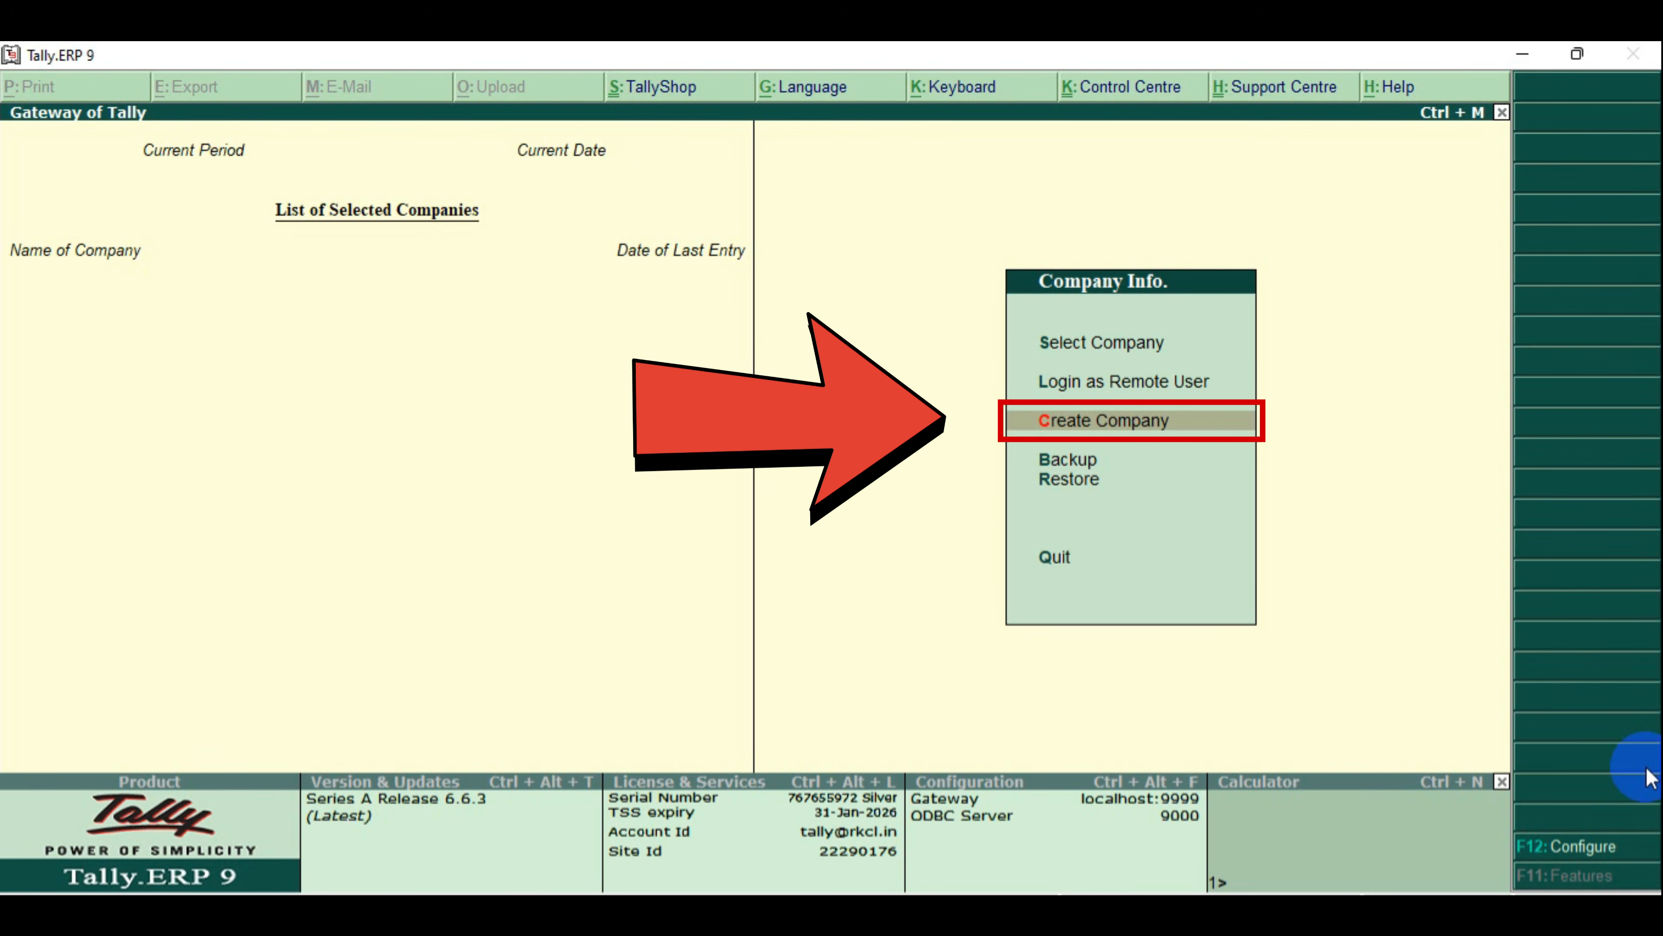
Start a new company named Learning Point Online, keeping the default mailing details and leaving the address and contact details blank
{"action": "key", "text": "Return"}
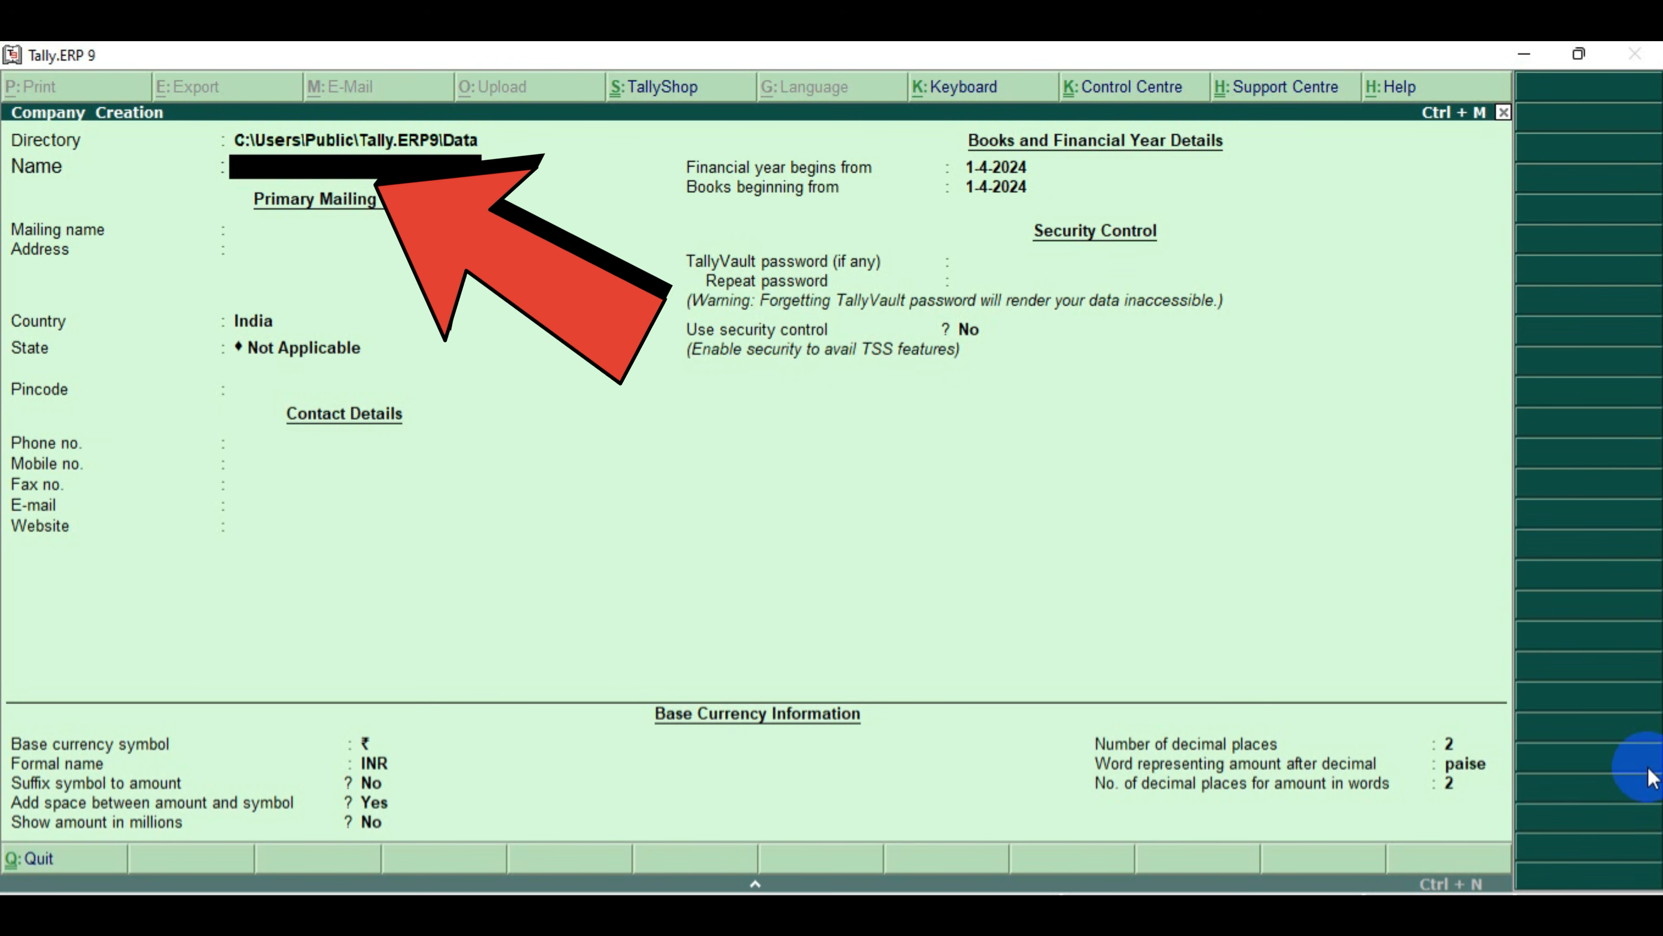
{"action": "type", "text": "Learning Point Online"}
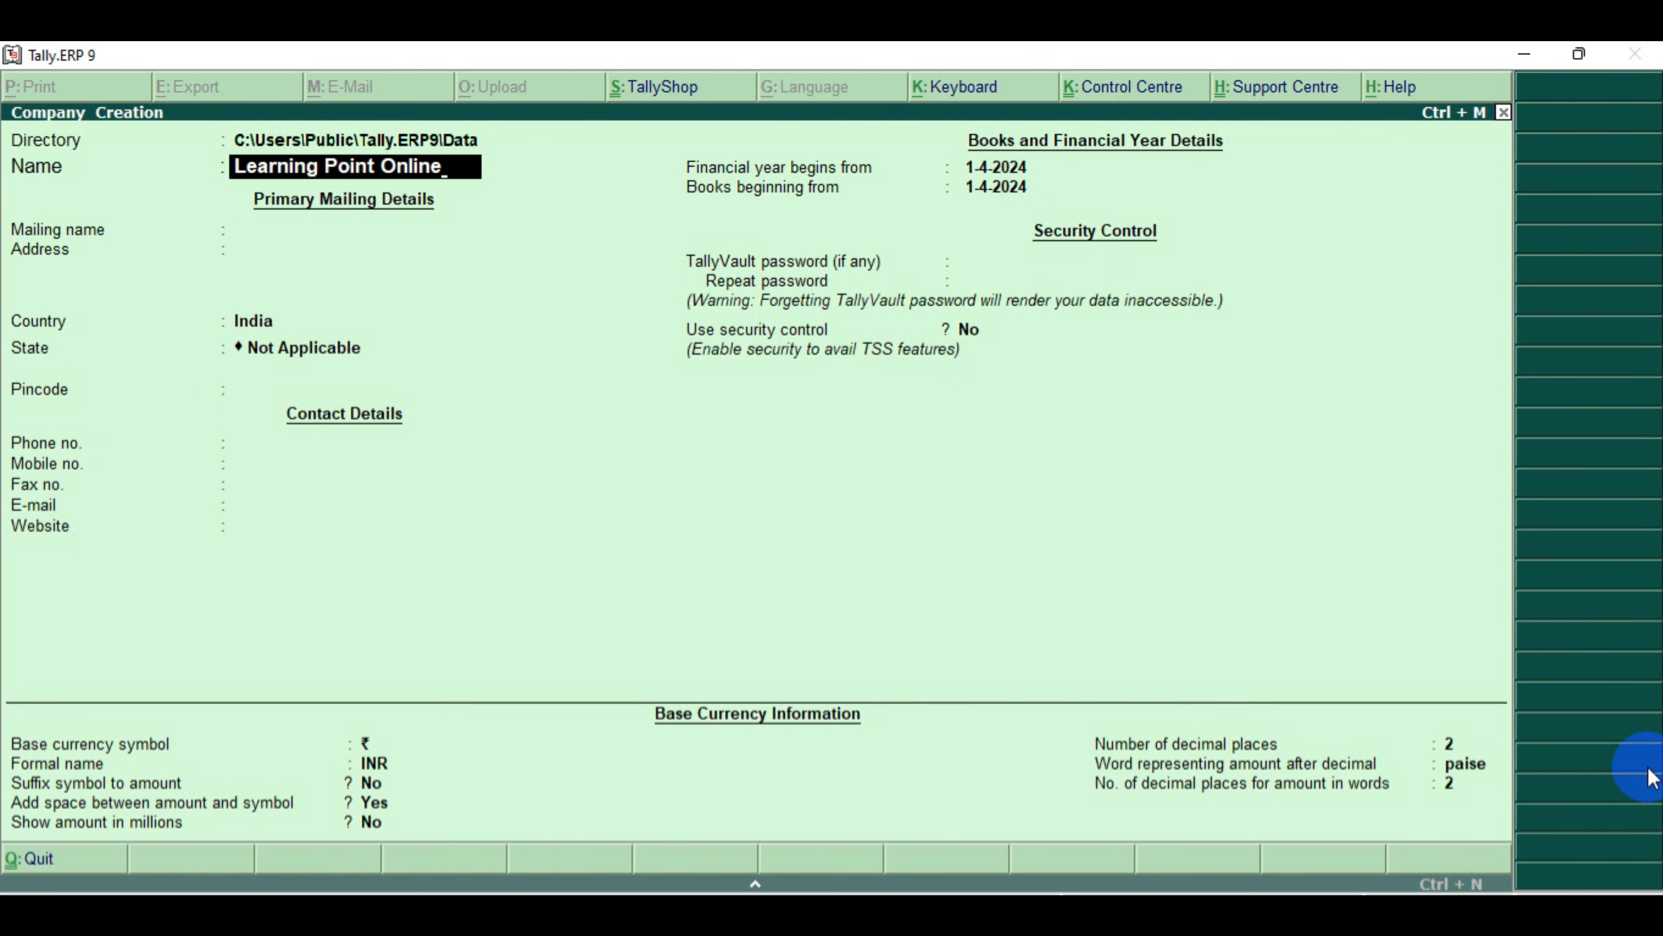
{"action": "key", "text": "Return"}
{"action": "key", "text": "Return"}
{"action": "key", "text": "Return"}
{"action": "key", "text": "Return"}
{"action": "key", "text": "Return"}
{"action": "key", "text": "Return"}
{"action": "key", "text": "Return"}
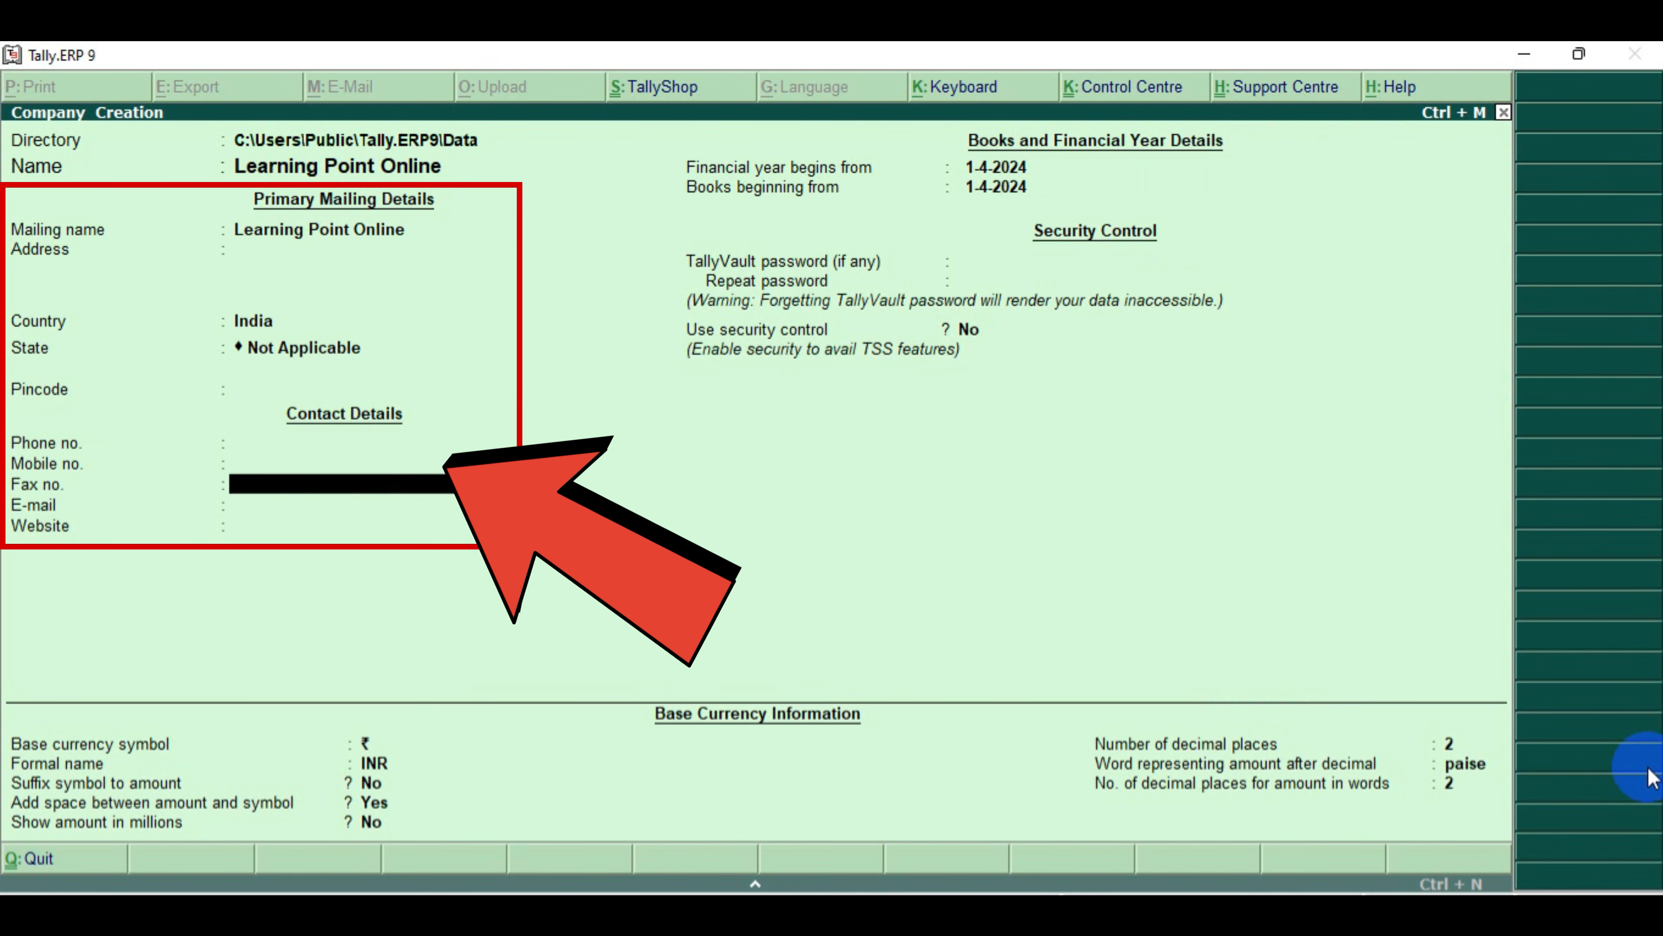
{"action": "key", "text": "Return"}
{"action": "key", "text": "Return"}
{"action": "key", "text": "Return"}
{"action": "key", "text": "Return"}
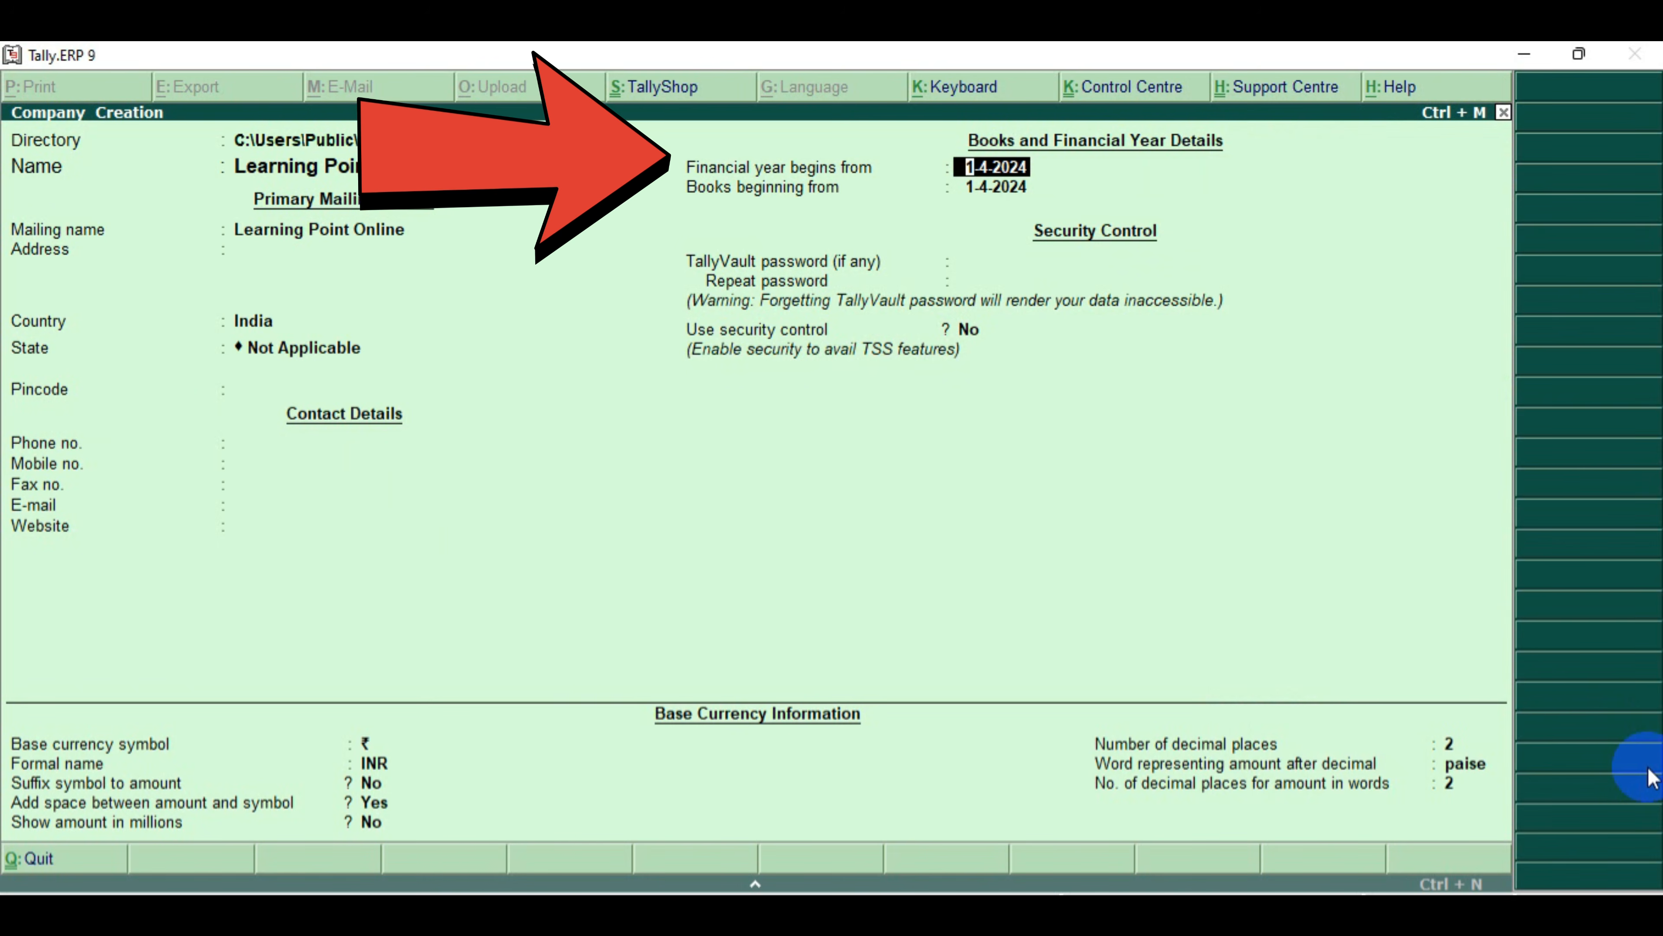
Keep the 1-4-2024 financial year, security and base currency defaults, and save the company
{"action": "key", "text": "Return"}
{"action": "key", "text": "Return"}
{"action": "key", "text": "Return"}
{"action": "key", "text": "Return"}
{"action": "key", "text": "Return"}
{"action": "key", "text": "Return"}
{"action": "key", "text": "Return"}
{"action": "key", "text": "Return"}
{"action": "key", "text": "Return"}
{"action": "key", "text": "Return"}
{"action": "key", "text": "Return"}
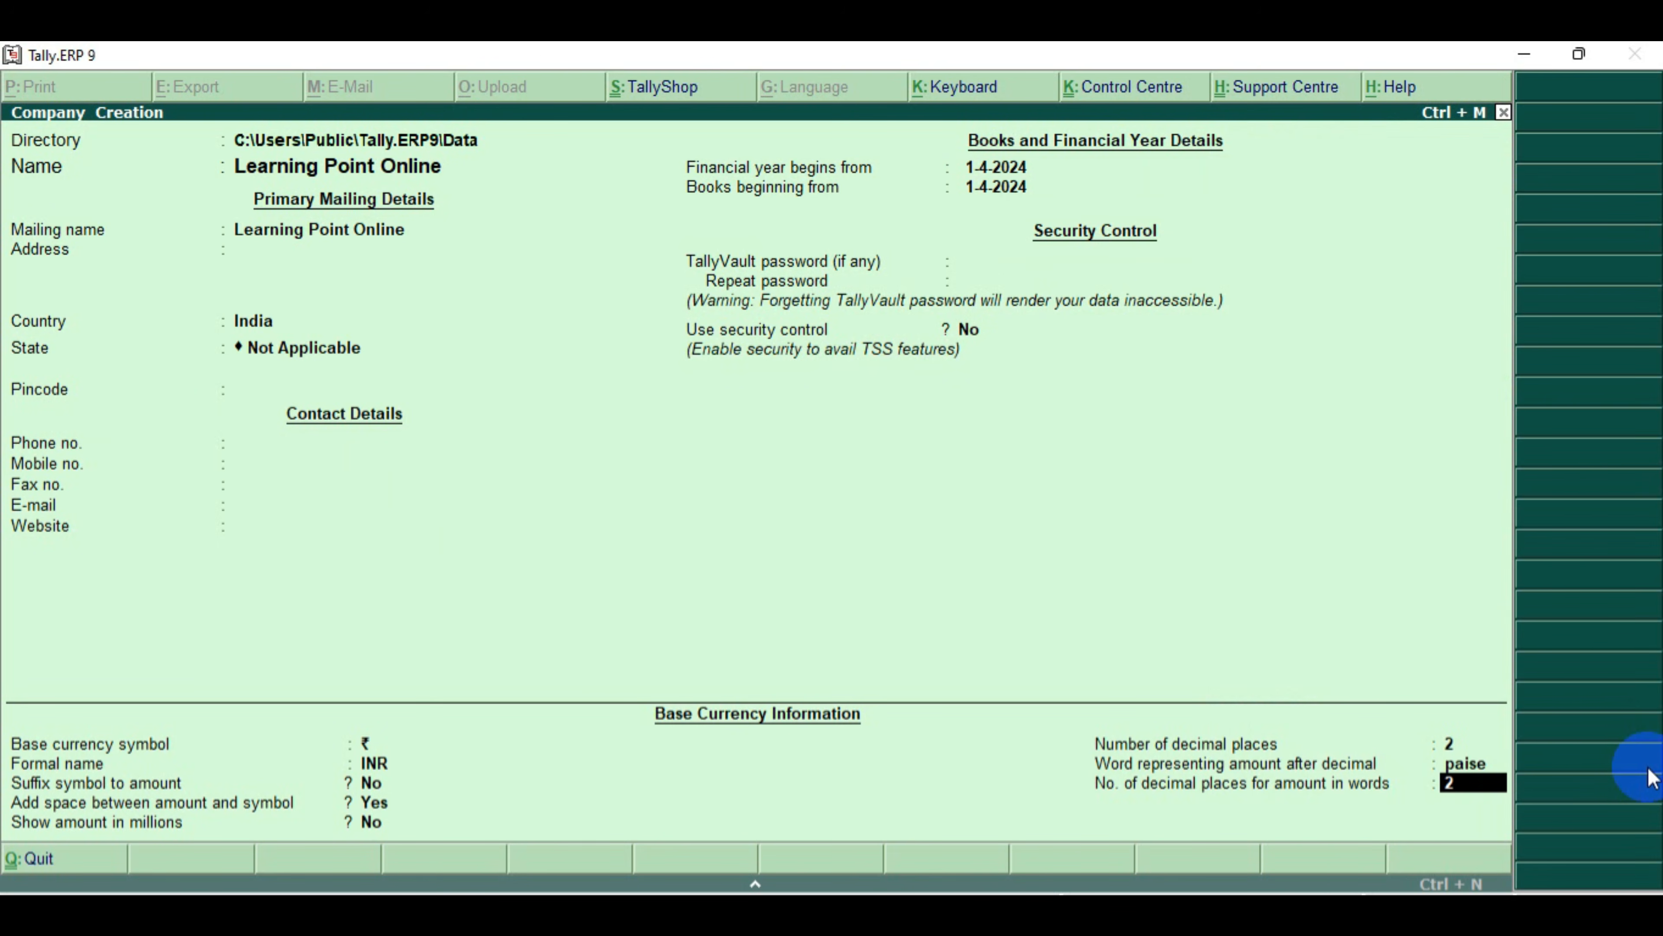
{"action": "key", "text": "Return"}
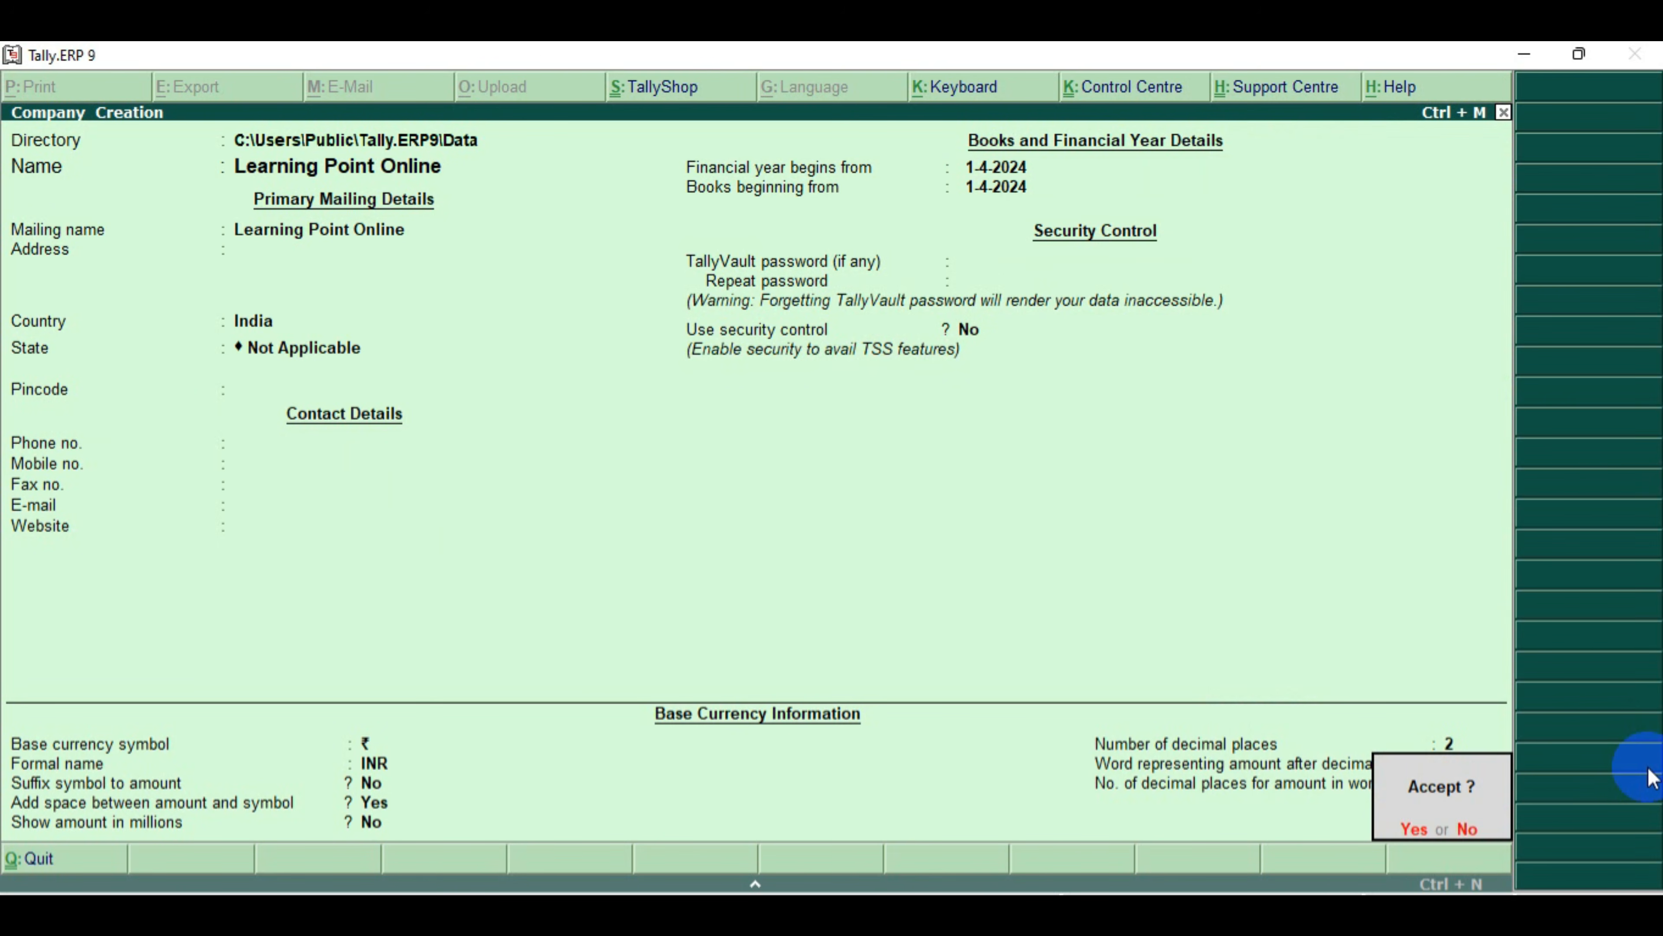
{"action": "key", "text": "Return"}
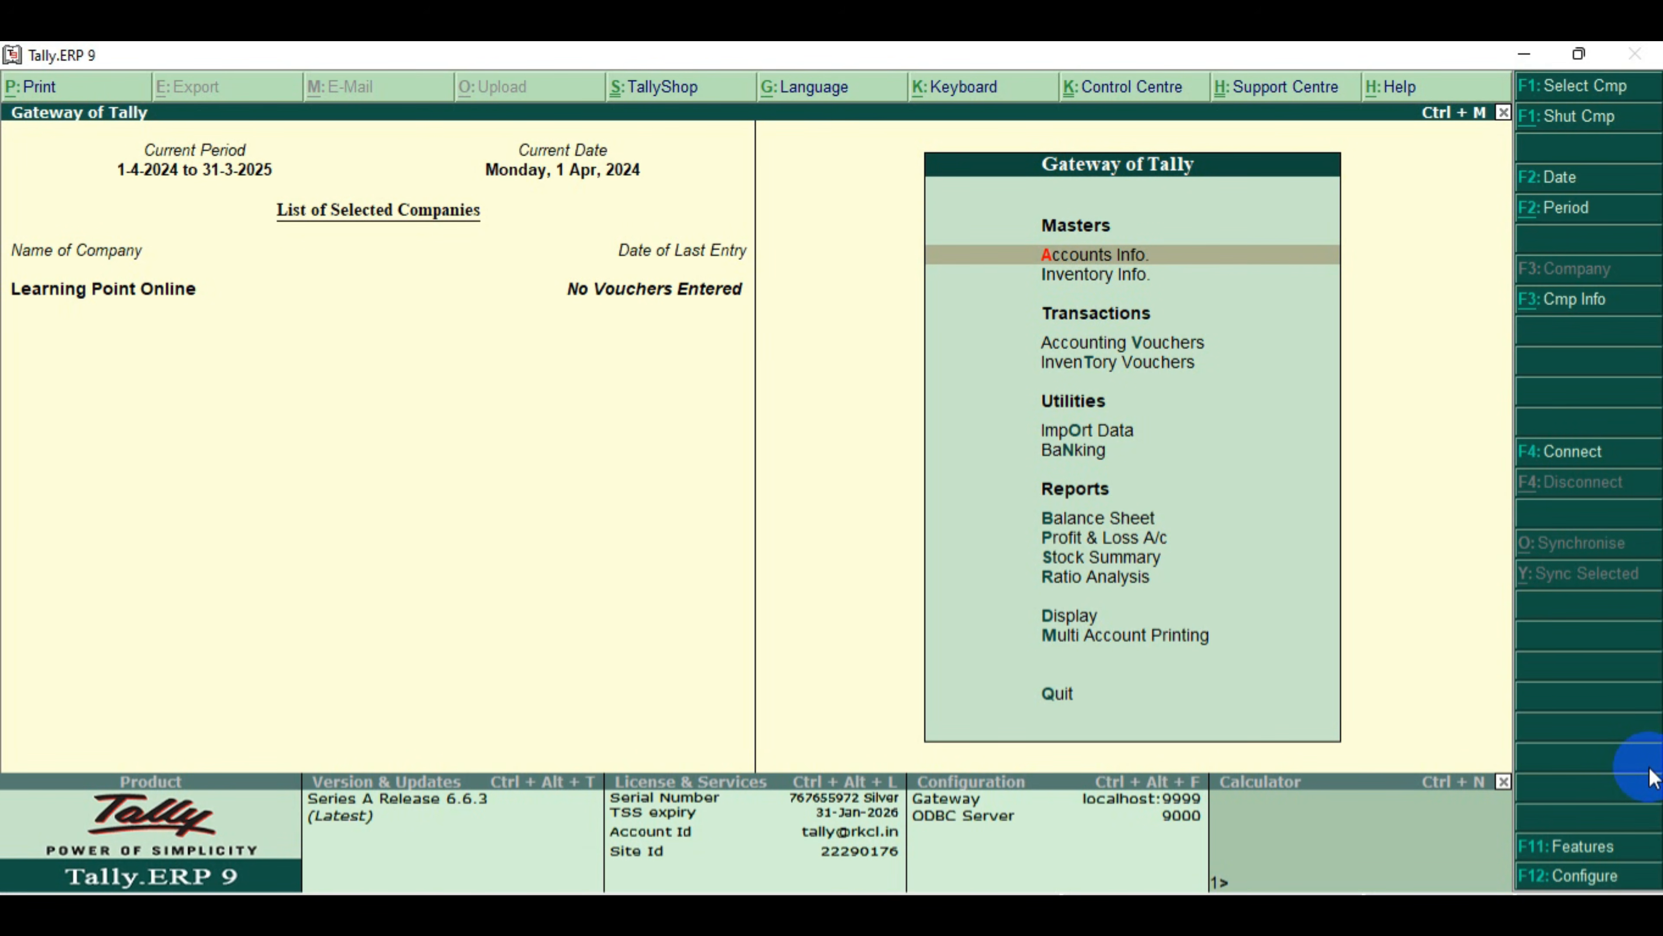
{"action": "key", "text": "Down"}
{"action": "key", "text": "Down"}
{"action": "key", "text": "Down"}
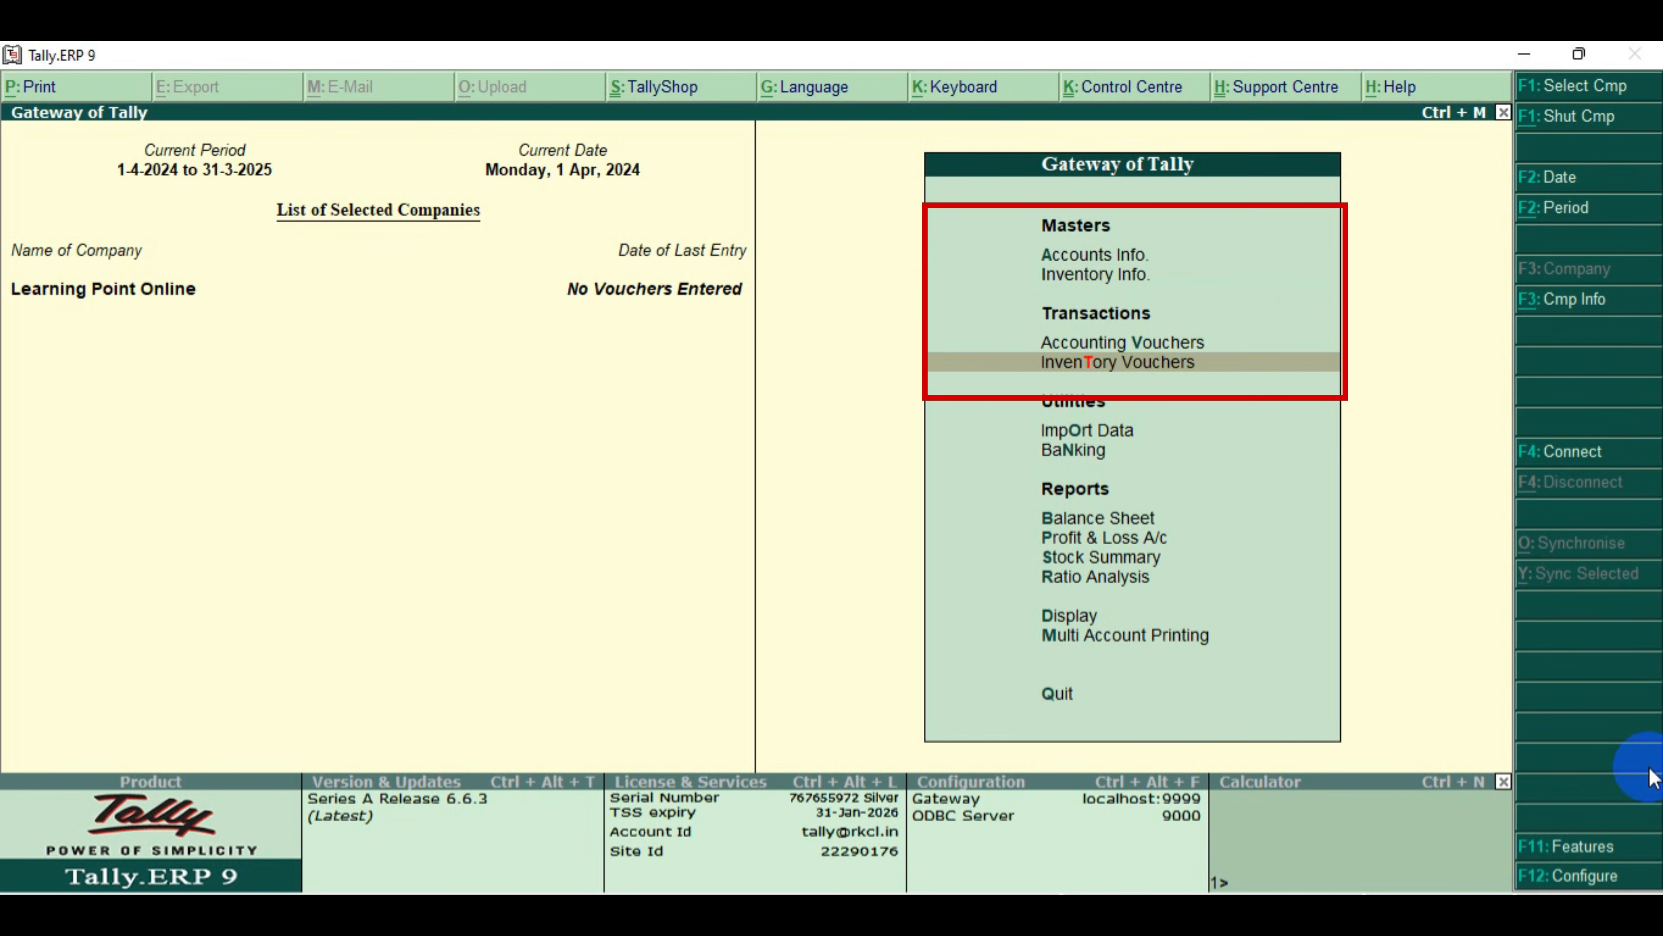
{"action": "key", "text": "Up"}
{"action": "key", "text": "Up"}
{"action": "key", "text": "Up"}
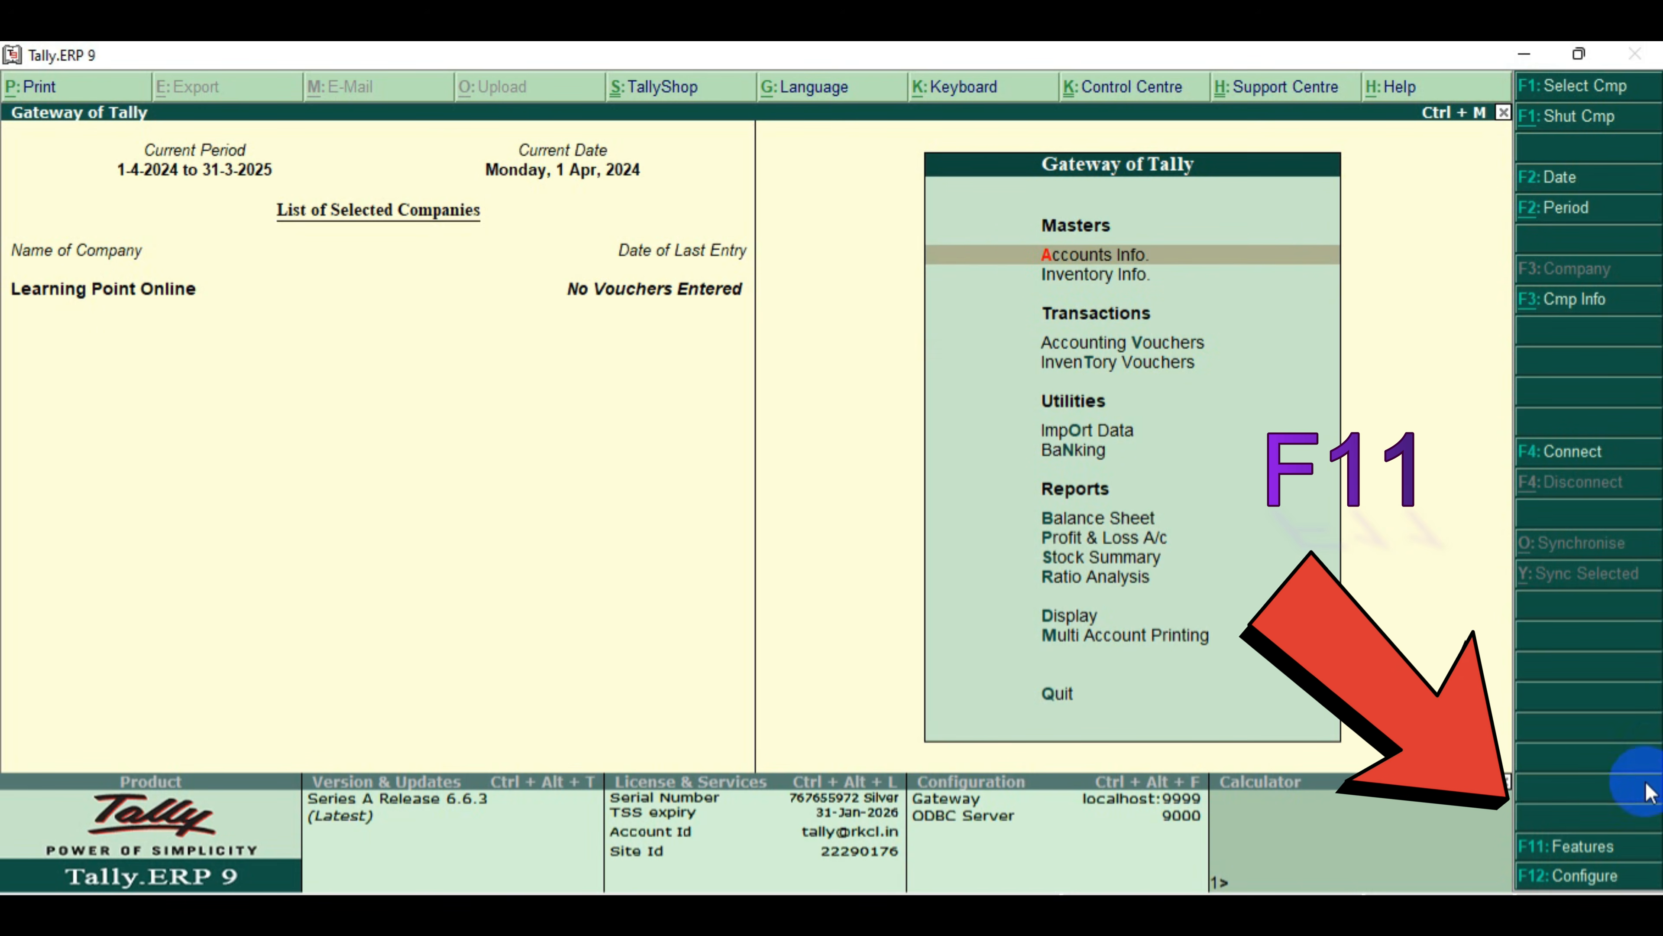
Set Maintain payroll to Yes in the company's accounting features
{"action": "left_click", "coordinate": [1613, 851]}
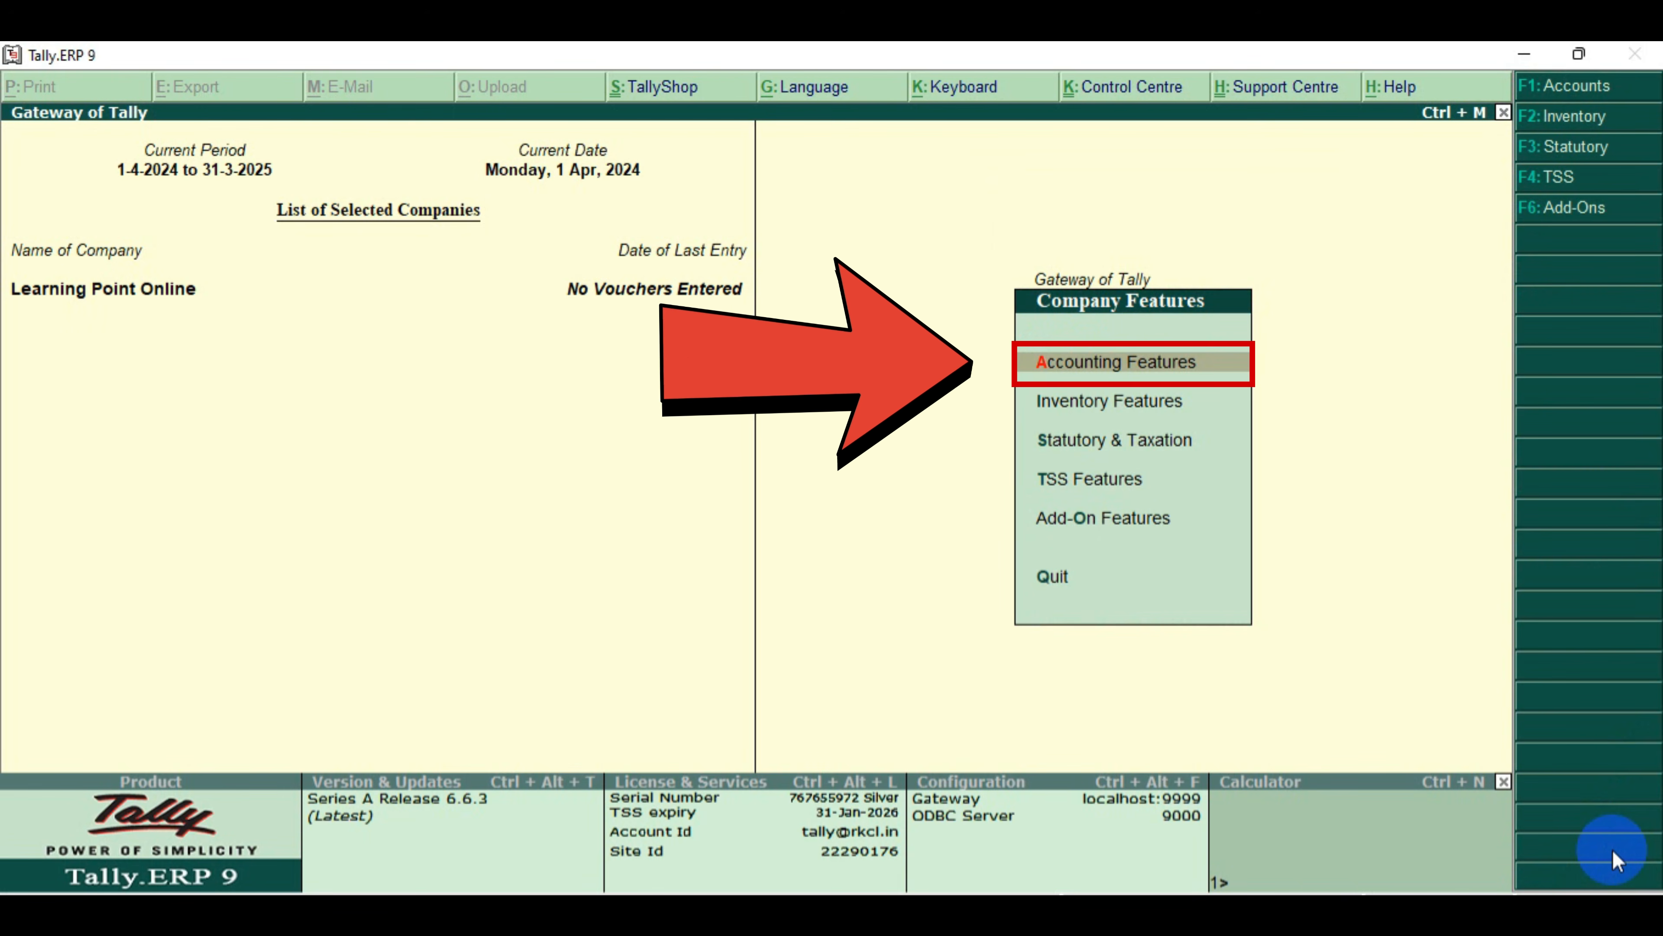
{"action": "key", "text": "Return"}
{"action": "key", "text": "Return"}
{"action": "key", "text": "Return"}
{"action": "key", "text": "Return"}
{"action": "key", "text": "Return"}
{"action": "key", "text": "Return"}
{"action": "key", "text": "Return"}
{"action": "key", "text": "Return"}
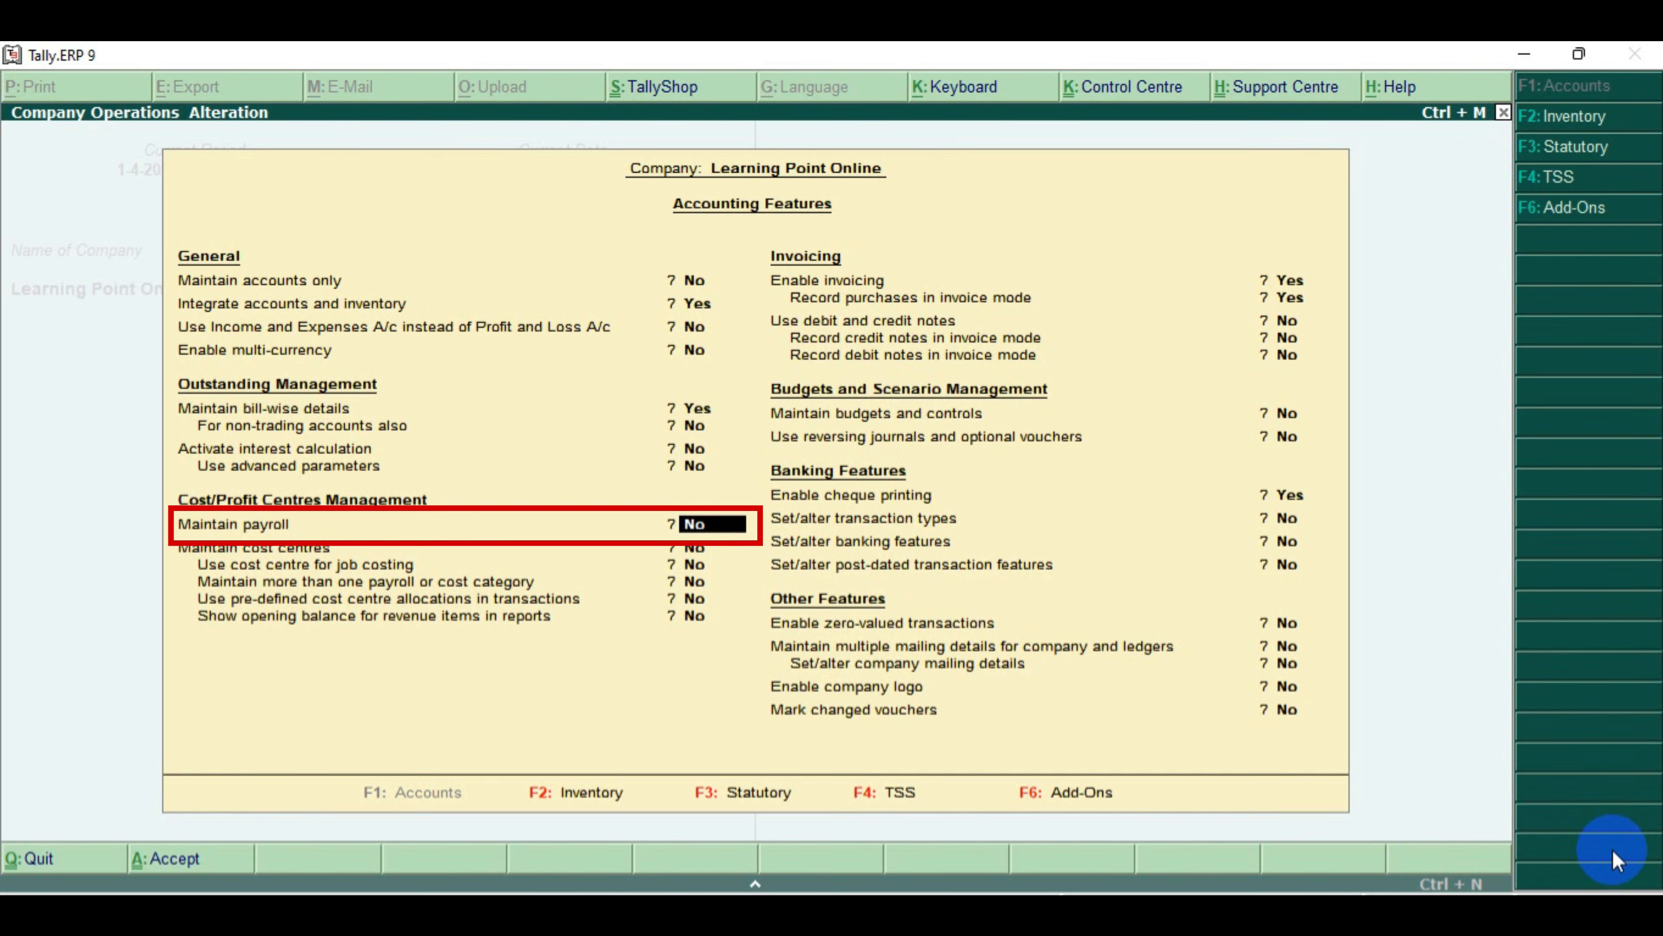
{"action": "type", "text": "y"}
Keep the remaining accounting features at their defaults, save them and return to the Gateway of Tally
{"action": "key", "text": "Return"}
{"action": "key", "text": "Return"}
{"action": "key", "text": "Return"}
{"action": "key", "text": "Return"}
{"action": "key", "text": "Return"}
{"action": "key", "text": "Return"}
{"action": "key", "text": "Return"}
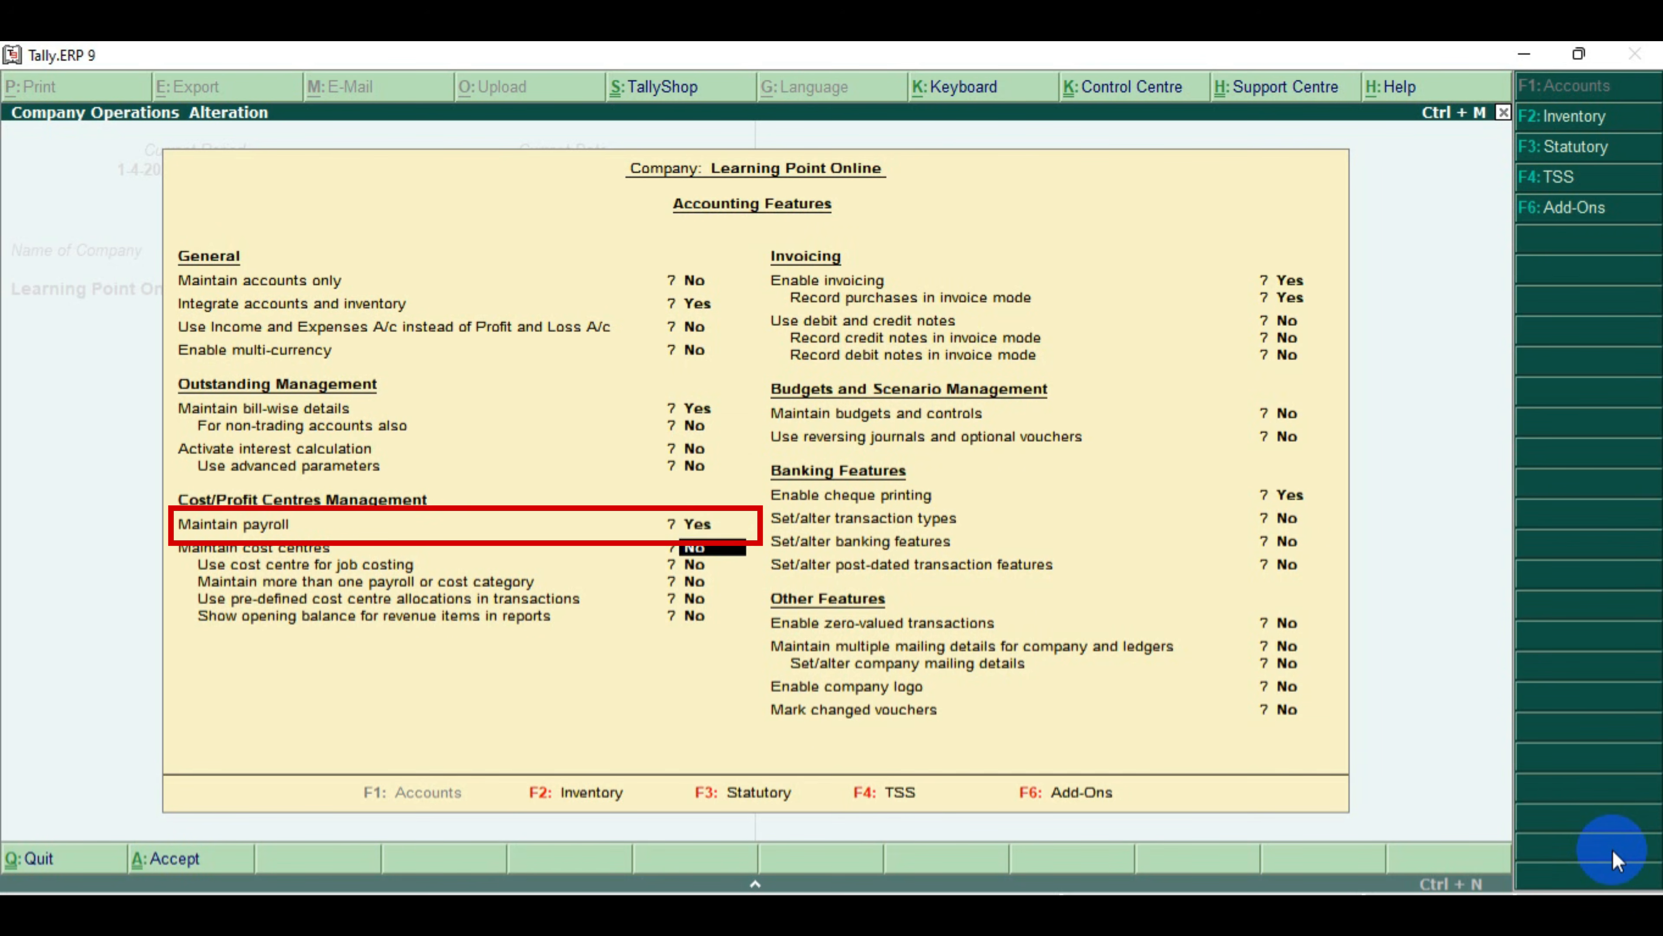
{"action": "key", "text": "Return"}
{"action": "key", "text": "Return"}
{"action": "key", "text": "Return"}
{"action": "key", "text": "Return"}
{"action": "key", "text": "Return"}
{"action": "key", "text": "Return"}
{"action": "key", "text": "Return"}
{"action": "key", "text": "Return"}
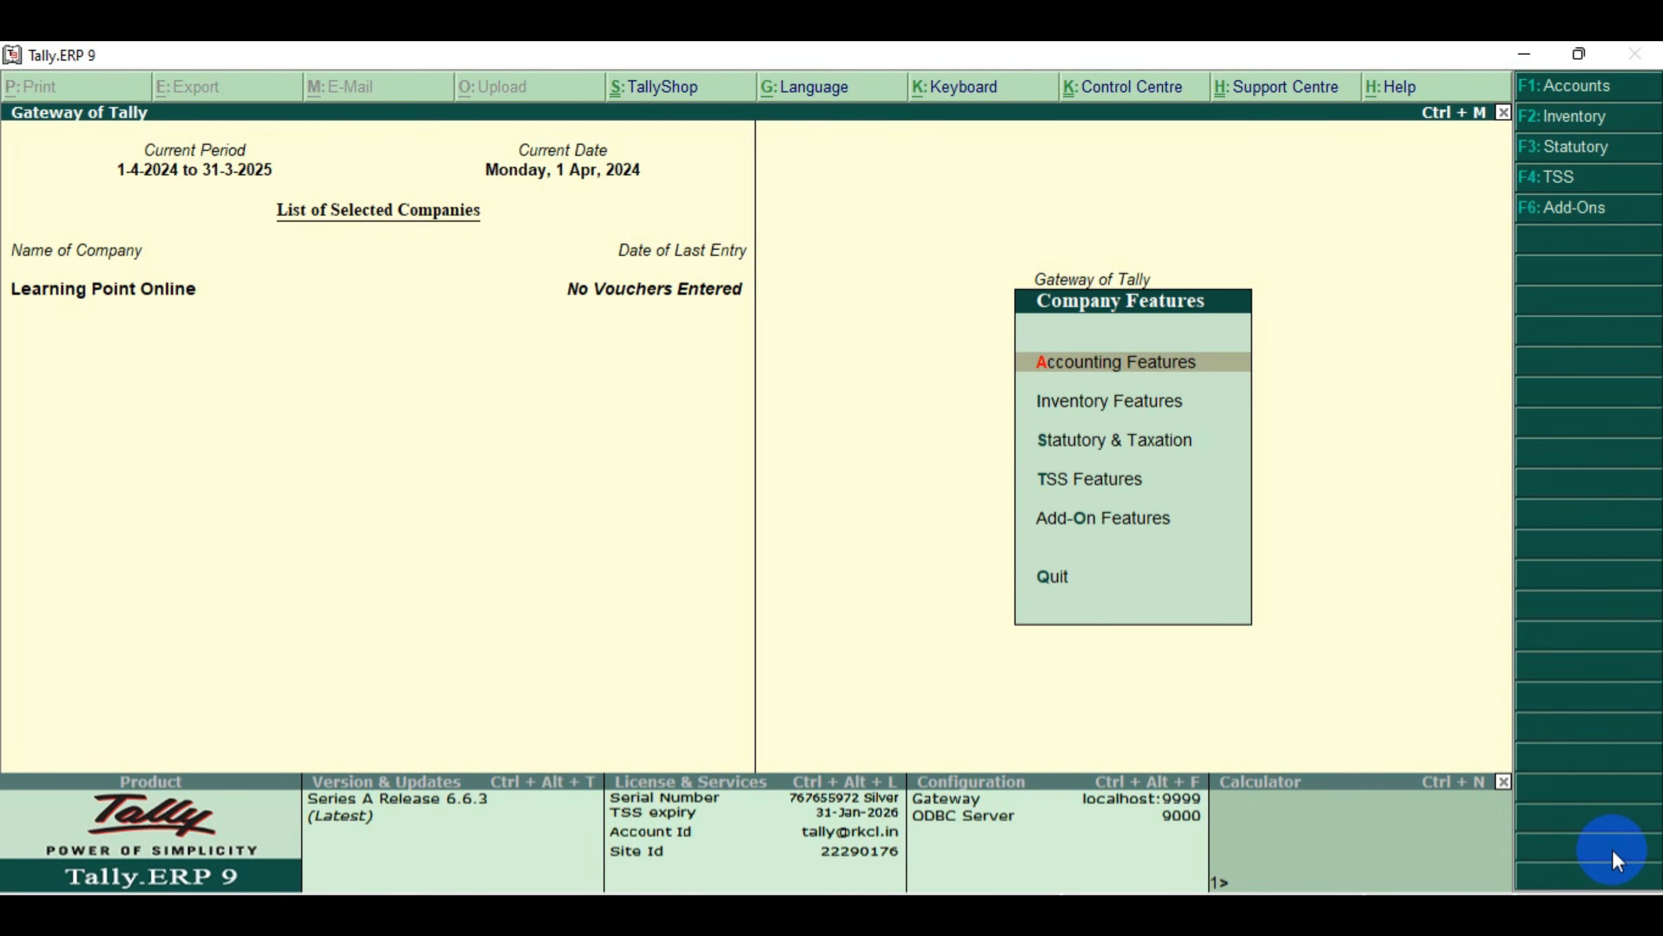
{"action": "key", "text": "Escape"}
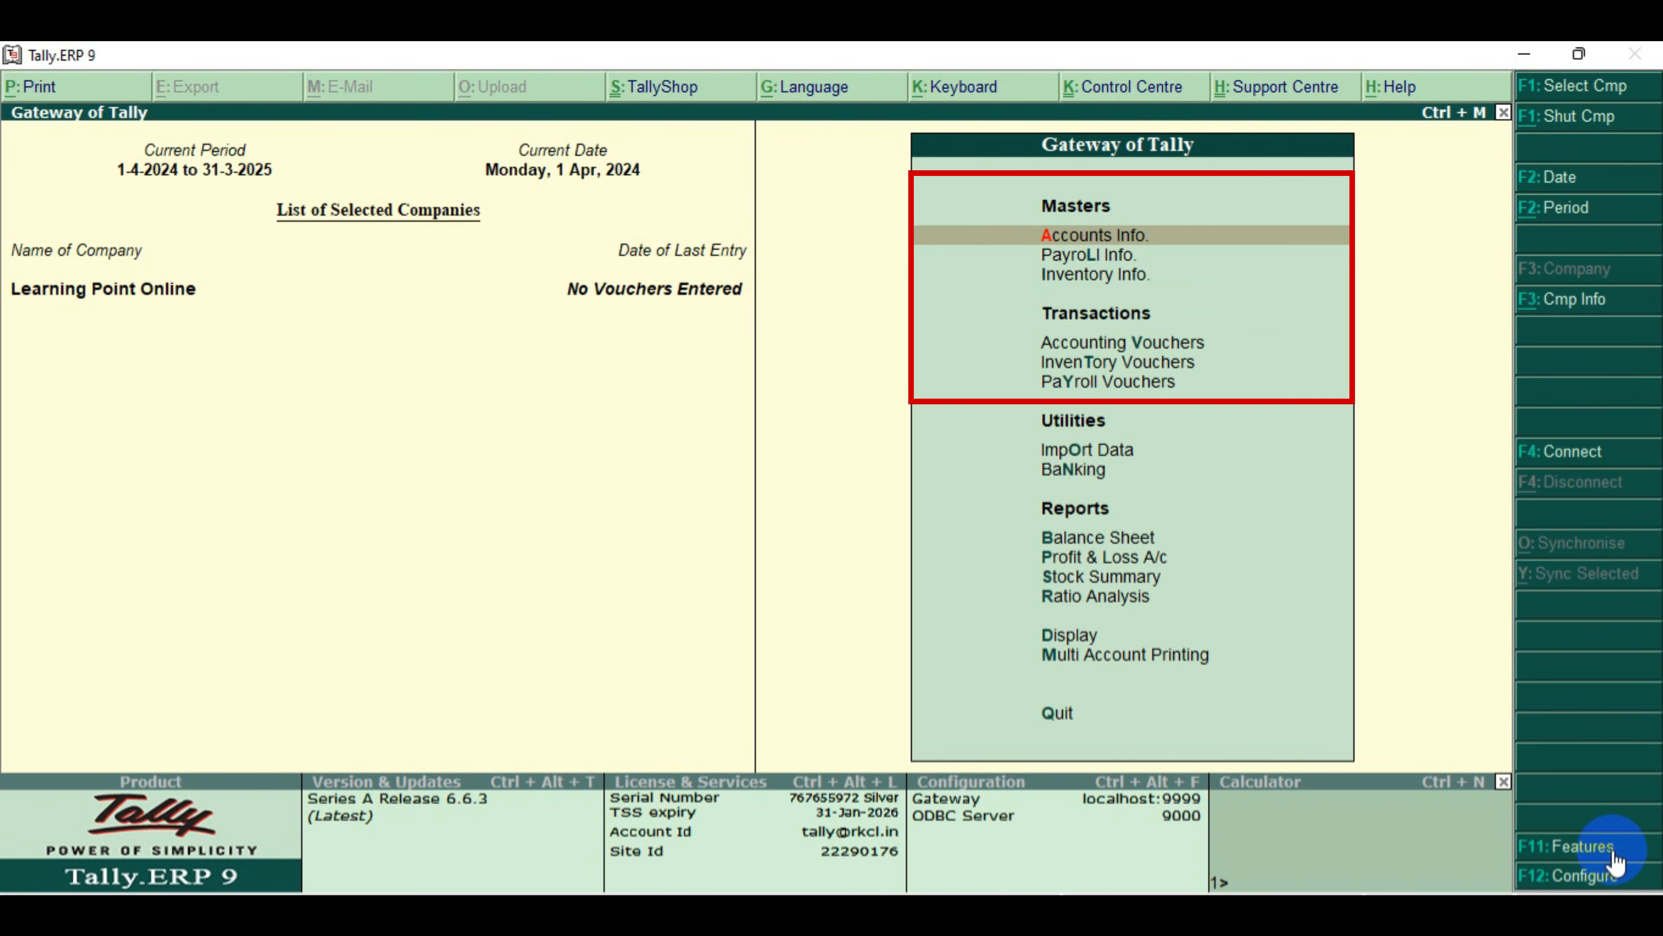
{"action": "key", "text": "Down"}
{"action": "key", "text": "Down"}
{"action": "key", "text": "Down"}
{"action": "key", "text": "Down"}
{"action": "key", "text": "Down"}
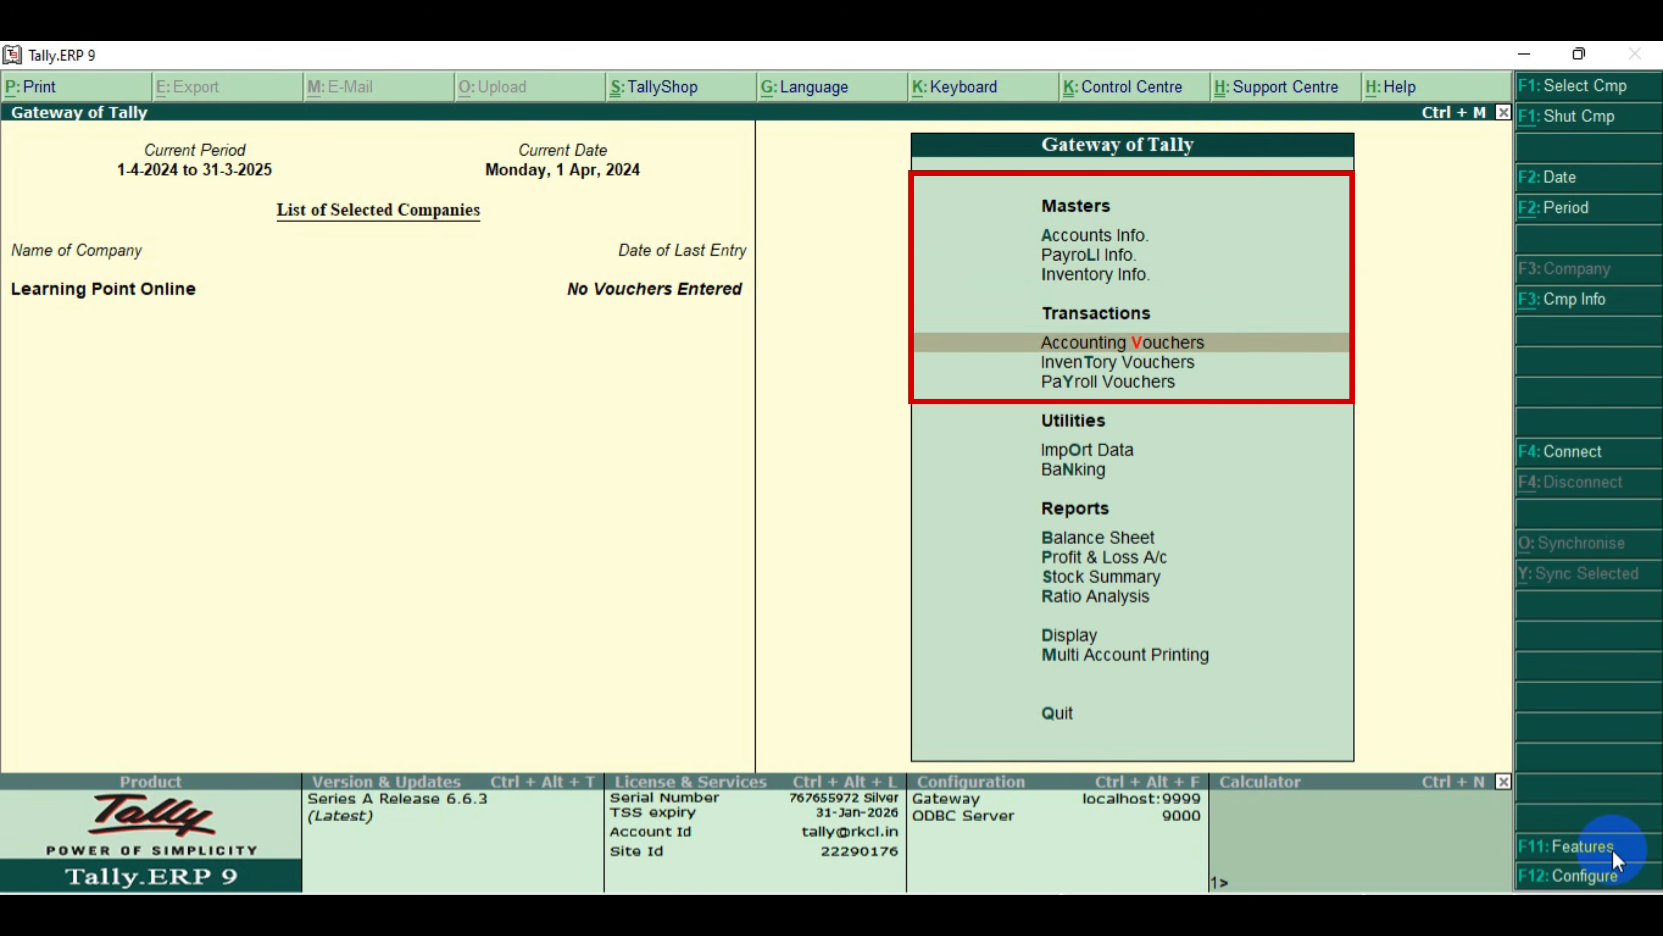
Create a single employee group named Manager under Primary in the payroll masters, with Define salary details set to No
{"action": "key", "text": "Up"}
{"action": "key", "text": "Up"}
{"action": "key", "text": "Up"}
{"action": "key", "text": "Up"}
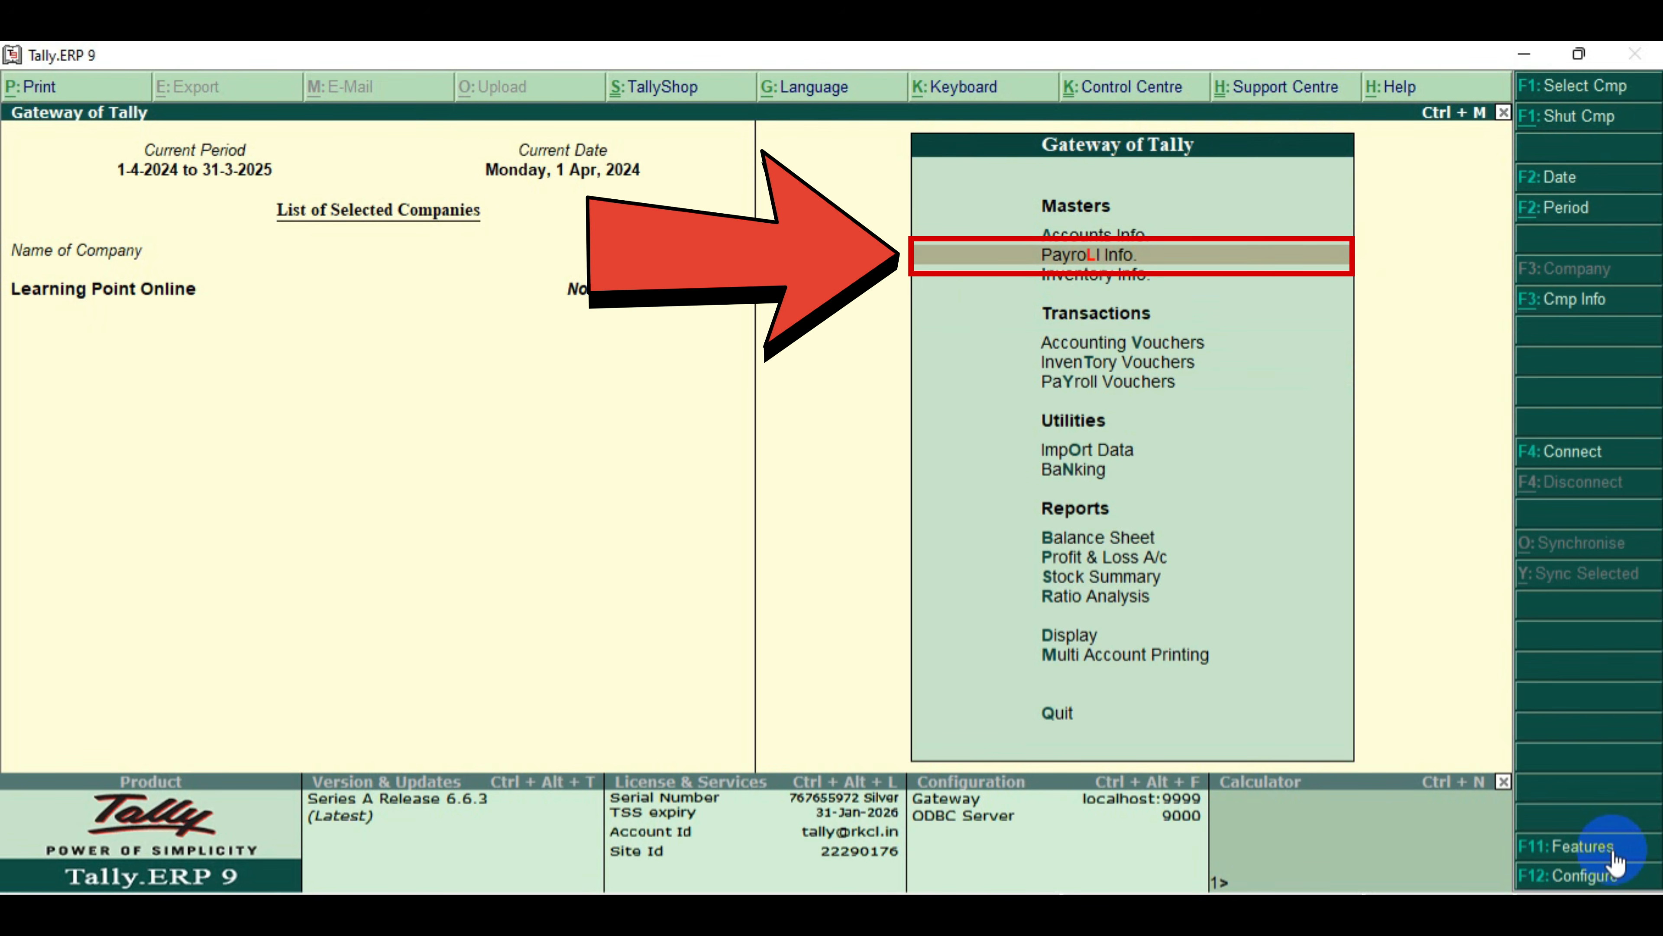
{"action": "key", "text": "Return"}
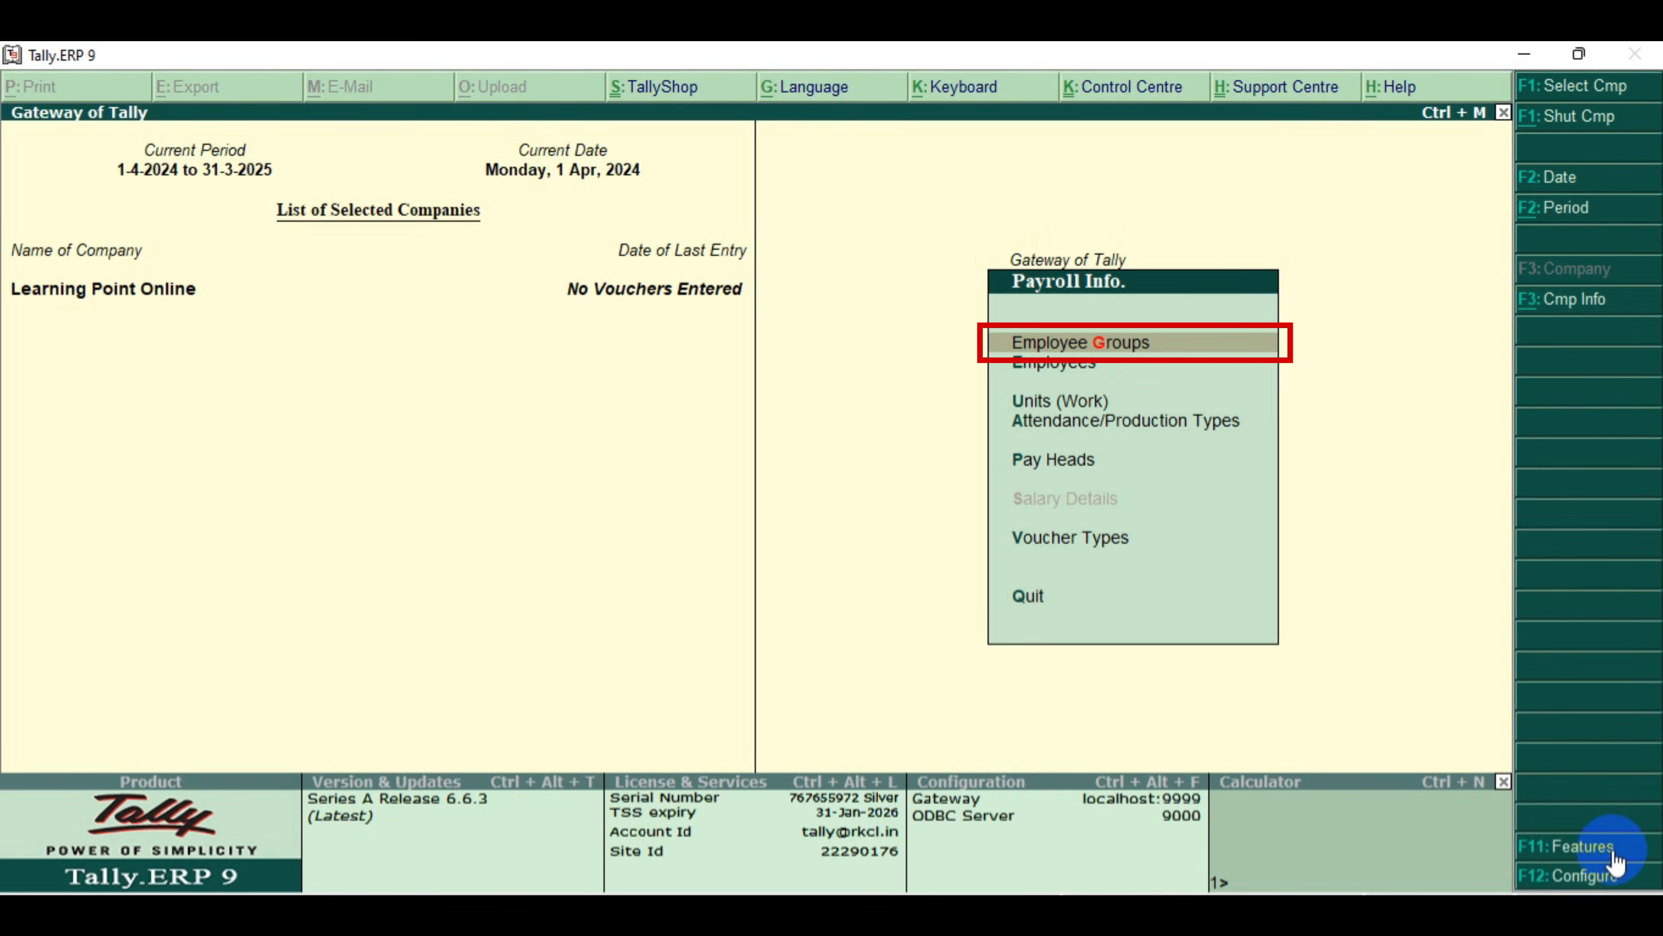
{"action": "key", "text": "Return"}
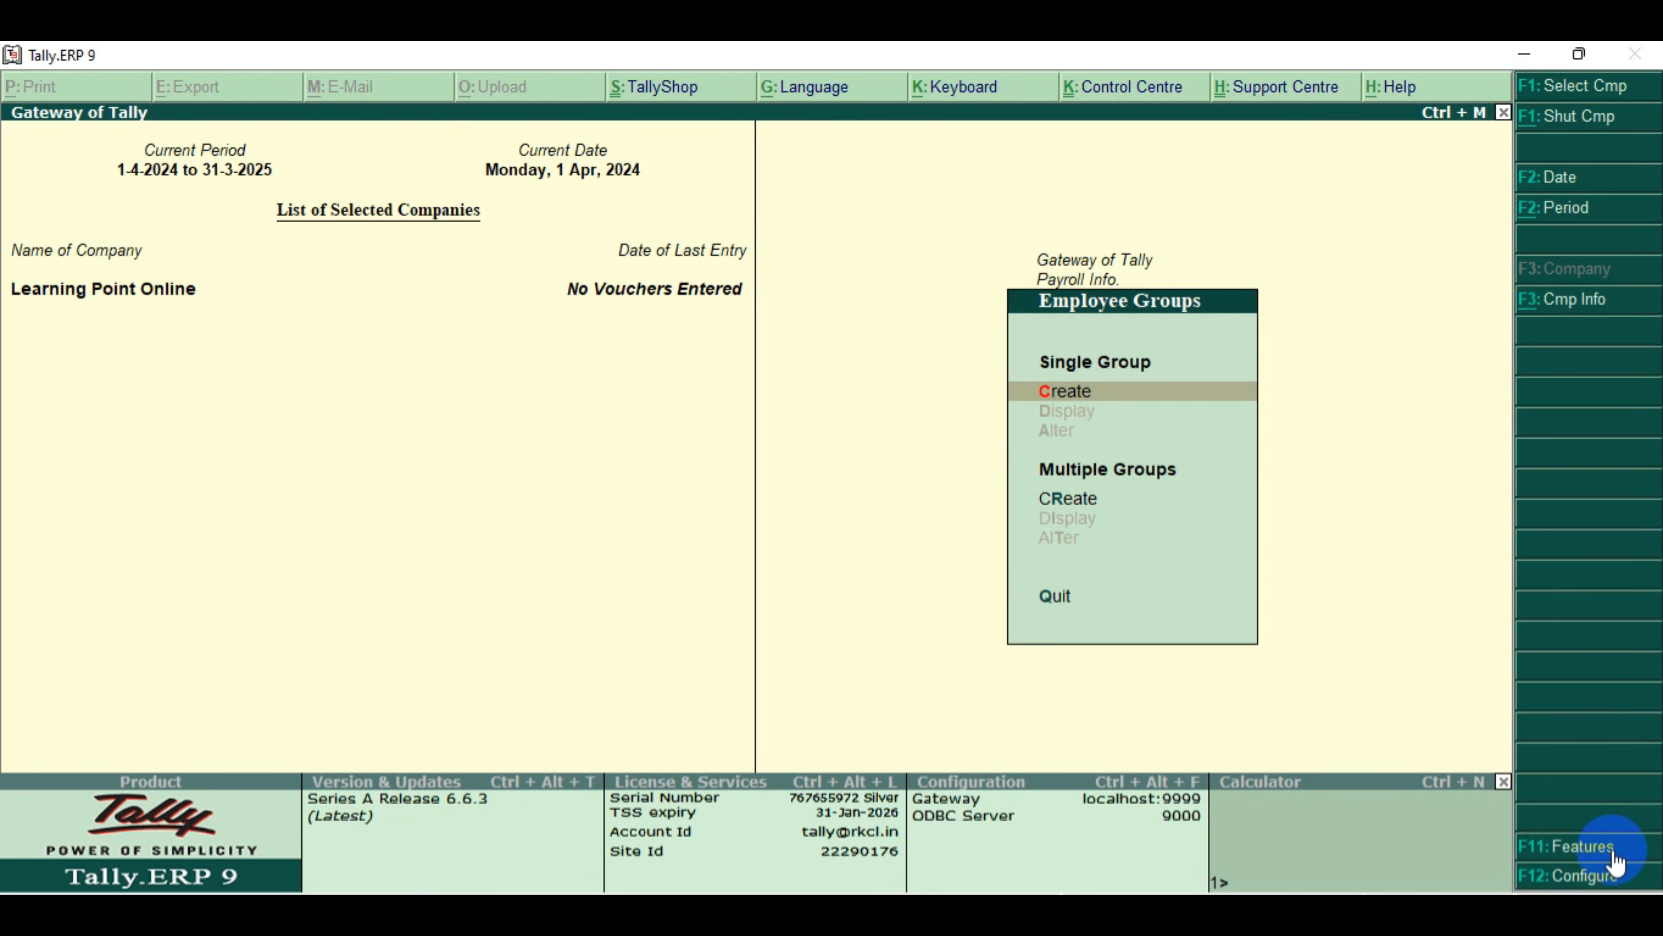
{"action": "key", "text": "Return"}
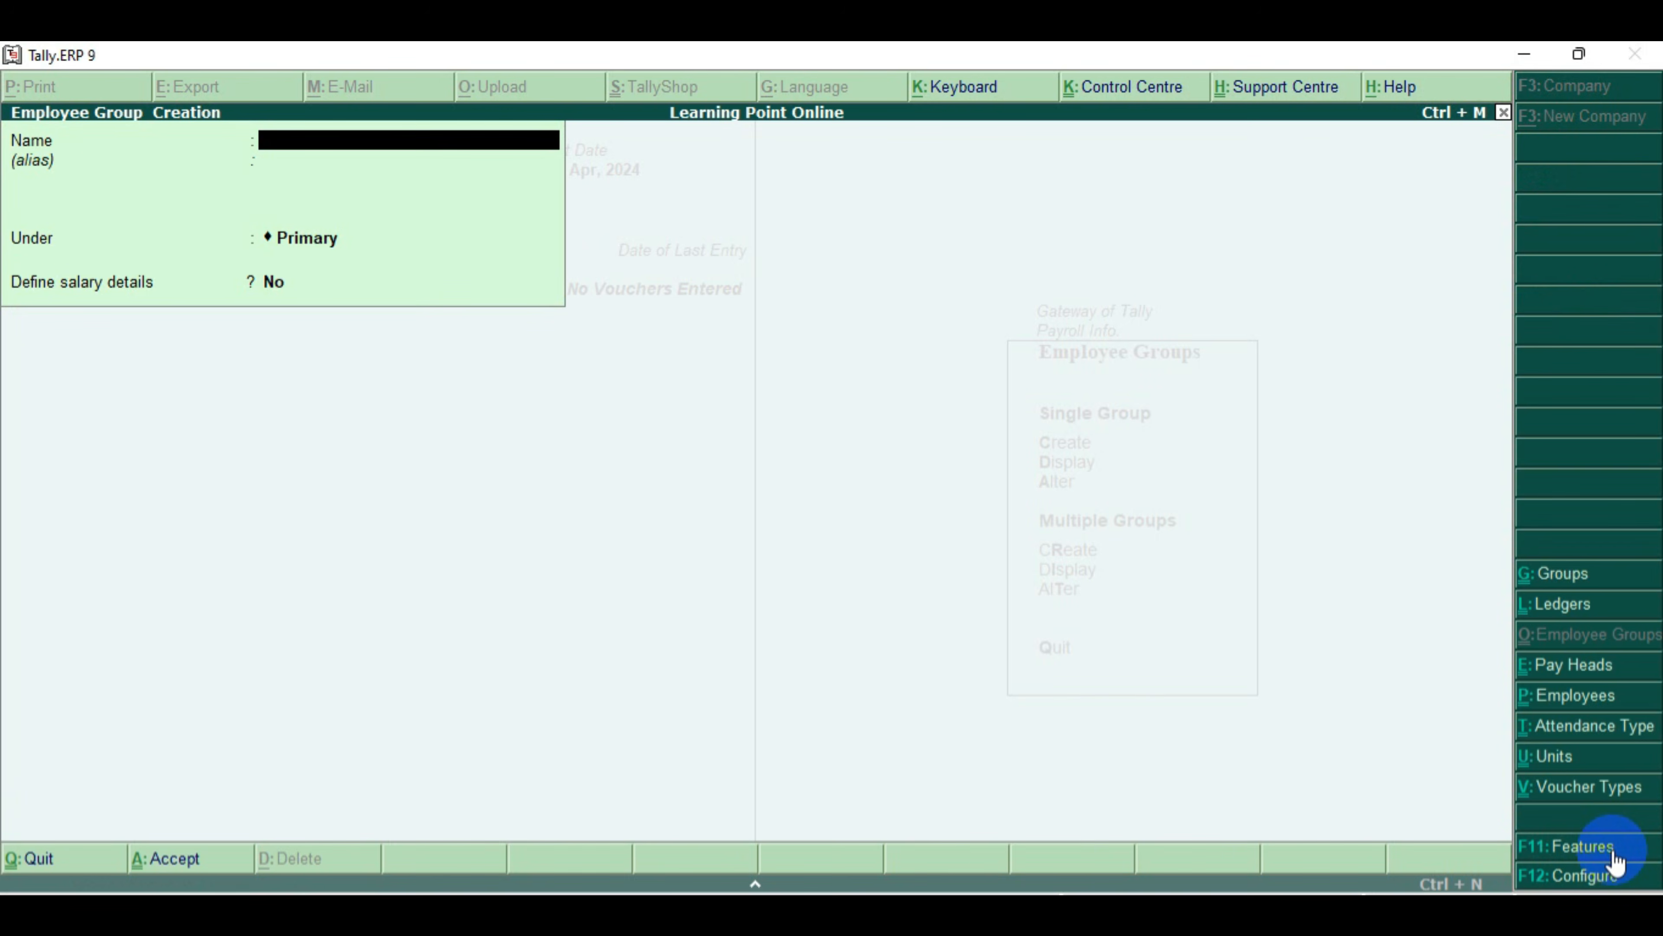
{"action": "type", "text": "Manager"}
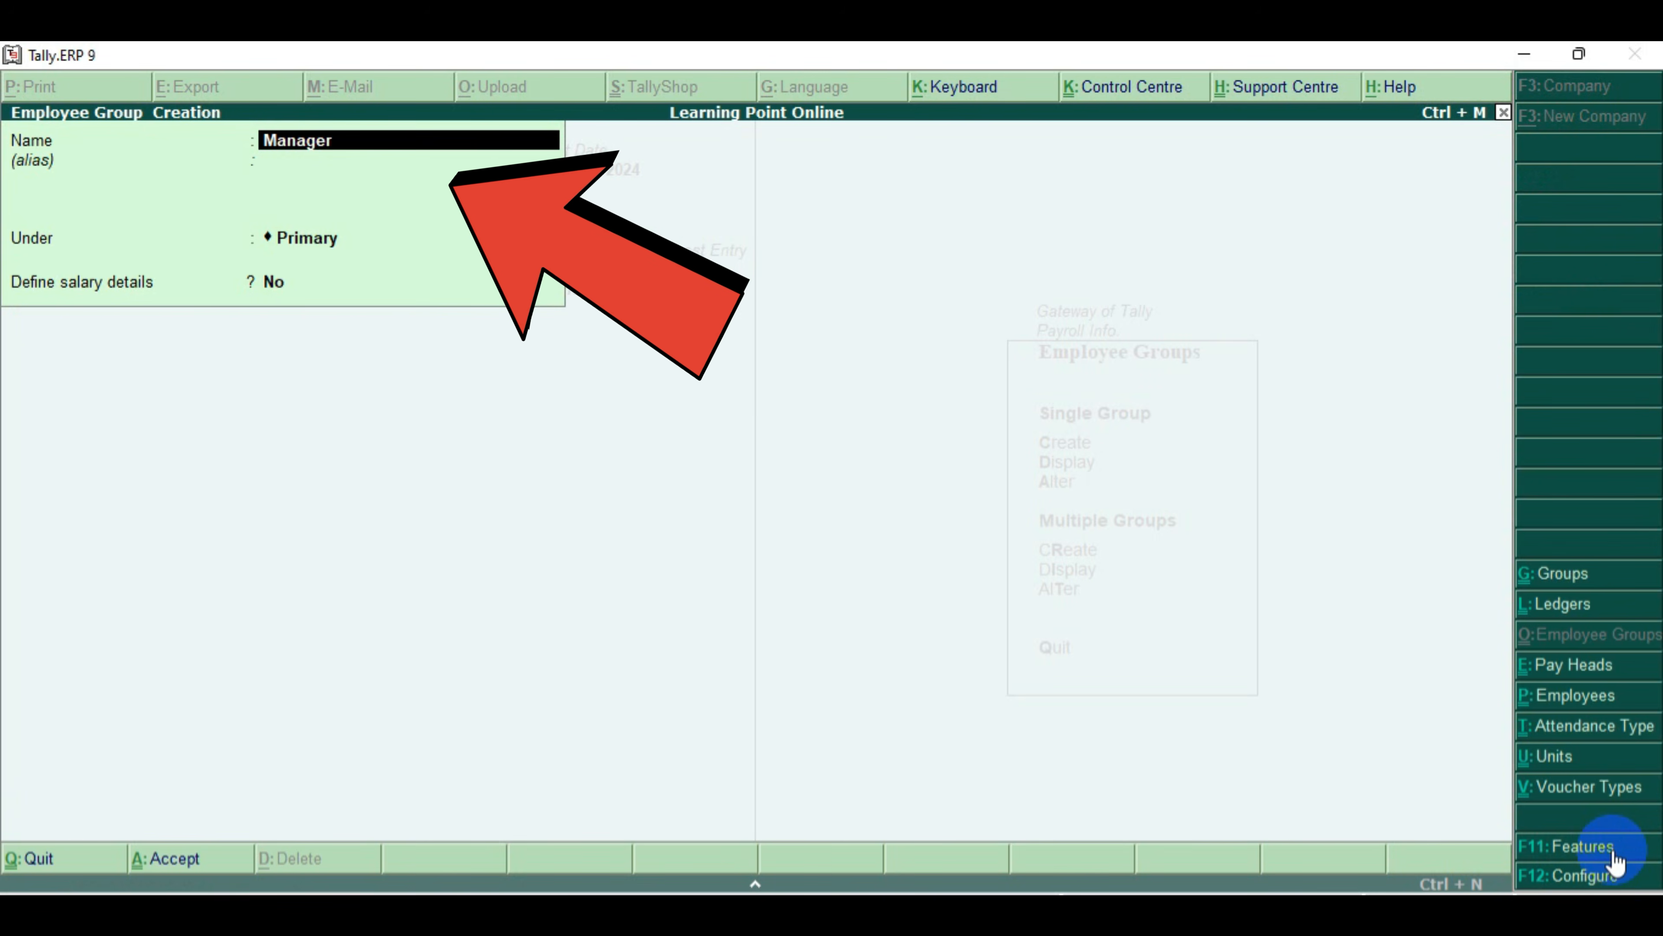
{"action": "key", "text": "Return"}
{"action": "key", "text": "Return"}
{"action": "key", "text": "Return"}
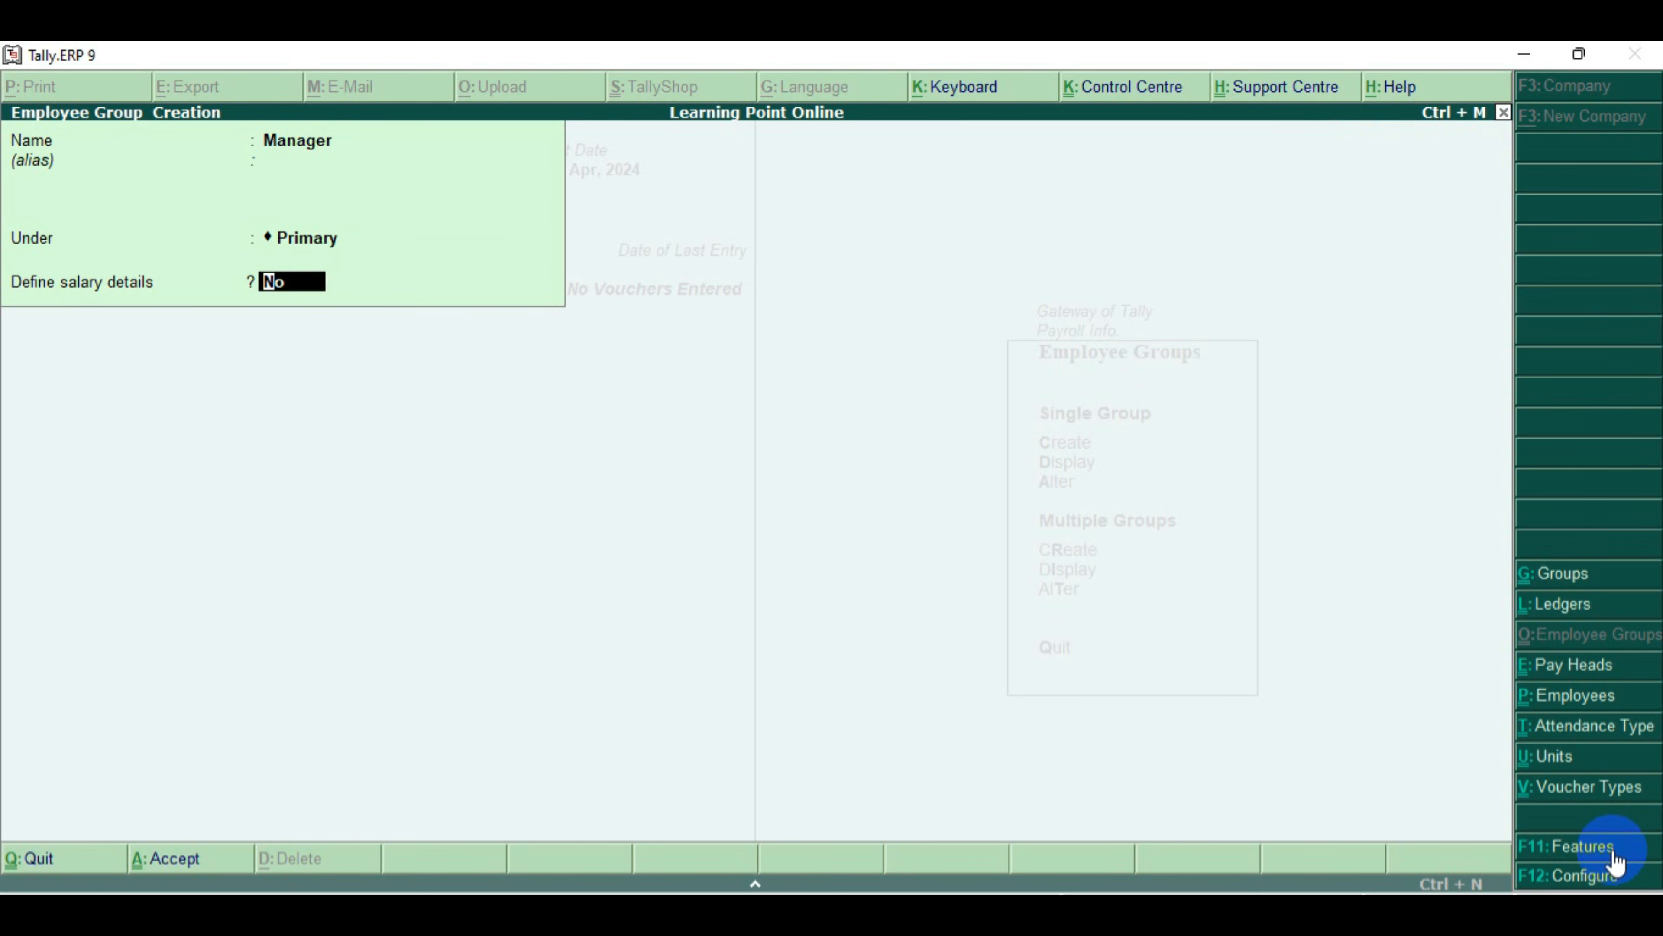
{"action": "key", "text": "Return"}
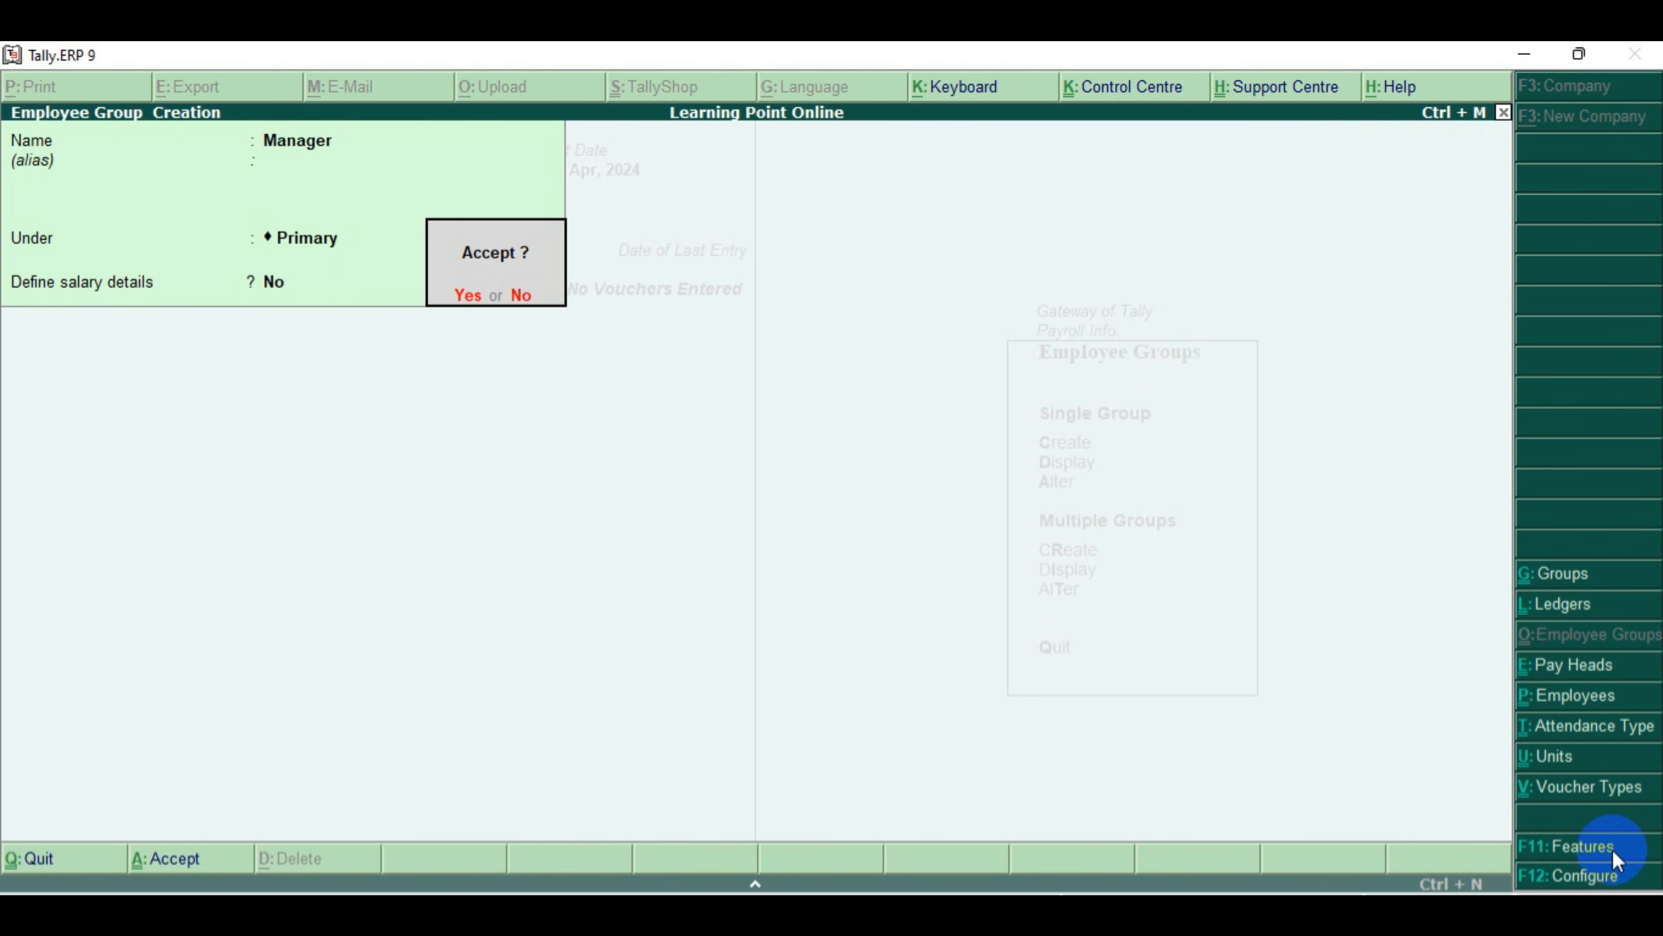
{"action": "key", "text": "Return"}
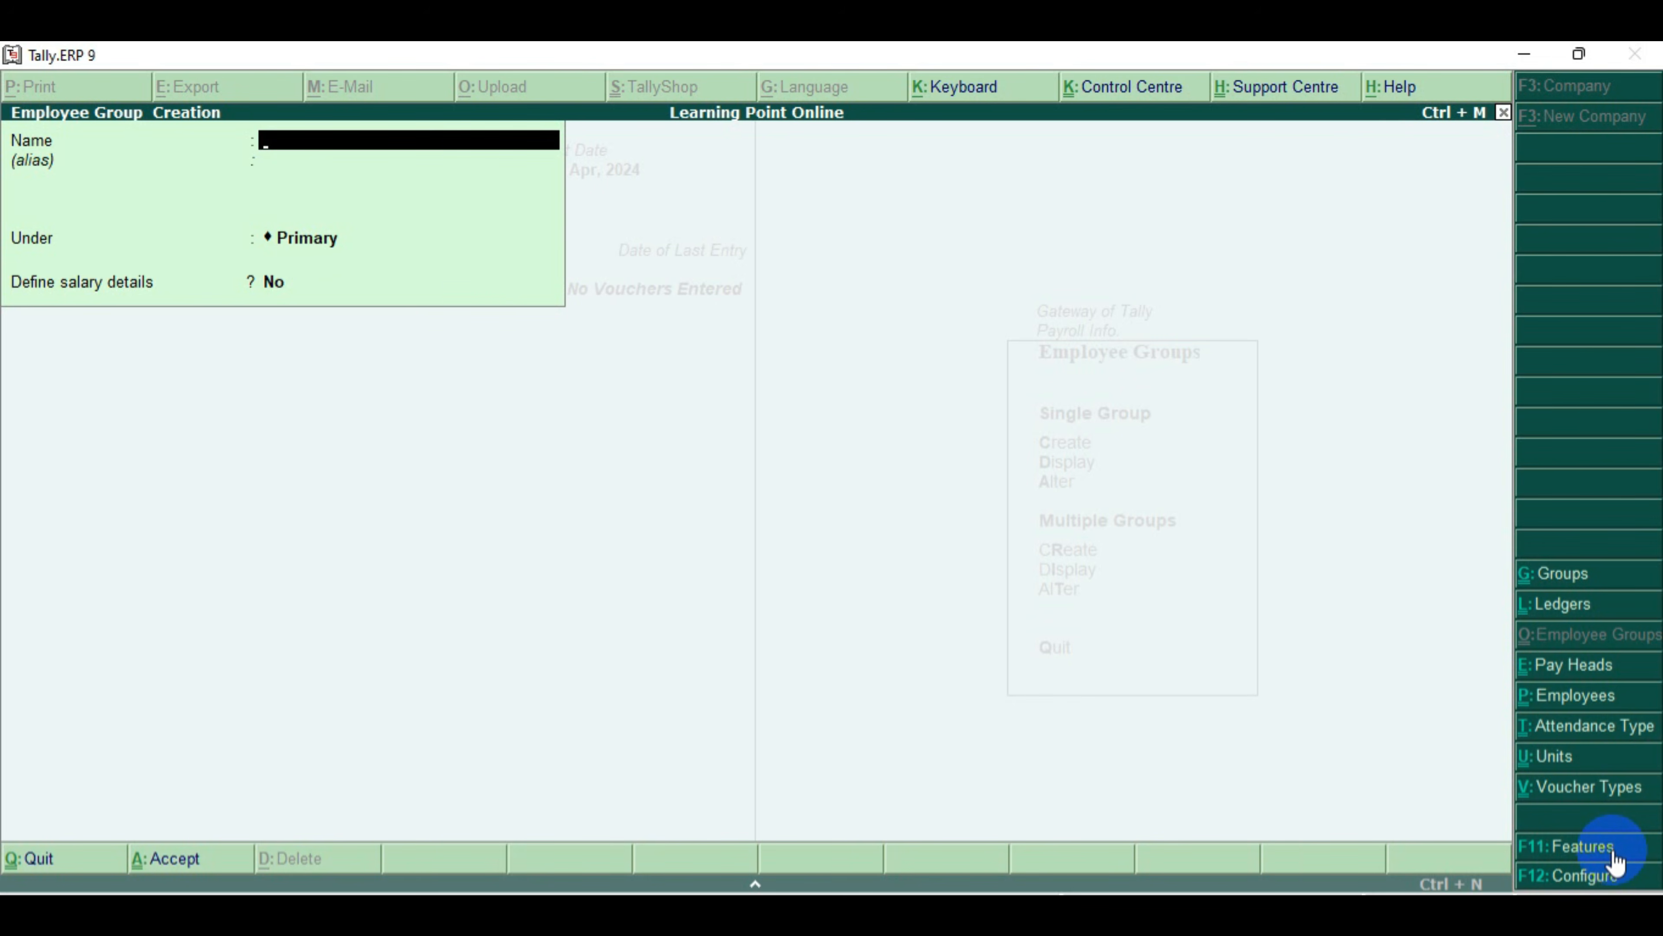
Create a second employee group named Marketing Person under Primary without salary details, and leave group creation
{"action": "type", "text": "Marketing Person"}
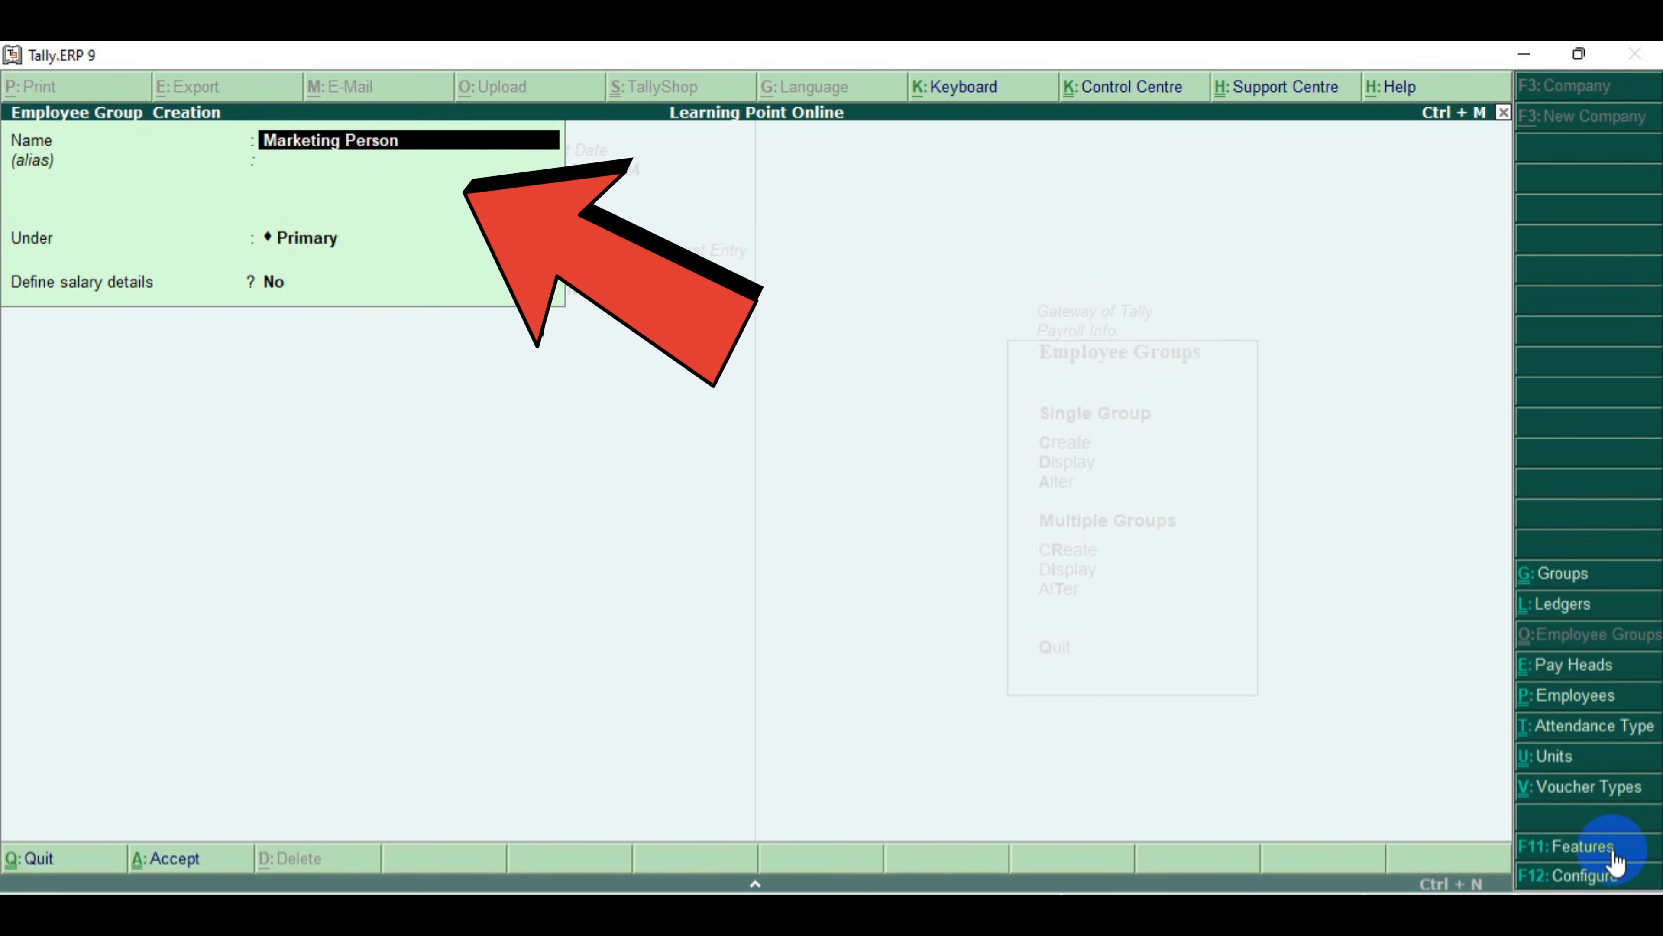
{"action": "key", "text": "Return"}
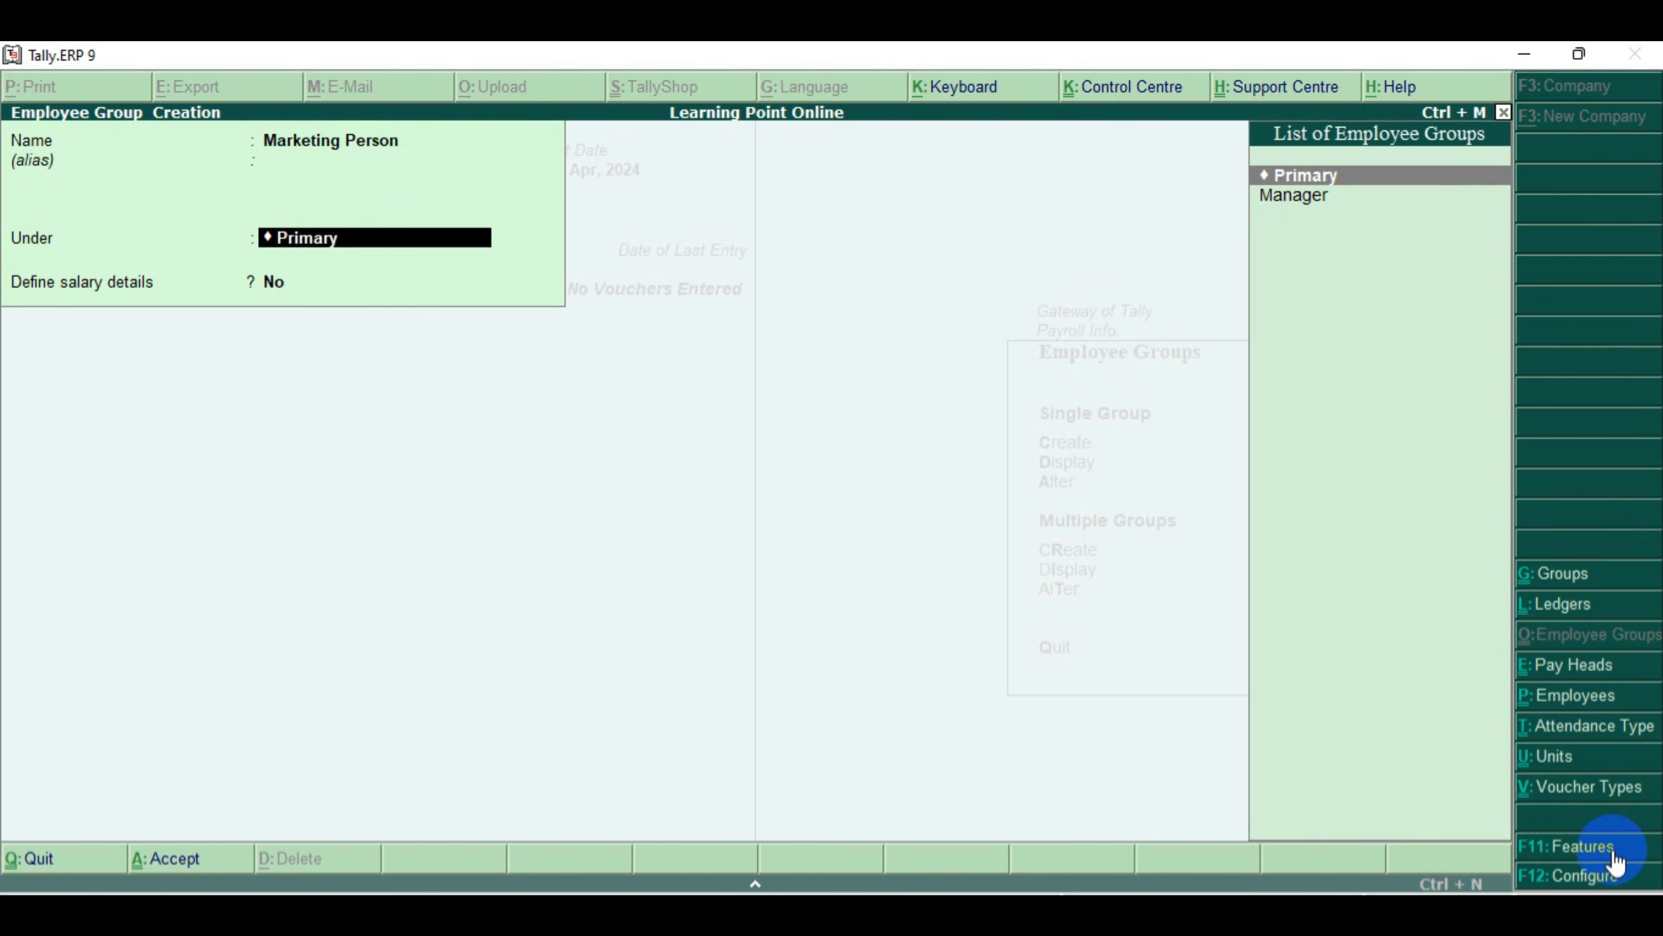
{"action": "key", "text": "Return"}
{"action": "key", "text": "Return"}
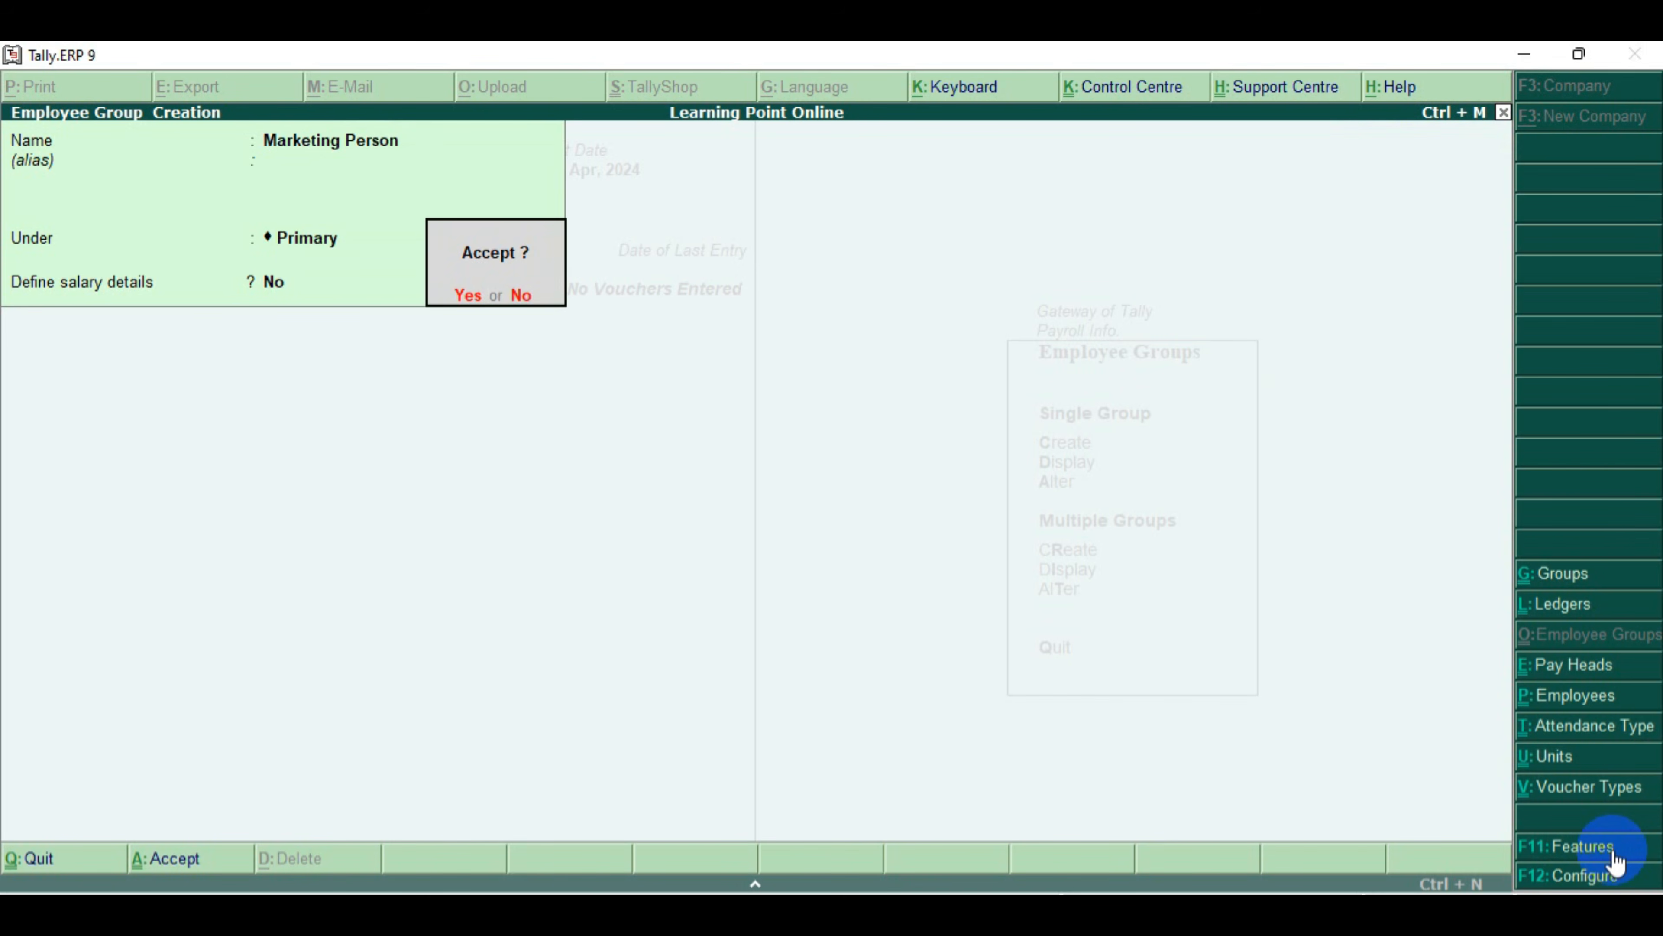
{"action": "key", "text": "Return"}
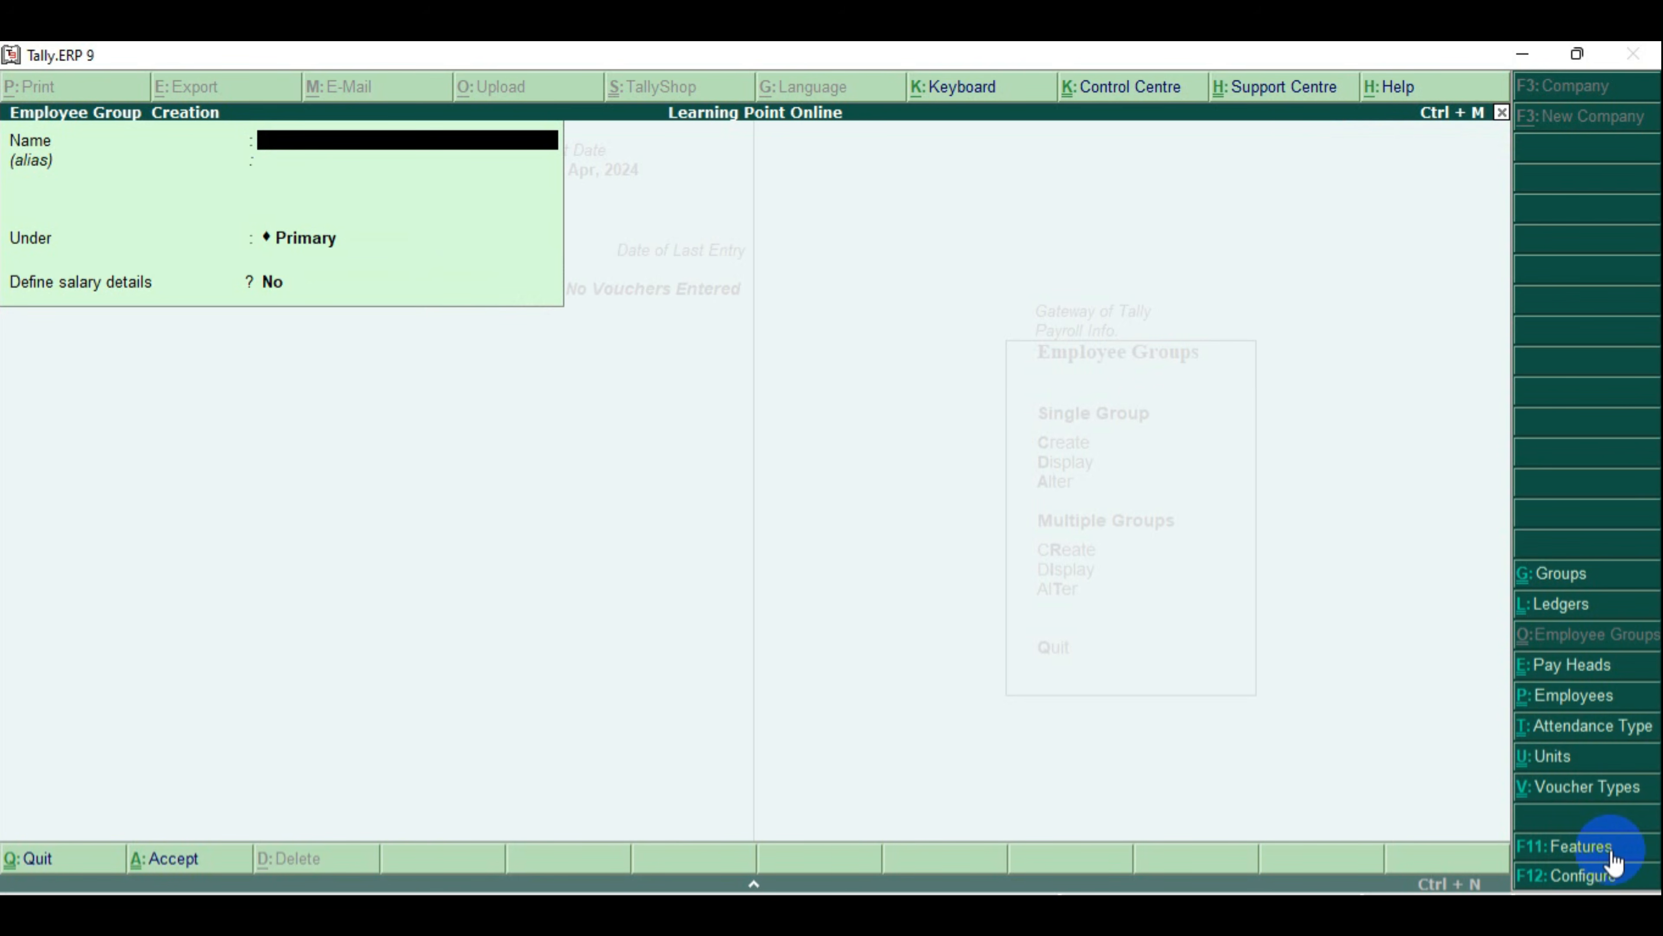
{"action": "key", "text": "Escape"}
Display the list of employee groups to check the created groups, and return to the payroll masters
{"action": "key", "text": "Down"}
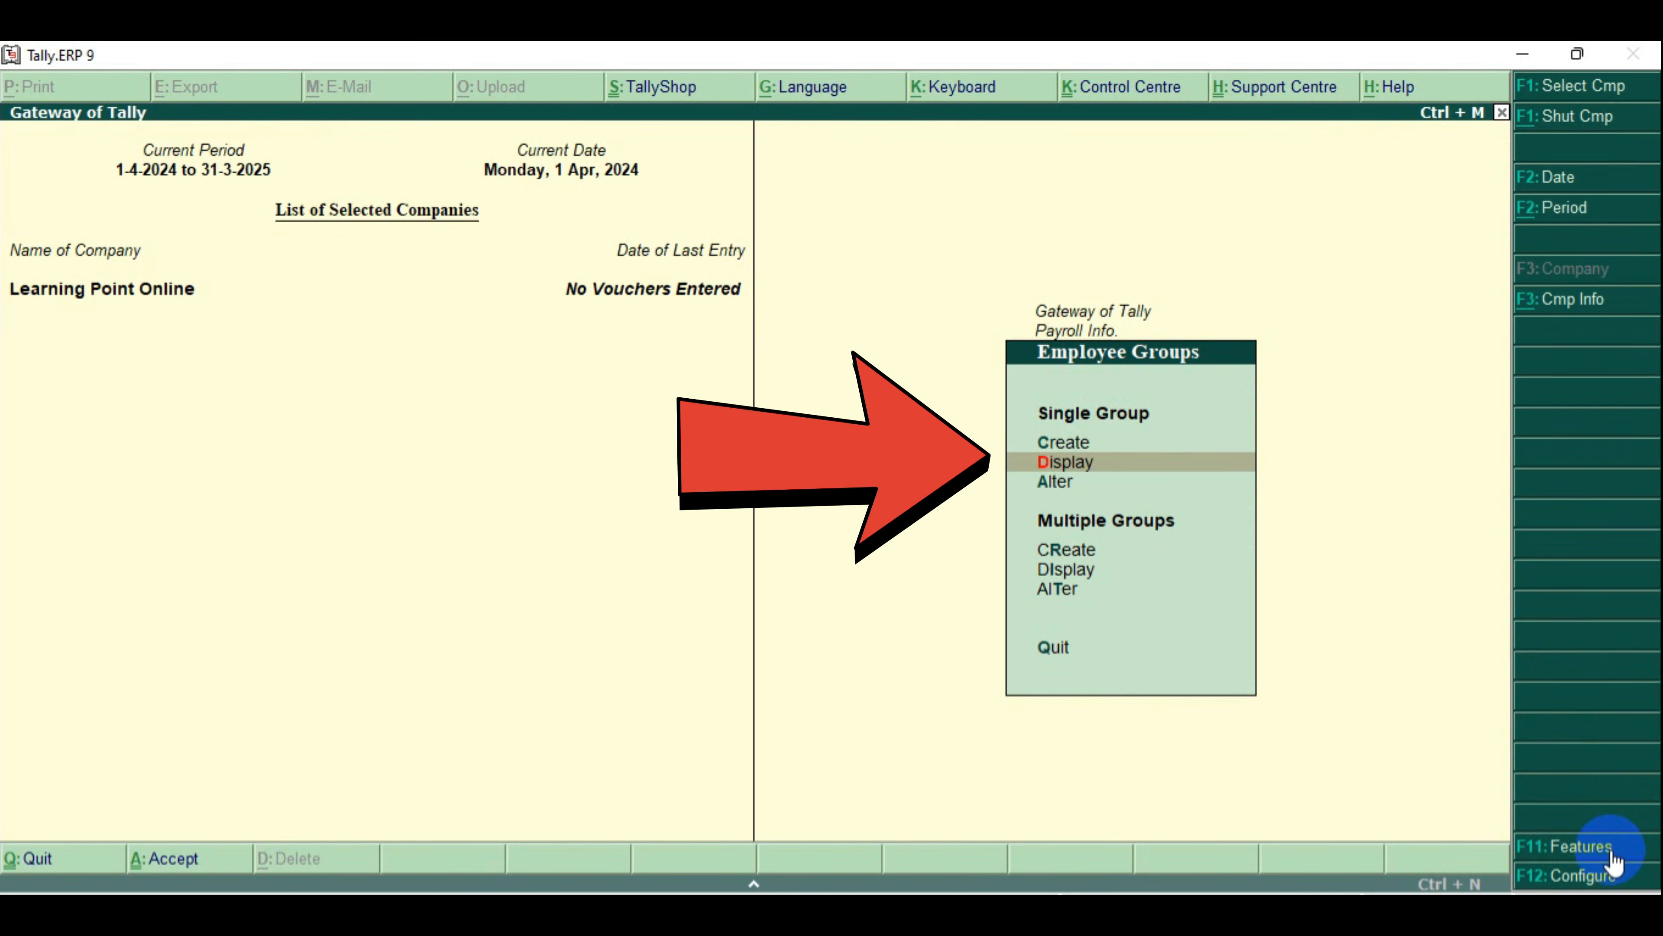
{"action": "key", "text": "Return"}
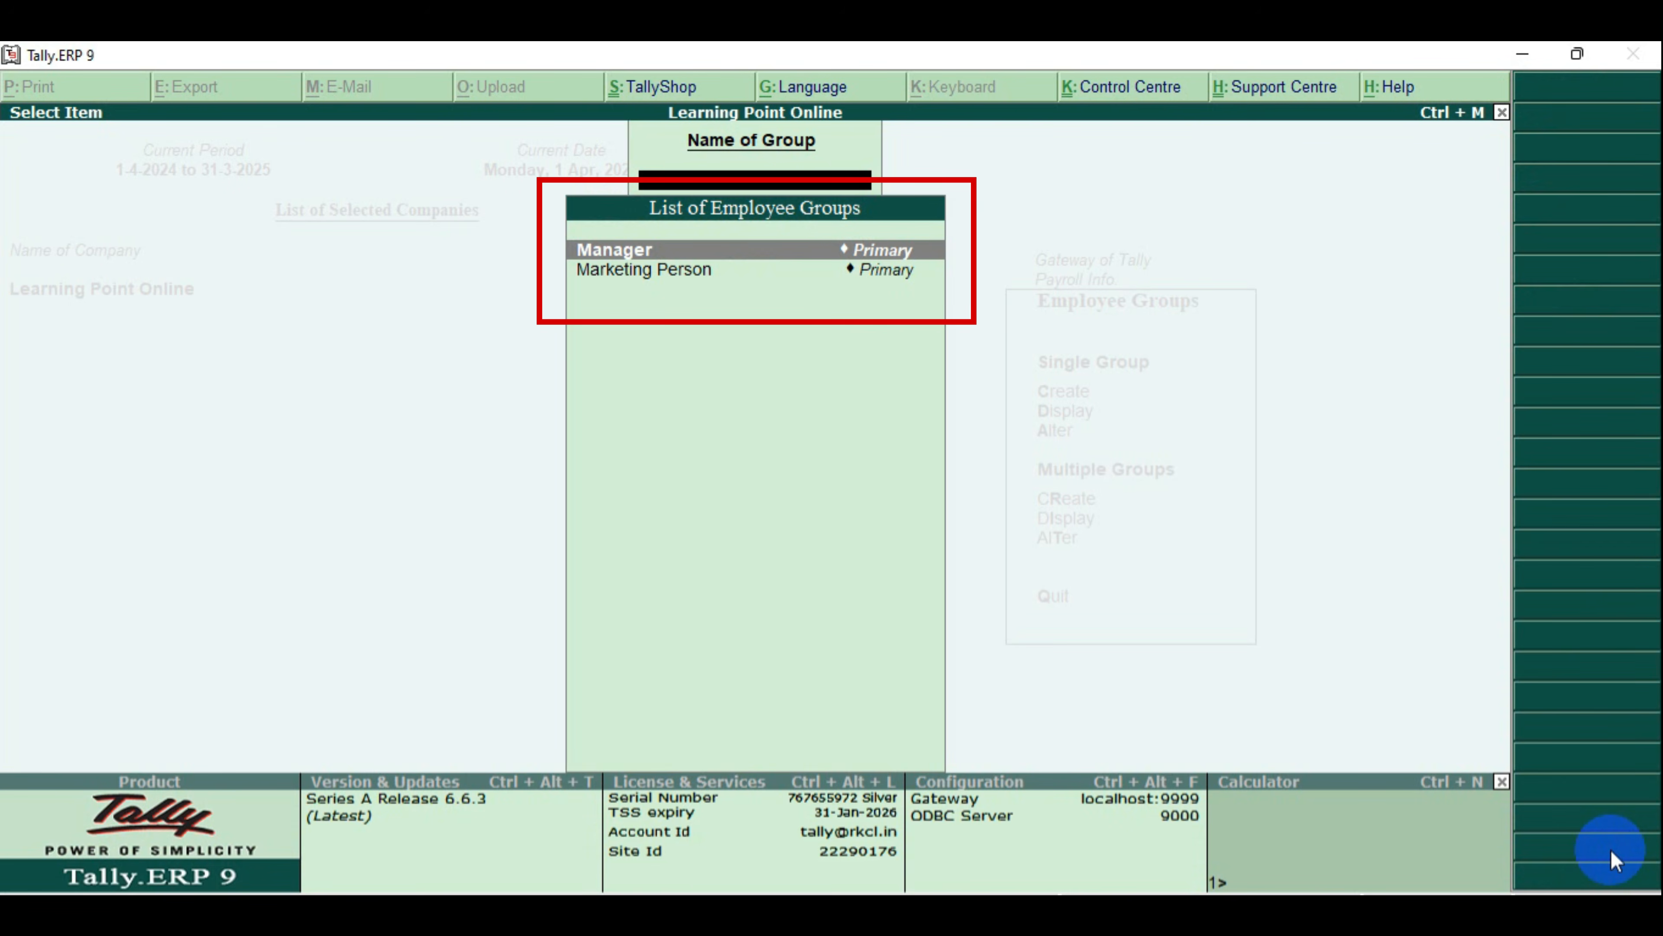
{"action": "key", "text": "Down"}
{"action": "key", "text": "Up"}
{"action": "key", "text": "Escape"}
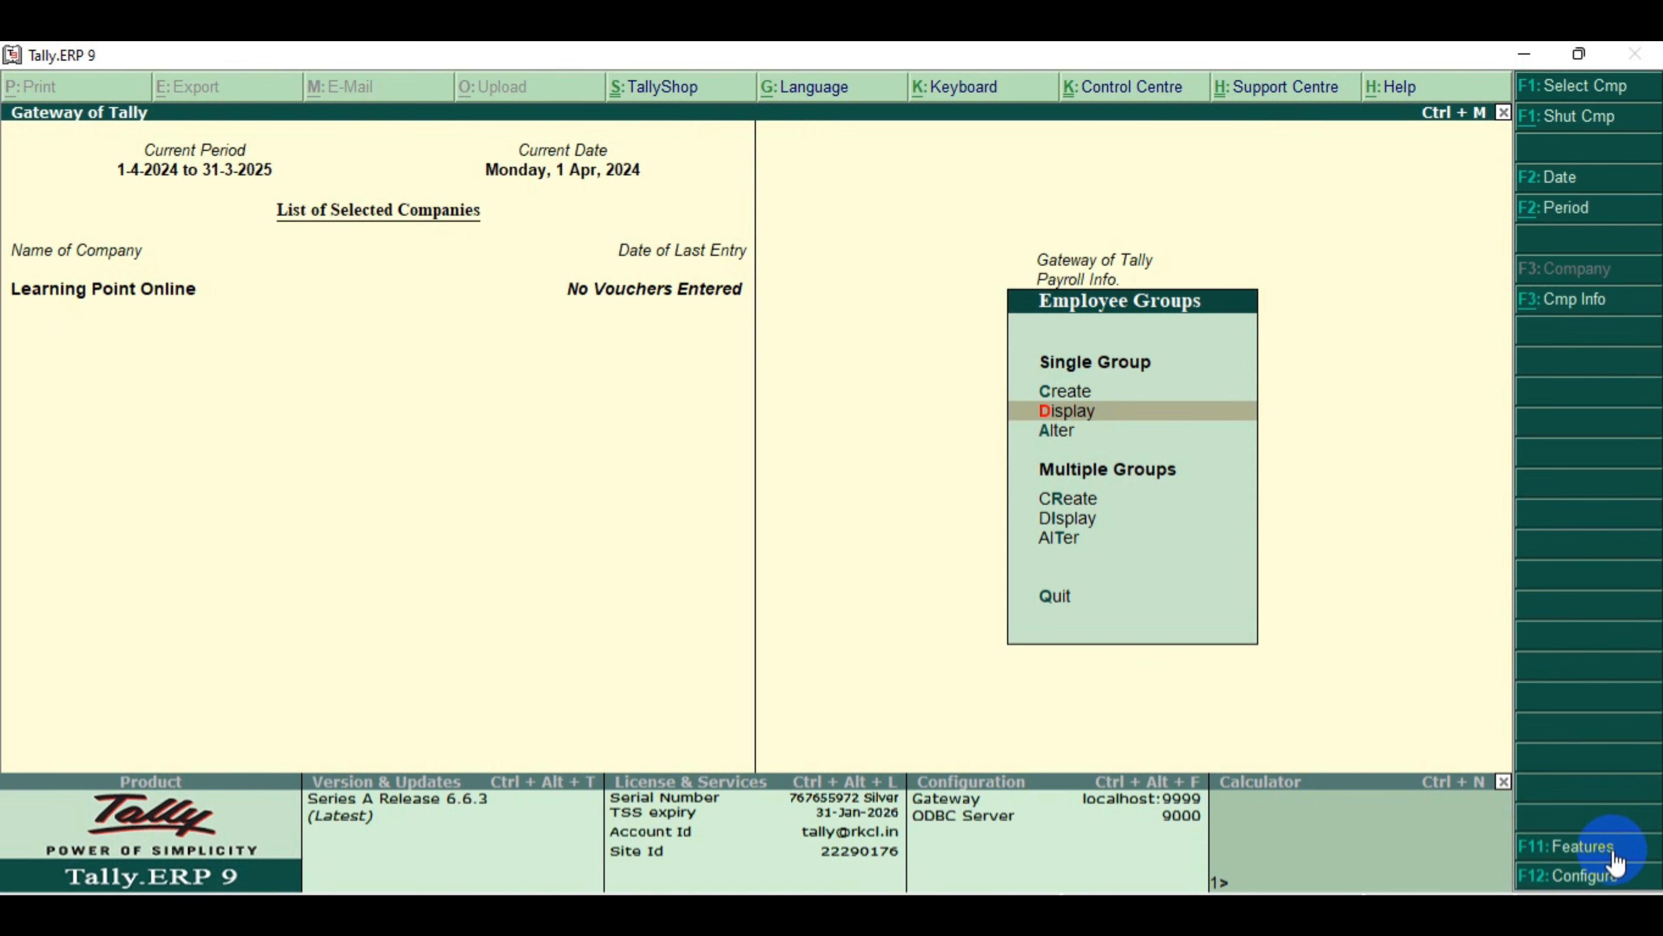
{"action": "key", "text": "Escape"}
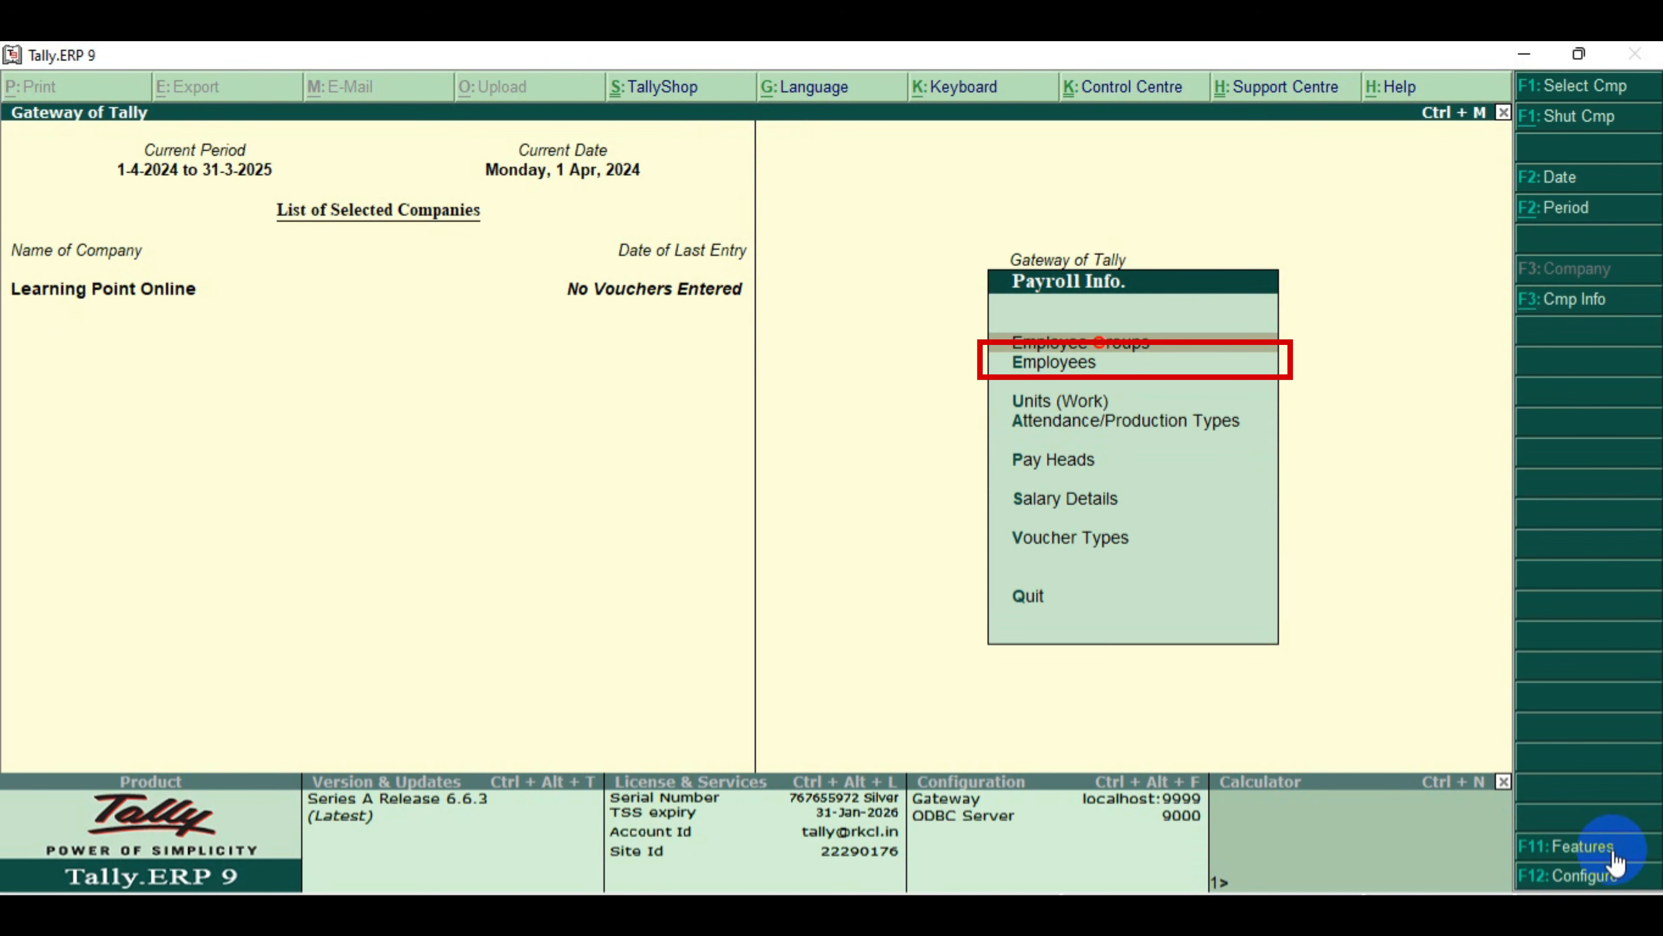
Create a simple work unit with symbol HRS, formal name Hours and 0 decimal places, and return to the payroll masters
{"action": "key", "text": "Down"}
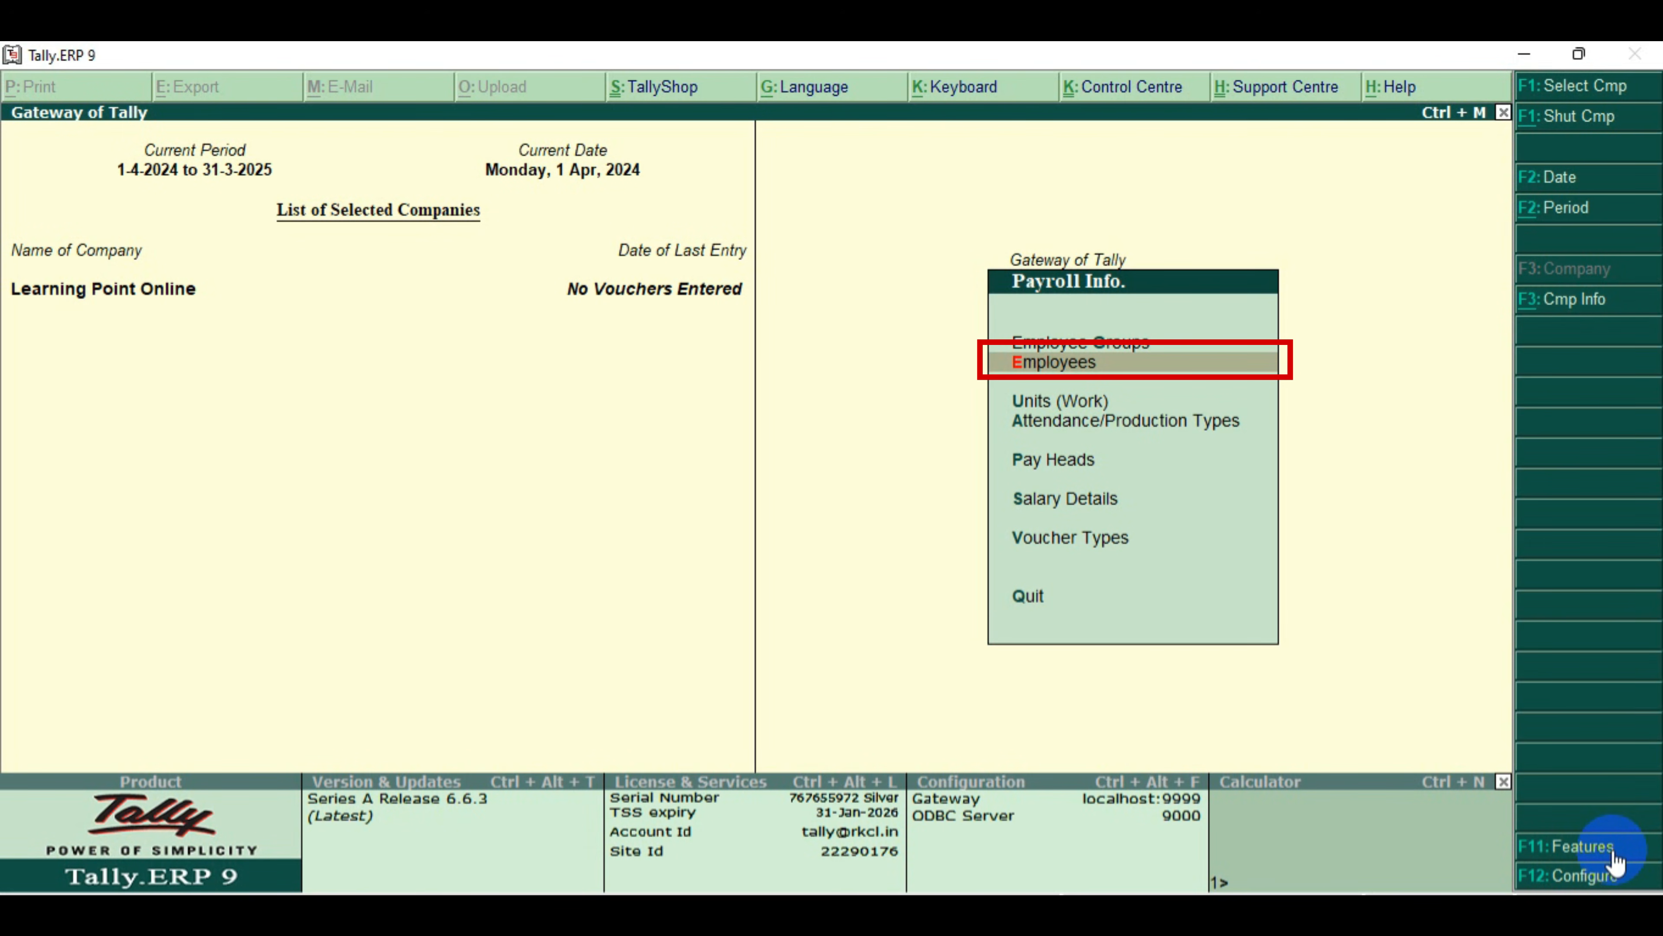
{"action": "key", "text": "Down"}
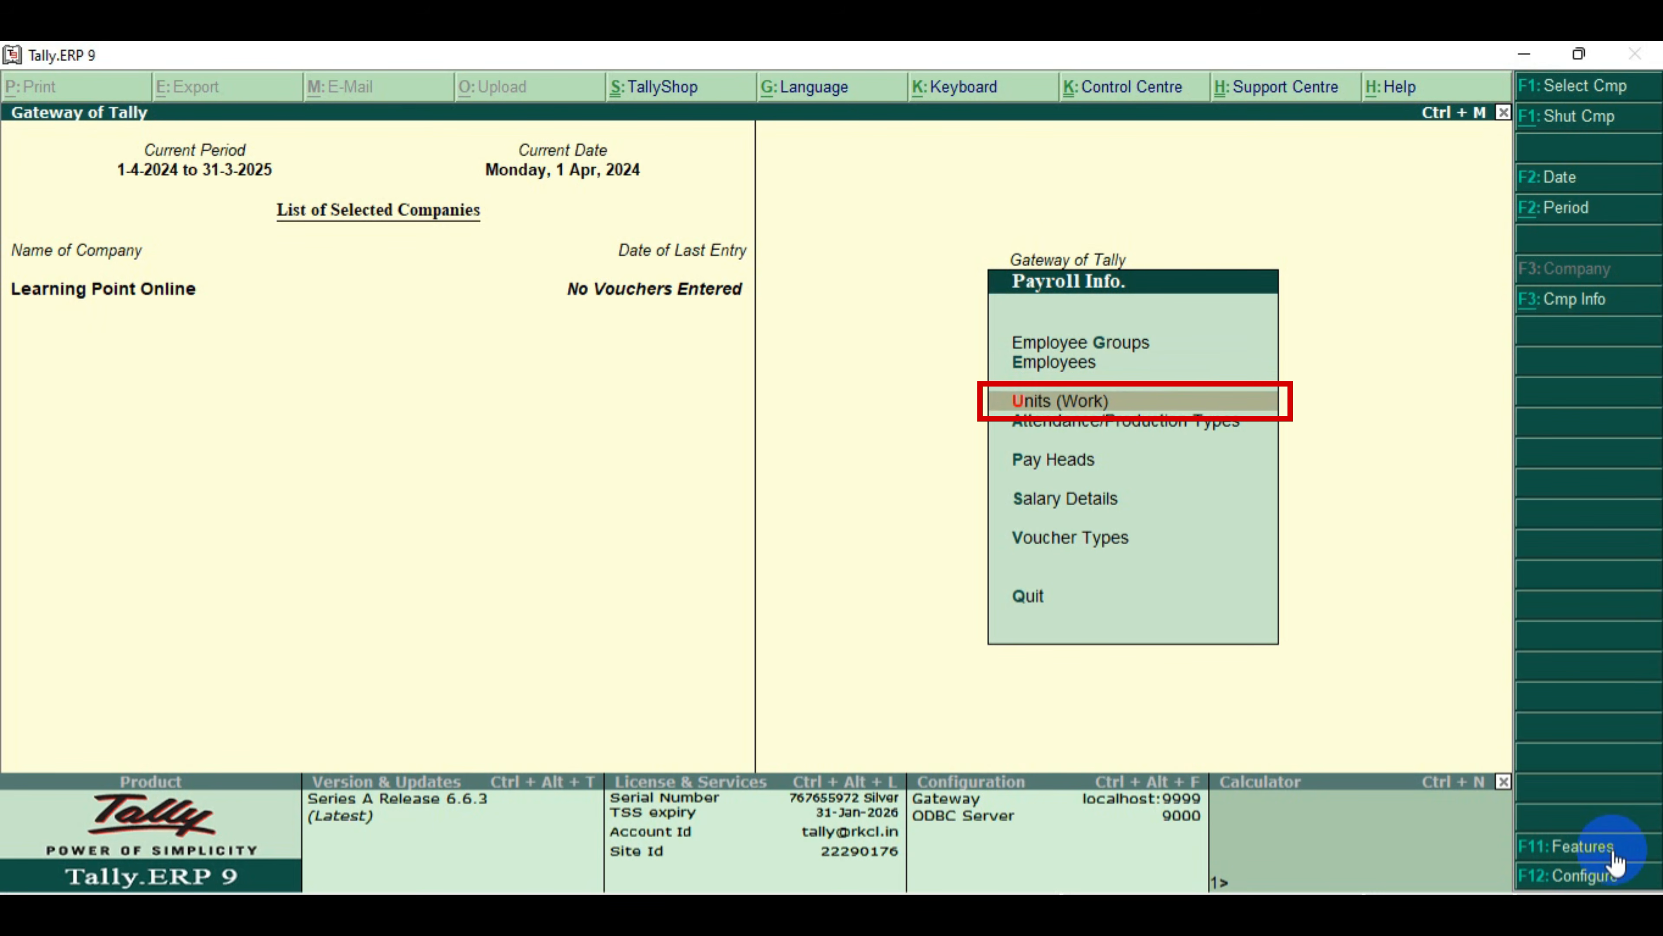
{"action": "key", "text": "Return"}
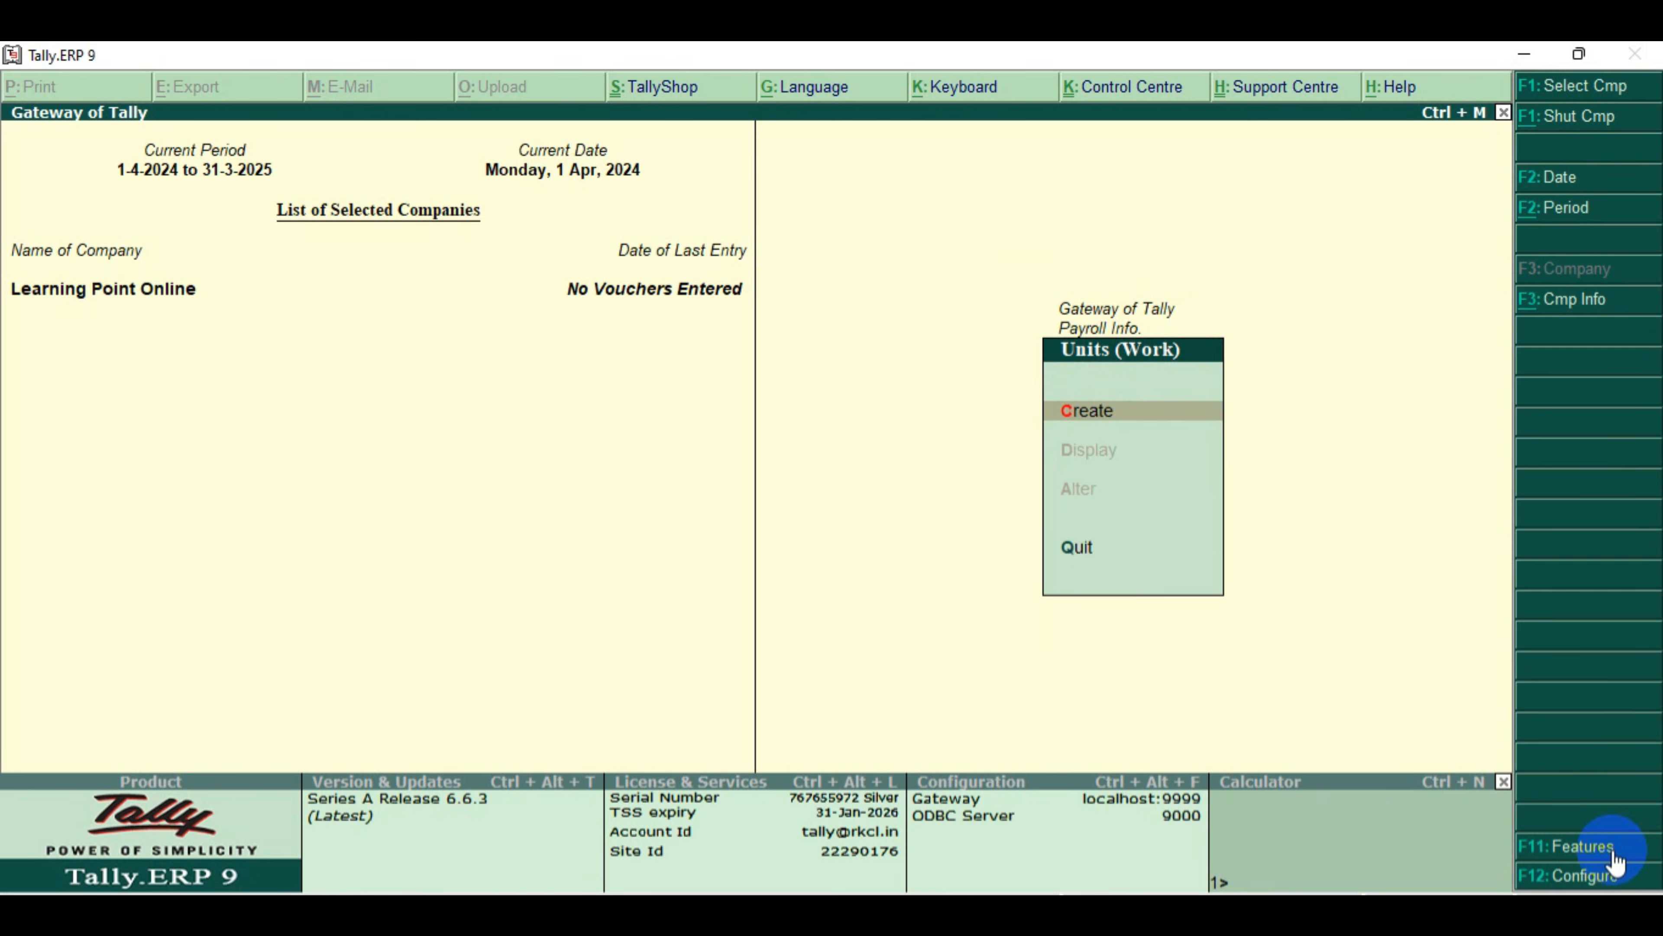
{"action": "key", "text": "Return"}
{"action": "type", "text": "HRS"}
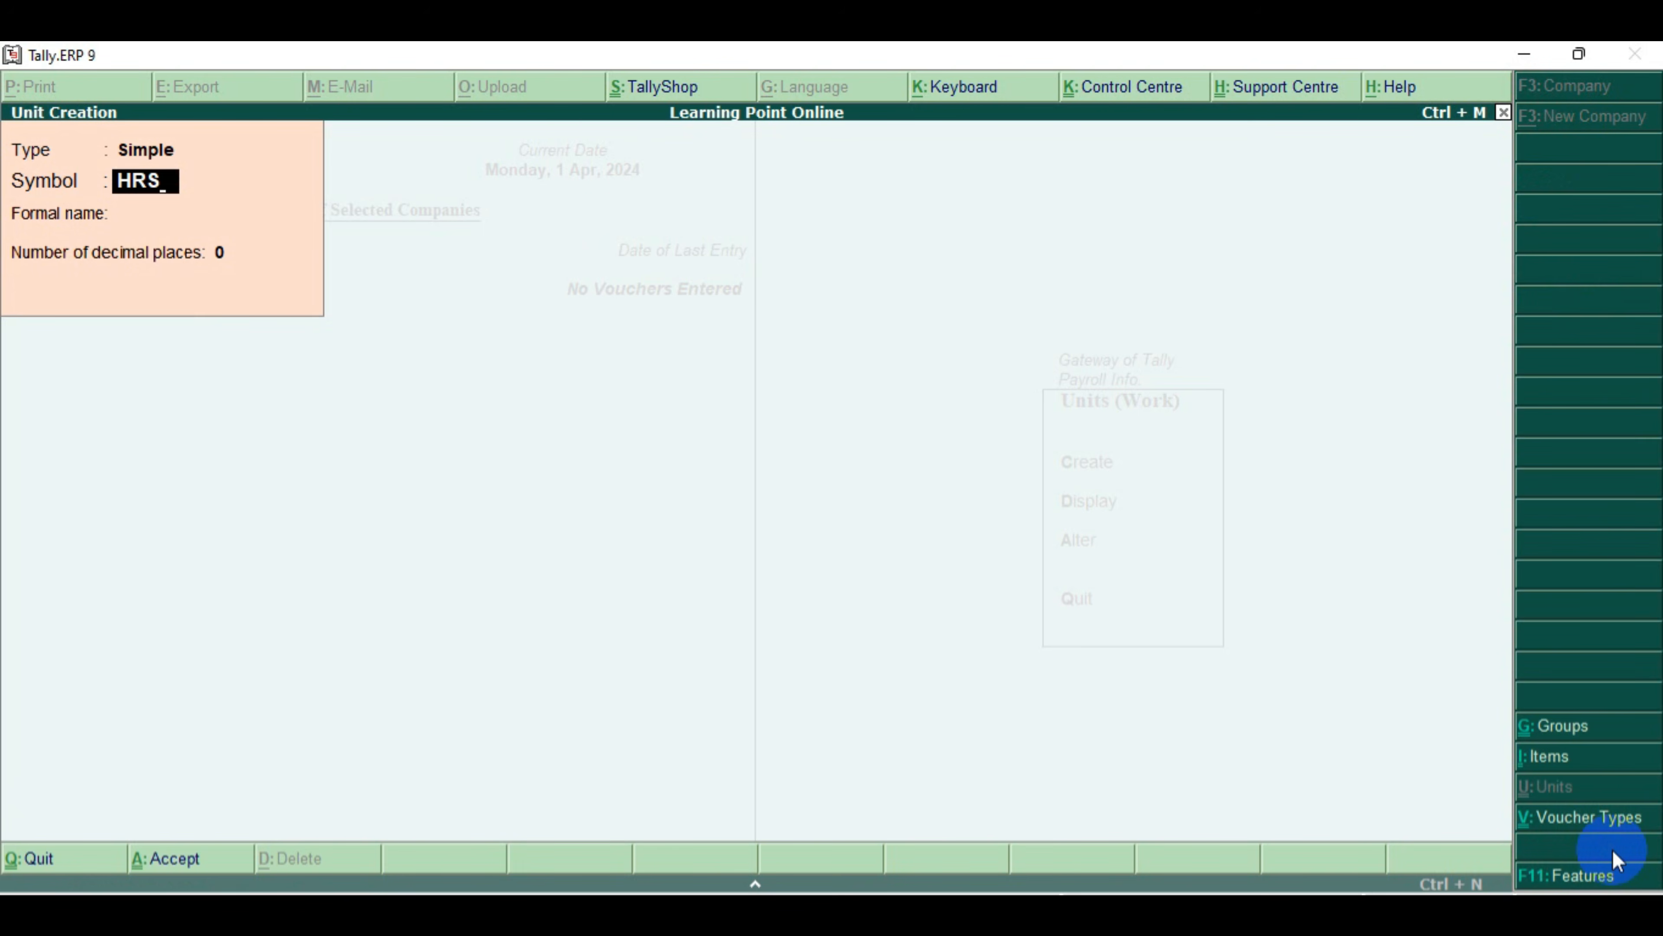
{"action": "key", "text": "Return"}
{"action": "type", "text": "Hours"}
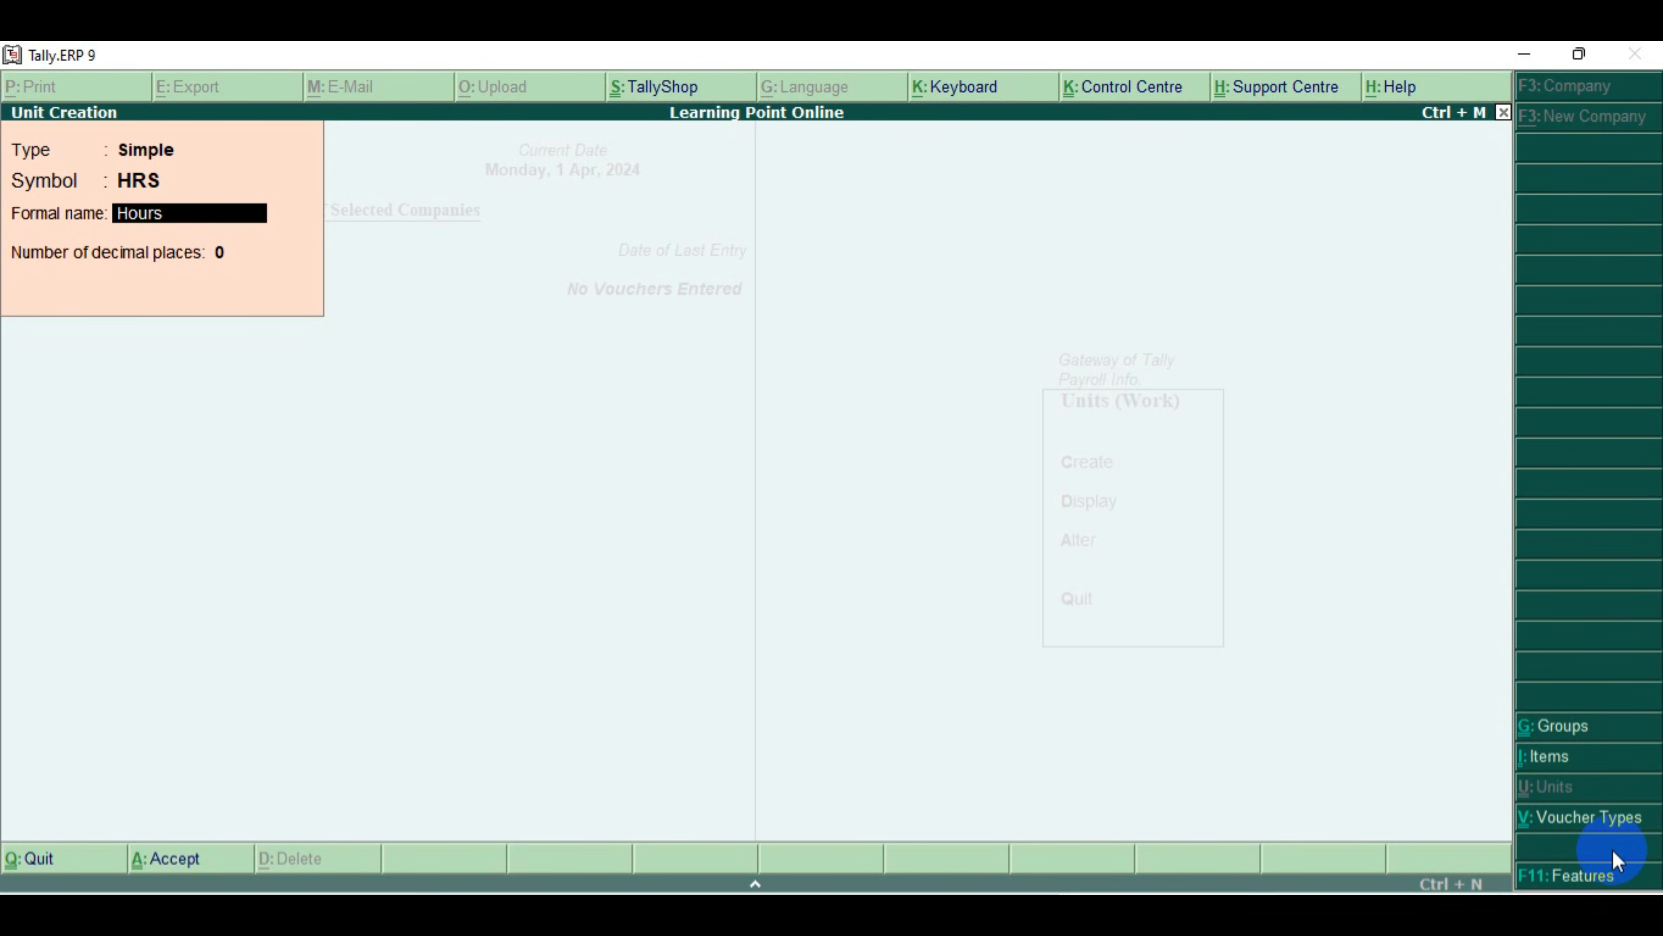
{"action": "key", "text": "Return"}
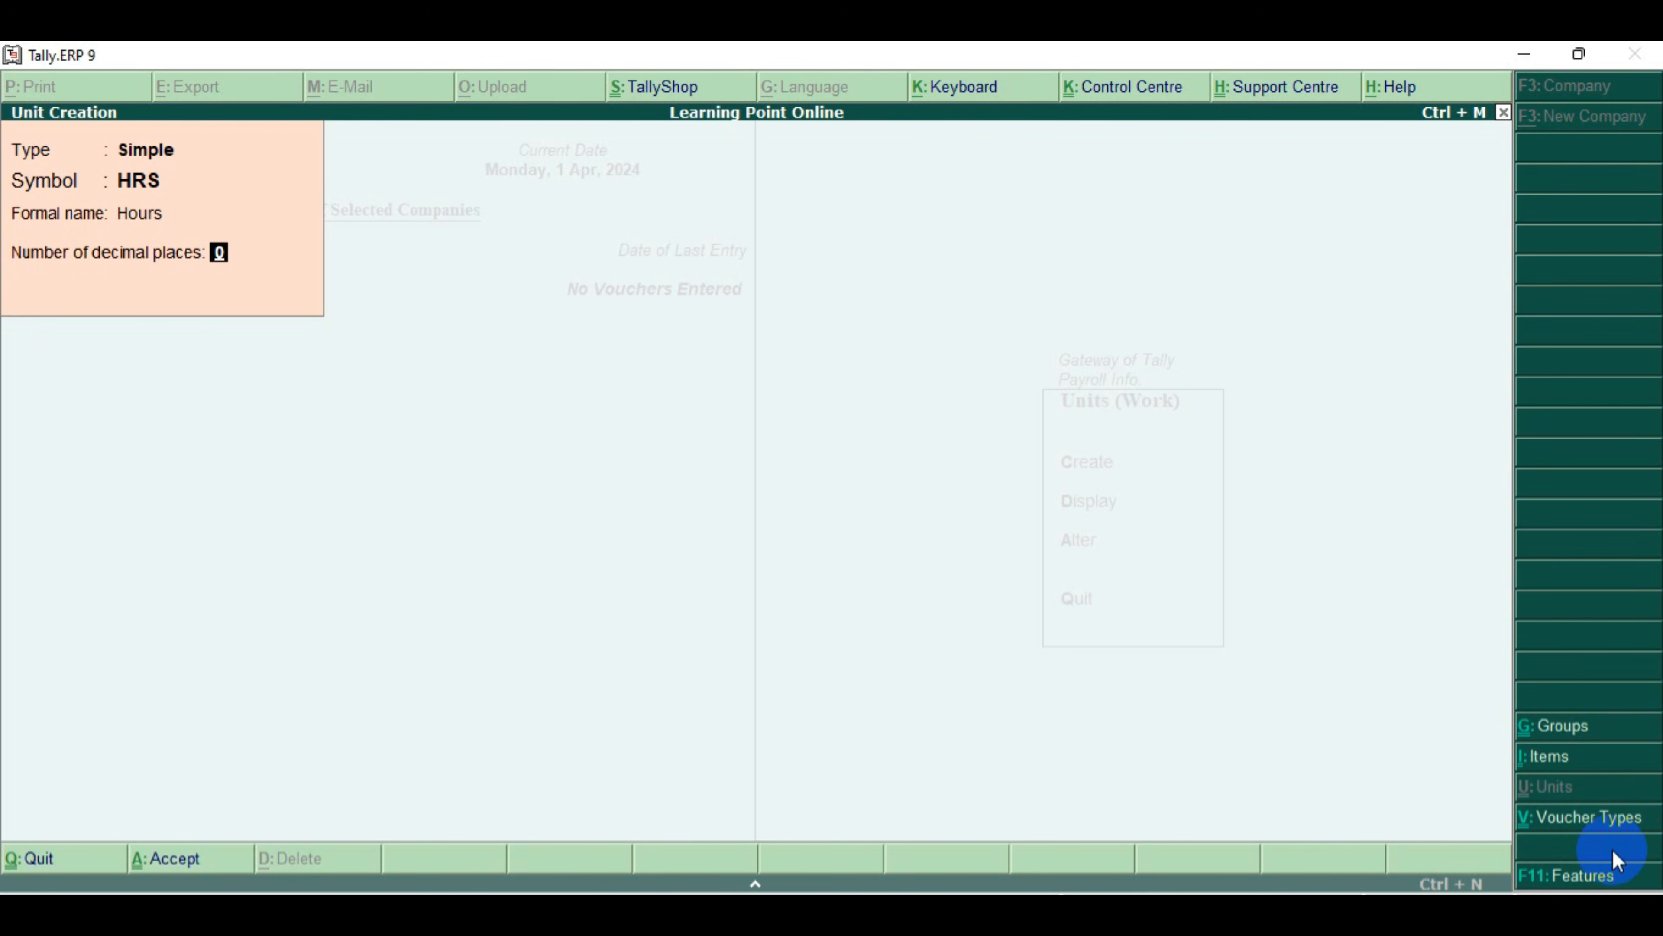
{"action": "key", "text": "Return"}
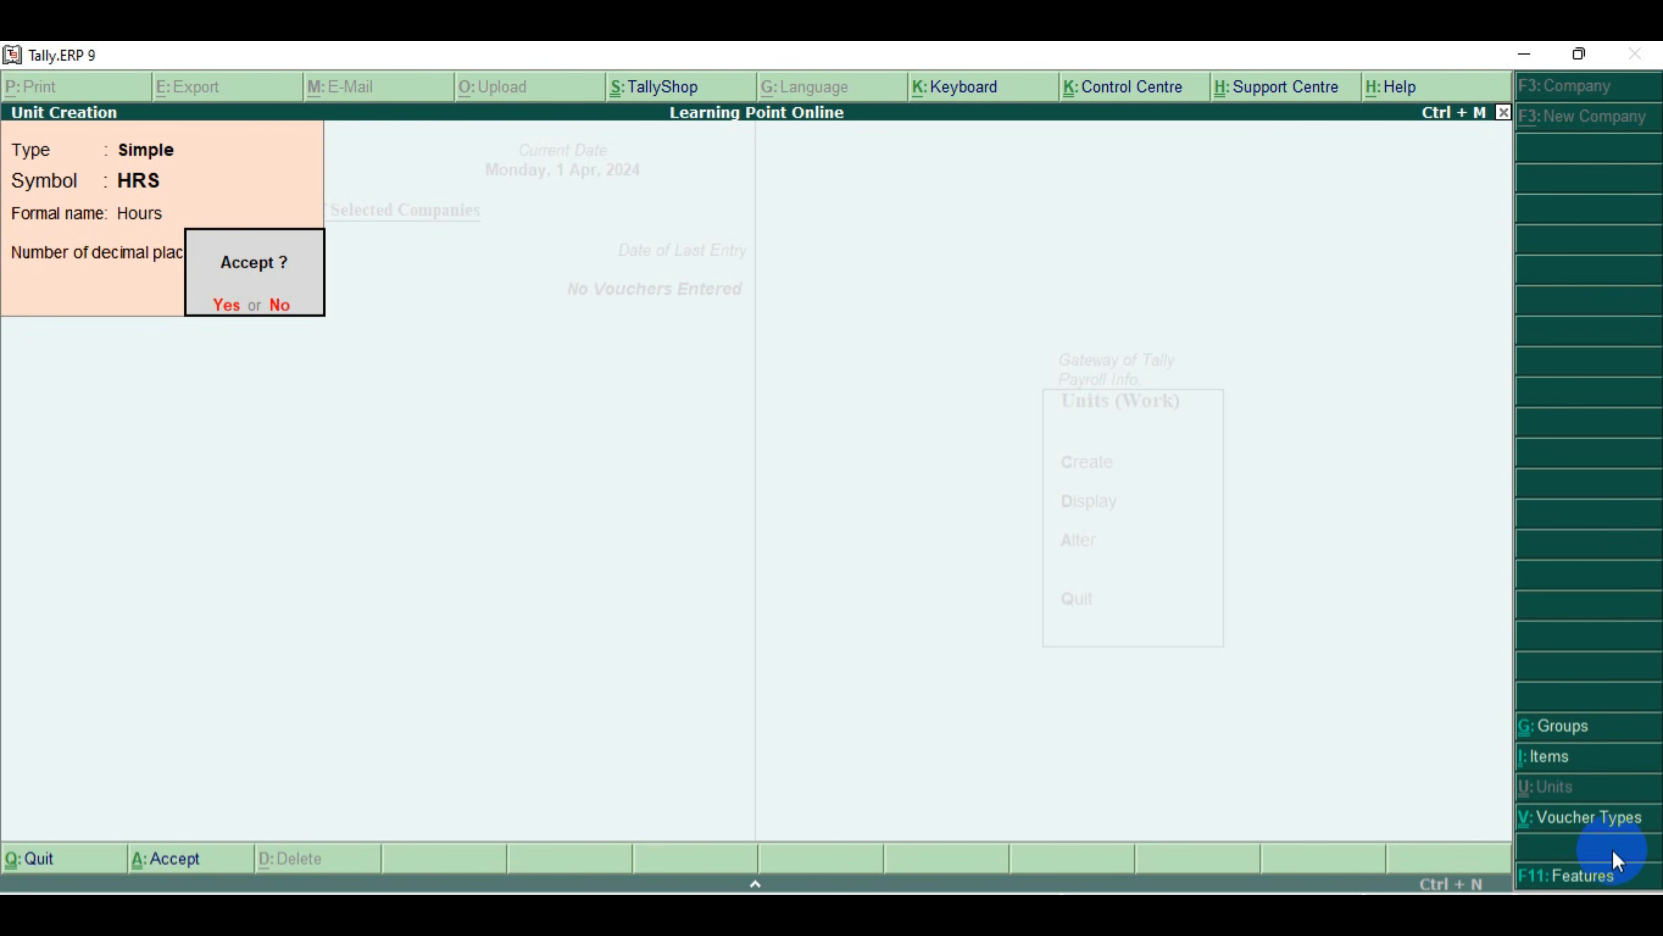
{"action": "key", "text": "Return"}
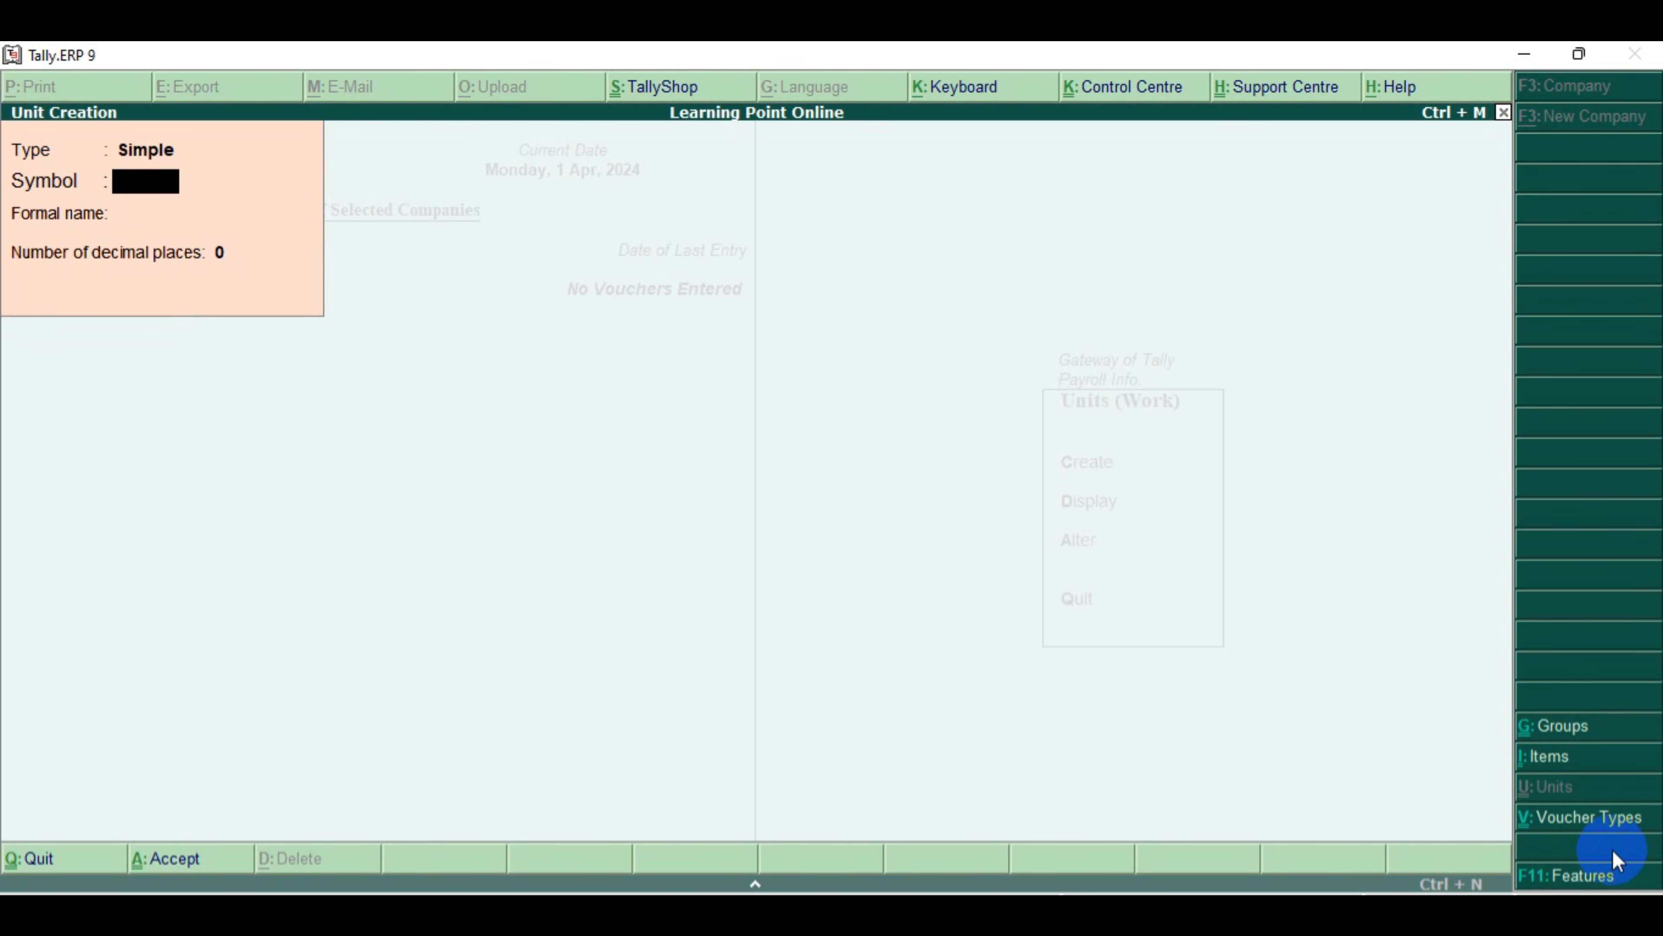
{"action": "key", "text": "Escape"}
{"action": "key", "text": "Escape"}
Create an attendance type named Present under Primary, with type Attendance / Leave with Pay and period type Days
{"action": "key", "text": "Down"}
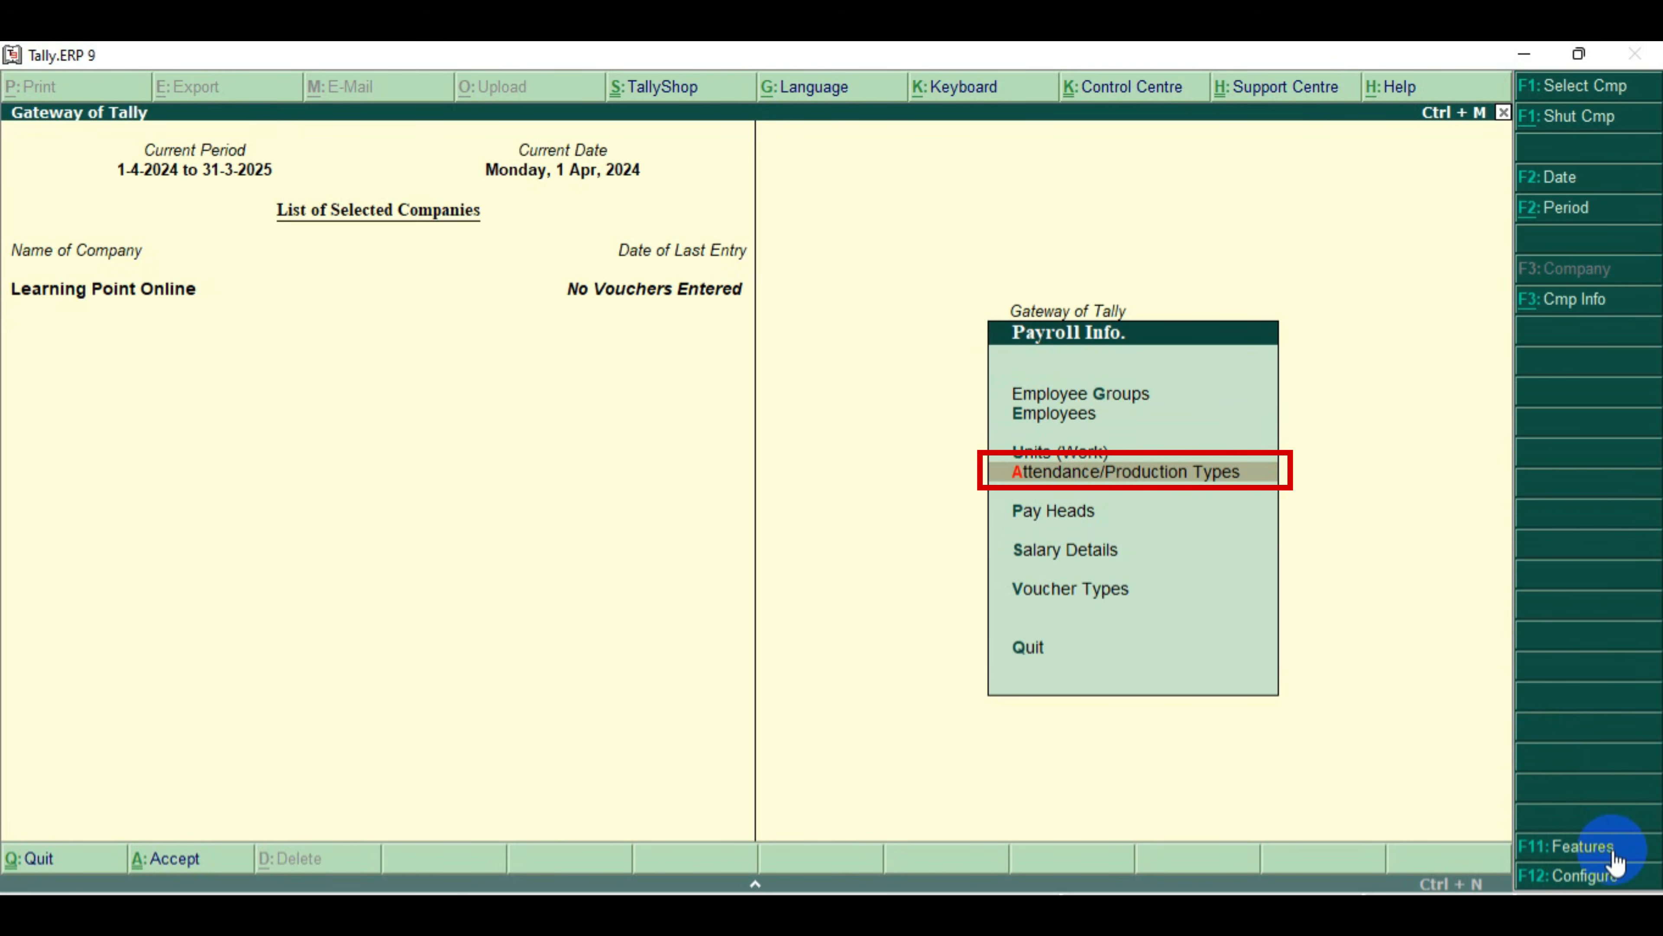
{"action": "key", "text": "Return"}
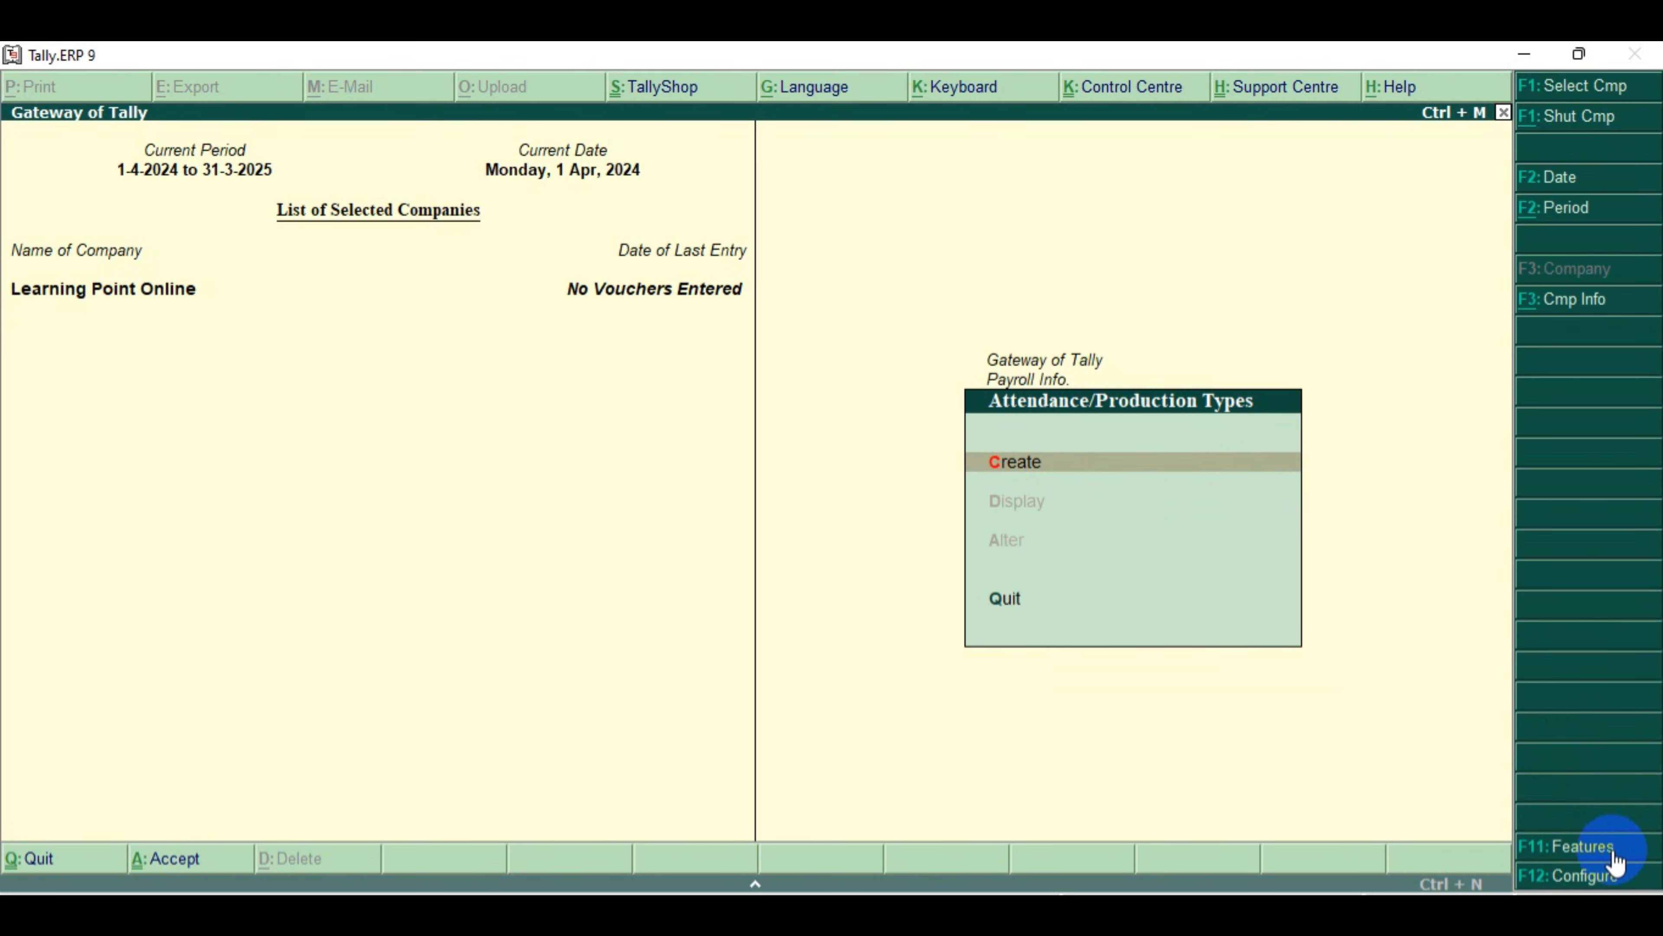
{"action": "key", "text": "Return"}
{"action": "type", "text": "P"}
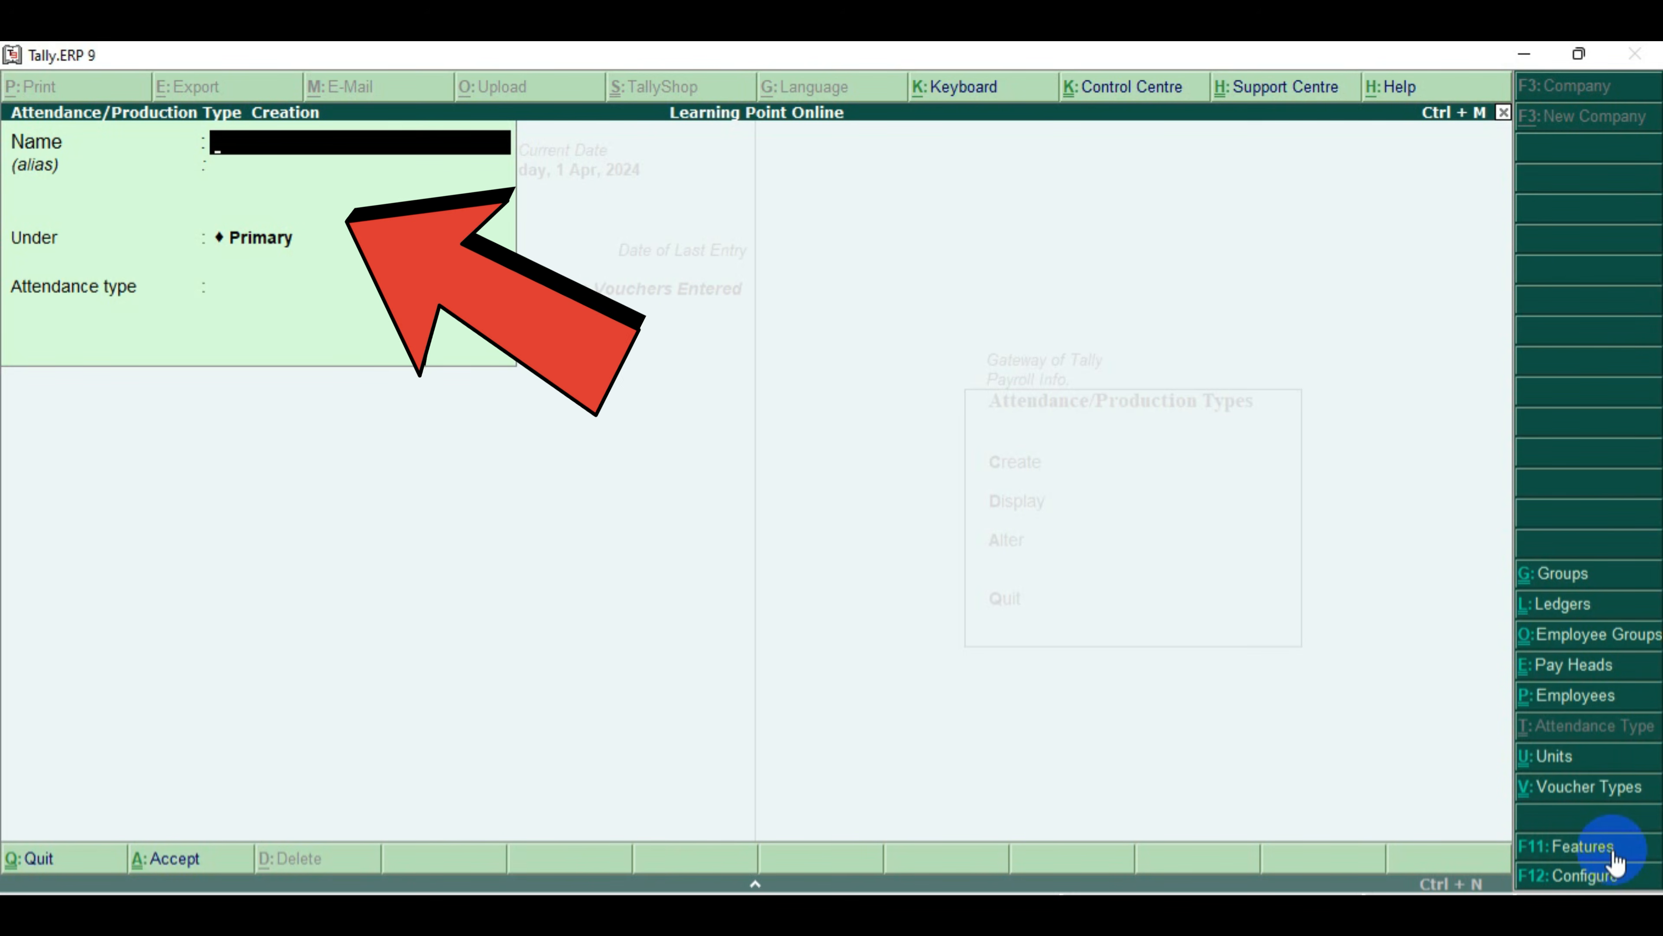
{"action": "type", "text": "resent"}
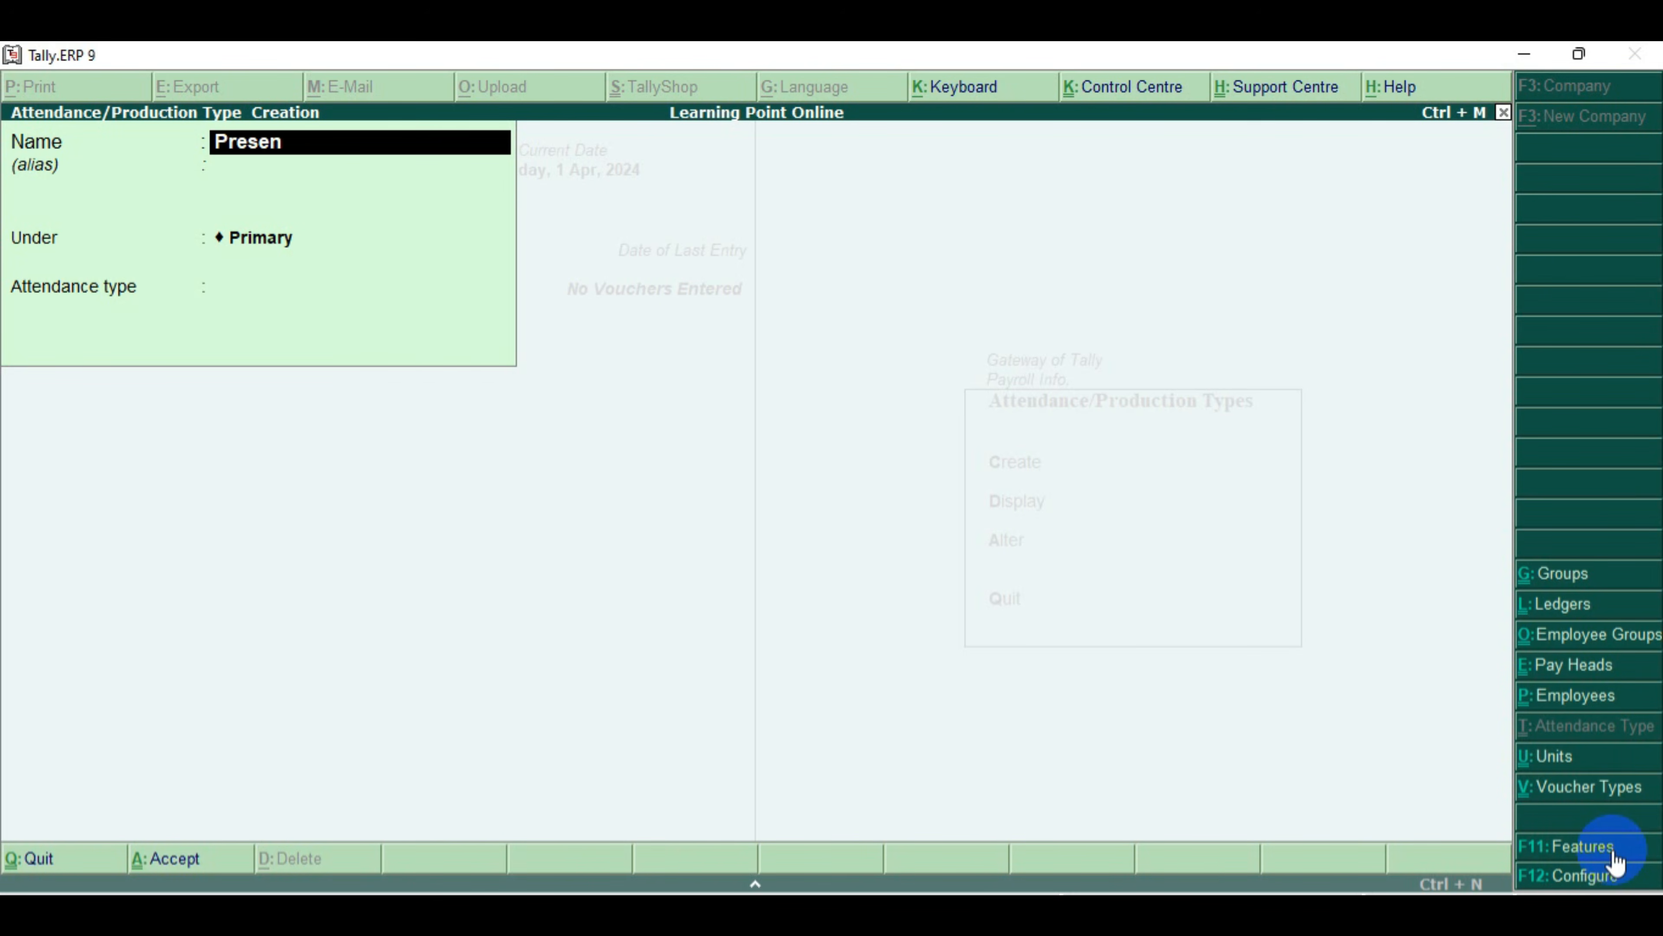
{"action": "key", "text": "Return"}
{"action": "key", "text": "Return"}
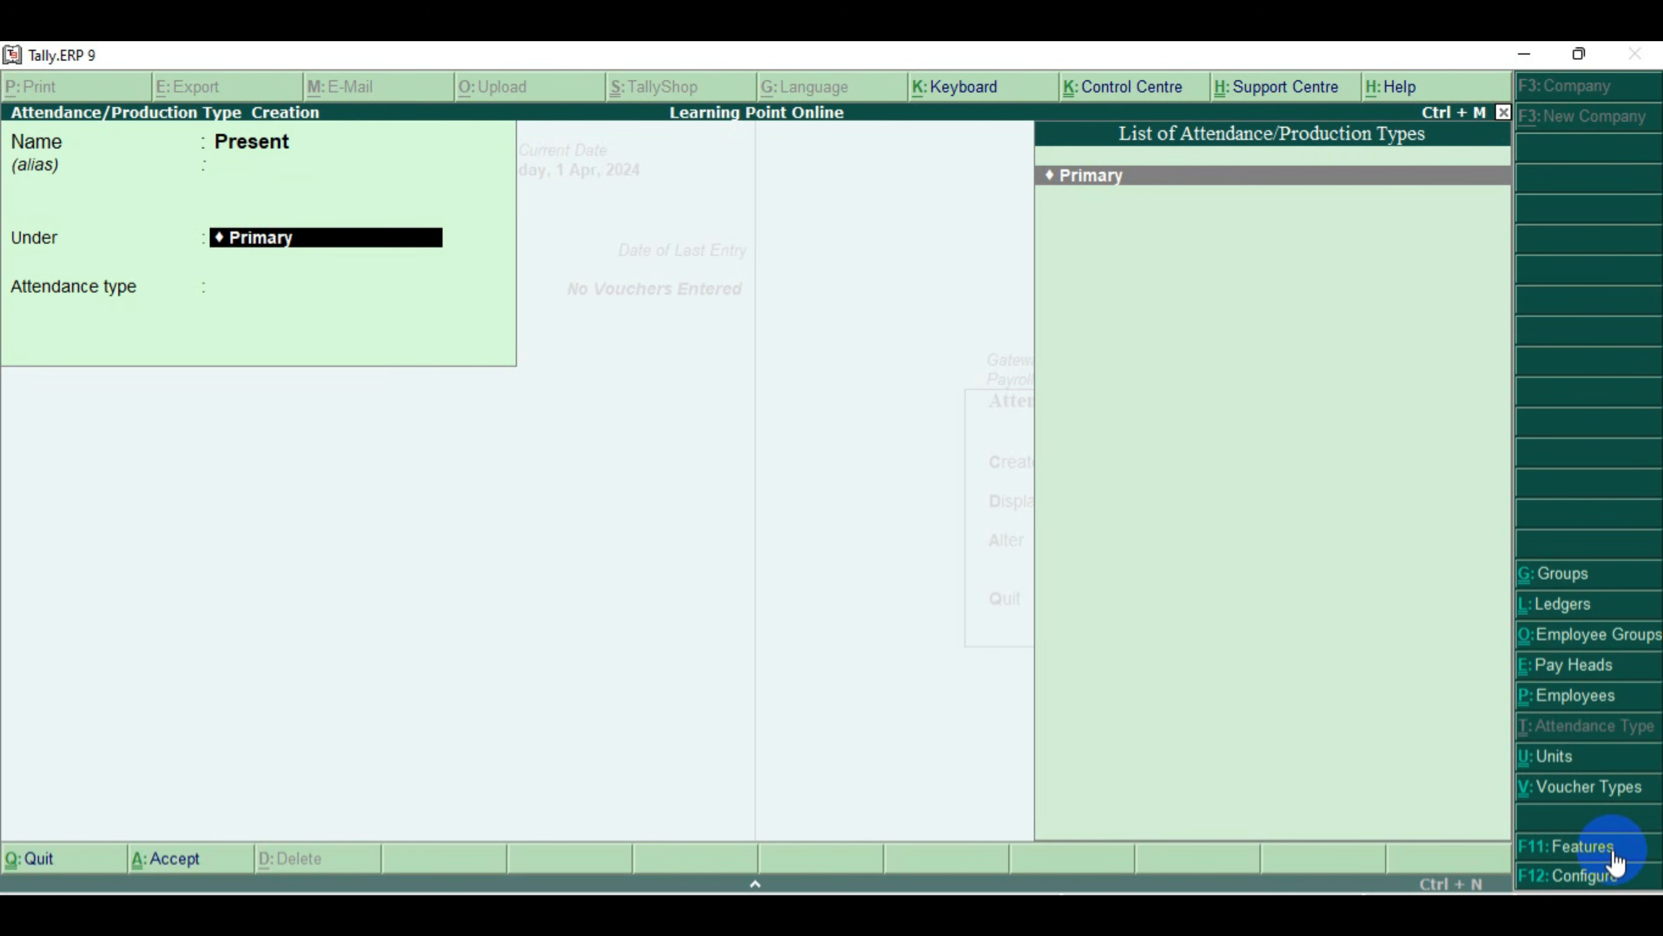
{"action": "key", "text": "Return"}
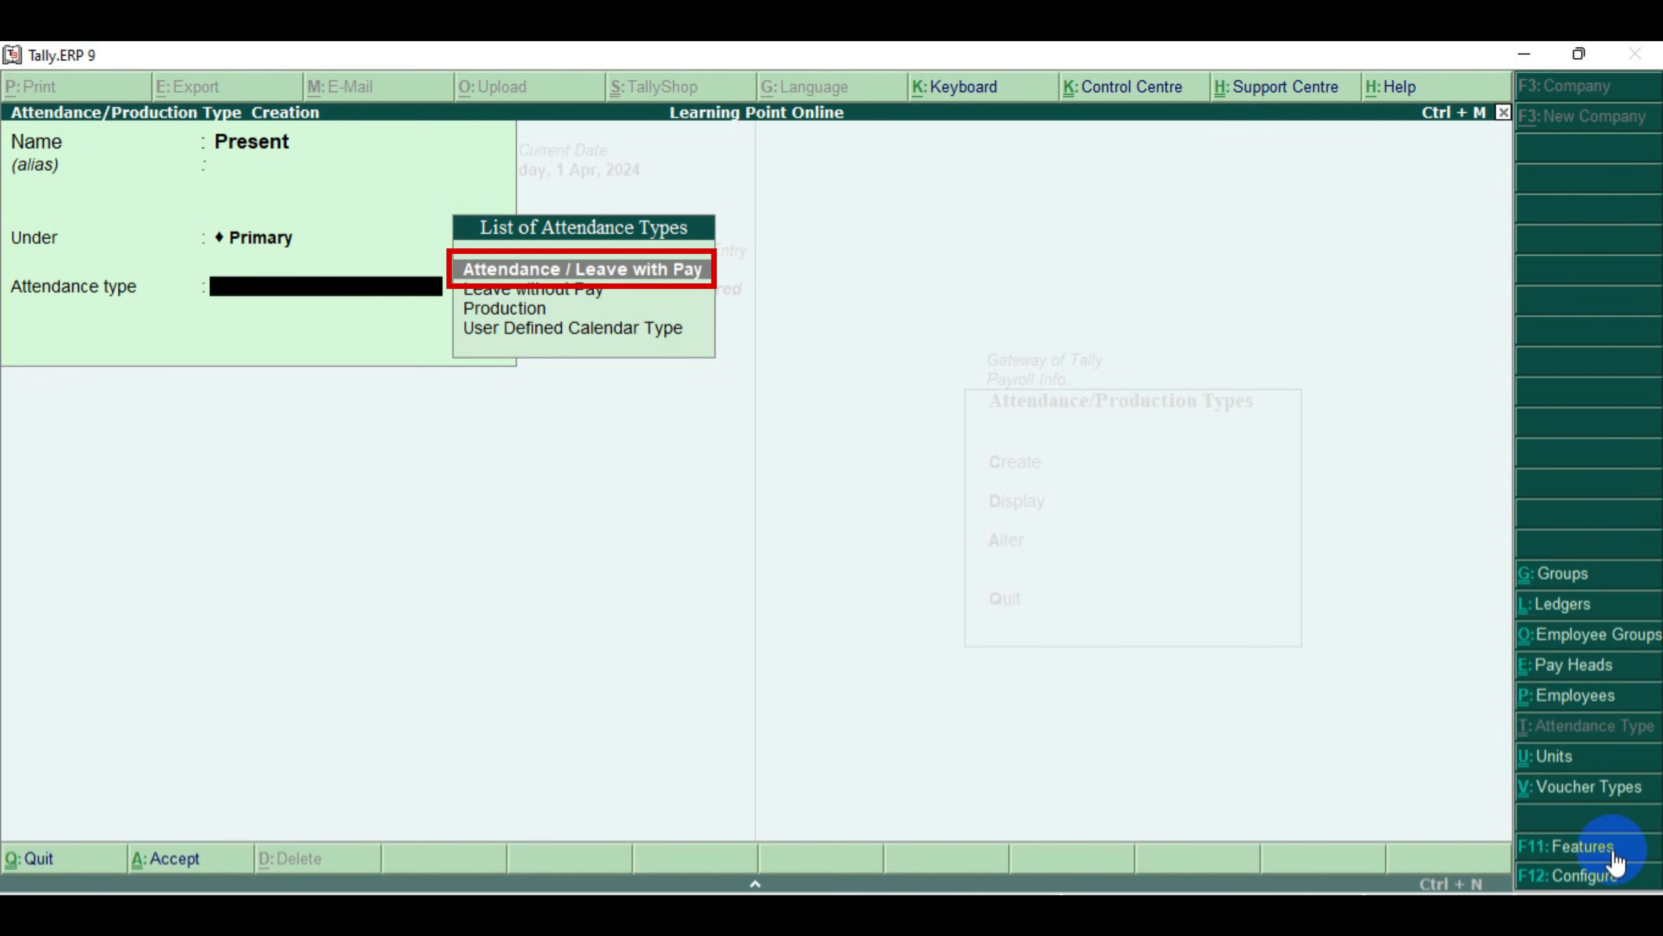
{"action": "key", "text": "Return"}
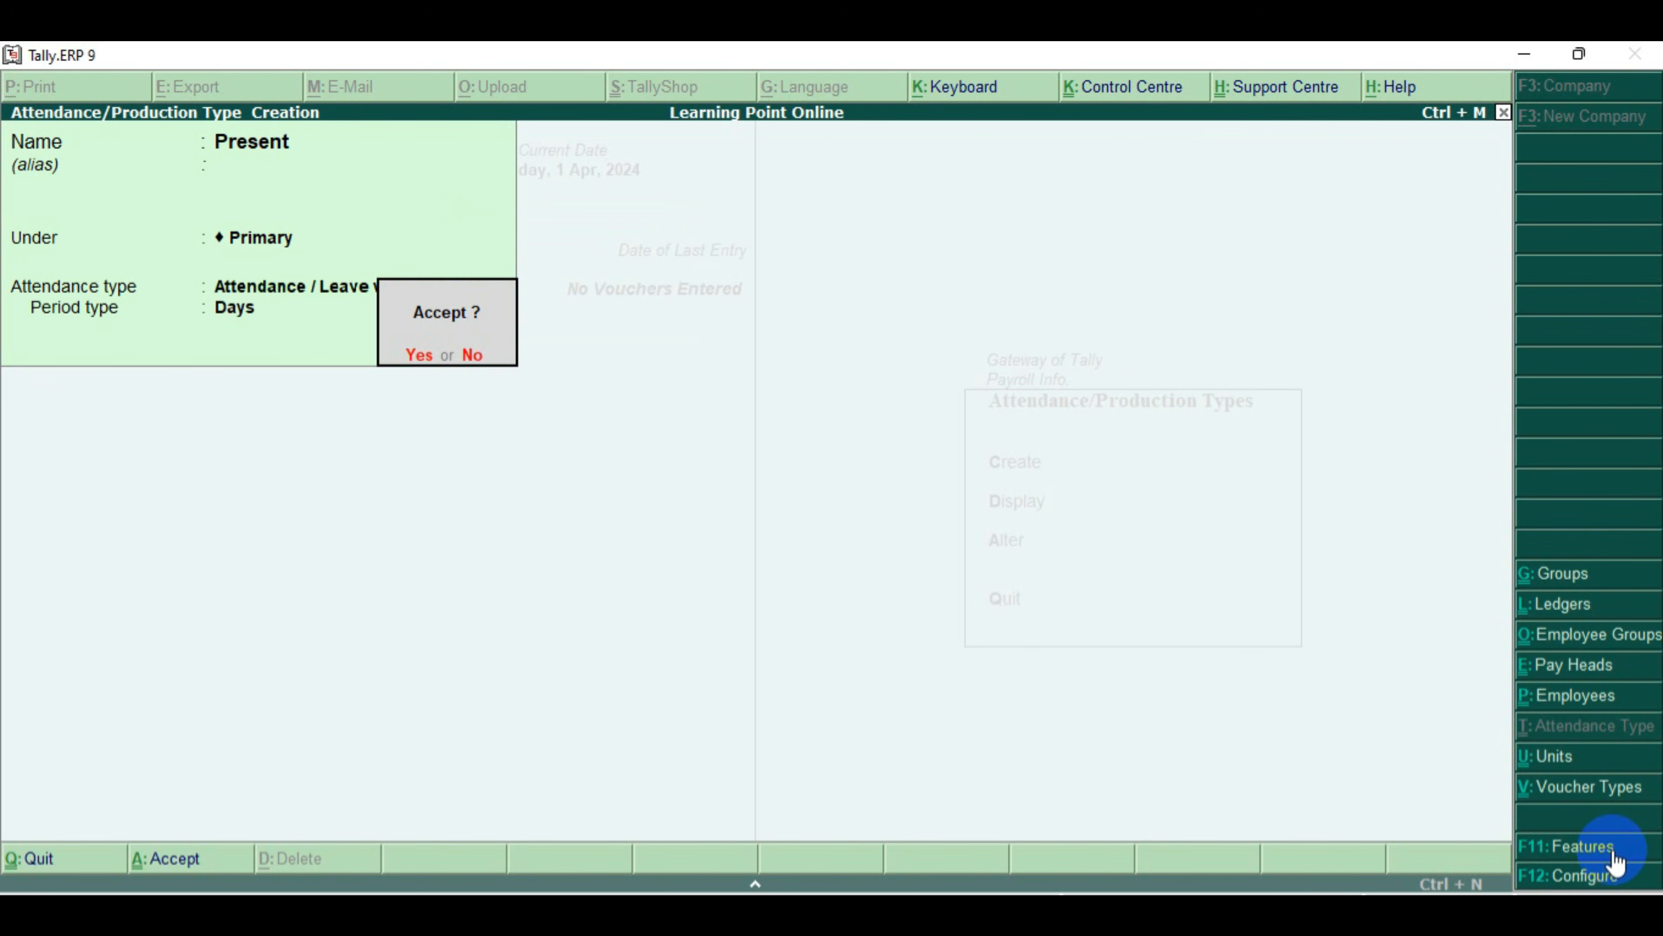
{"action": "key", "text": "Return"}
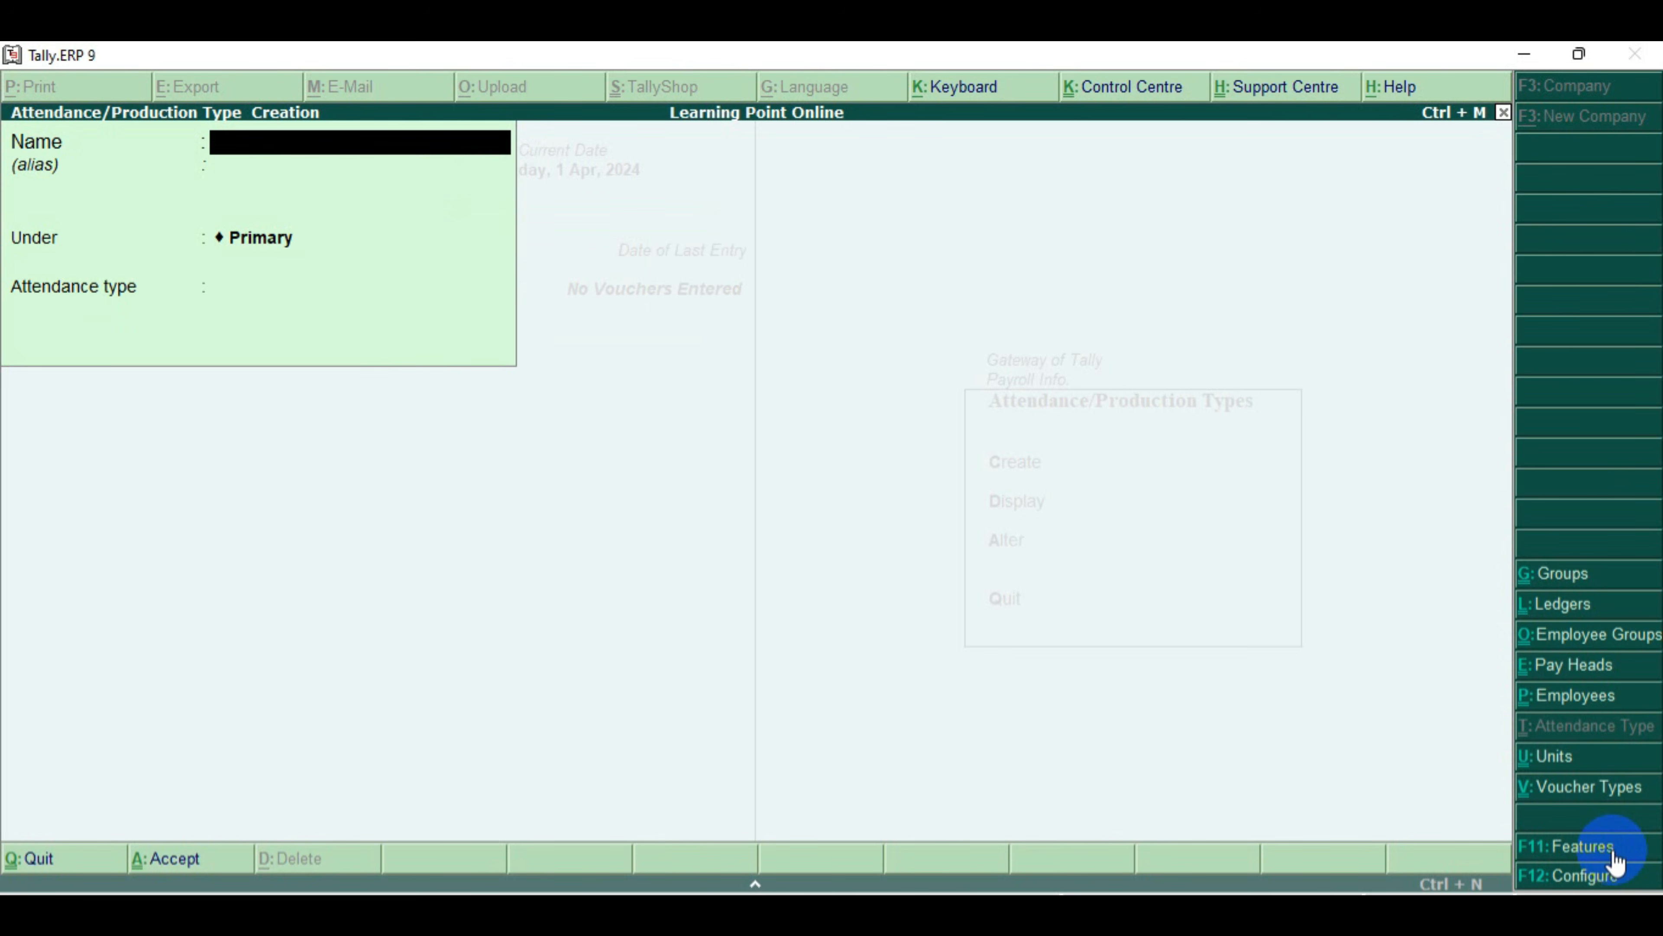
Create a second attendance type named Absent under Primary, with type Leave without Pay and period type Days
{"action": "type", "text": "Absent"}
{"action": "key", "text": "Return"}
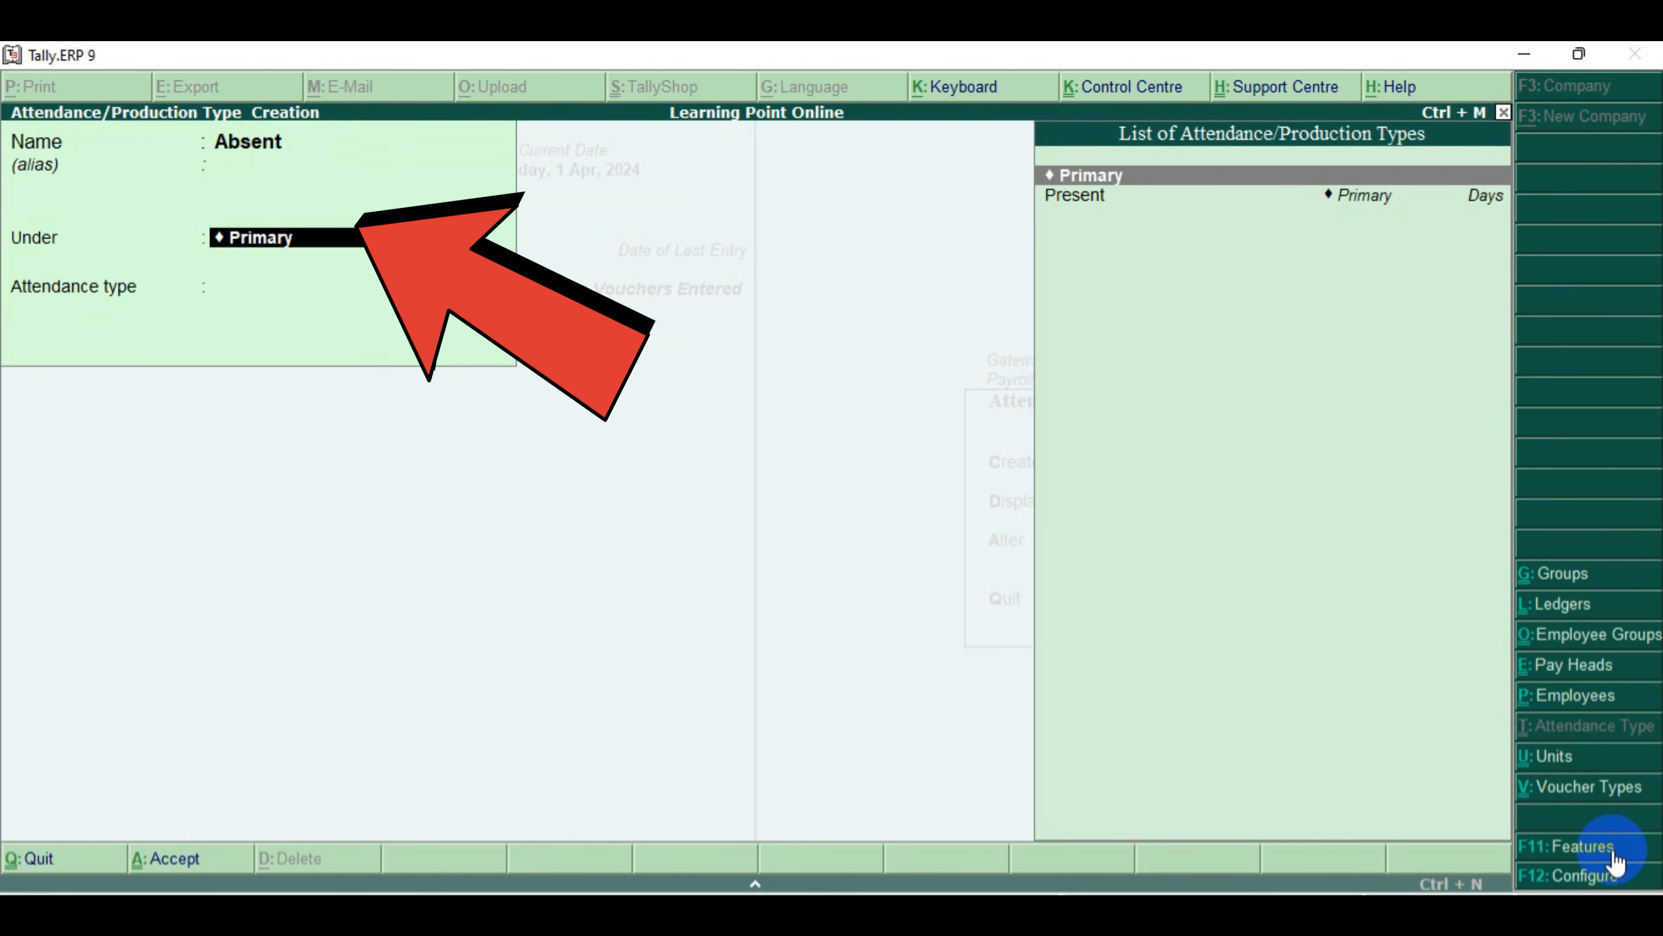
{"action": "key", "text": "Return"}
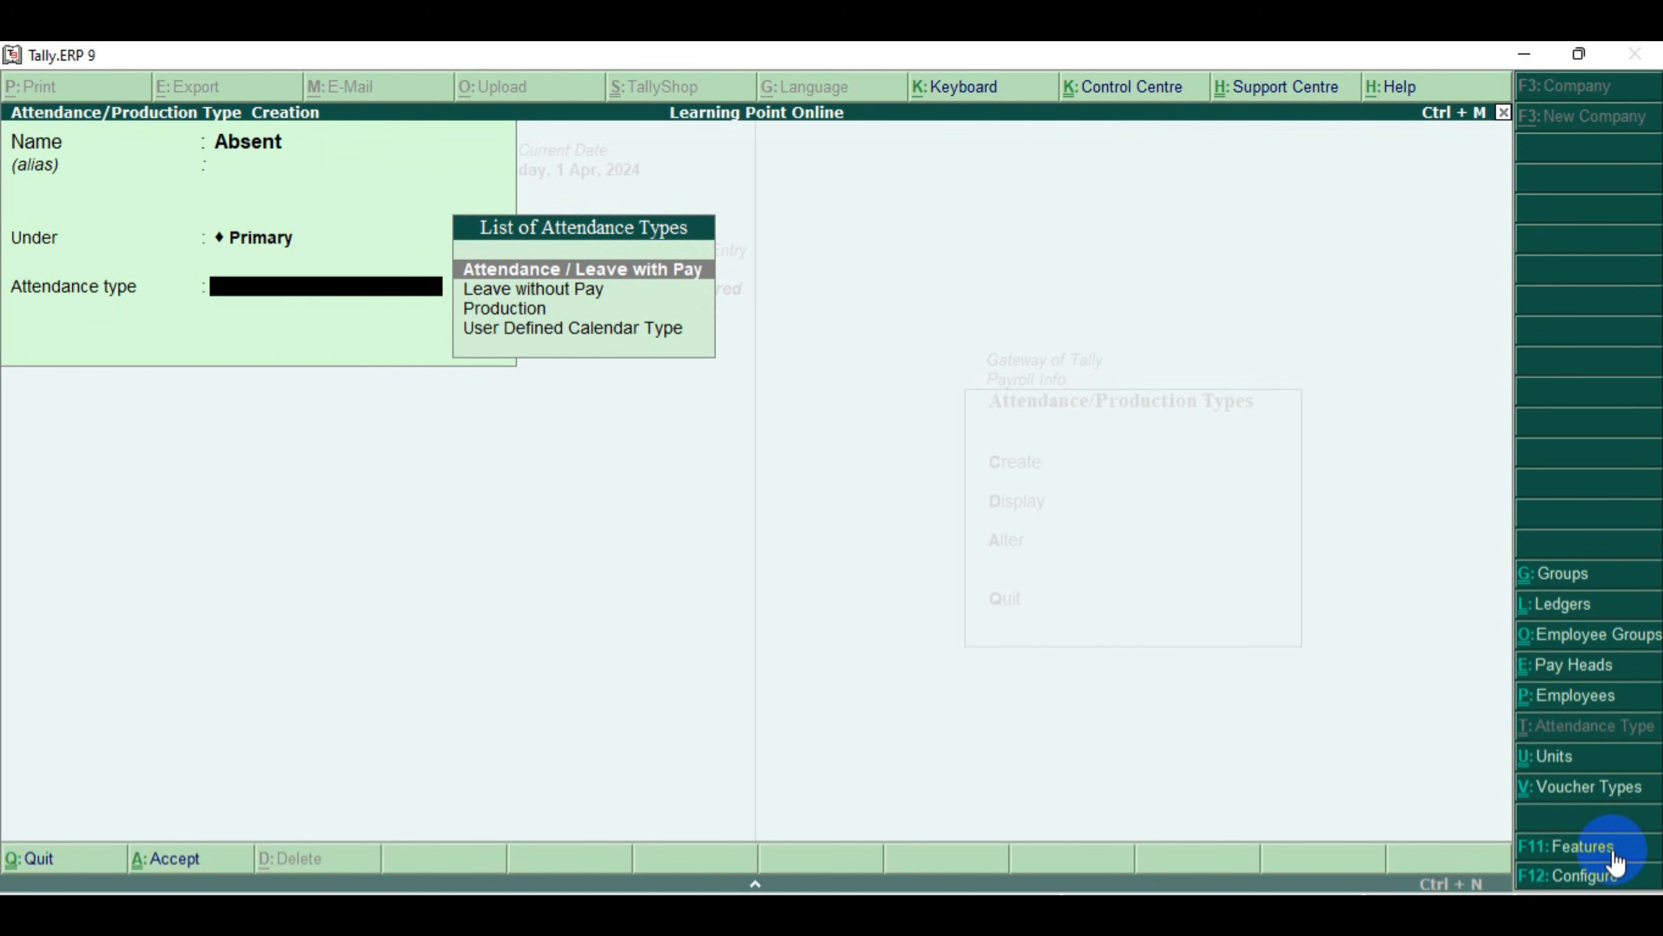
{"action": "key", "text": "Down"}
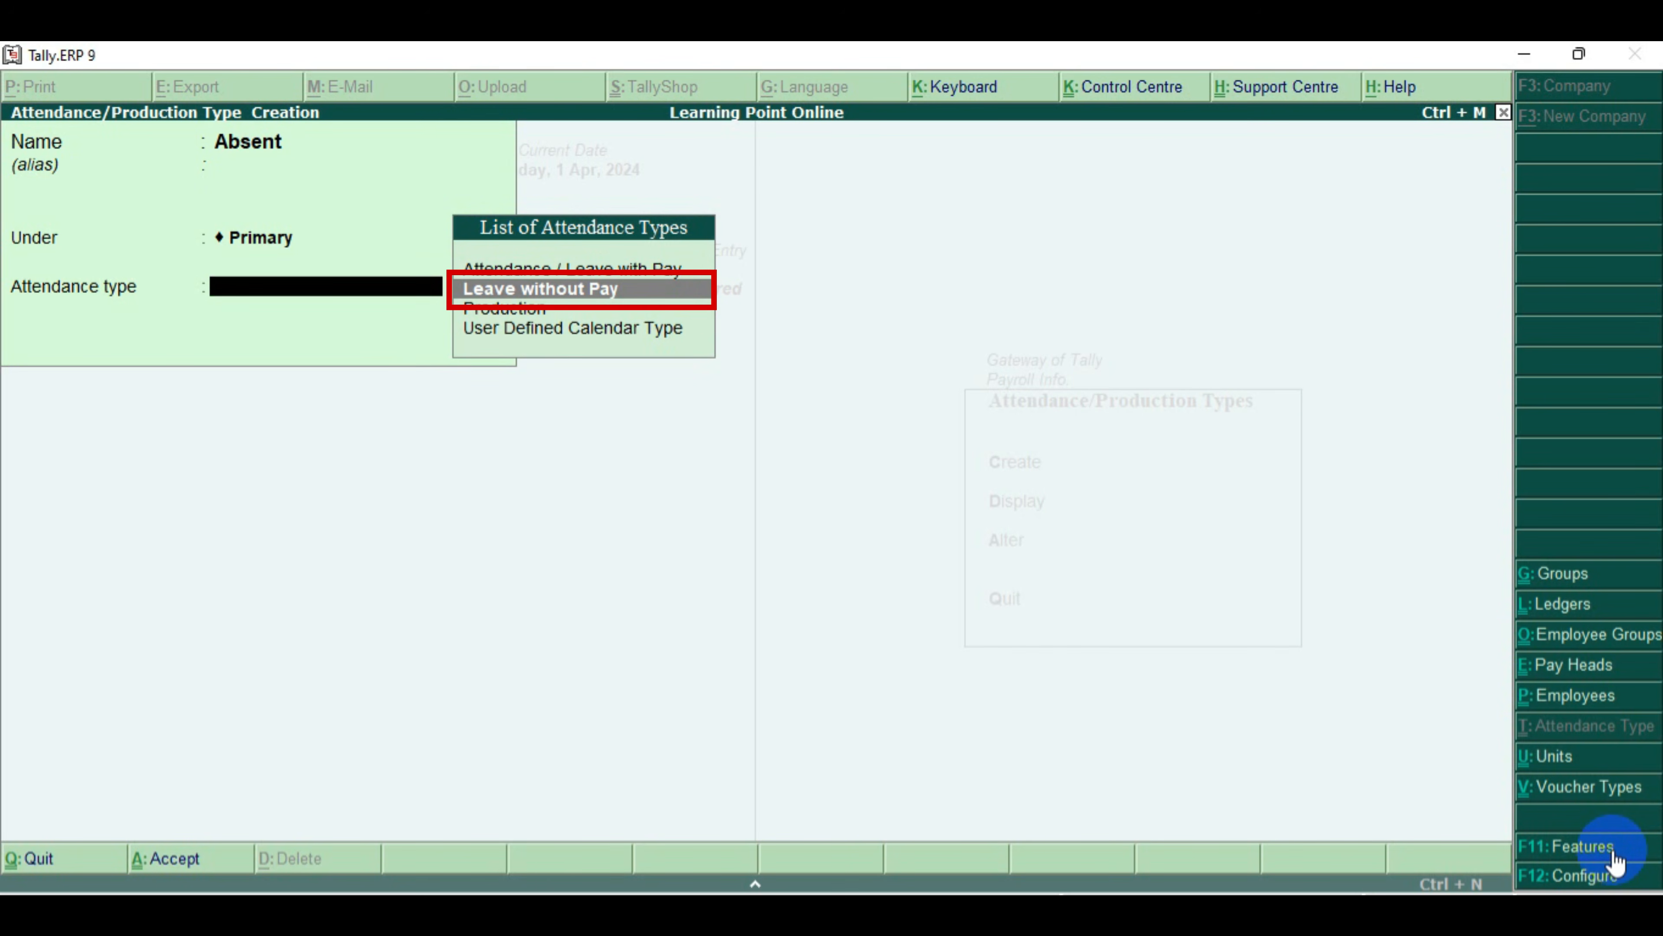
{"action": "key", "text": "Return"}
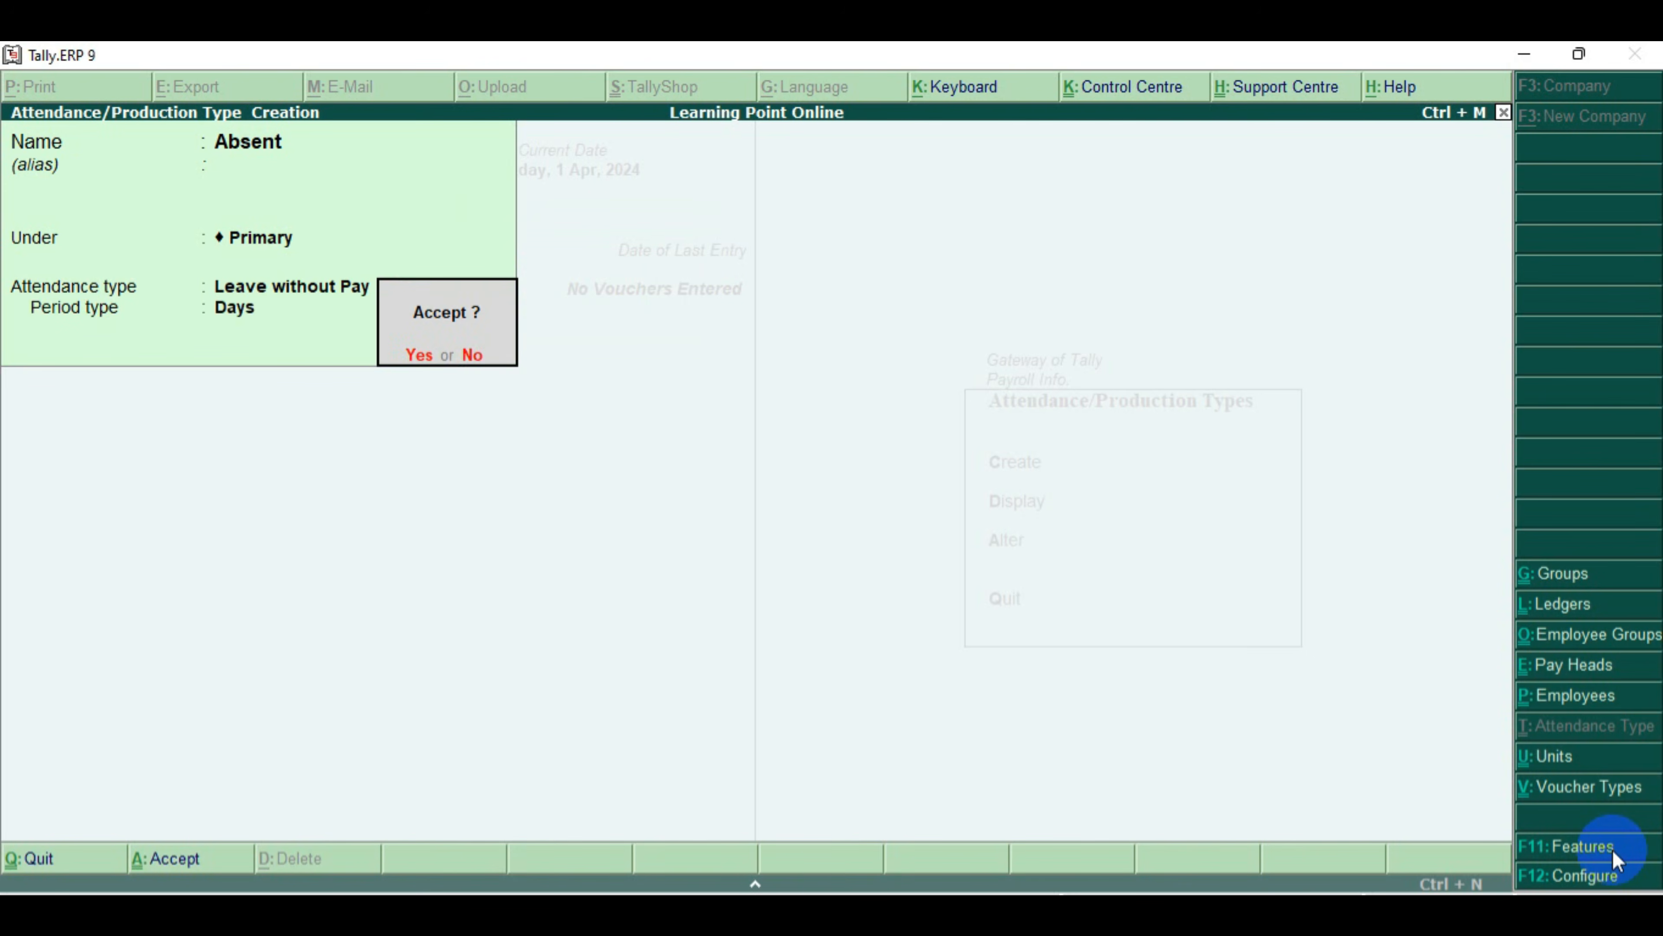
{"action": "key", "text": "Return"}
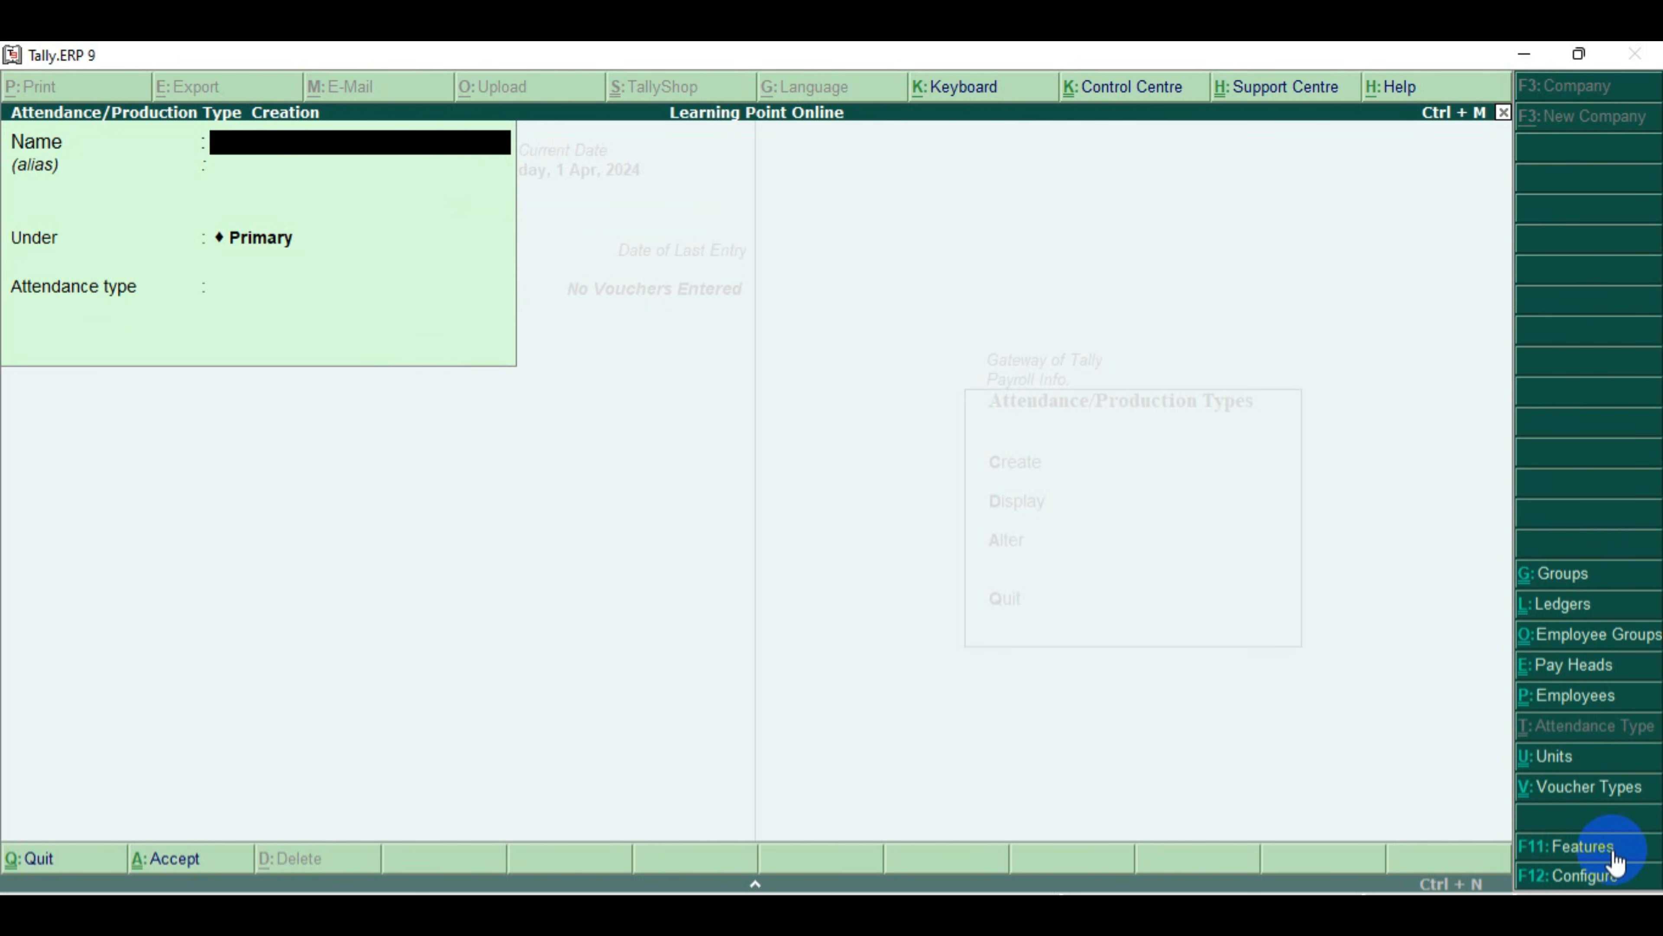
Create an attendance type named Overtime under Primary, with type Production and unit HRS, and leave attendance type creation
{"action": "type", "text": "Overtime"}
{"action": "key", "text": "Return"}
{"action": "key", "text": "Return"}
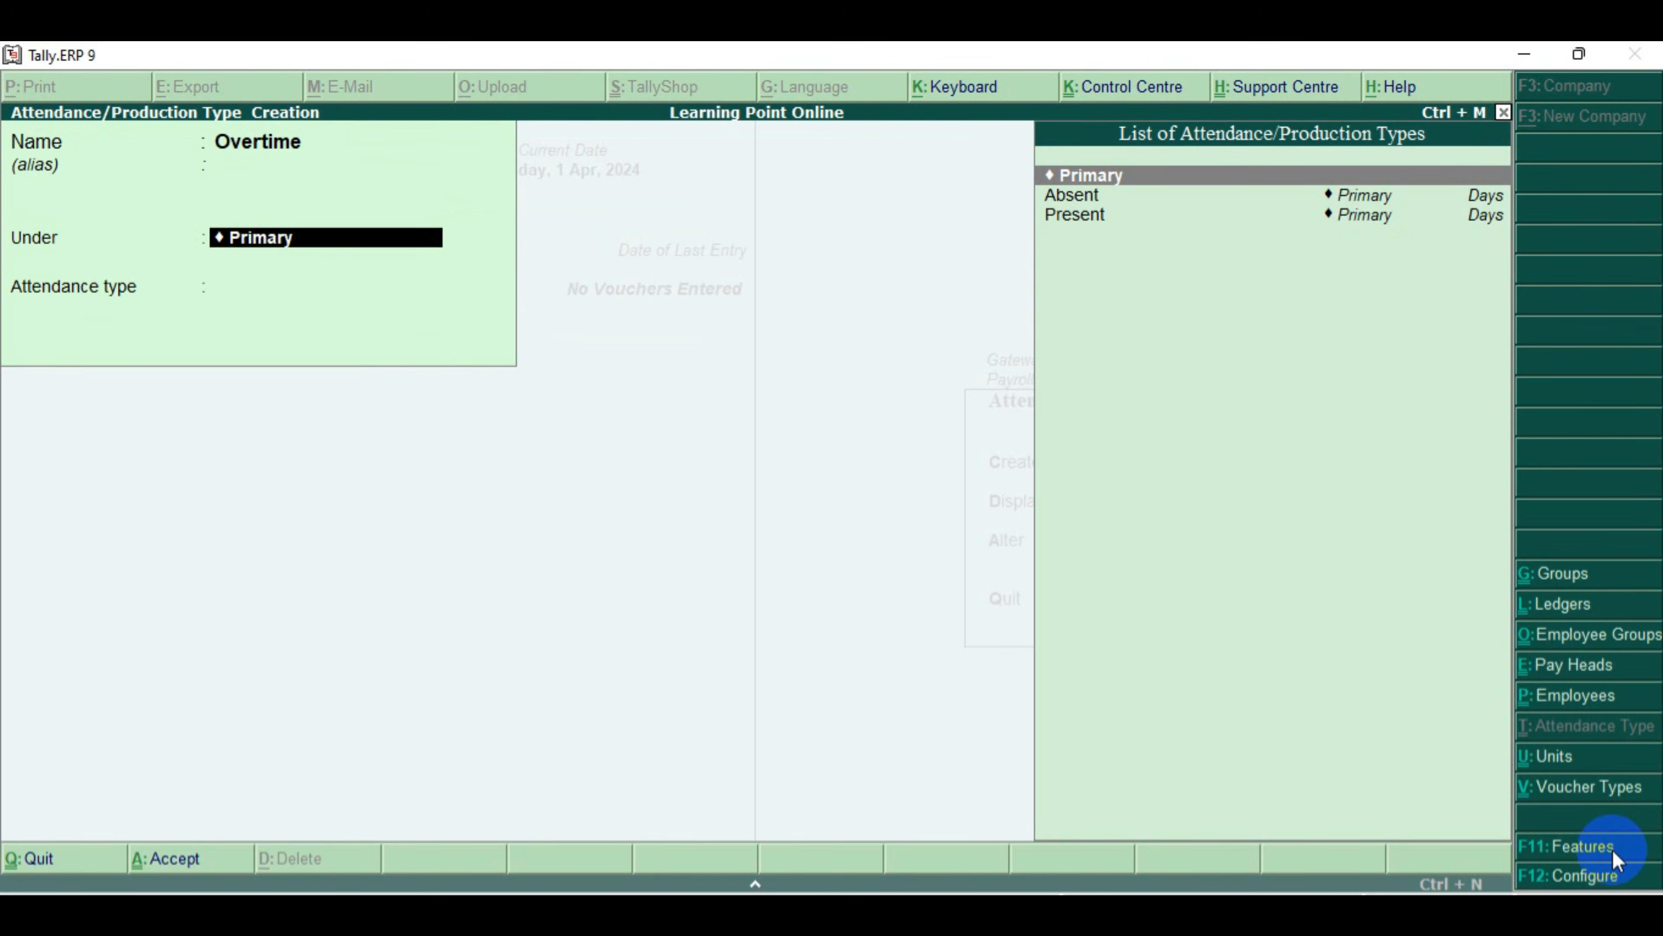
{"action": "key", "text": "Return"}
{"action": "key", "text": "BackSpace"}
{"action": "key", "text": "Return"}
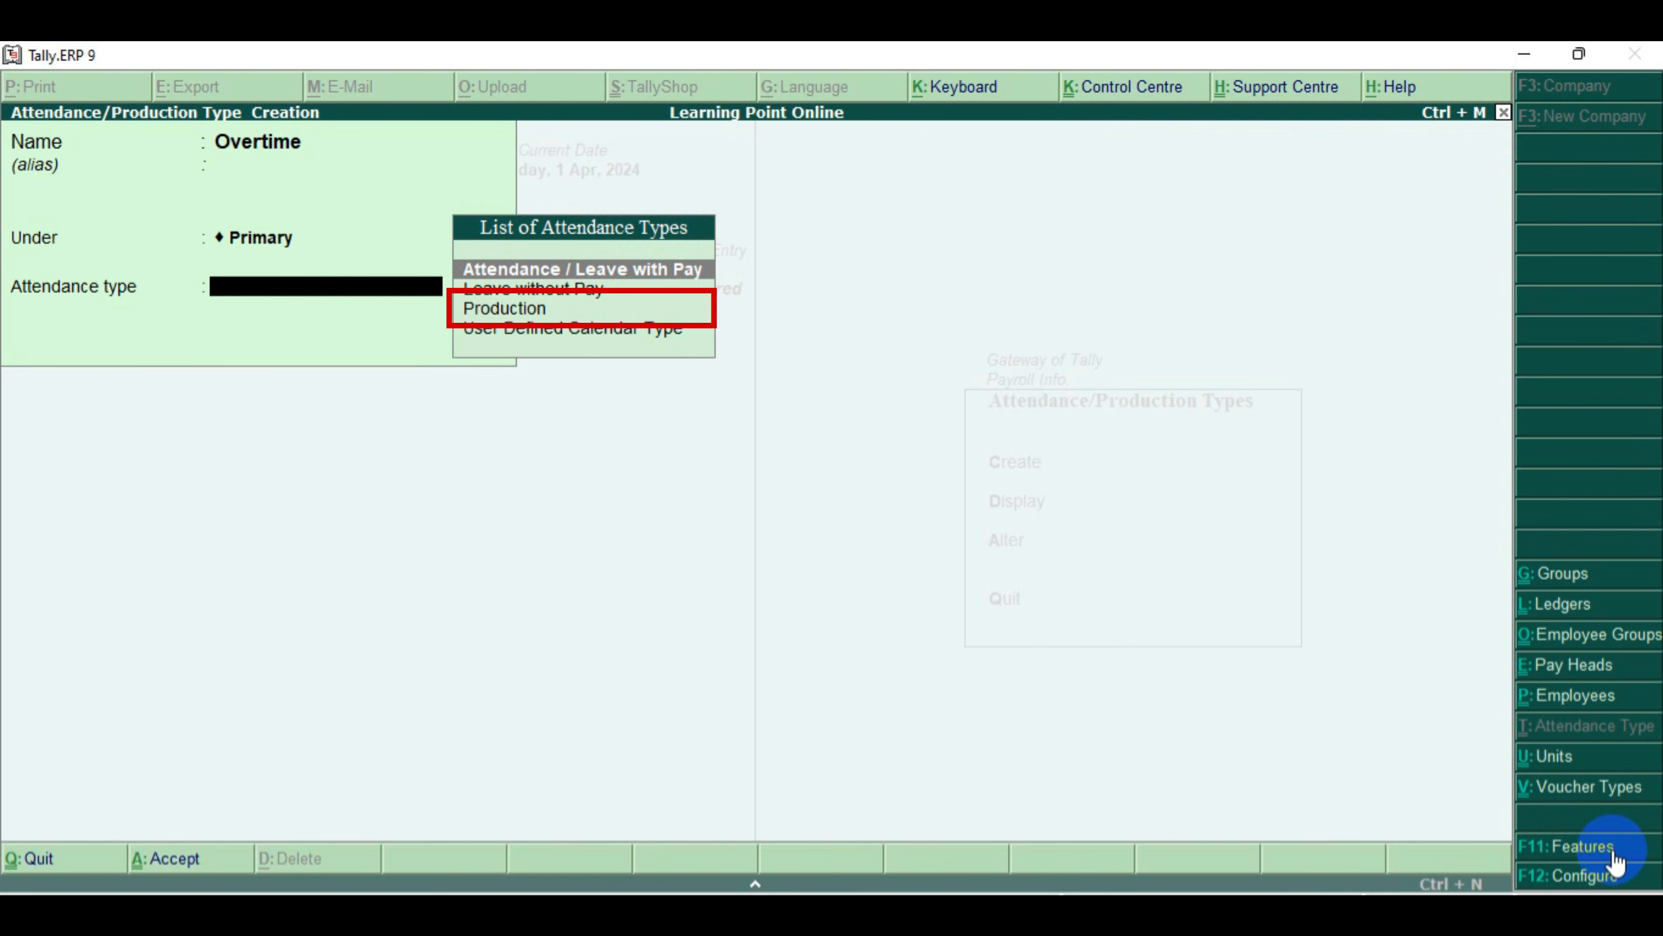
{"action": "key", "text": "Down"}
{"action": "key", "text": "Down"}
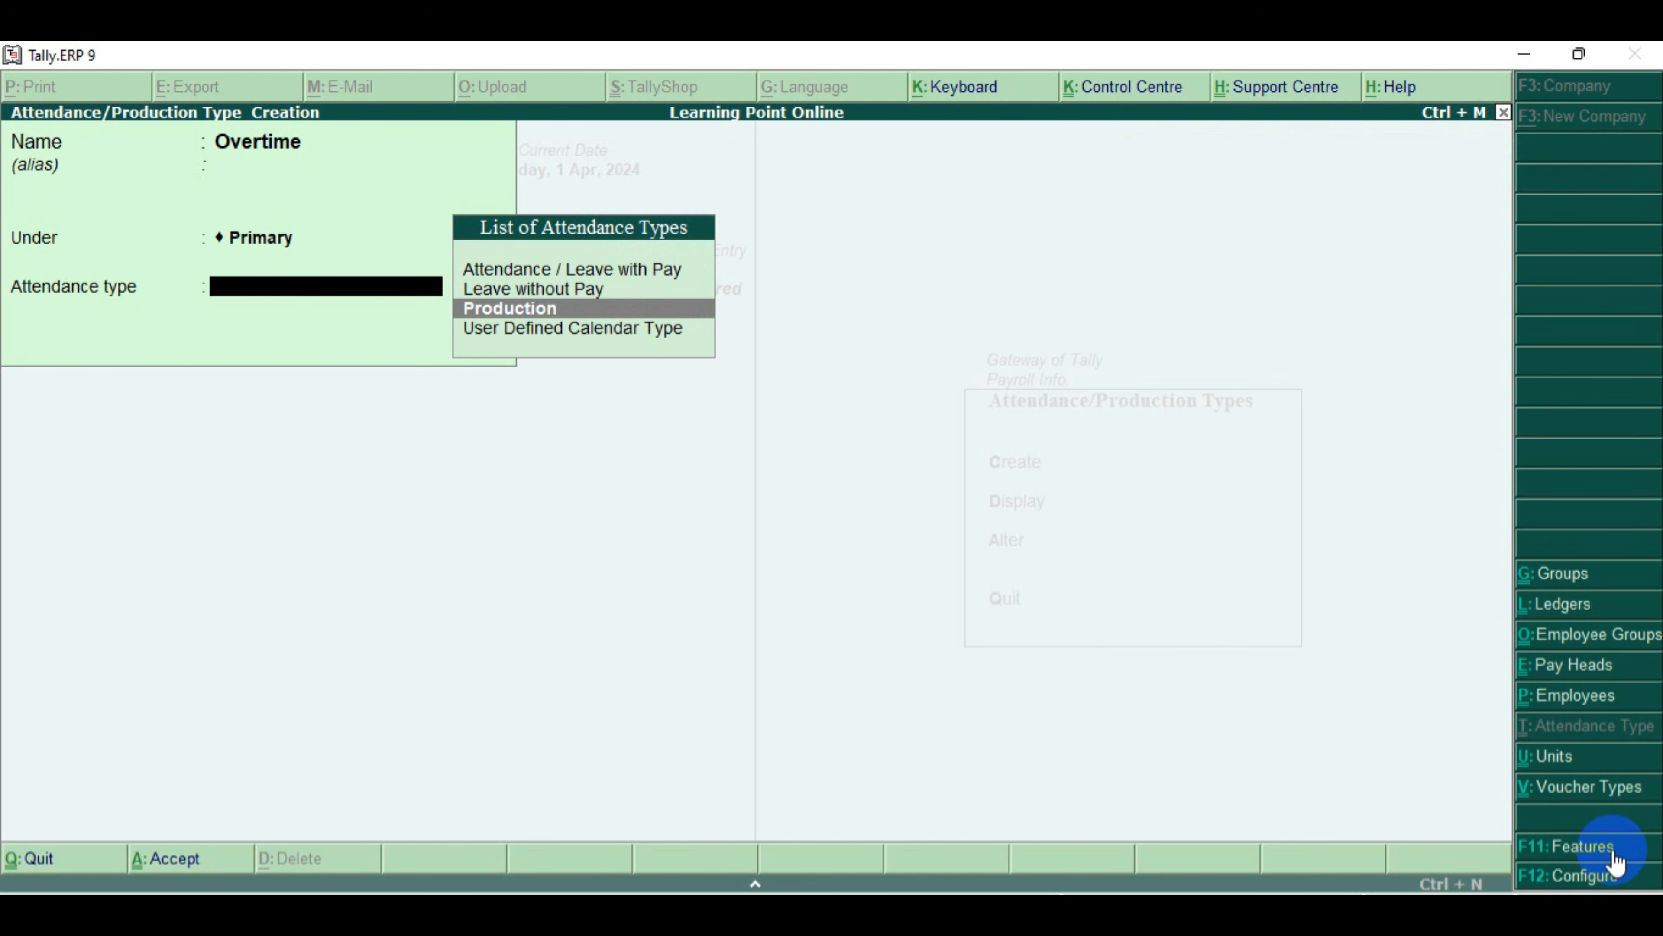
{"action": "key", "text": "Return"}
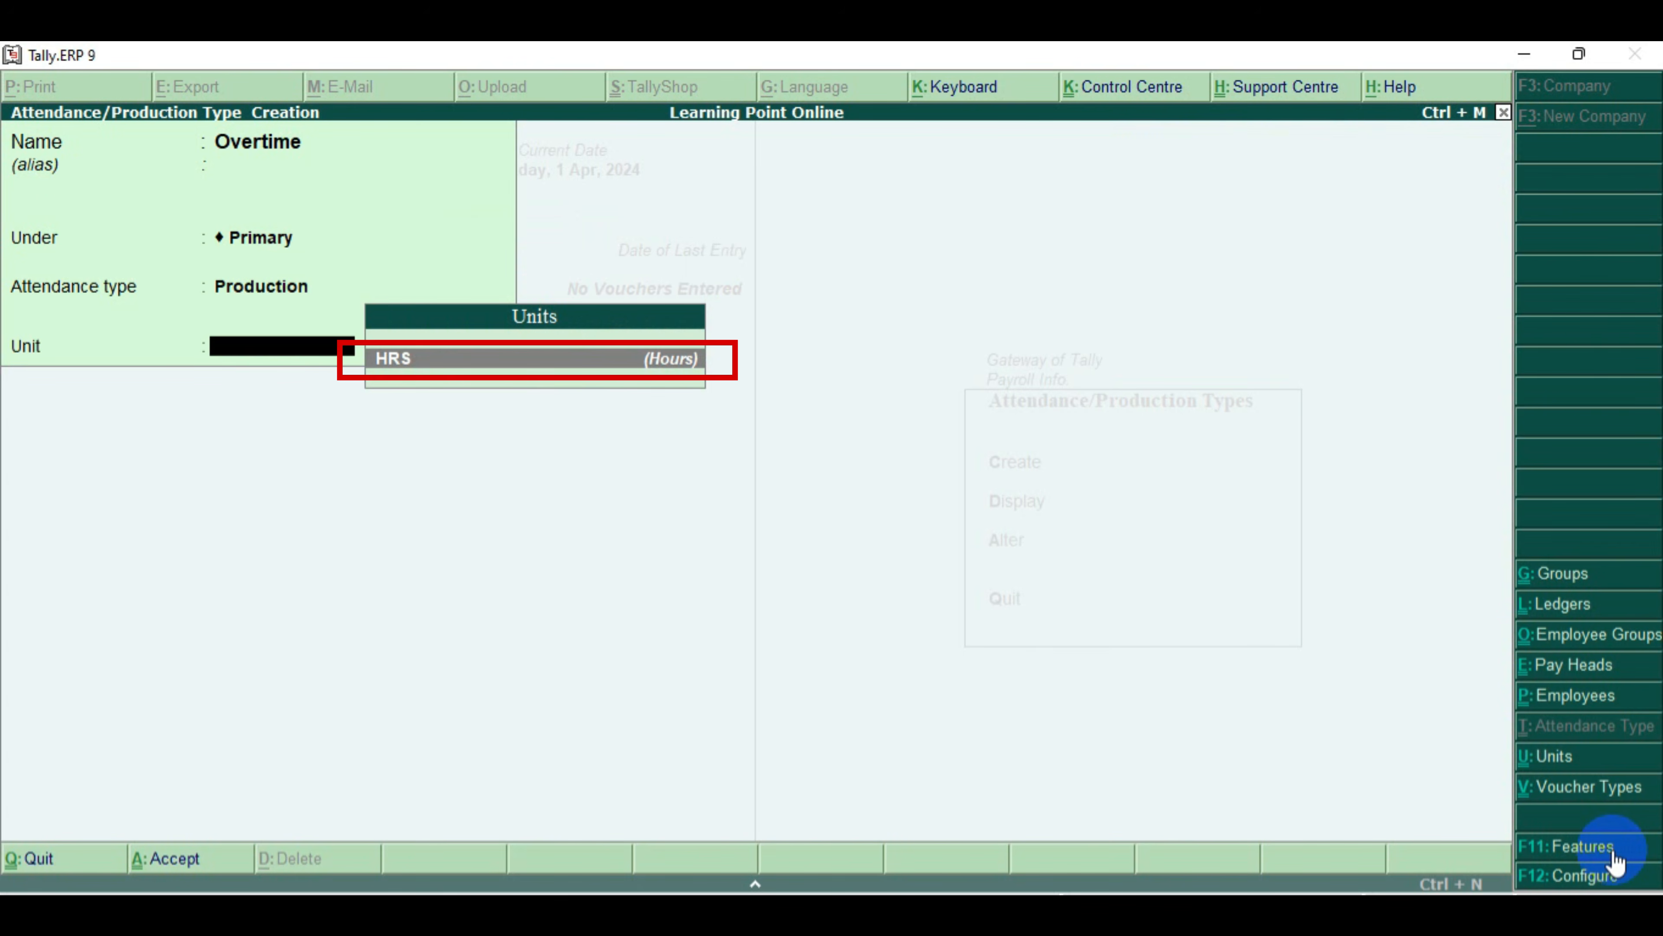
{"action": "key", "text": "Return"}
{"action": "key", "text": "Return"}
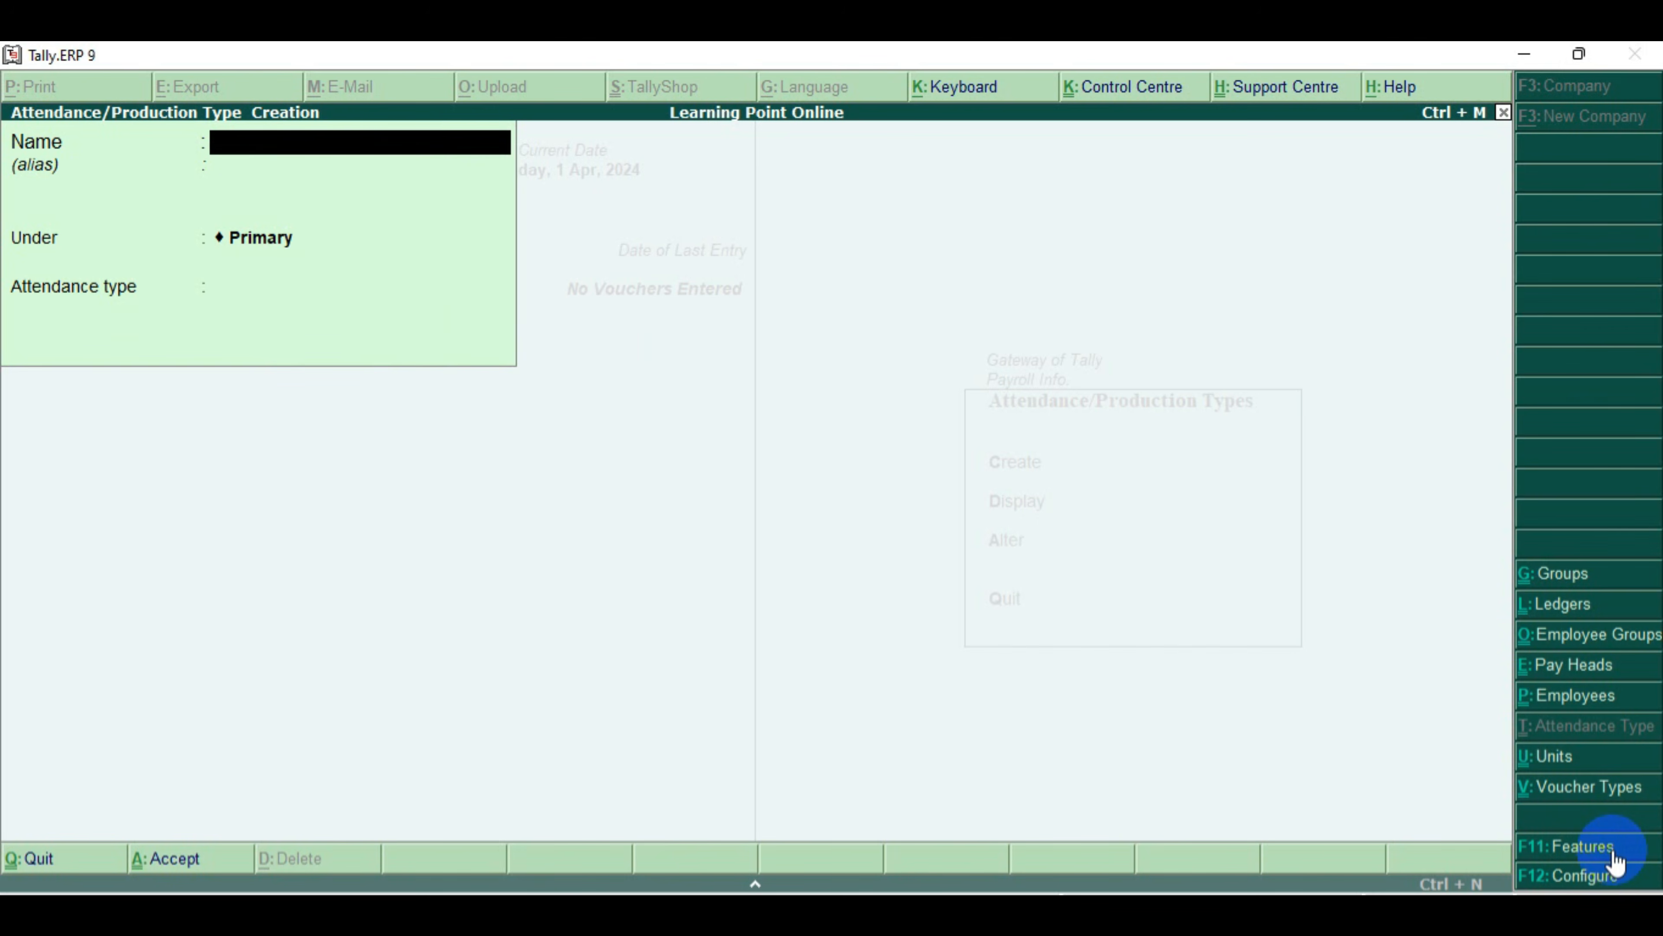
{"action": "key", "text": "Escape"}
{"action": "key", "text": "Return"}
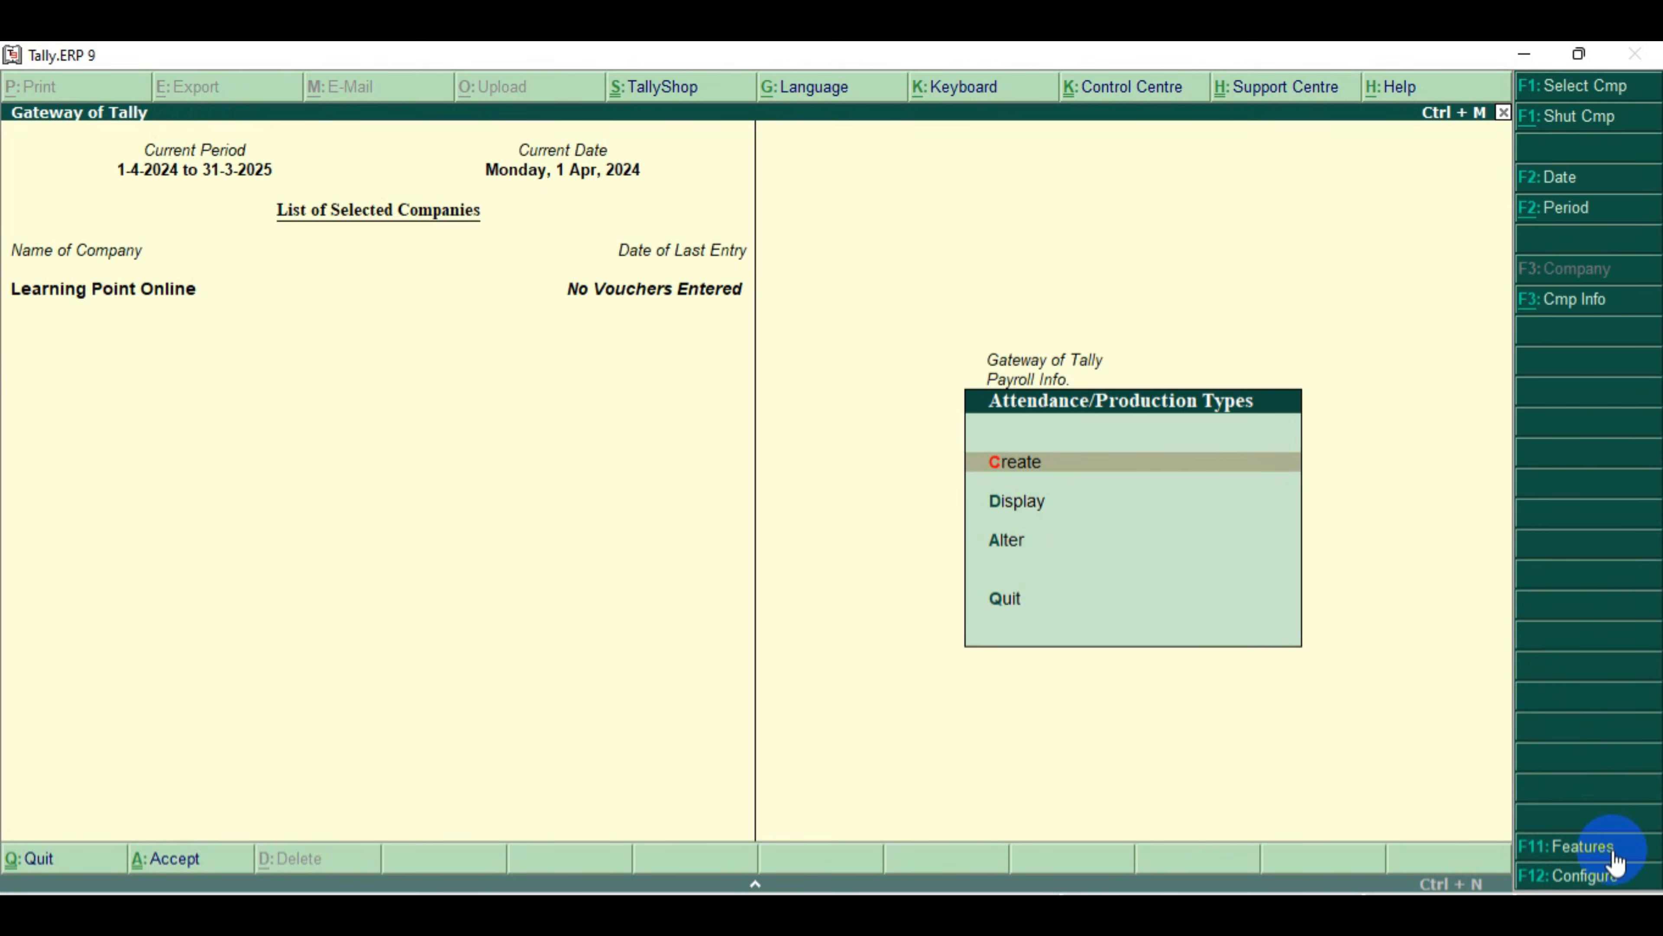
Display the list of attendance/production types to check the created entries, and return to the payroll masters
{"action": "key", "text": "Down"}
{"action": "key", "text": "Return"}
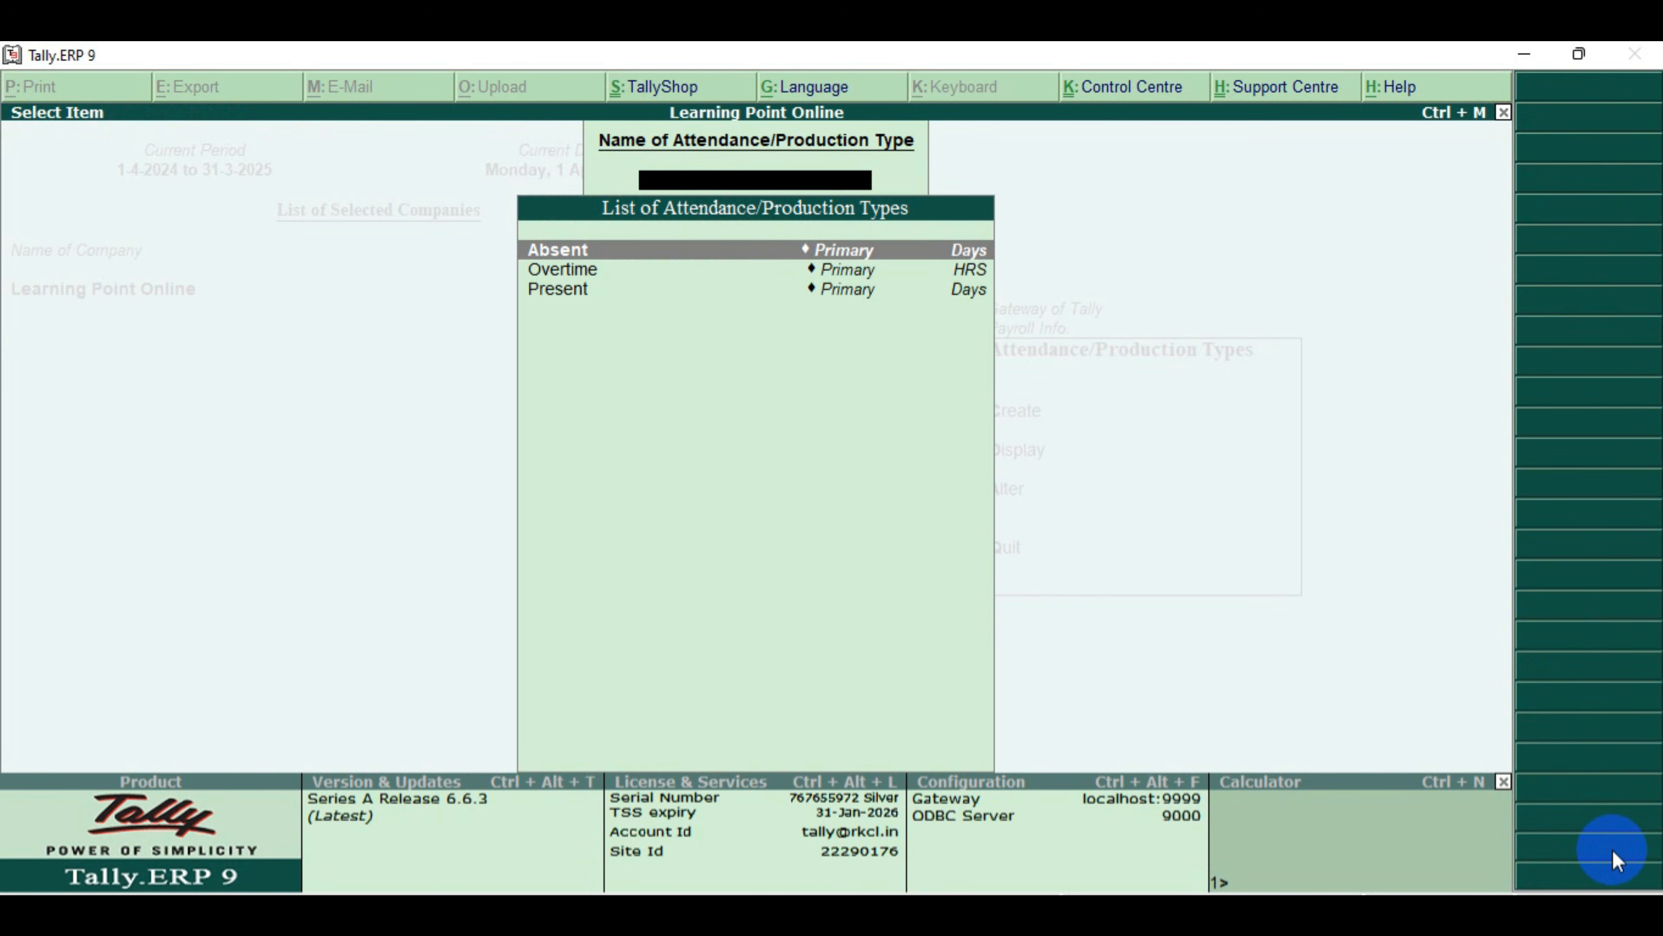
{"action": "key", "text": "Escape"}
{"action": "key", "text": "Escape"}
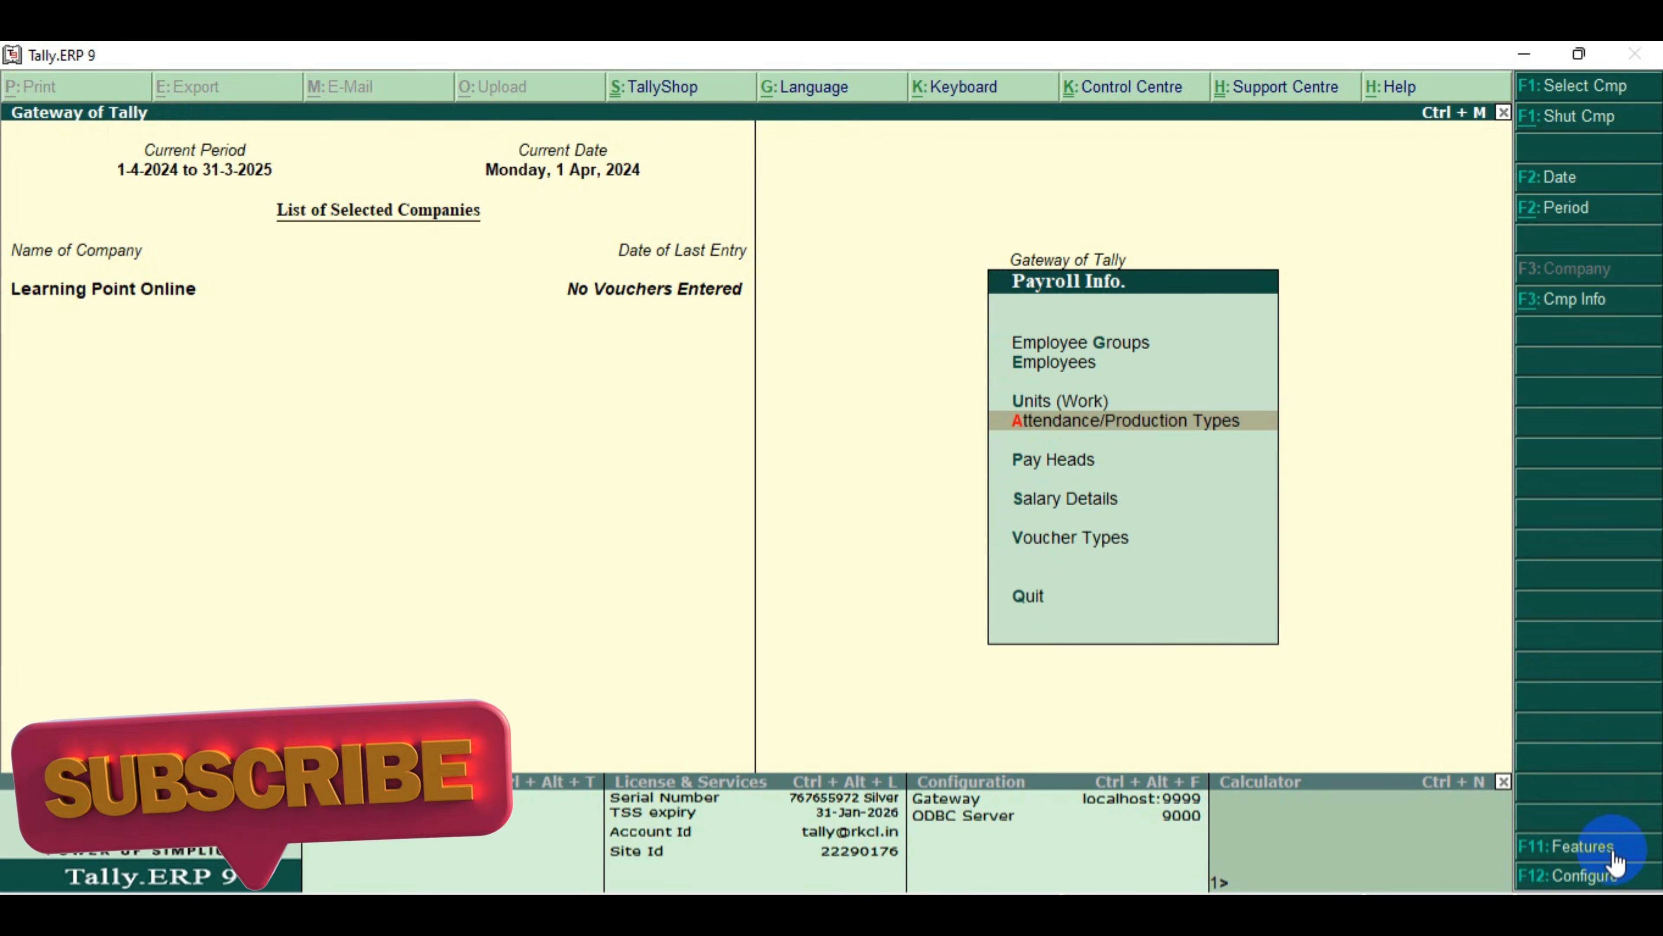
Start a new pay head named Basic Salary with pay head type Earnings for Employees and income type Fixed
{"action": "key", "text": "Down"}
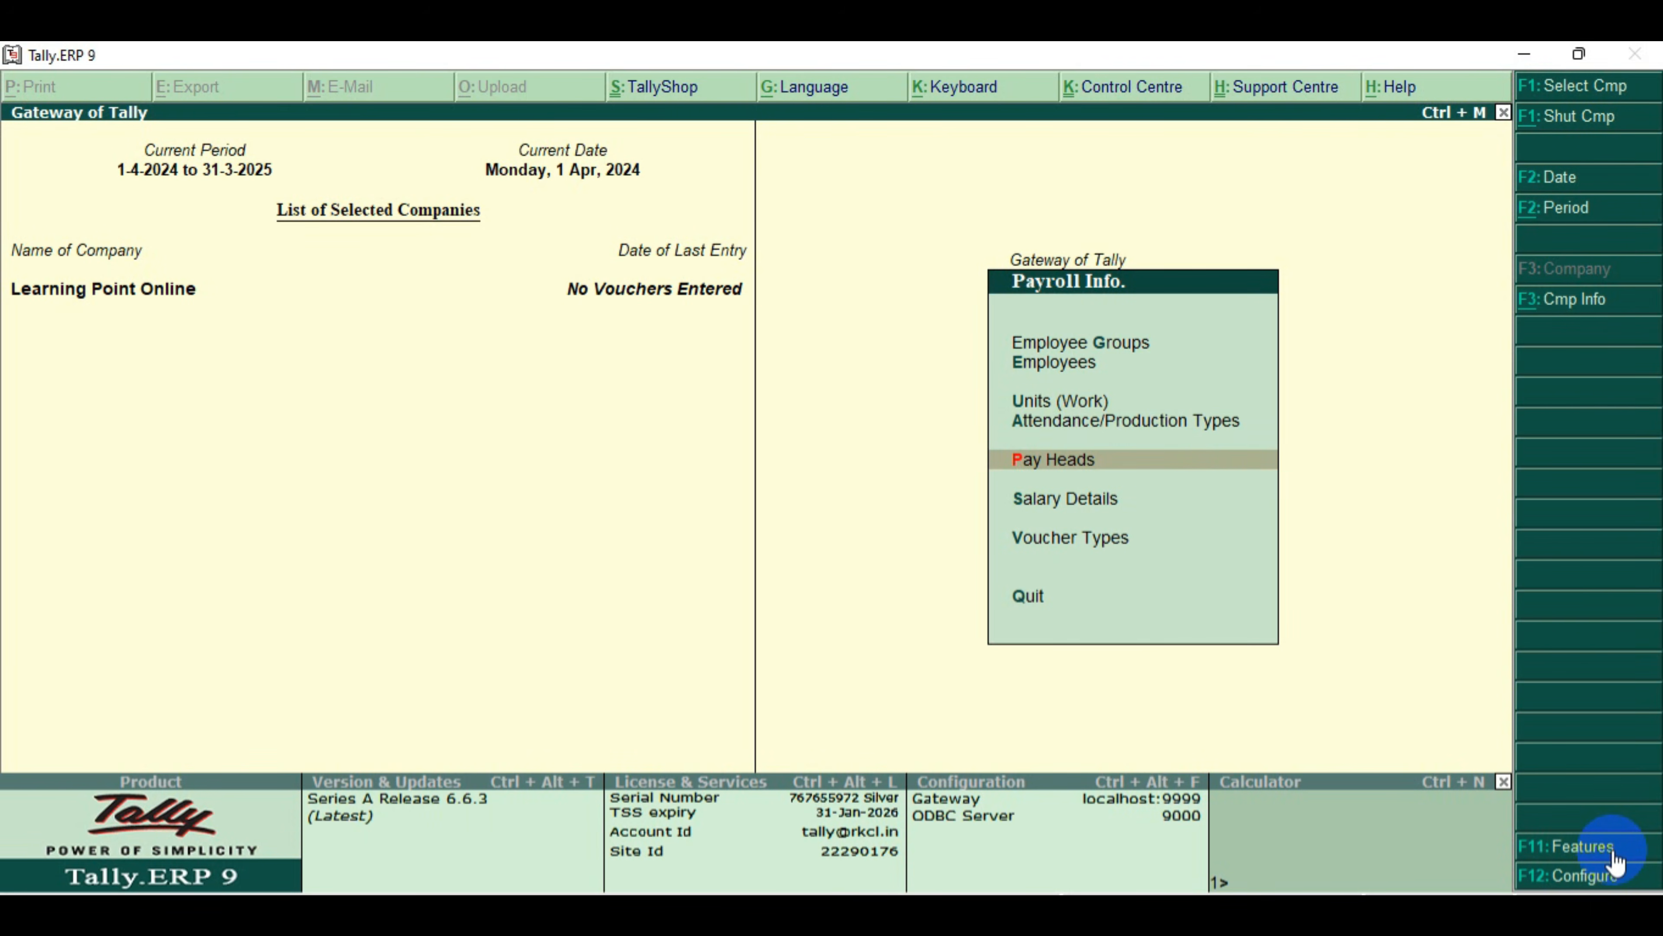
{"action": "key", "text": "Return"}
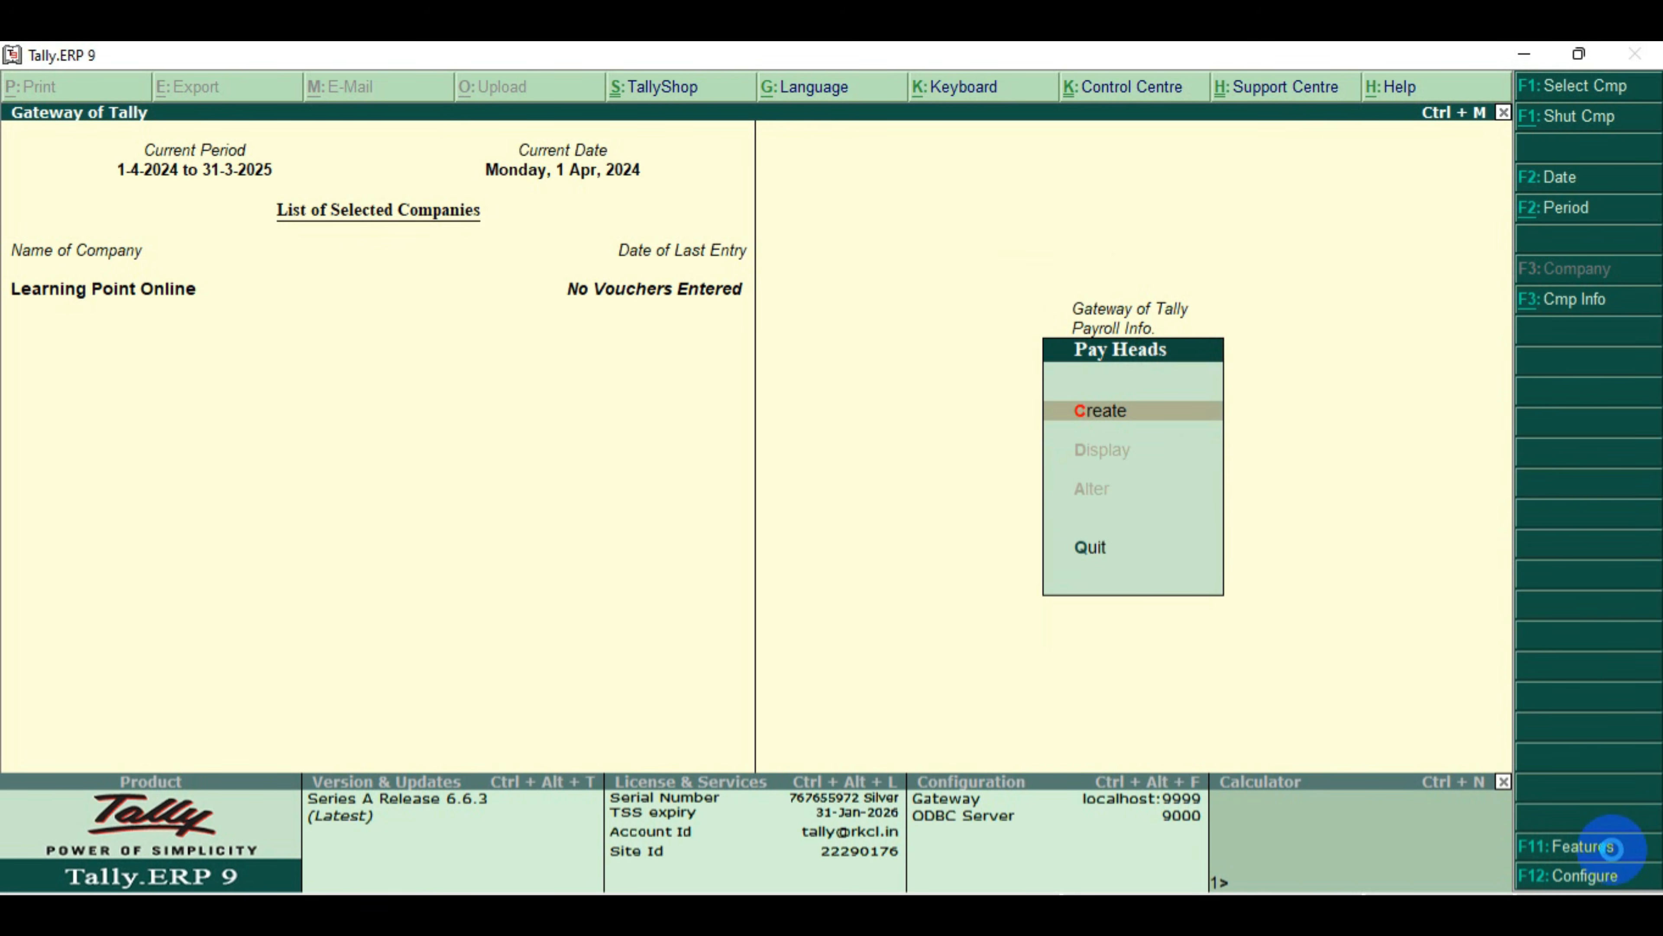
{"action": "key", "text": "Return"}
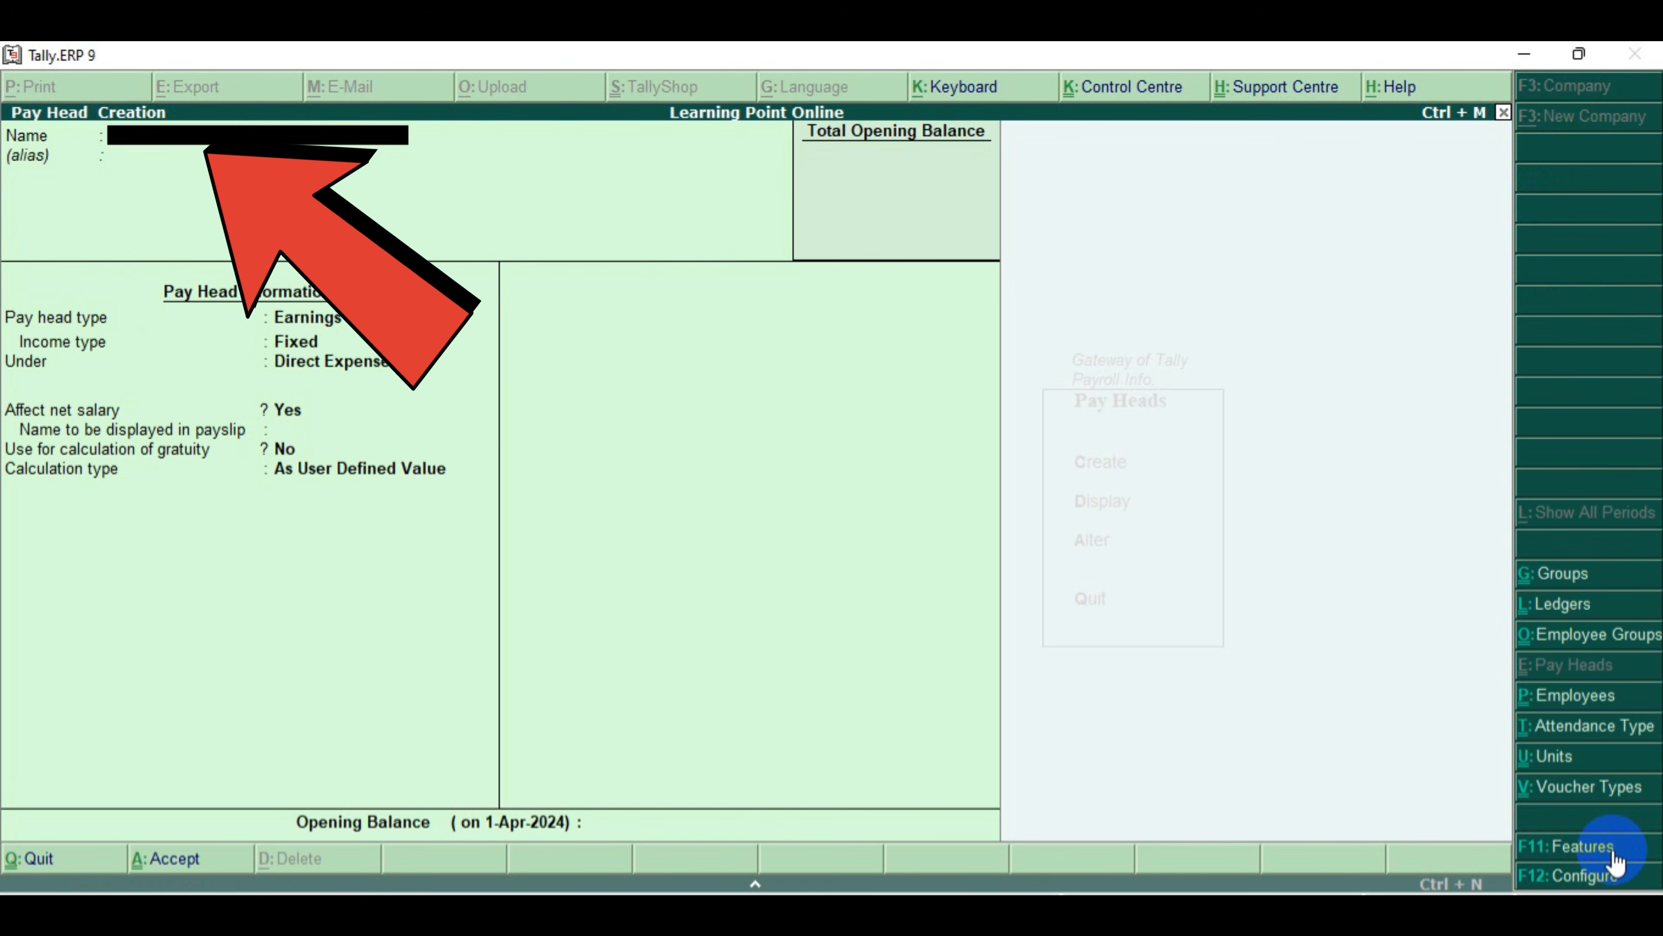
{"action": "type", "text": "Basic Salary"}
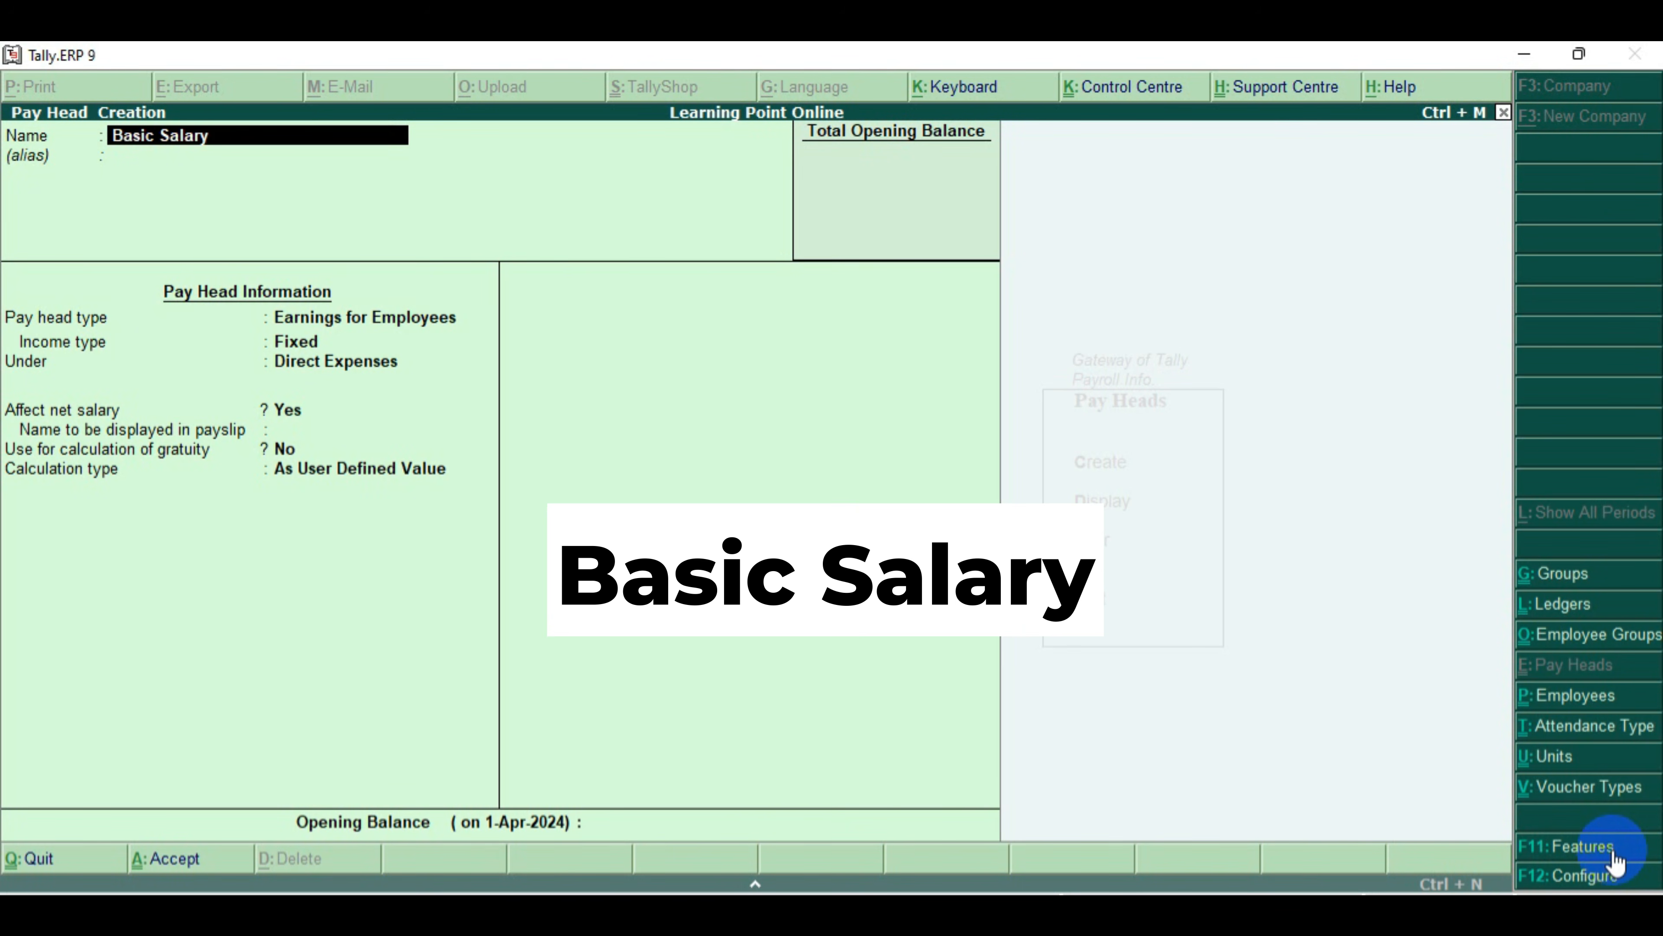
{"action": "key", "text": "Return"}
{"action": "key", "text": "Return"}
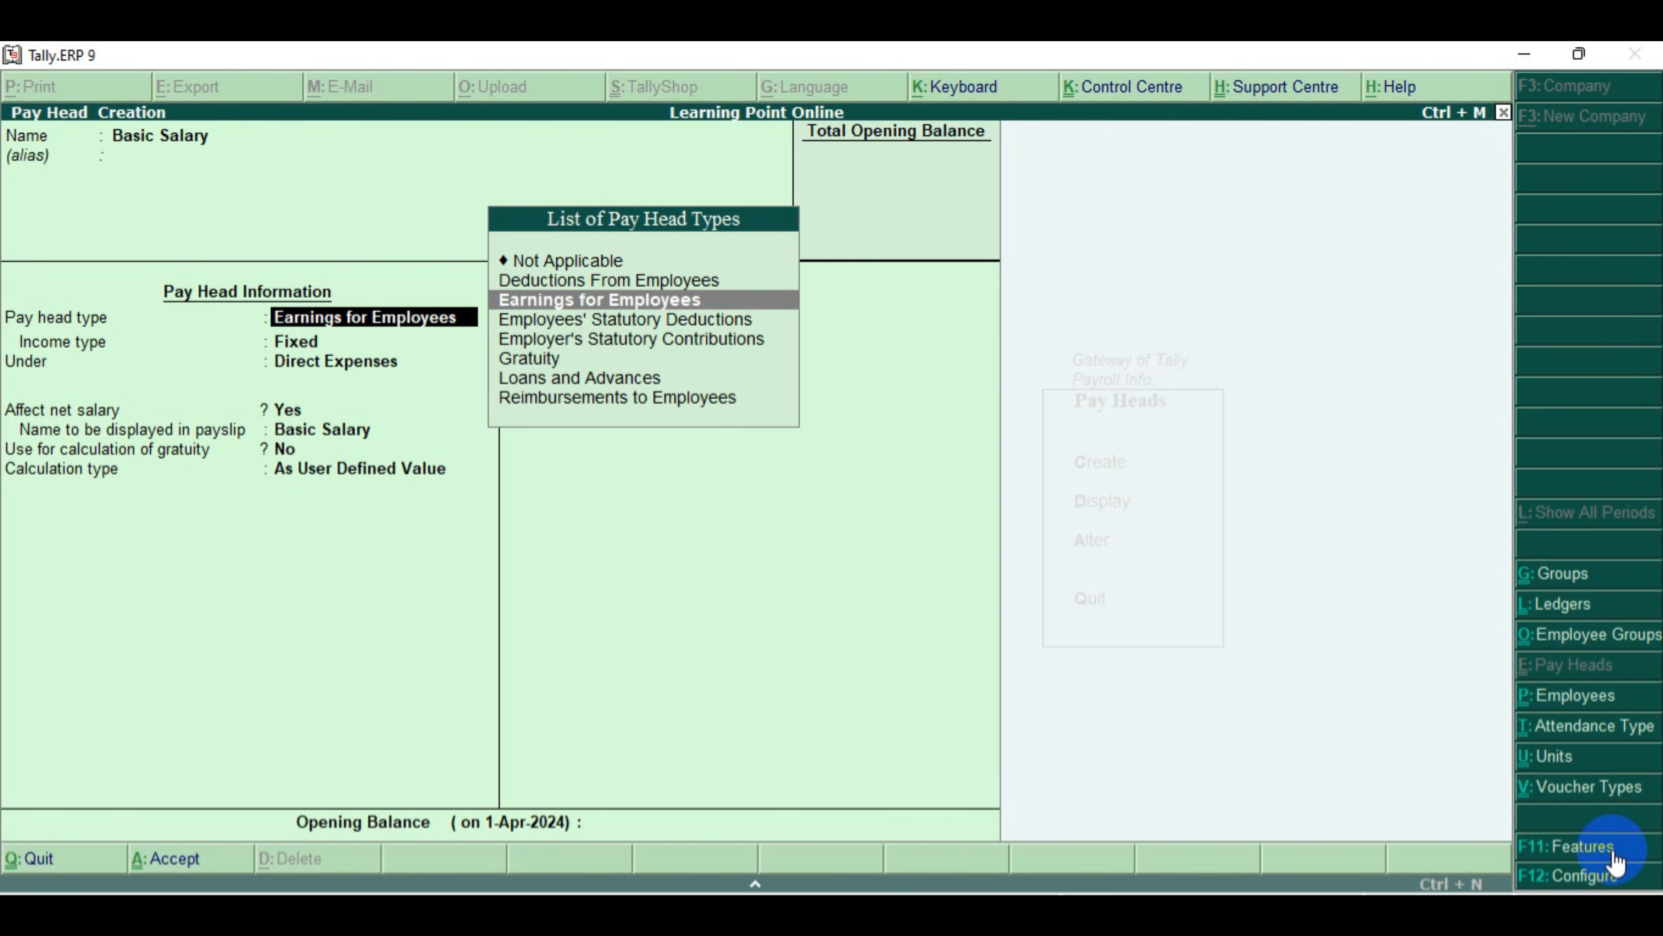
{"action": "key", "text": "Return"}
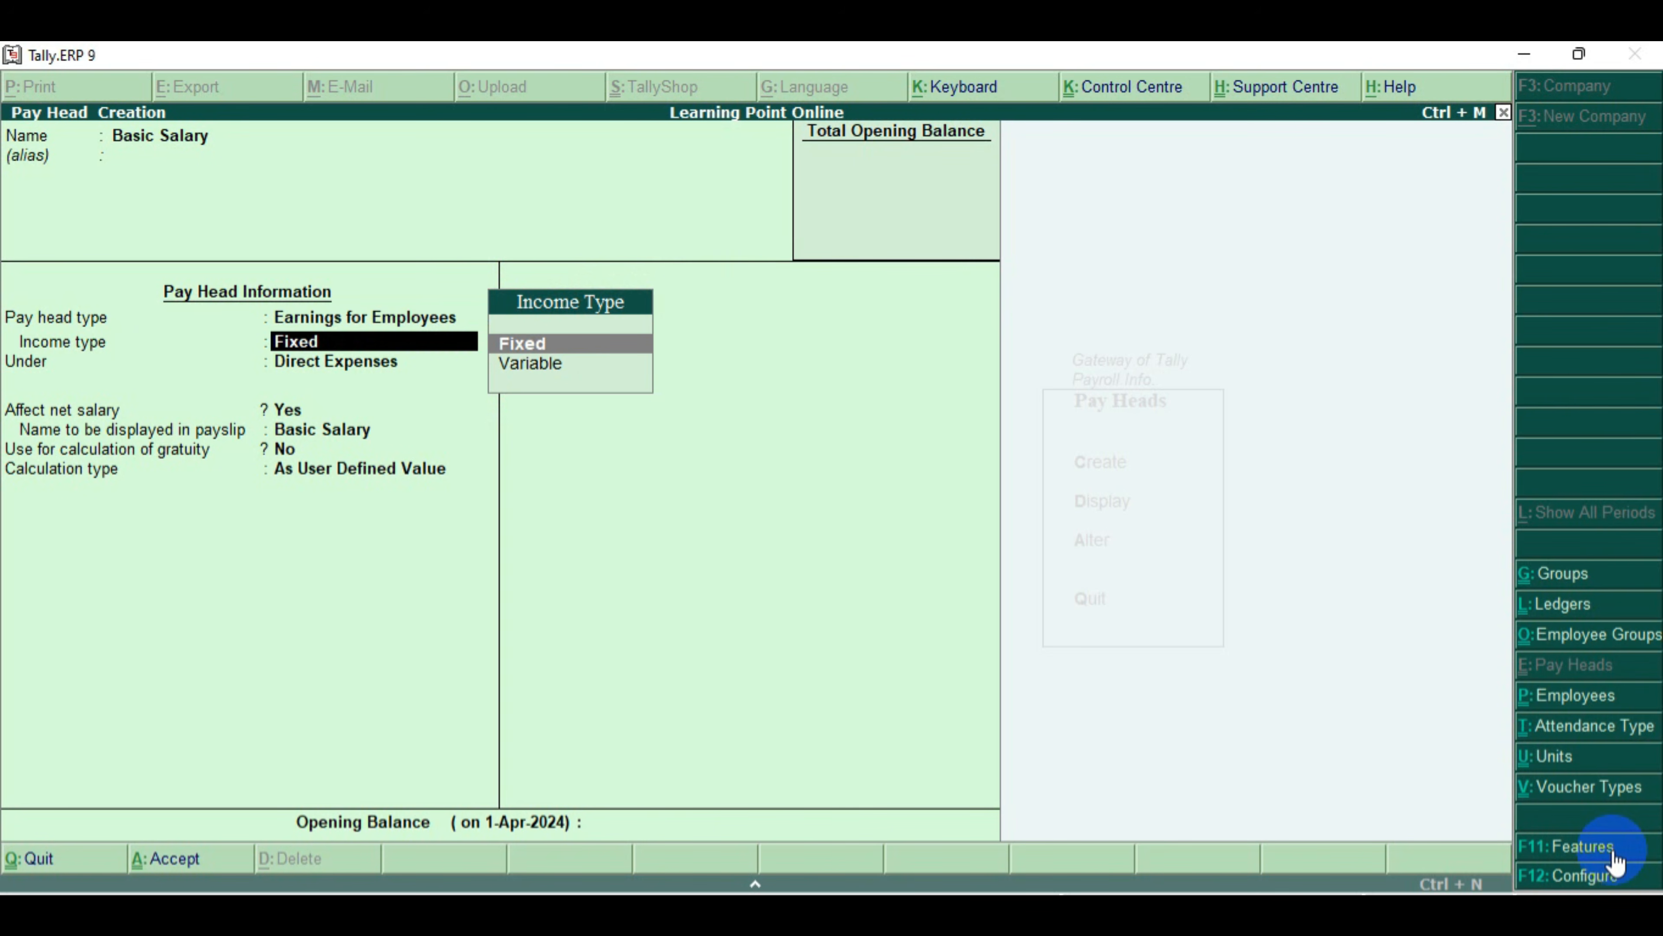
{"action": "key", "text": "Return"}
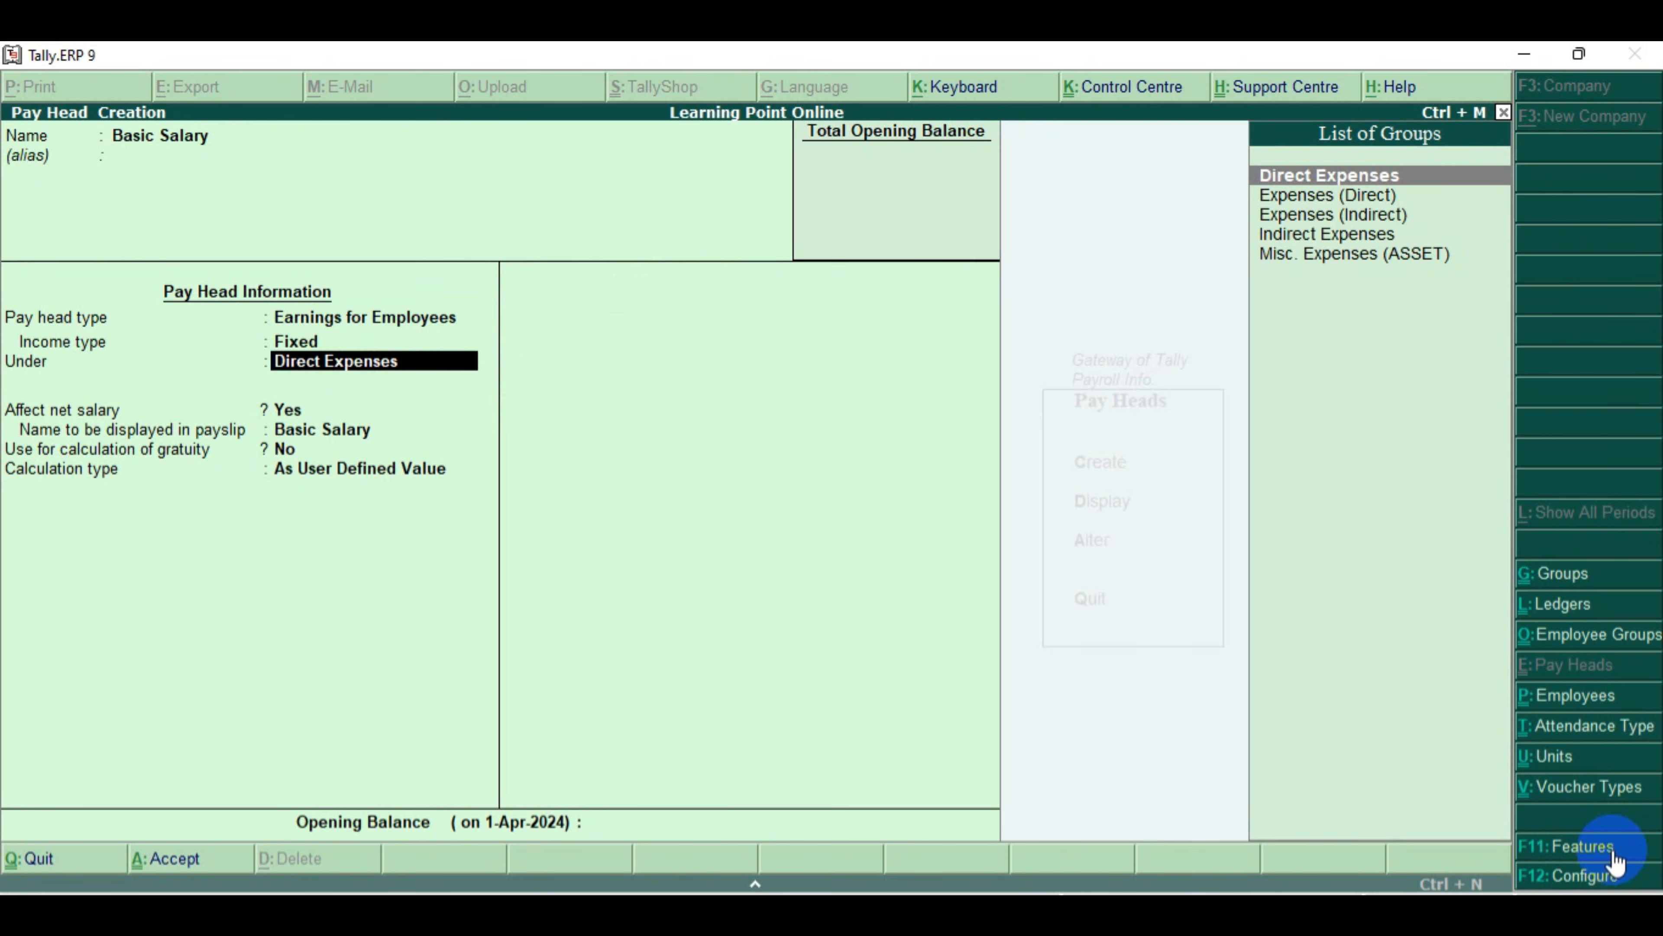
Place the Basic Salary pay head under Indirect Expenses, keeping its net salary, payslip name and gratuity settings
{"action": "key", "text": "Down"}
{"action": "key", "text": "Down"}
{"action": "key", "text": "Down"}
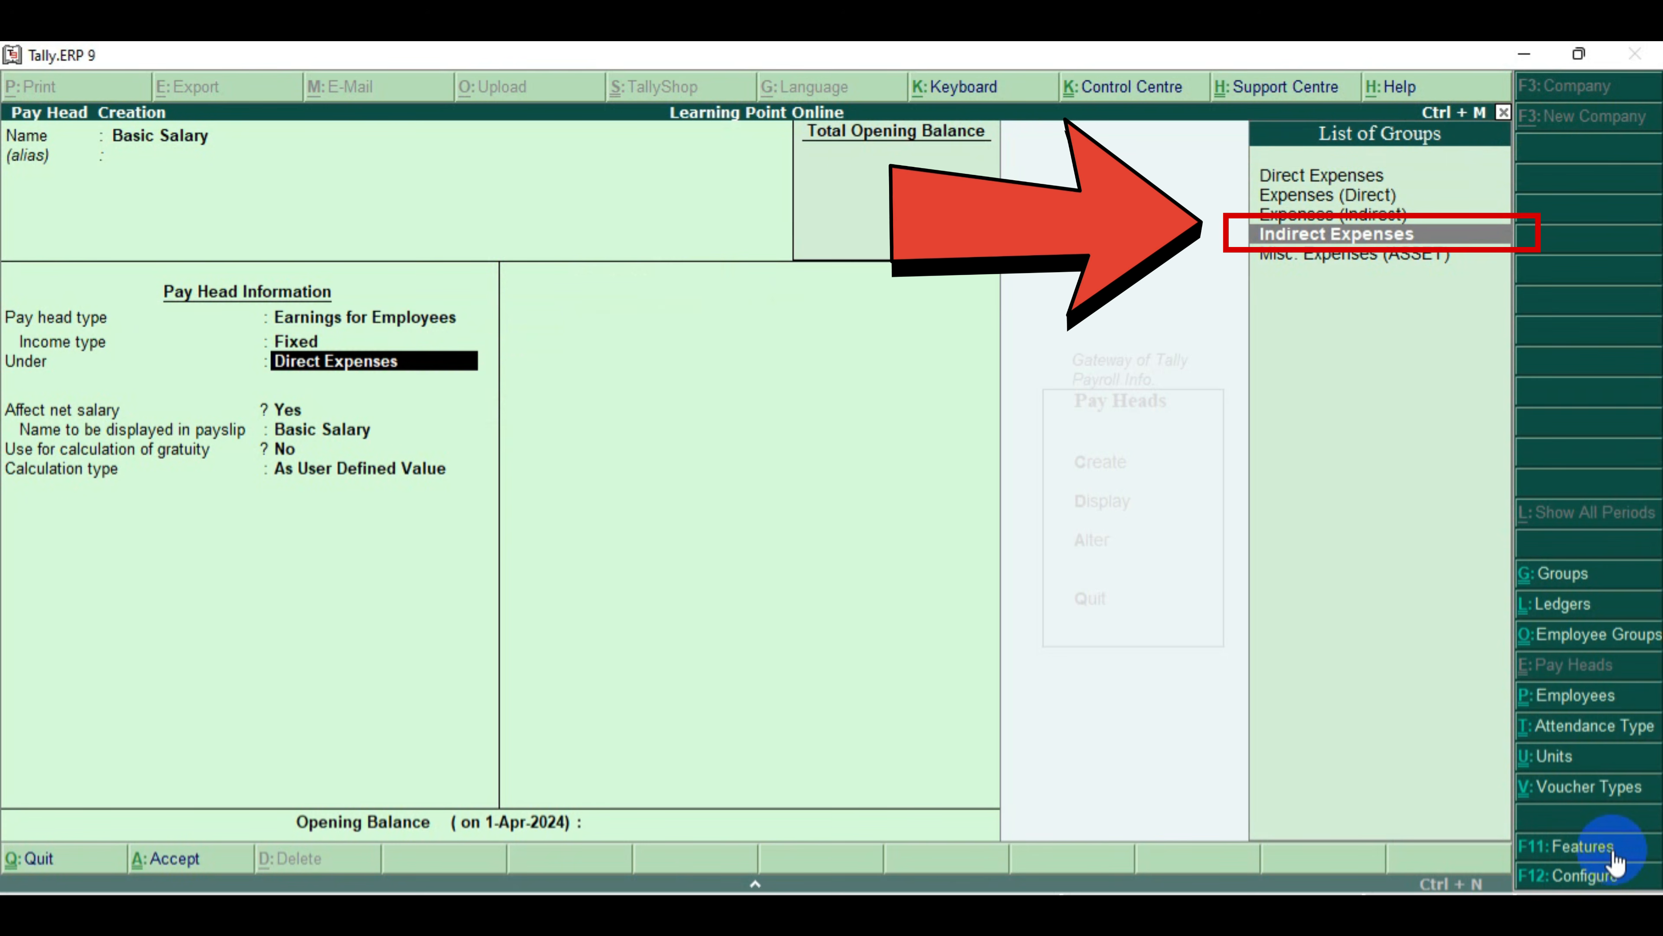
{"action": "key", "text": "Return"}
{"action": "key", "text": "Return"}
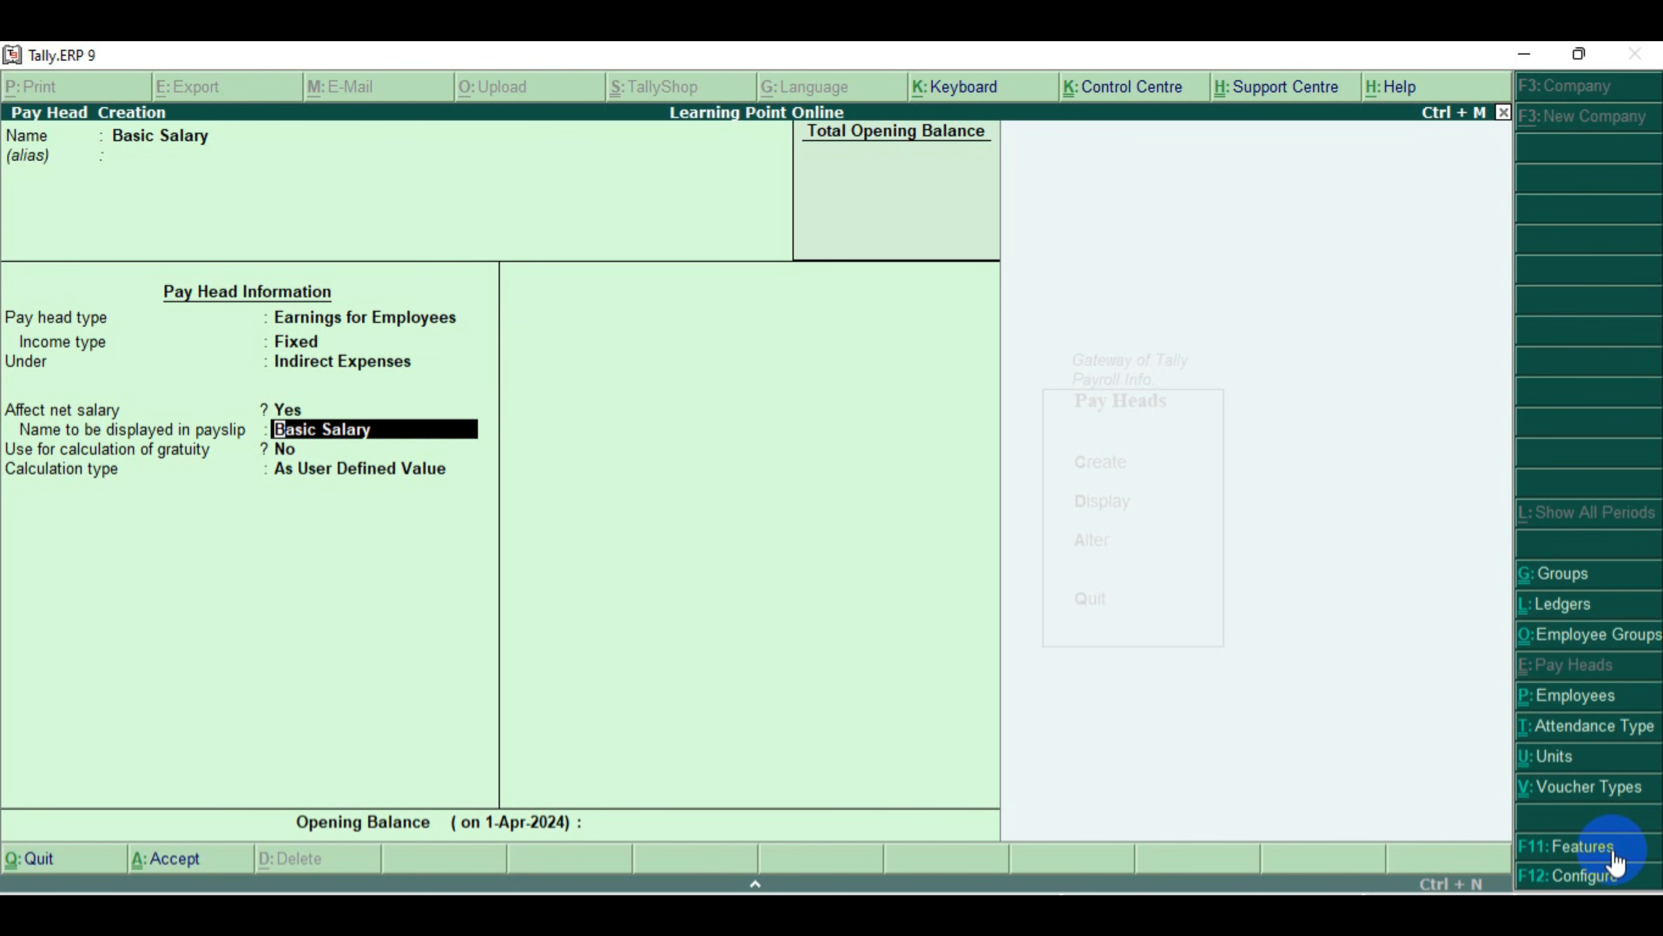
{"action": "key", "text": "Return"}
{"action": "key", "text": "Return"}
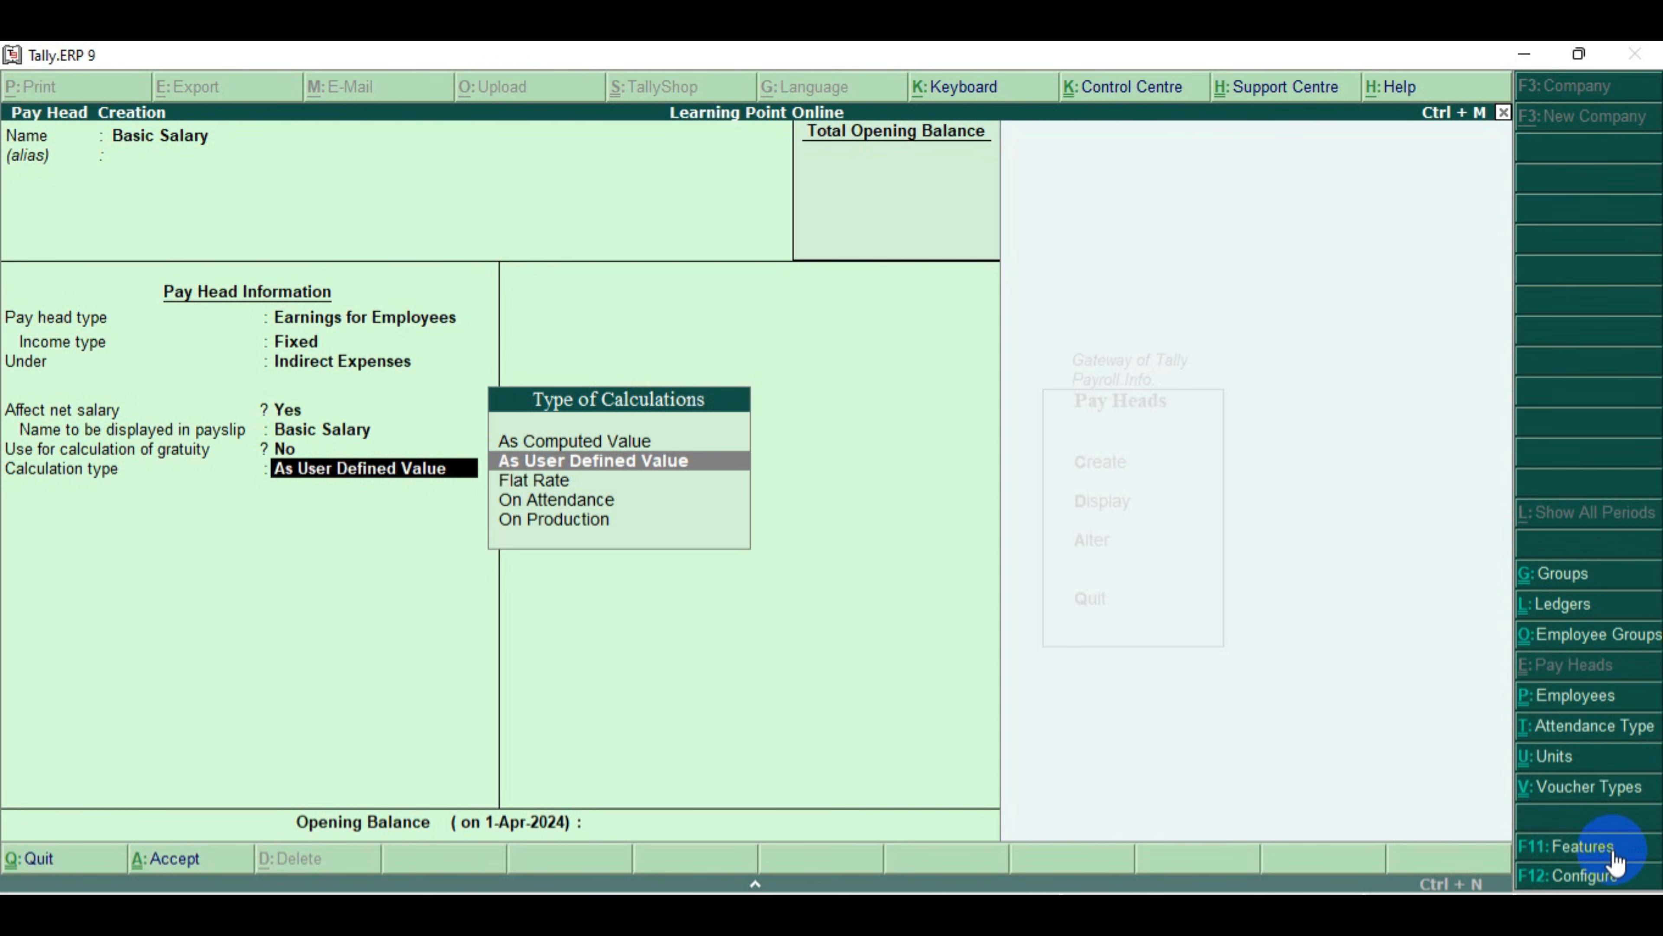
Set Basic Salary's calculation type to On Attendance, with attendance/leave with pay Not Applicable and leave without pay Absent
{"action": "key", "text": "Down"}
{"action": "key", "text": "Down"}
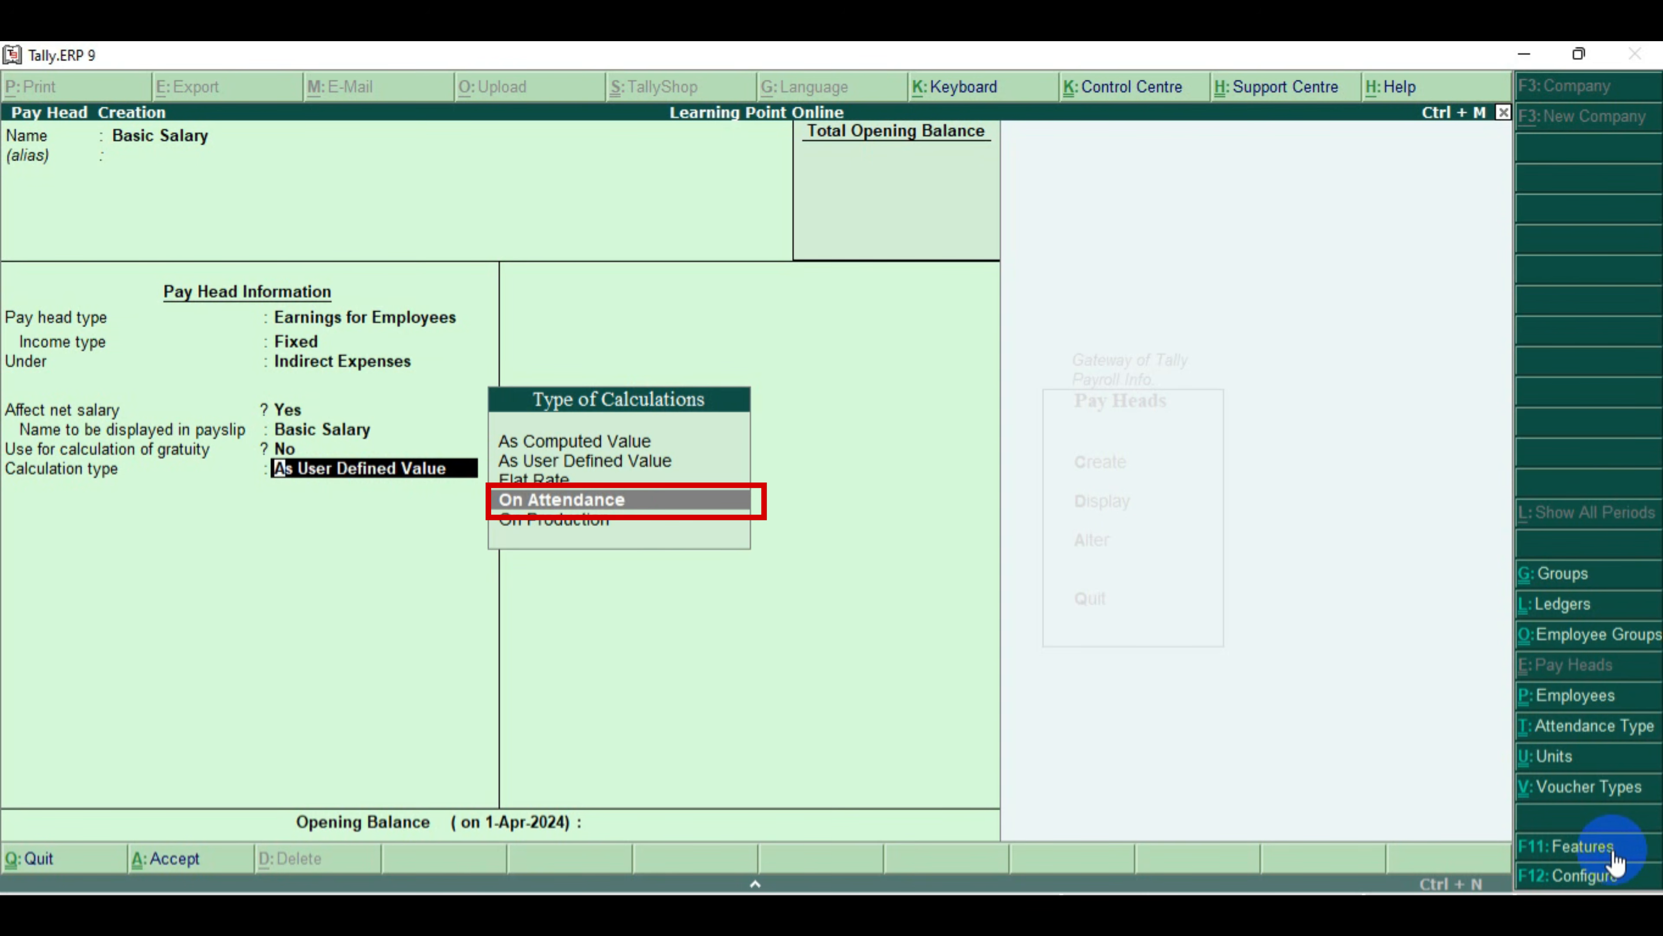
{"action": "key", "text": "Return"}
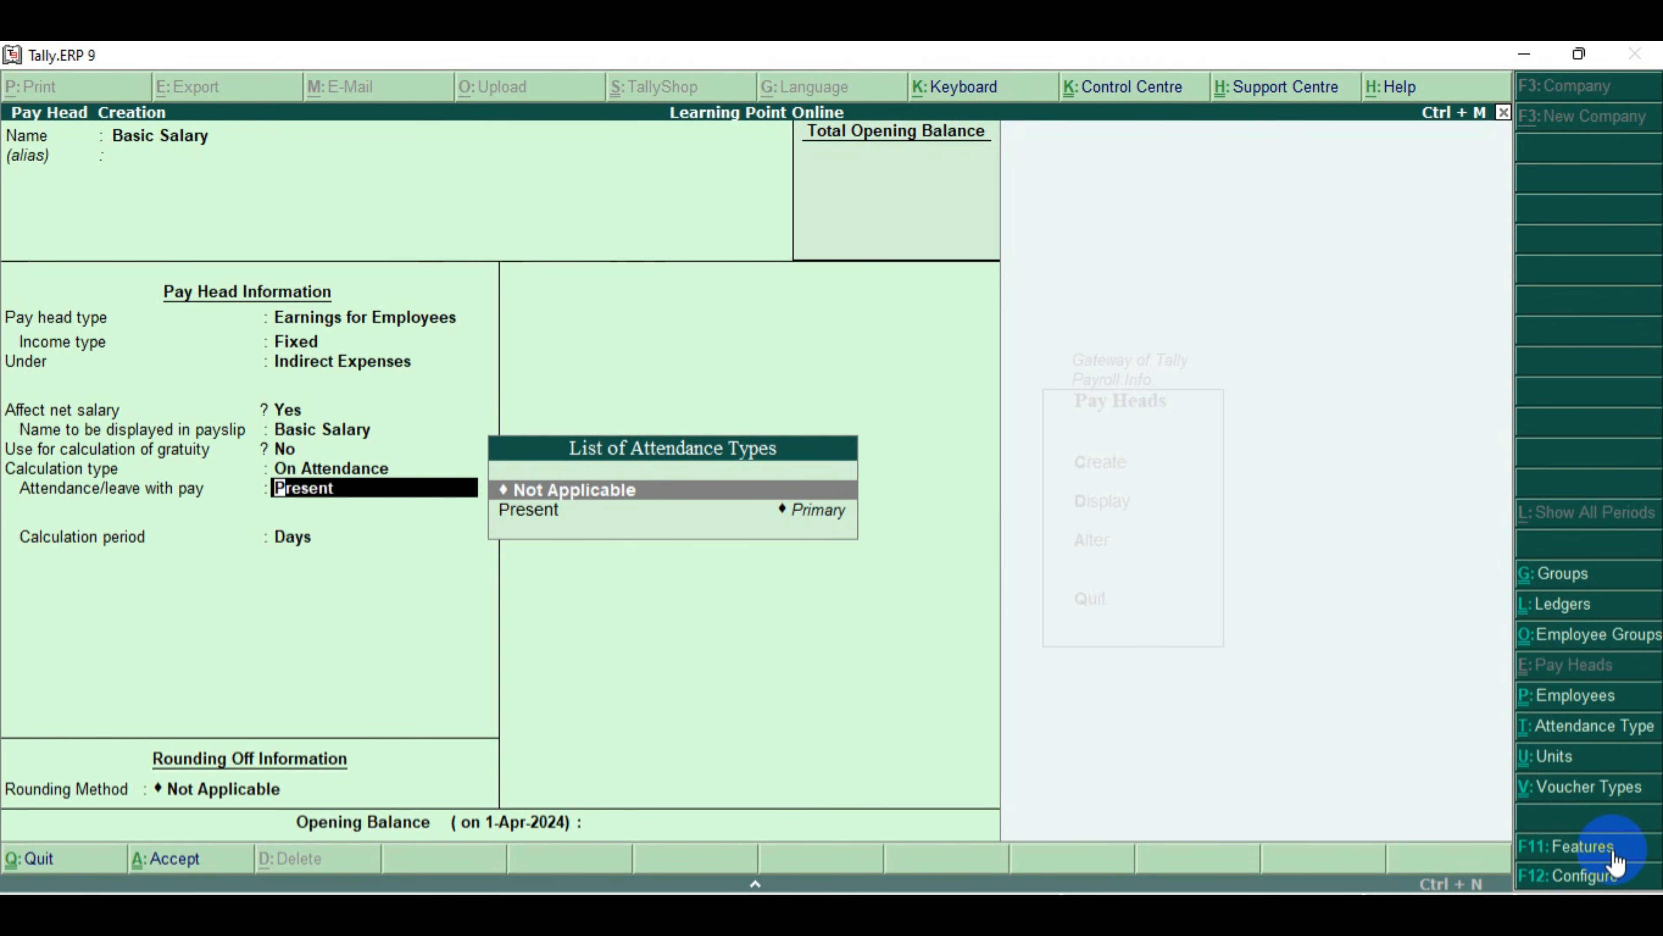
{"action": "key", "text": "Return"}
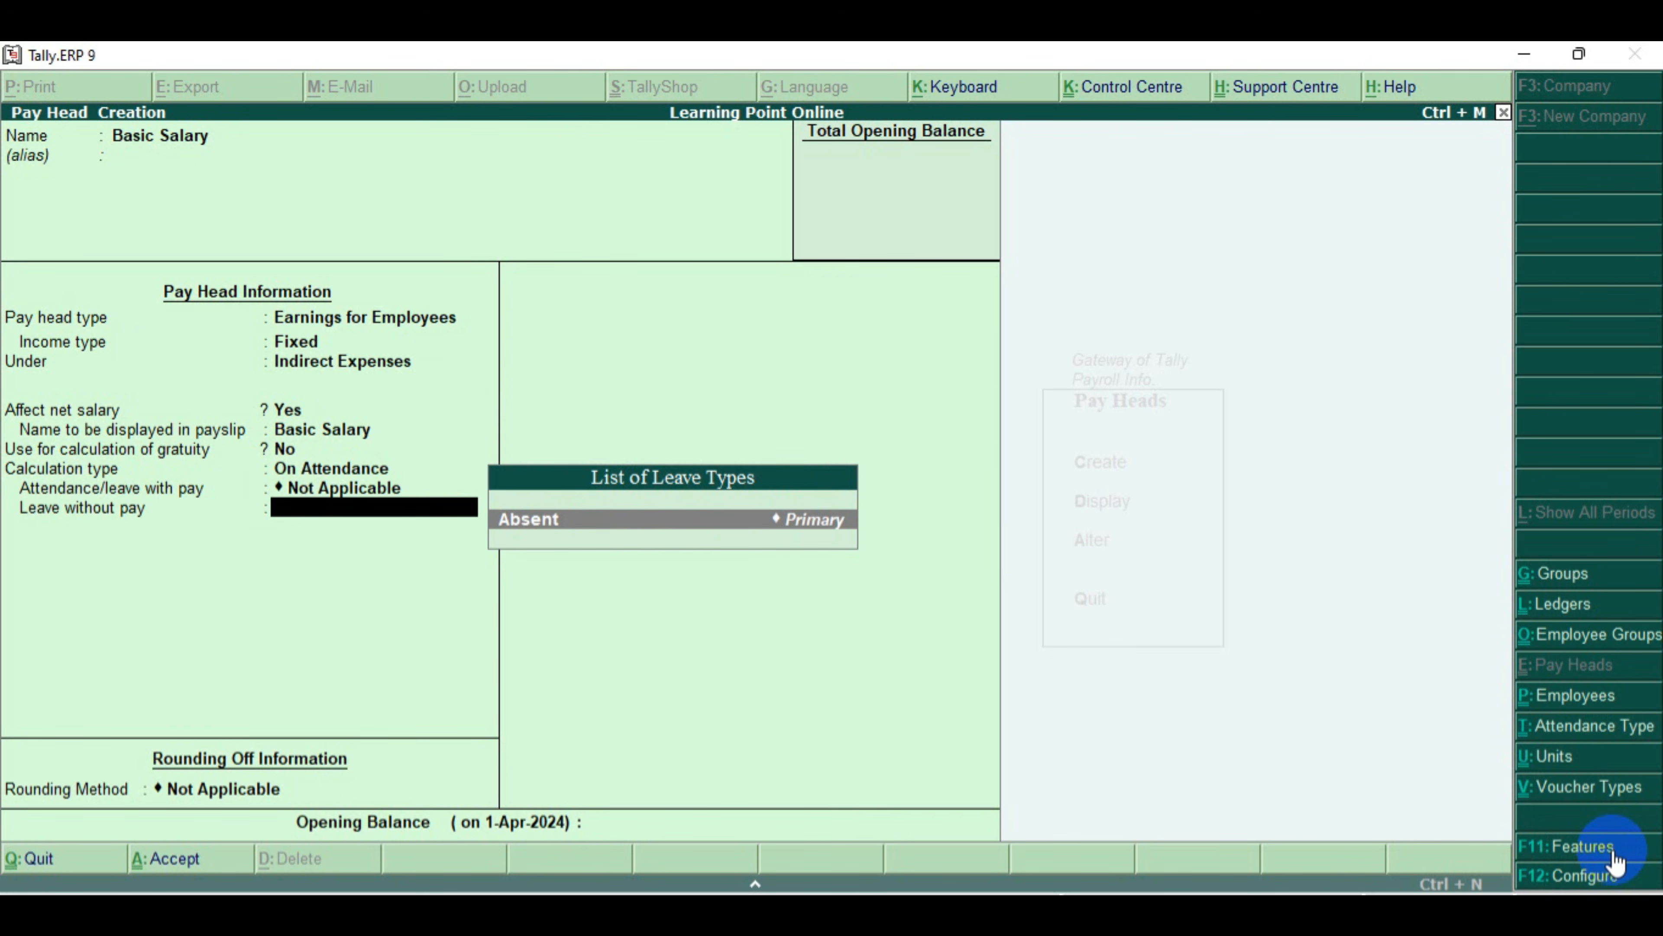
{"action": "key", "text": "Return"}
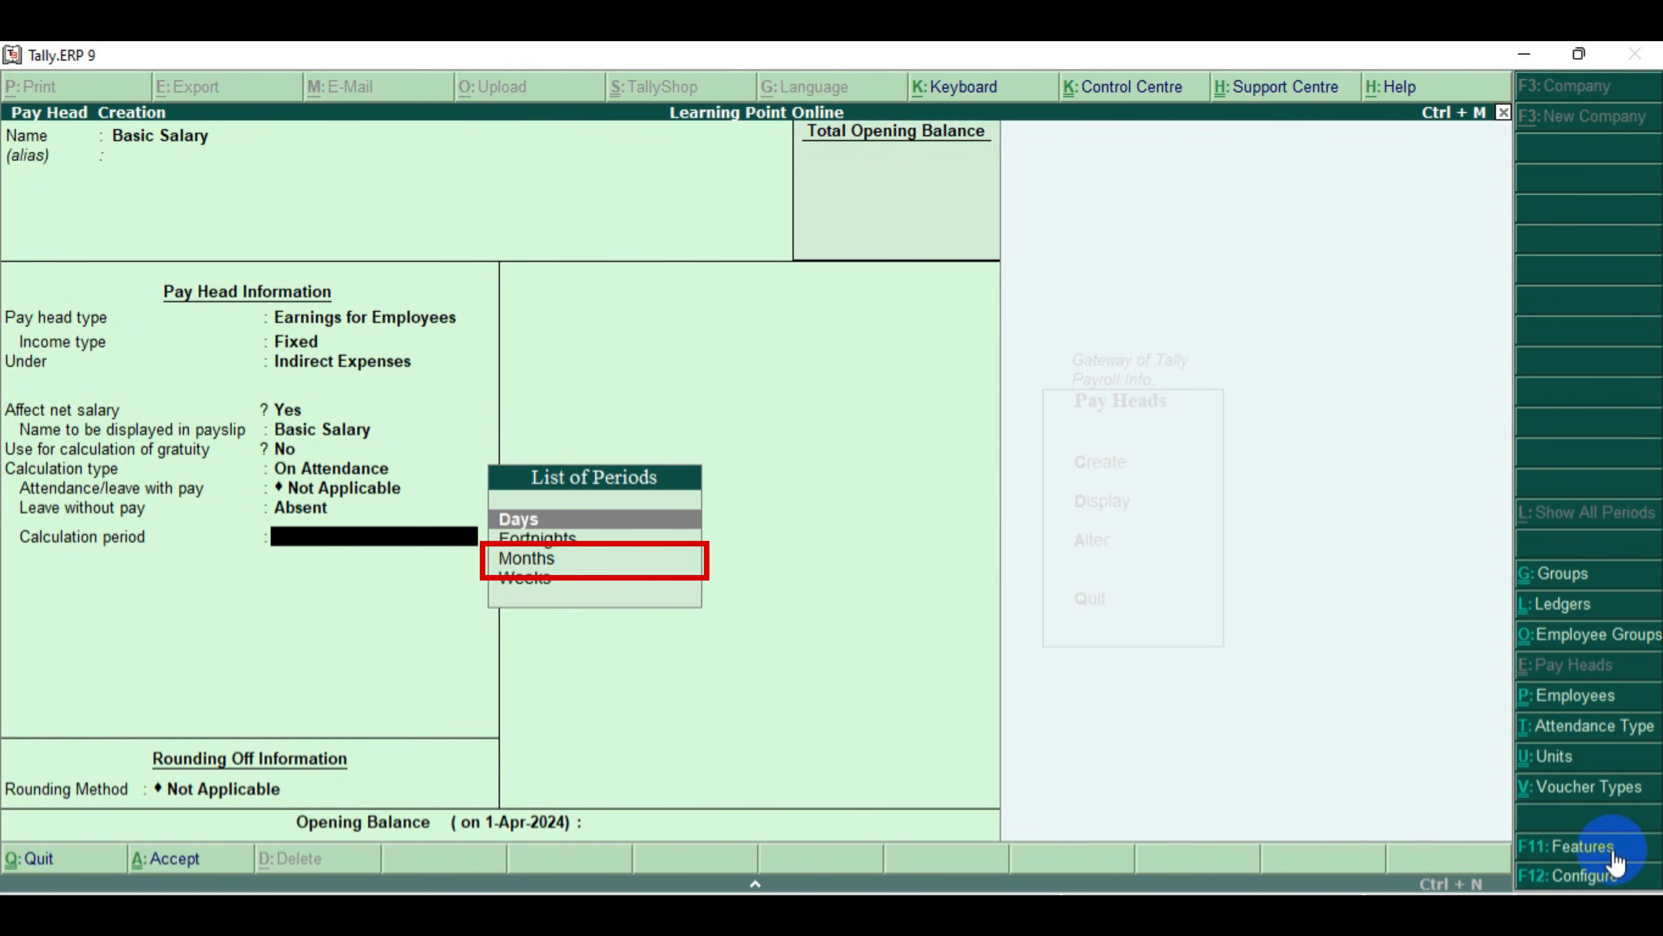
Set Basic Salary's calculation period to Months and its per-day basis of calculation to As per Calendar Period
{"action": "key", "text": "Down"}
{"action": "key", "text": "Down"}
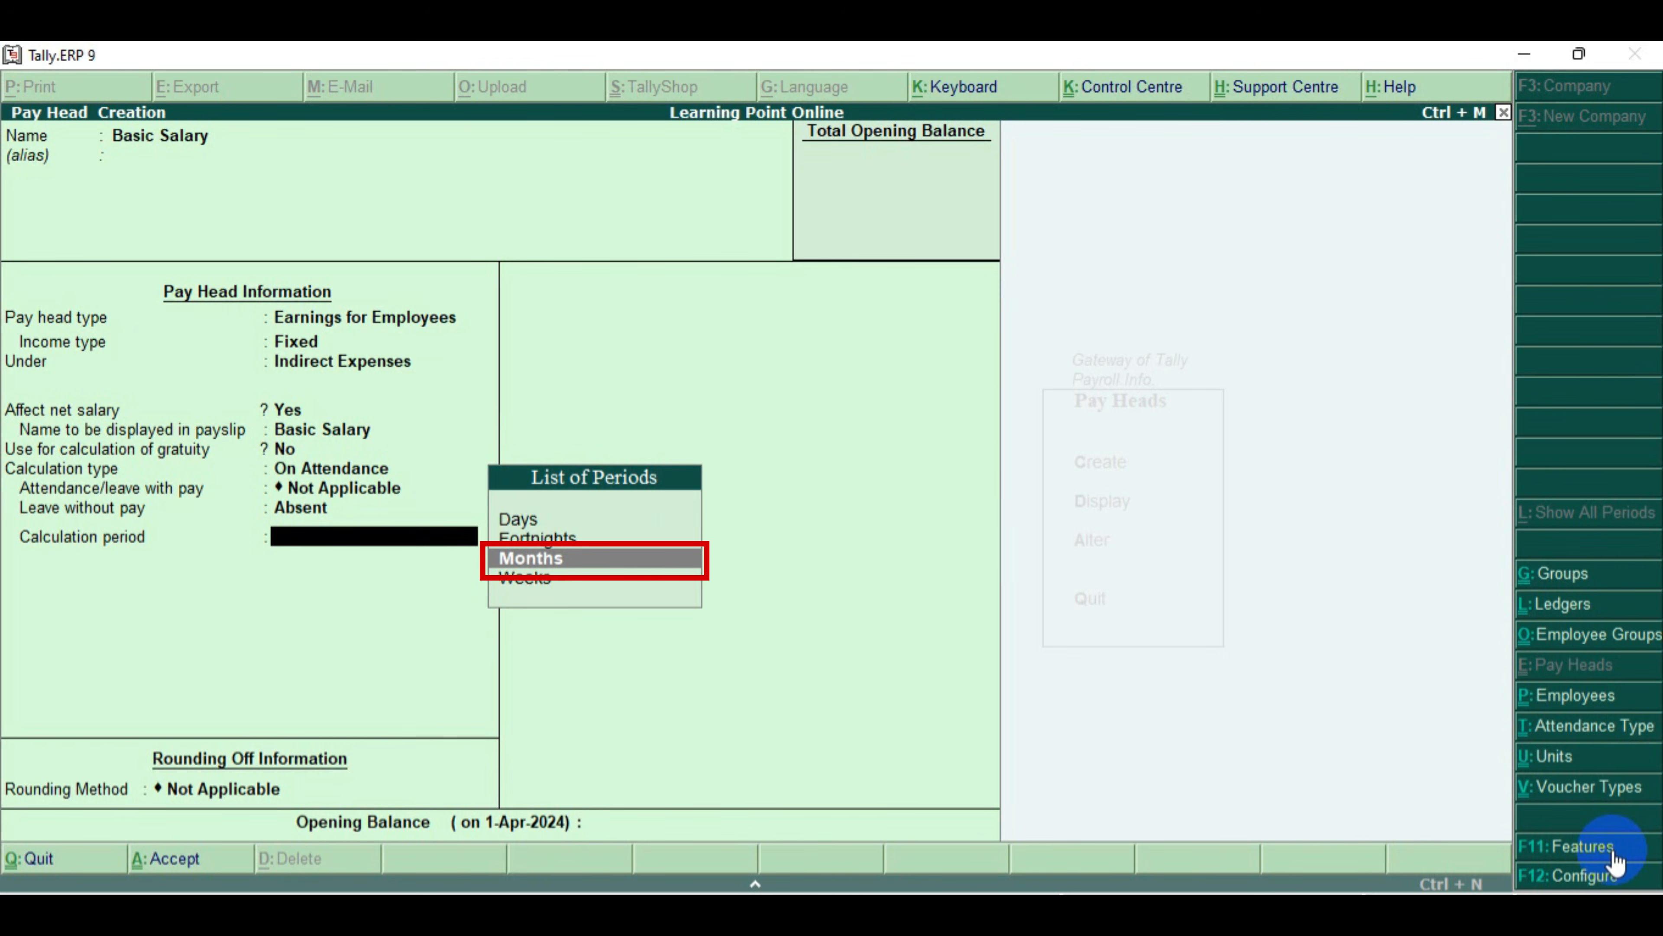
{"action": "key", "text": "Return"}
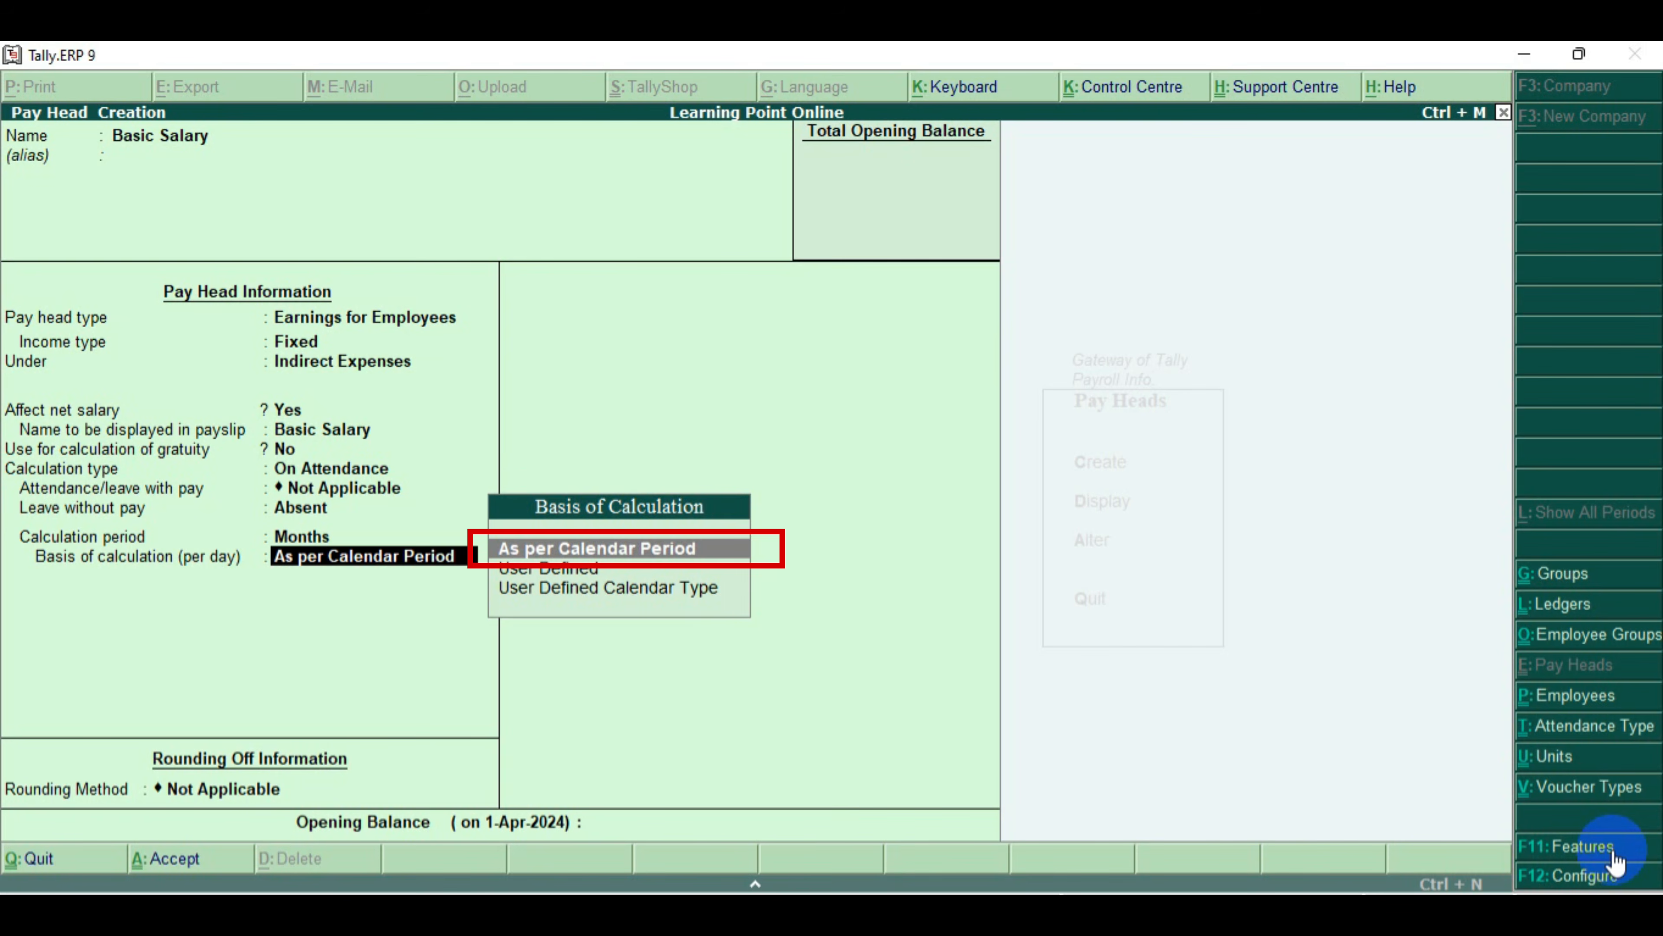
{"action": "key", "text": "Return"}
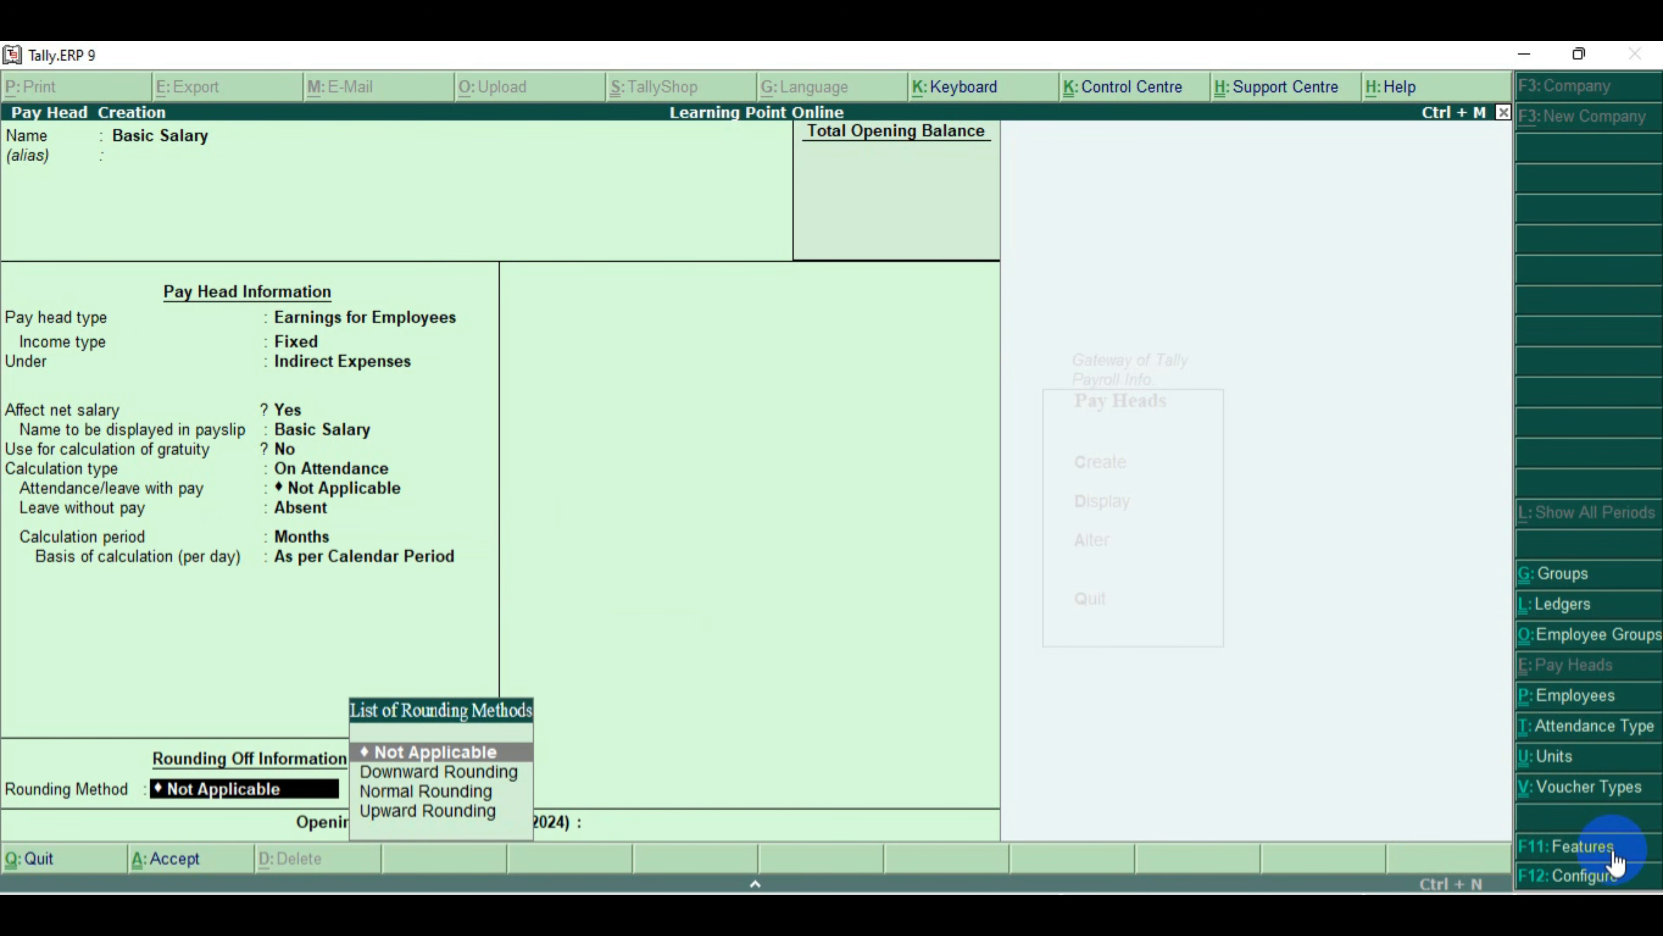
Apply Normal Rounding with a limit of 1 to Basic Salary and save the pay head
{"action": "key", "text": "Down"}
{"action": "key", "text": "Down"}
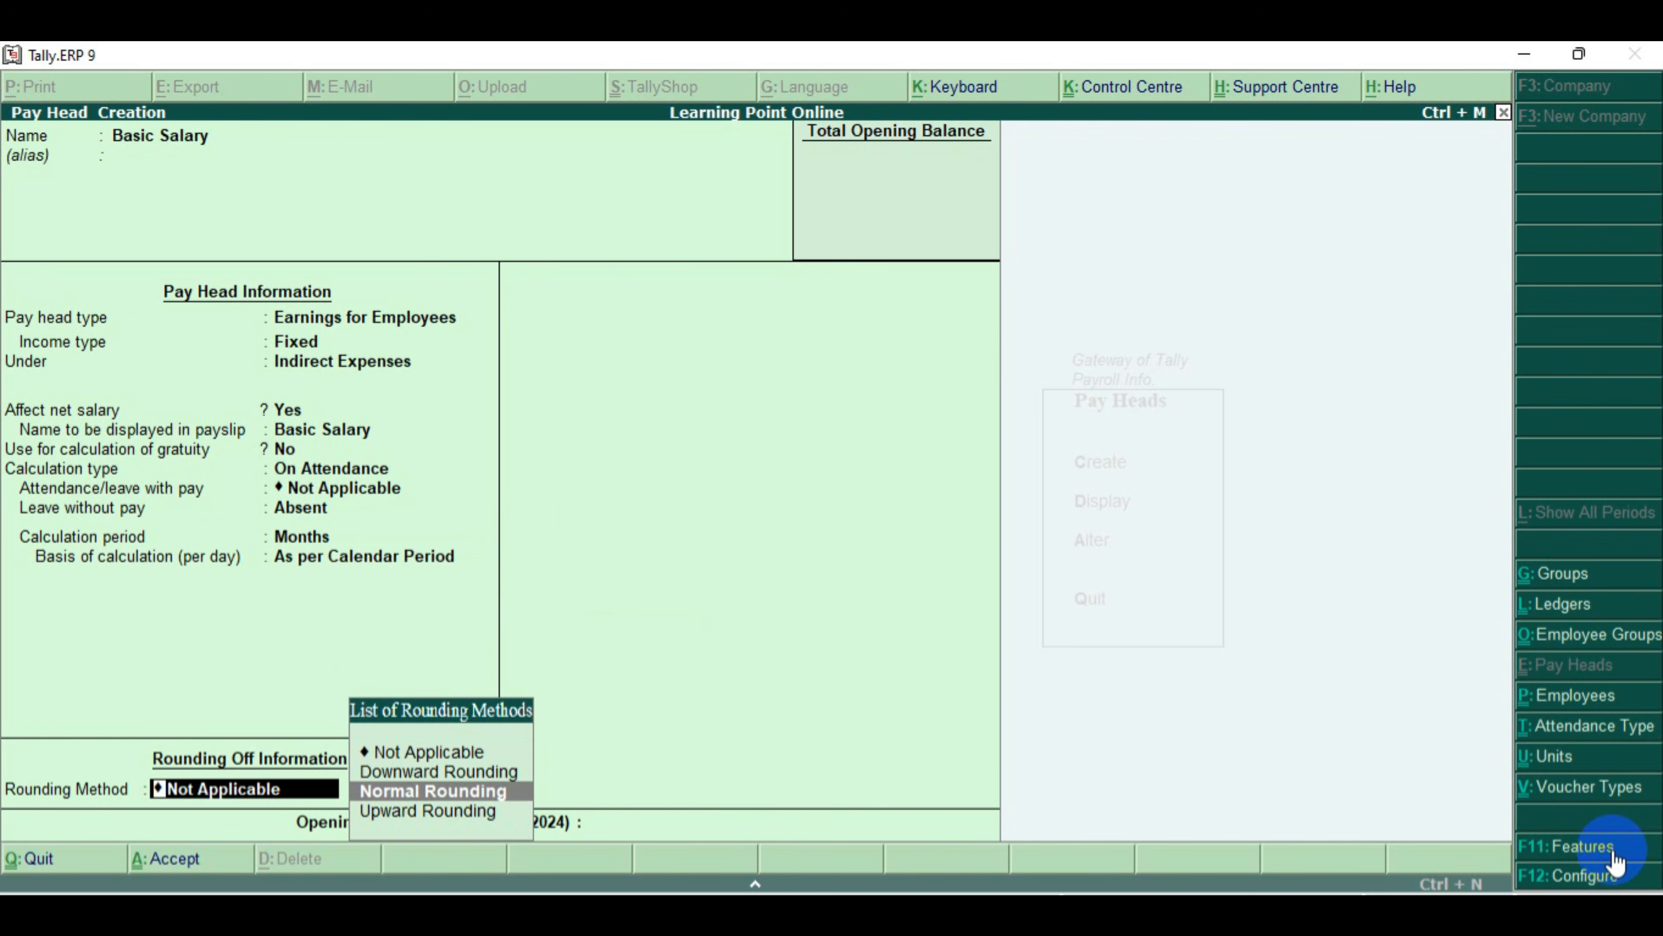
{"action": "key", "text": "Return"}
{"action": "type", "text": "1"}
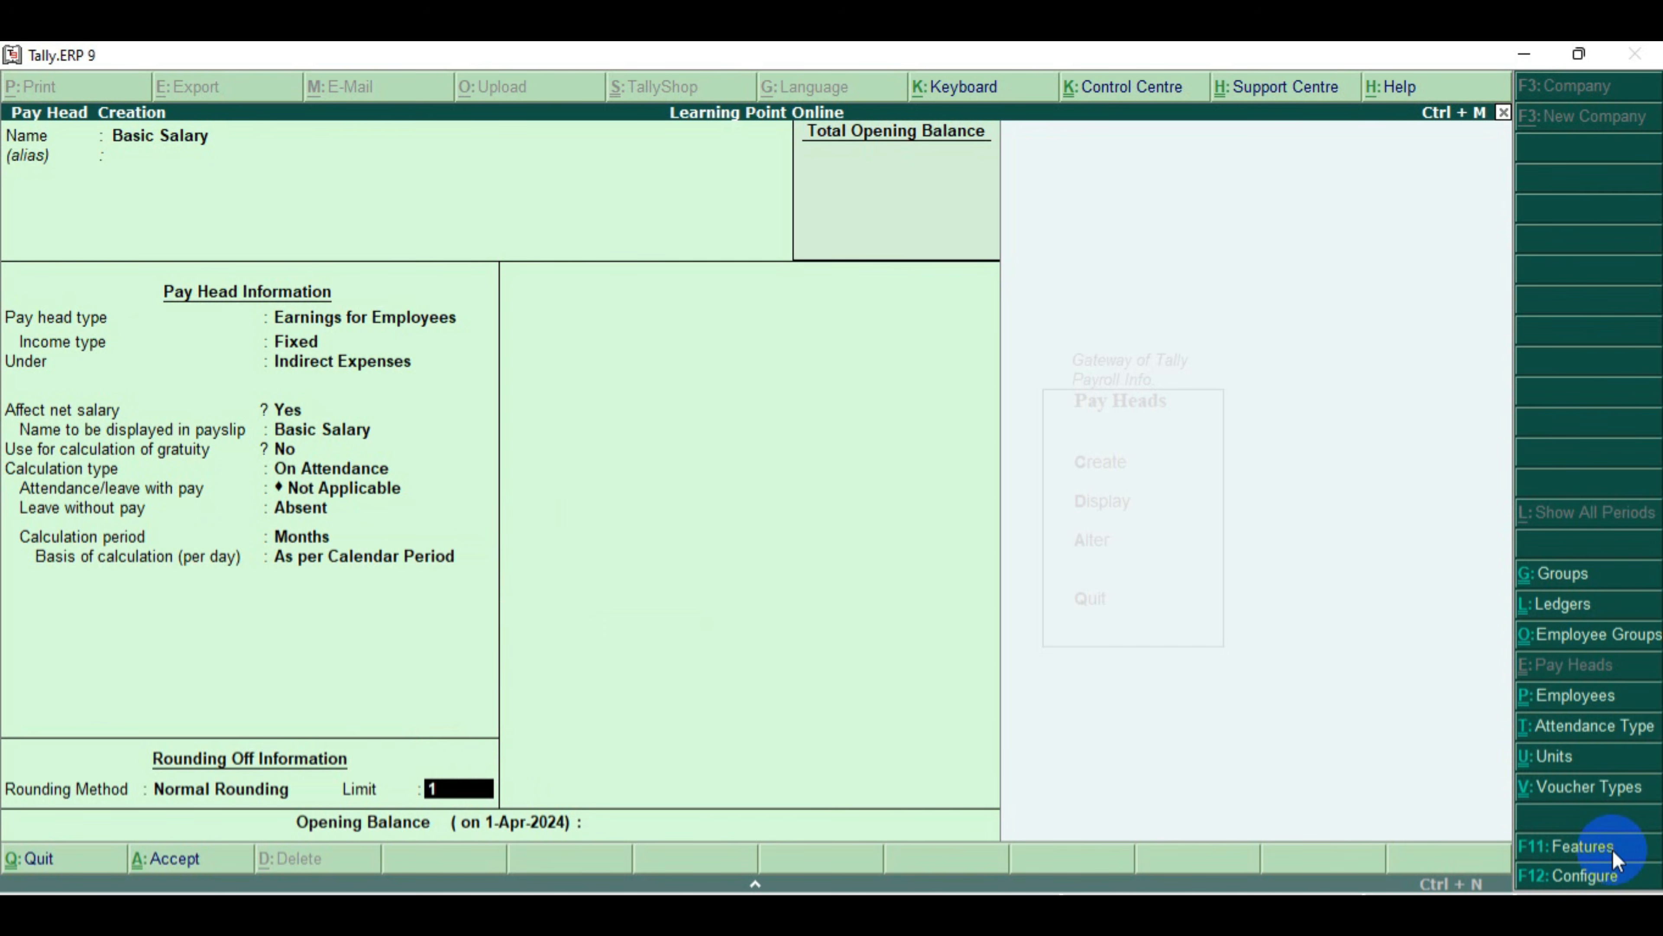
{"action": "key", "text": "Return"}
{"action": "key", "text": "Return"}
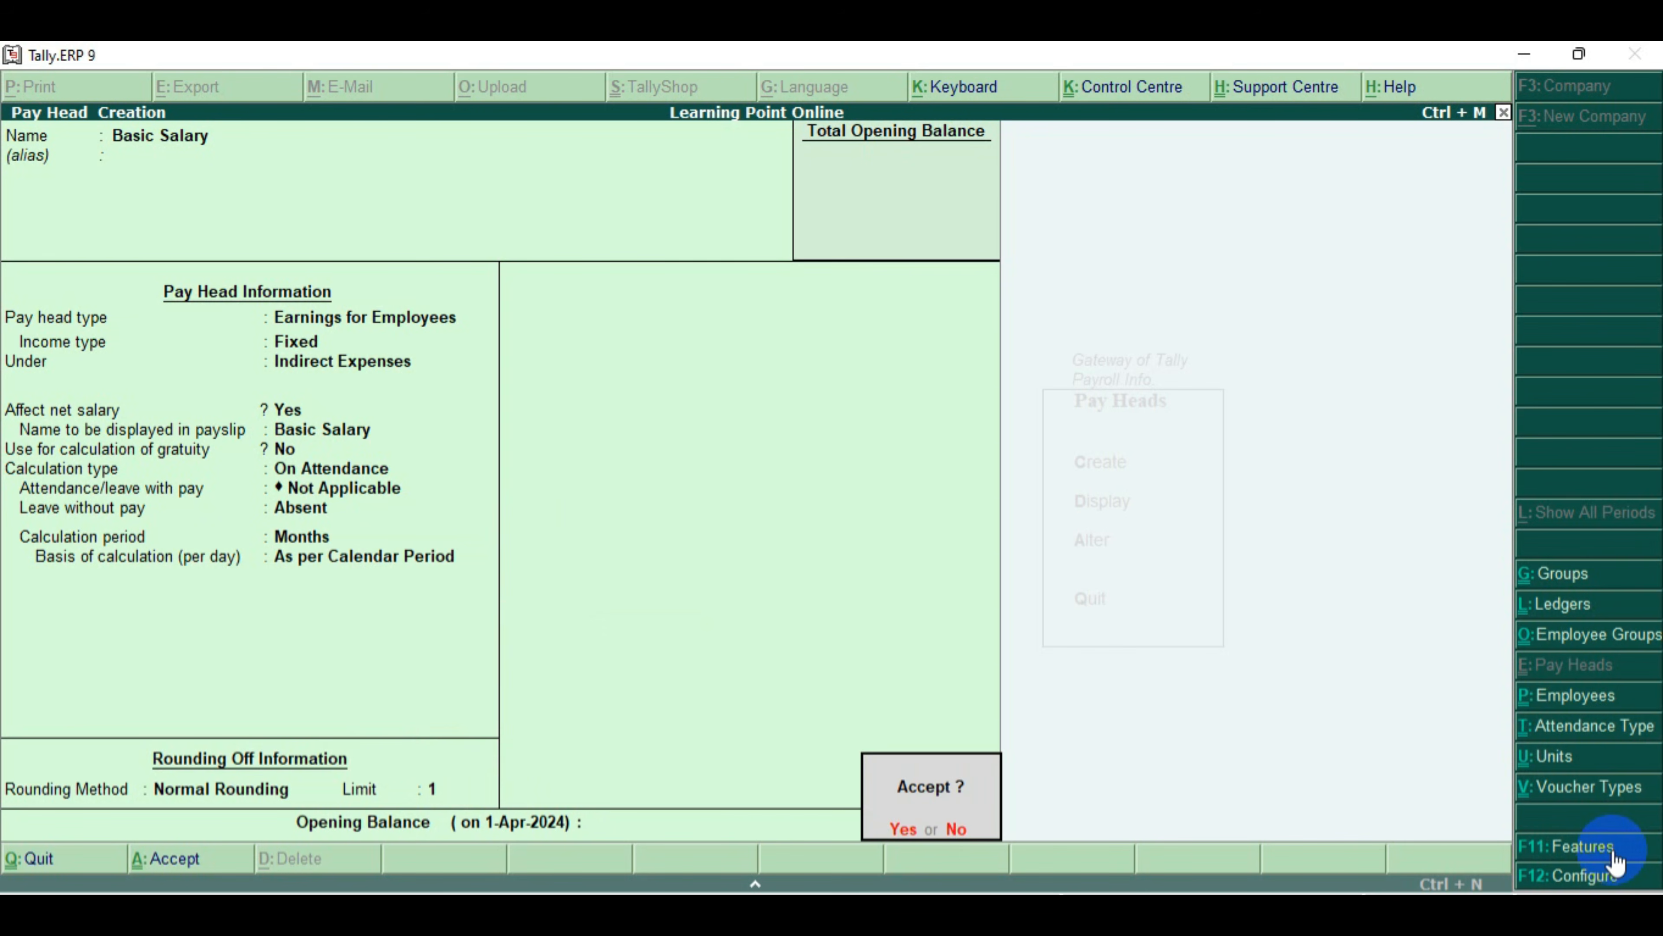
{"action": "key", "text": "Return"}
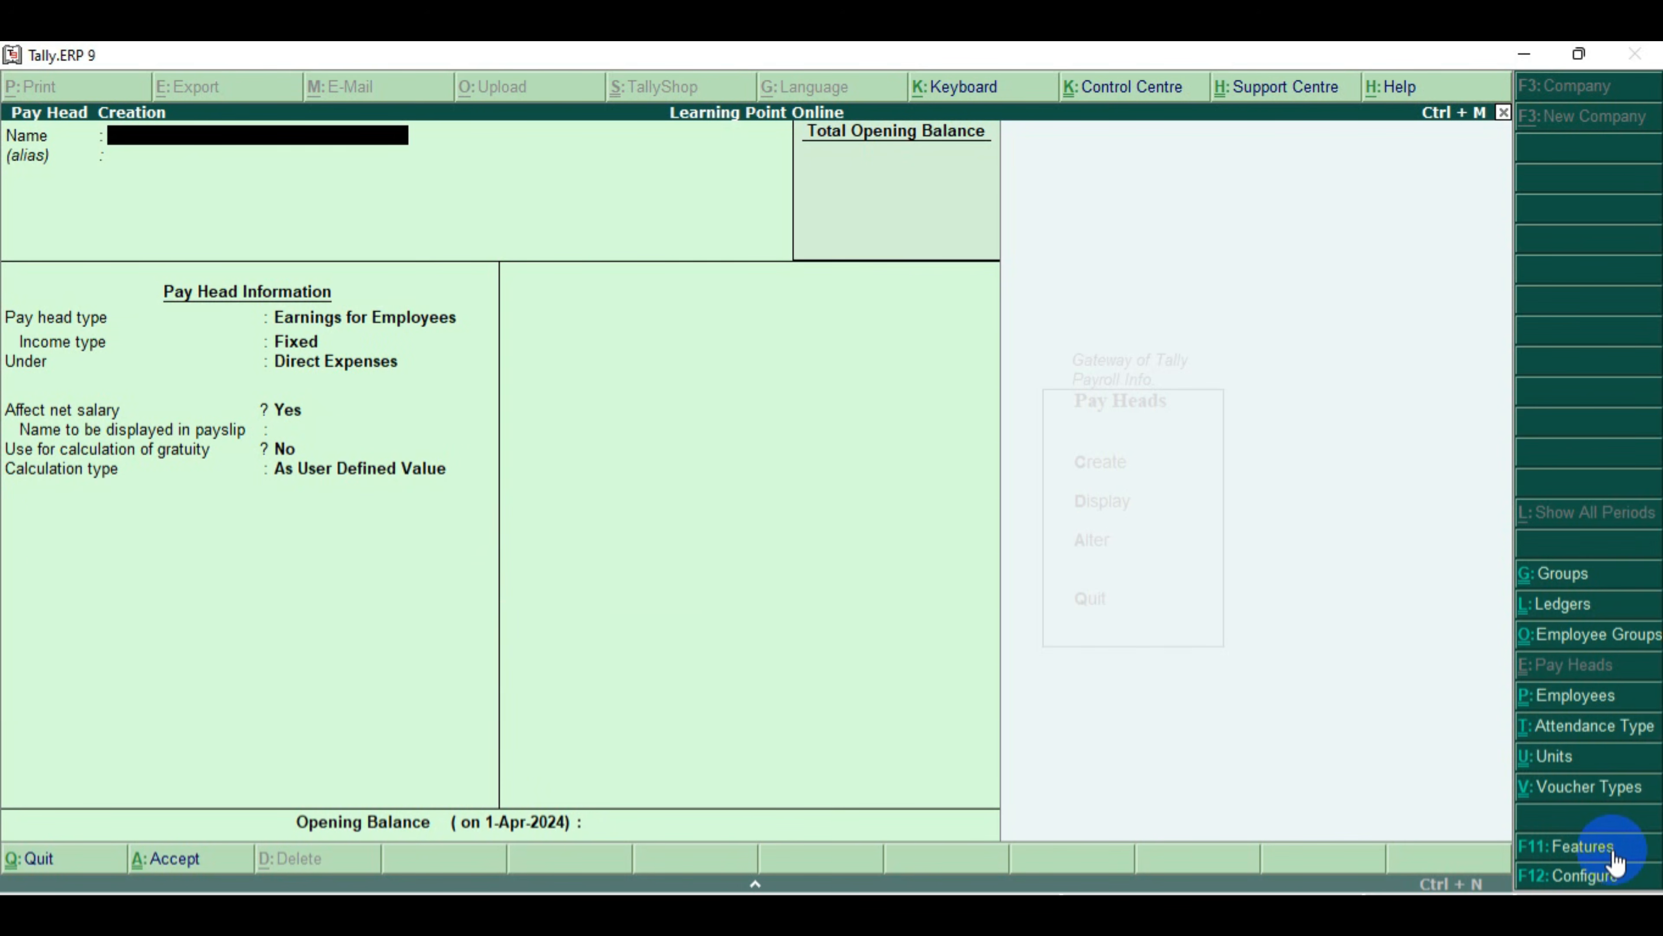
Start a new pay head named DA with pay head type Earnings for Employees and income type Fixed
{"action": "type", "text": "DA"}
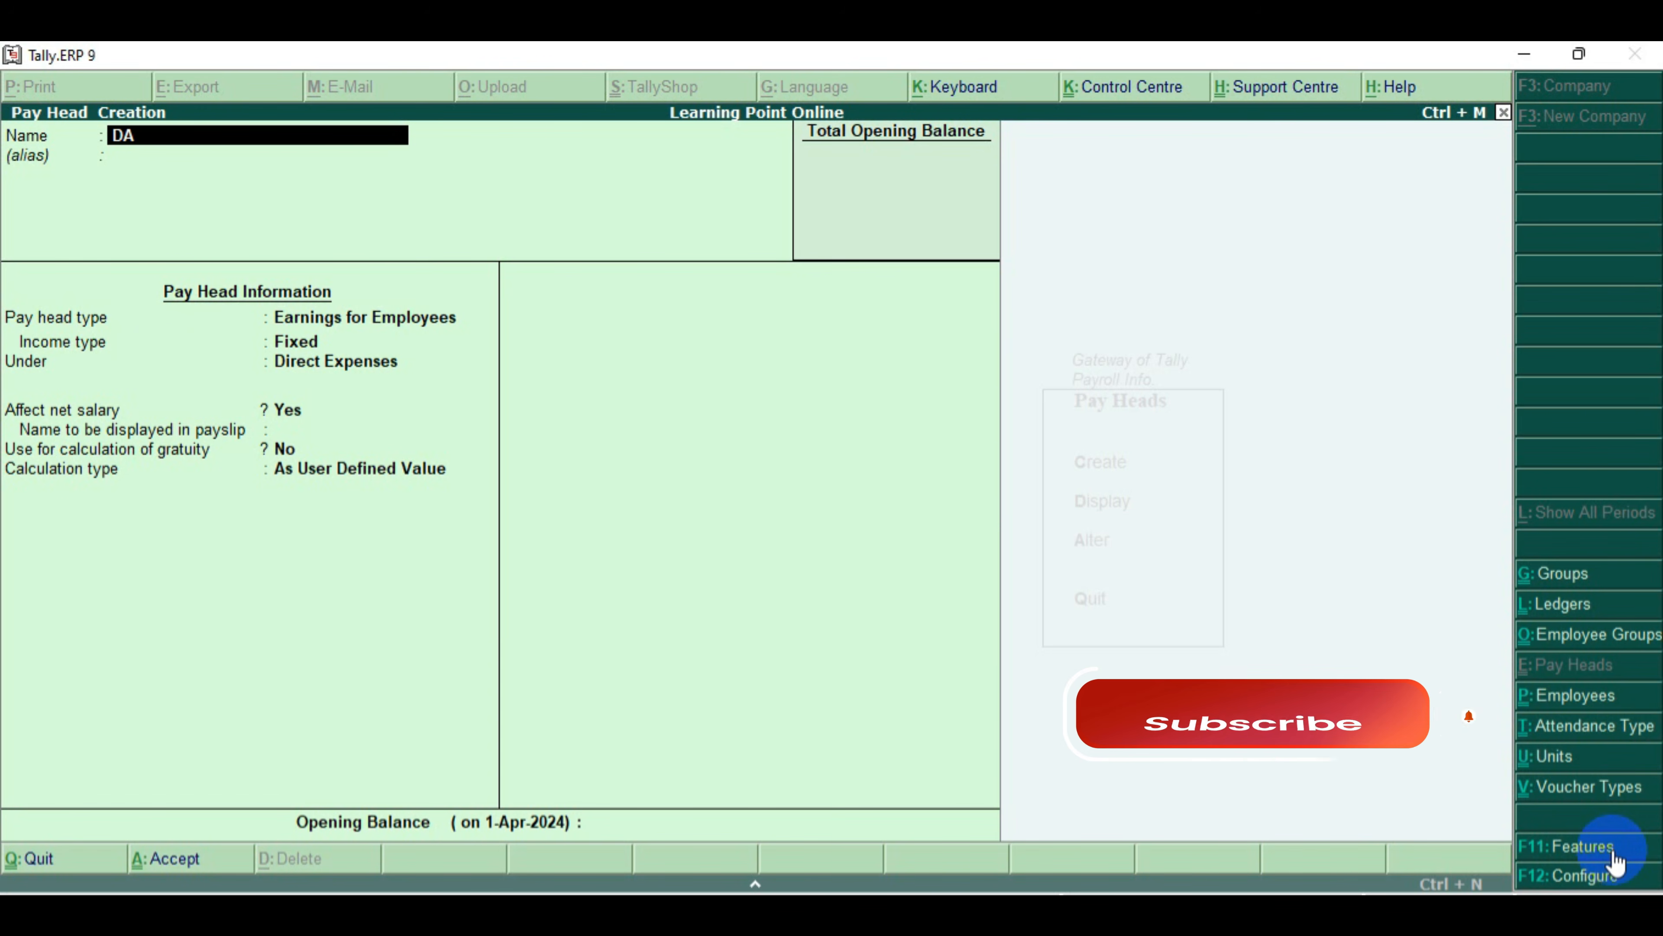
{"action": "key", "text": "Return"}
{"action": "key", "text": "Return"}
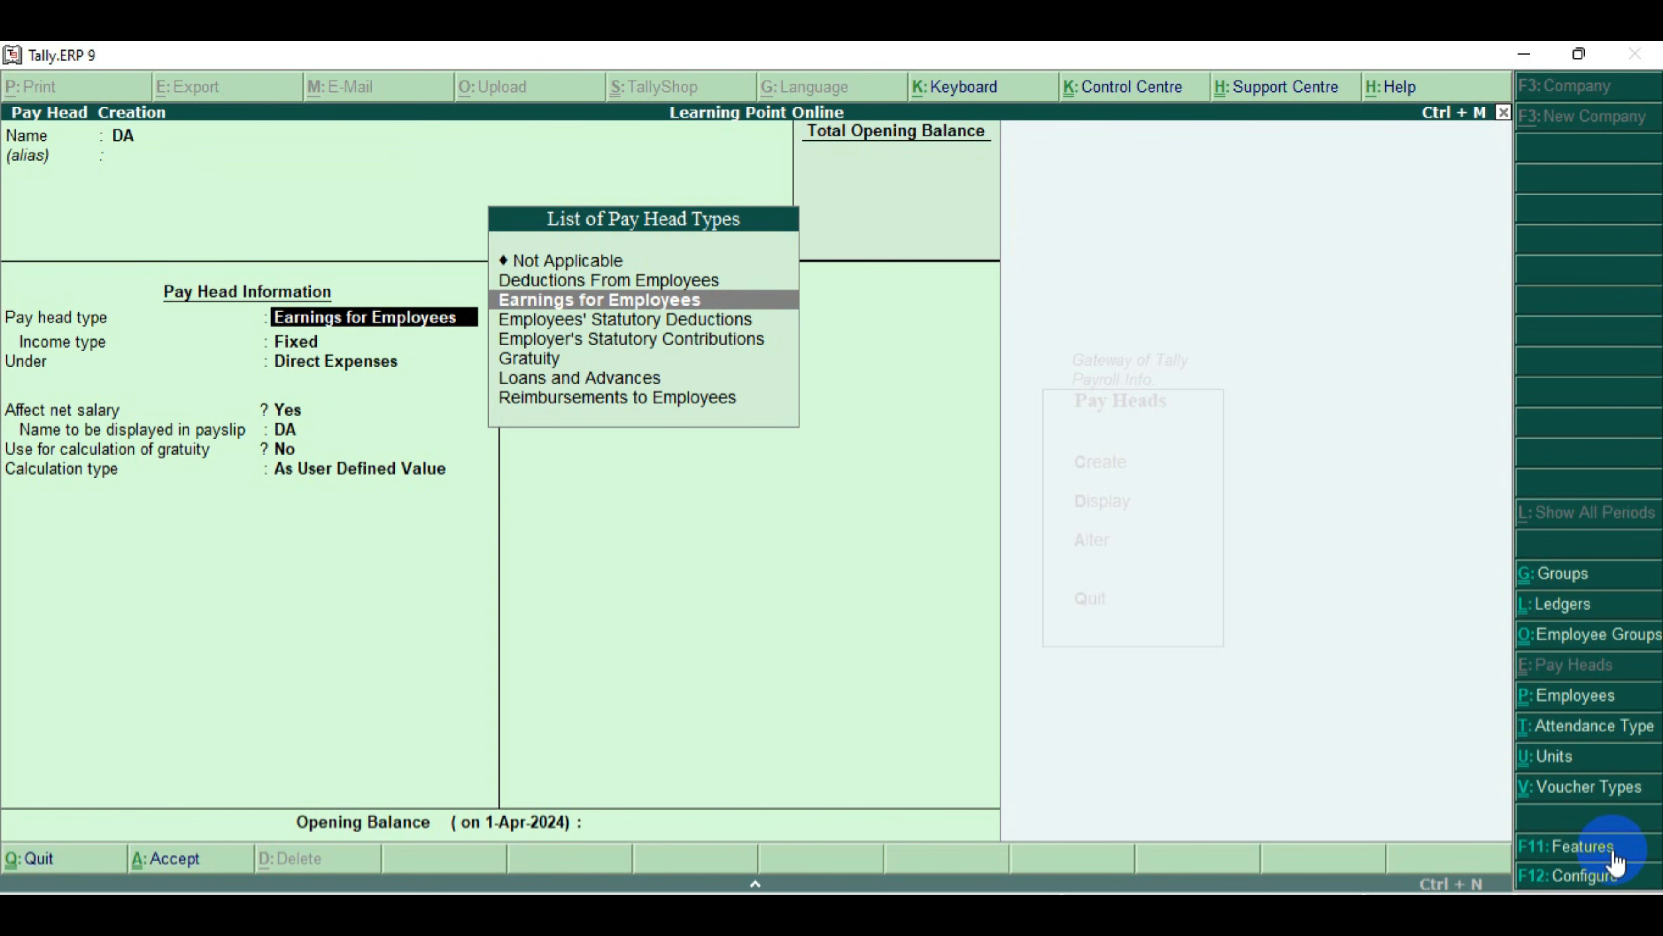
{"action": "key", "text": "Return"}
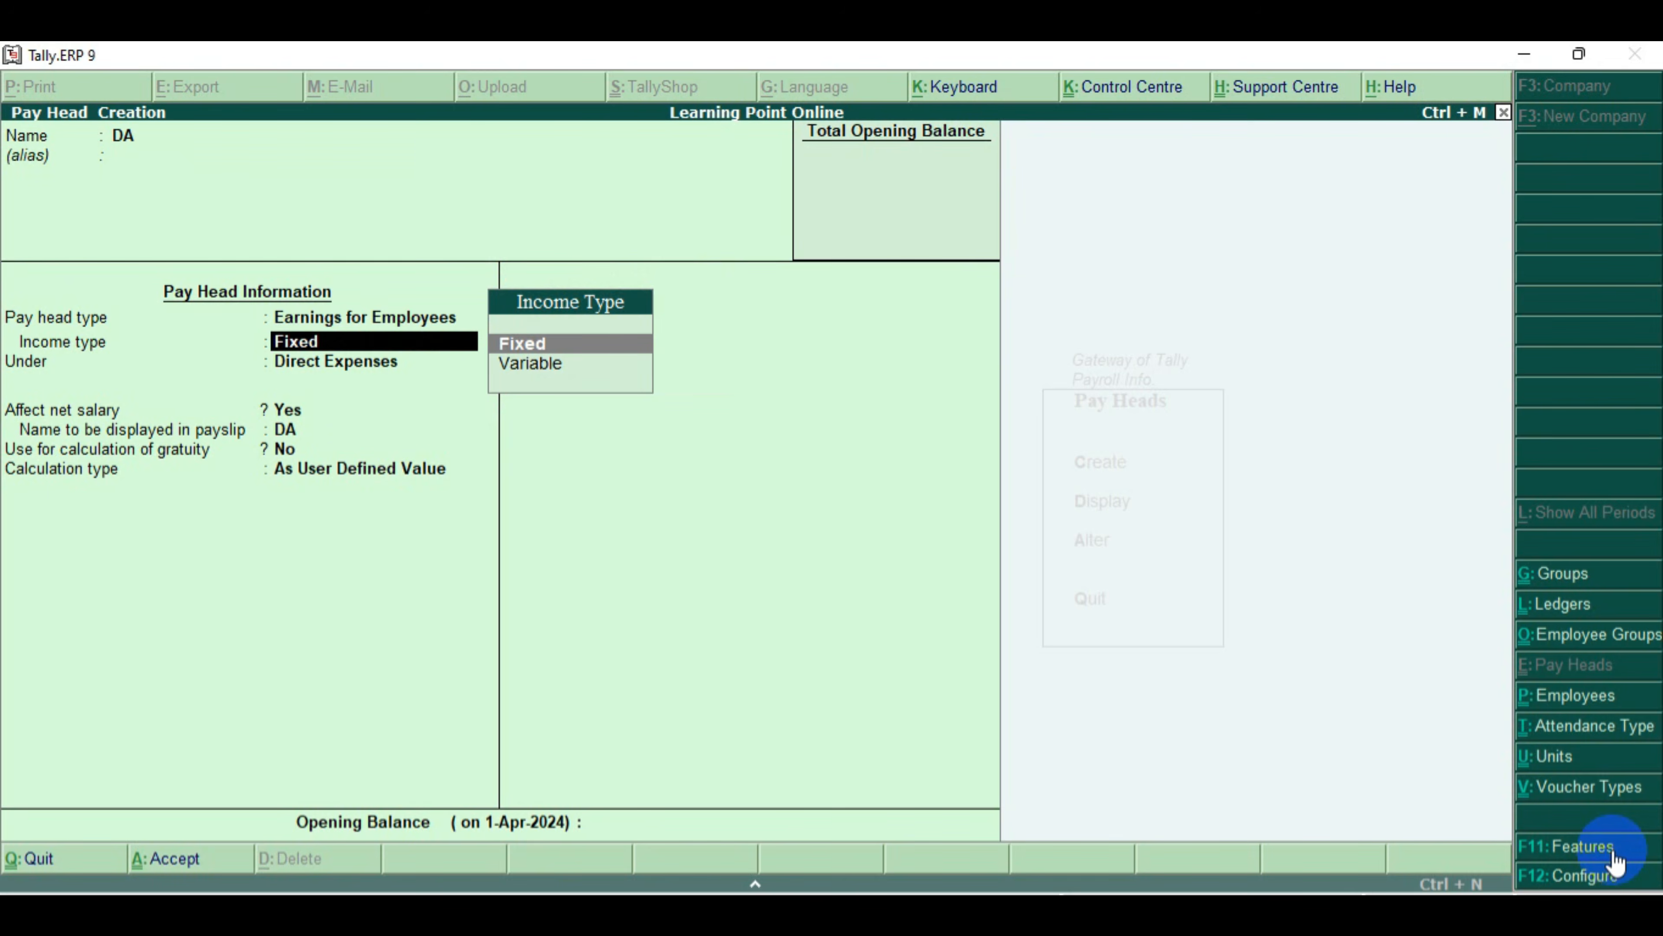
{"action": "key", "text": "Return"}
Place the DA pay head under Indirect Expenses, keeping its net salary, payslip name and gratuity settings
{"action": "key", "text": "Down"}
{"action": "key", "text": "Down"}
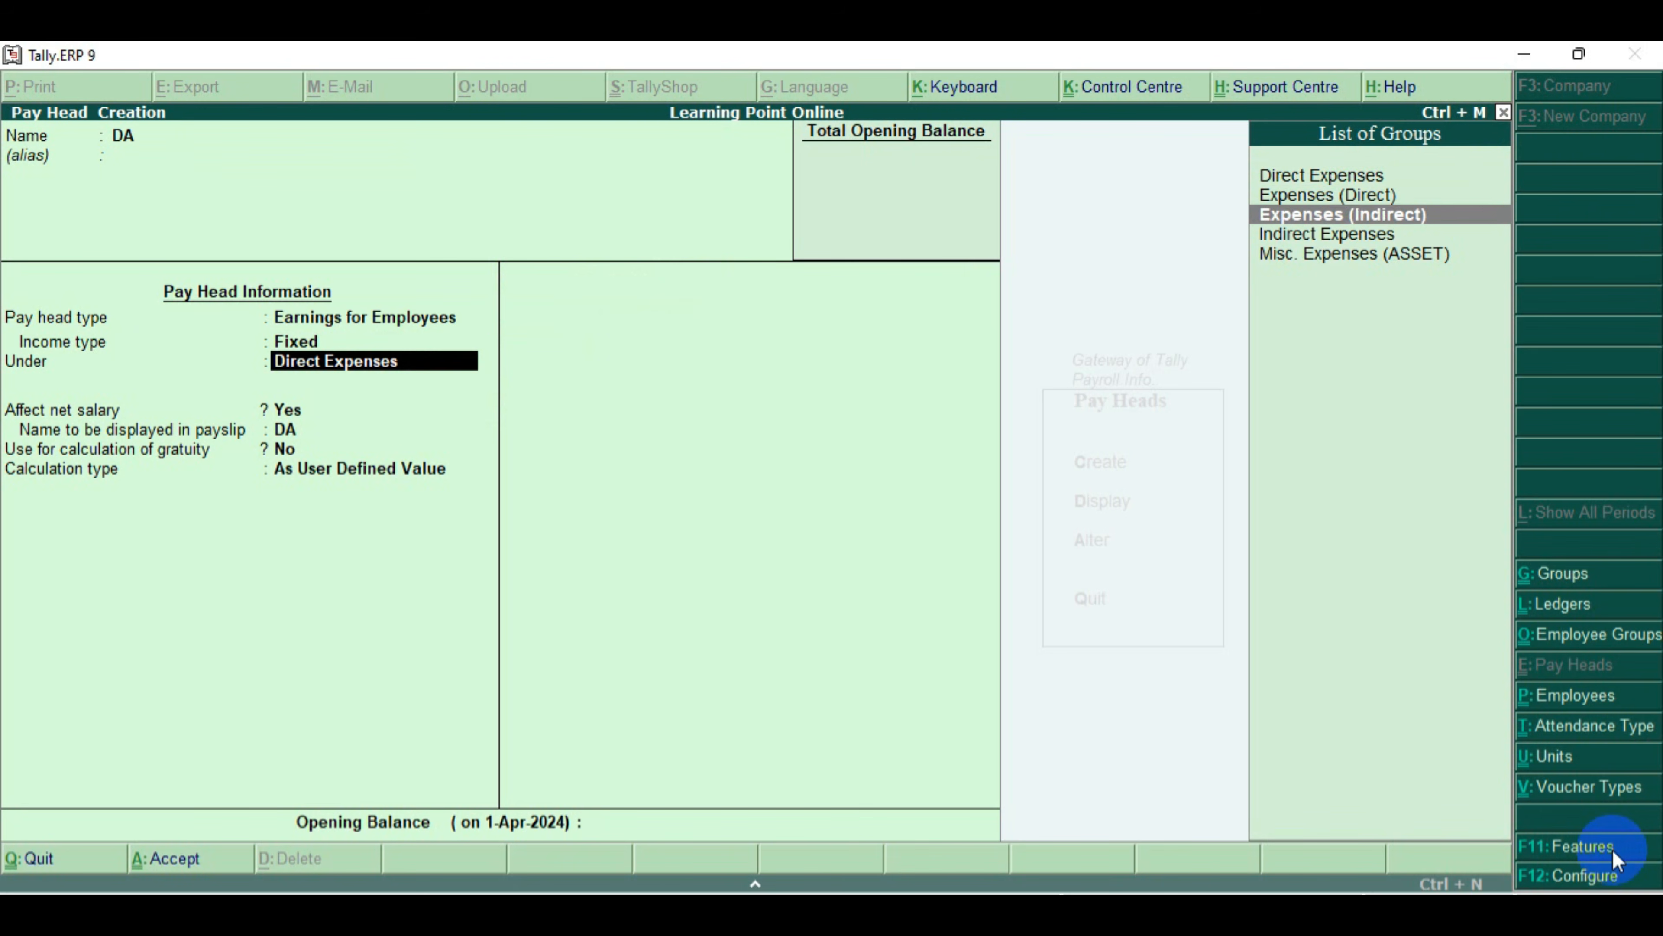
{"action": "key", "text": "Down"}
{"action": "key", "text": "Return"}
{"action": "key", "text": "Return"}
{"action": "key", "text": "Return"}
{"action": "key", "text": "Return"}
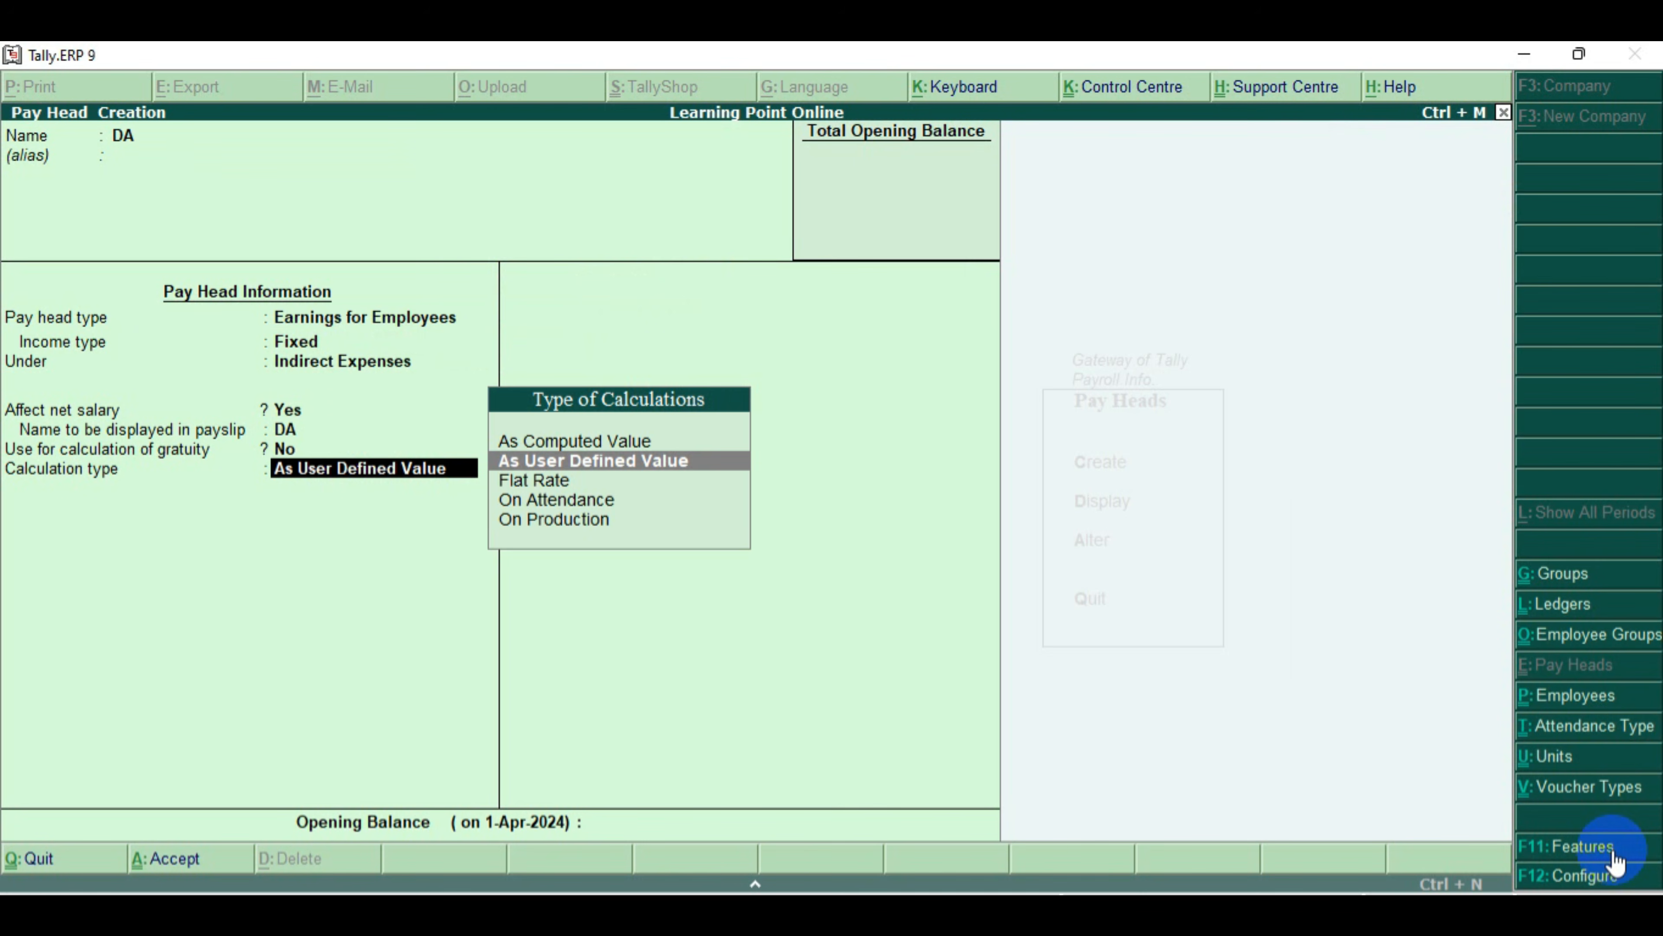
Set DA's calculation type to As Computed Value, with calculation period Months and rounding method Not Applicable
{"action": "key", "text": "Up"}
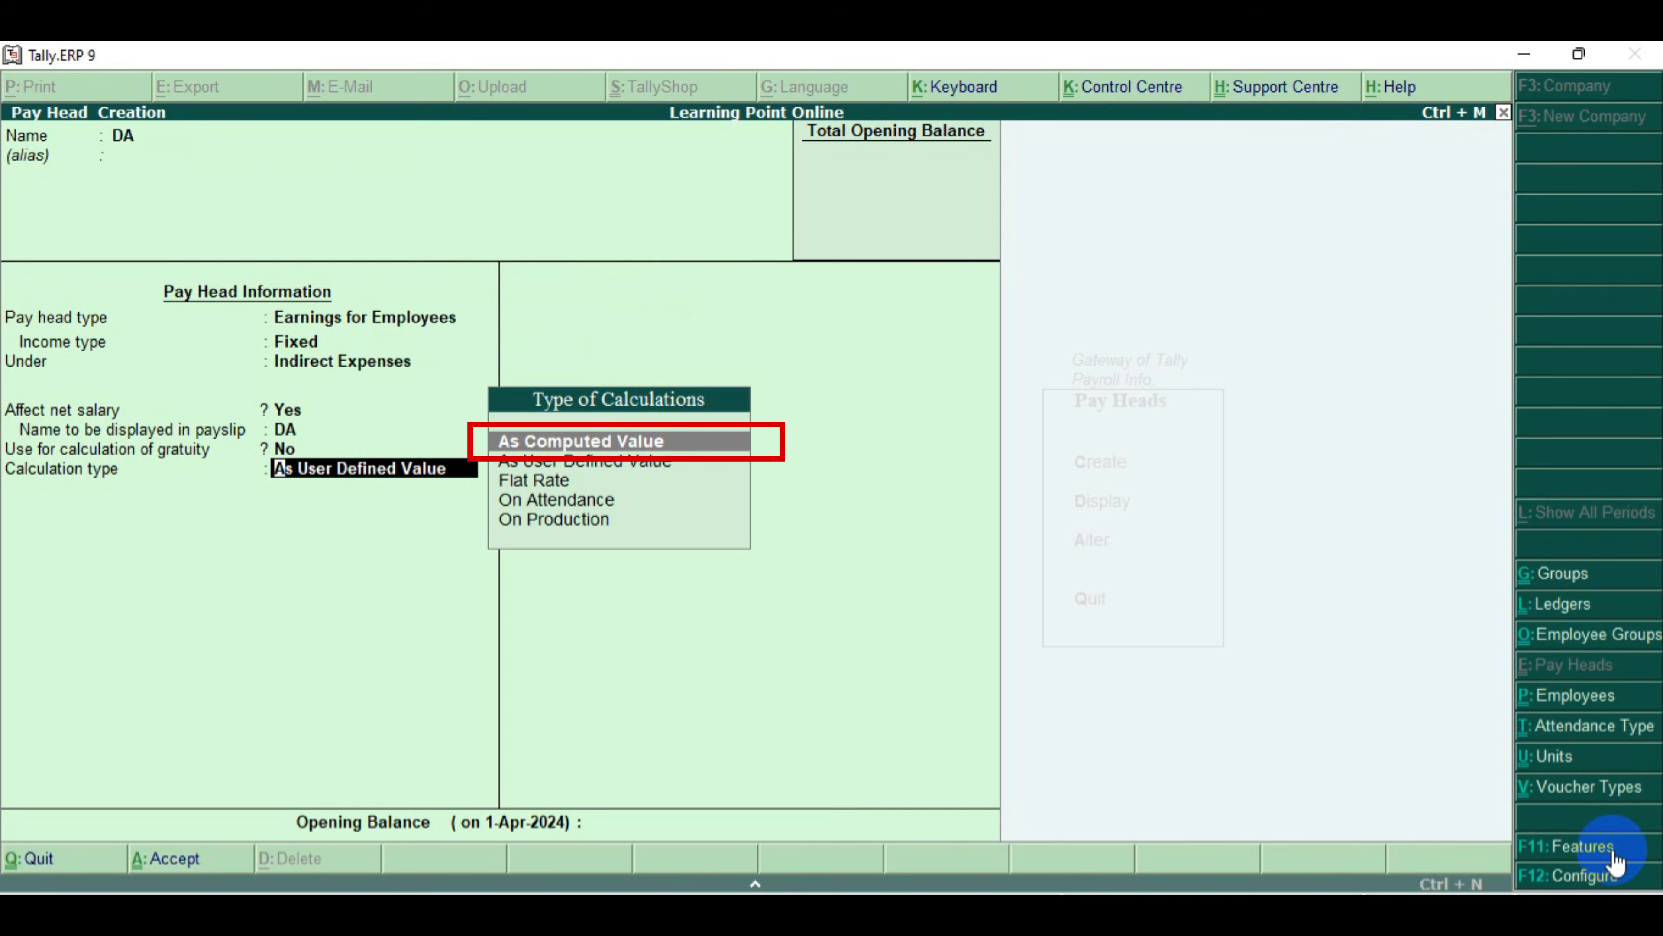
{"action": "key", "text": "Return"}
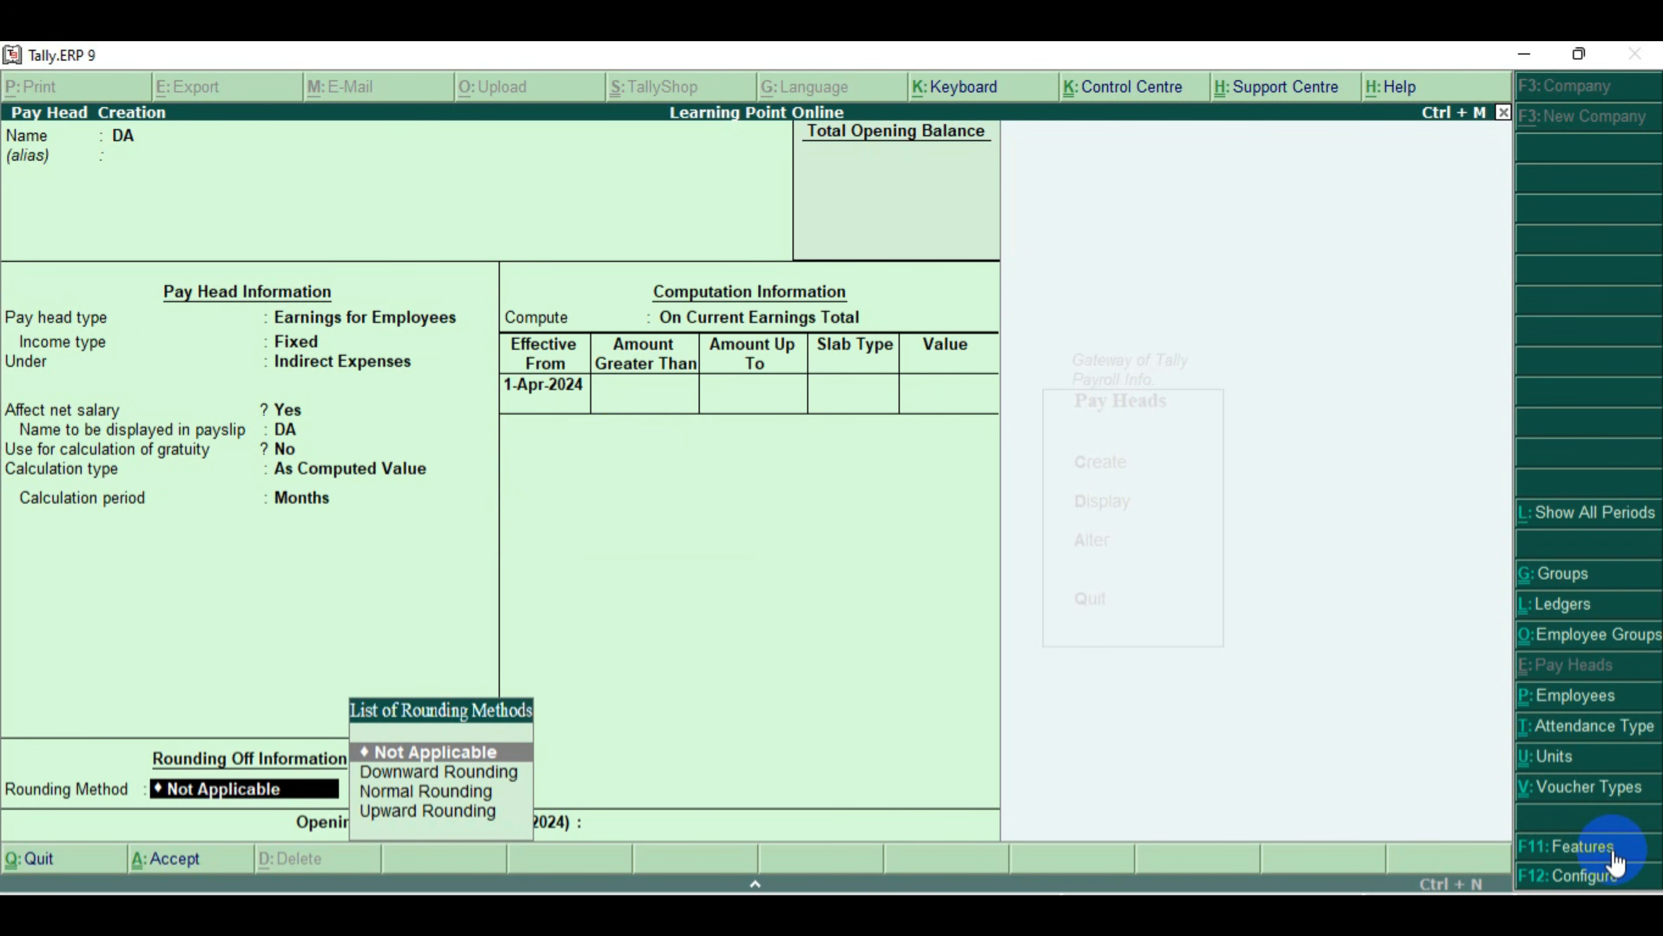
{"action": "key", "text": "Return"}
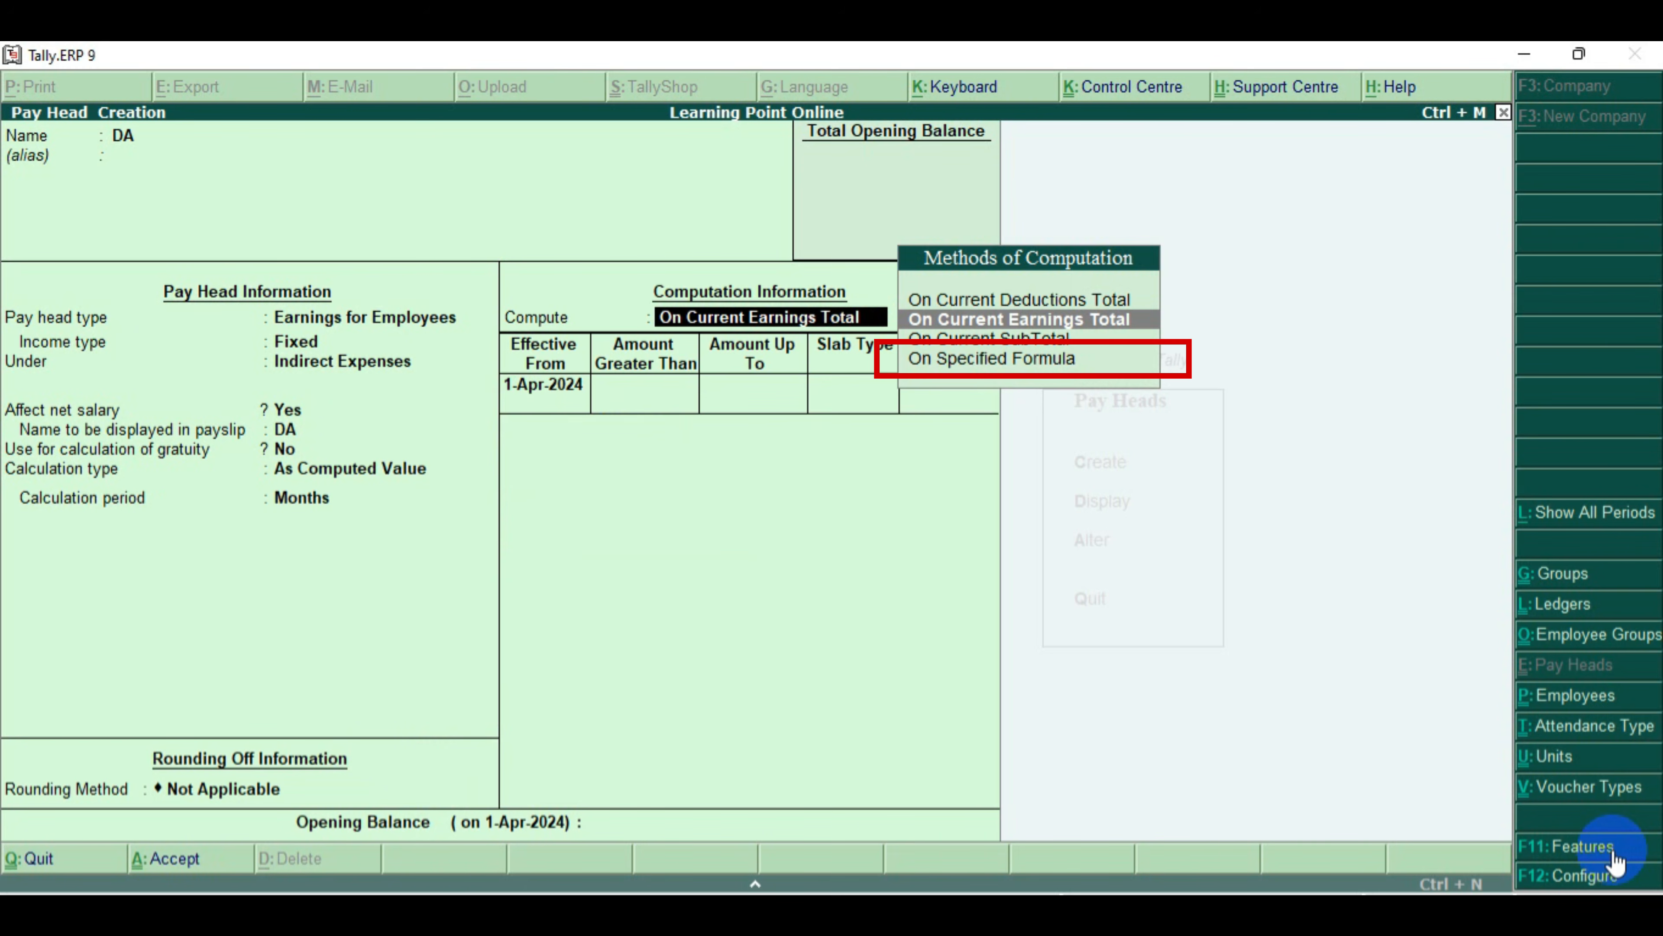
Compute DA on a specified formula that adds the Basic Salary pay head
{"action": "key", "text": "Down"}
{"action": "key", "text": "Down"}
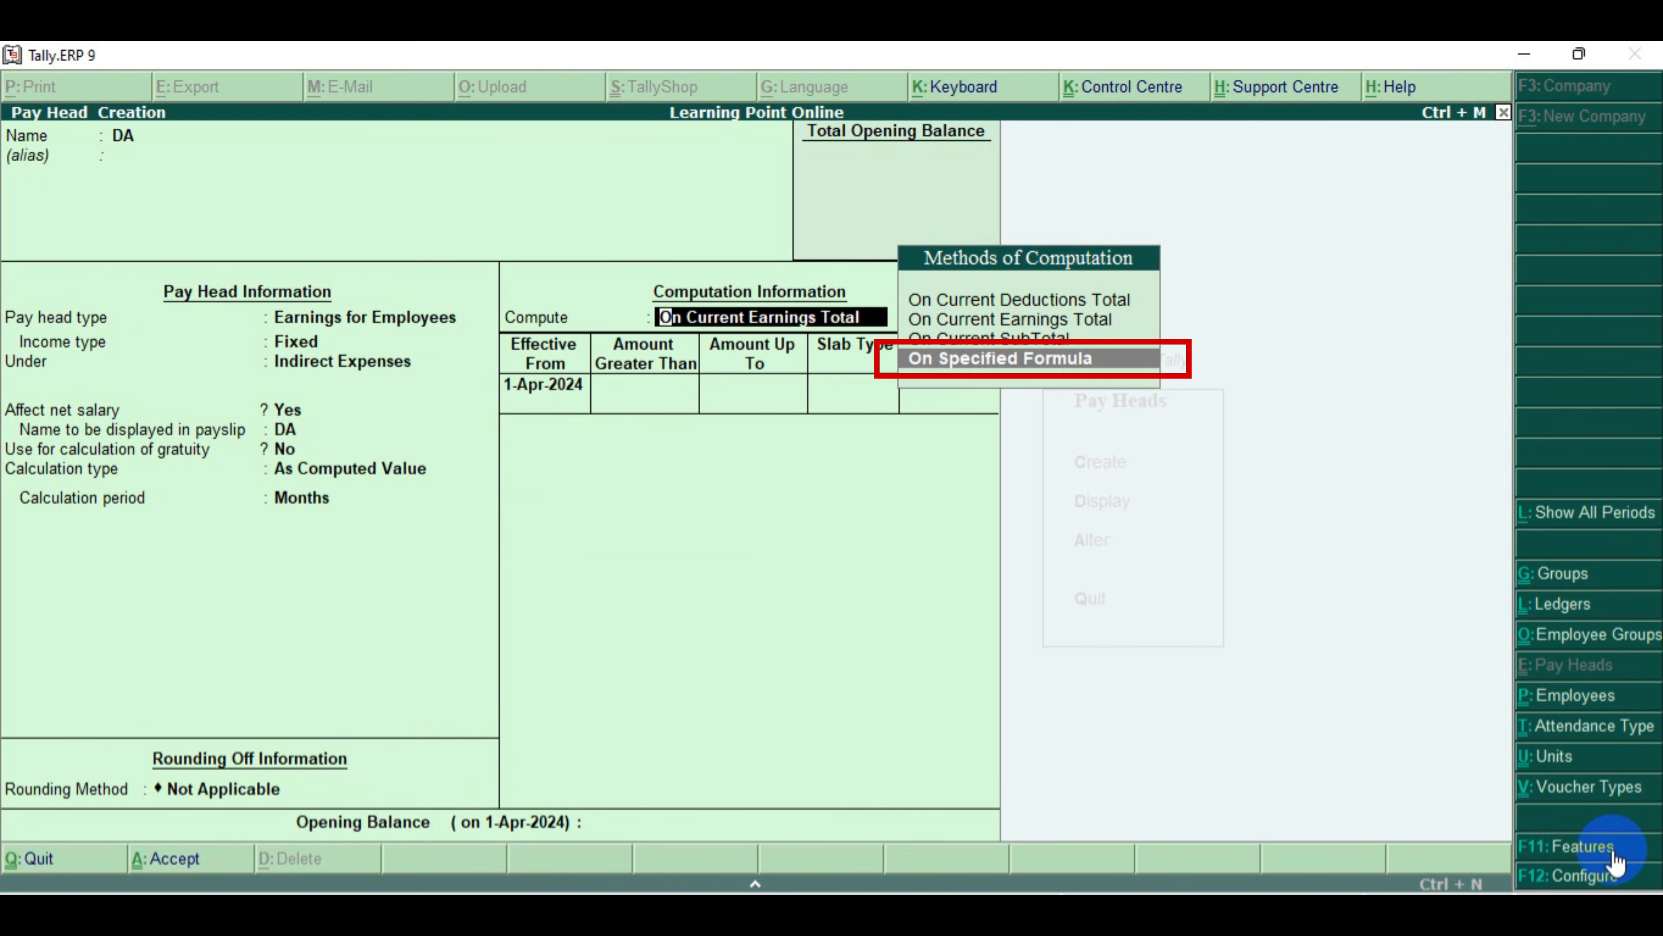
{"action": "key", "text": "Return"}
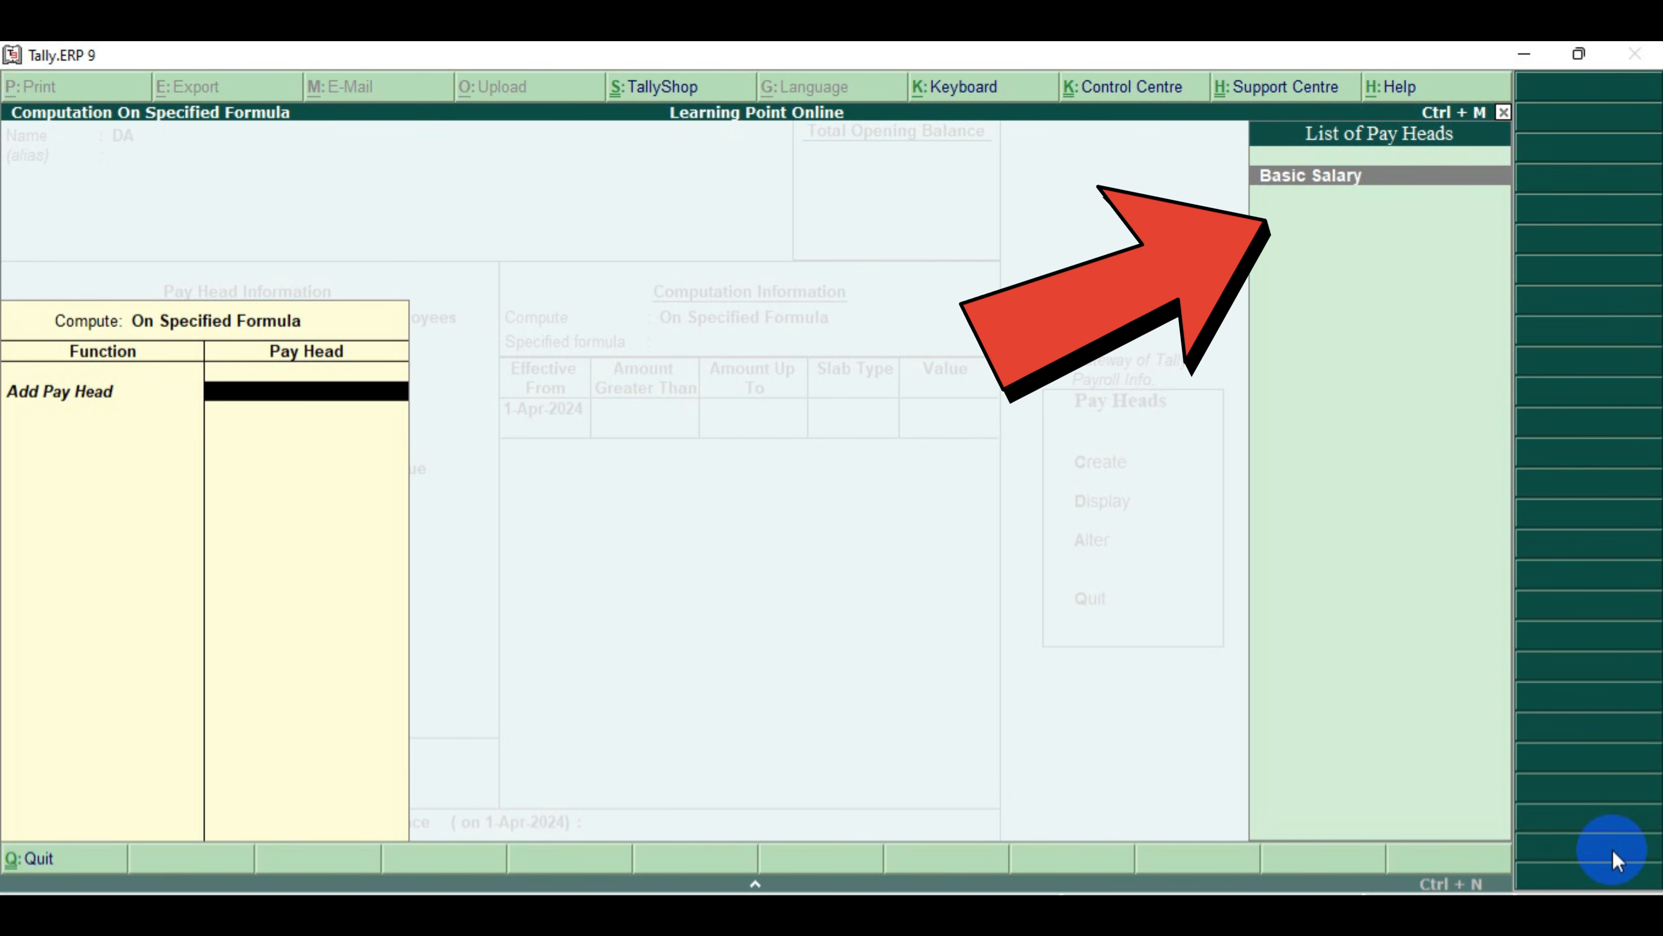
{"action": "key", "text": "Return"}
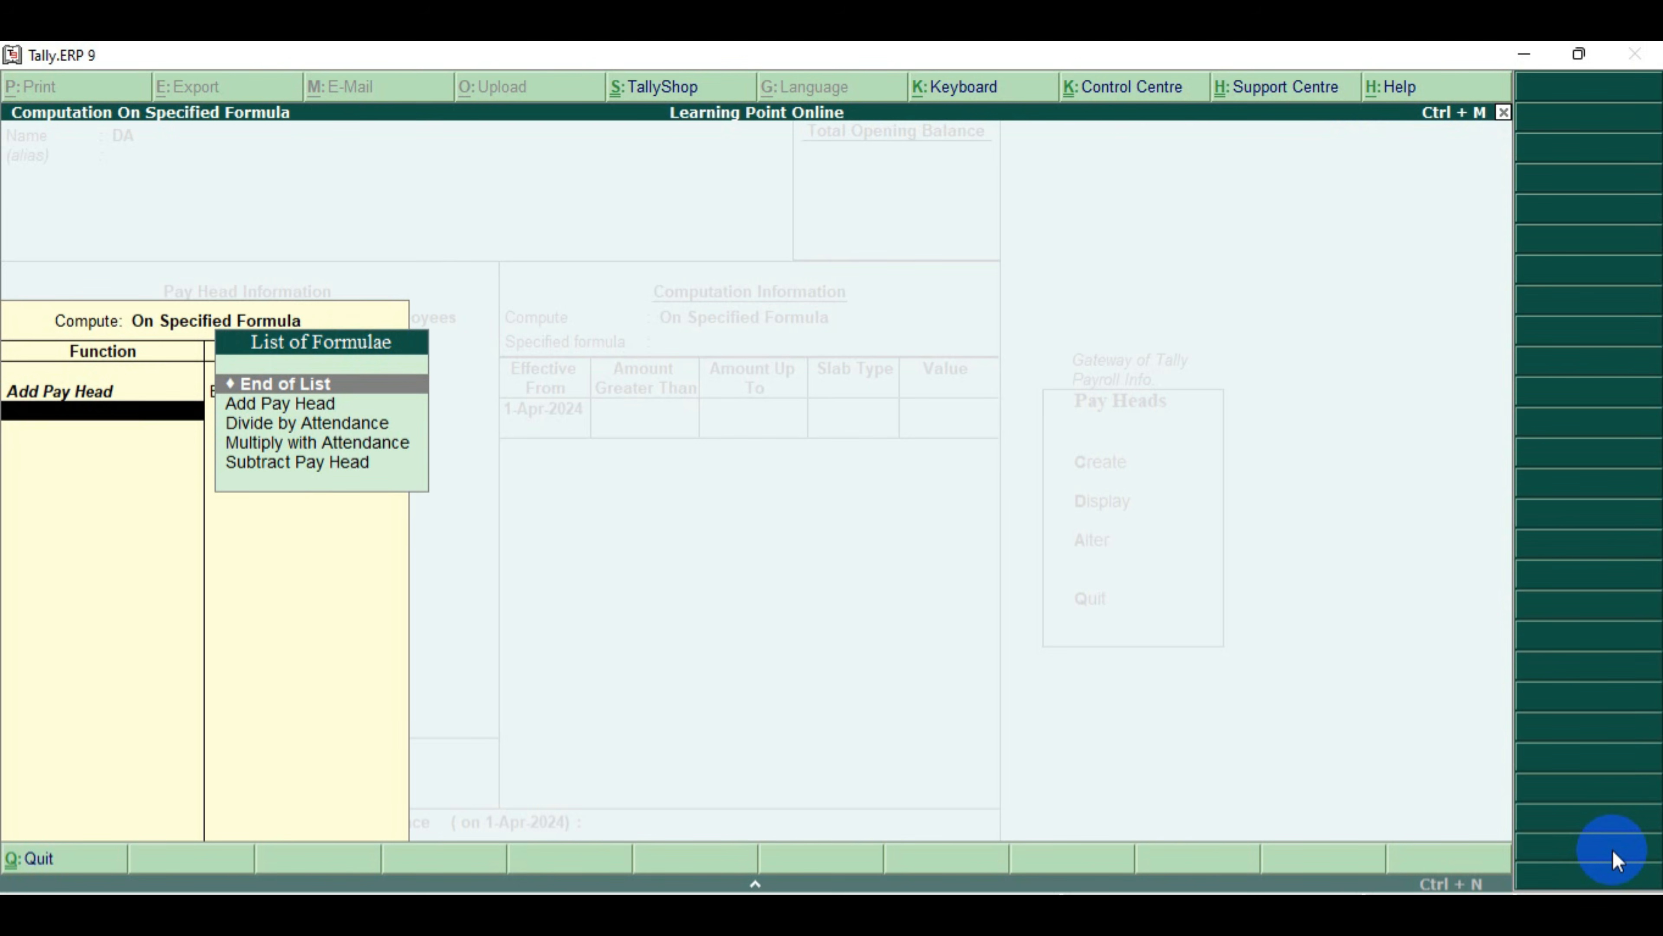
{"action": "key", "text": "Return"}
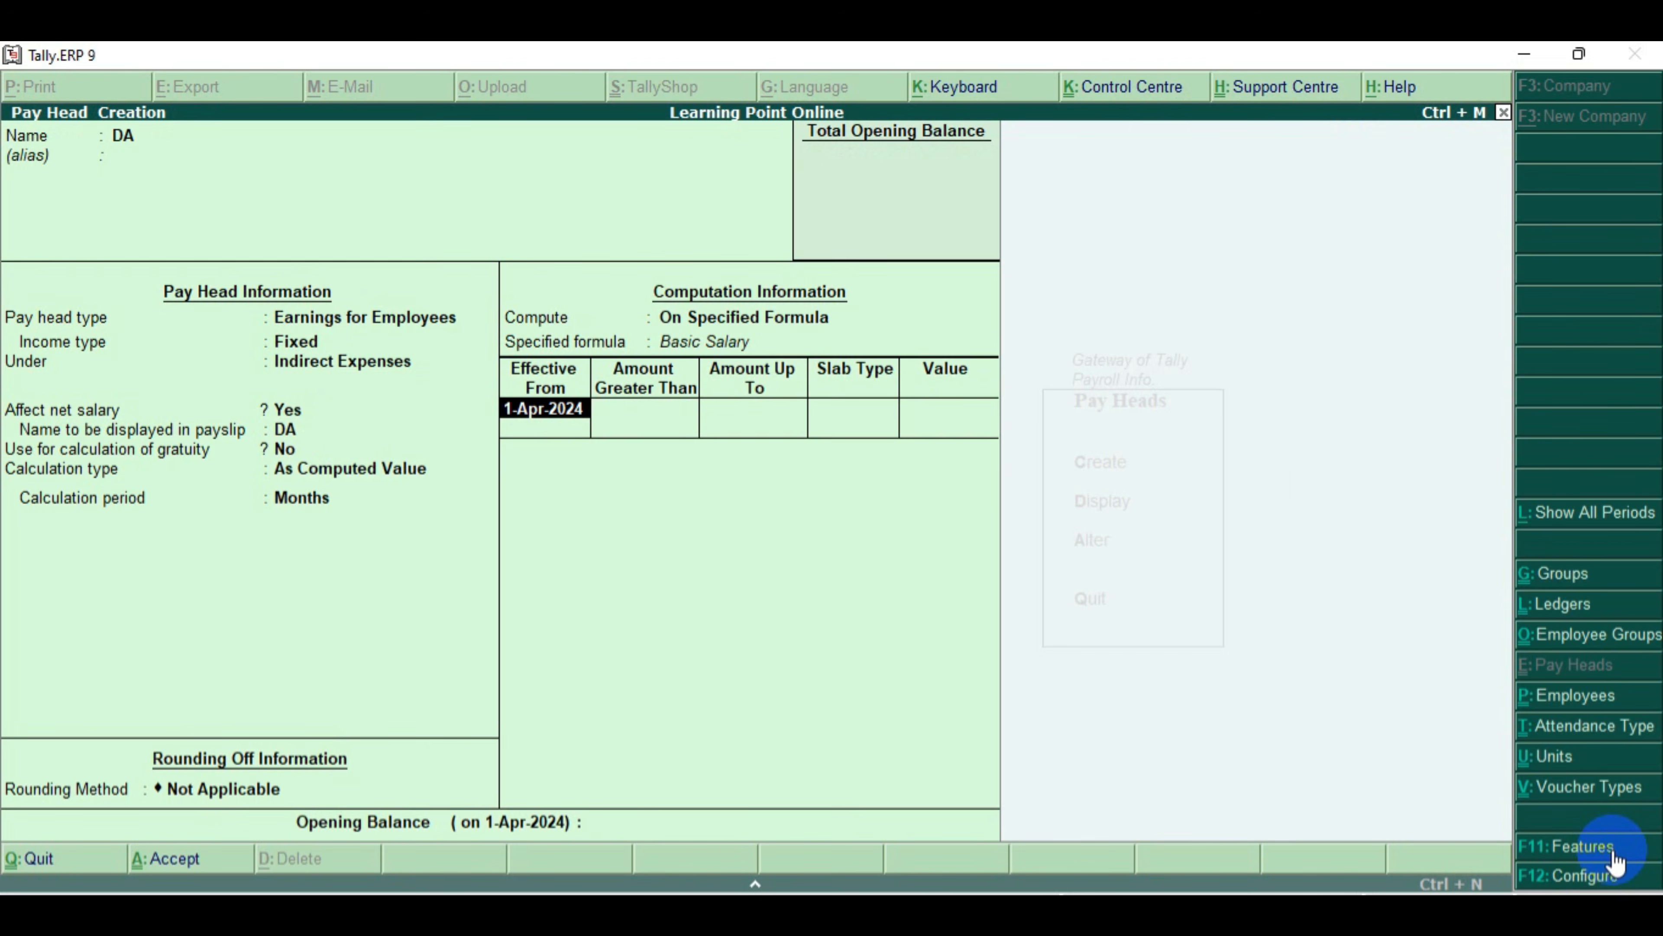
Give DA a Percentage slab of 20% effective from 1-Apr-2024 and save the pay head
{"action": "key", "text": "Return"}
{"action": "key", "text": "Return"}
{"action": "key", "text": "Return"}
{"action": "key", "text": "BackSpace"}
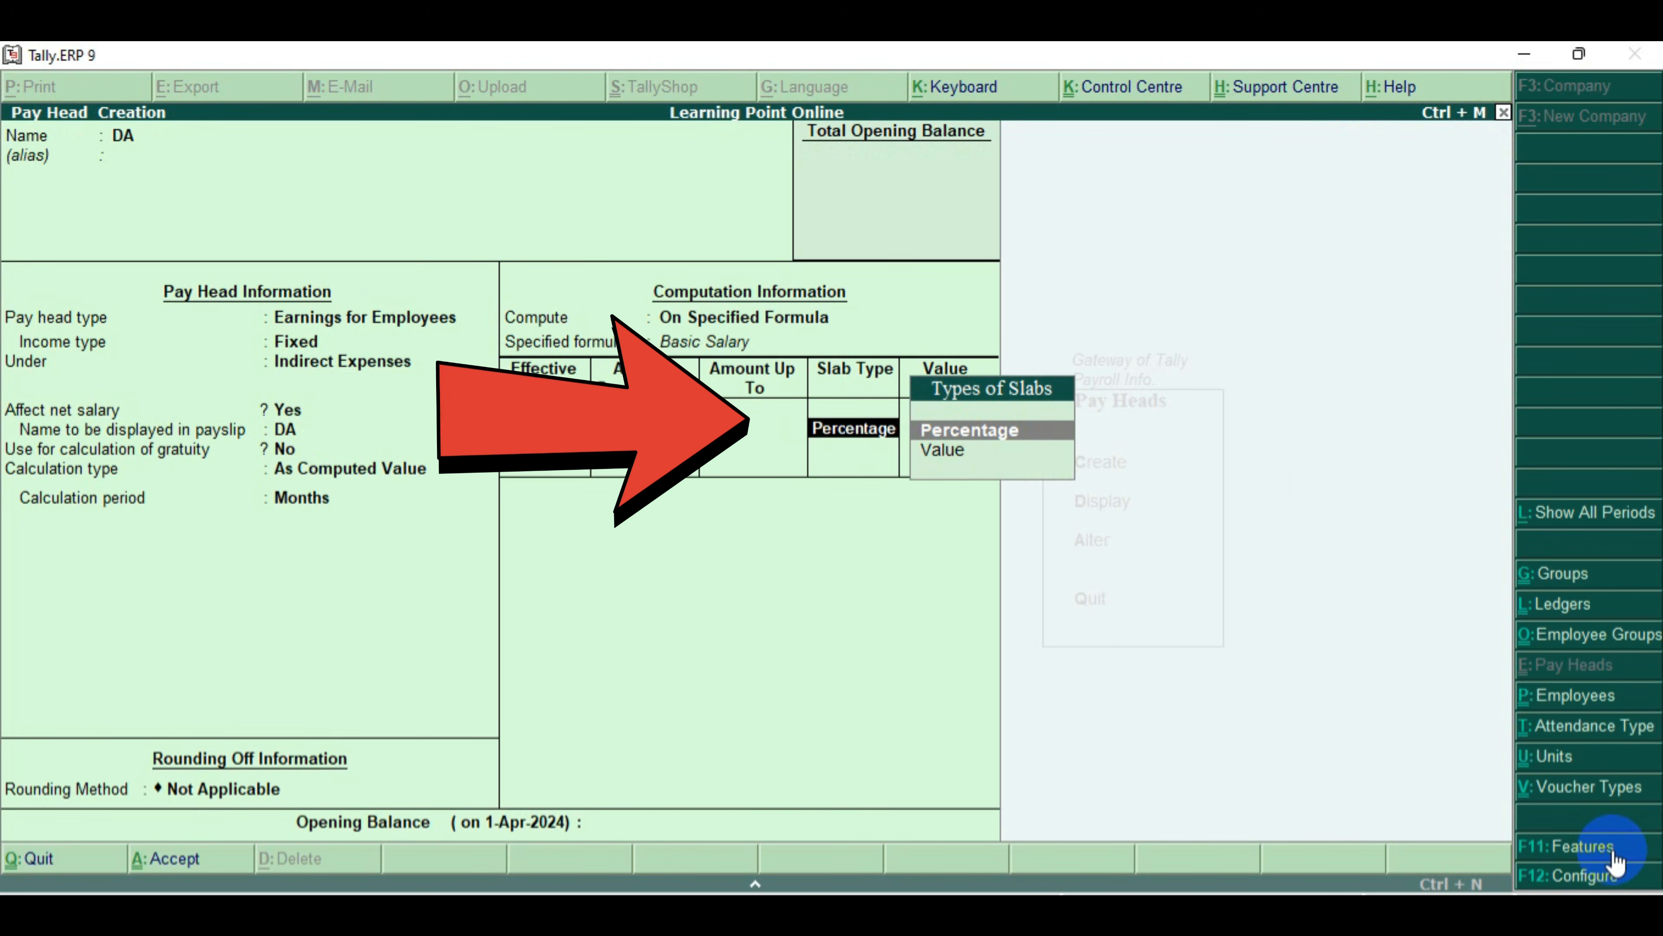
{"action": "key", "text": "Return"}
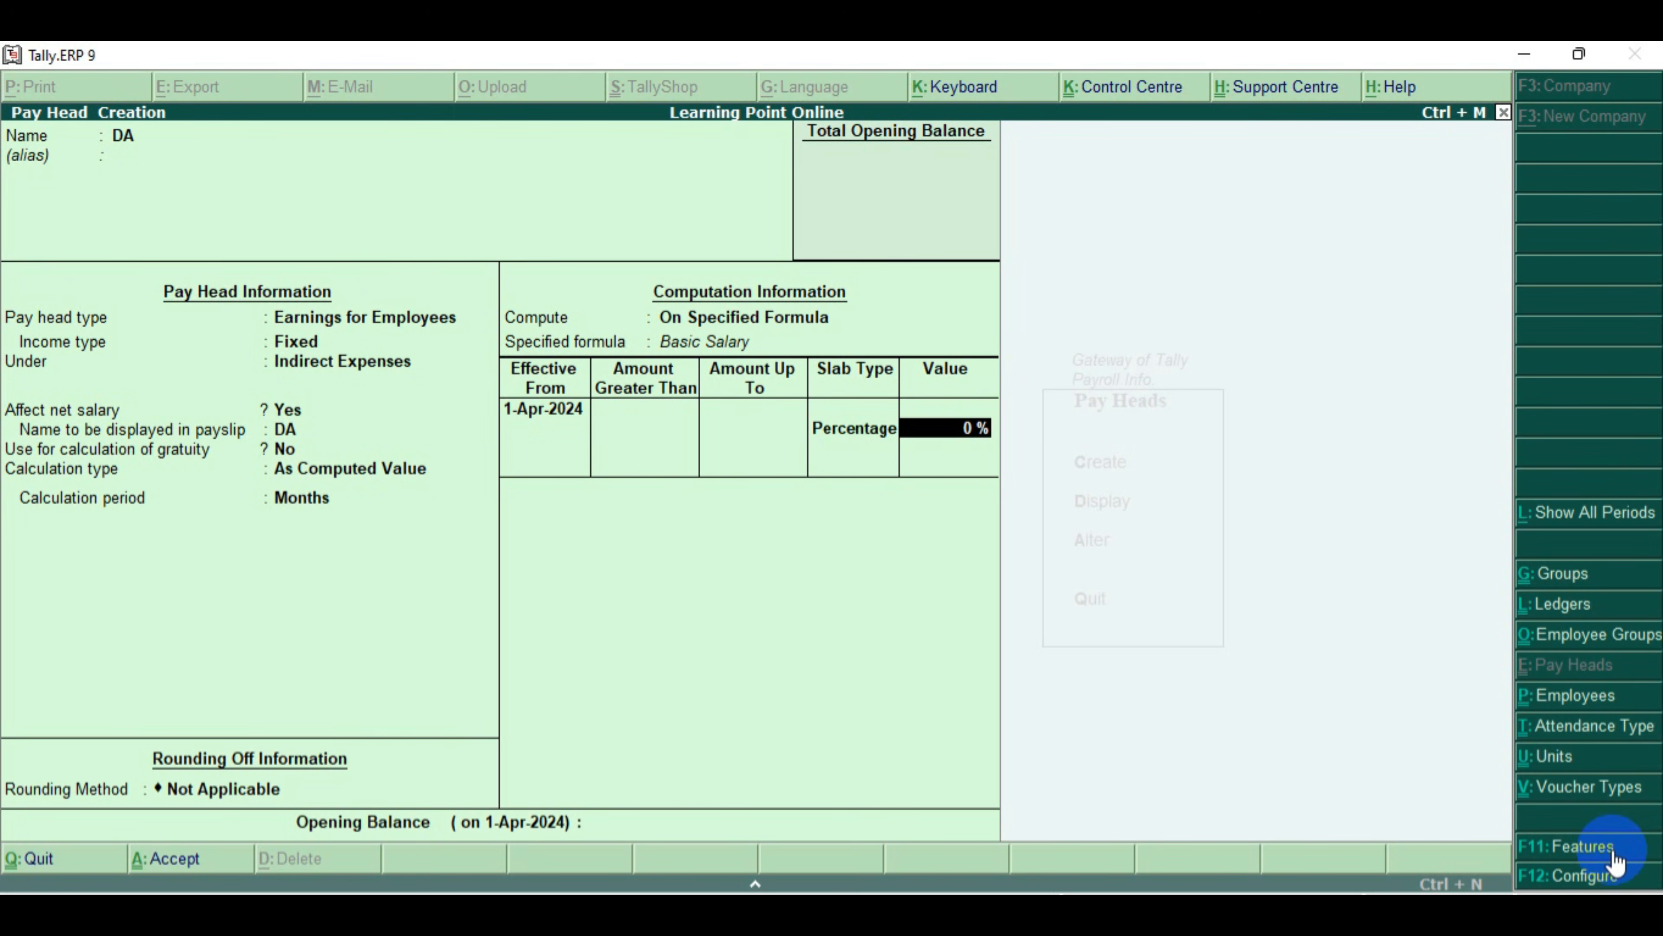
{"action": "type", "text": "20"}
{"action": "key", "text": "Return"}
{"action": "key", "text": "Return"}
{"action": "key", "text": "Return"}
{"action": "key", "text": "Return"}
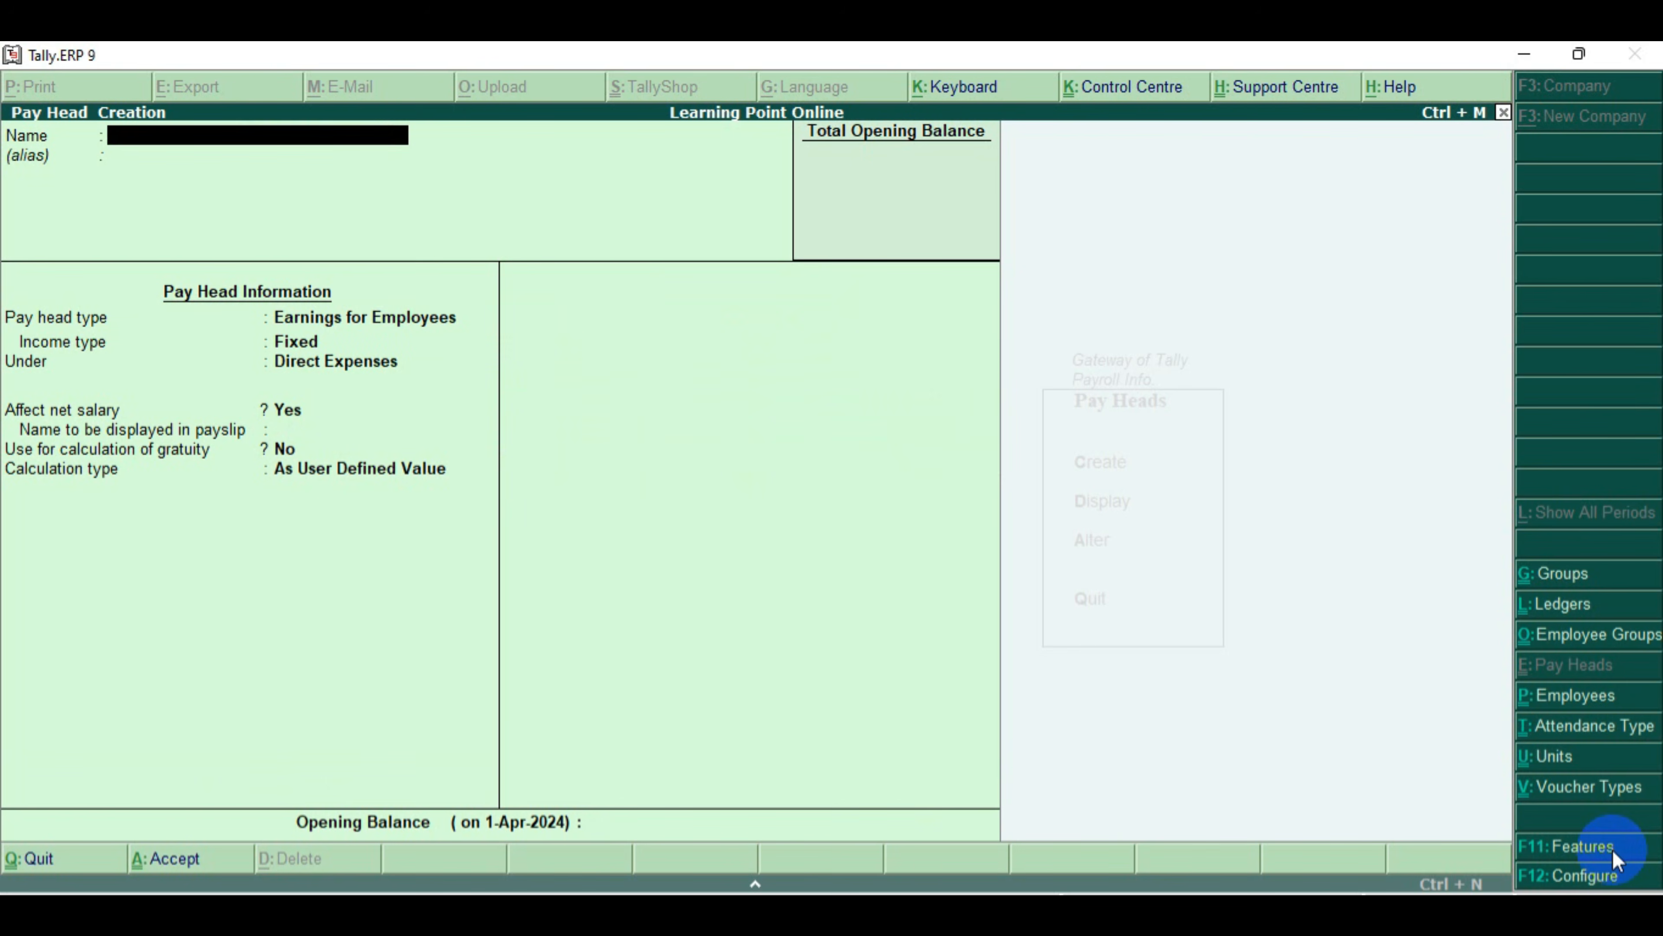
Start a new pay head named TA with pay head type Earnings for Employees and income type Fixed
{"action": "type", "text": "TA"}
{"action": "key", "text": "Return"}
{"action": "key", "text": "Return"}
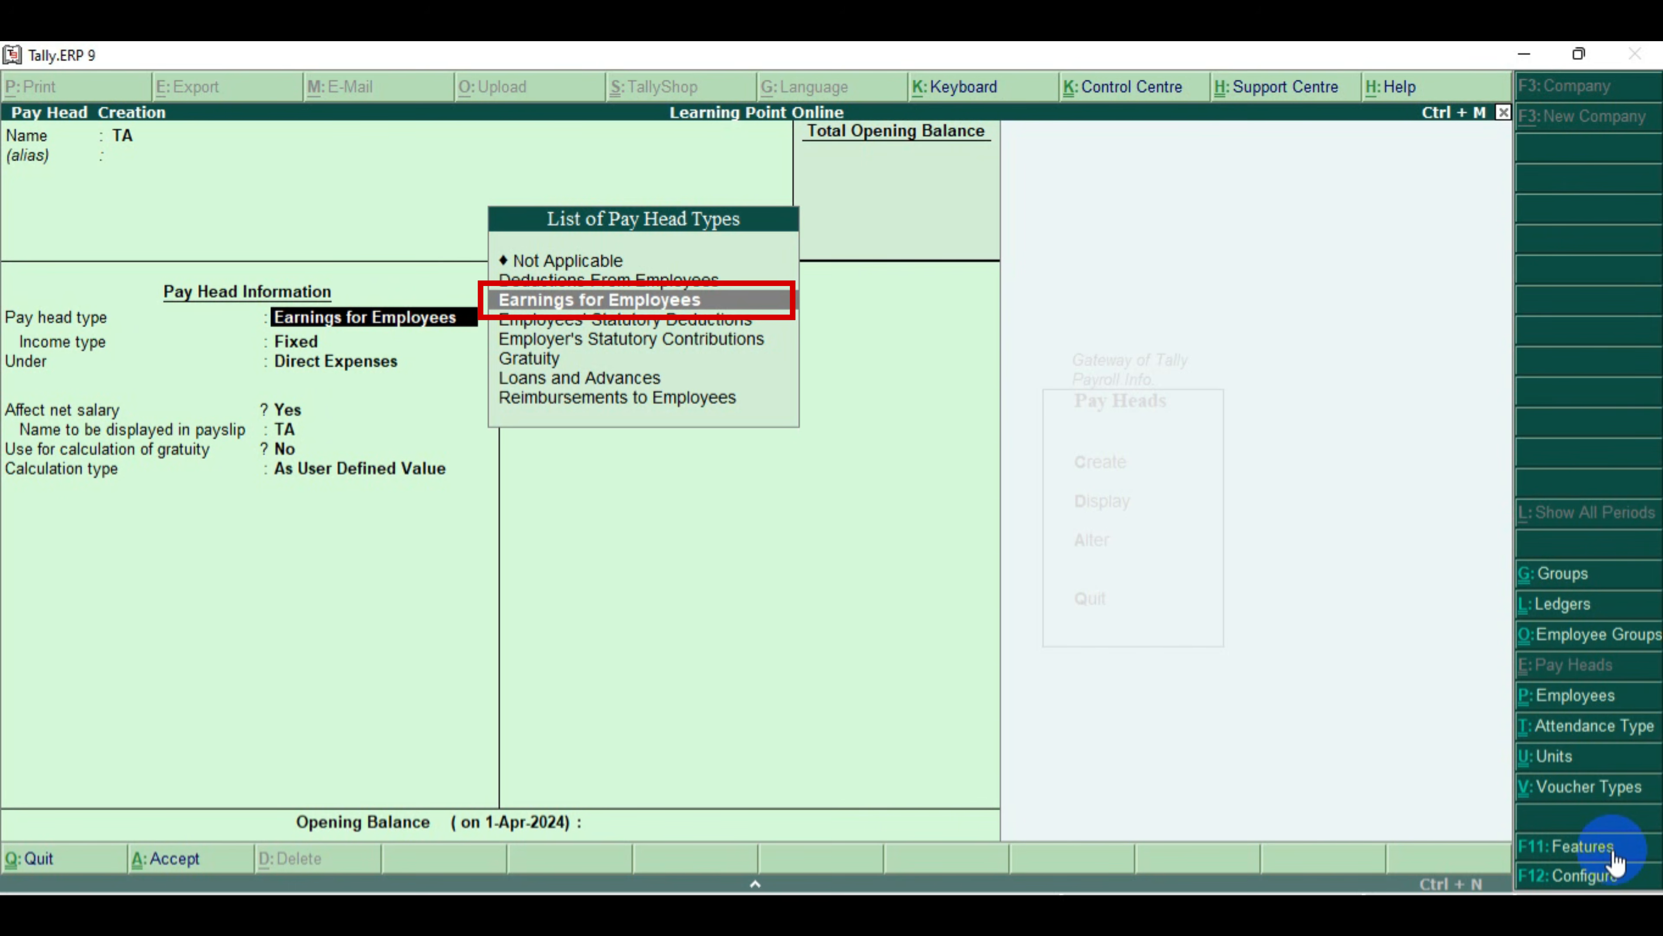
{"action": "key", "text": "Return"}
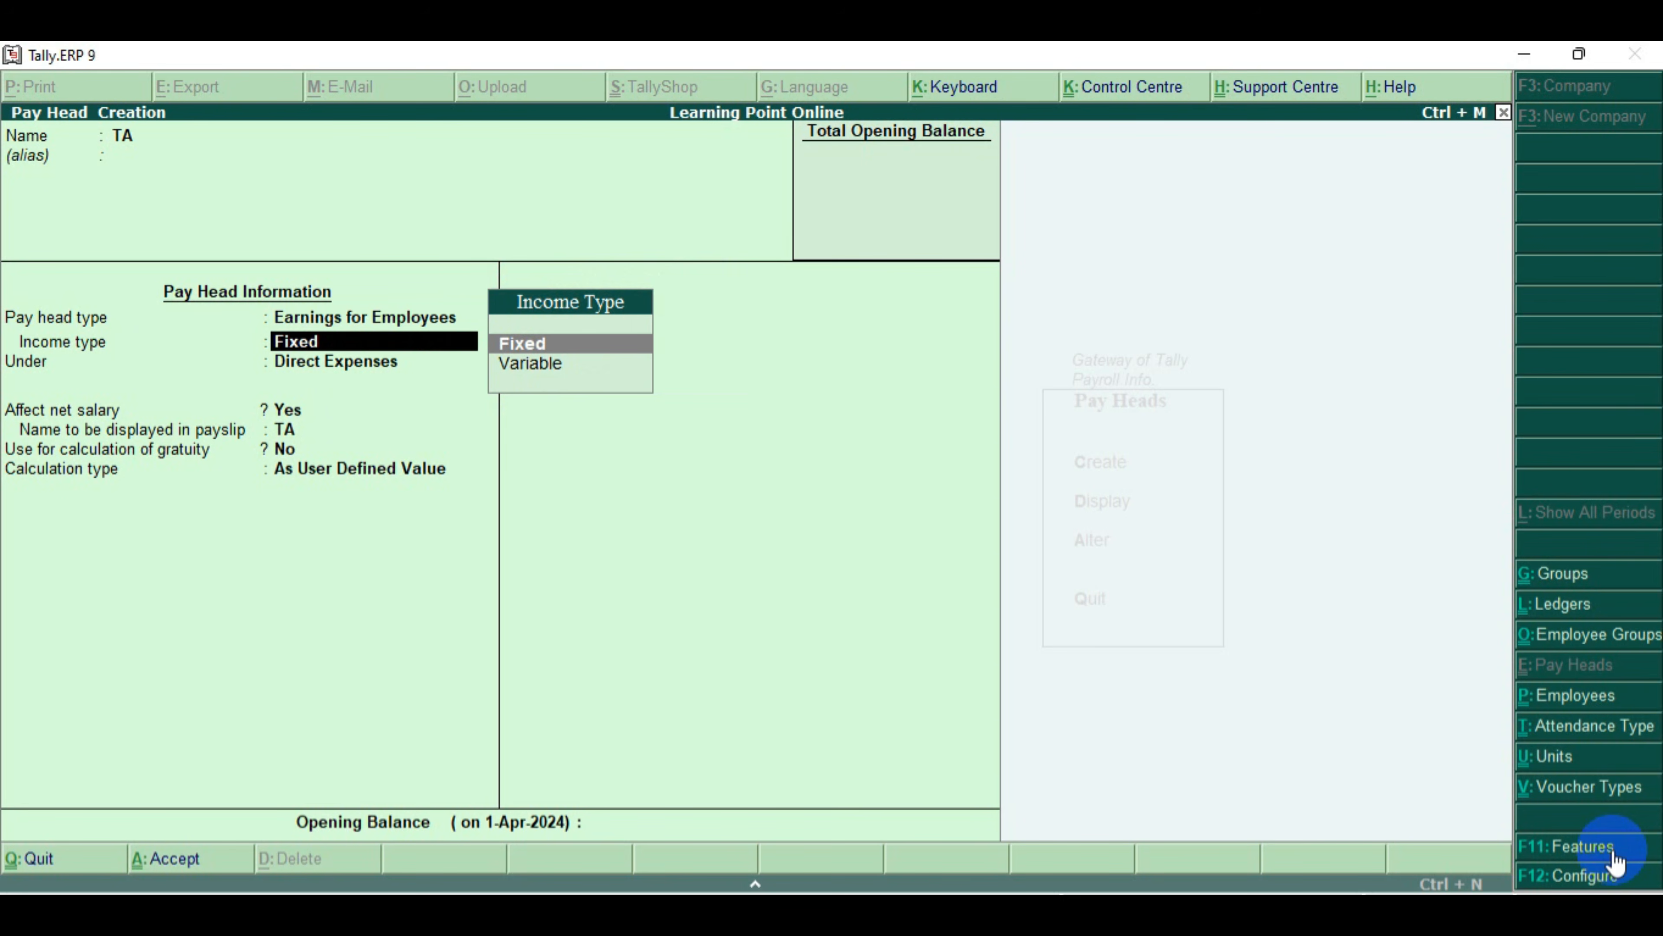
{"action": "key", "text": "Return"}
Place the TA pay head under Indirect Expenses, keeping its net salary, payslip name and gratuity settings
{"action": "key", "text": "Down"}
{"action": "key", "text": "Down"}
{"action": "key", "text": "Down"}
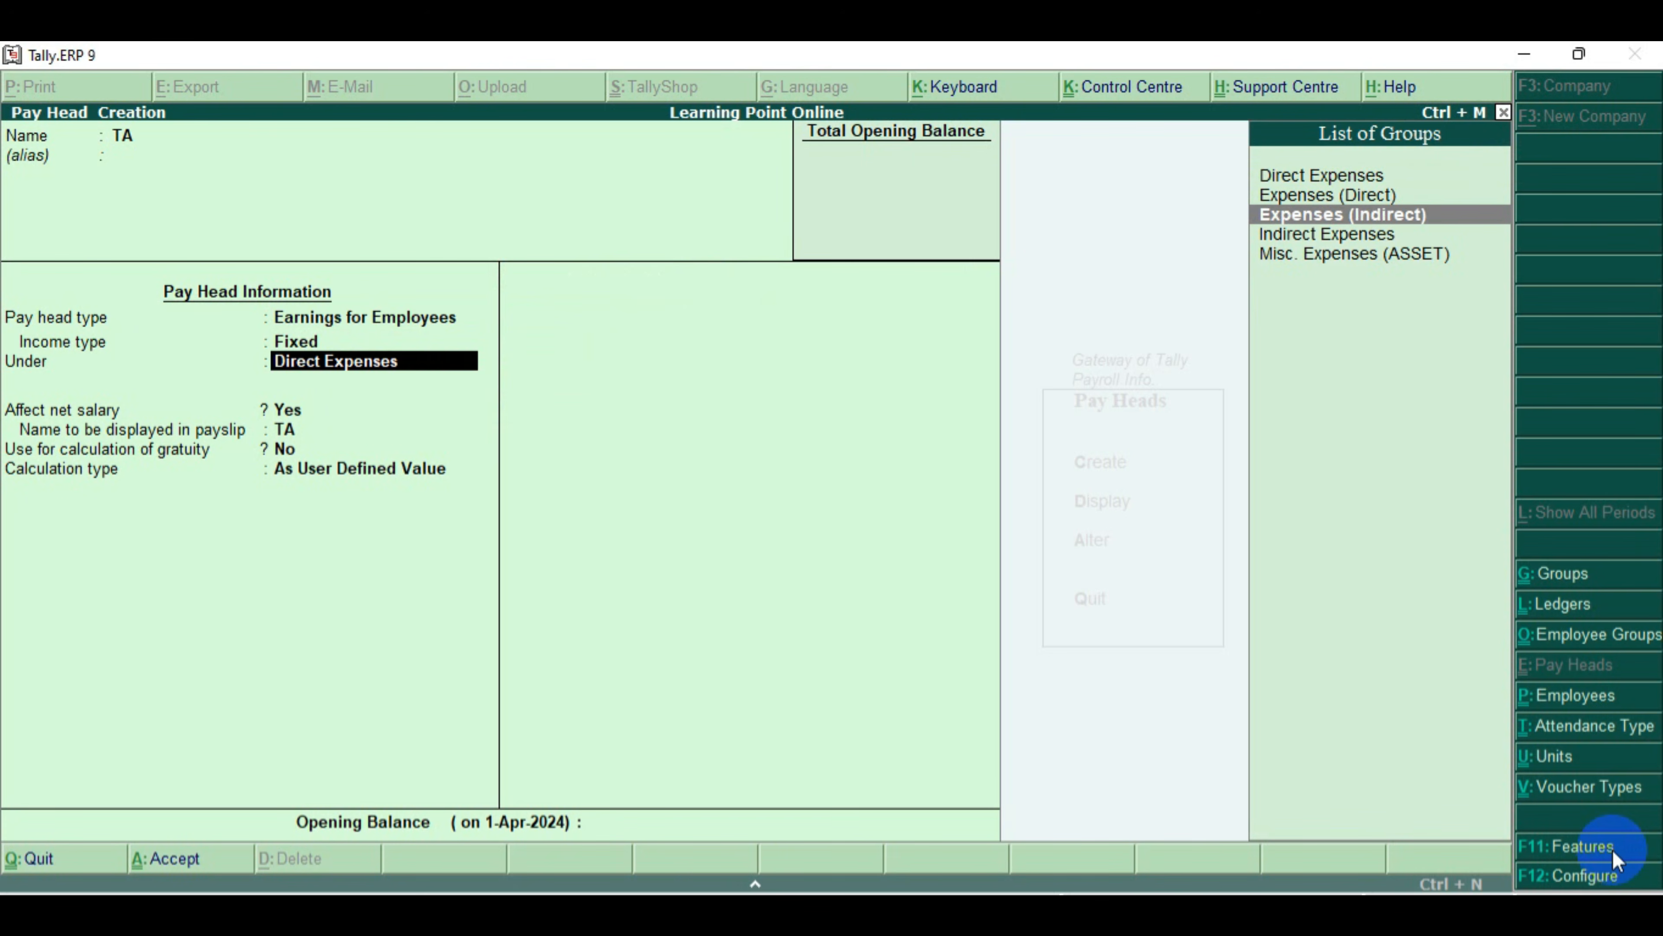
{"action": "key", "text": "Return"}
{"action": "key", "text": "Return"}
{"action": "key", "text": "Return"}
{"action": "key", "text": "Return"}
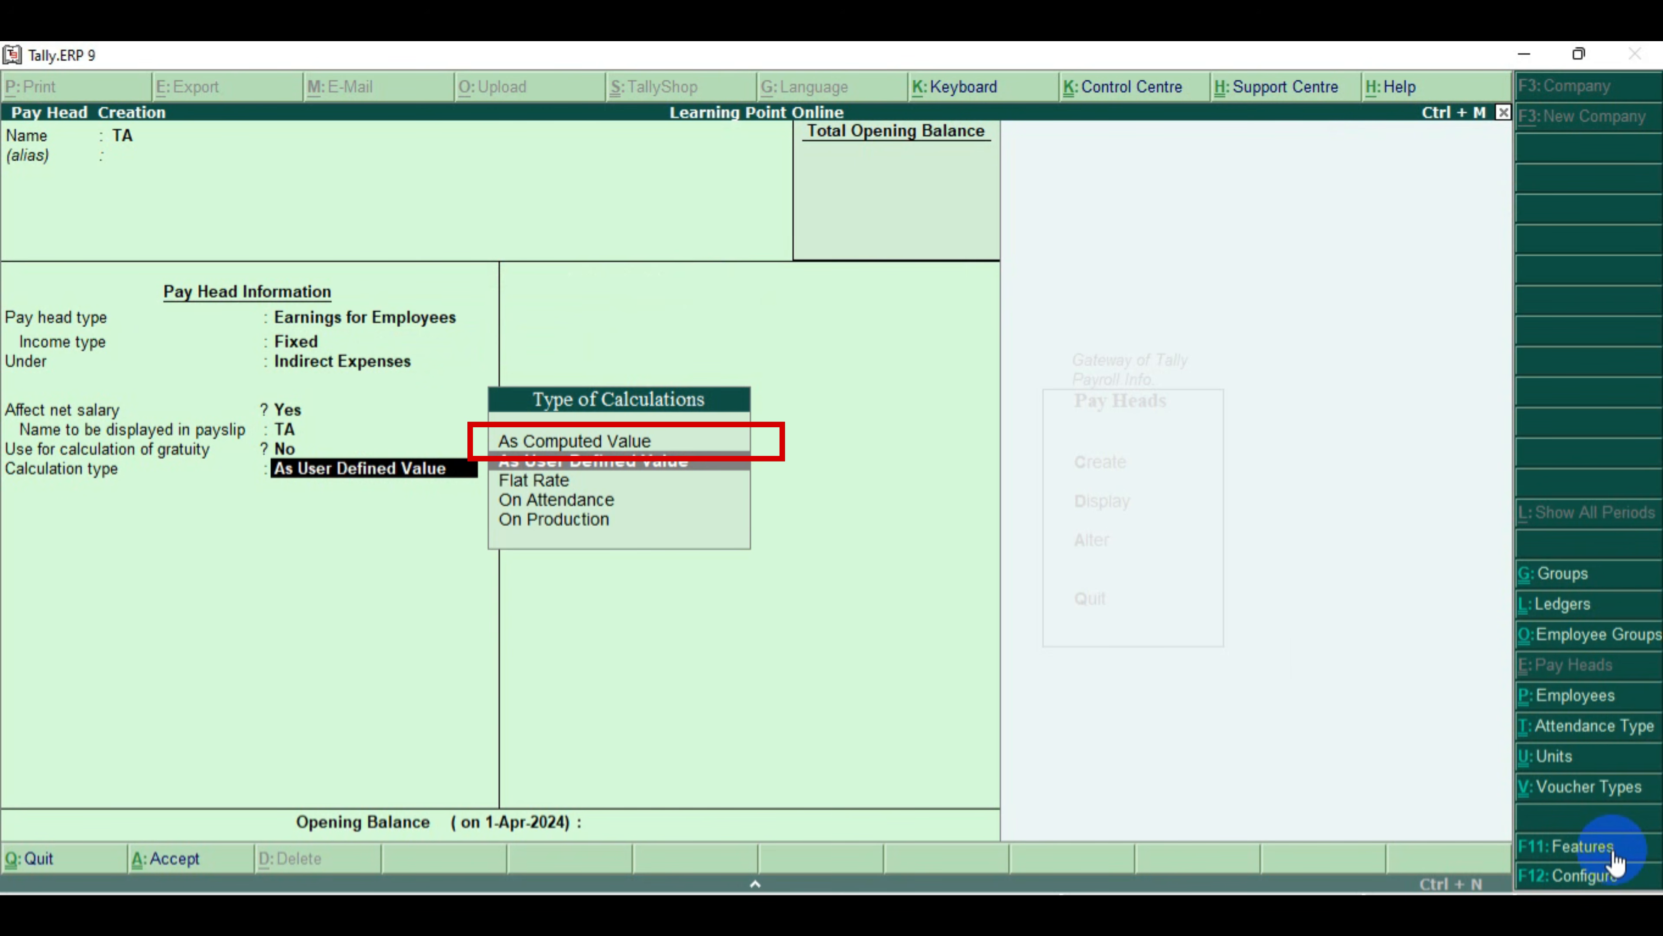
Set TA's calculation type to As Computed Value, with calculation period Months and rounding method Not Applicable
{"action": "key", "text": "Up"}
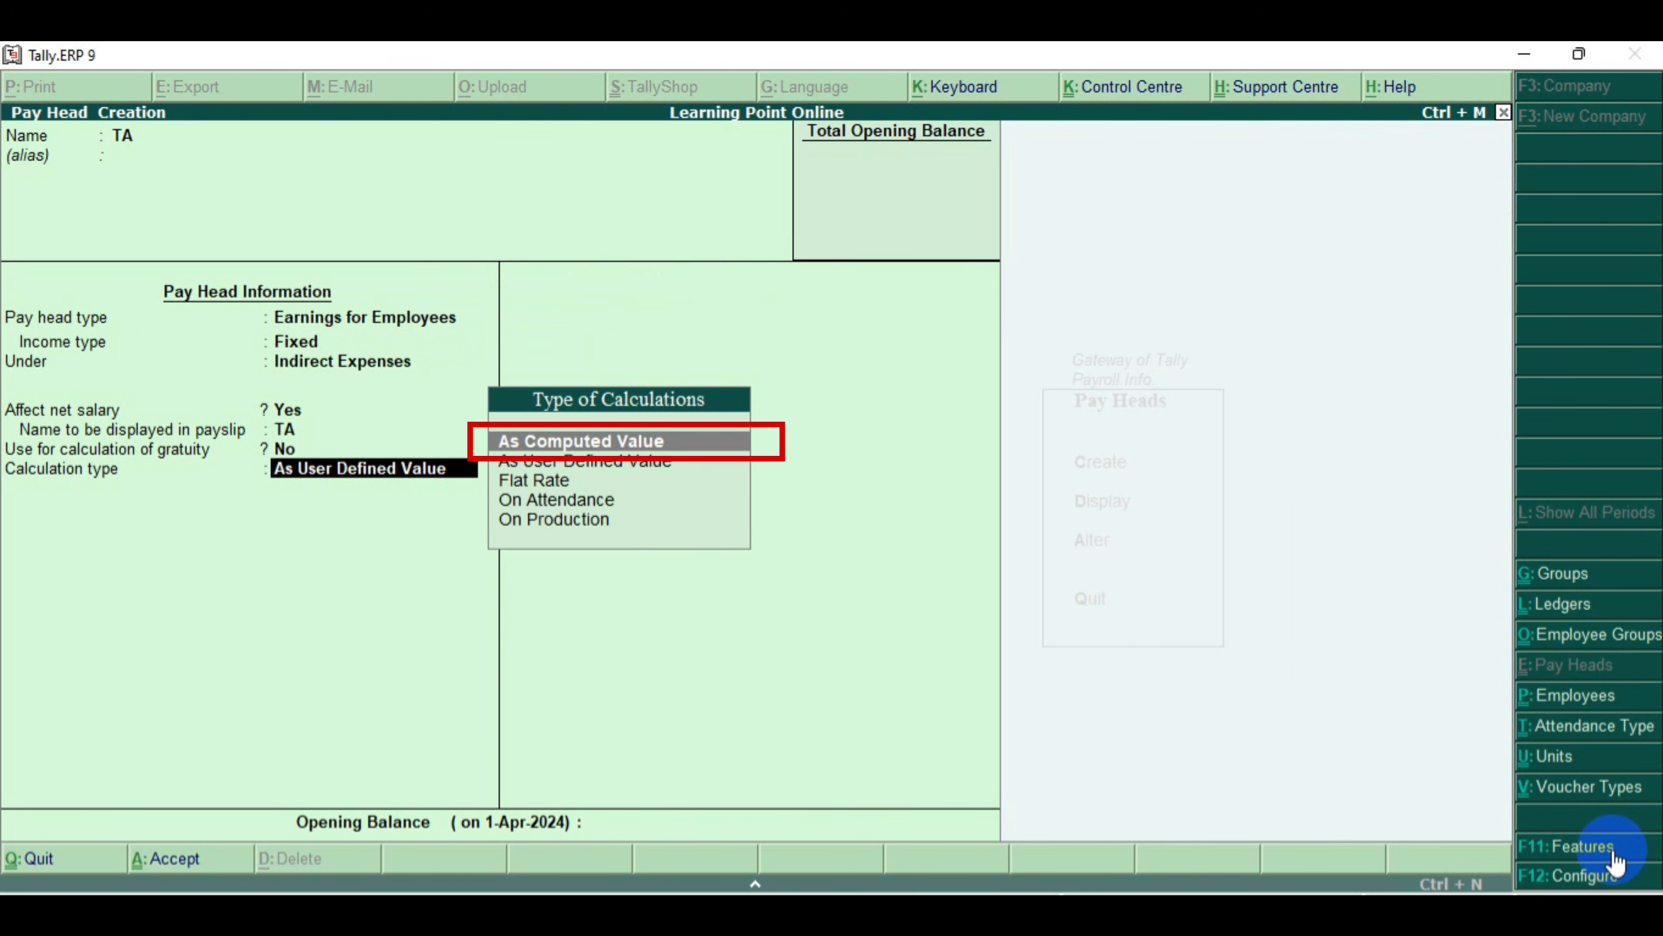
{"action": "key", "text": "Return"}
{"action": "key", "text": "Return"}
{"action": "key", "text": "Return"}
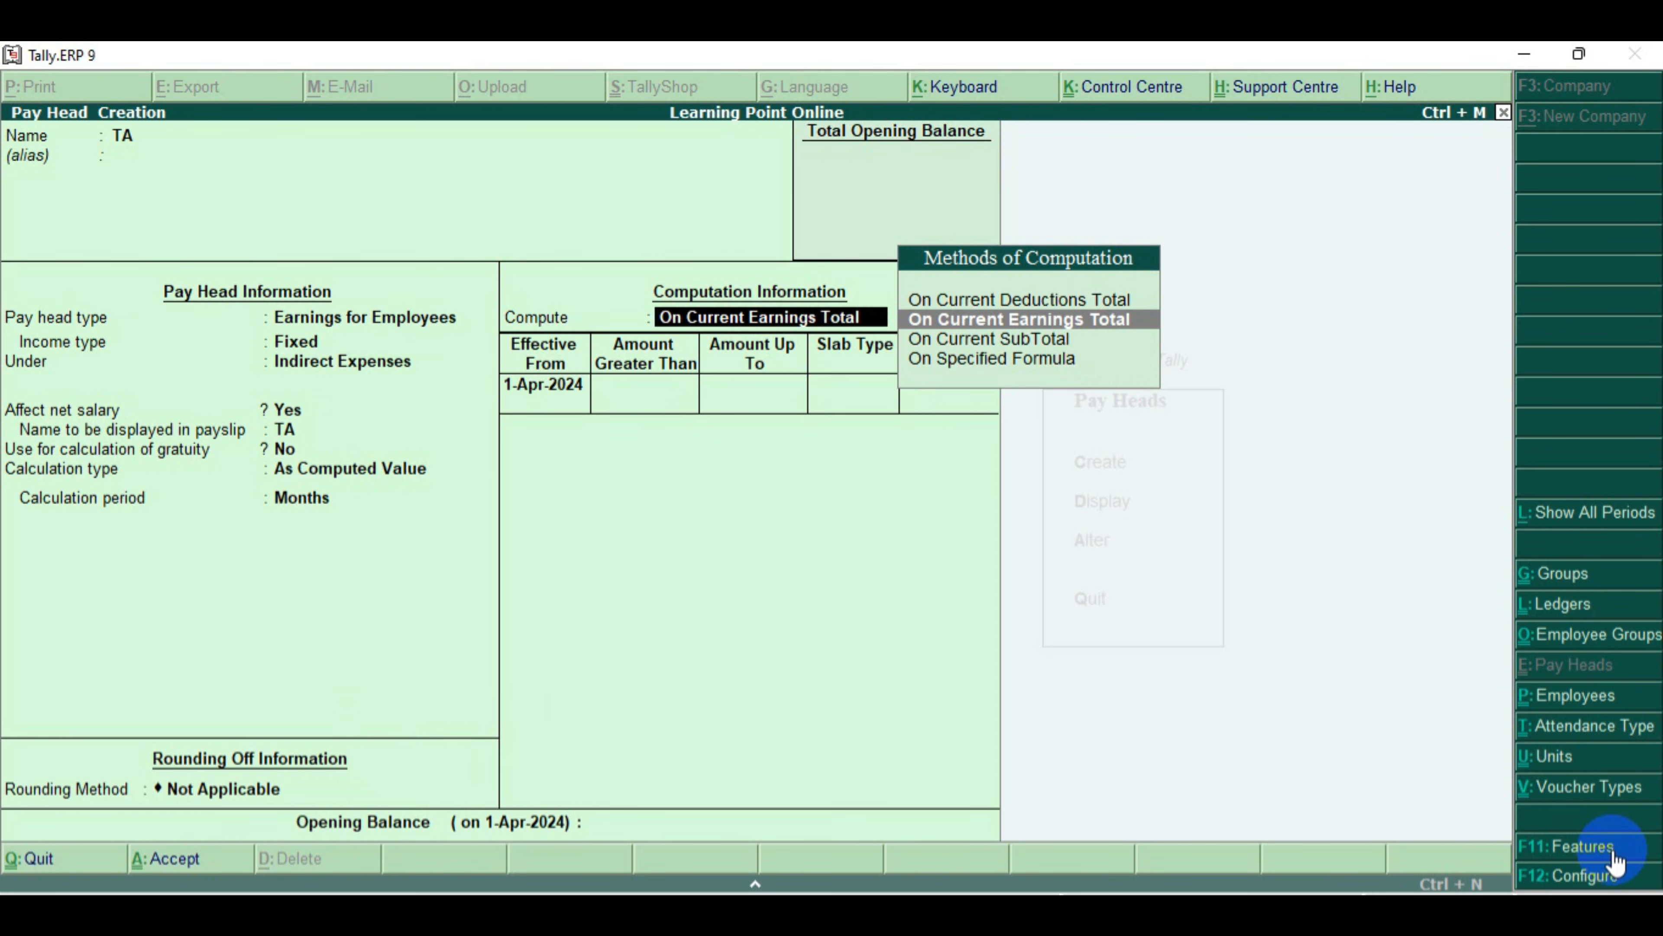
Compute TA on a specified formula that adds the Basic Salary pay head
{"action": "key", "text": "Down"}
{"action": "key", "text": "Down"}
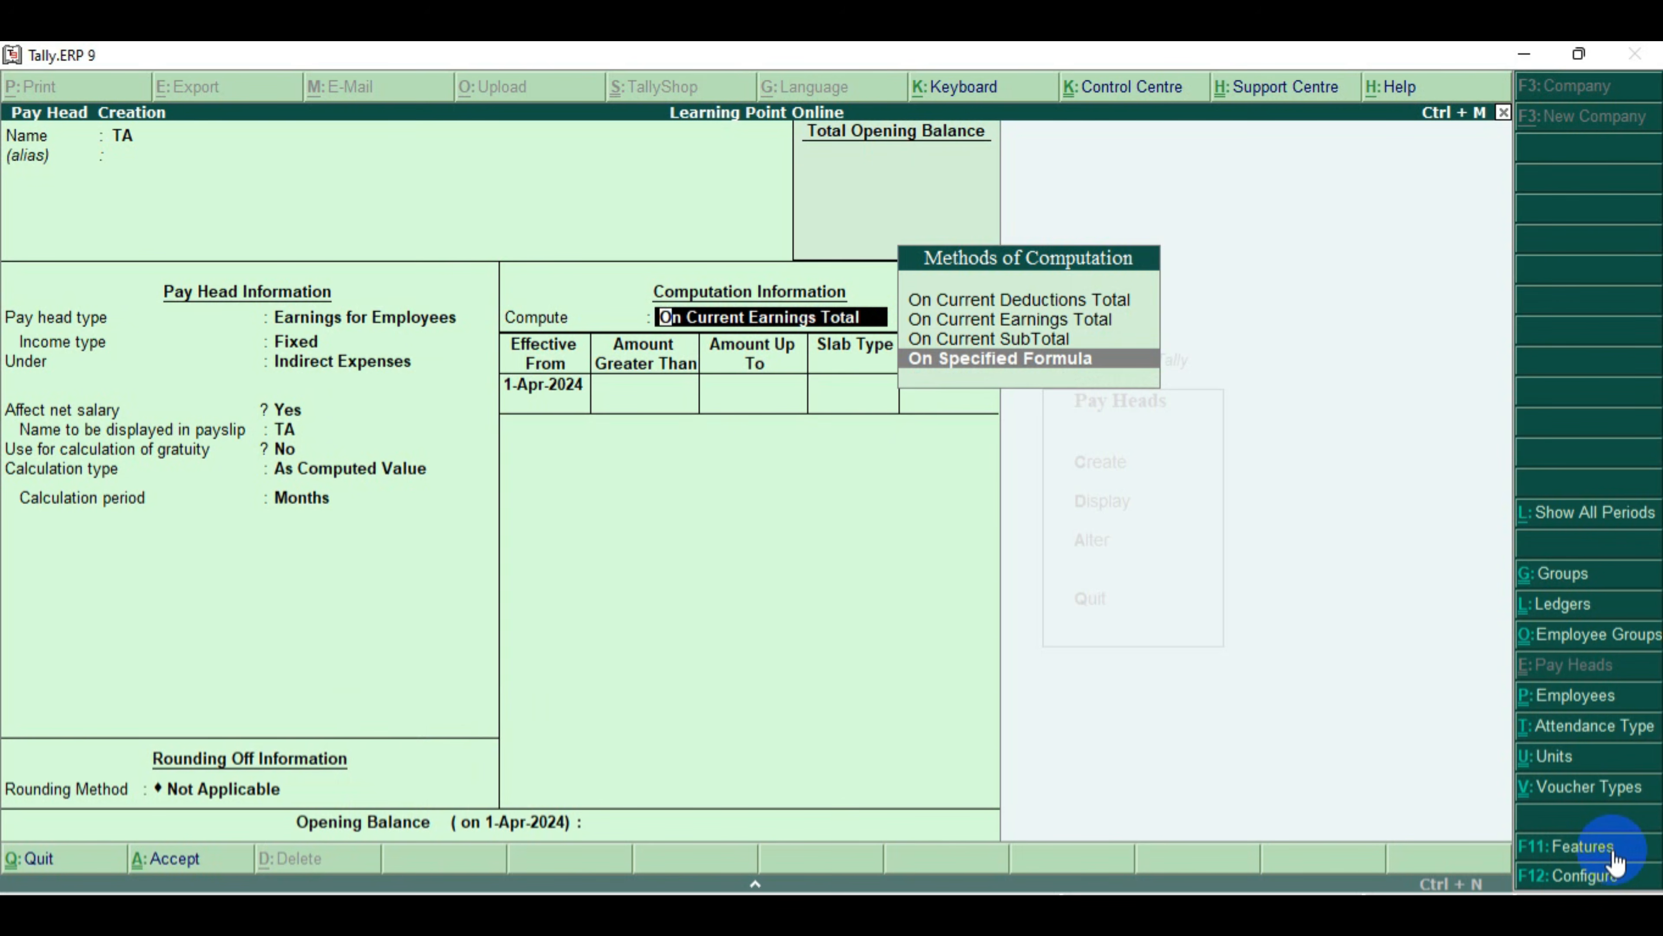
{"action": "key", "text": "Return"}
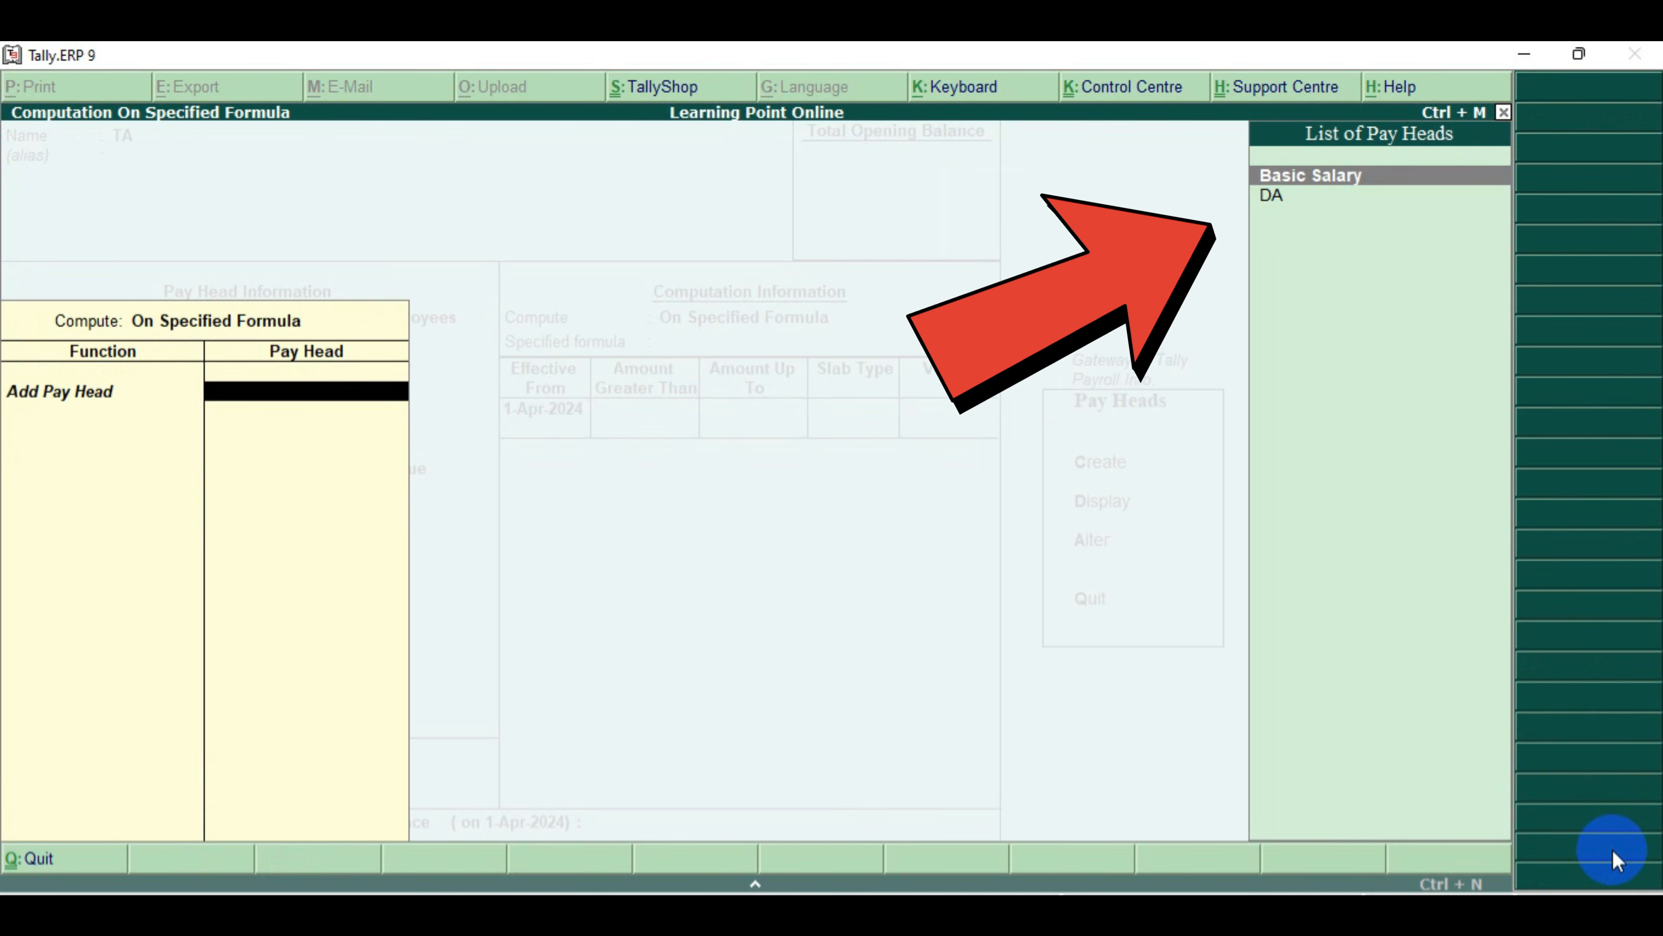
{"action": "key", "text": "Return"}
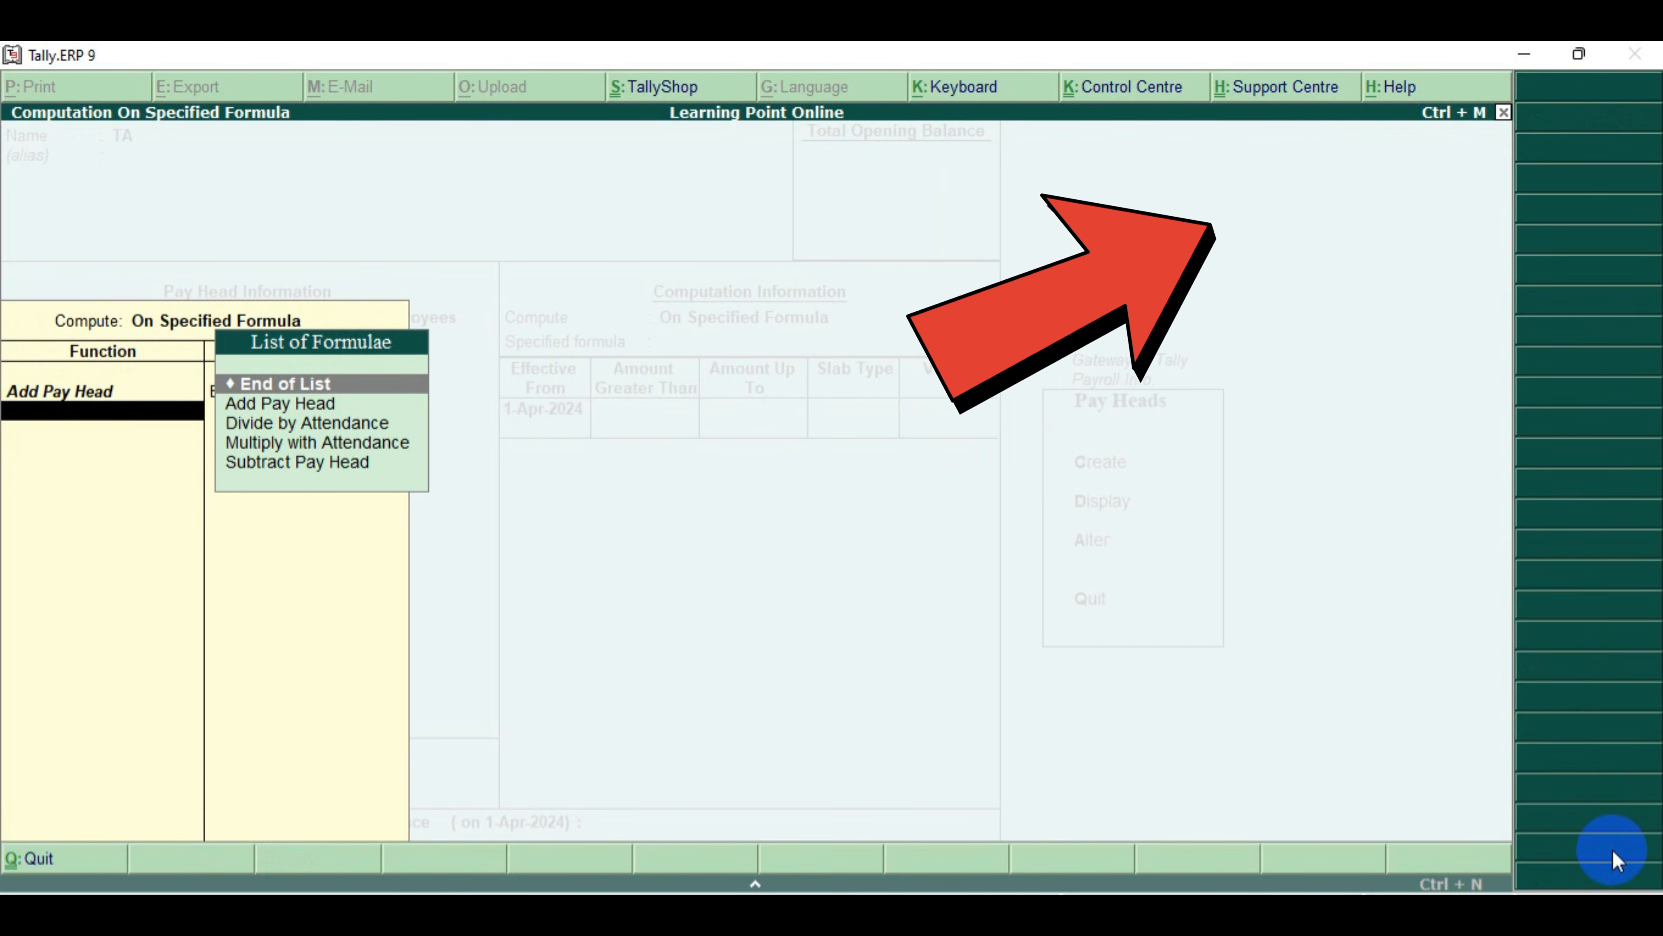
{"action": "key", "text": "Return"}
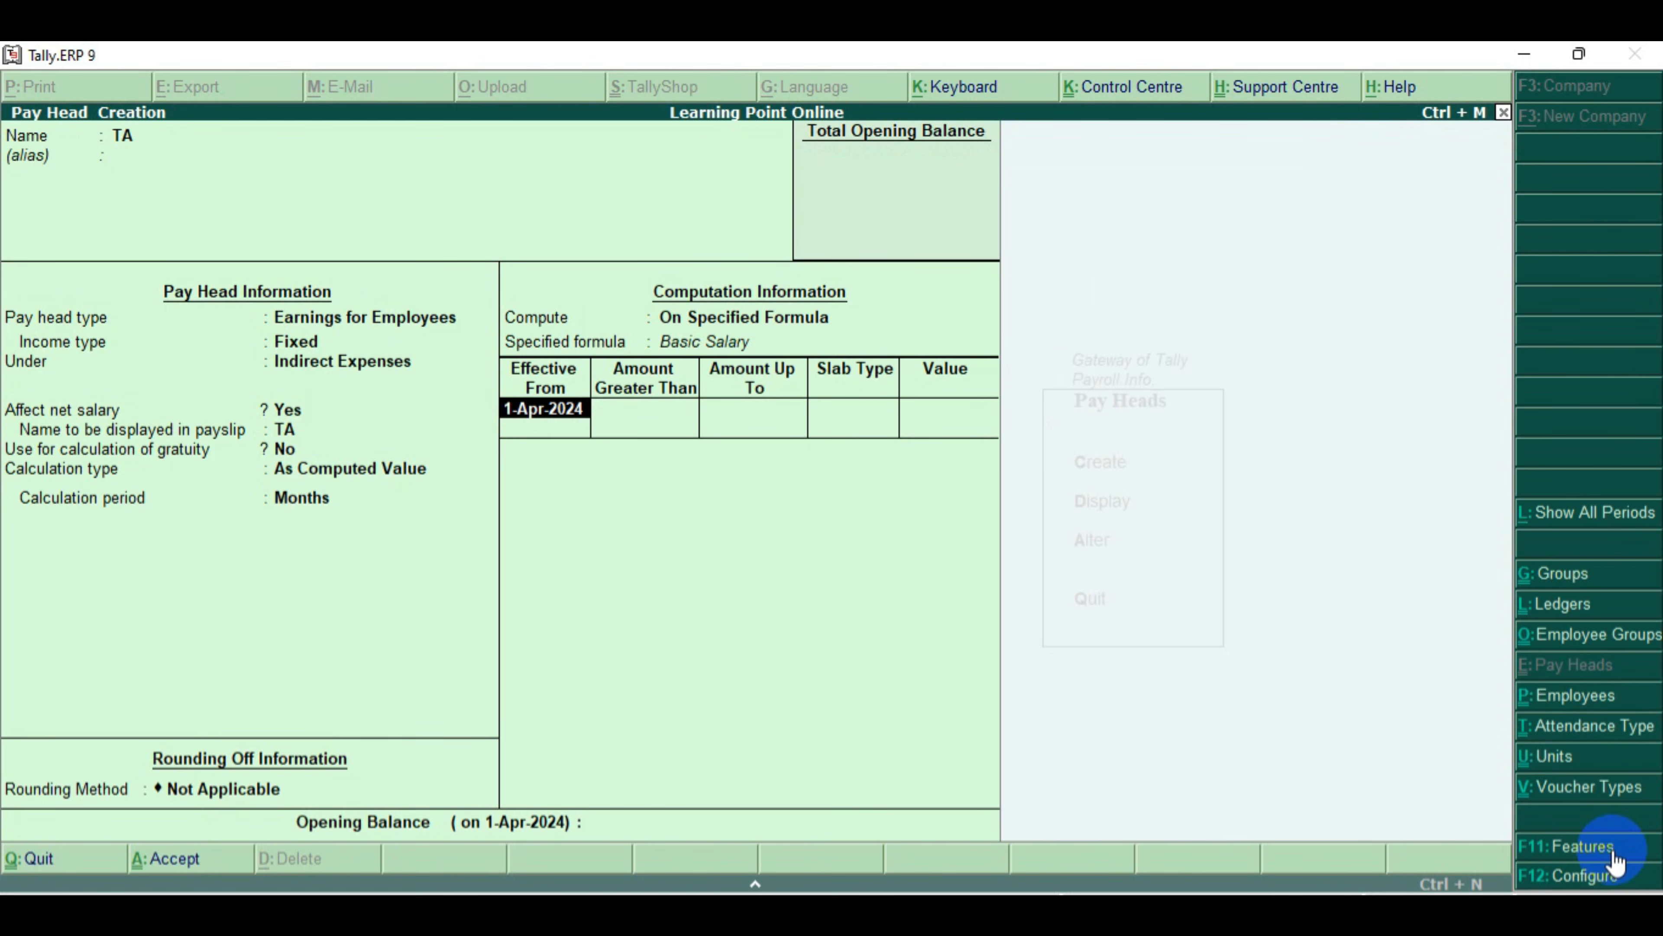
Give TA a Percentage slab of 10% effective from 1-Apr-2024 and save the pay head
{"action": "key", "text": "Return"}
{"action": "key", "text": "Return"}
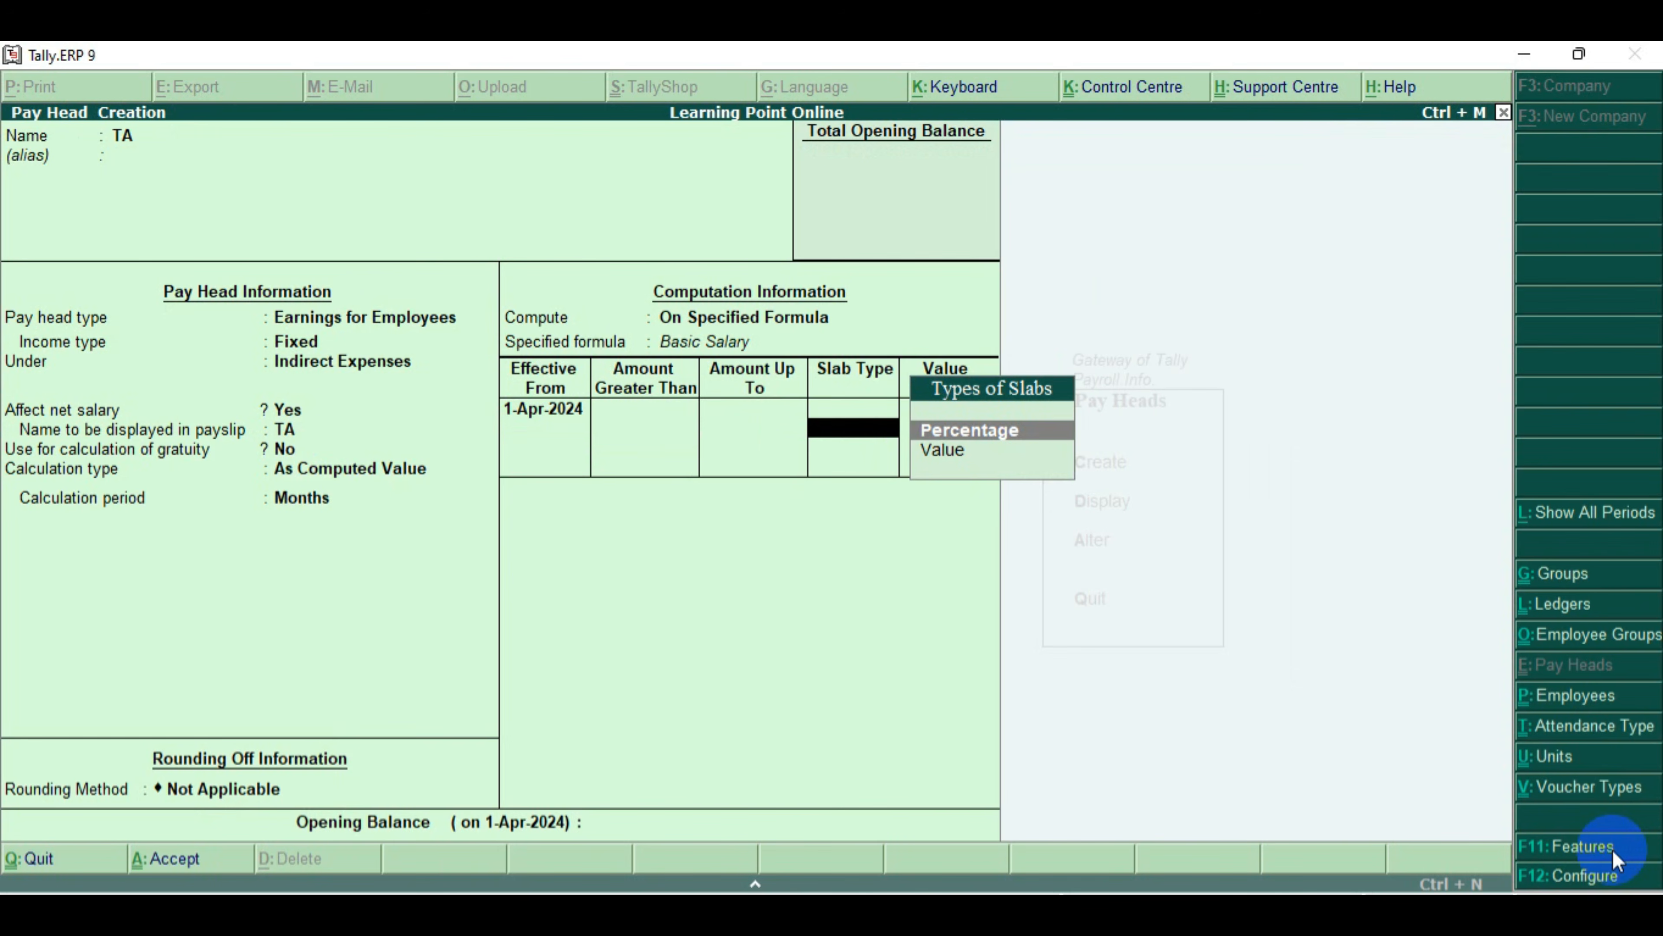
{"action": "key", "text": "Return"}
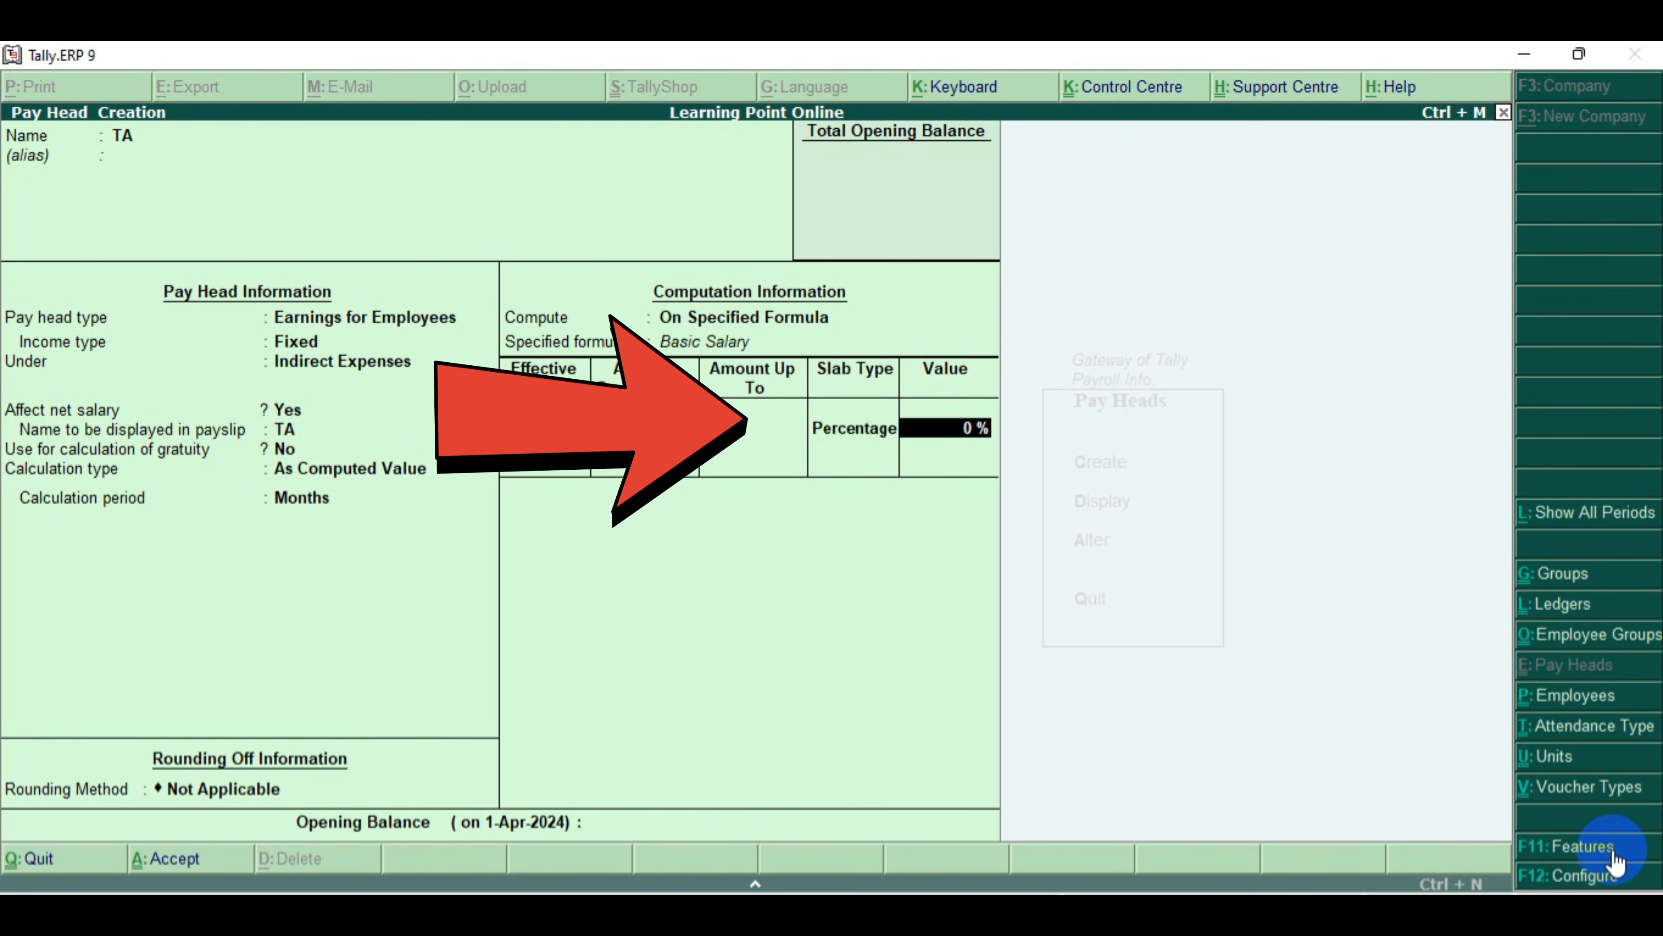
{"action": "type", "text": "10"}
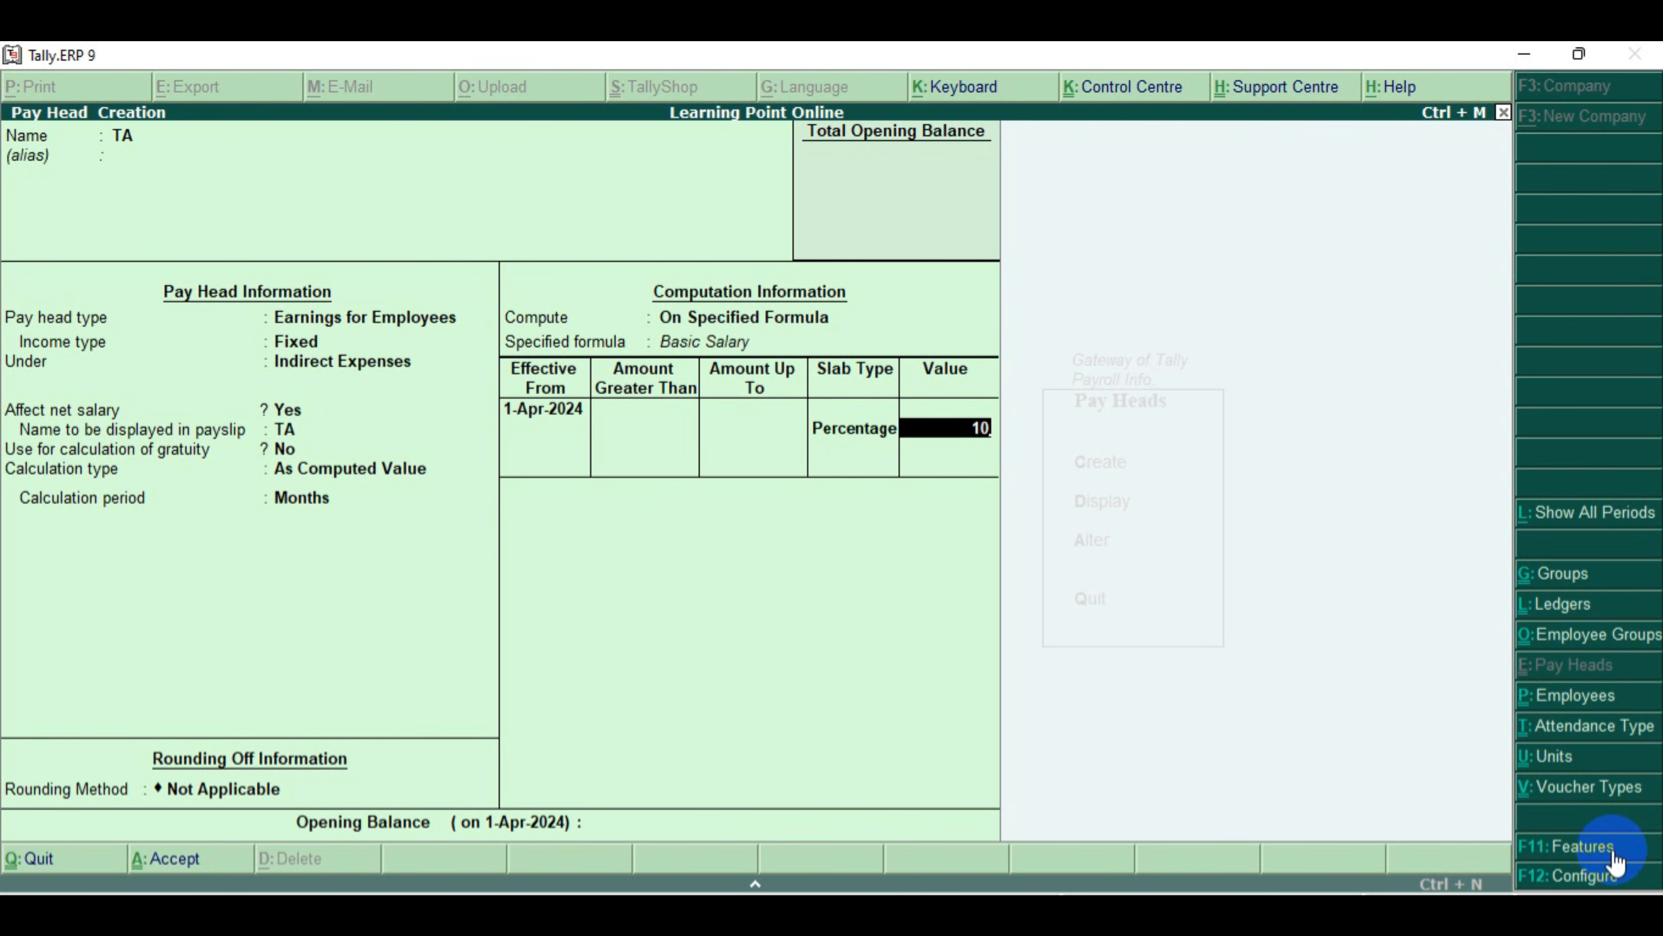
{"action": "key", "text": "Return"}
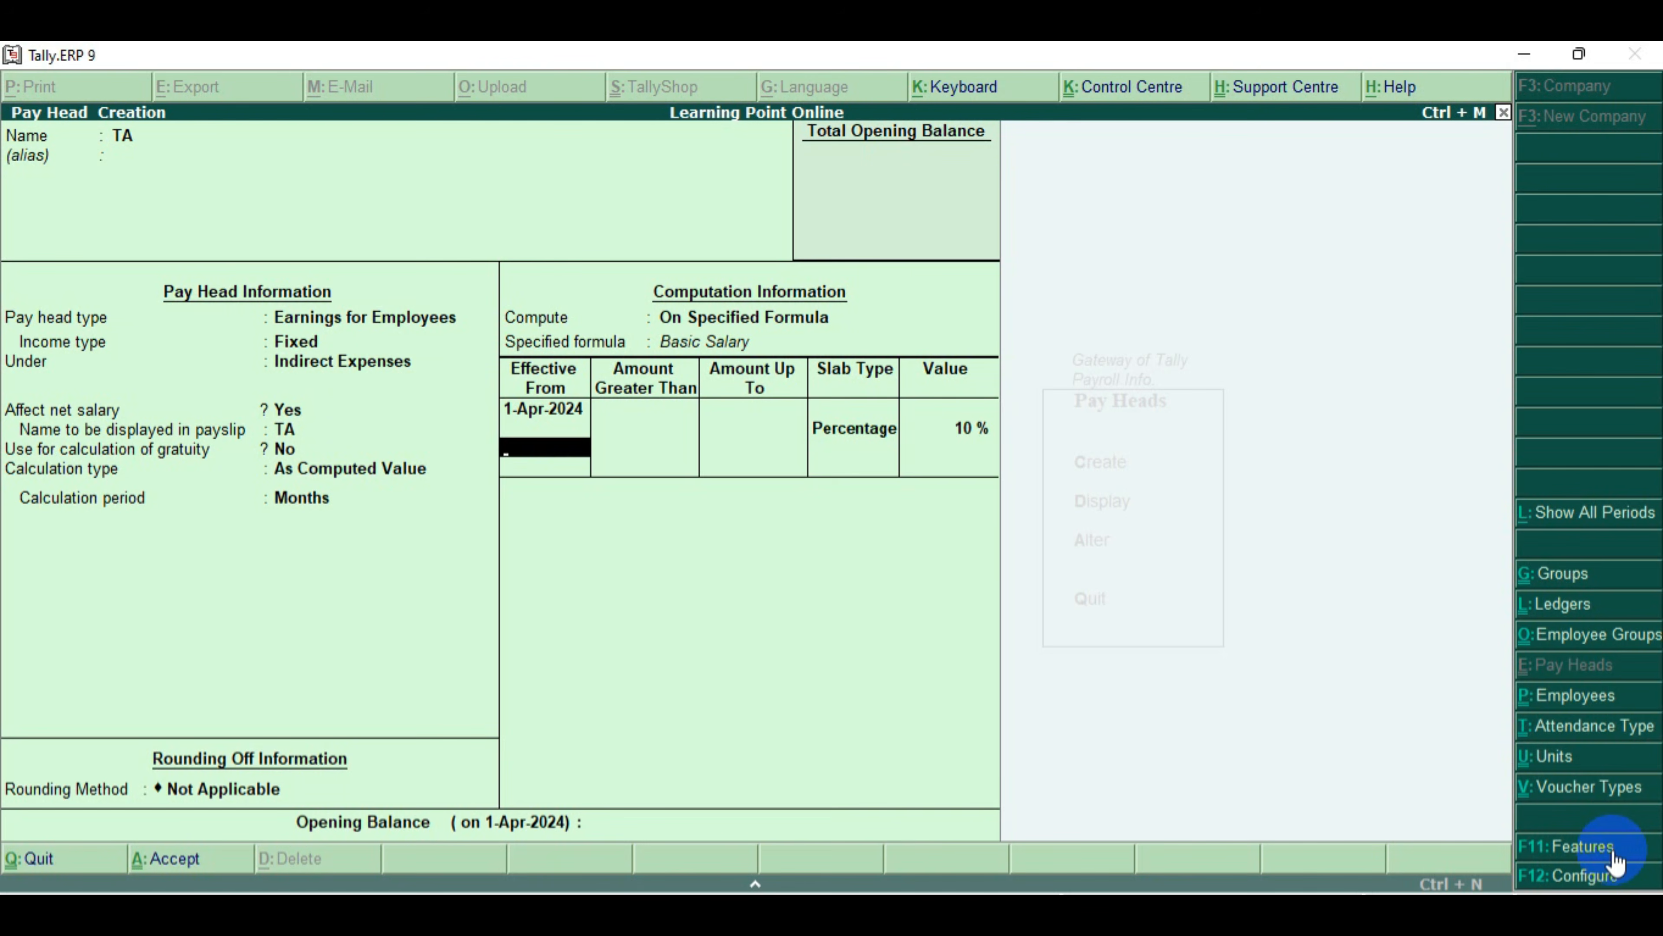
{"action": "key", "text": "Return"}
{"action": "key", "text": "Return"}
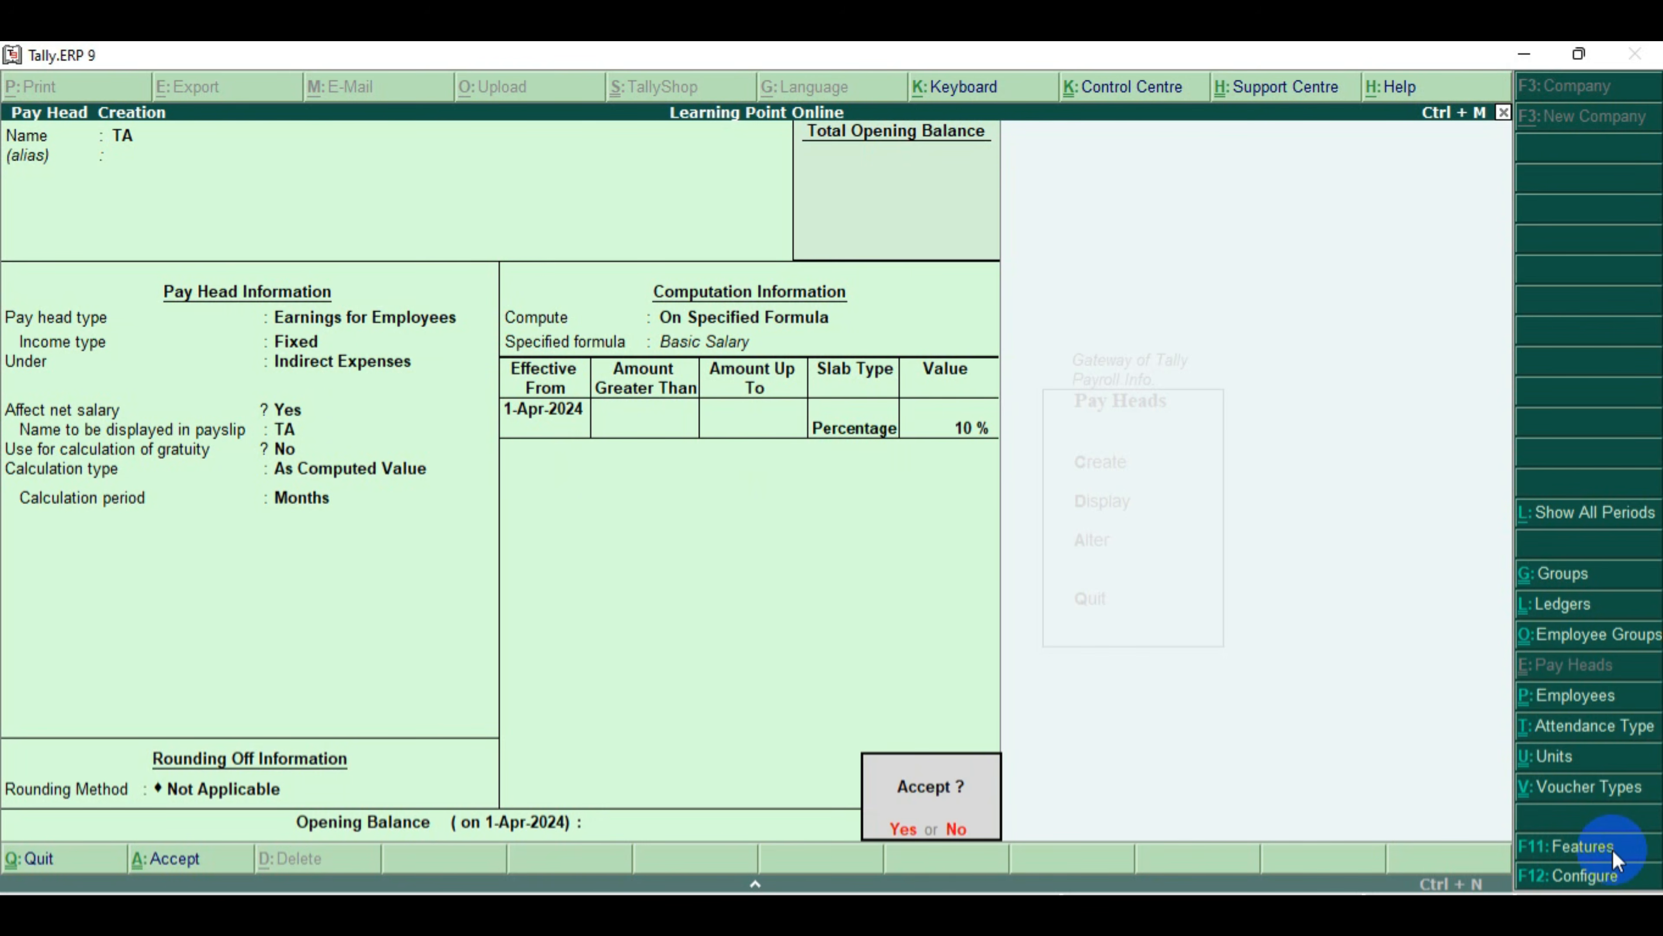
{"action": "key", "text": "Return"}
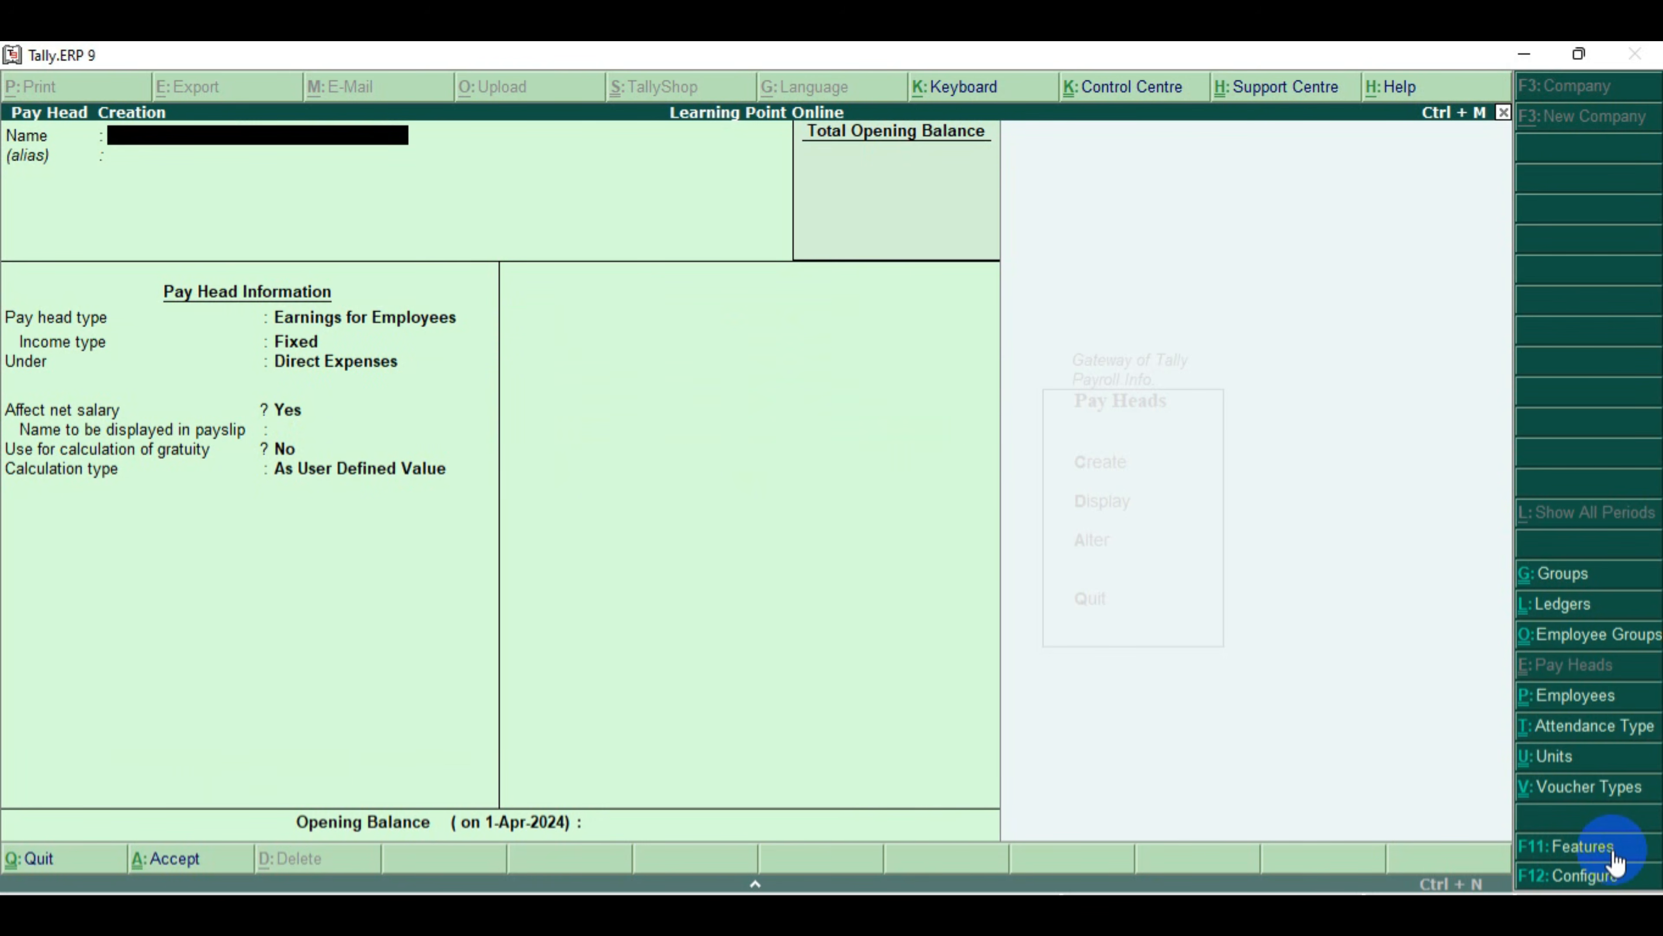
Start a new pay head named Overtime with pay head type Earnings for Employees and income type Variable
{"action": "type", "text": "Overtime"}
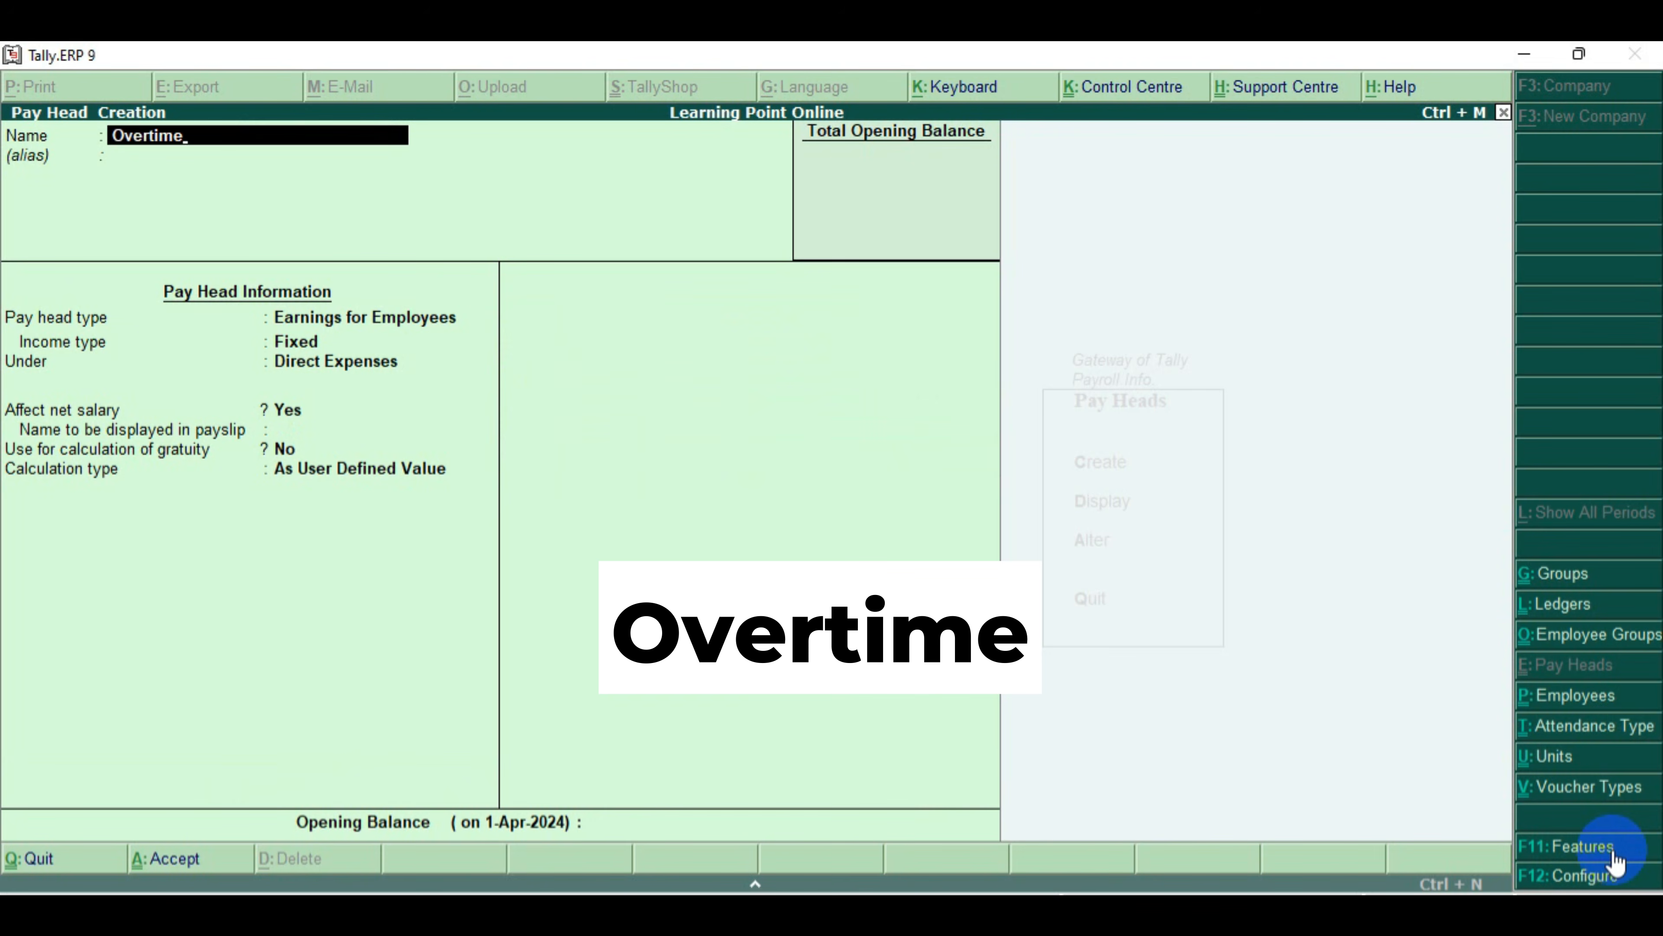
{"action": "key", "text": "Return"}
{"action": "key", "text": "Return"}
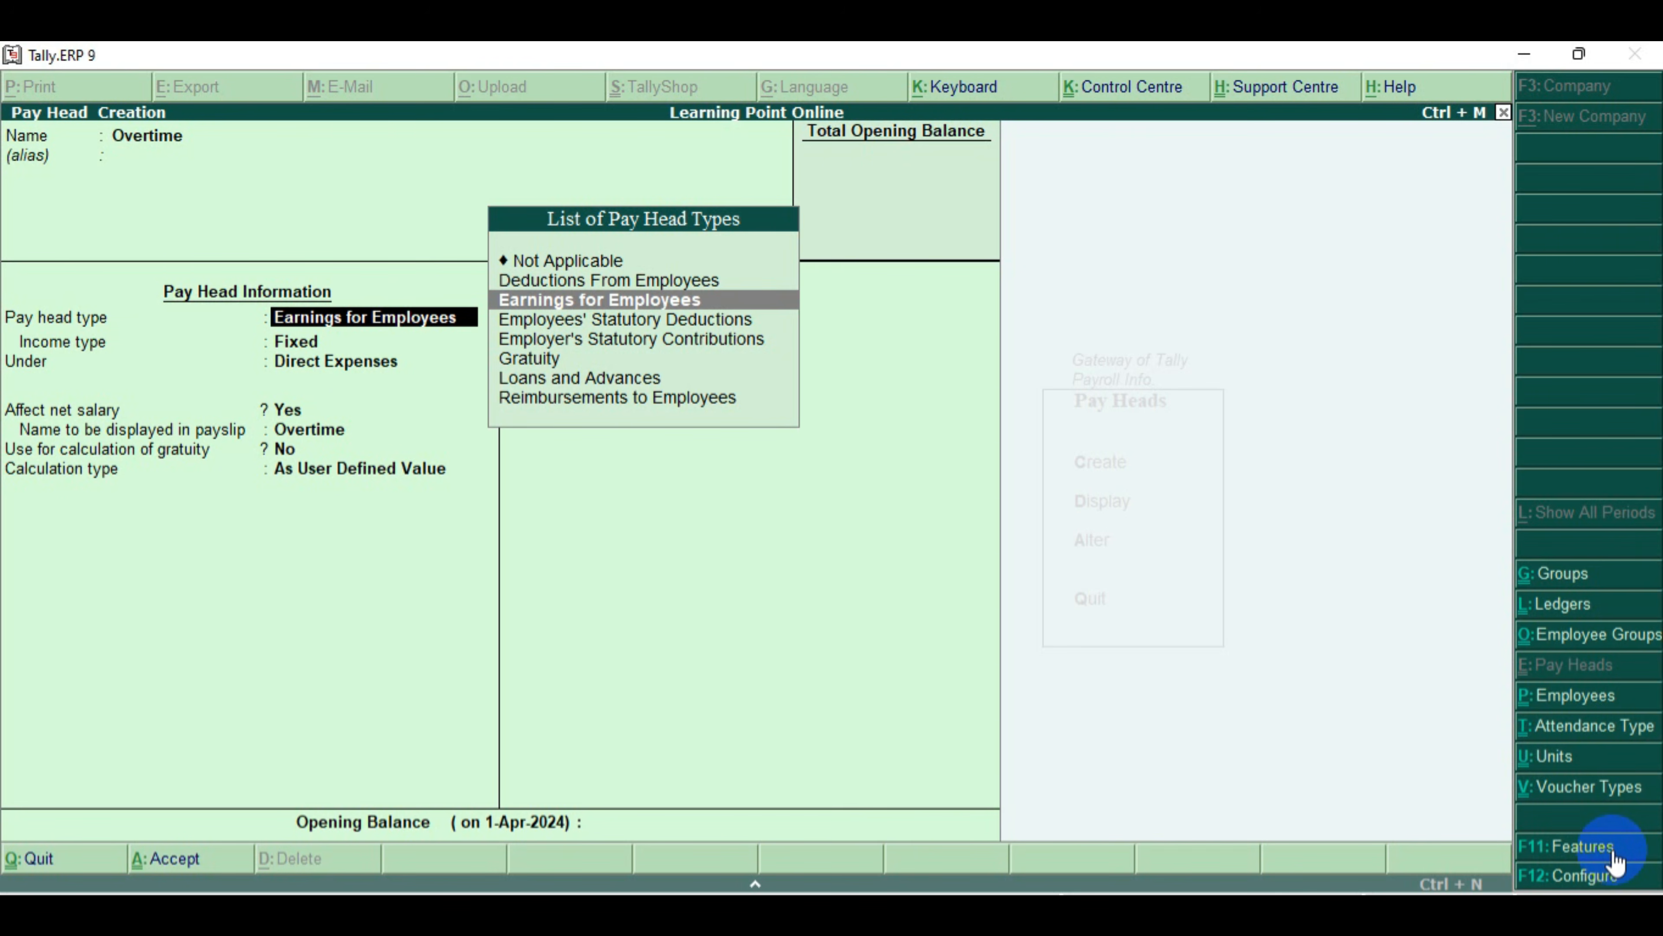
{"action": "key", "text": "Return"}
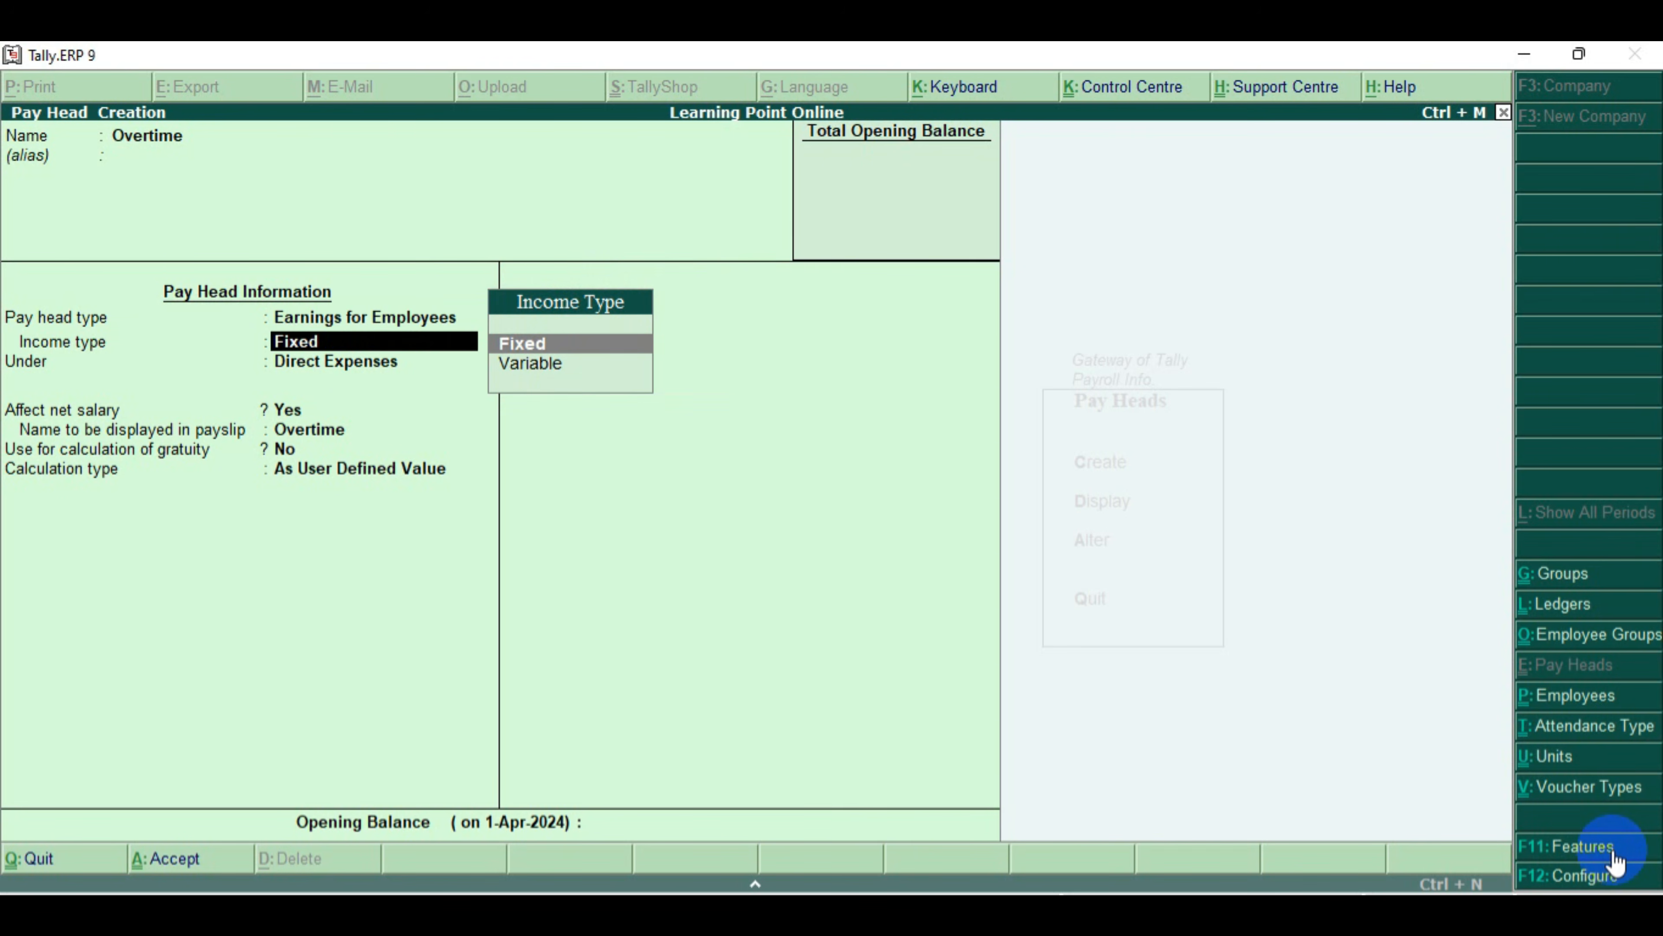
{"action": "key", "text": "Down"}
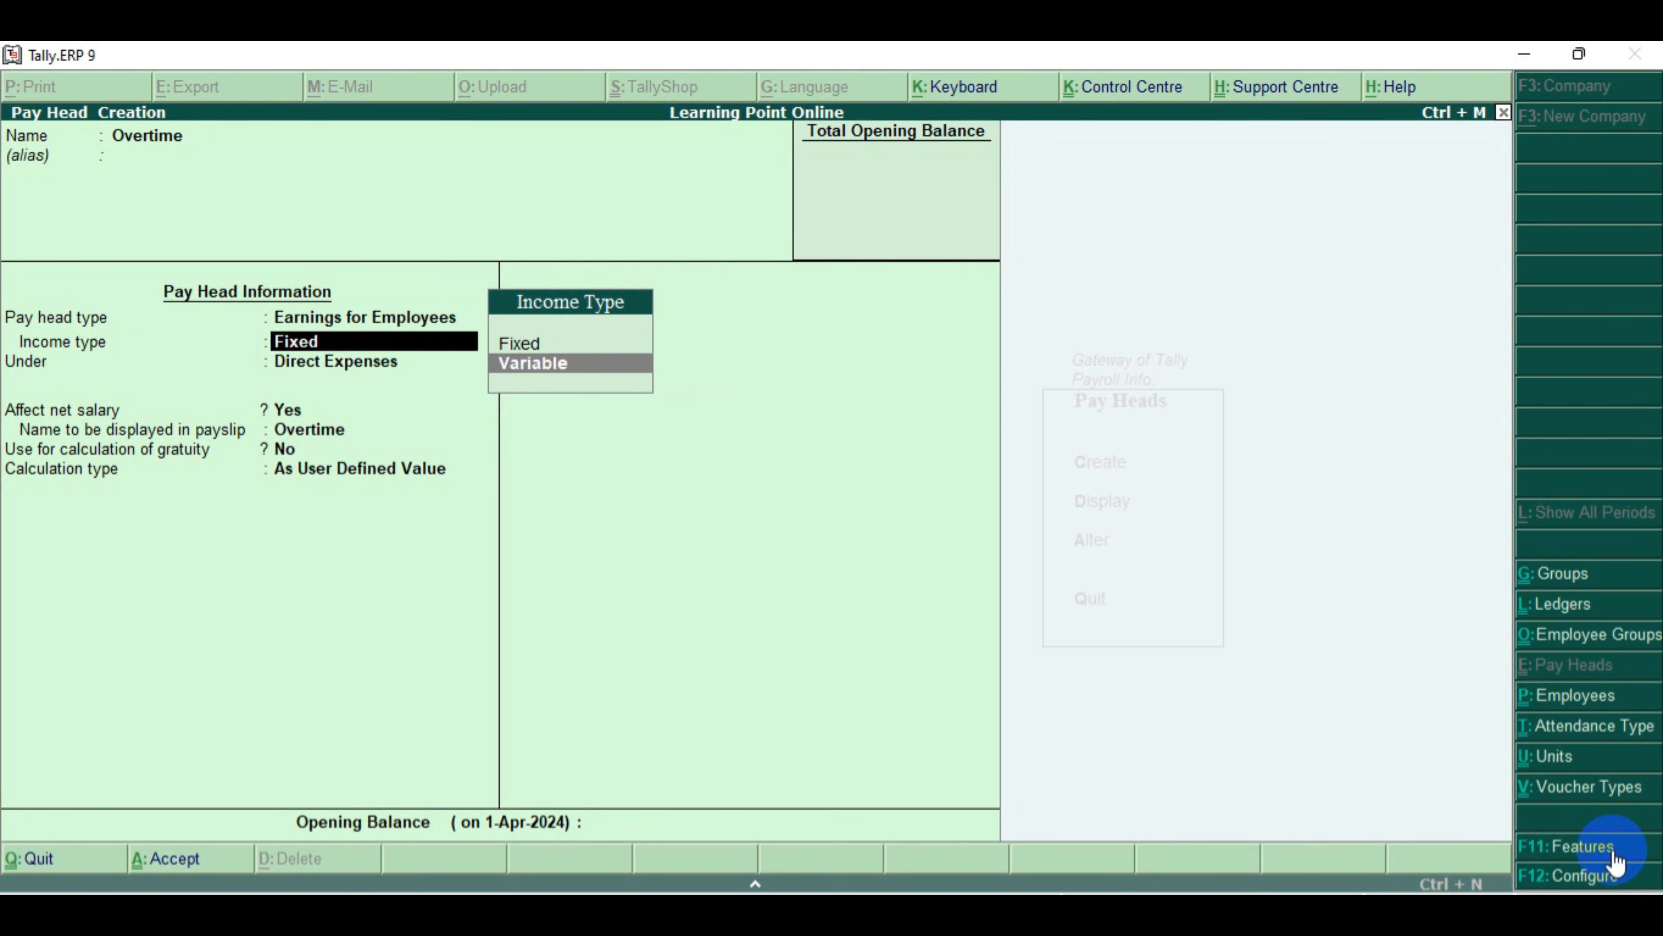
{"action": "key", "text": "Return"}
Place the Overtime pay head under Indirect Expenses, keeping its net salary, payslip name and gratuity settings
{"action": "key", "text": "Down"}
{"action": "key", "text": "Down"}
{"action": "key", "text": "Down"}
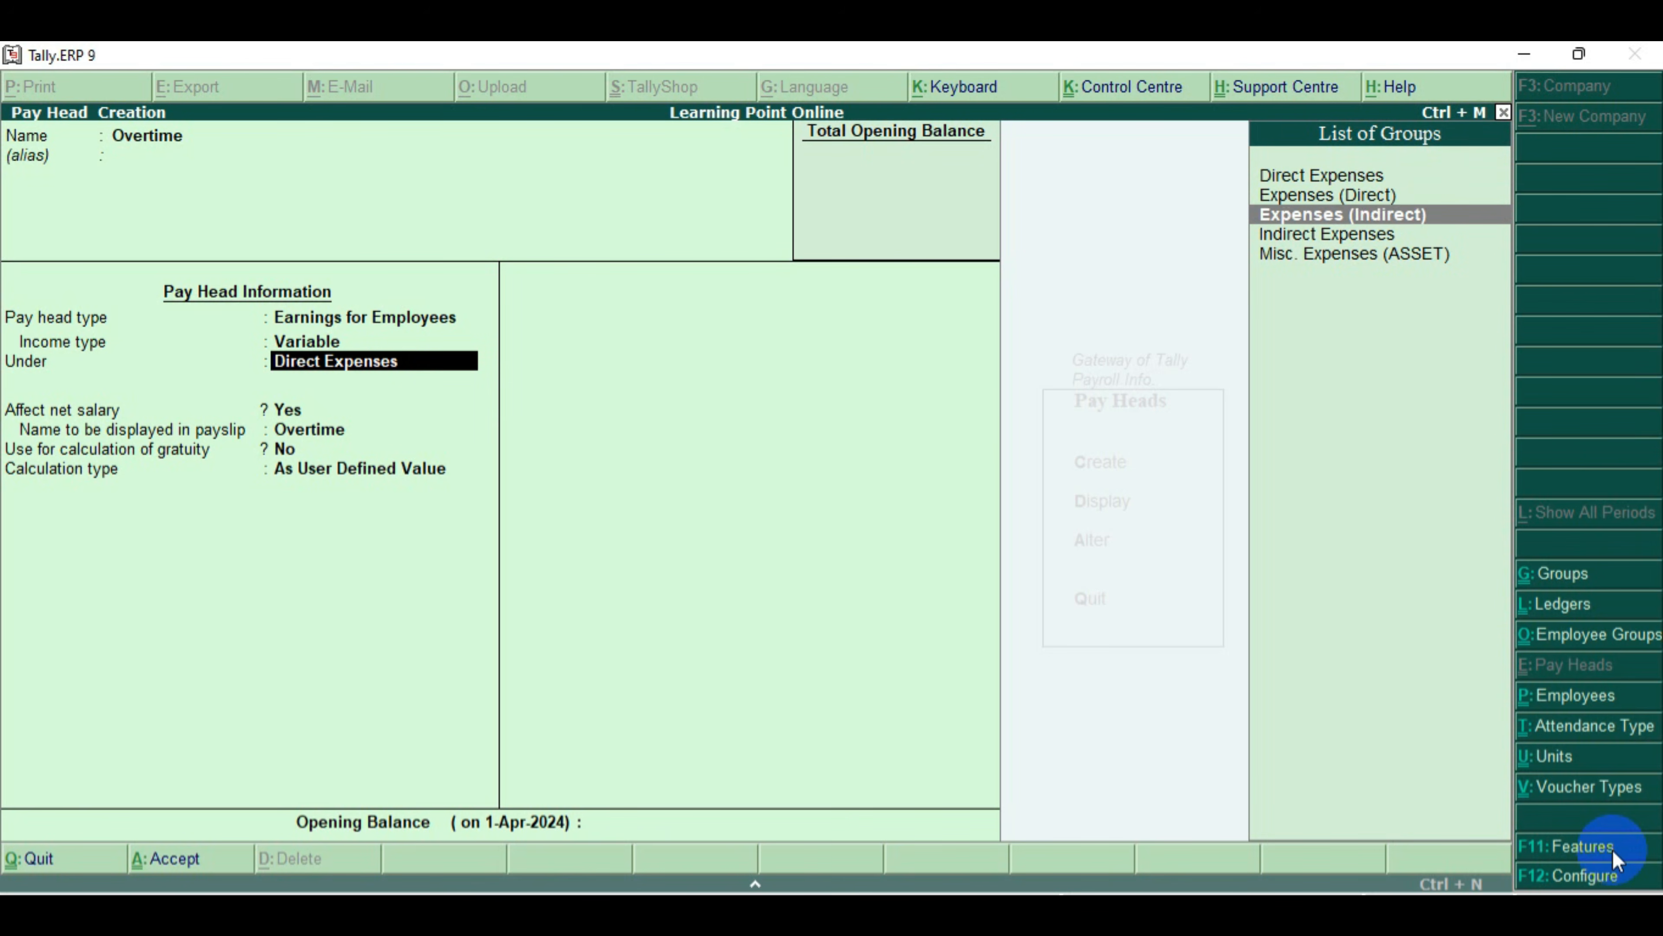
{"action": "key", "text": "Return"}
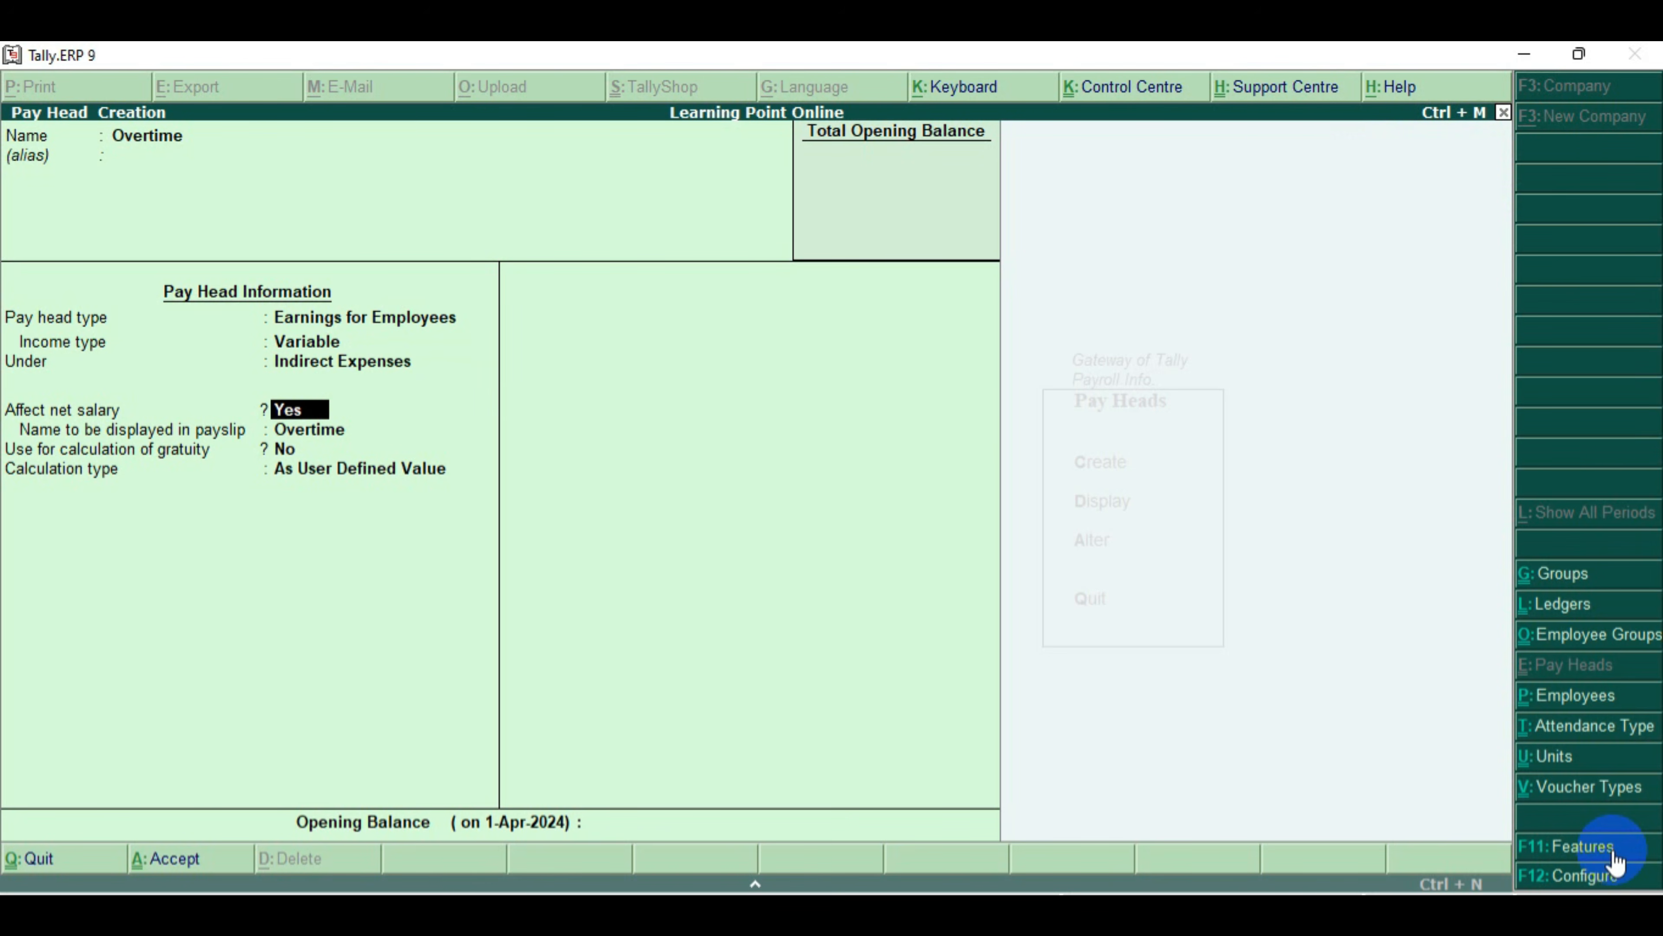
{"action": "key", "text": "Return"}
{"action": "key", "text": "Return"}
{"action": "key", "text": "Return"}
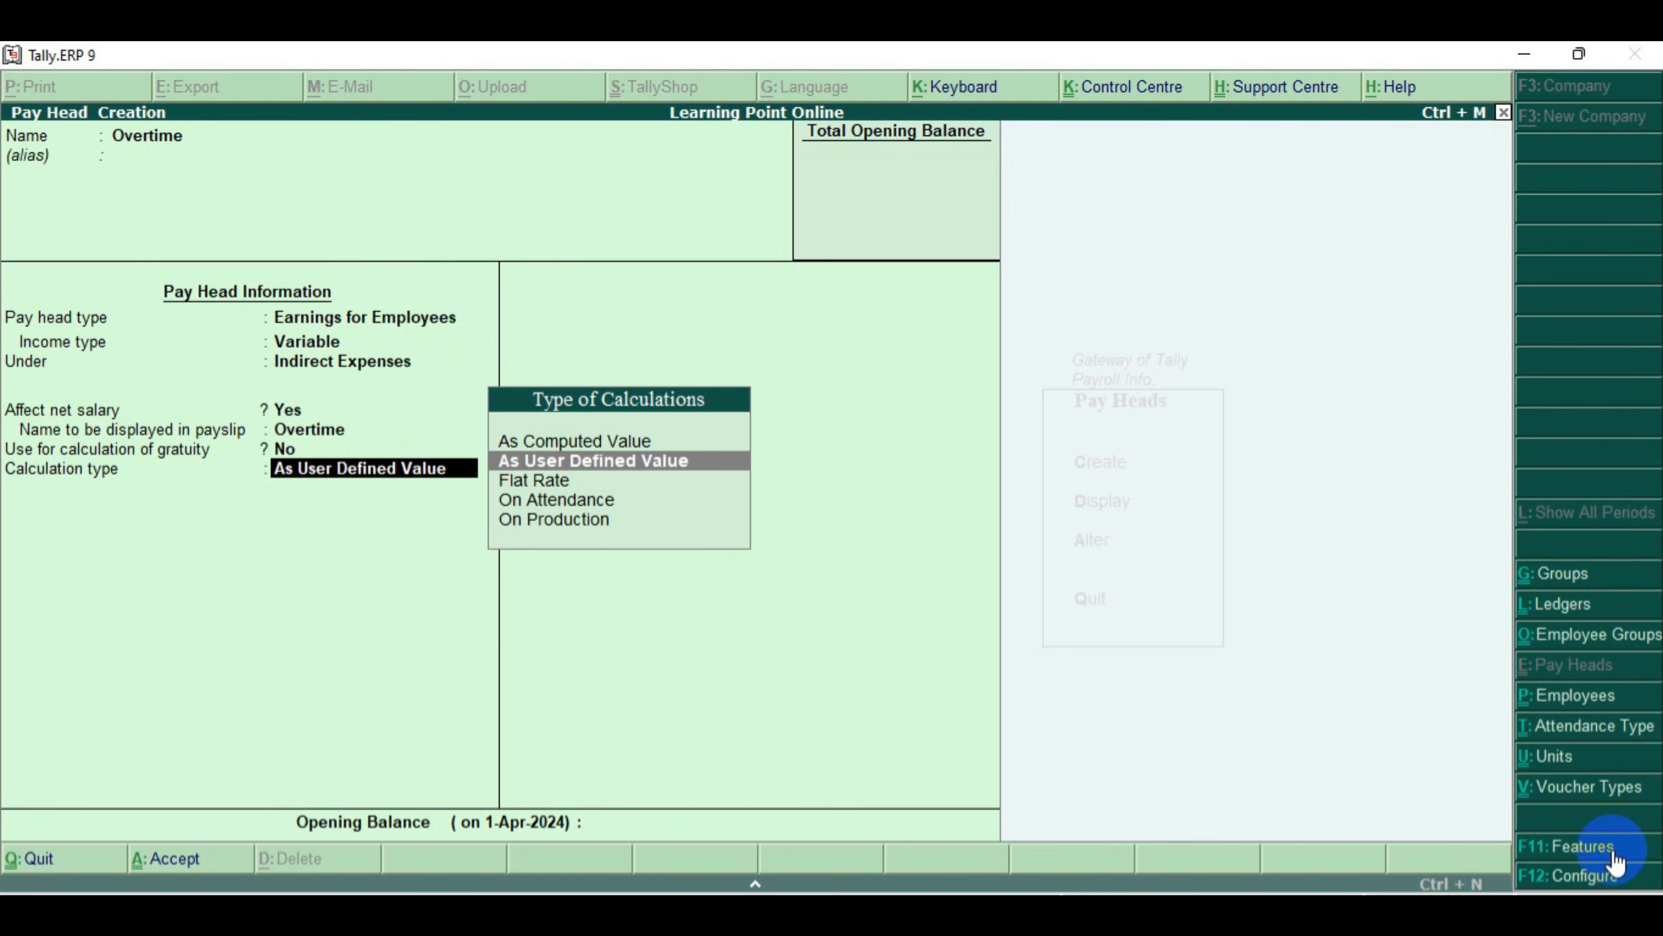
Set the Overtime pay head's calculation type to On Production, production type Overtime and rounding Not Applicable, and save it
{"action": "key", "text": "Down"}
{"action": "key", "text": "Down"}
{"action": "key", "text": "Down"}
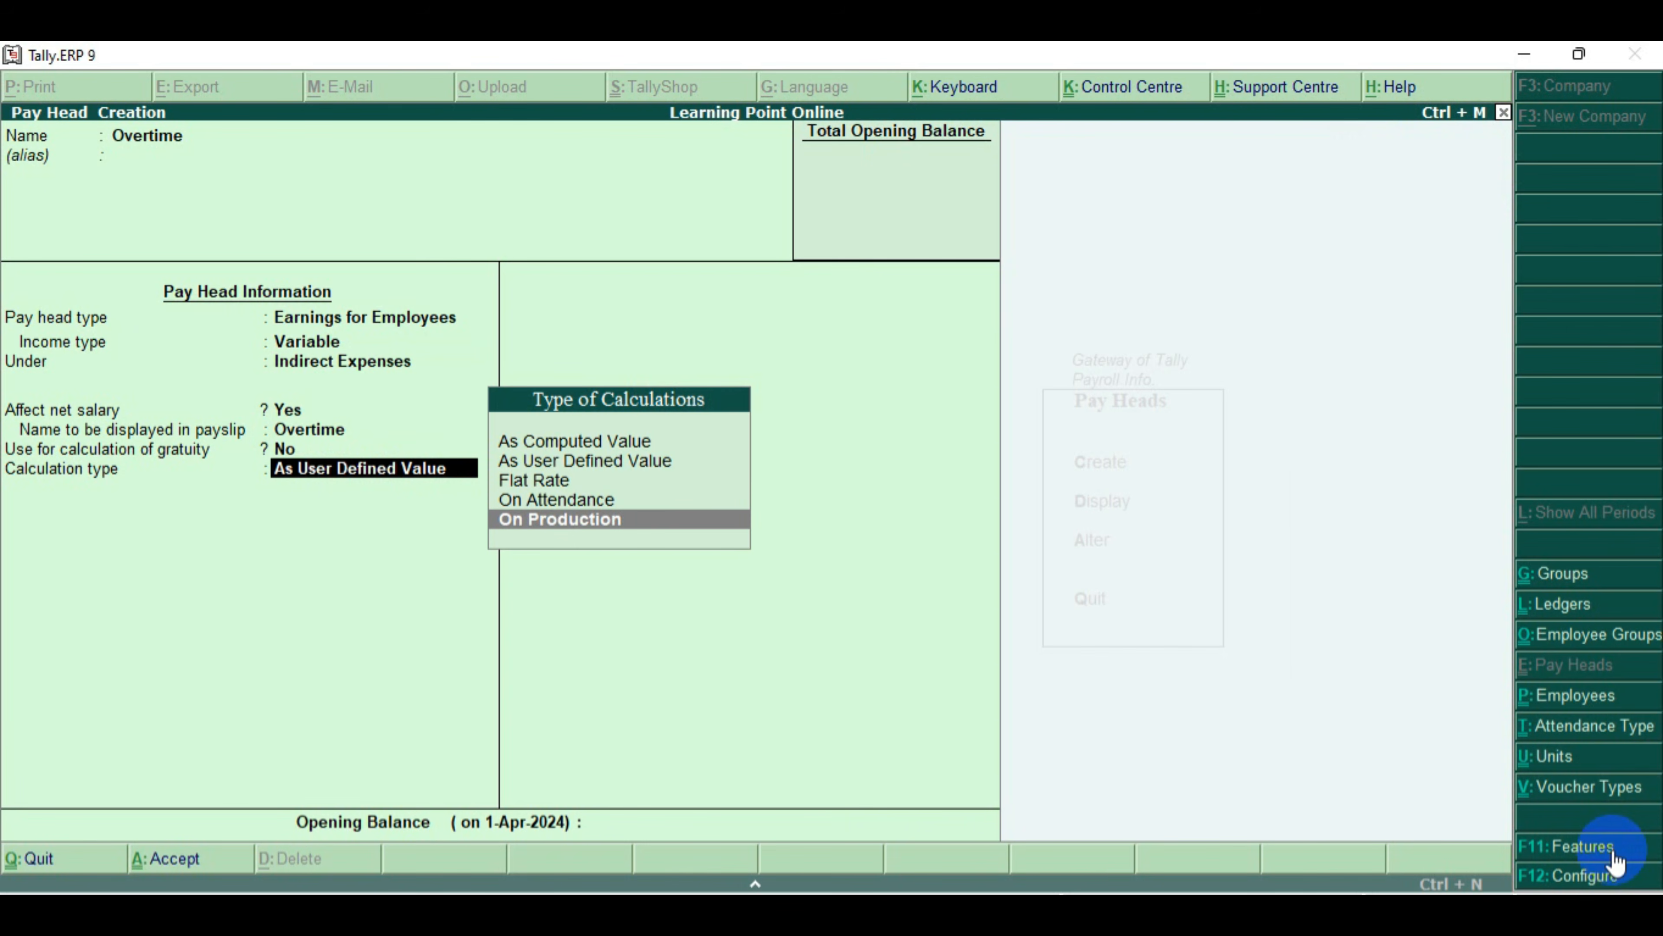
{"action": "key", "text": "Return"}
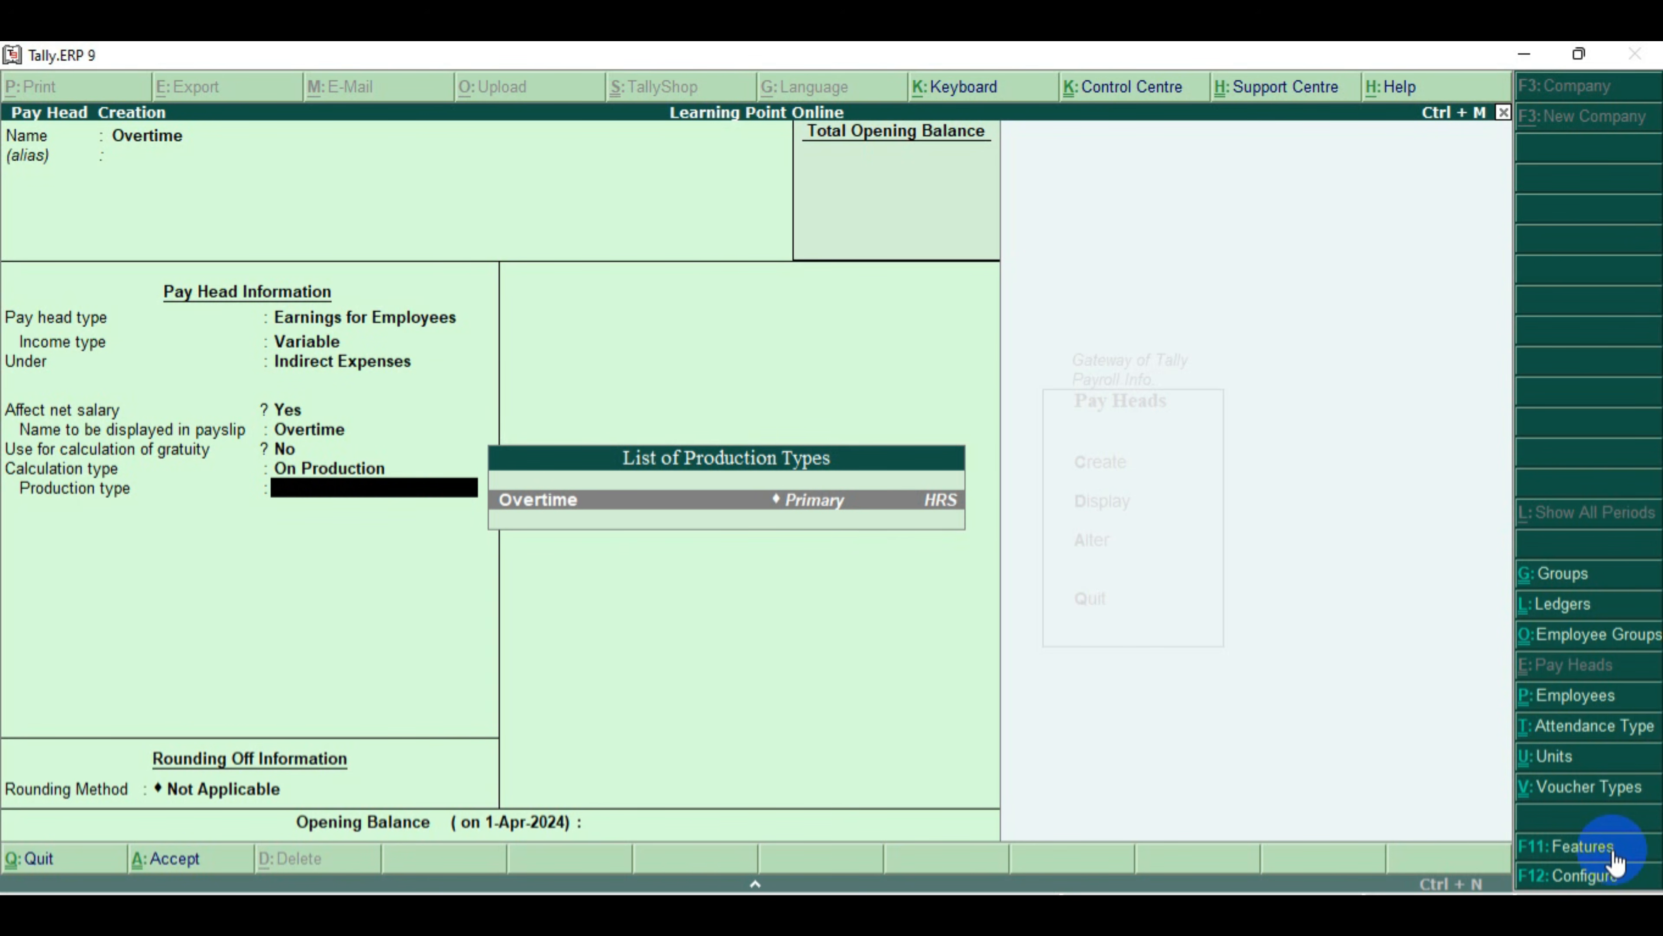
{"action": "key", "text": "Return"}
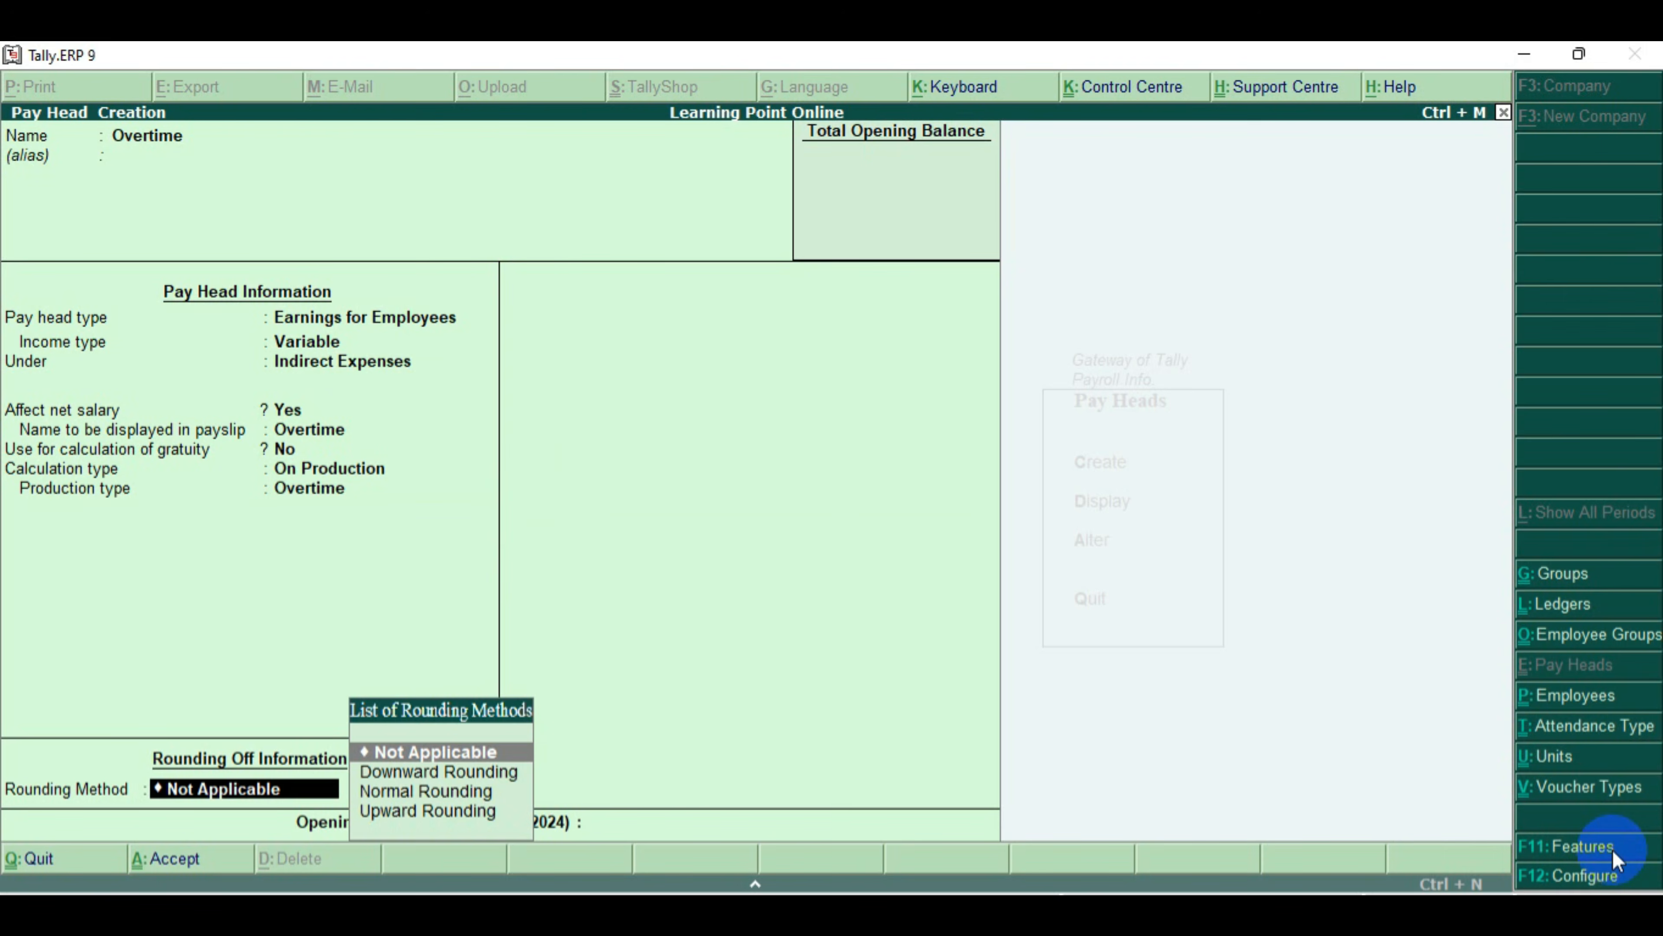
{"action": "key", "text": "Return"}
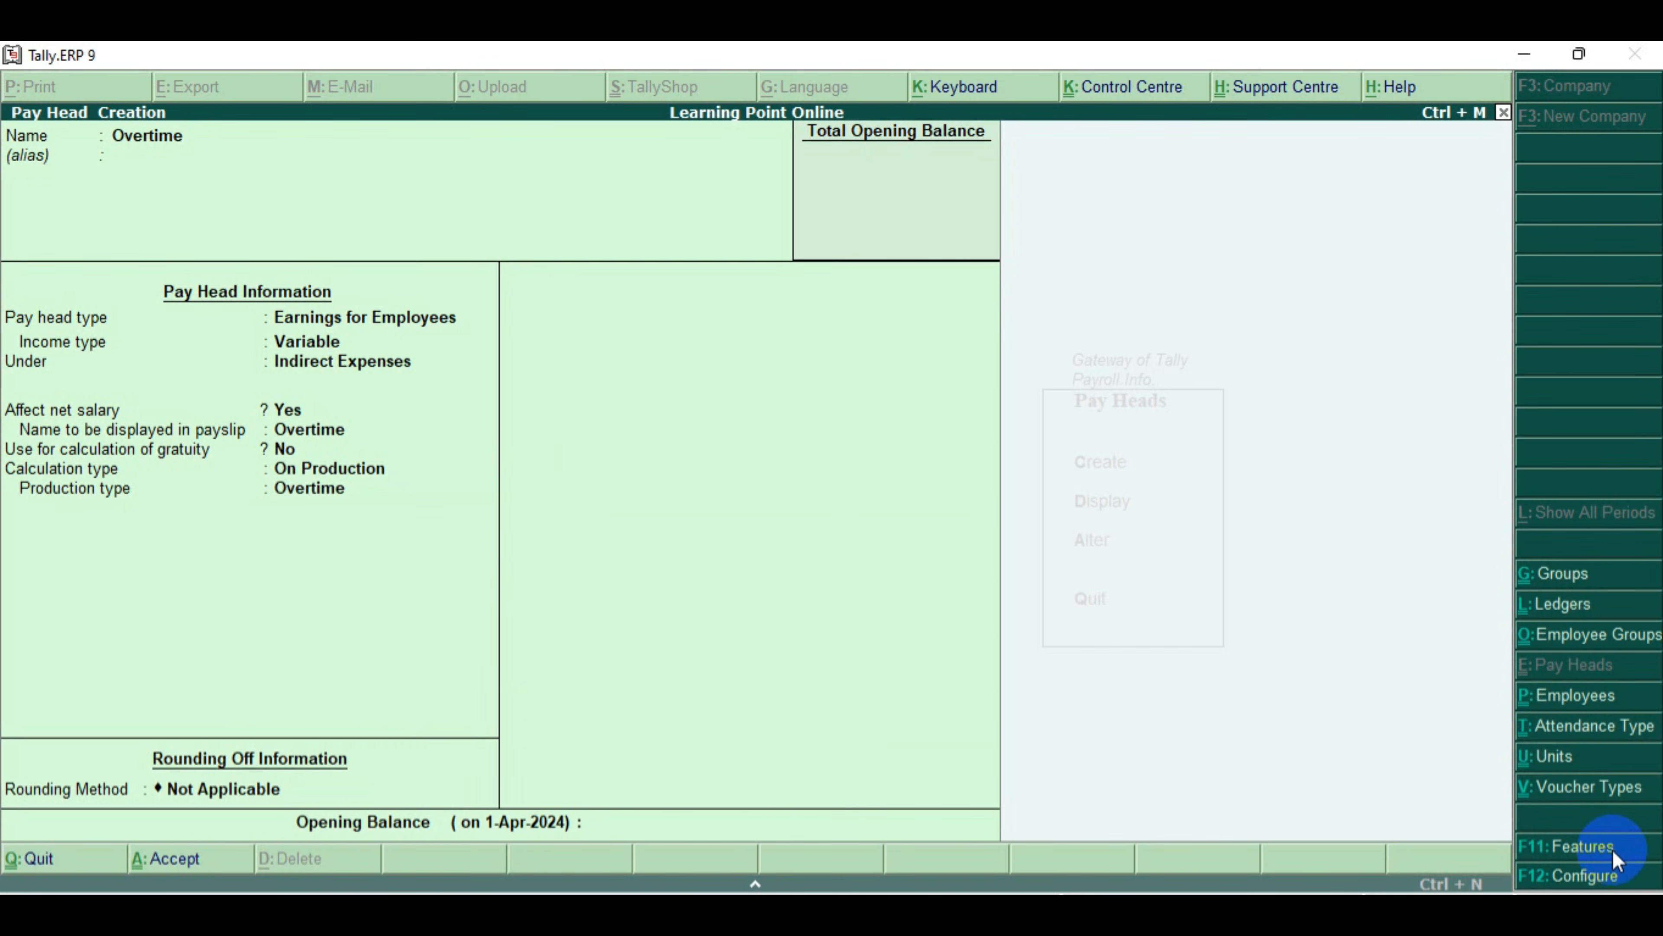
{"action": "key", "text": "Return"}
{"action": "key", "text": "Return"}
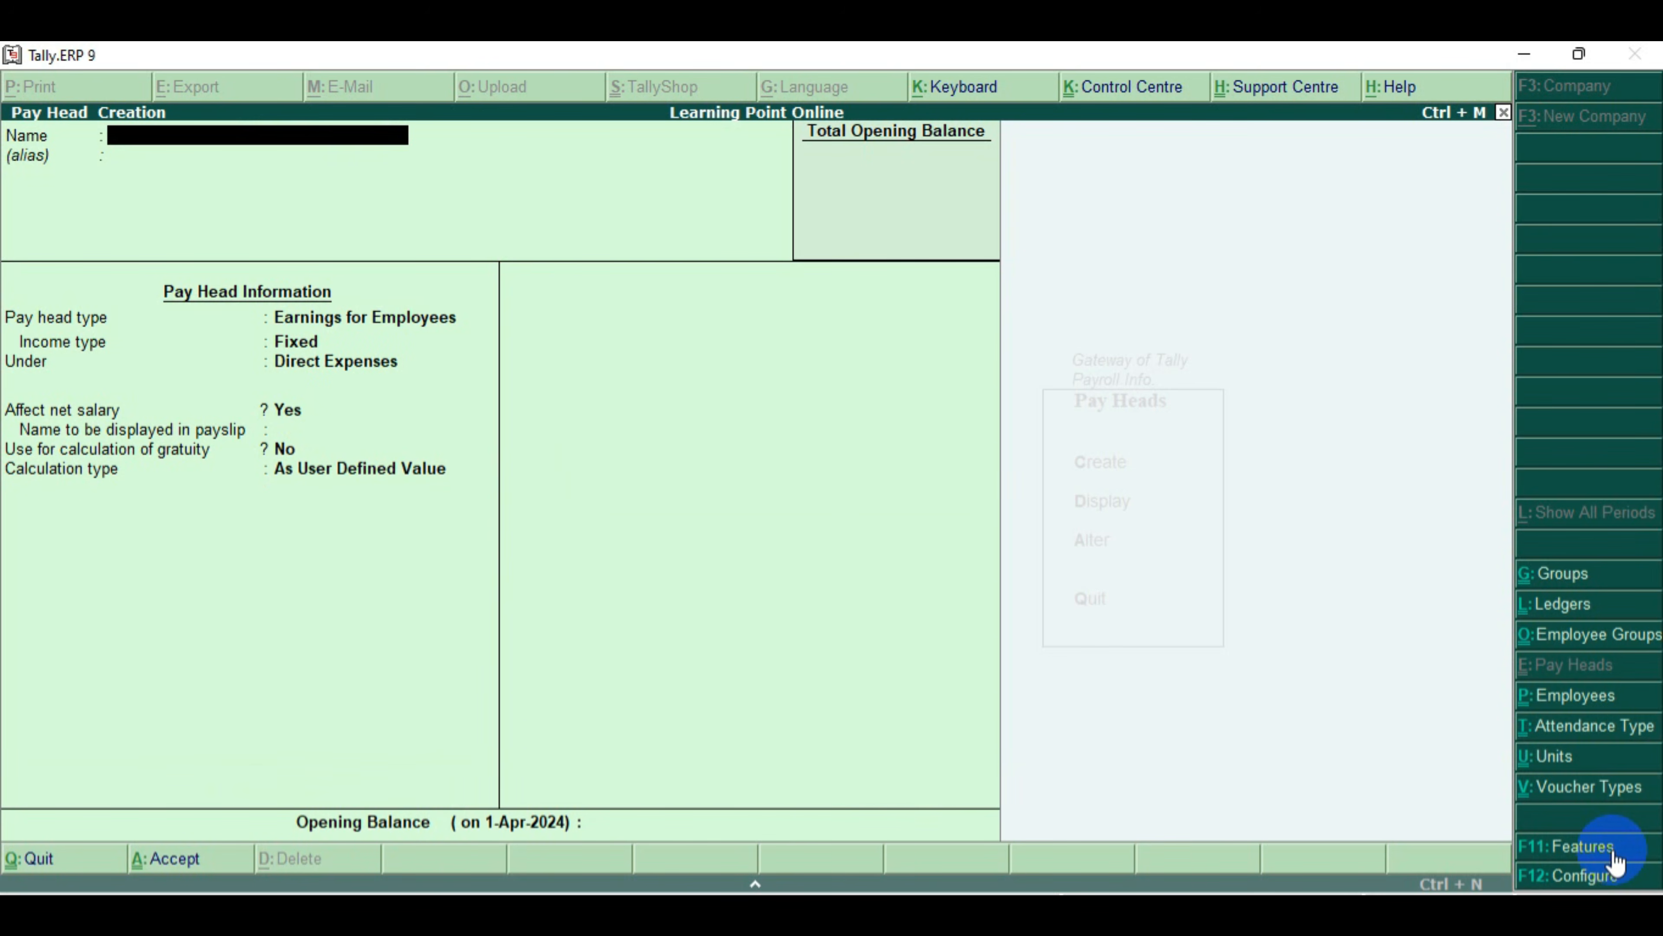
Start a new pay head named PF with pay head type Deductions From Employees
{"action": "type", "text": "PF"}
{"action": "key", "text": "Return"}
{"action": "key", "text": "Return"}
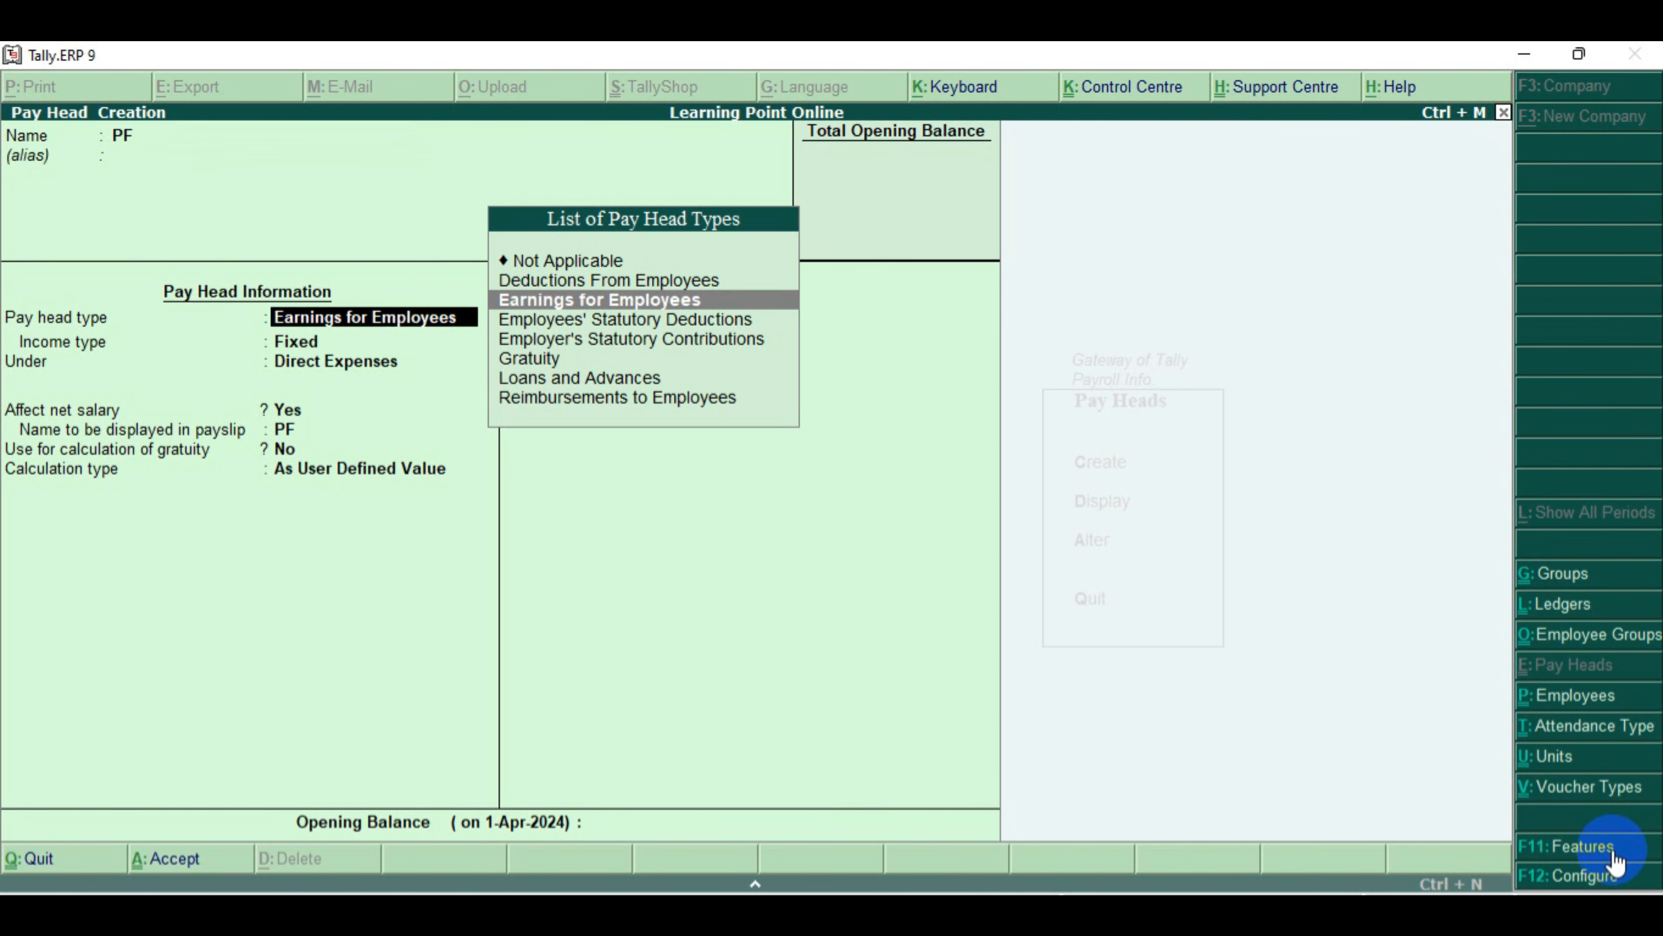
{"action": "key", "text": "Up"}
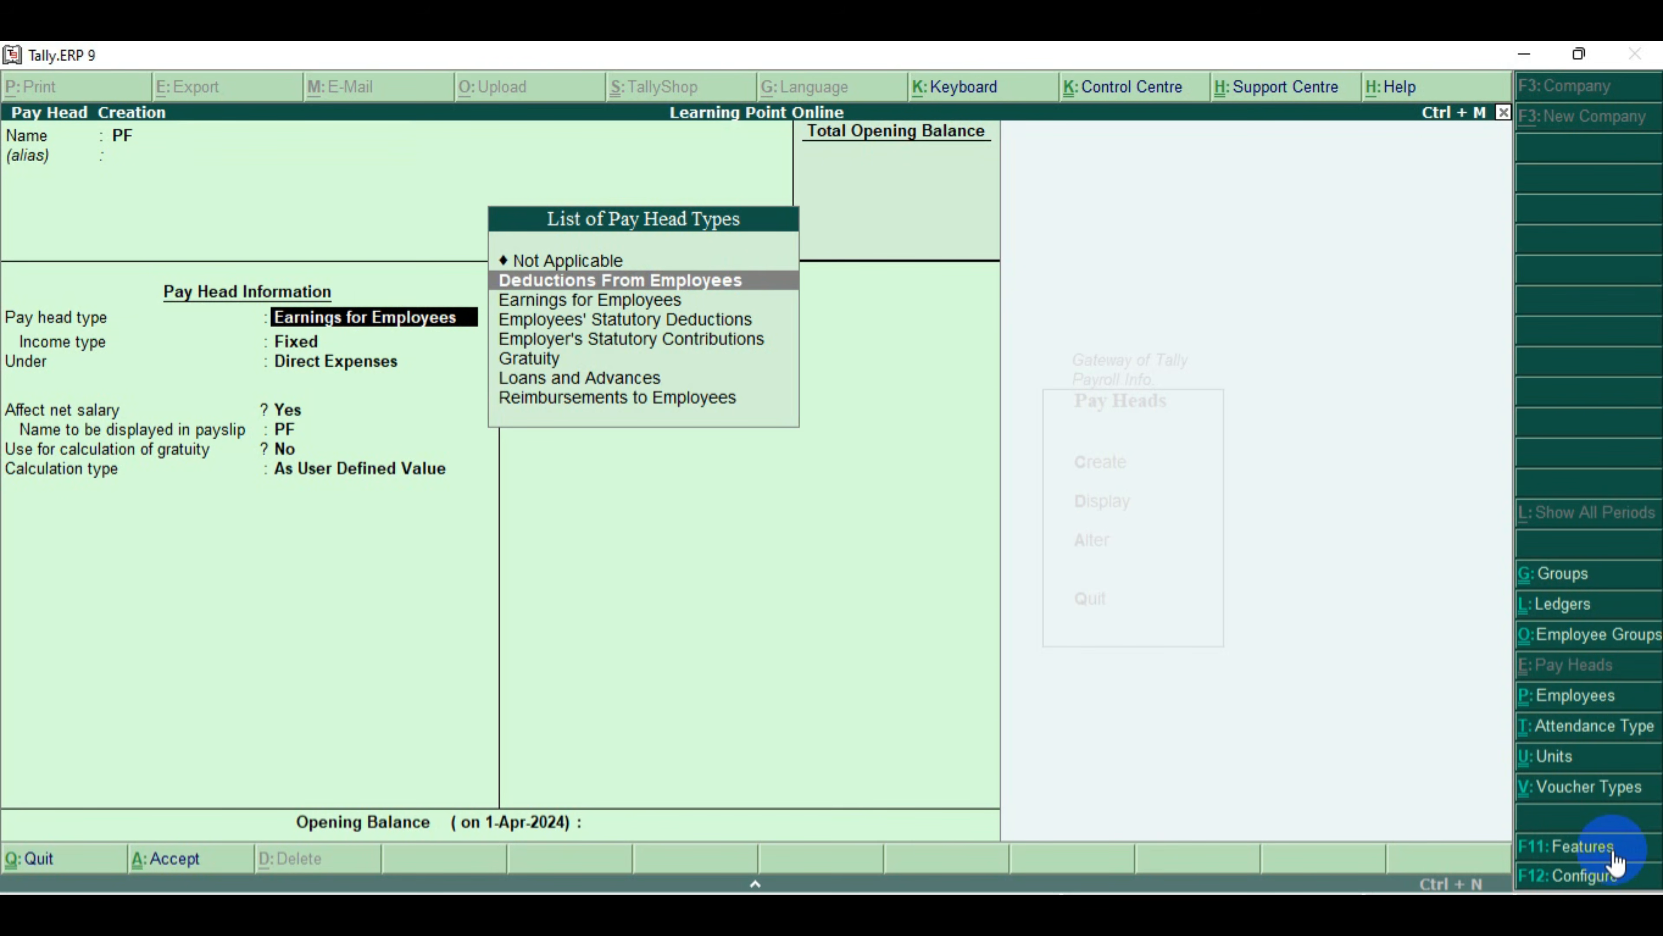
{"action": "key", "text": "Return"}
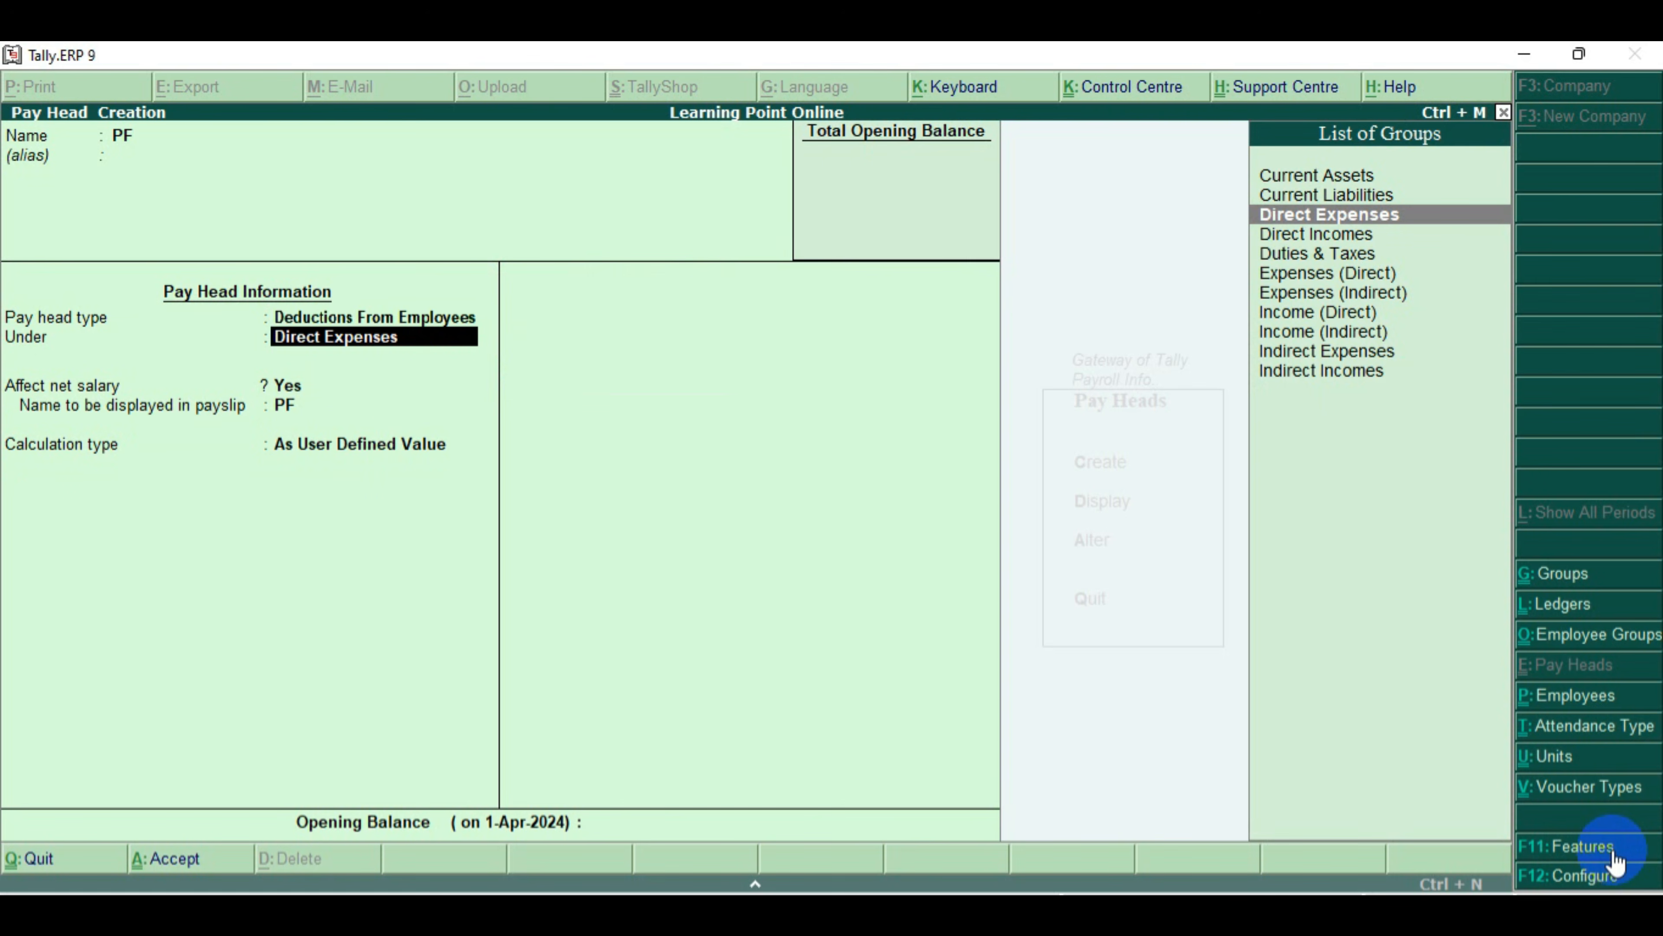
Place the PF pay head under Current Liabilities, keeping its net salary setting and payslip name
{"action": "key", "text": "Up"}
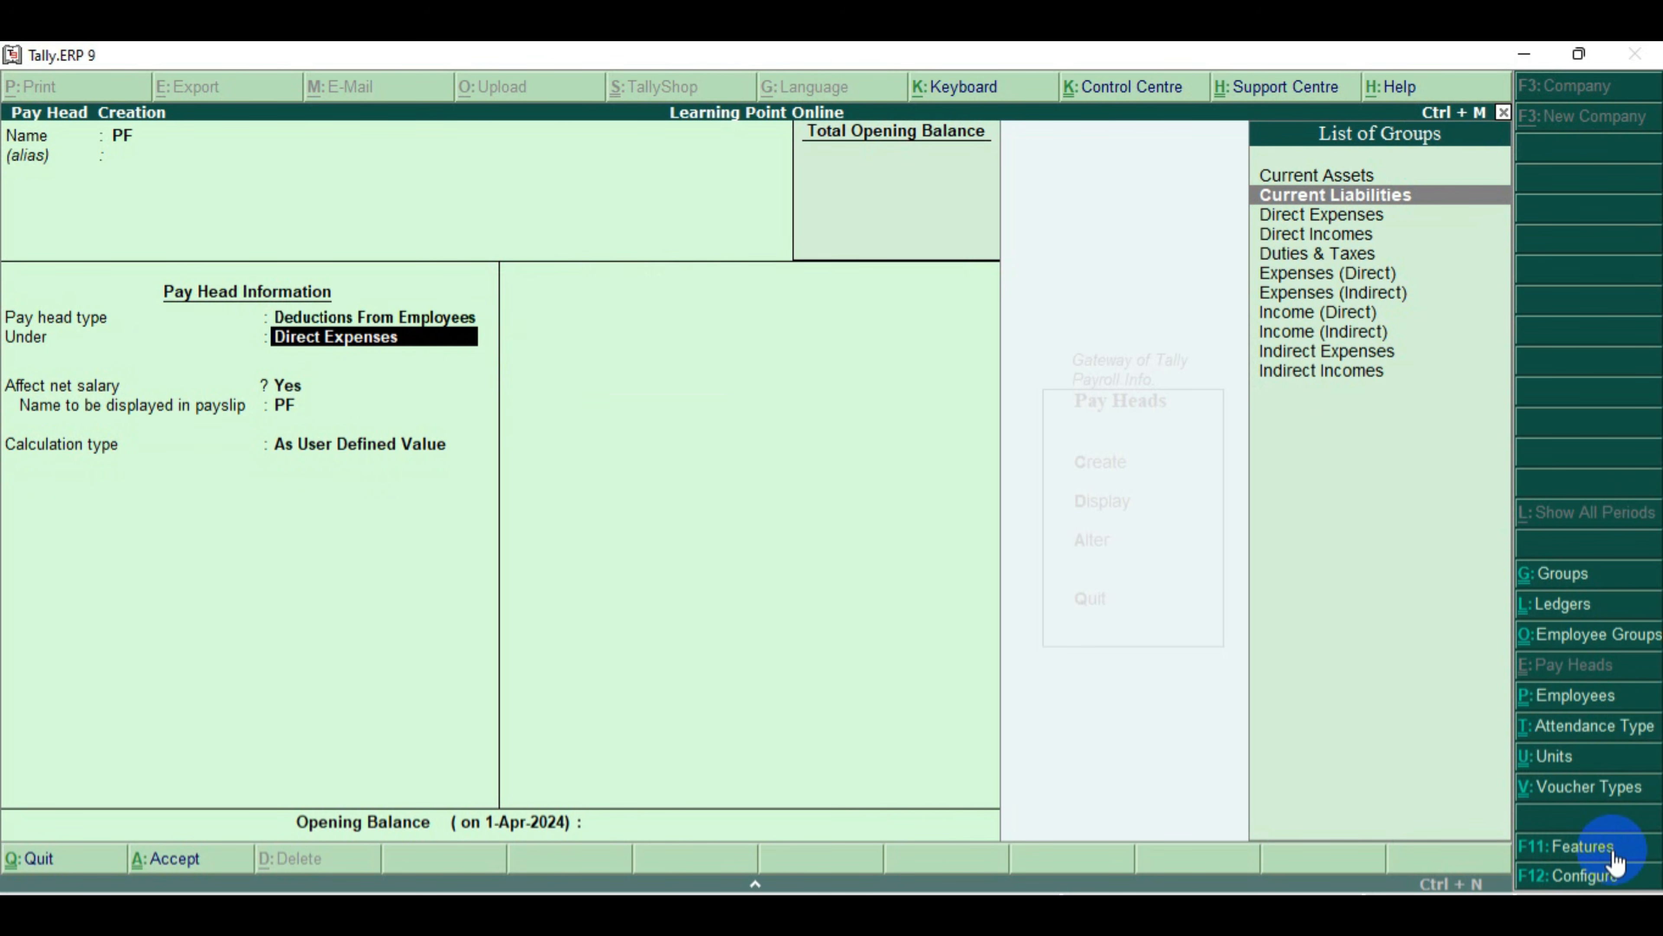
{"action": "key", "text": "Return"}
{"action": "key", "text": "Return"}
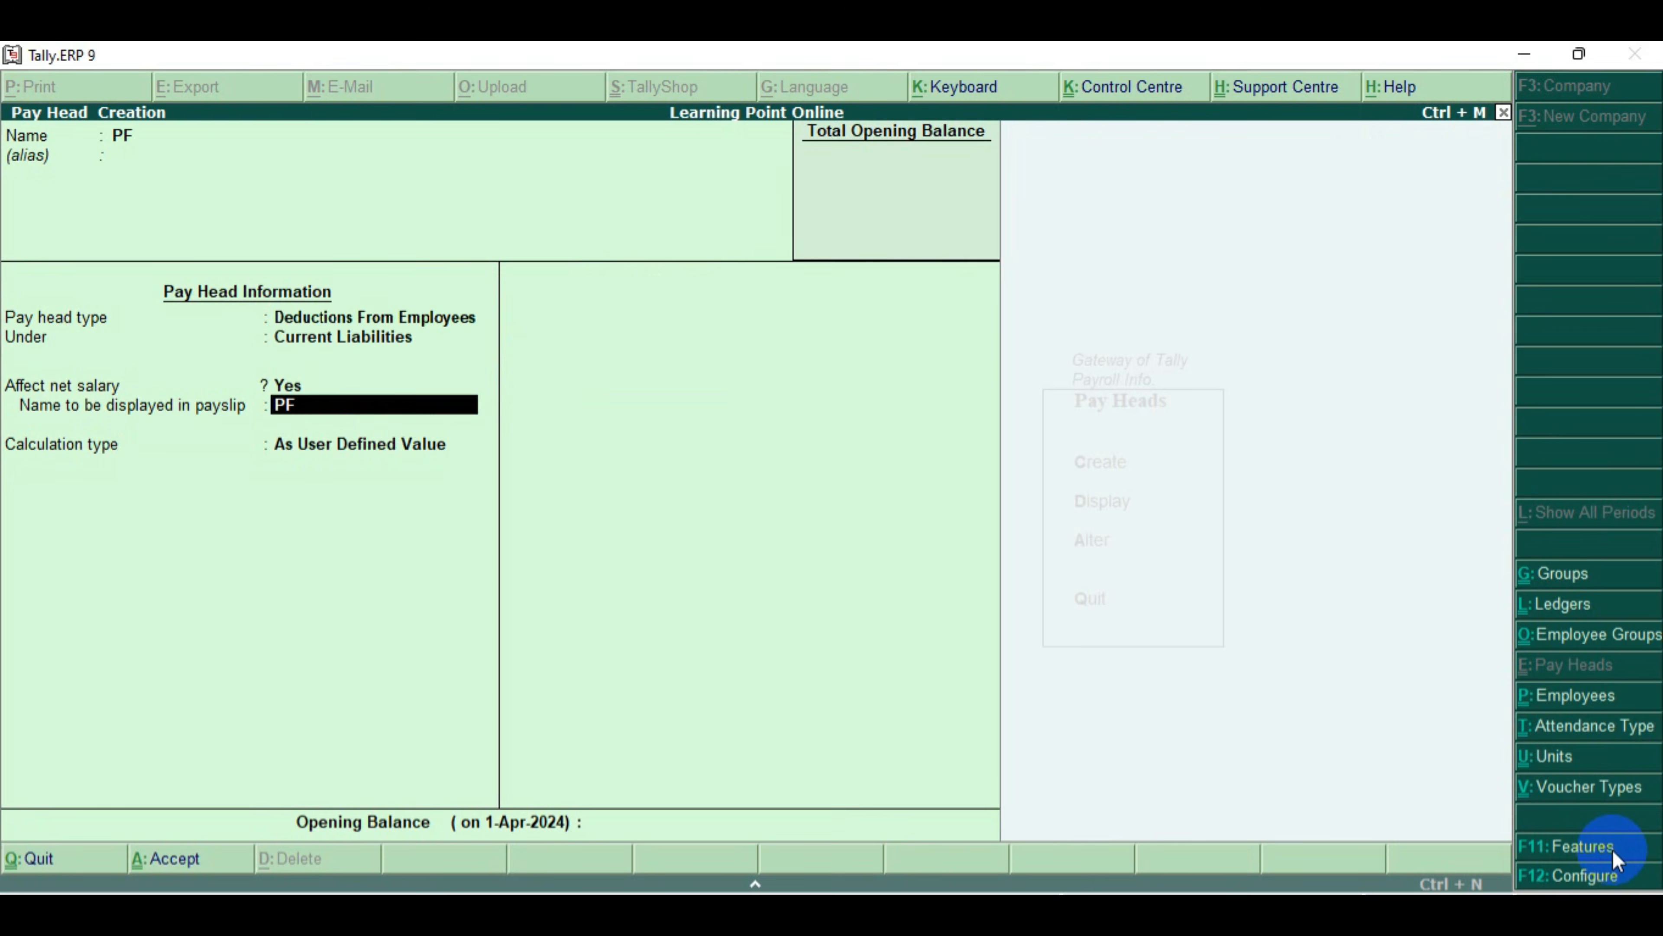
{"action": "key", "text": "Return"}
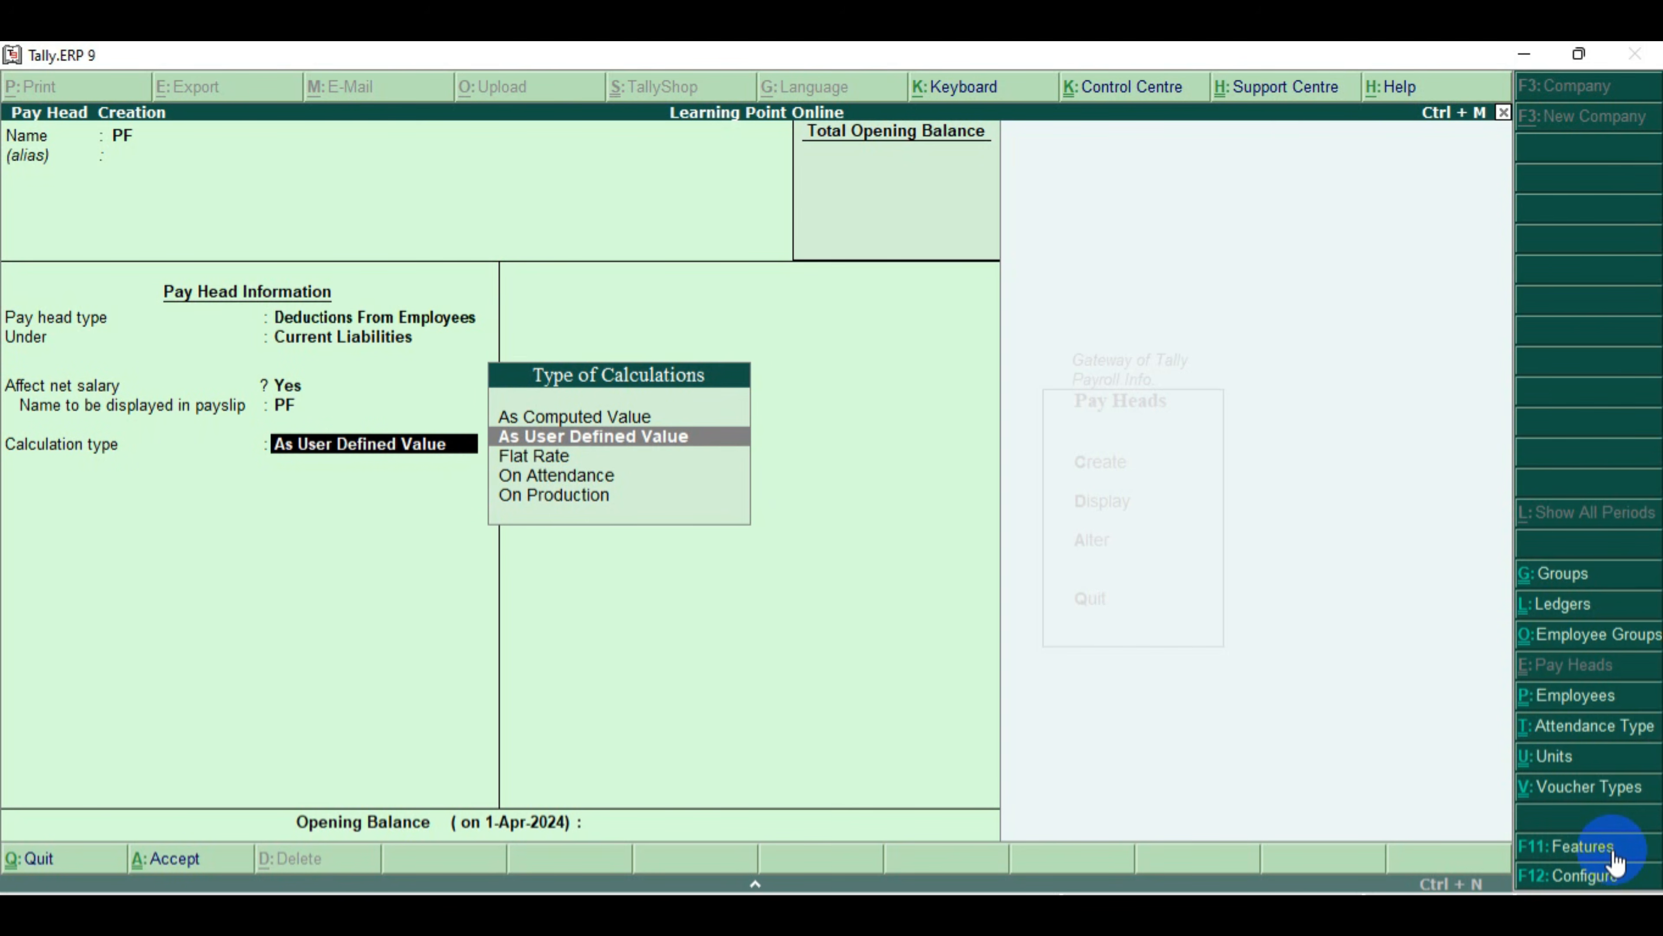
Set PF's calculation type to As Computed Value with period Months and rounding Not Applicable, computed On Current Earnings Total
{"action": "key", "text": "Up"}
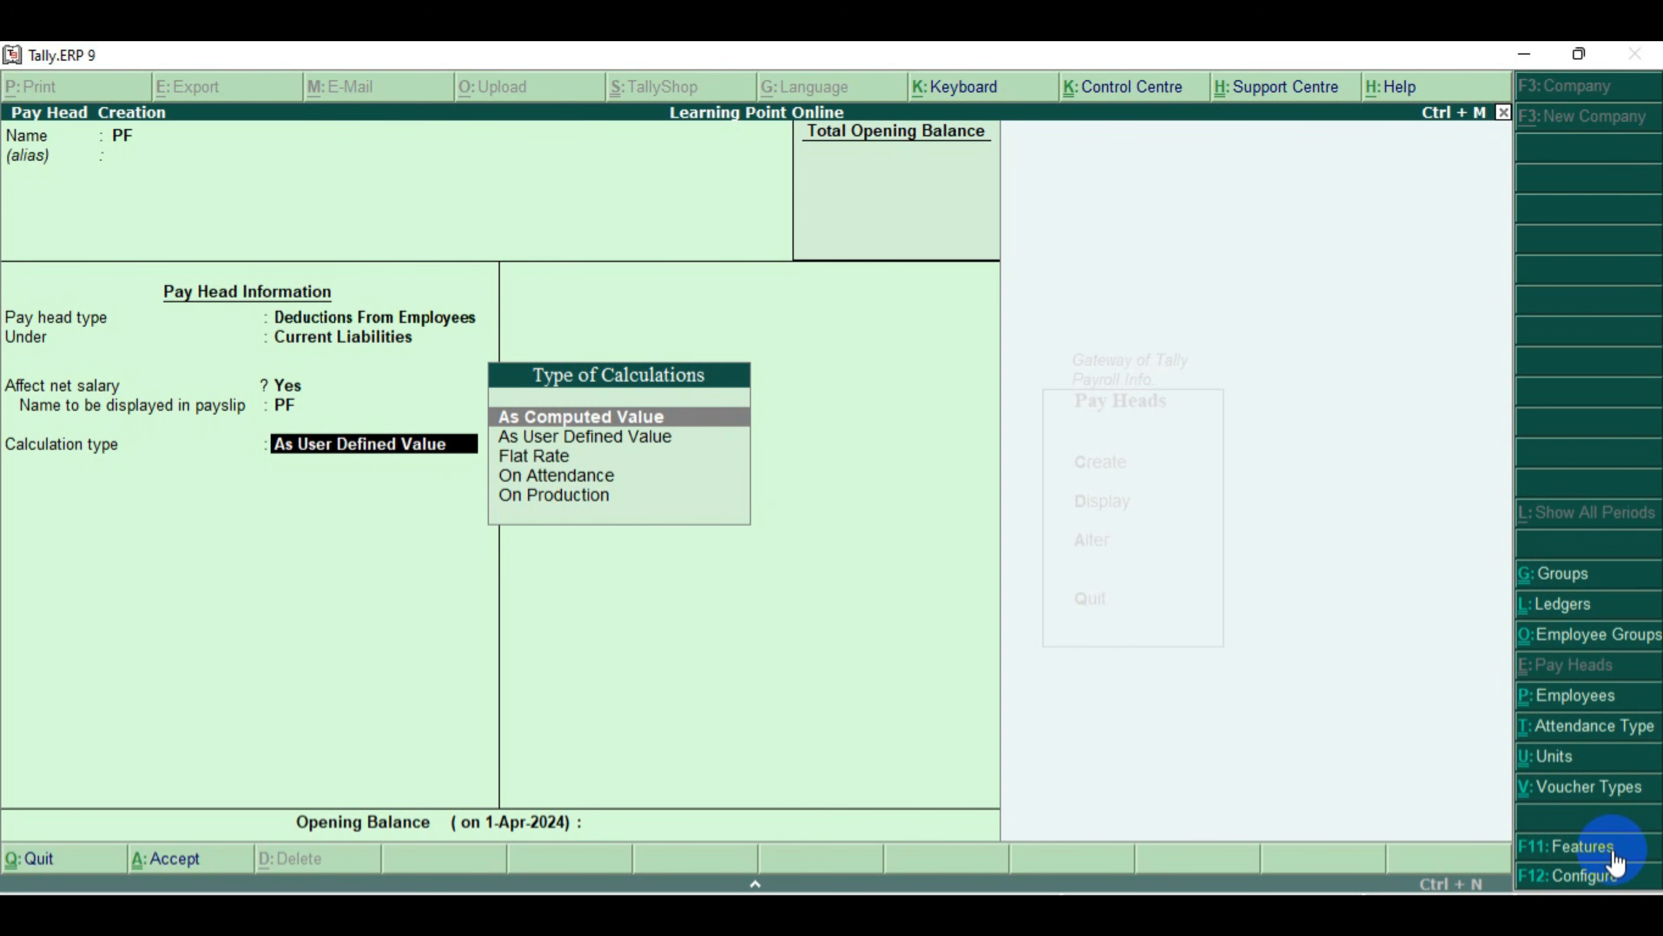
{"action": "key", "text": "Return"}
{"action": "key", "text": "Return"}
{"action": "key", "text": "Return"}
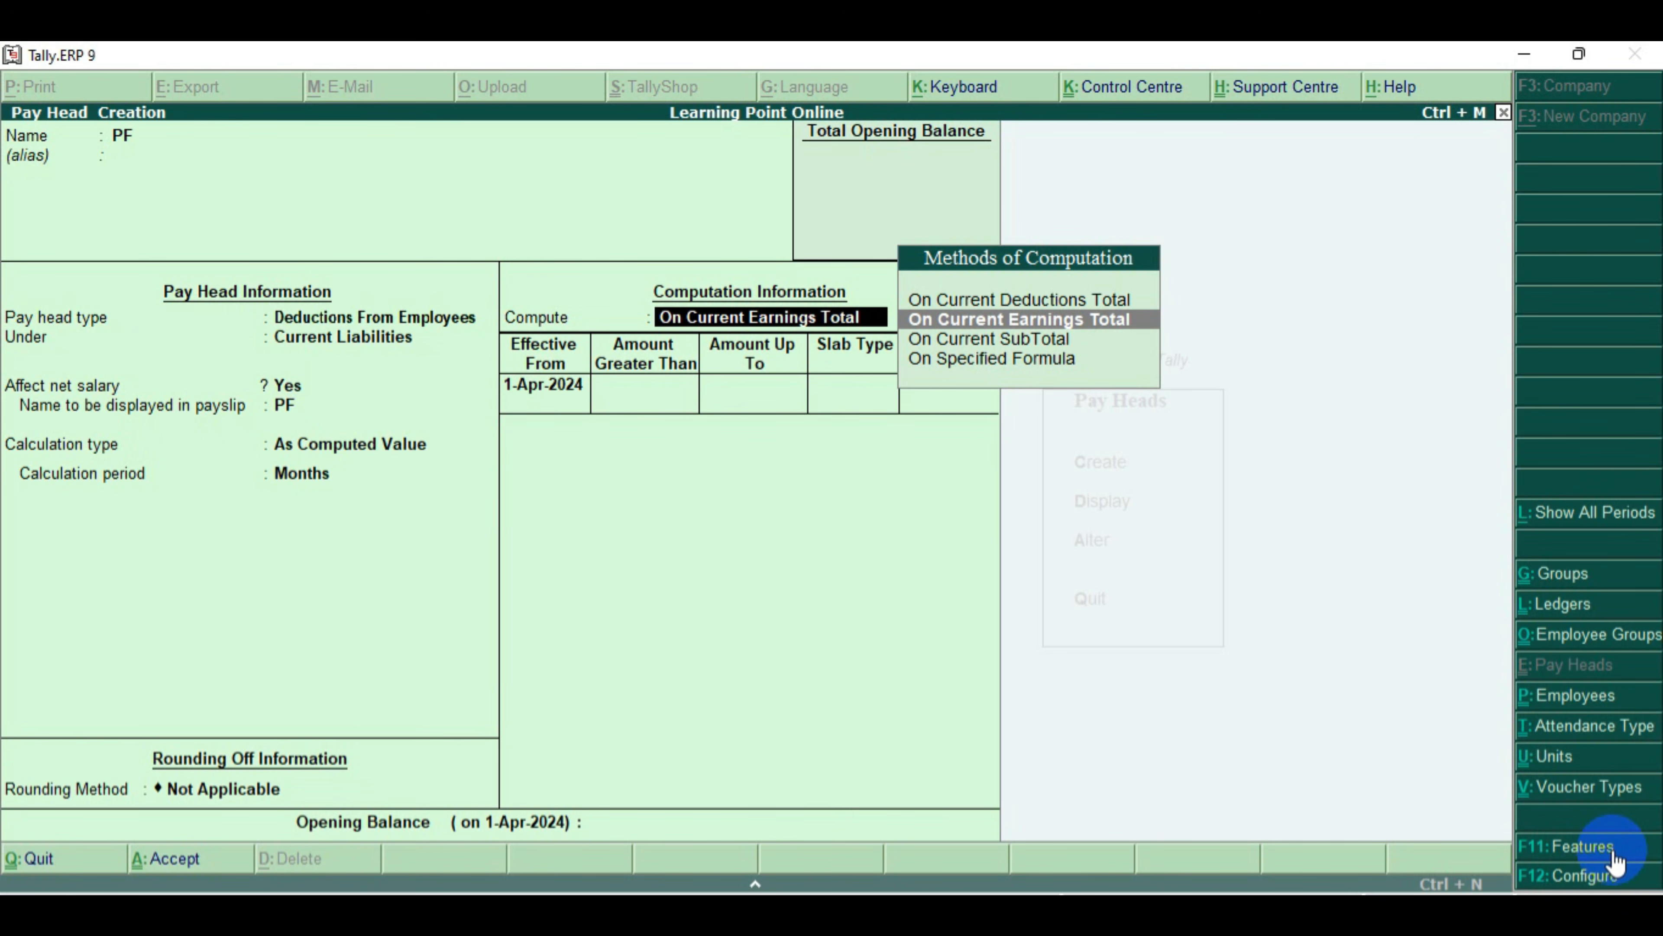
{"action": "key", "text": "Return"}
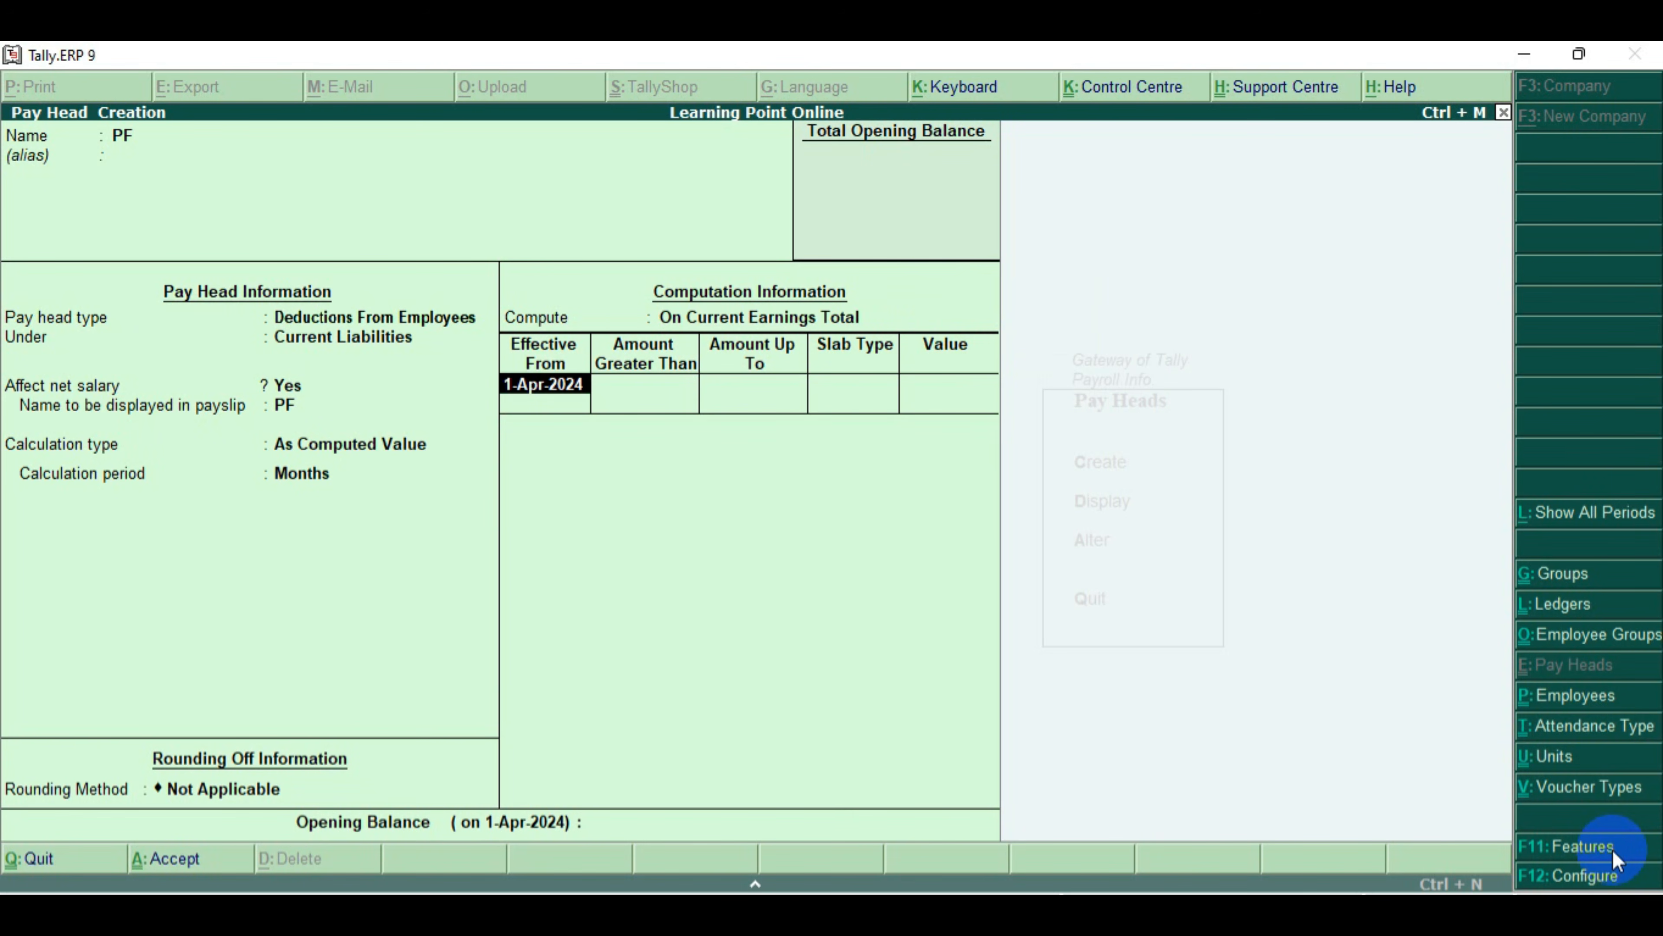
Give PF a Percentage slab of 15% effective from 1-Apr-2024, save the pay head and leave pay head creation
{"action": "key", "text": "Return"}
{"action": "key", "text": "Return"}
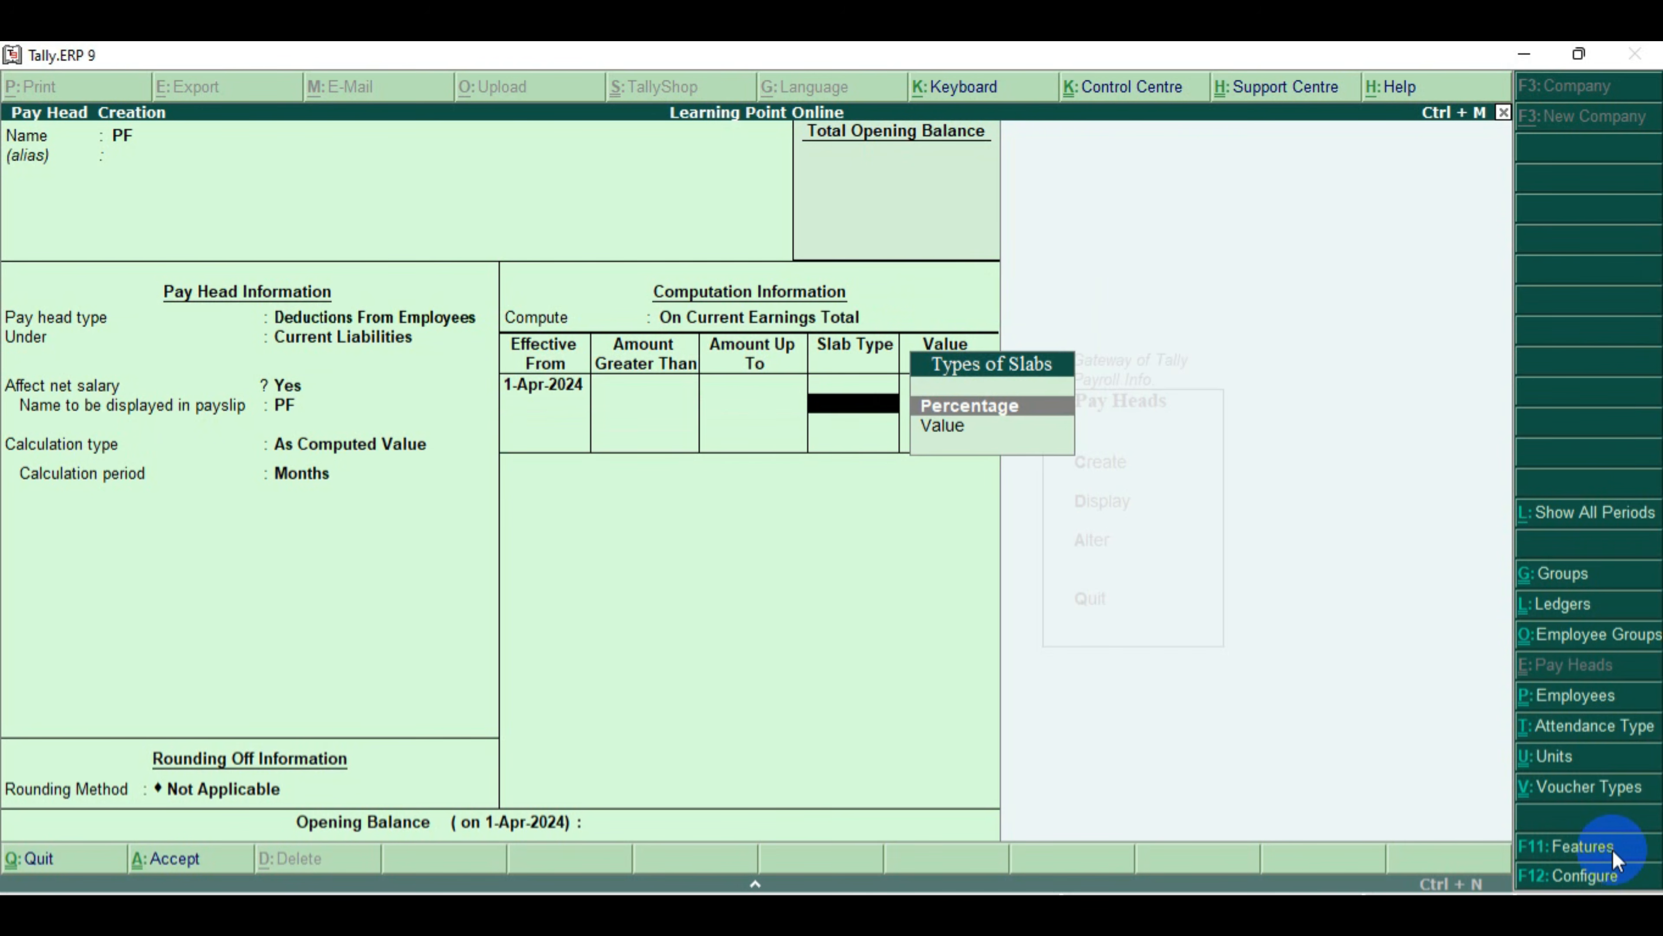
{"action": "key", "text": "Return"}
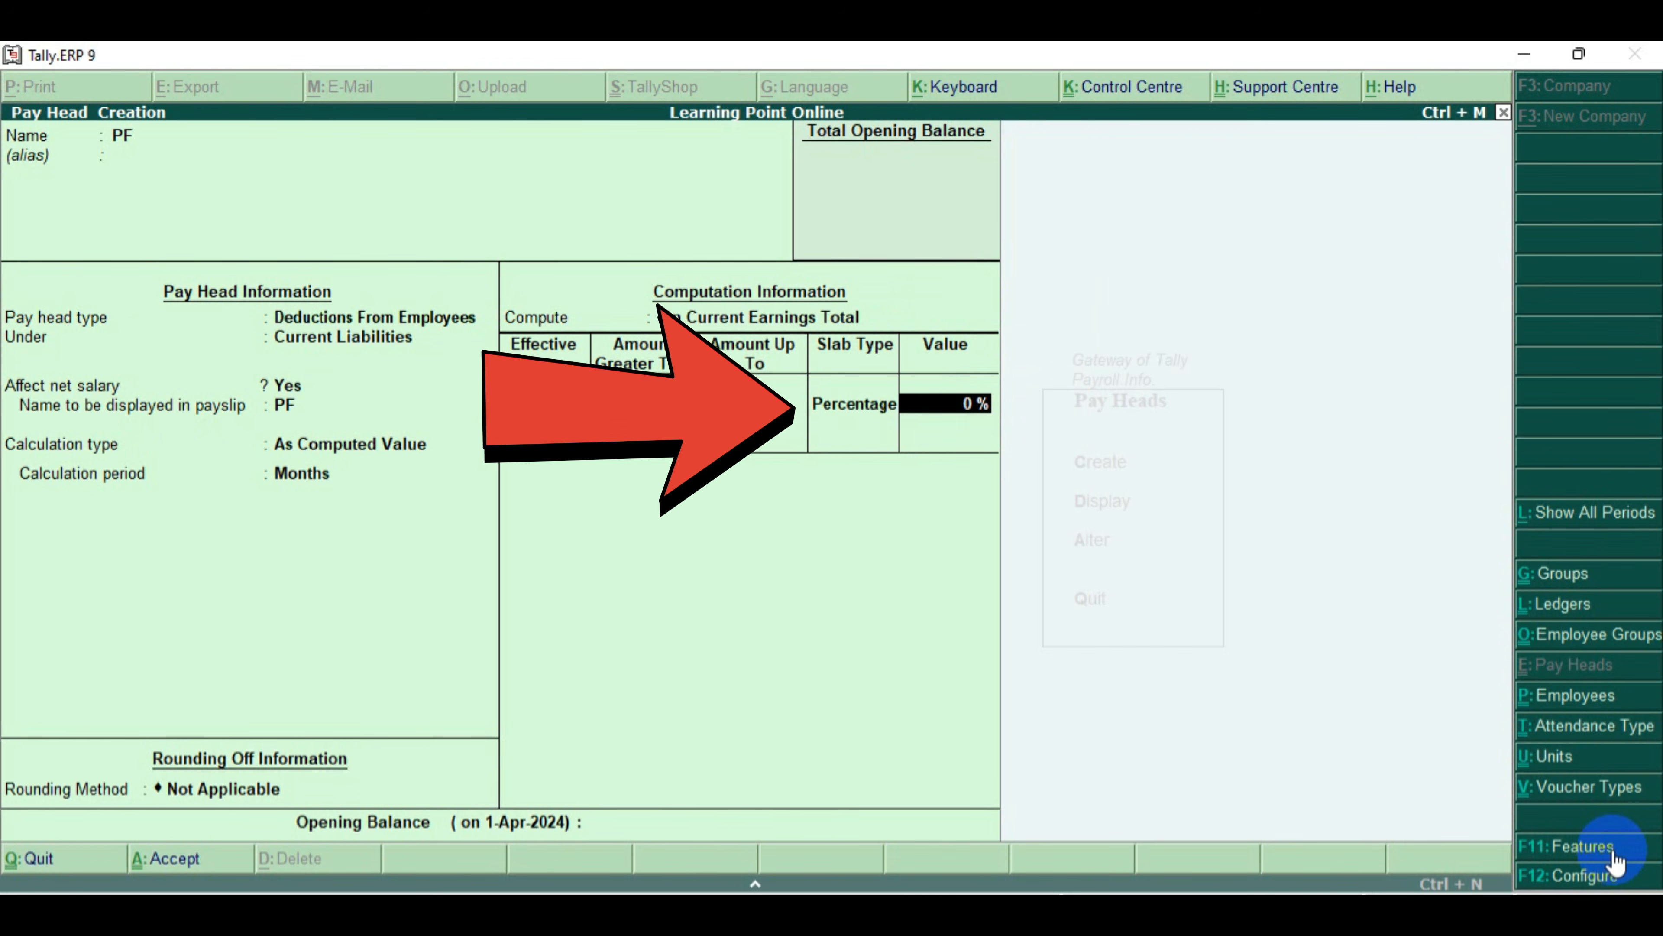
{"action": "type", "text": "15"}
{"action": "key", "text": "Return"}
{"action": "key", "text": "Return"}
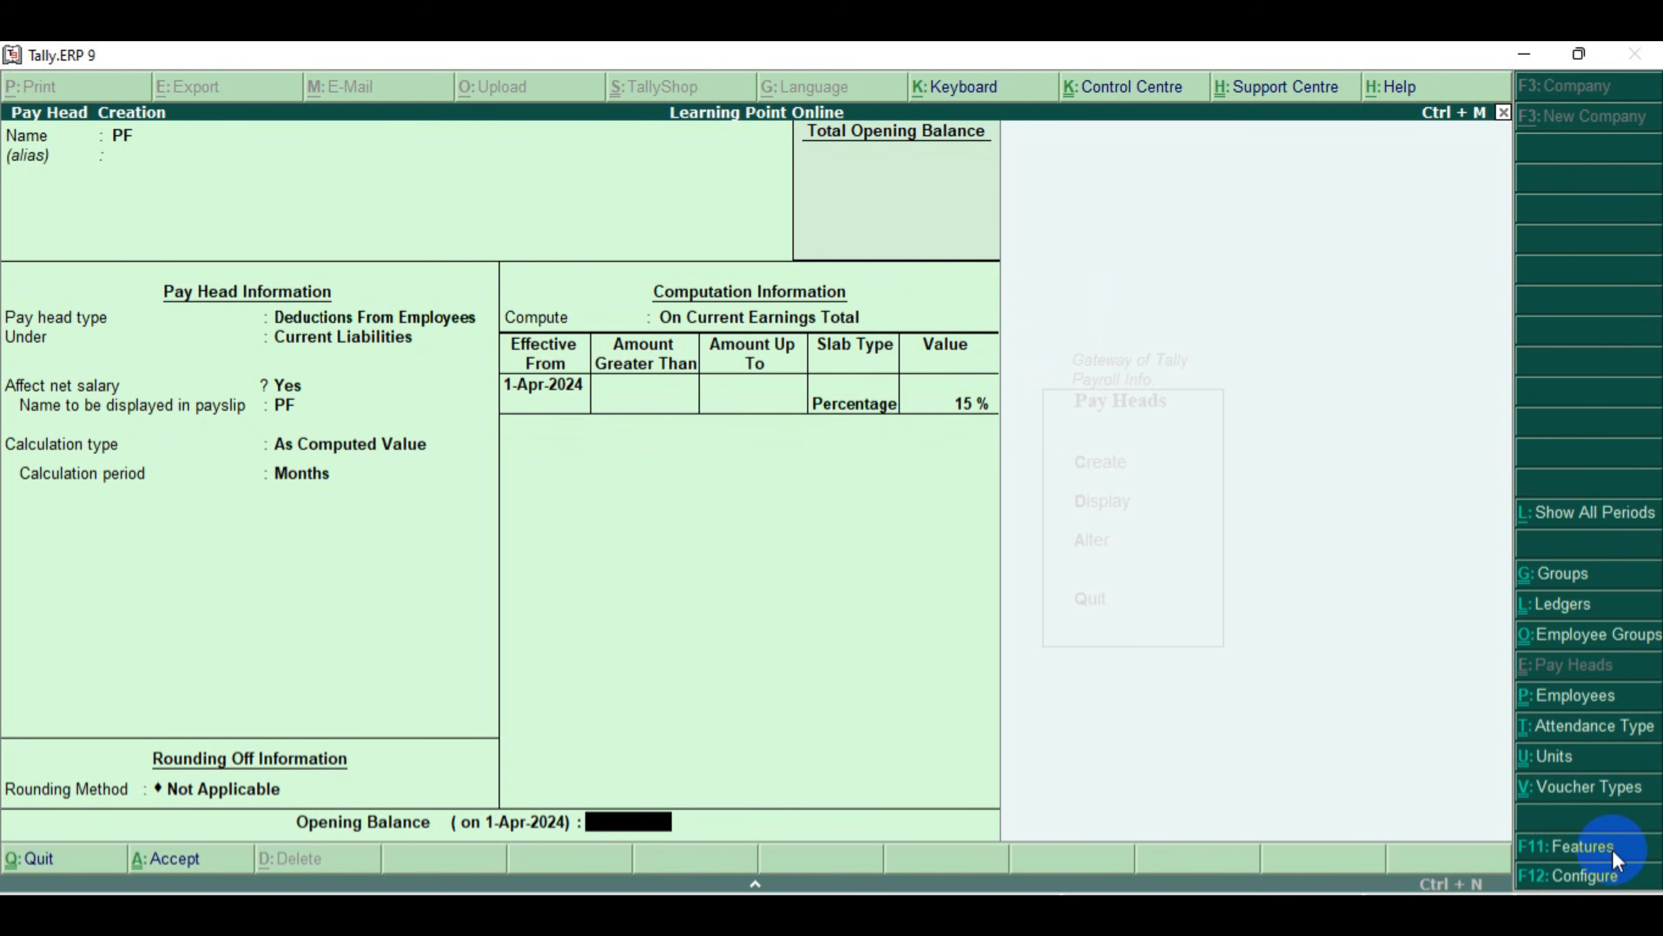
{"action": "key", "text": "Return"}
{"action": "key", "text": "Return"}
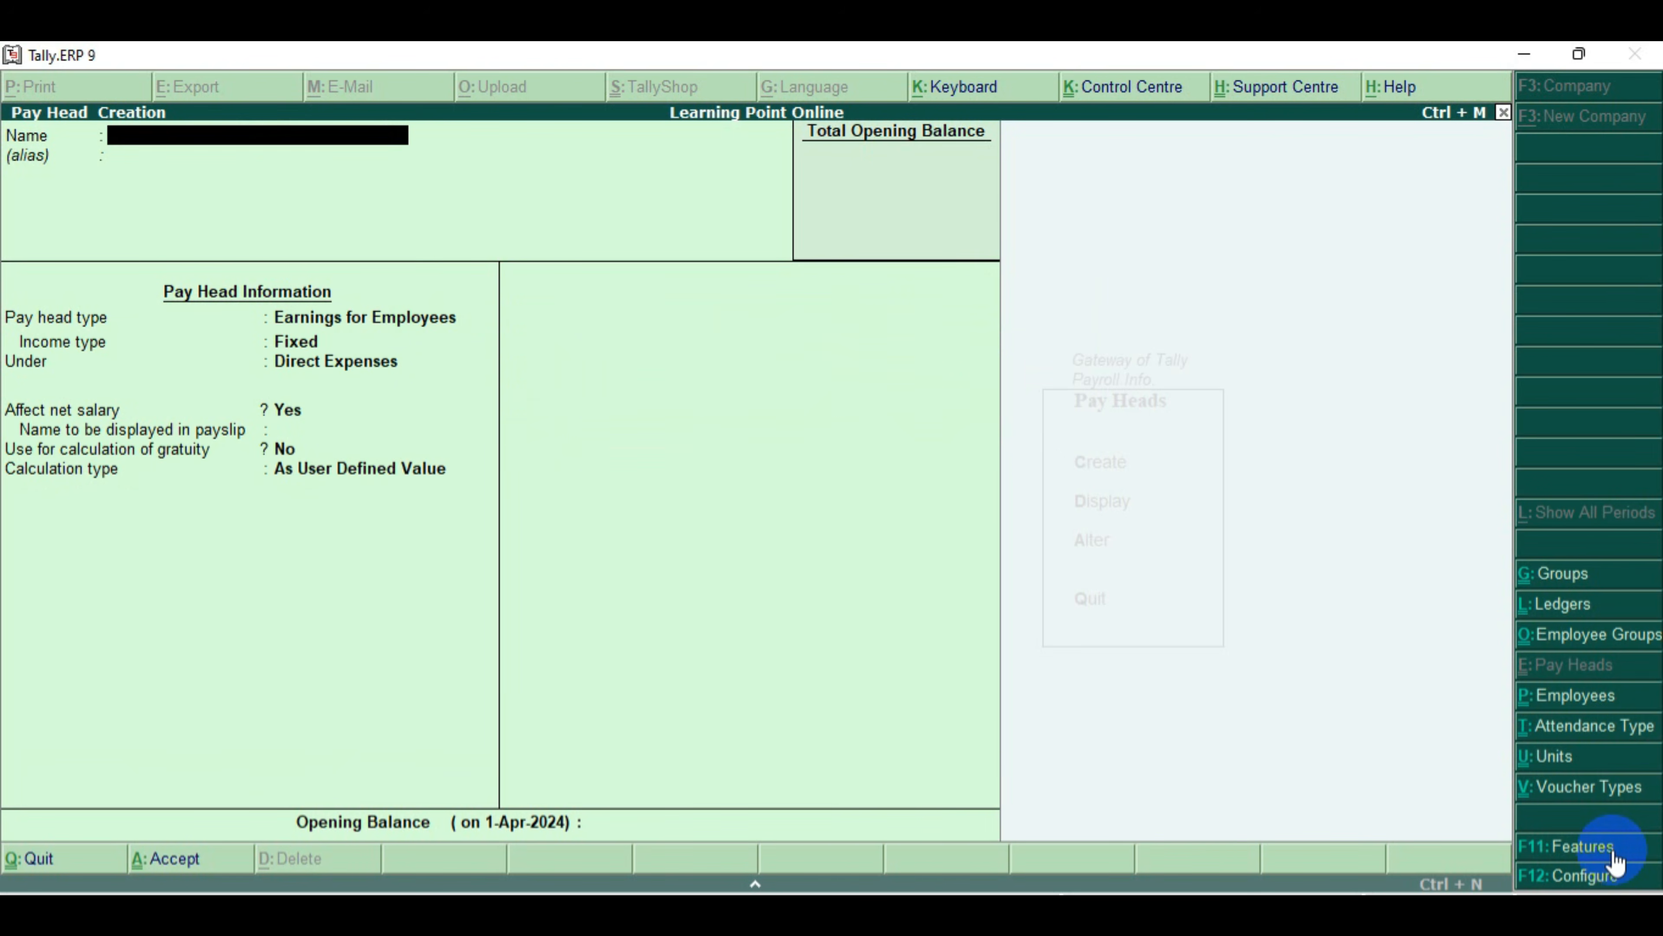
{"action": "key", "text": "Escape"}
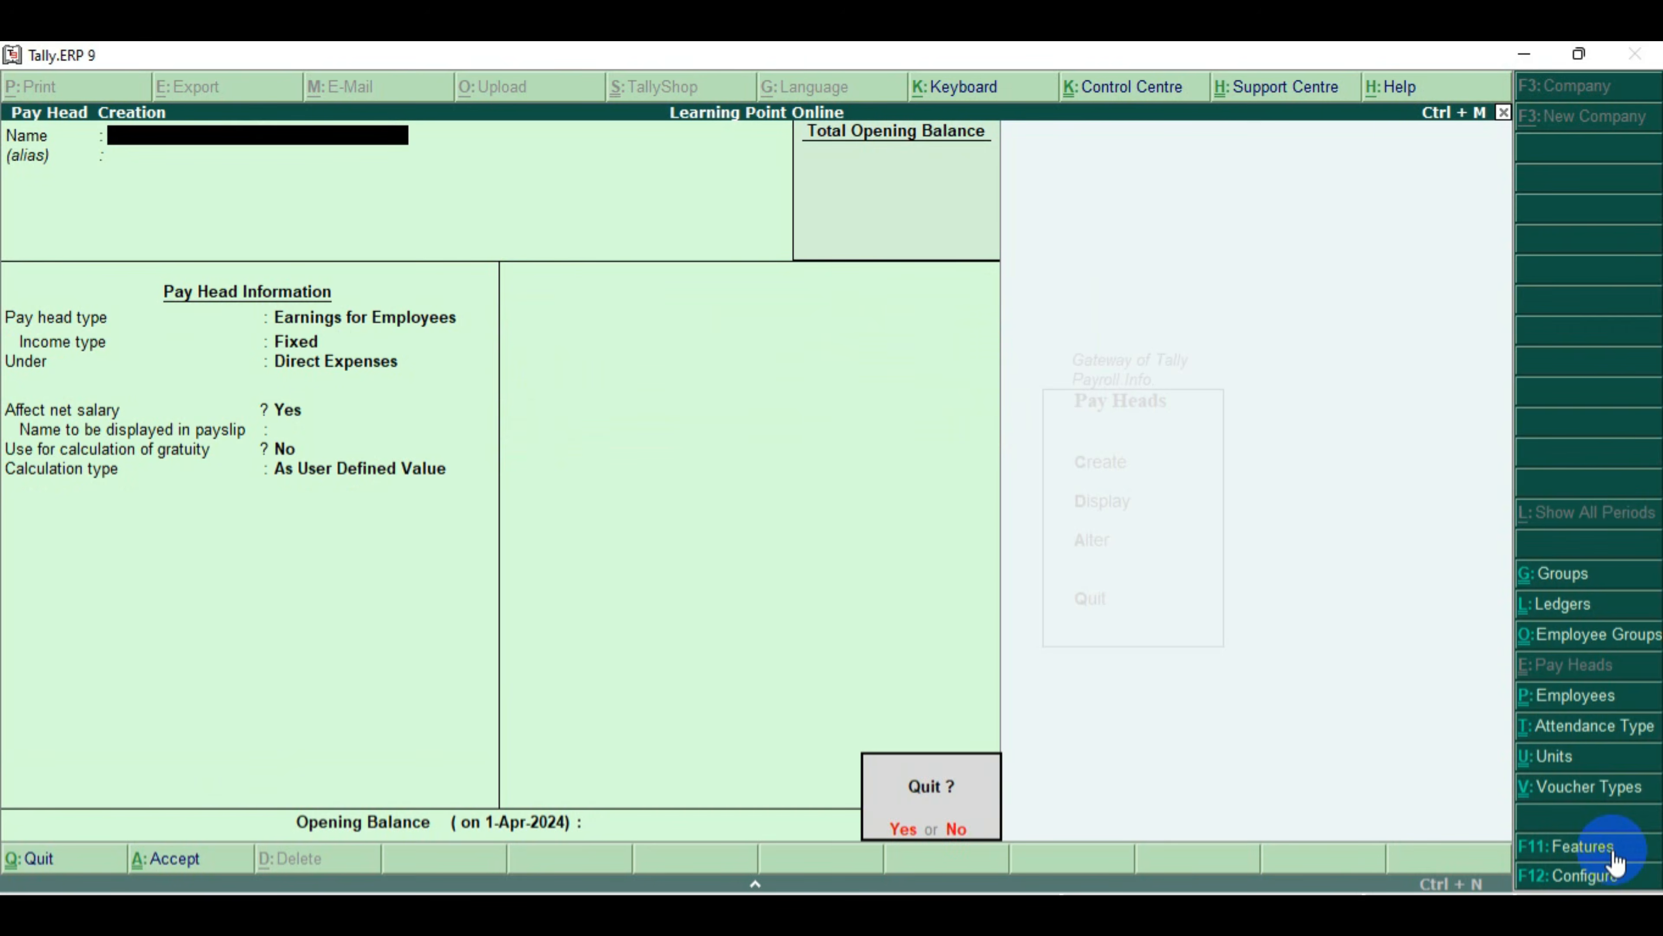
{"action": "key", "text": "y"}
Review the list of created pay heads and return to the payroll information menu
{"action": "key", "text": "Down"}
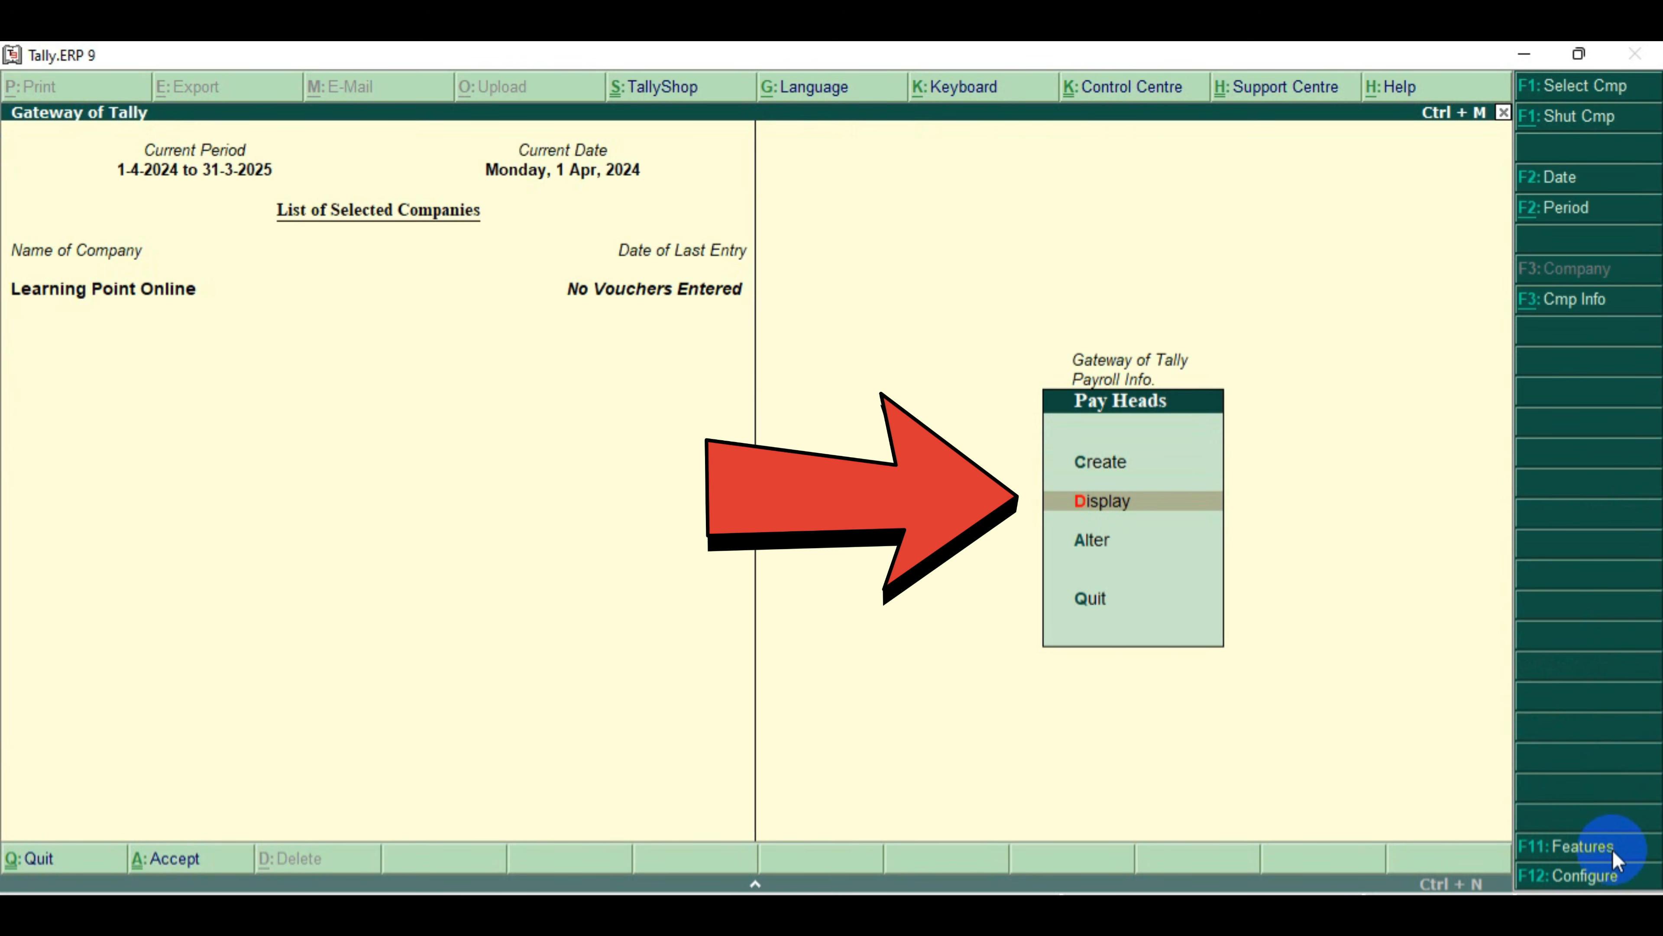
{"action": "key", "text": "Return"}
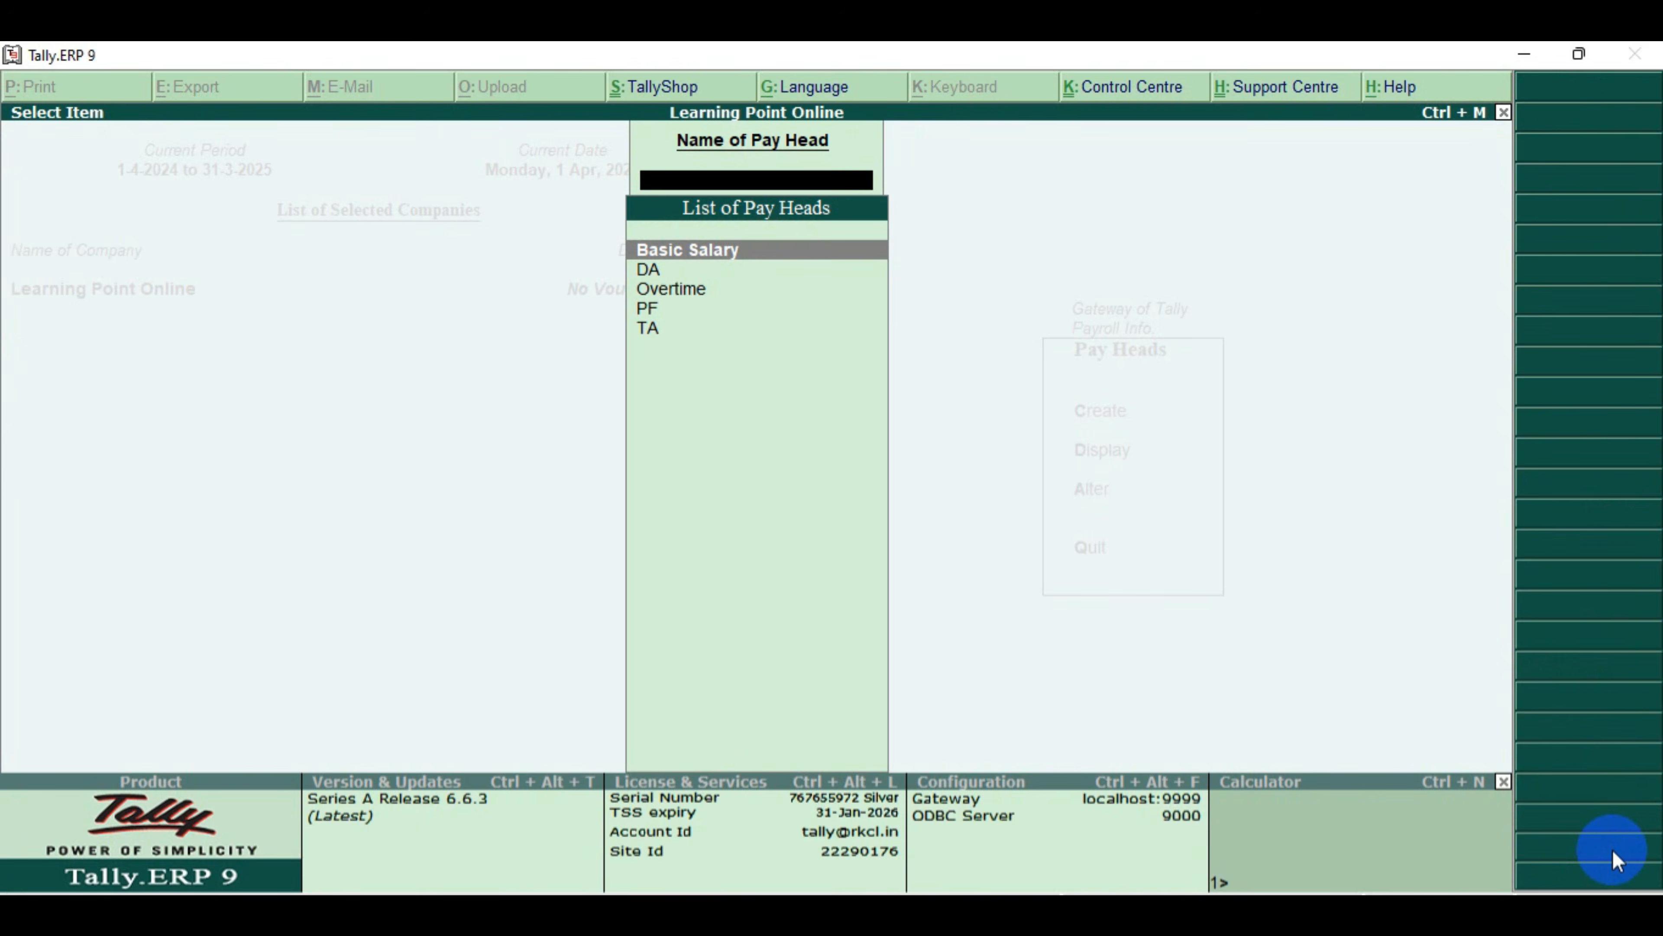
{"action": "key", "text": "Down"}
{"action": "key", "text": "Down"}
{"action": "key", "text": "Down"}
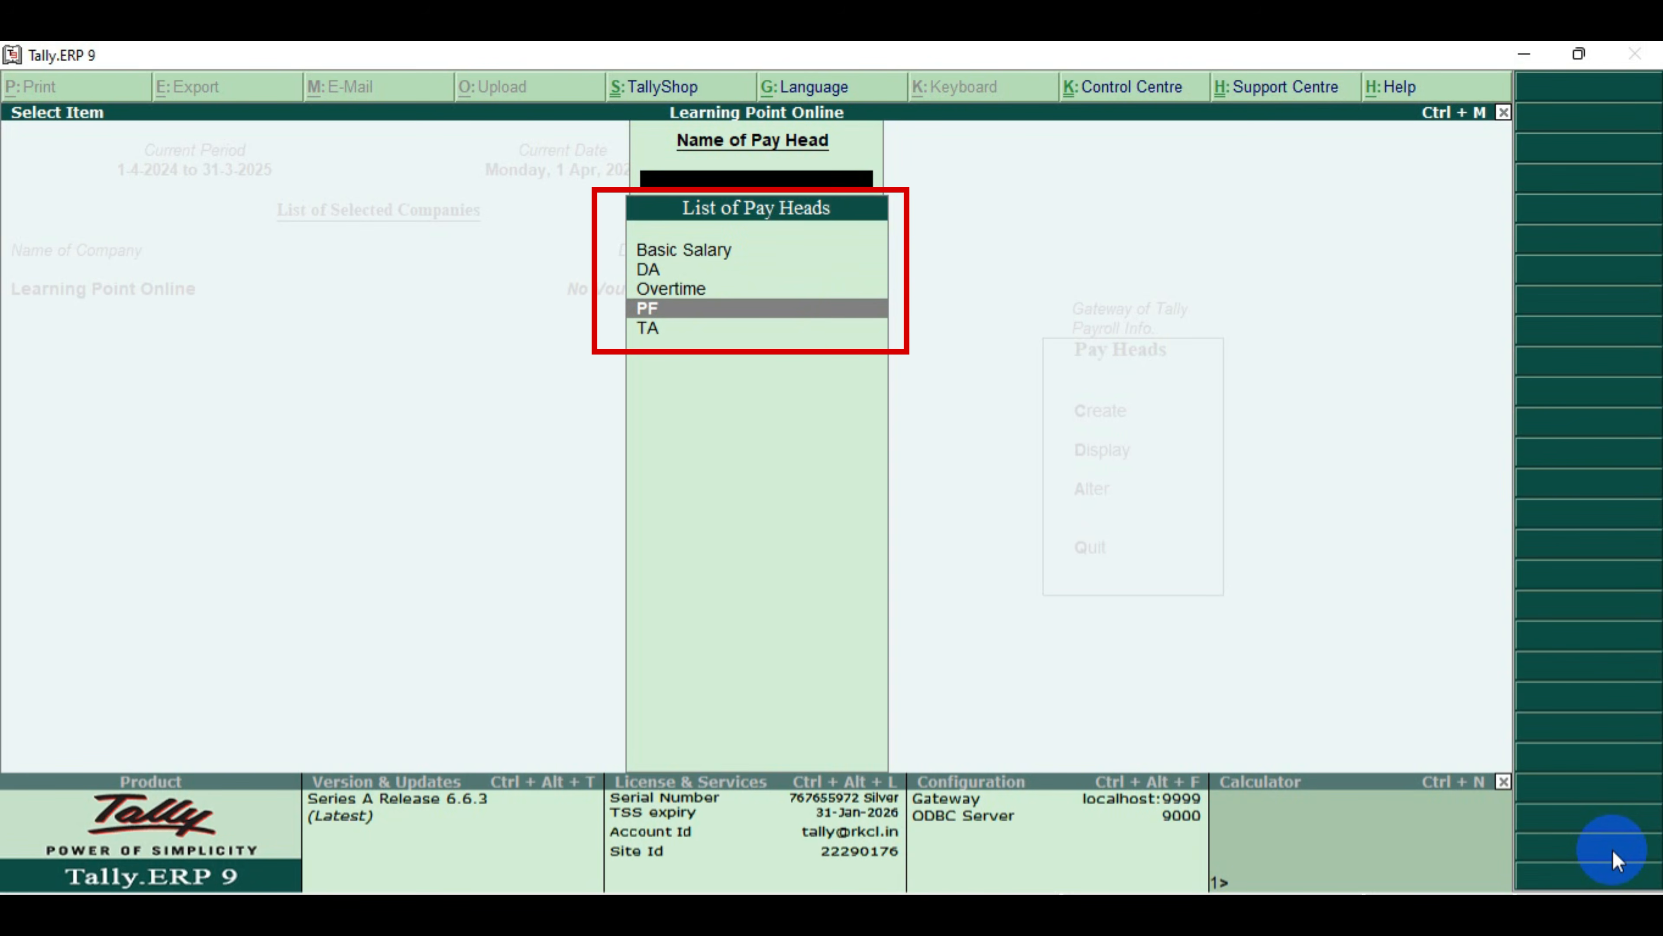
{"action": "key", "text": "Escape"}
{"action": "key", "text": "Escape"}
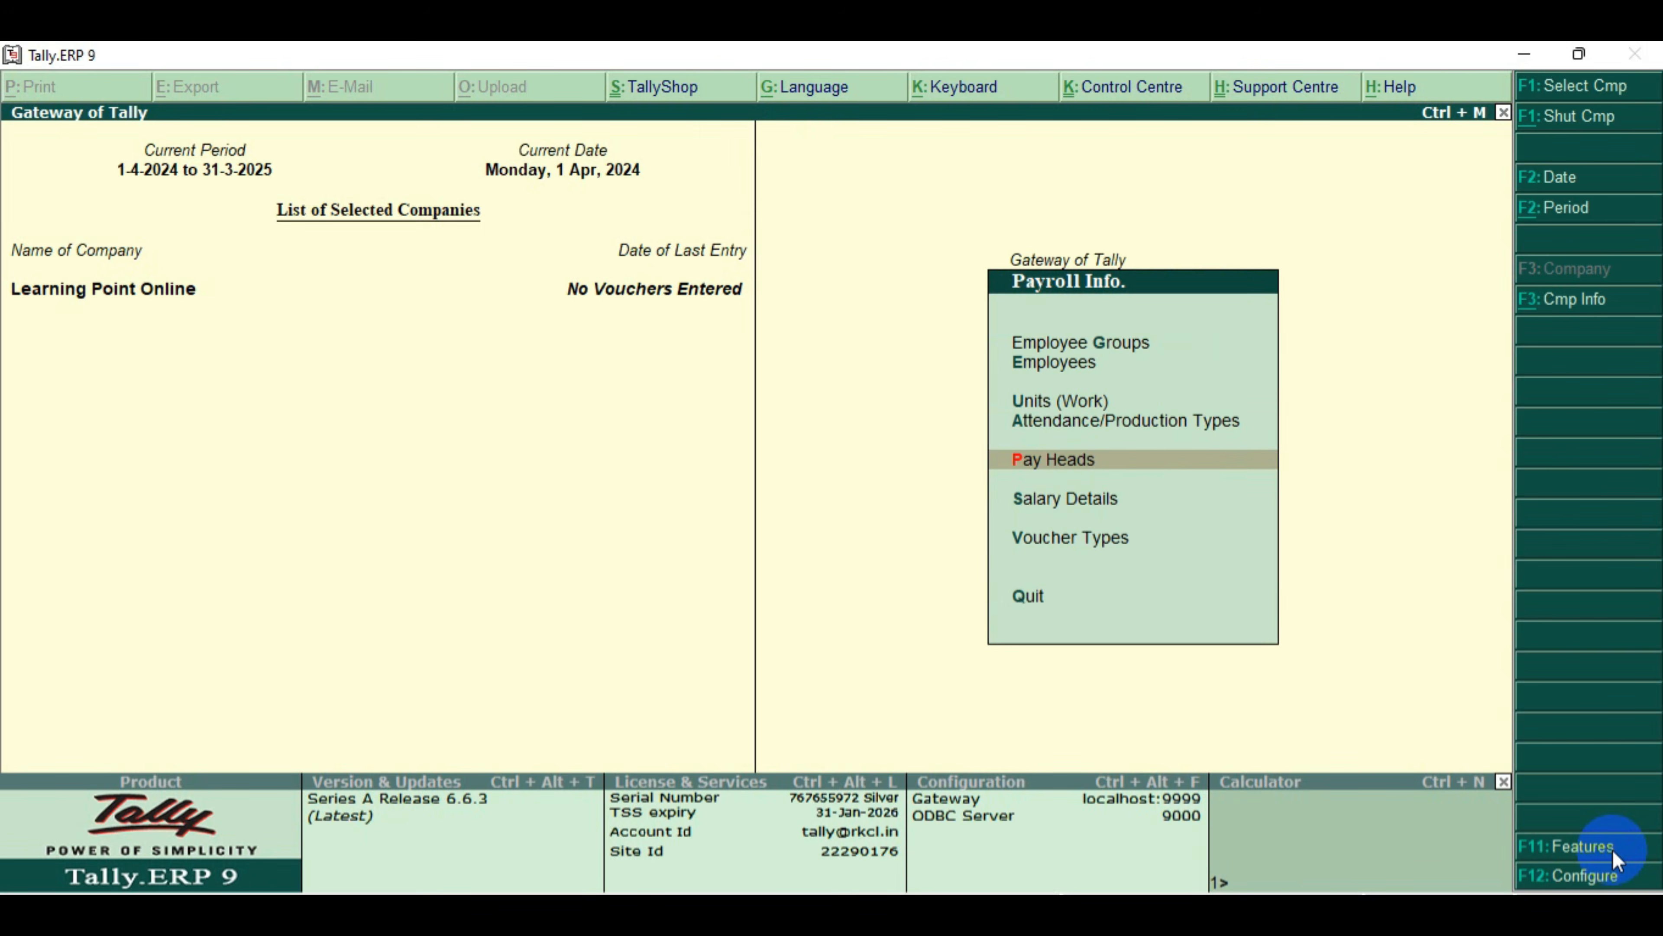
Start defining salary details for the Manager group with the effective date 1-Apr-2024
{"action": "key", "text": "Down"}
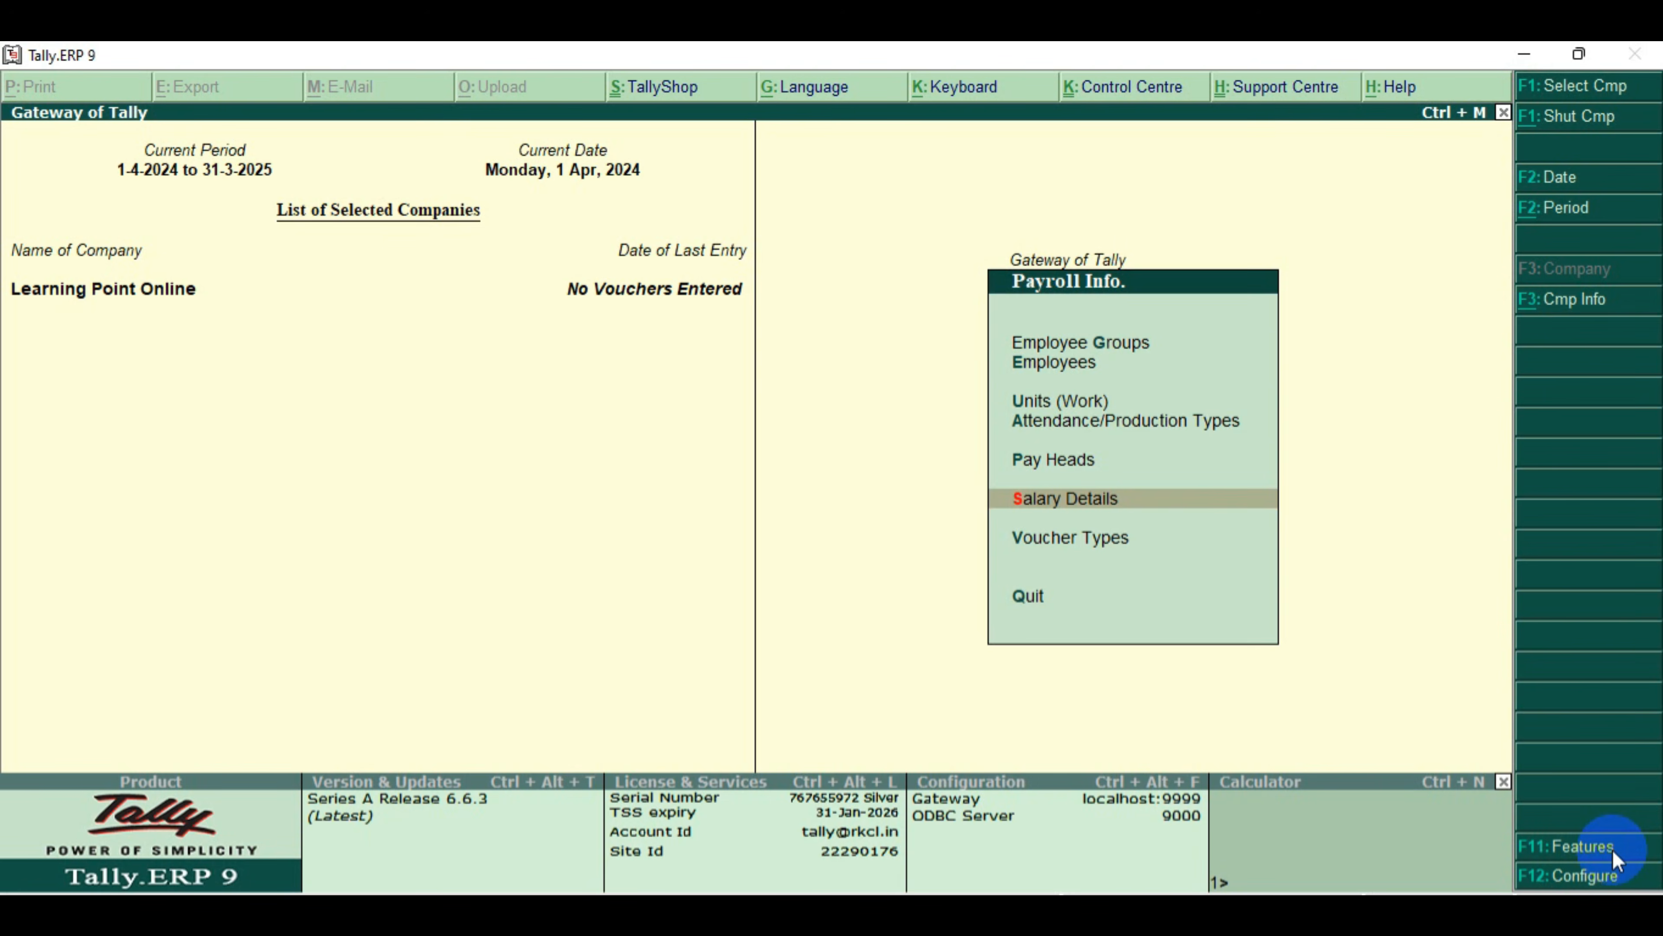
{"action": "key", "text": "Return"}
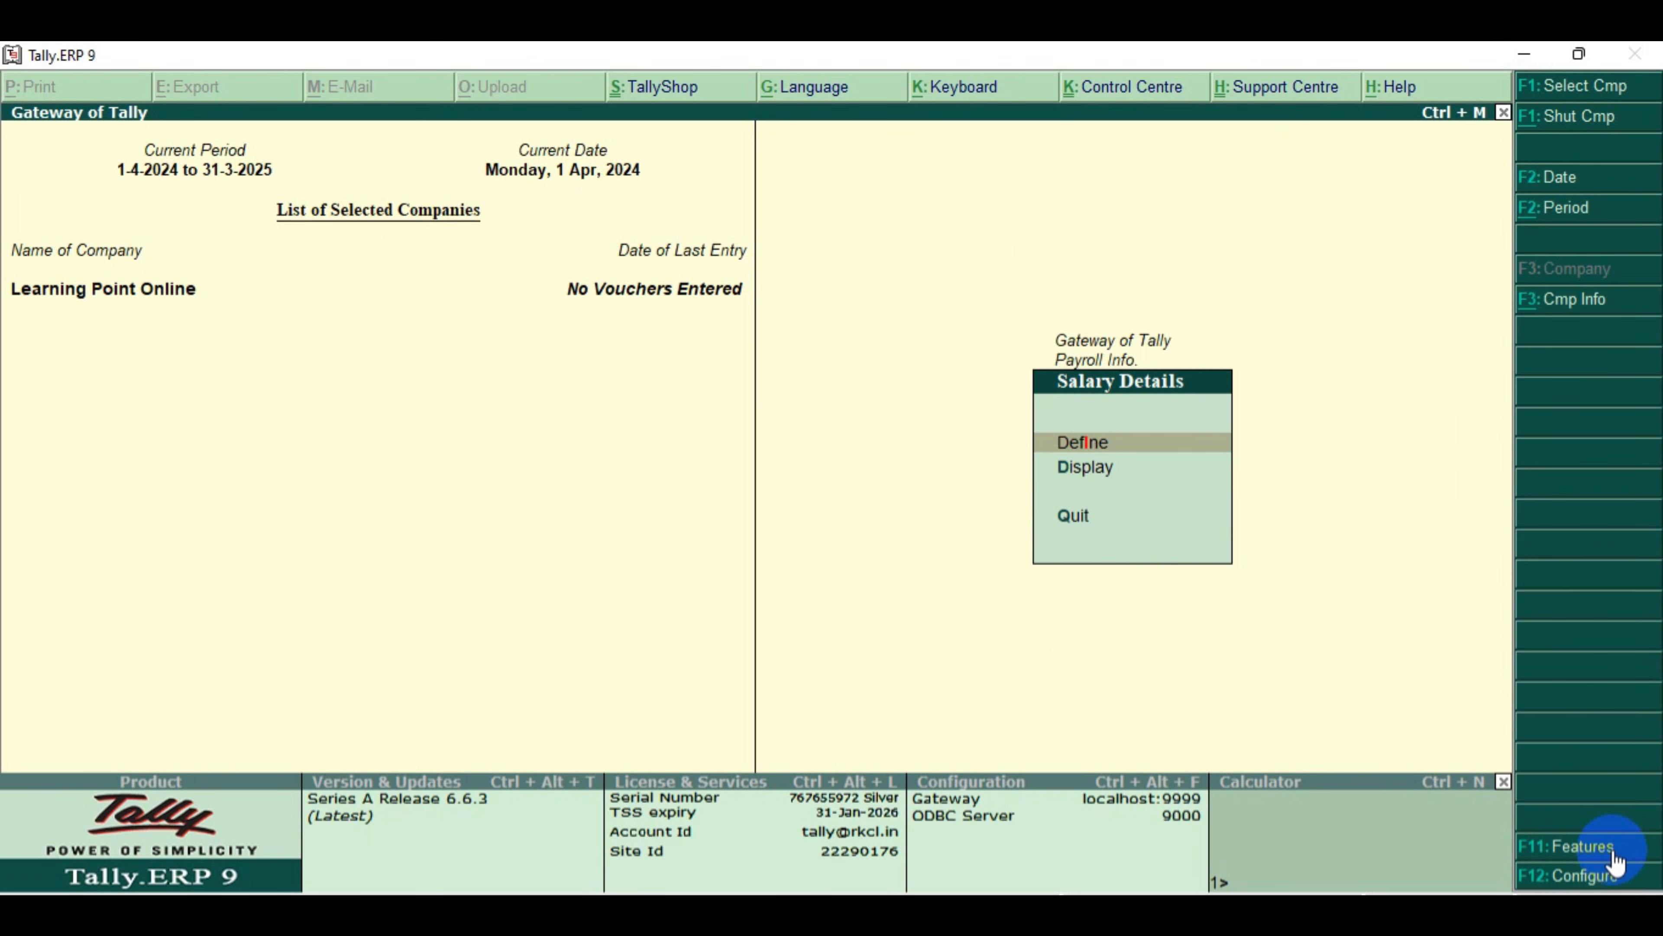
{"action": "key", "text": "Return"}
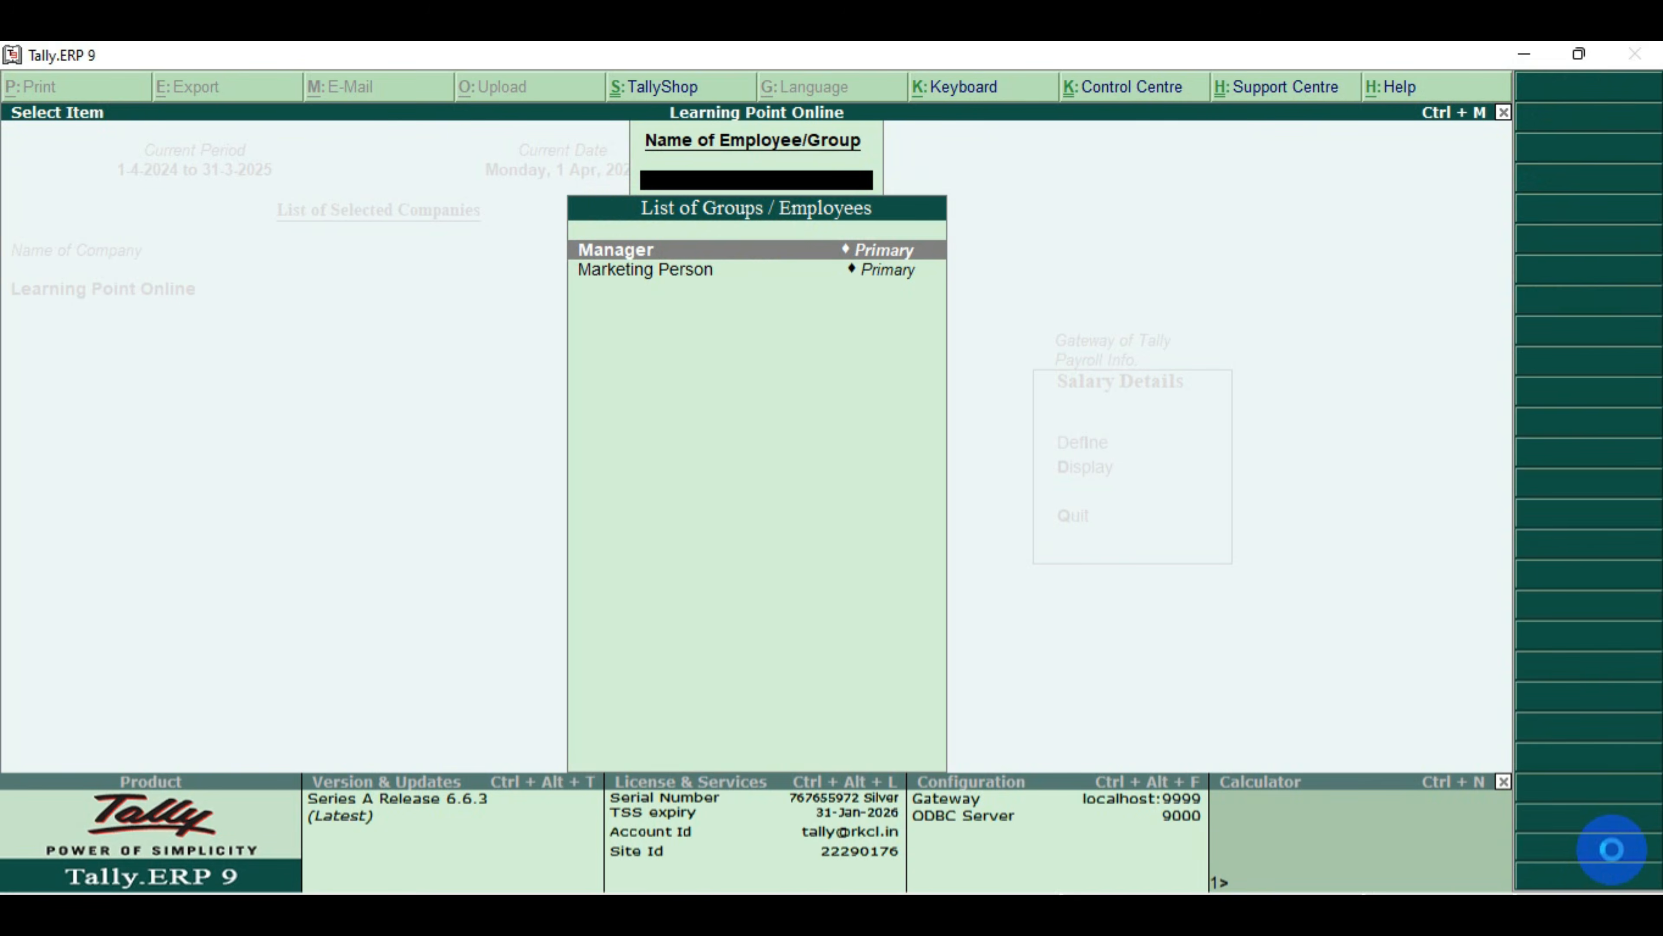
{"action": "key", "text": "Return"}
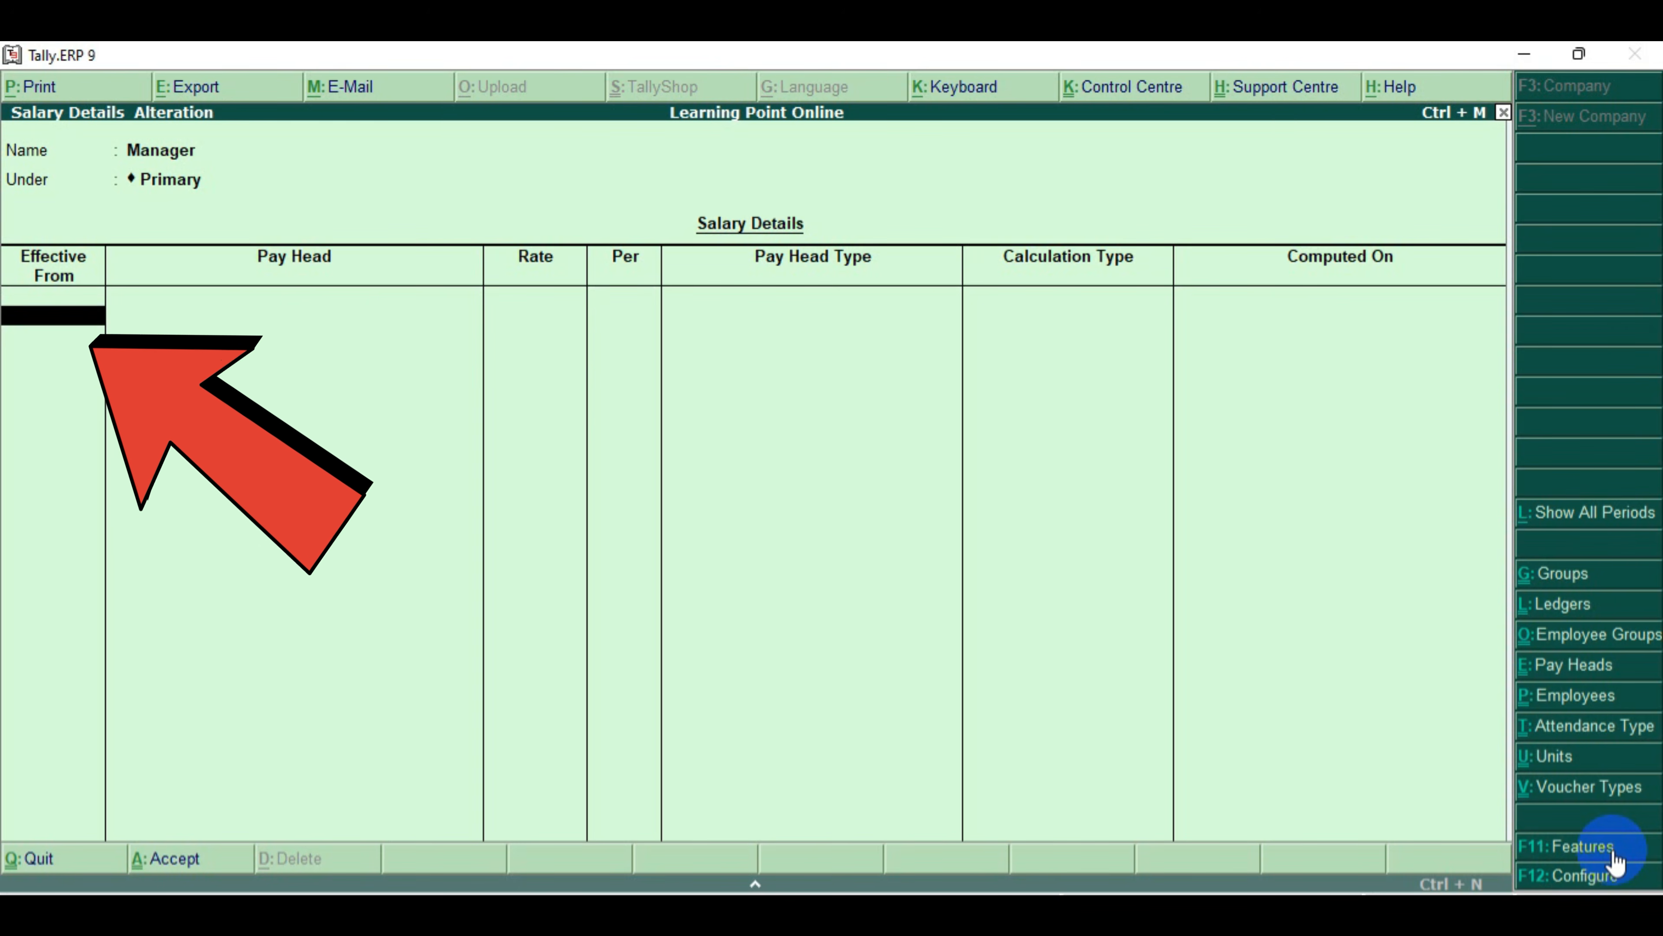
{"action": "type", "text": "1.4.2"}
{"action": "type", "text": "4"}
{"action": "key", "text": "Return"}
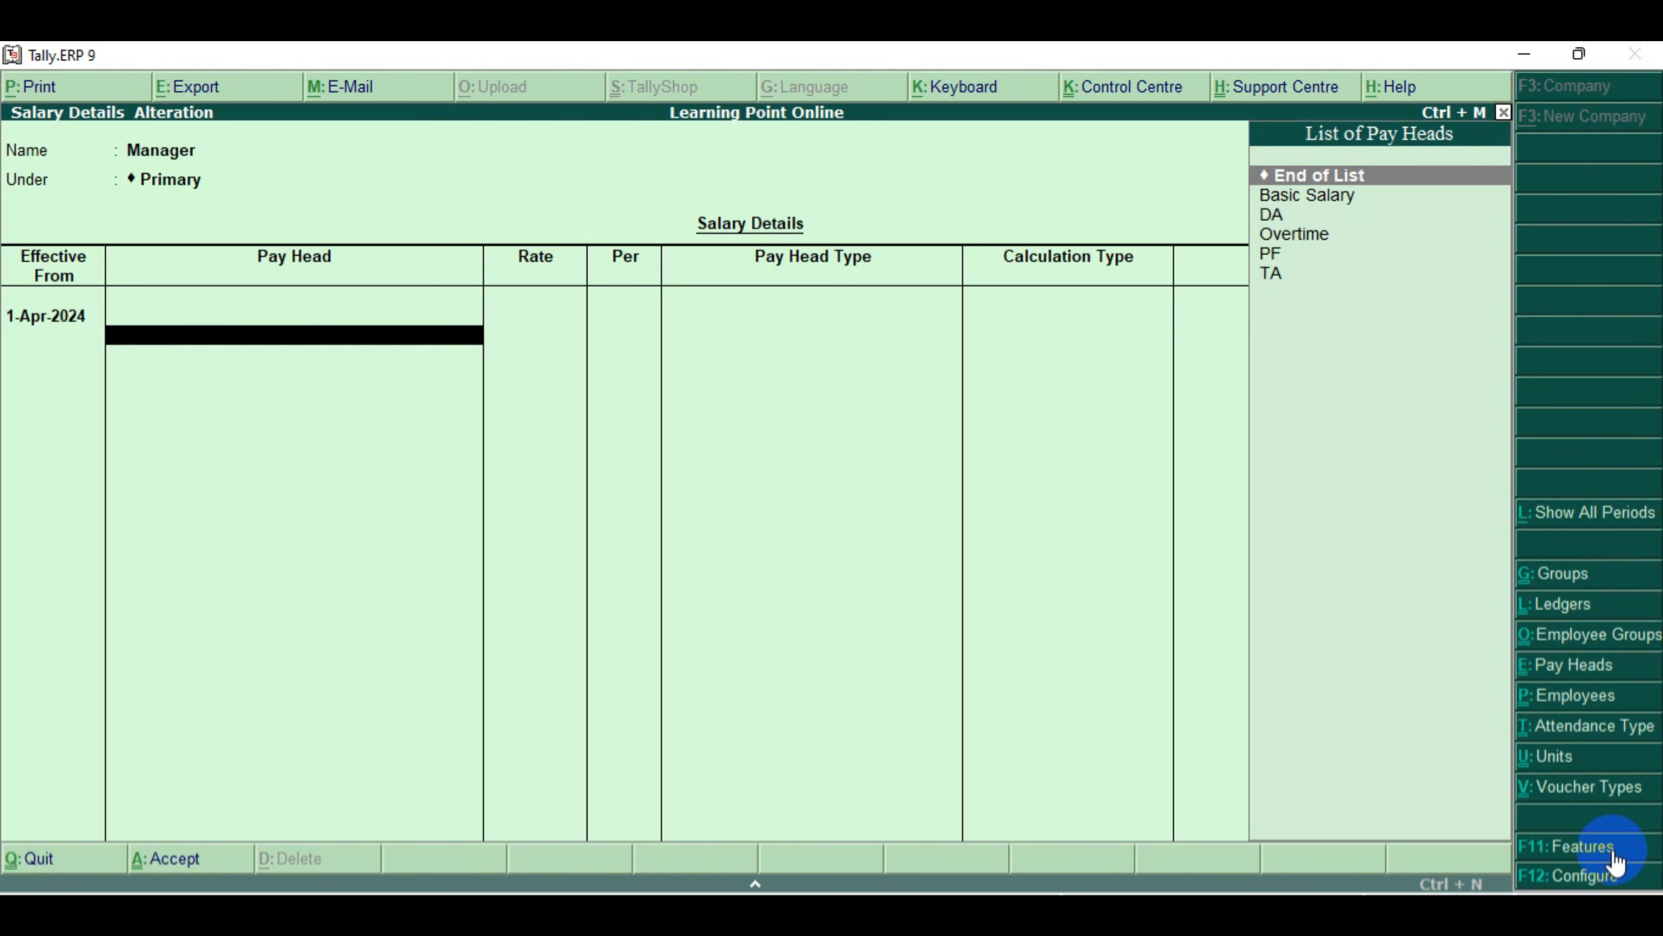
Add Basic Salary to the Manager group's salary details at a rate of 30,000 per month
{"action": "key", "text": "Down"}
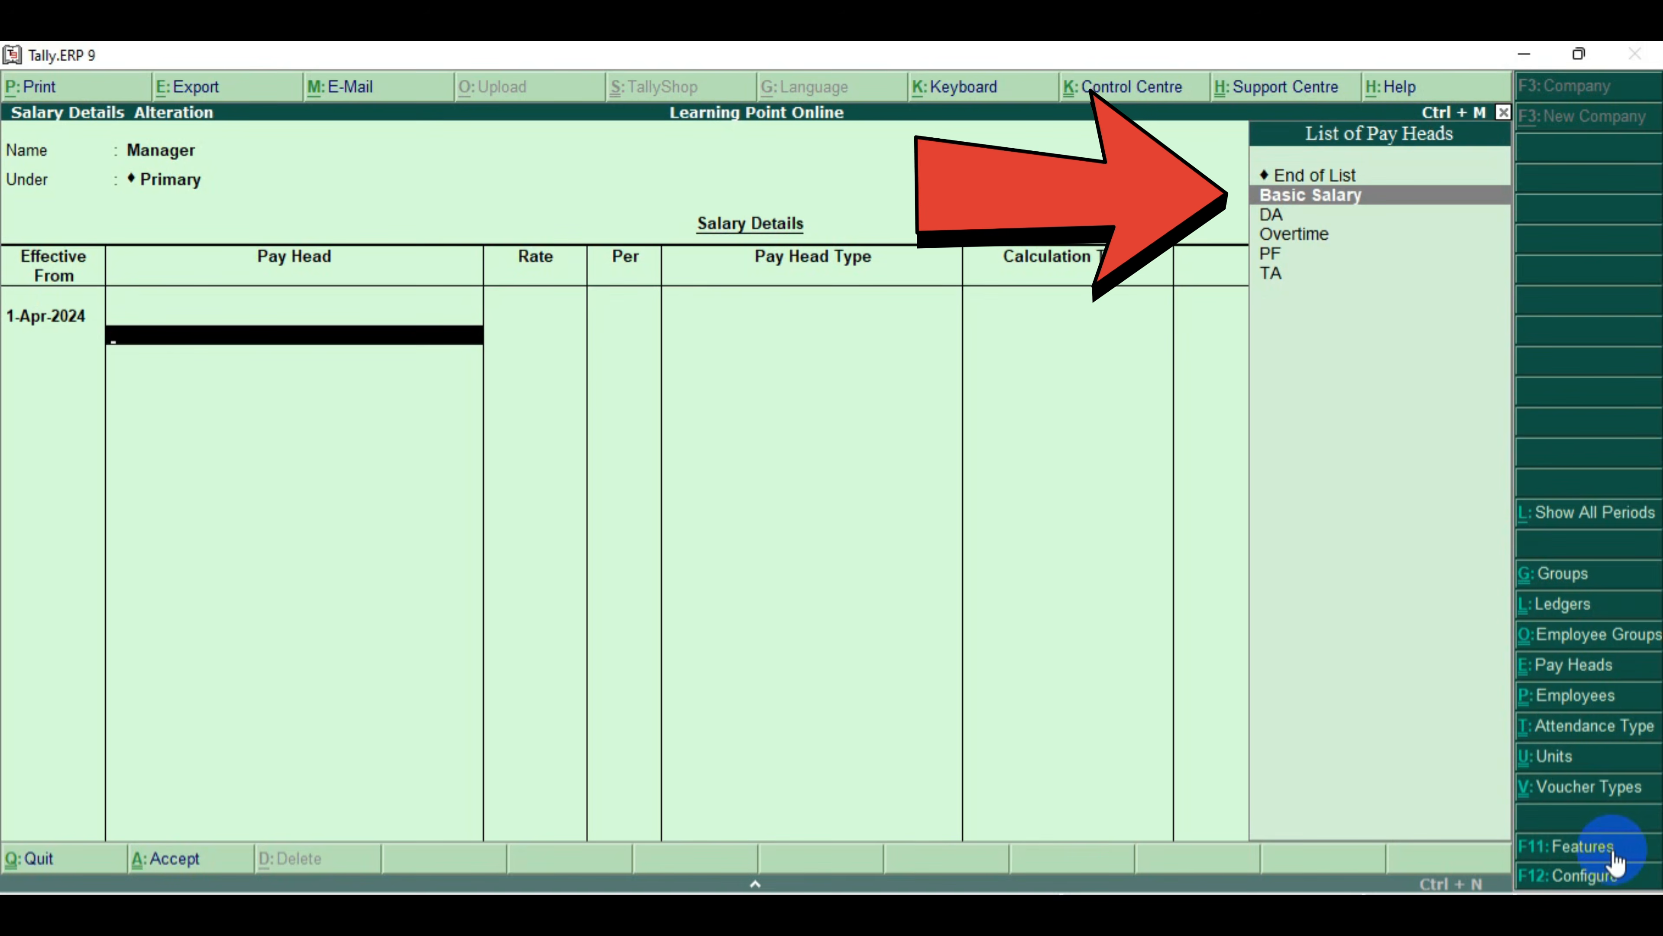
{"action": "key", "text": "Return"}
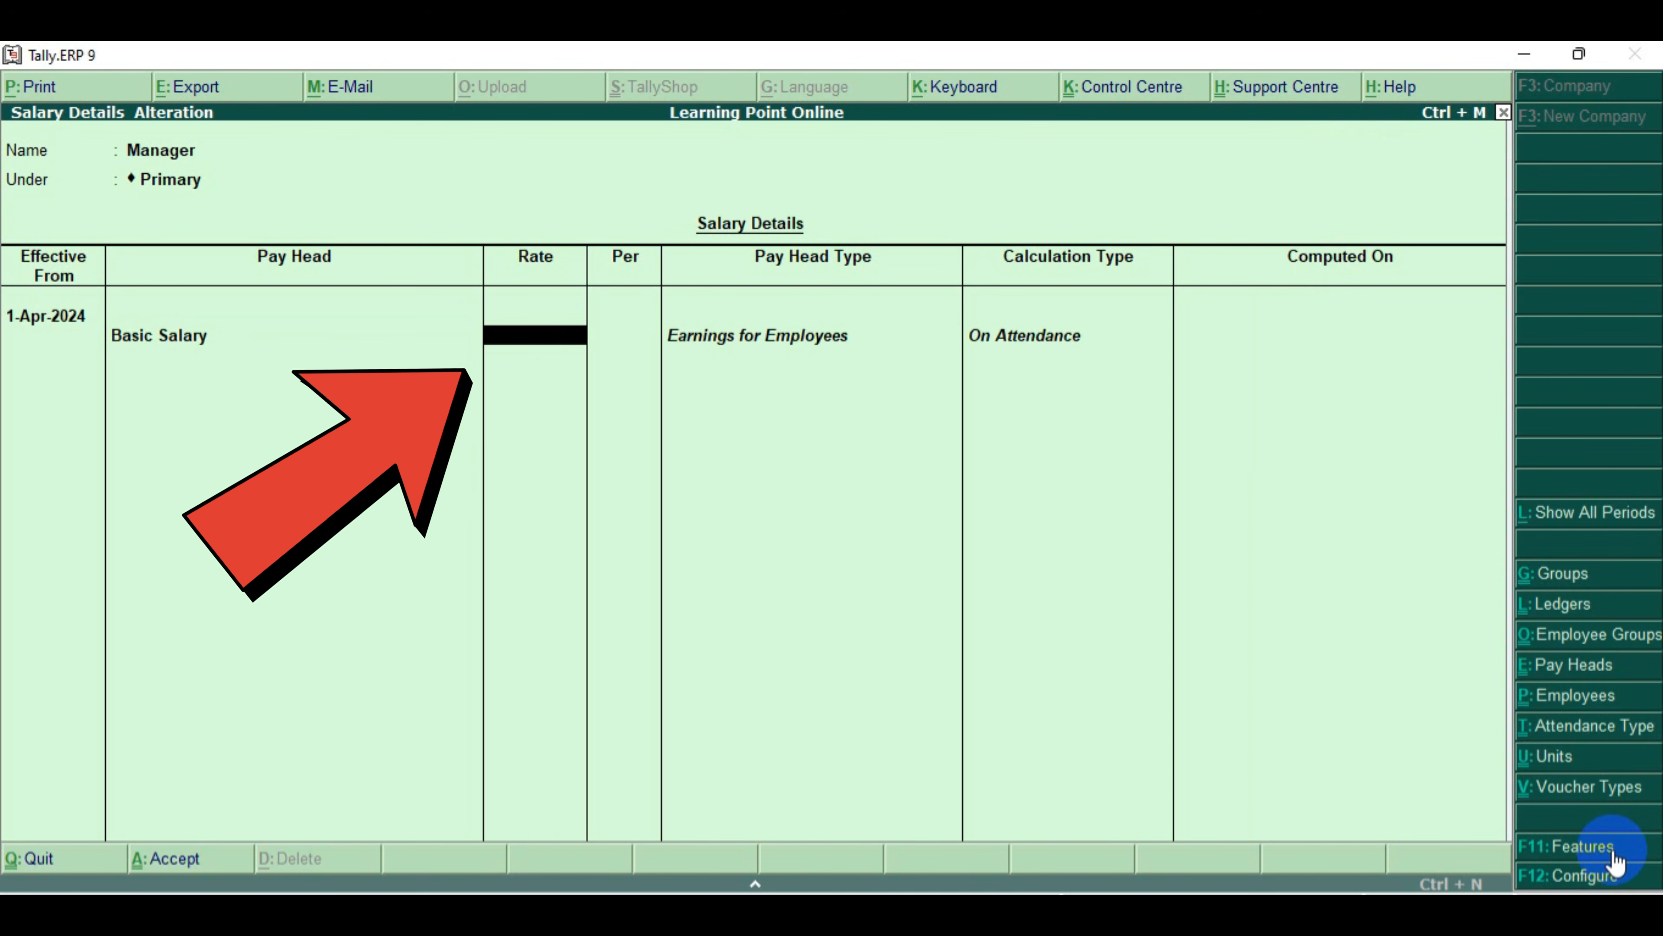
{"action": "type", "text": "30000"}
{"action": "key", "text": "Return"}
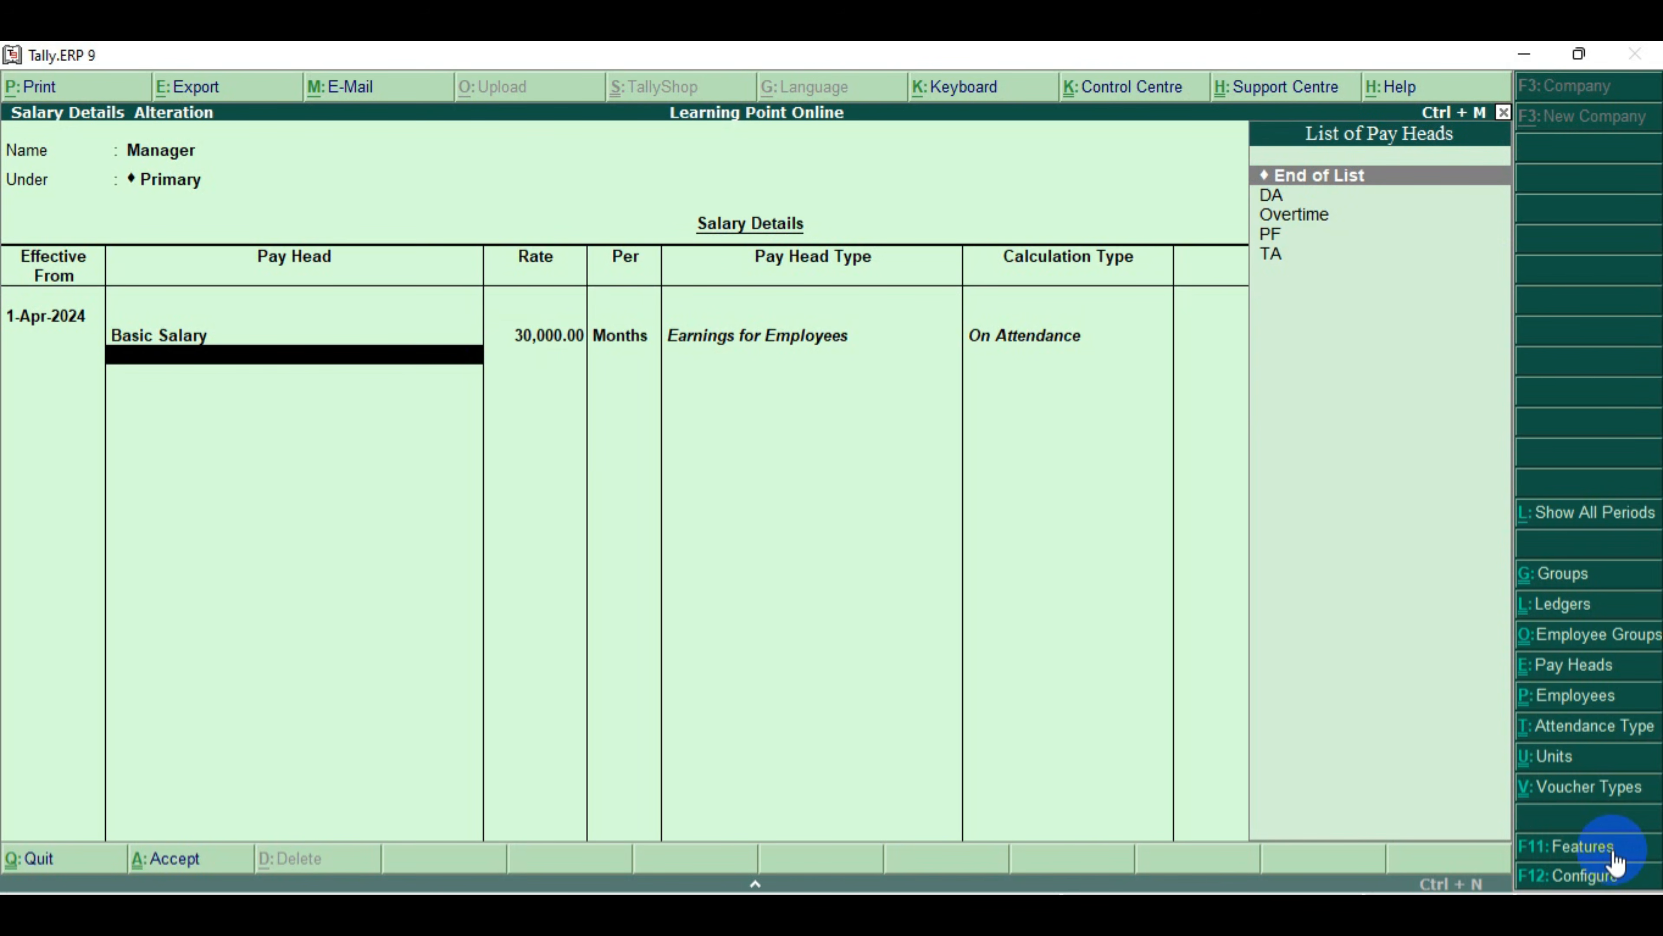
Add DA and Overtime to the Manager group's salary details, with an Overtime rate of 300 per HRS
{"action": "key", "text": "Down"}
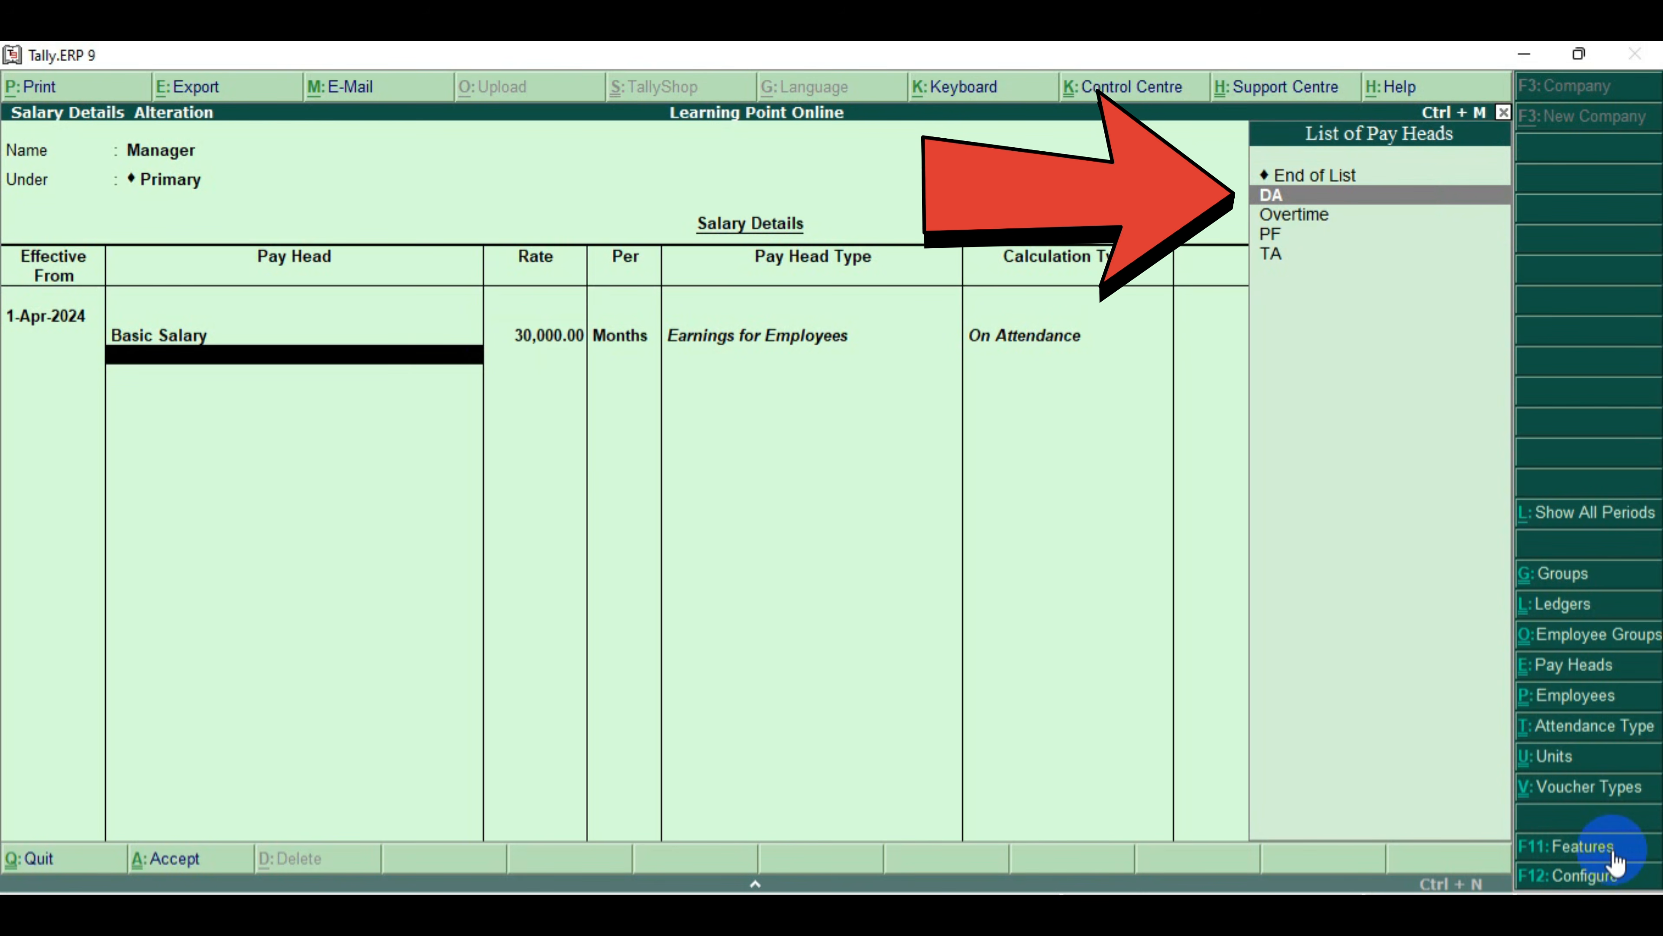
{"action": "key", "text": "Return"}
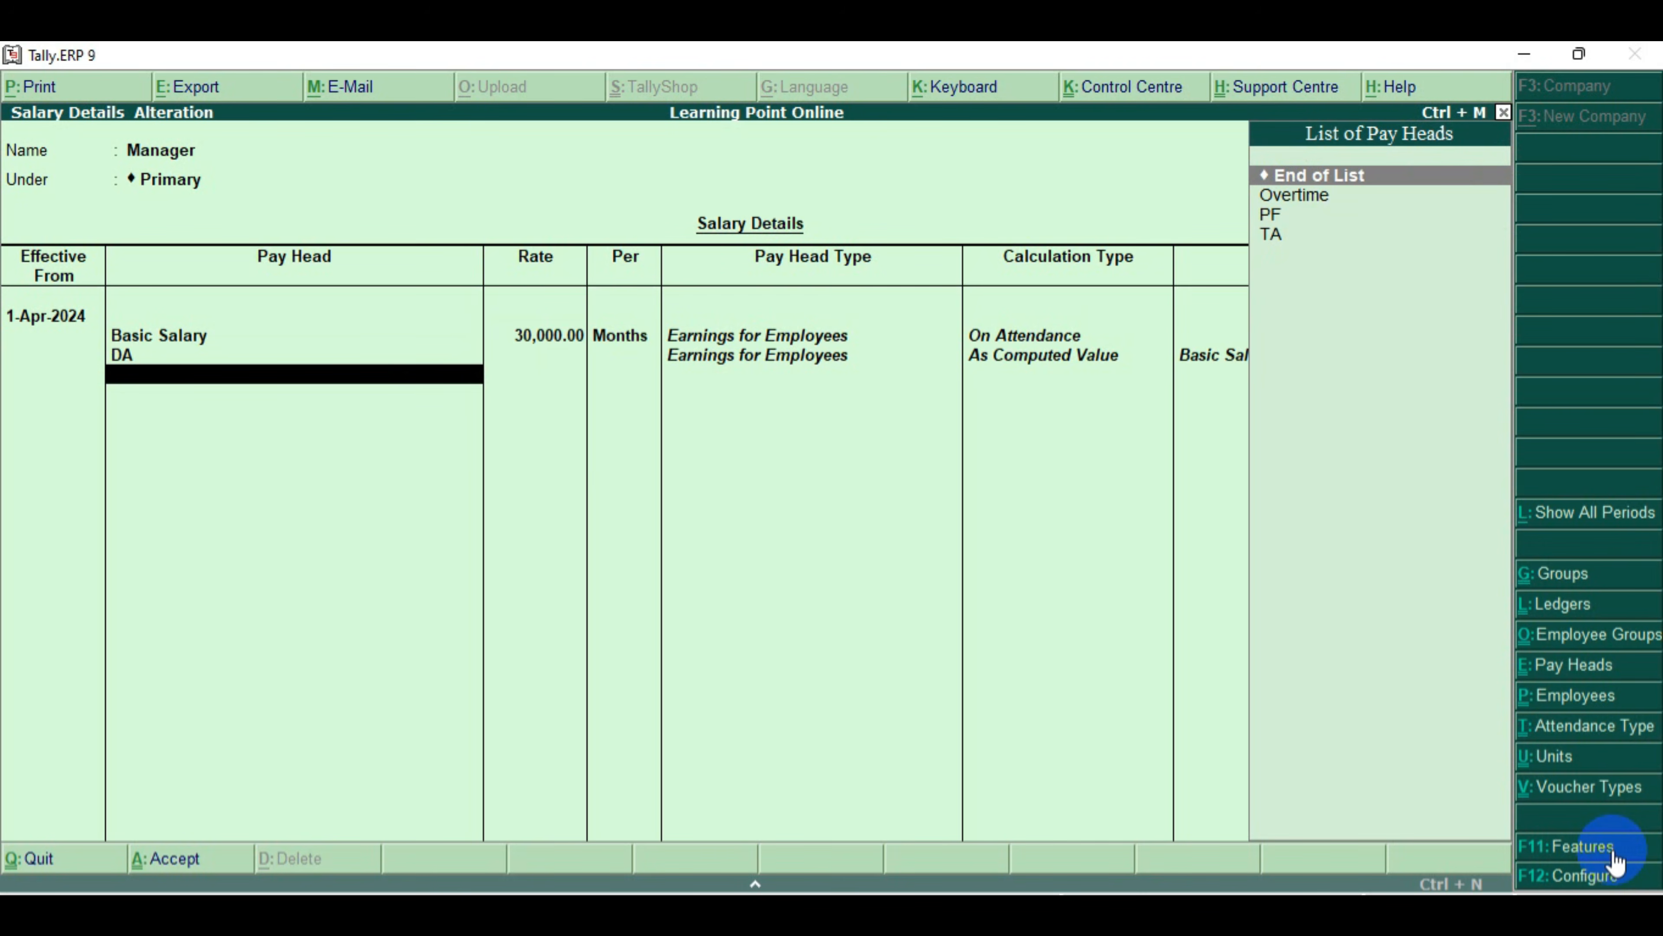
{"action": "key", "text": "Down"}
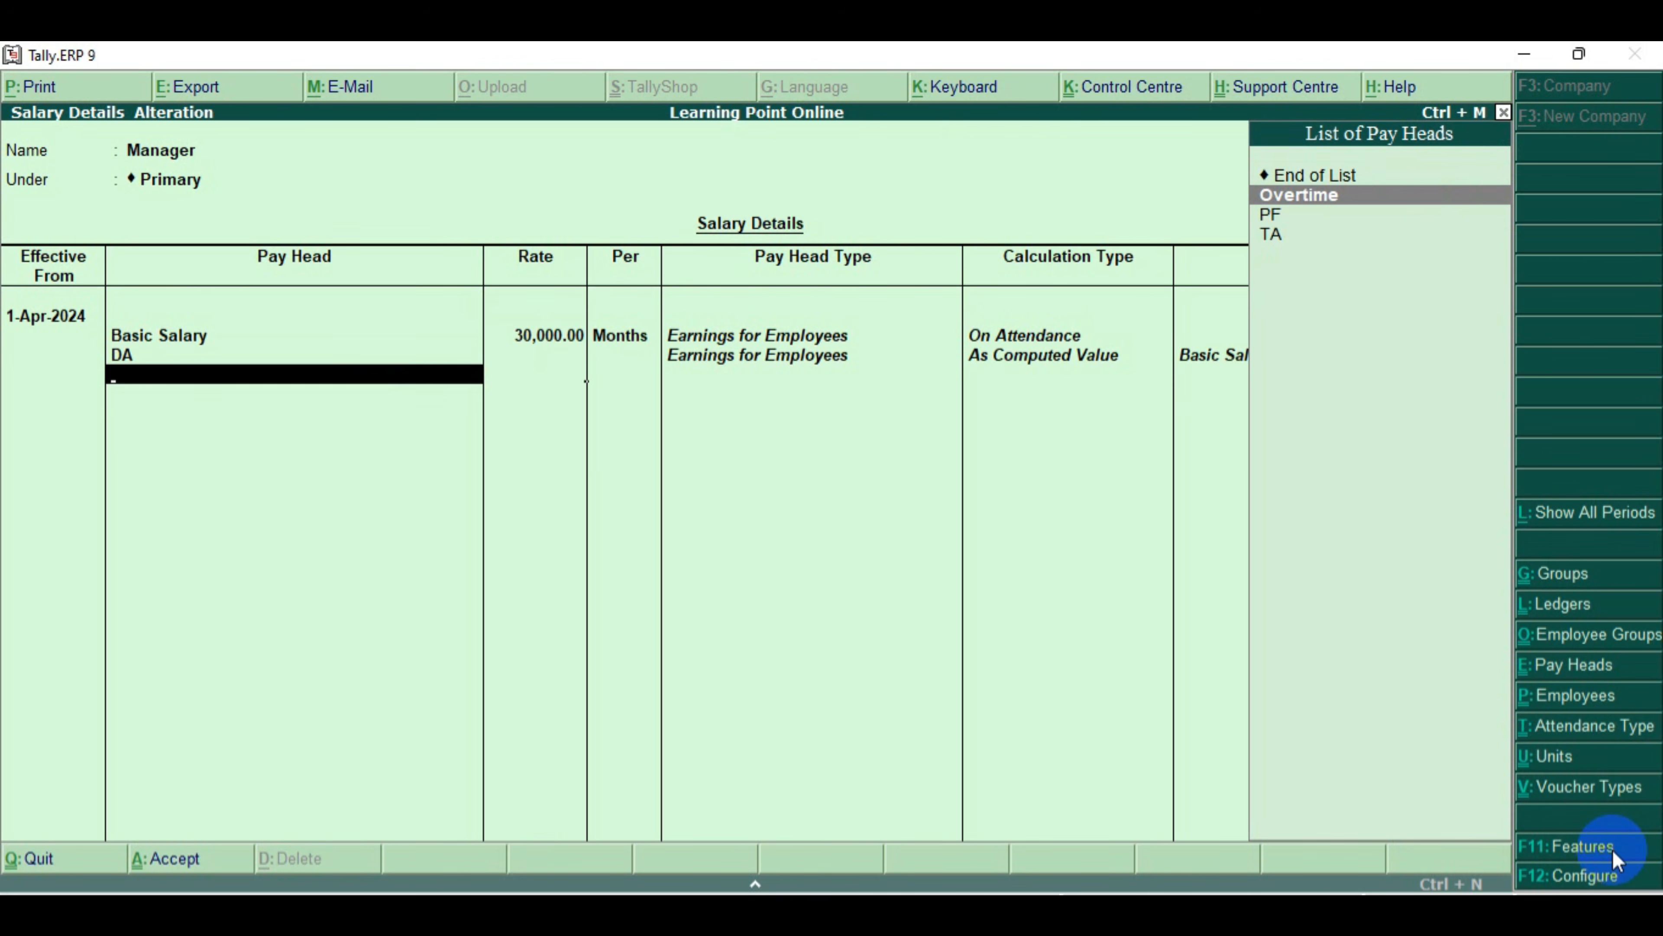
{"action": "key", "text": "Return"}
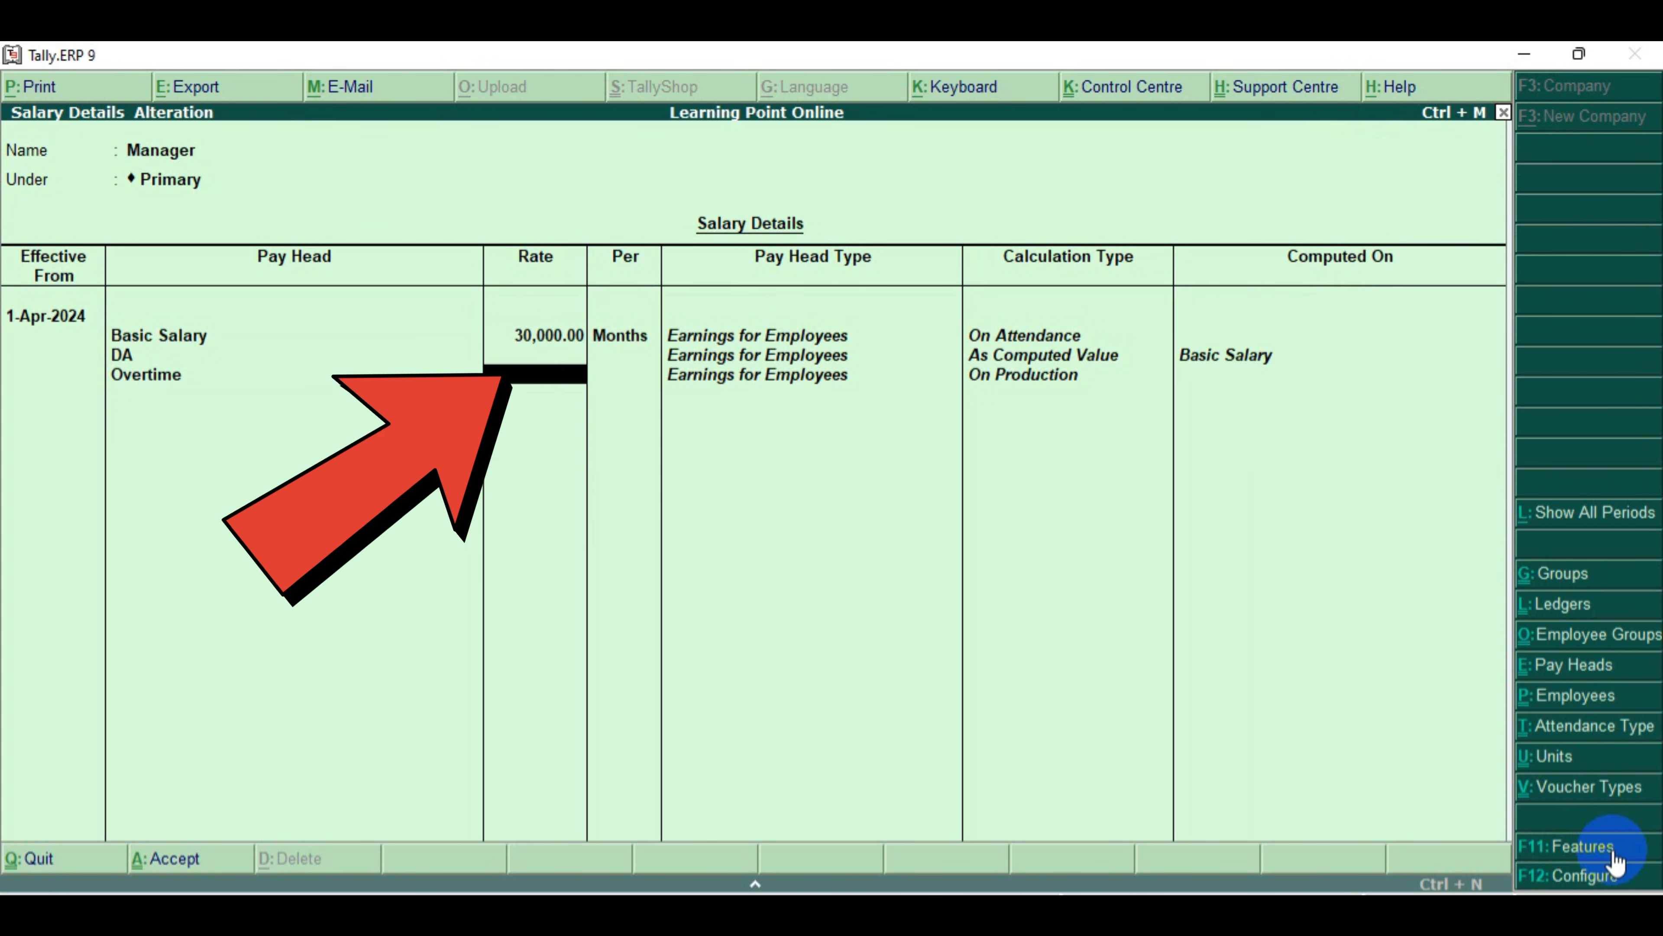
{"action": "type", "text": "300"}
{"action": "key", "text": "Return"}
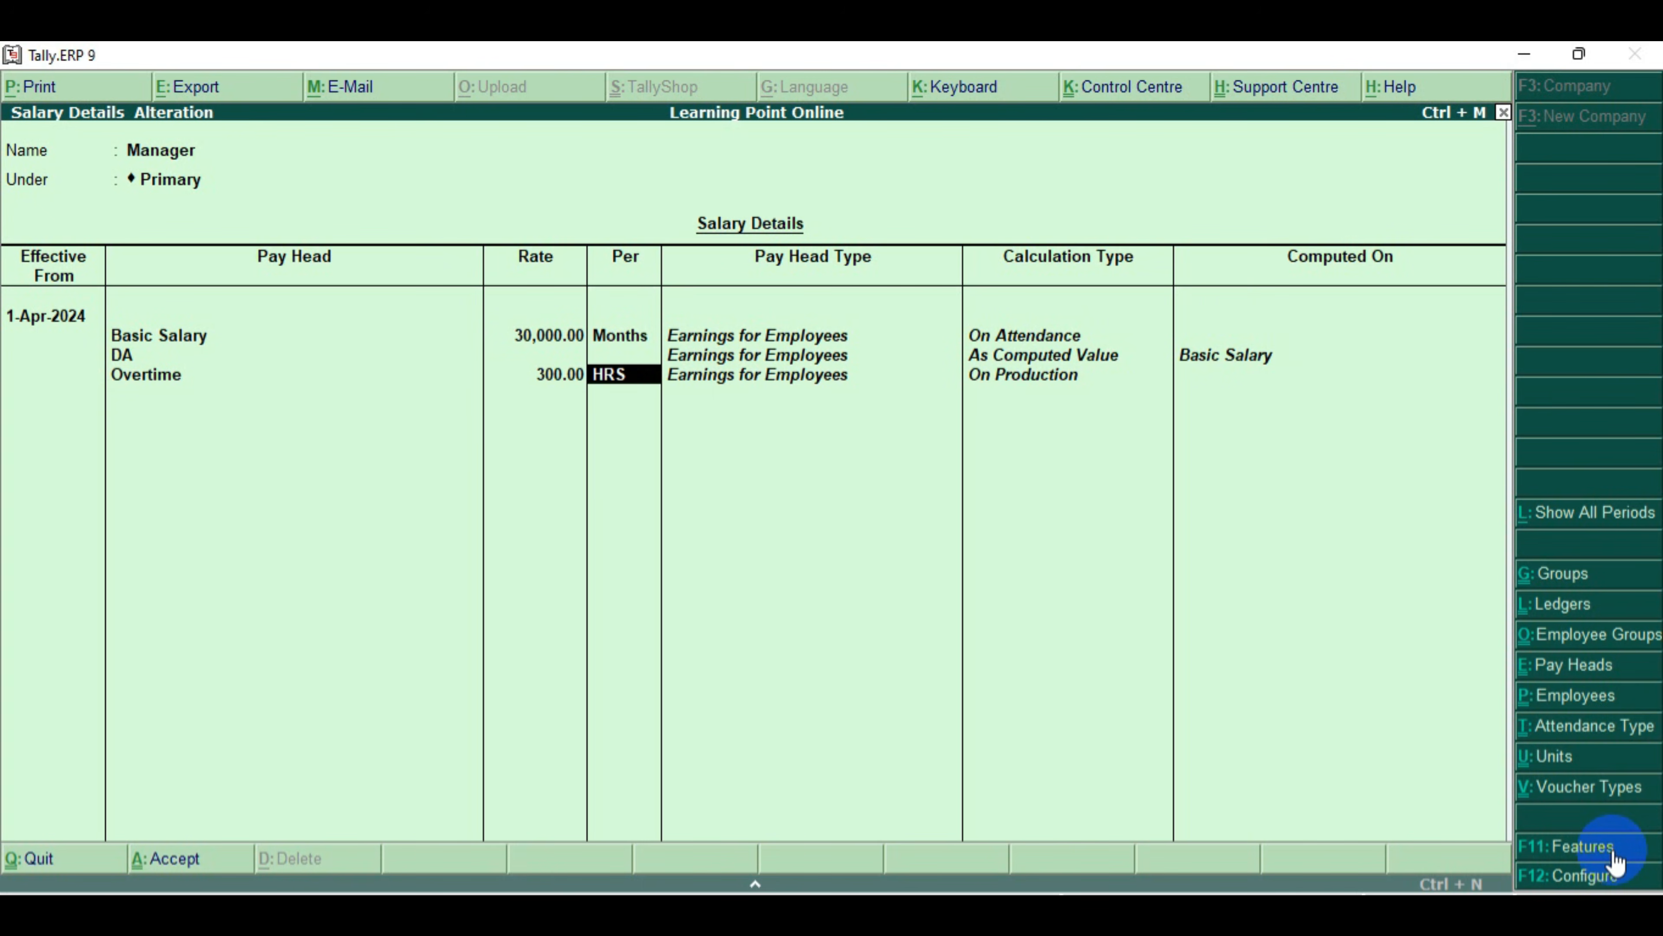
{"action": "key", "text": "Return"}
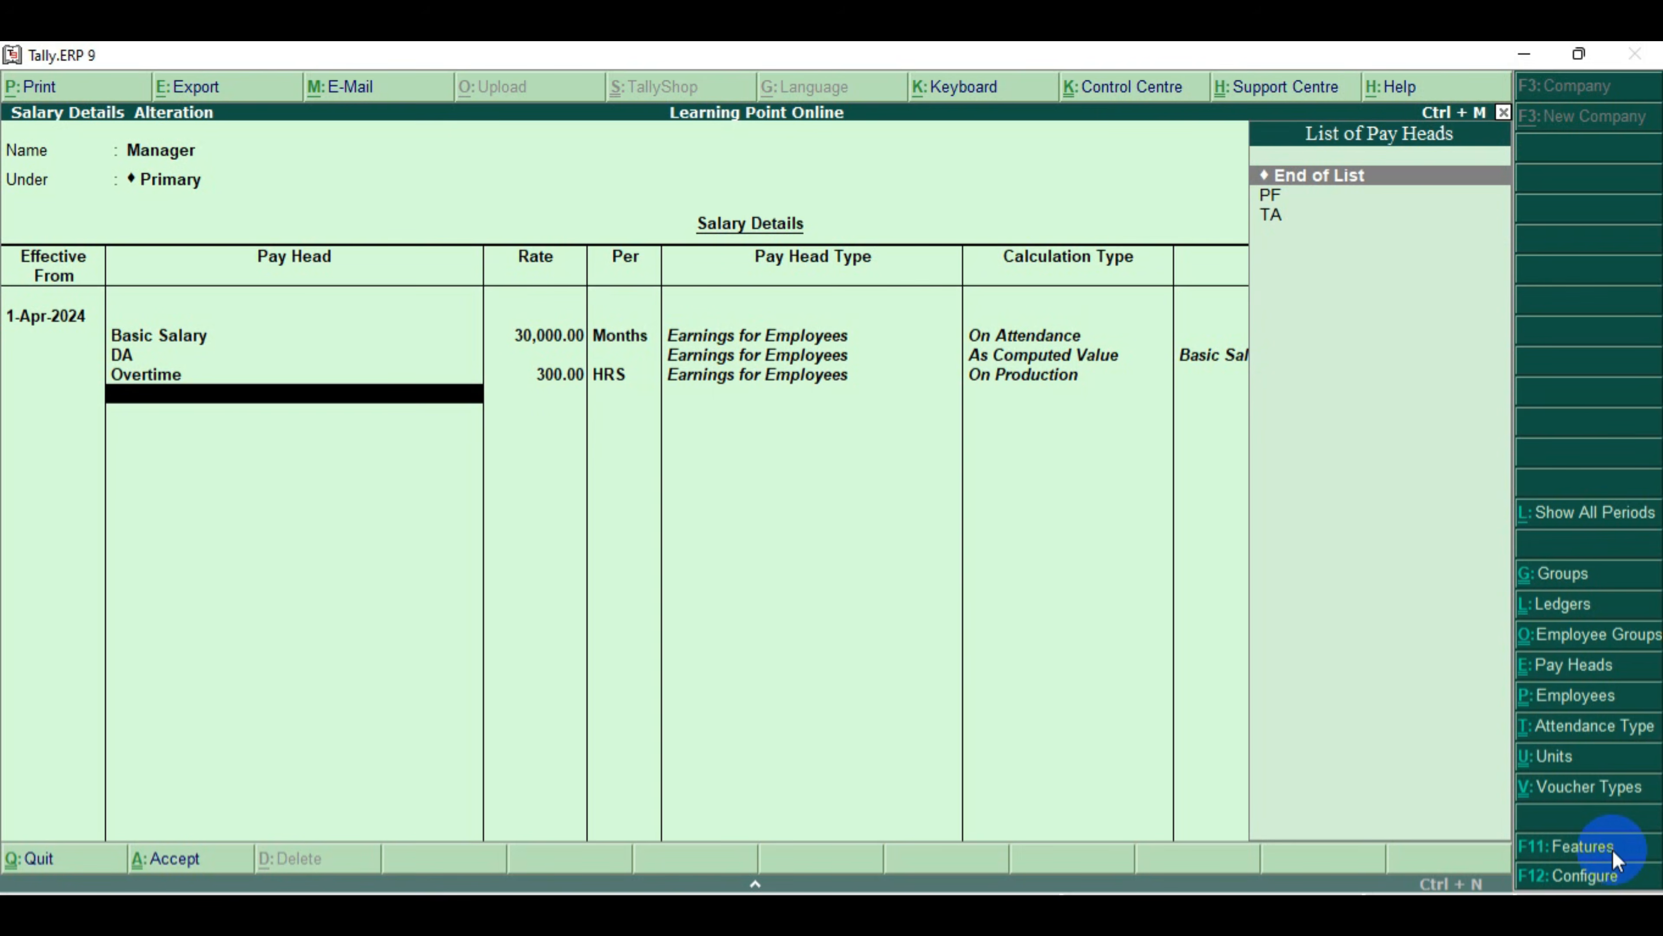
Add the PF and TA pay heads to the Manager group's salary details
{"action": "key", "text": "Down"}
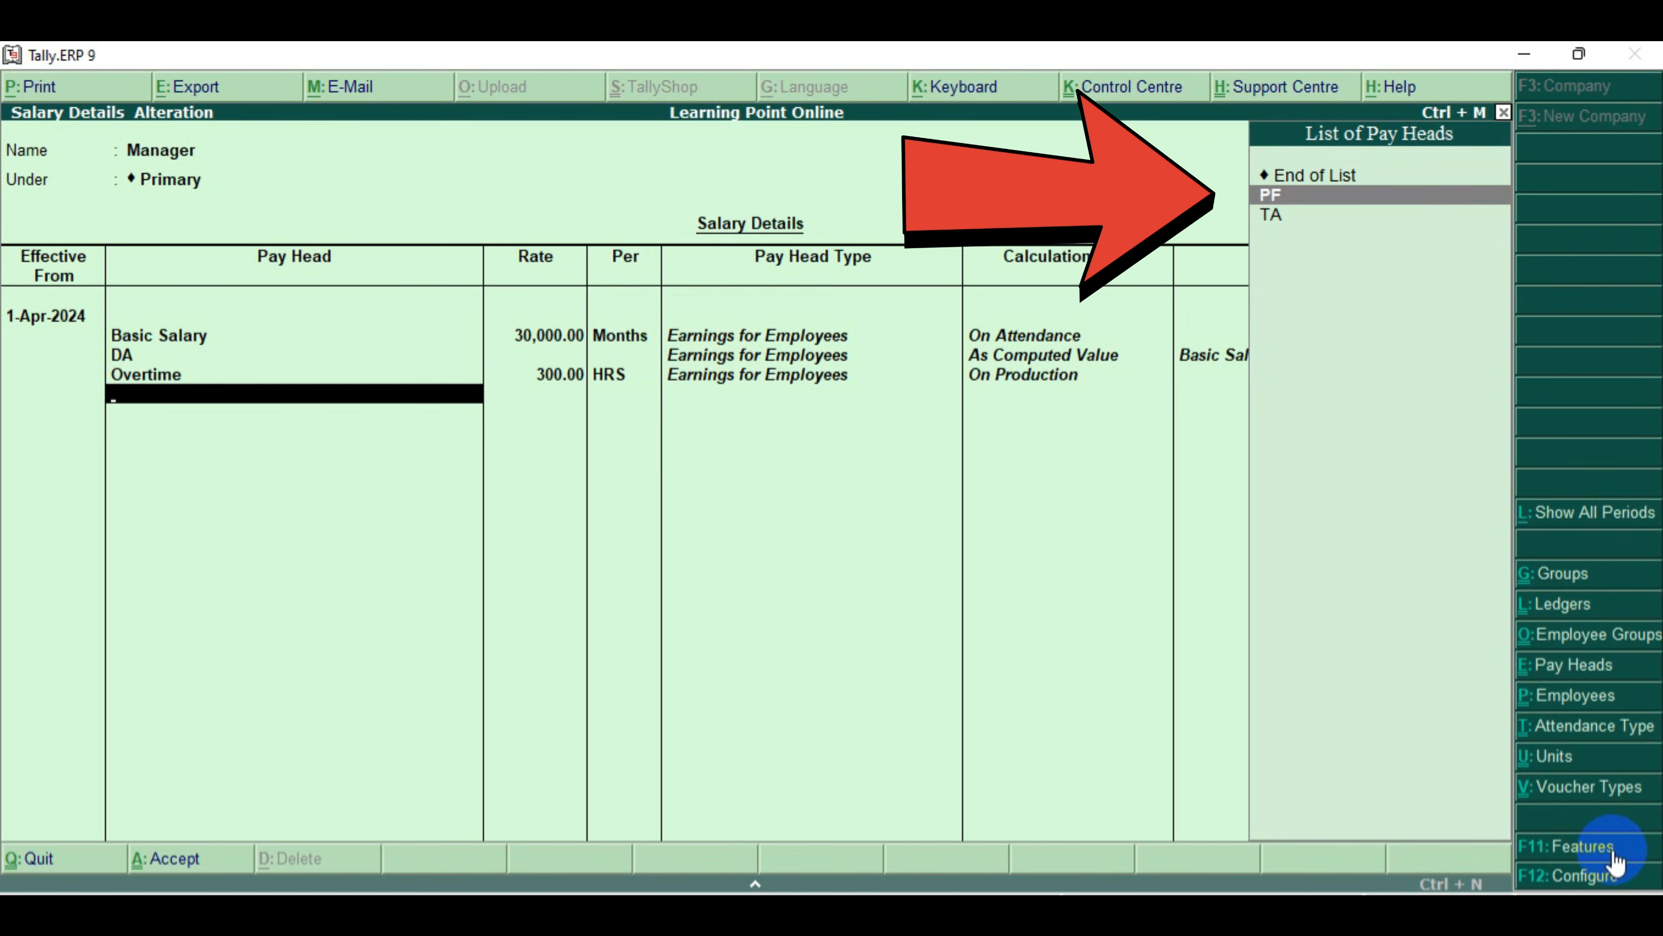
{"action": "key", "text": "Return"}
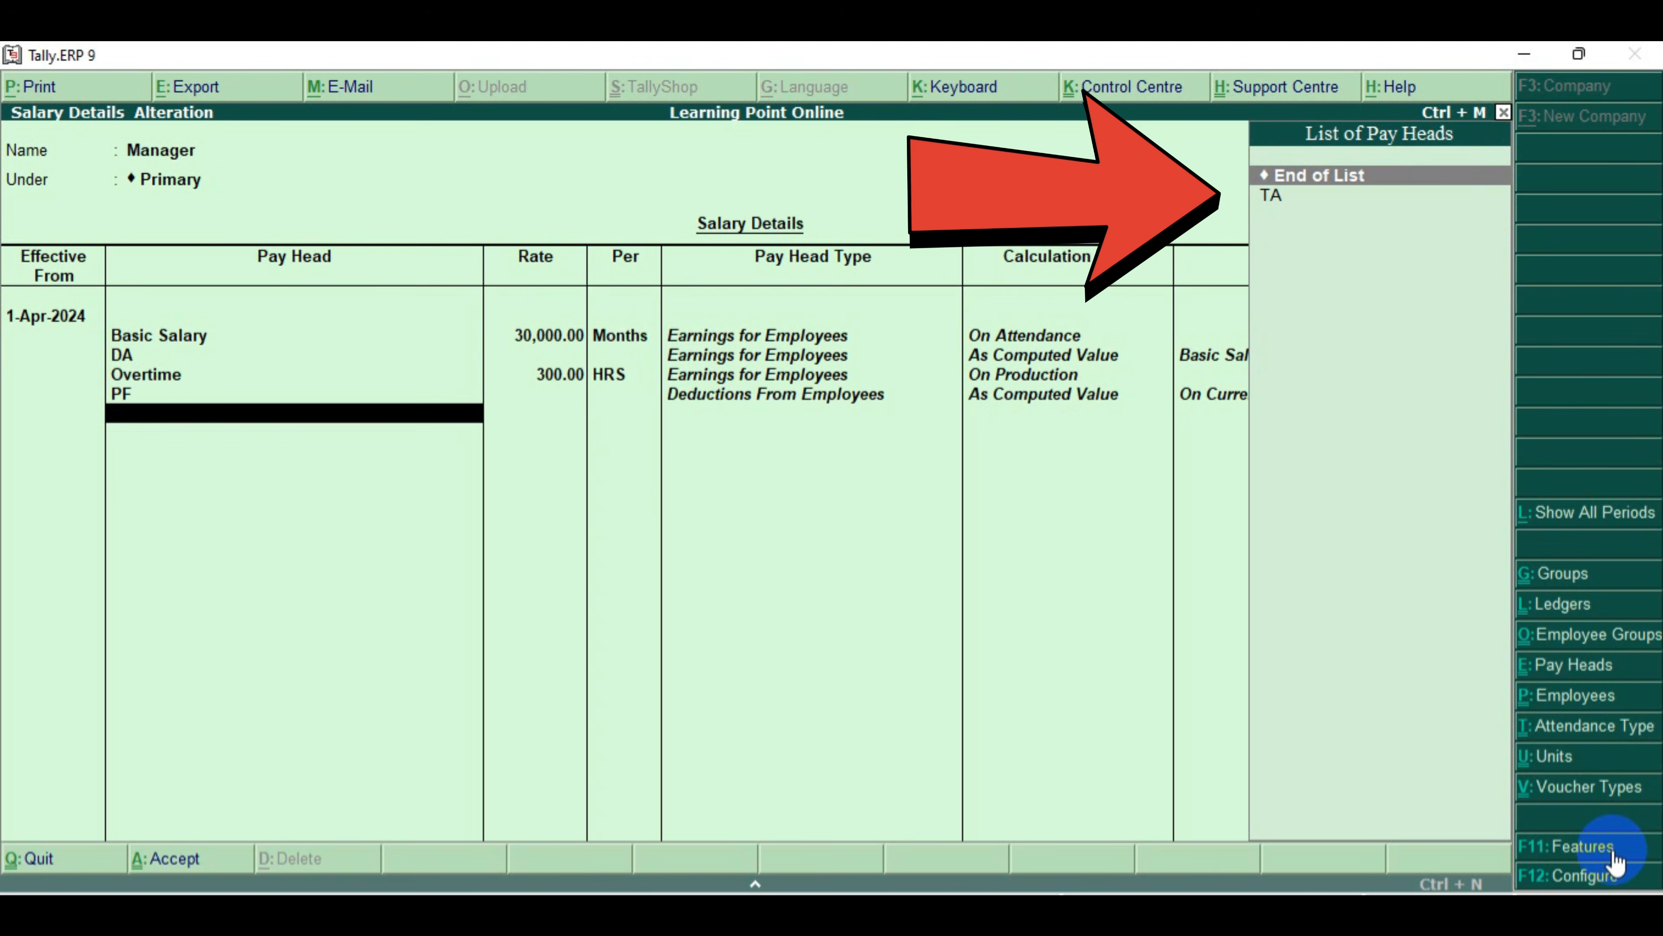
{"action": "key", "text": "Down"}
{"action": "key", "text": "Return"}
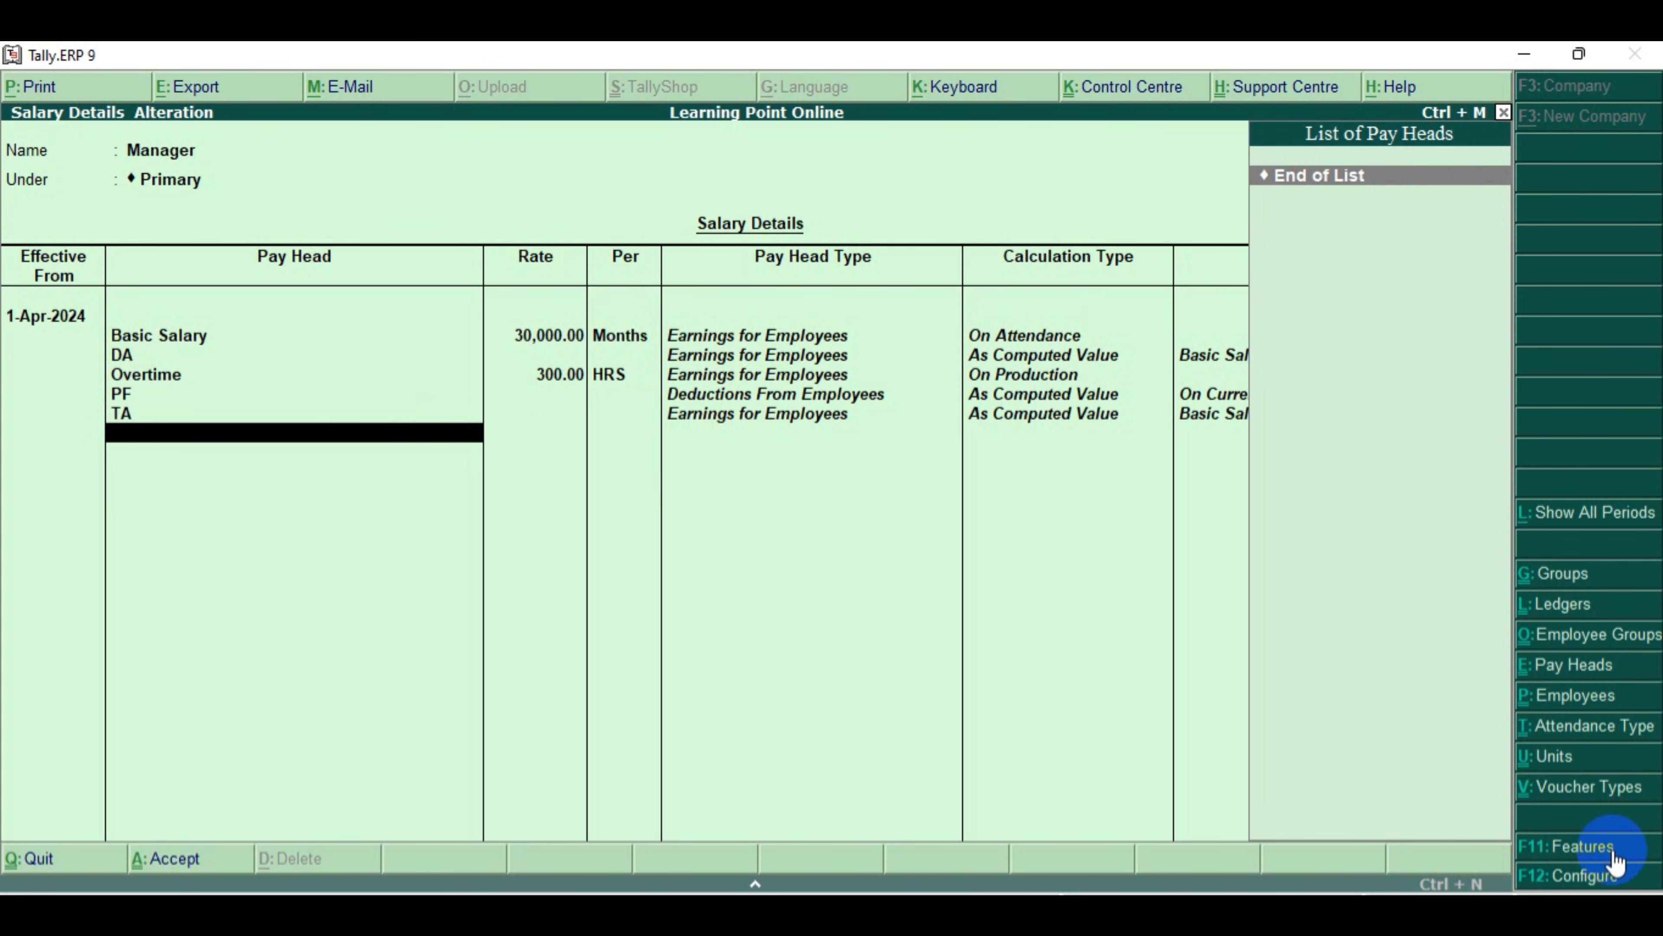
End the pay head list for the Manager group and save its salary details
{"action": "key", "text": "Return"}
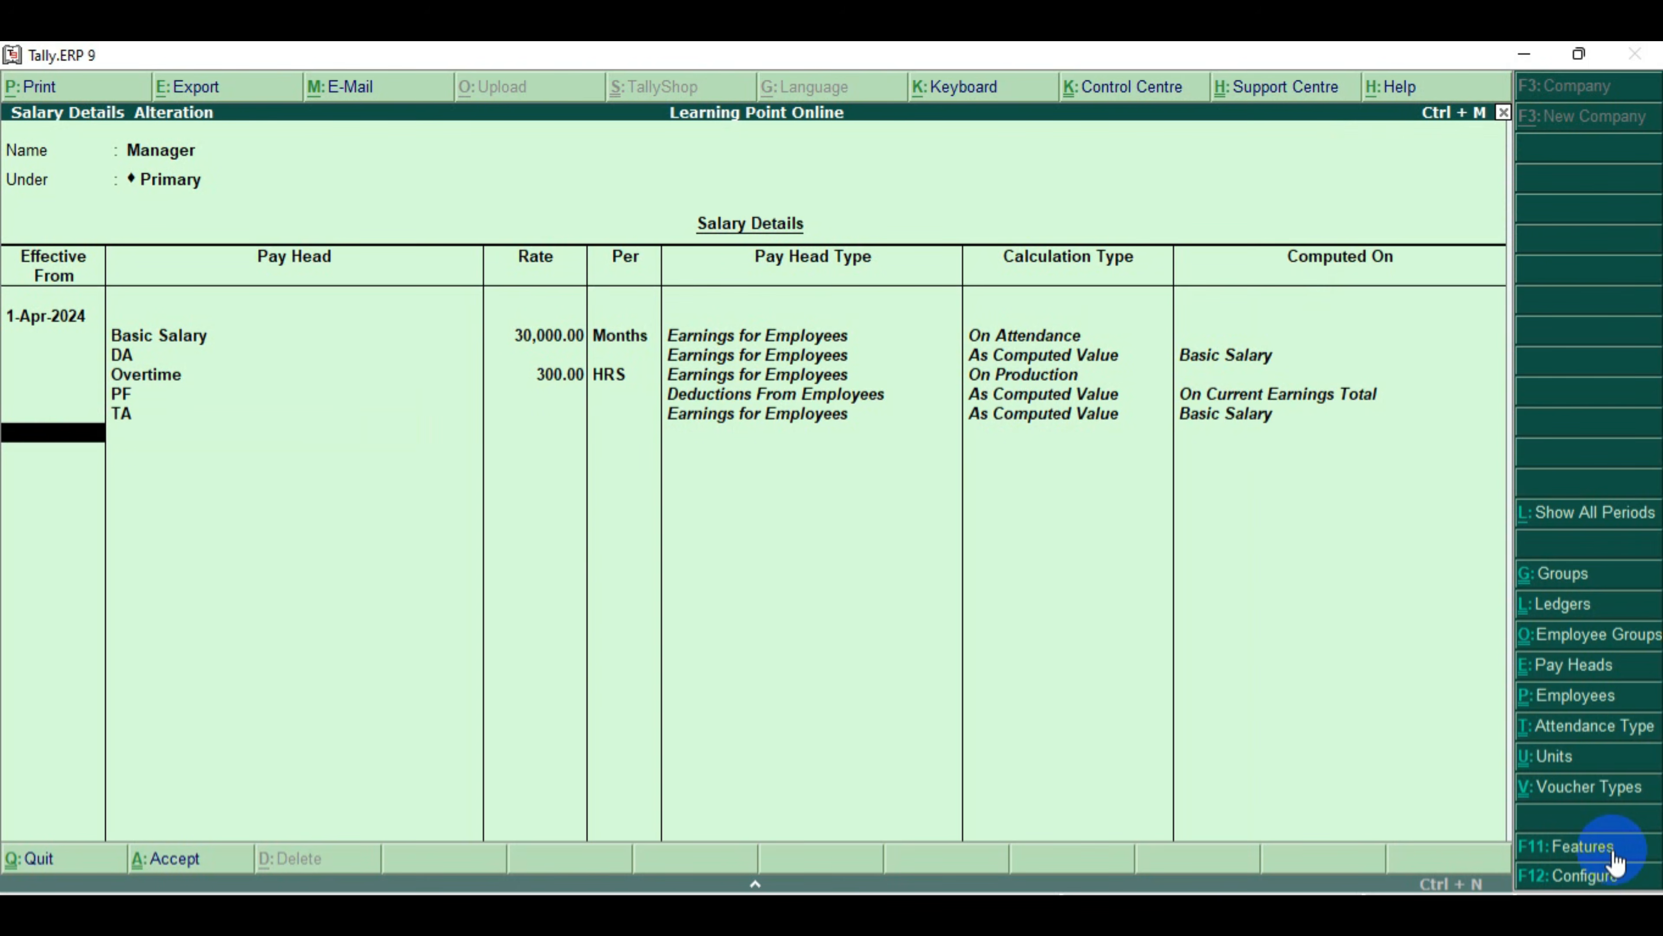
{"action": "key", "text": "Return"}
{"action": "key", "text": "Return"}
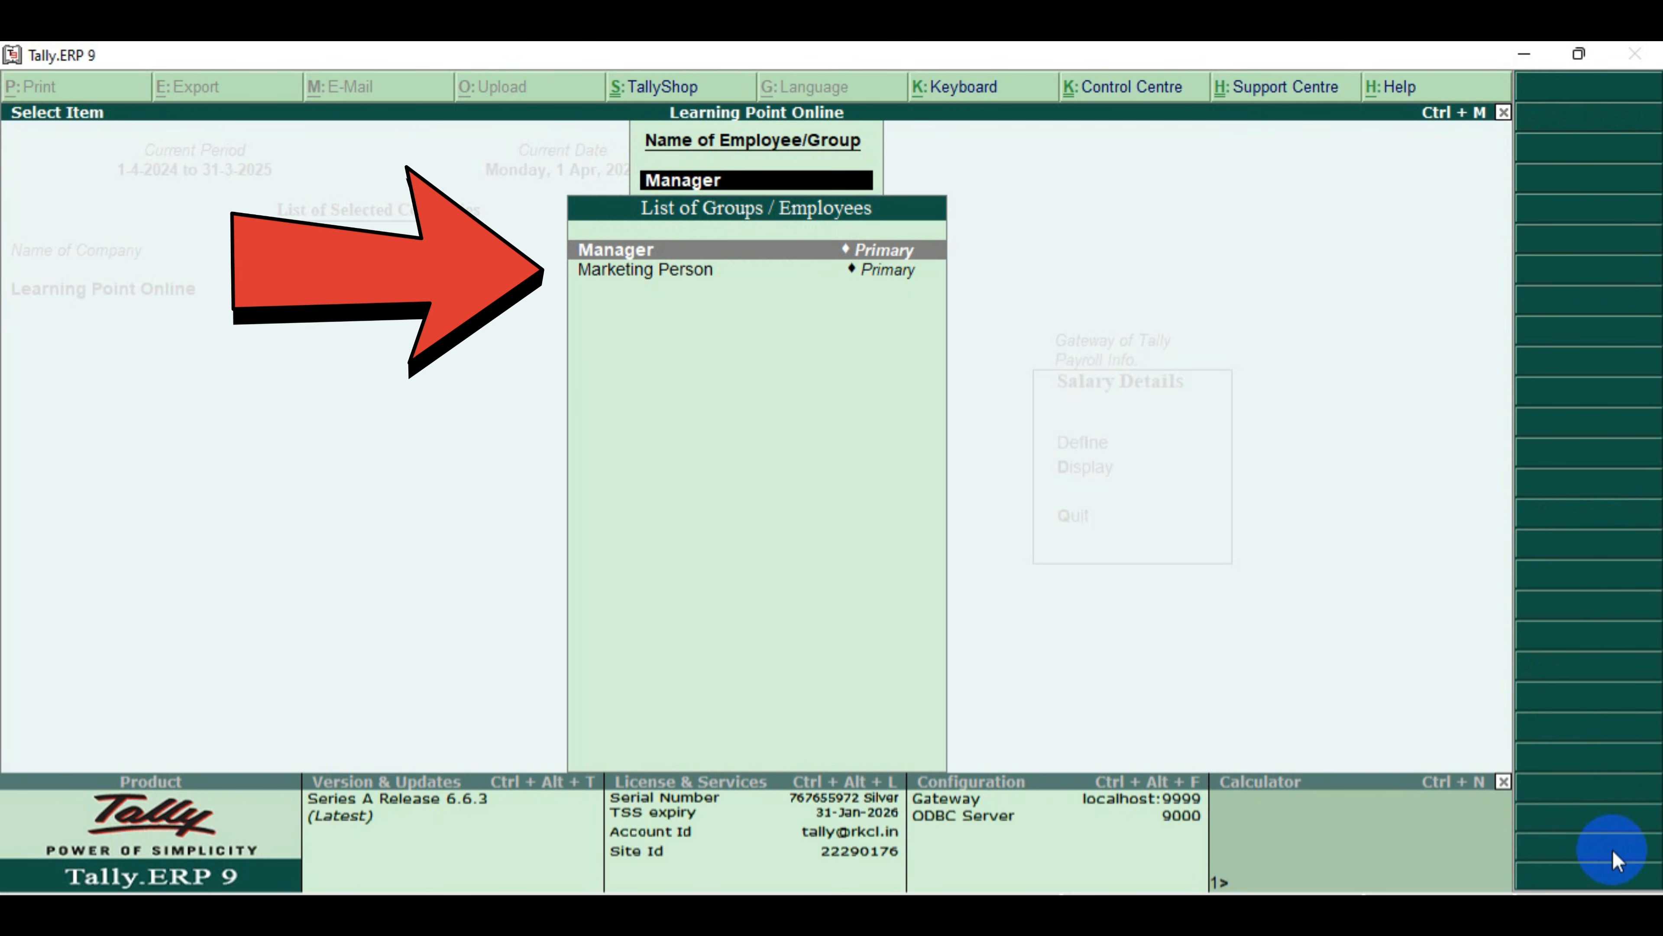
Start salary details afresh for the Marketing Person group with the effective date 1-Apr-2024
{"action": "key", "text": "Down"}
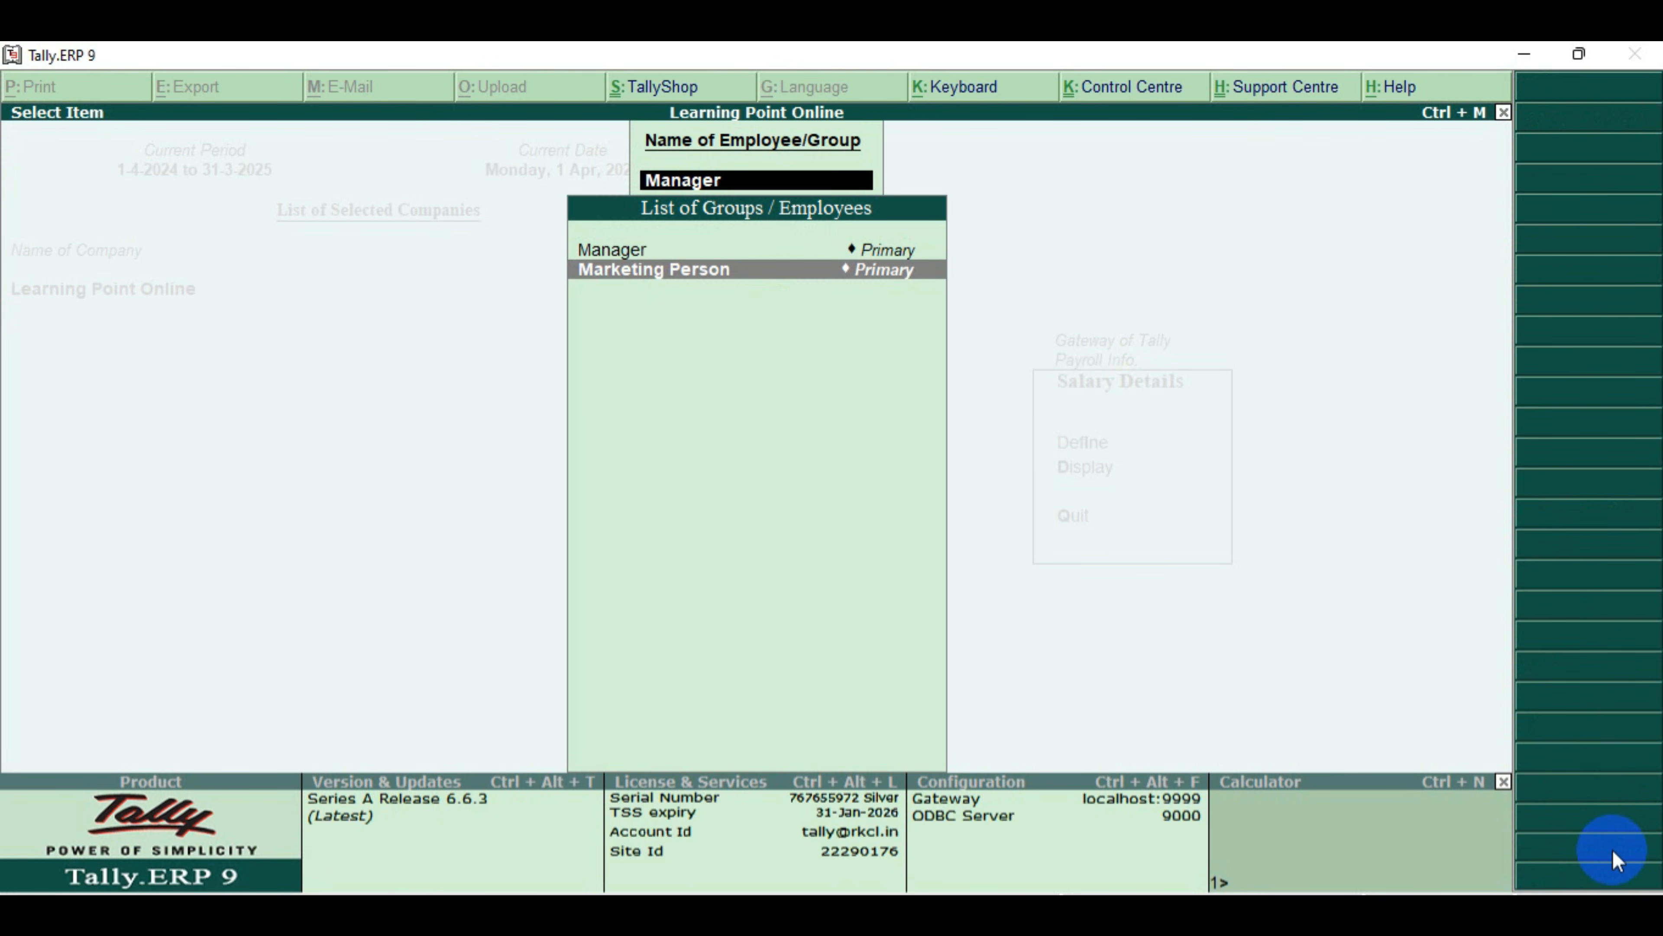
{"action": "key", "text": "Return"}
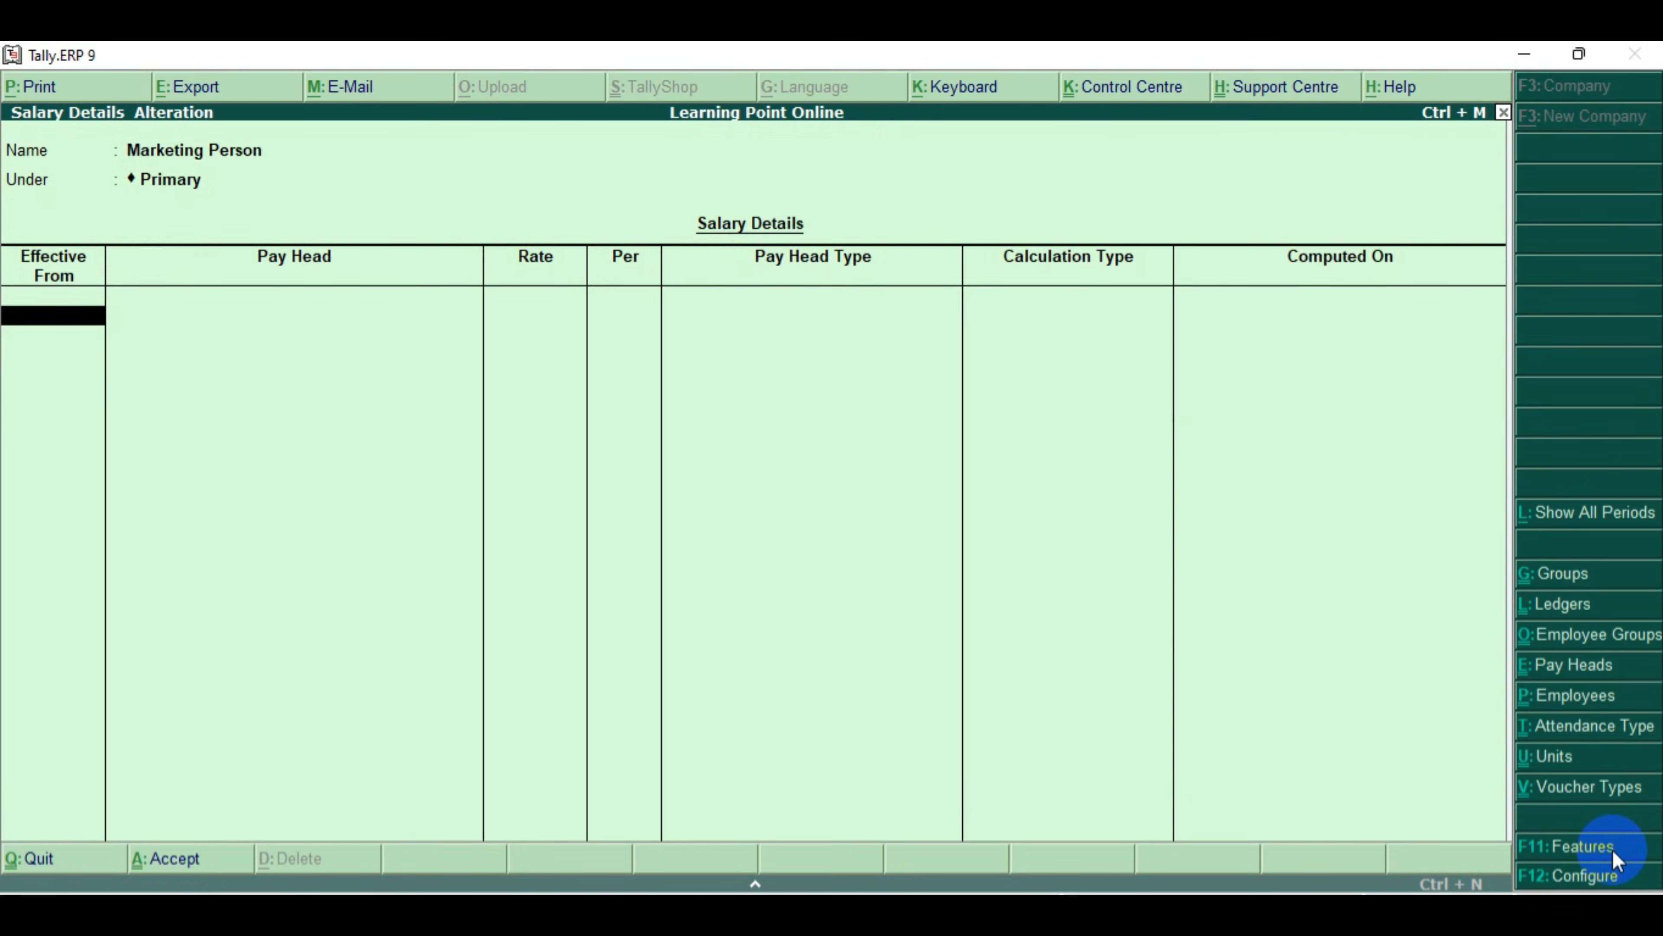
{"action": "type", "text": "1.4.24"}
{"action": "key", "text": "Return"}
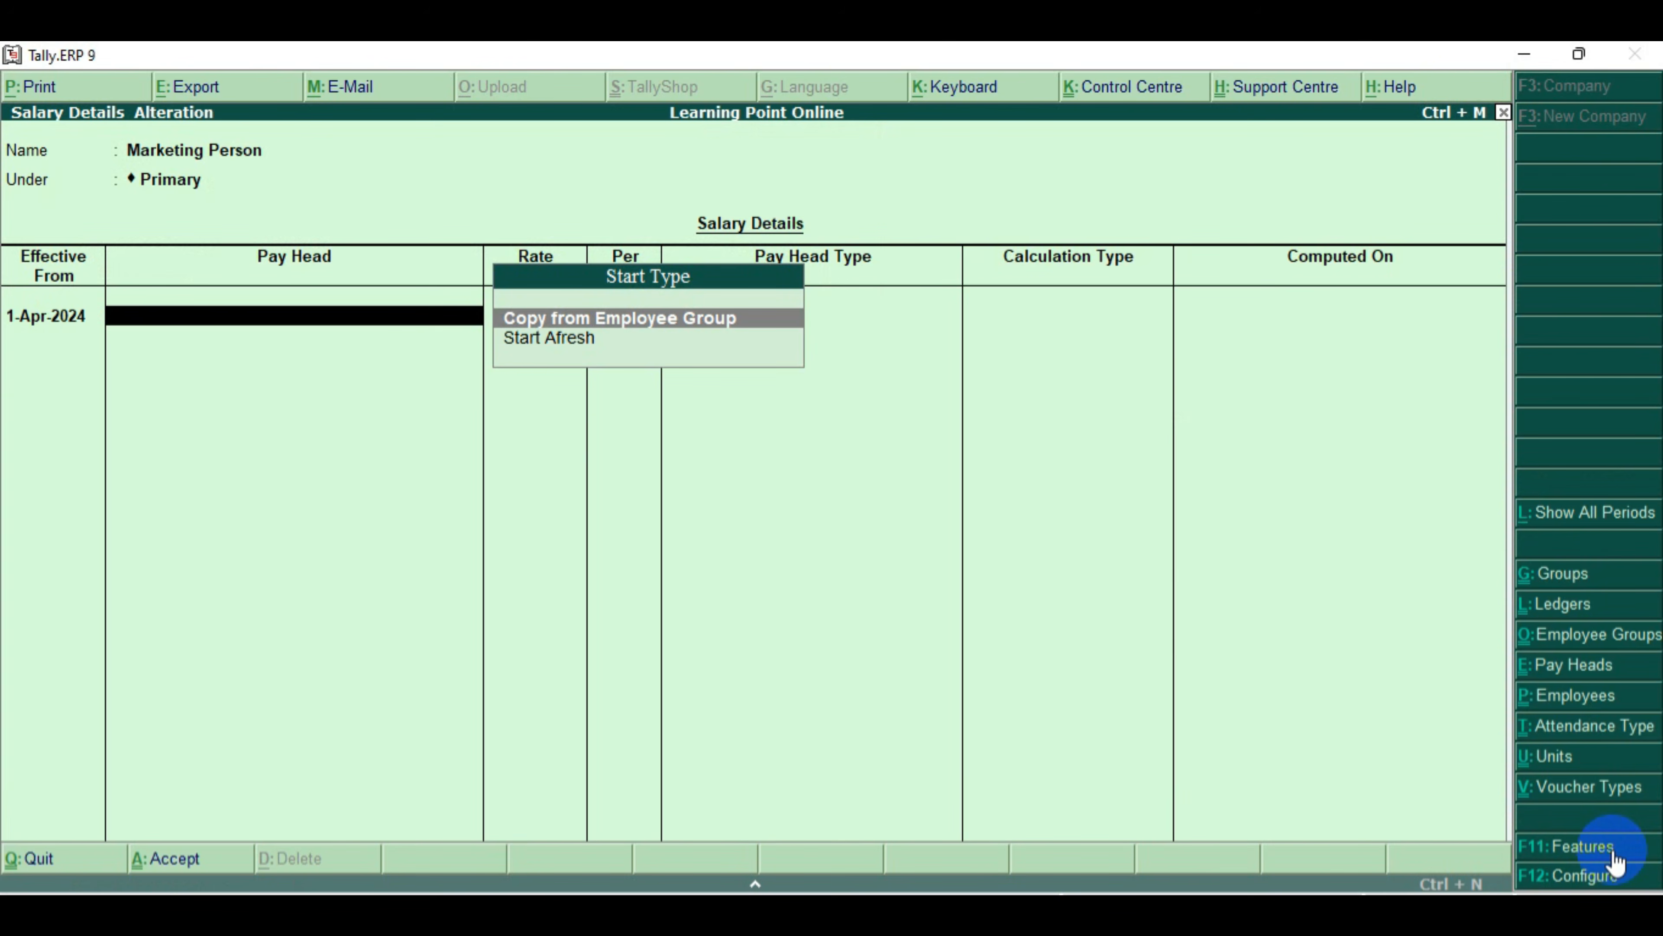
{"action": "key", "text": "Down"}
{"action": "key", "text": "Return"}
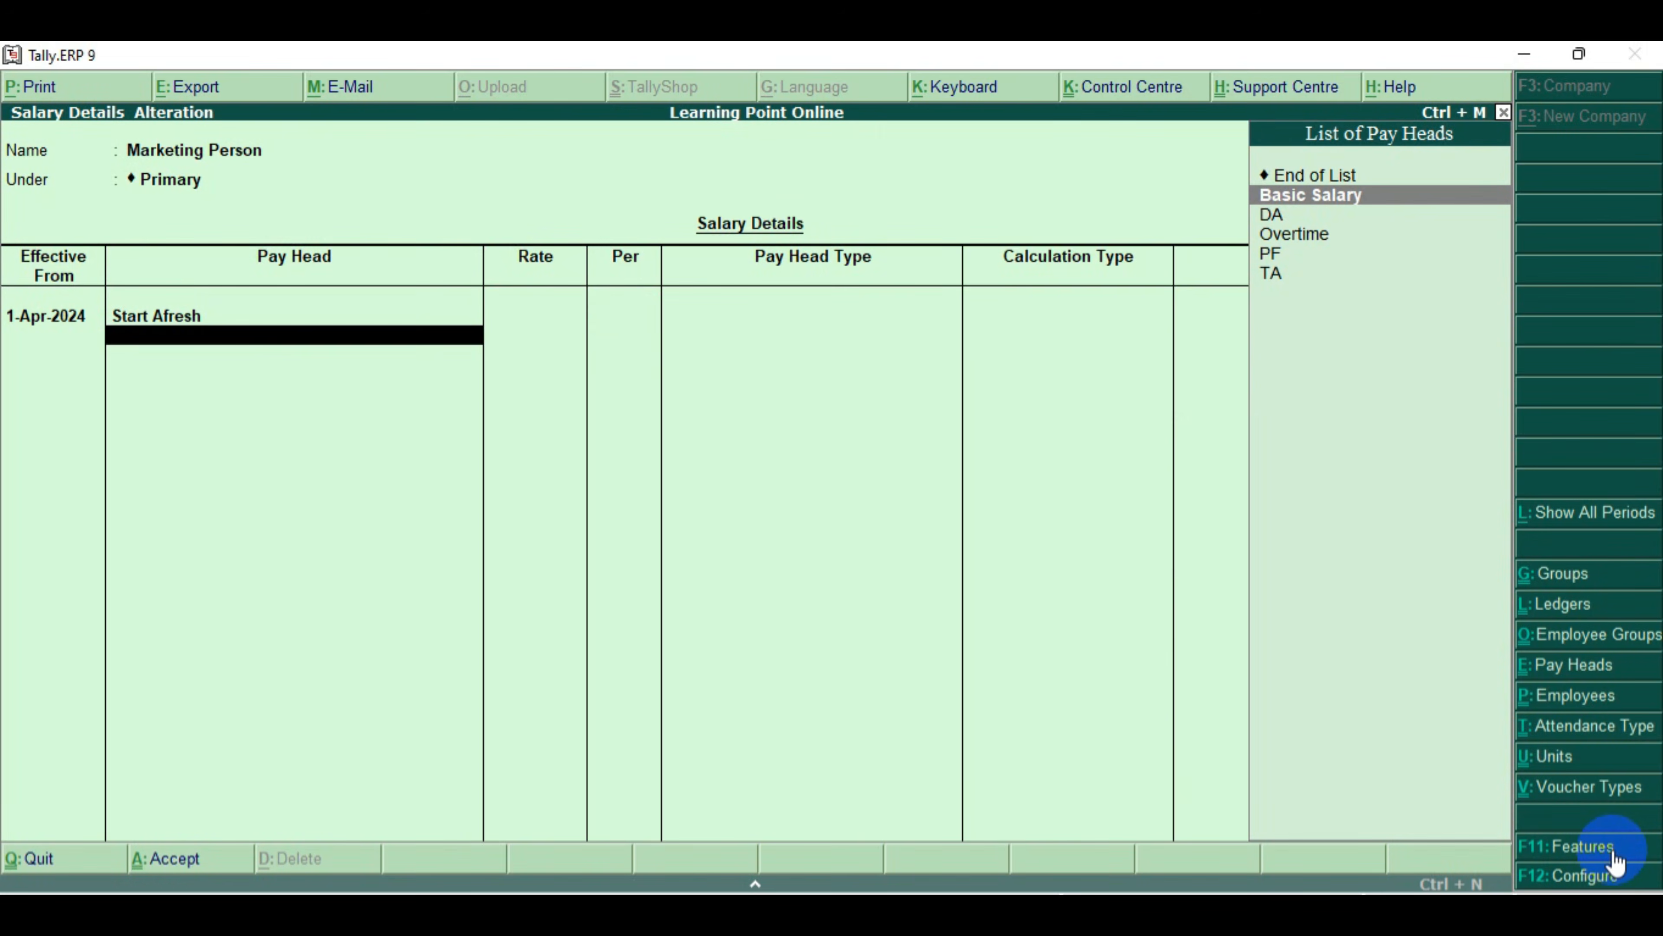
Add Basic Salary to the Marketing Person group's salary details at a rate of 20,000 per month
{"action": "key", "text": "Return"}
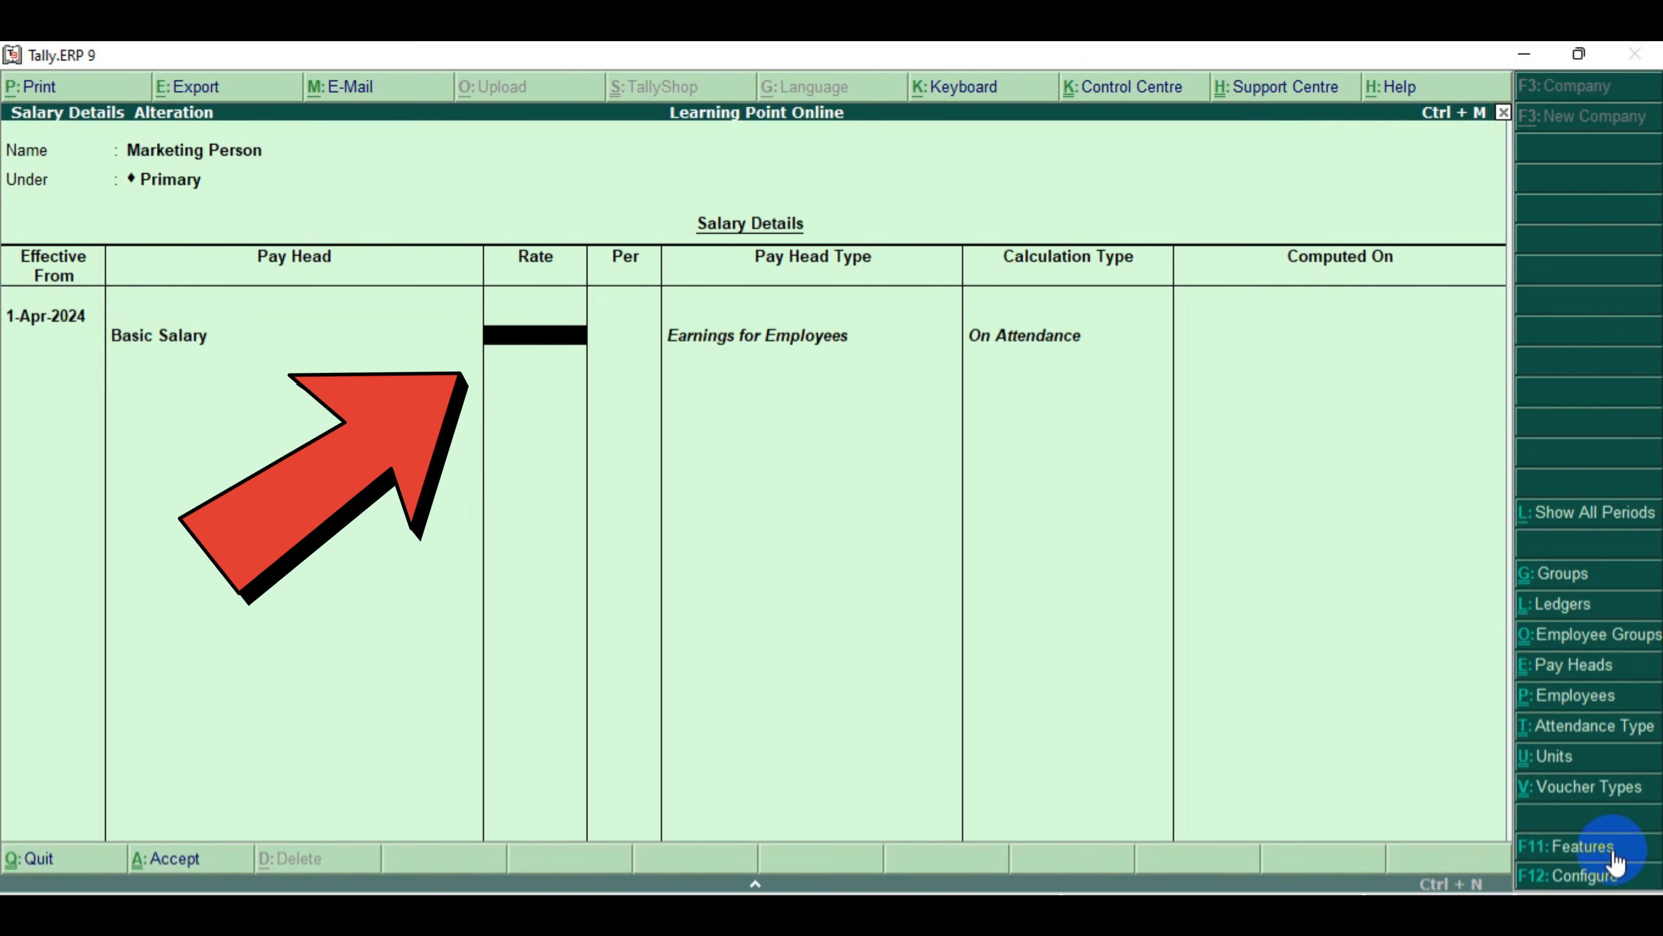
{"action": "type", "text": "20000"}
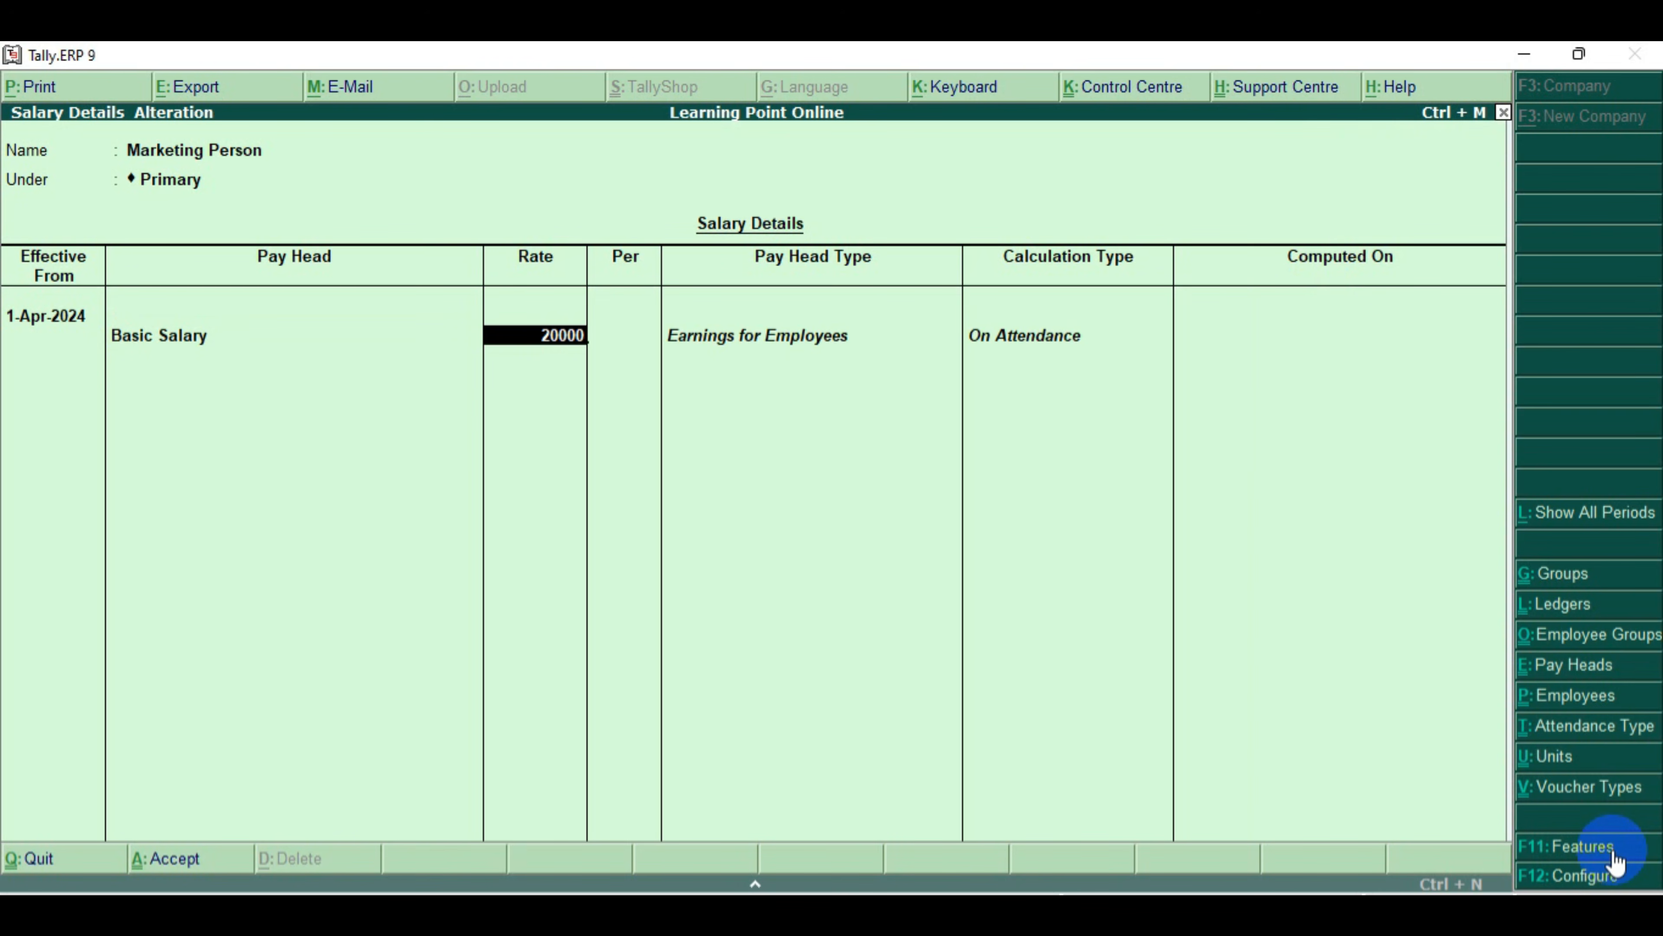
{"action": "key", "text": "Return"}
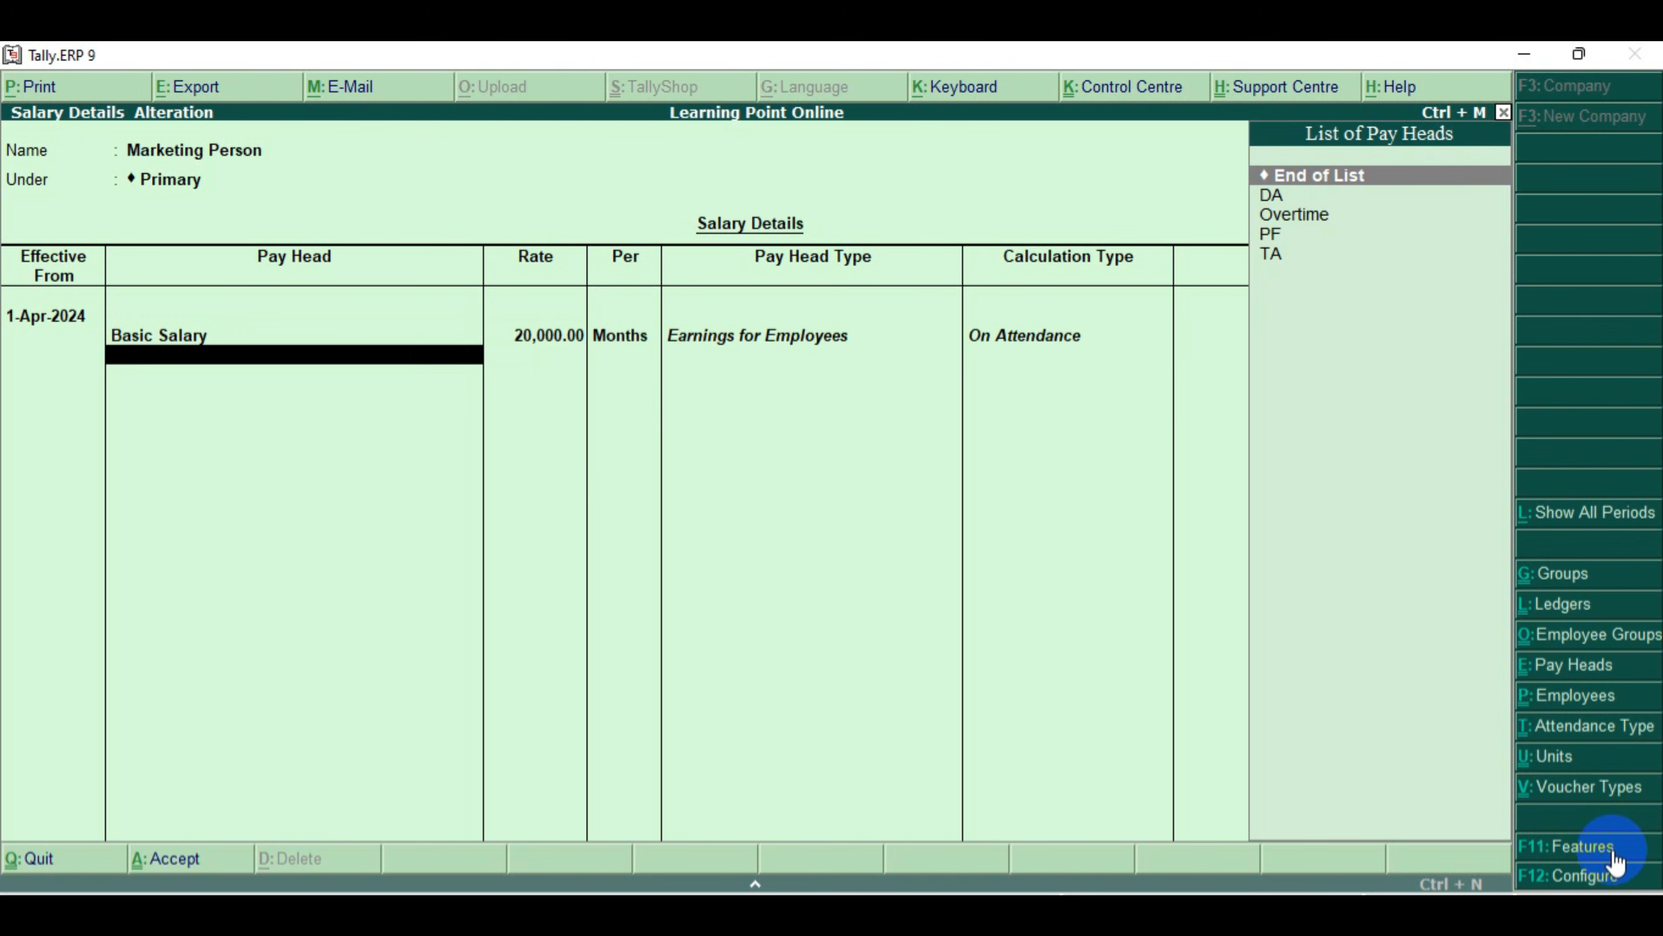
Add DA and Overtime to the Marketing Person group's salary details, with an Overtime rate of 200 per HRS
{"action": "key", "text": "Down"}
{"action": "key", "text": "Return"}
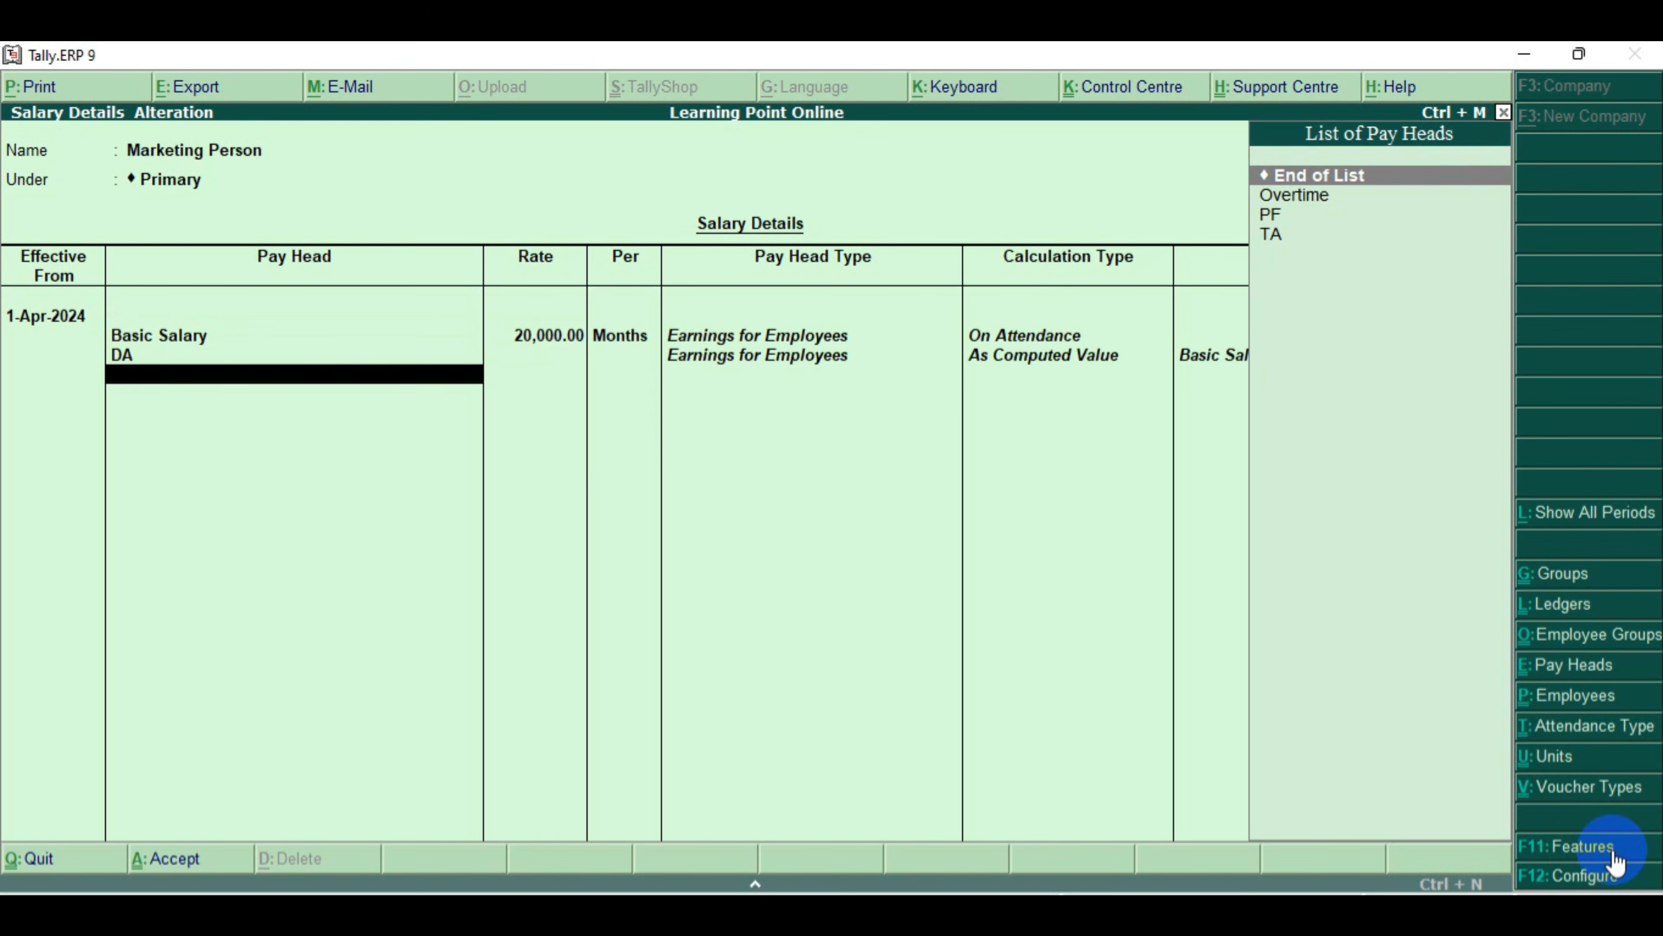
{"action": "key", "text": "Down"}
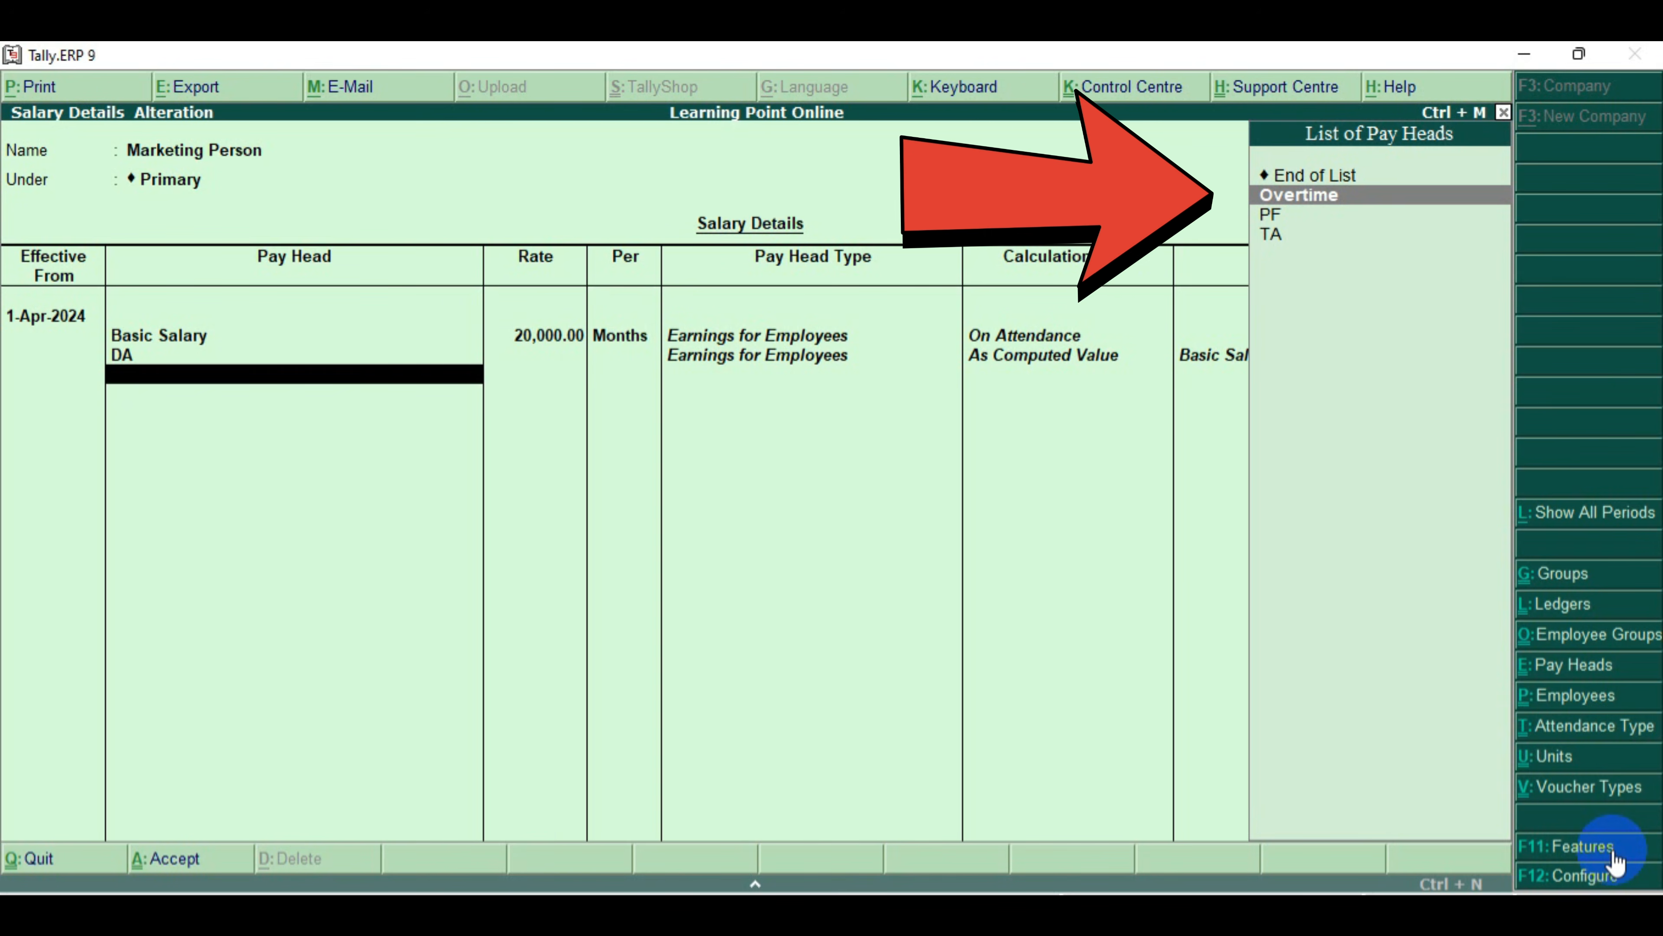
{"action": "key", "text": "Return"}
{"action": "type", "text": "200"}
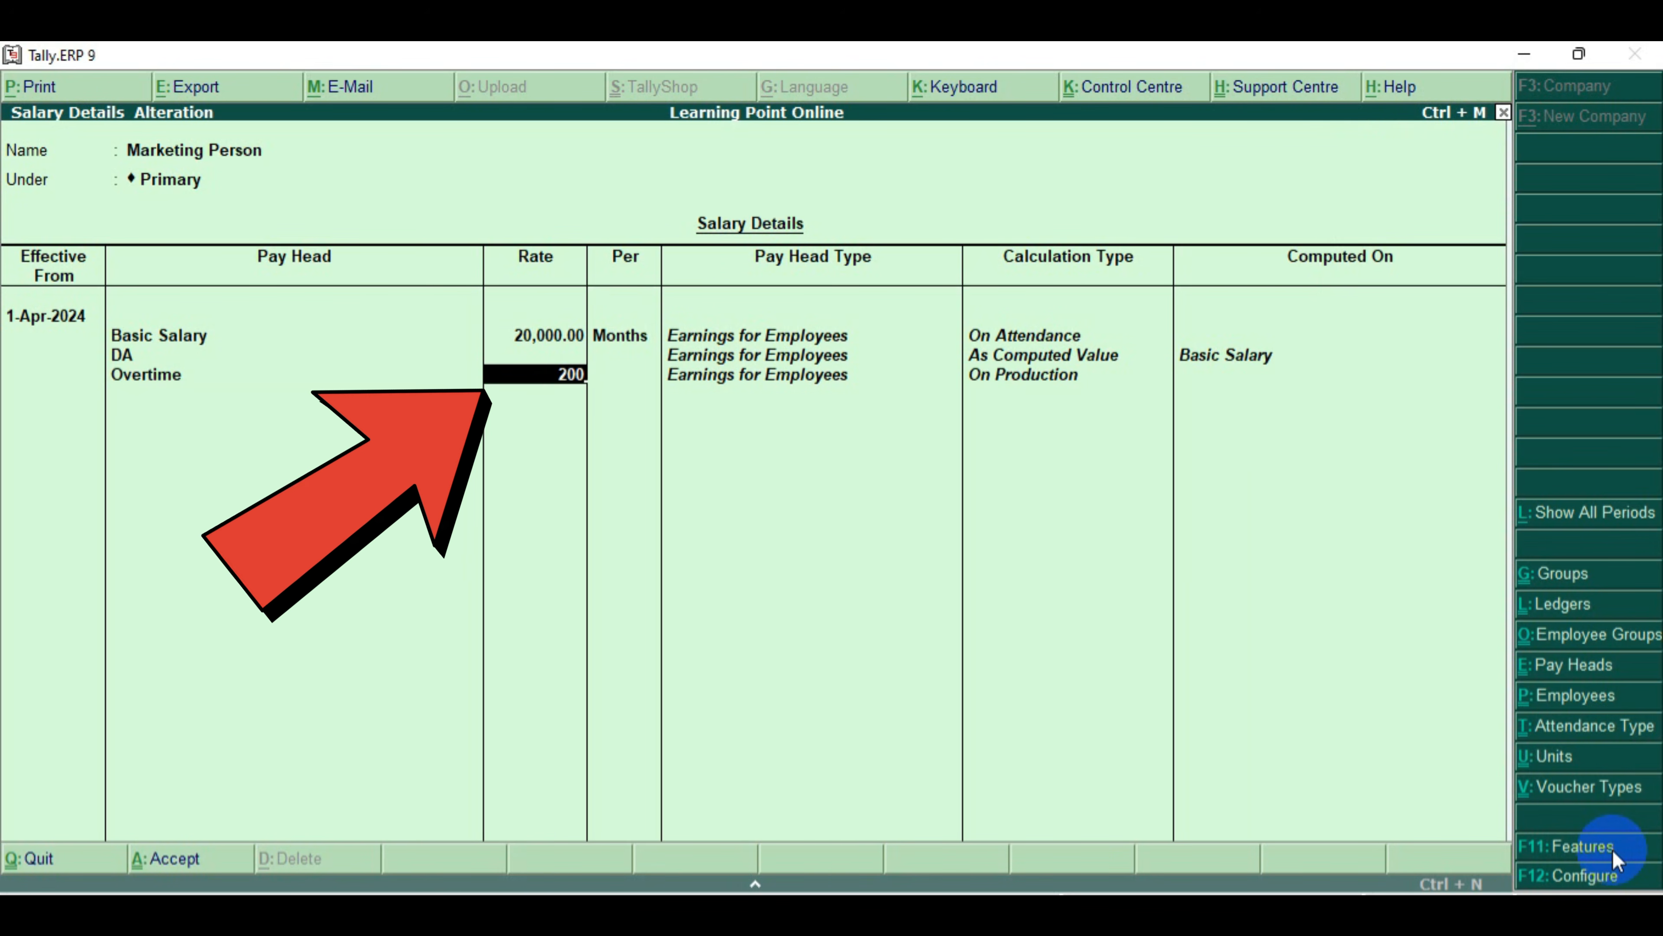
{"action": "key", "text": "Return"}
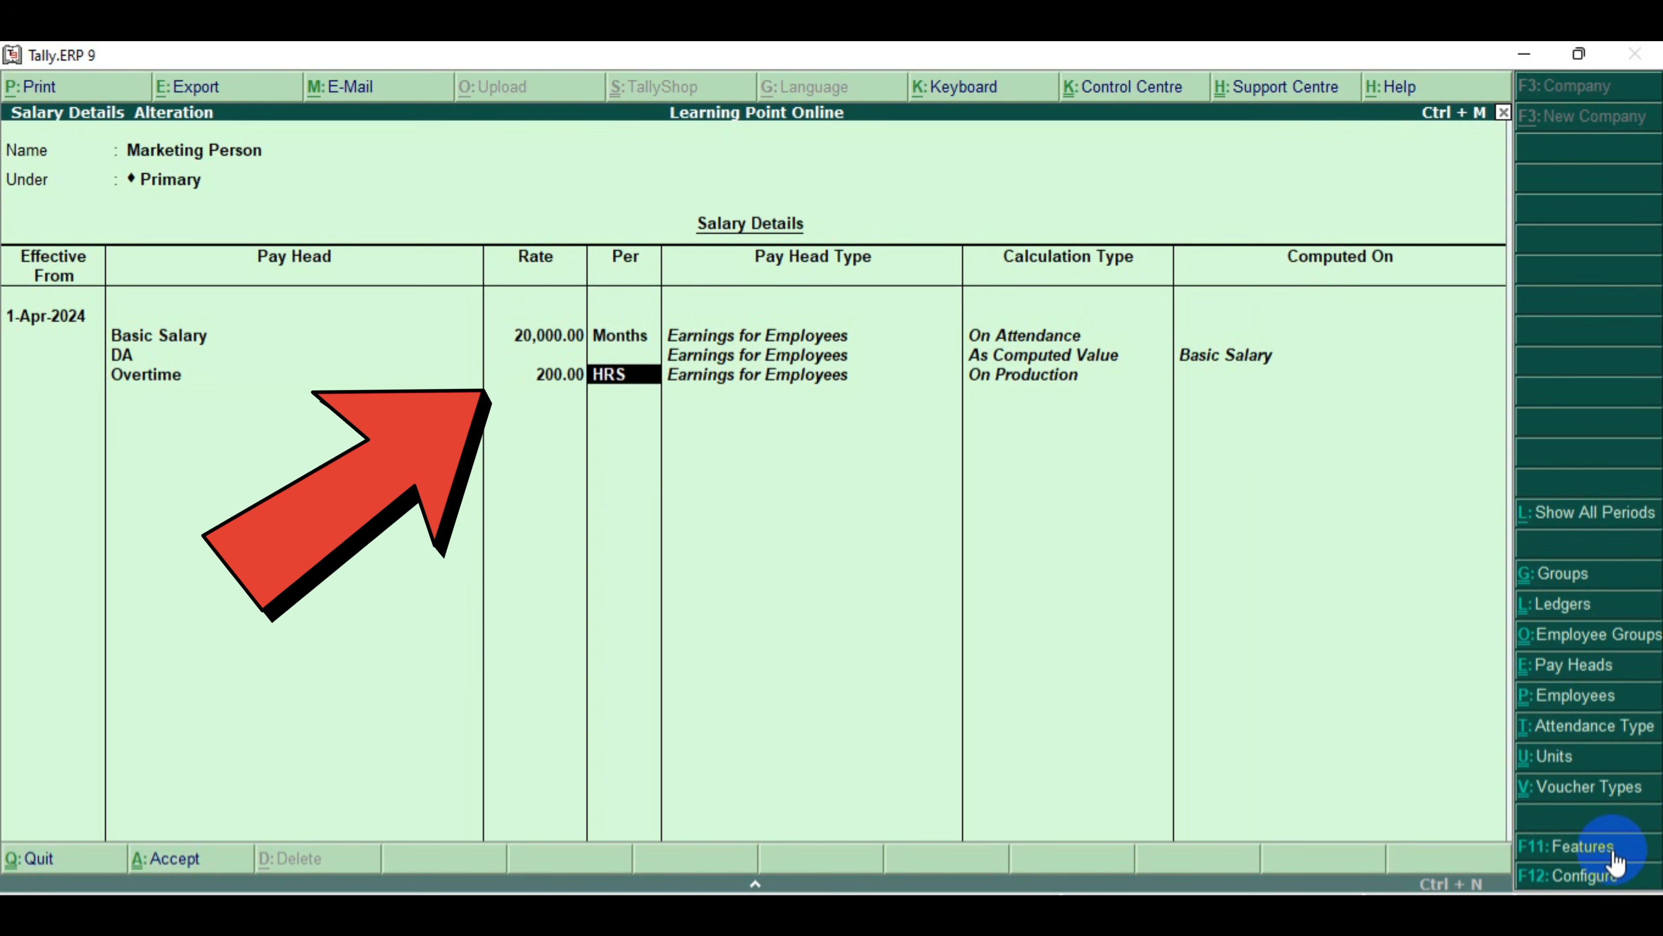
{"action": "key", "text": "Return"}
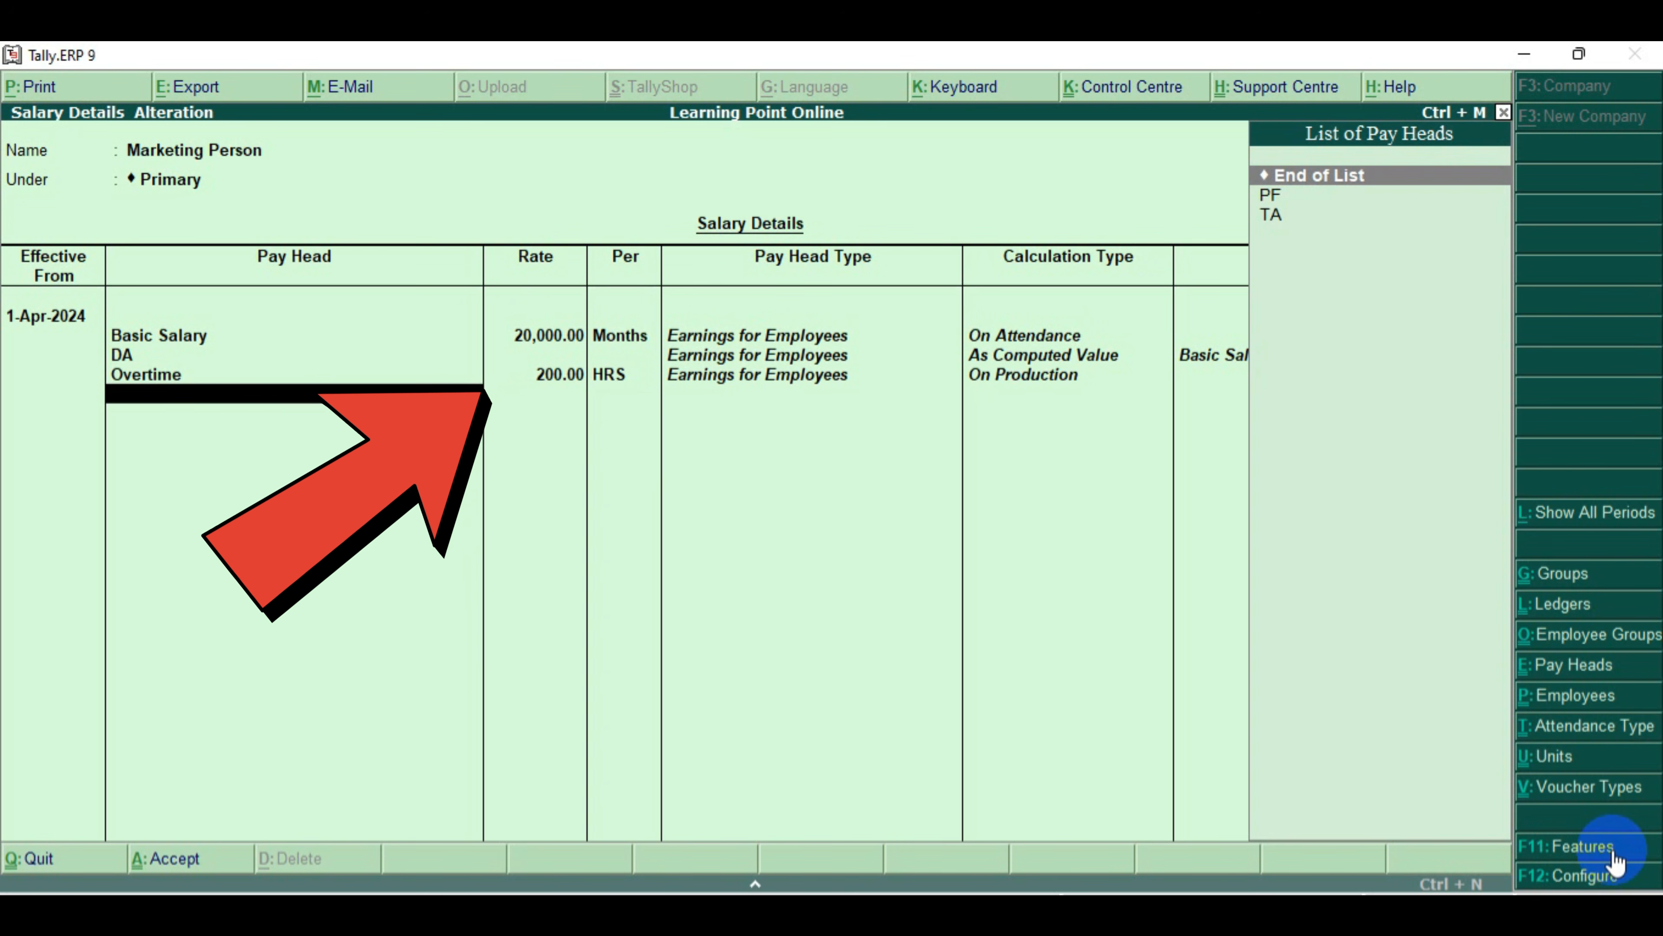
Add the PF and TA pay heads to the Marketing Person group and save its salary details
{"action": "key", "text": "Down"}
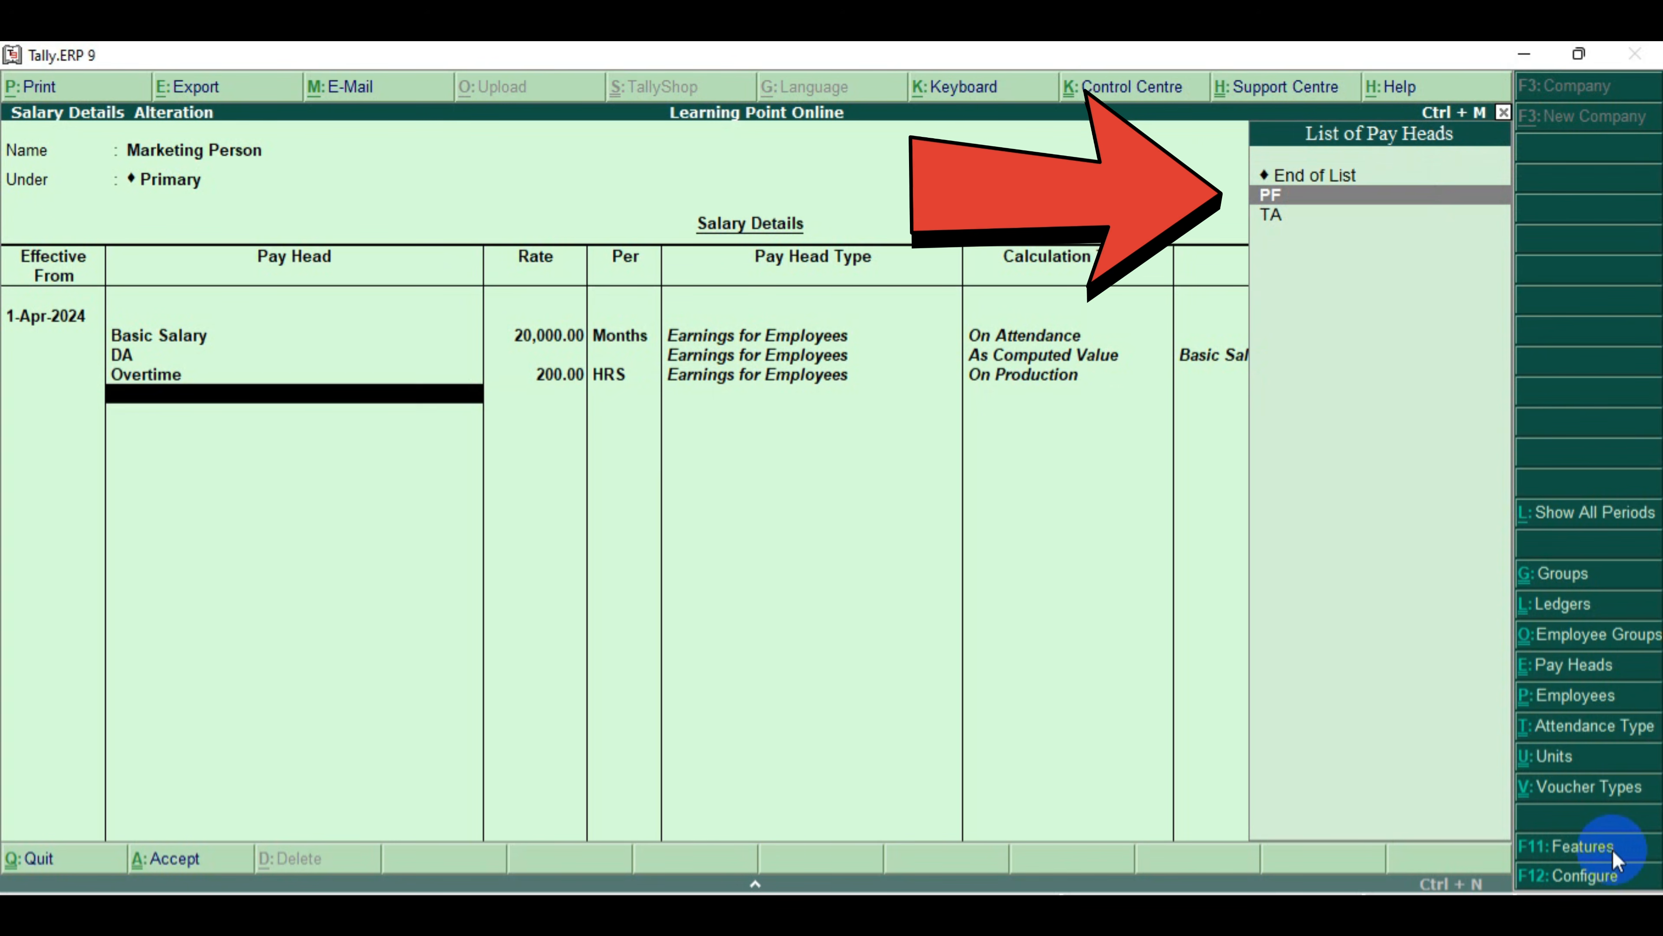
{"action": "key", "text": "Return"}
{"action": "key", "text": "Down"}
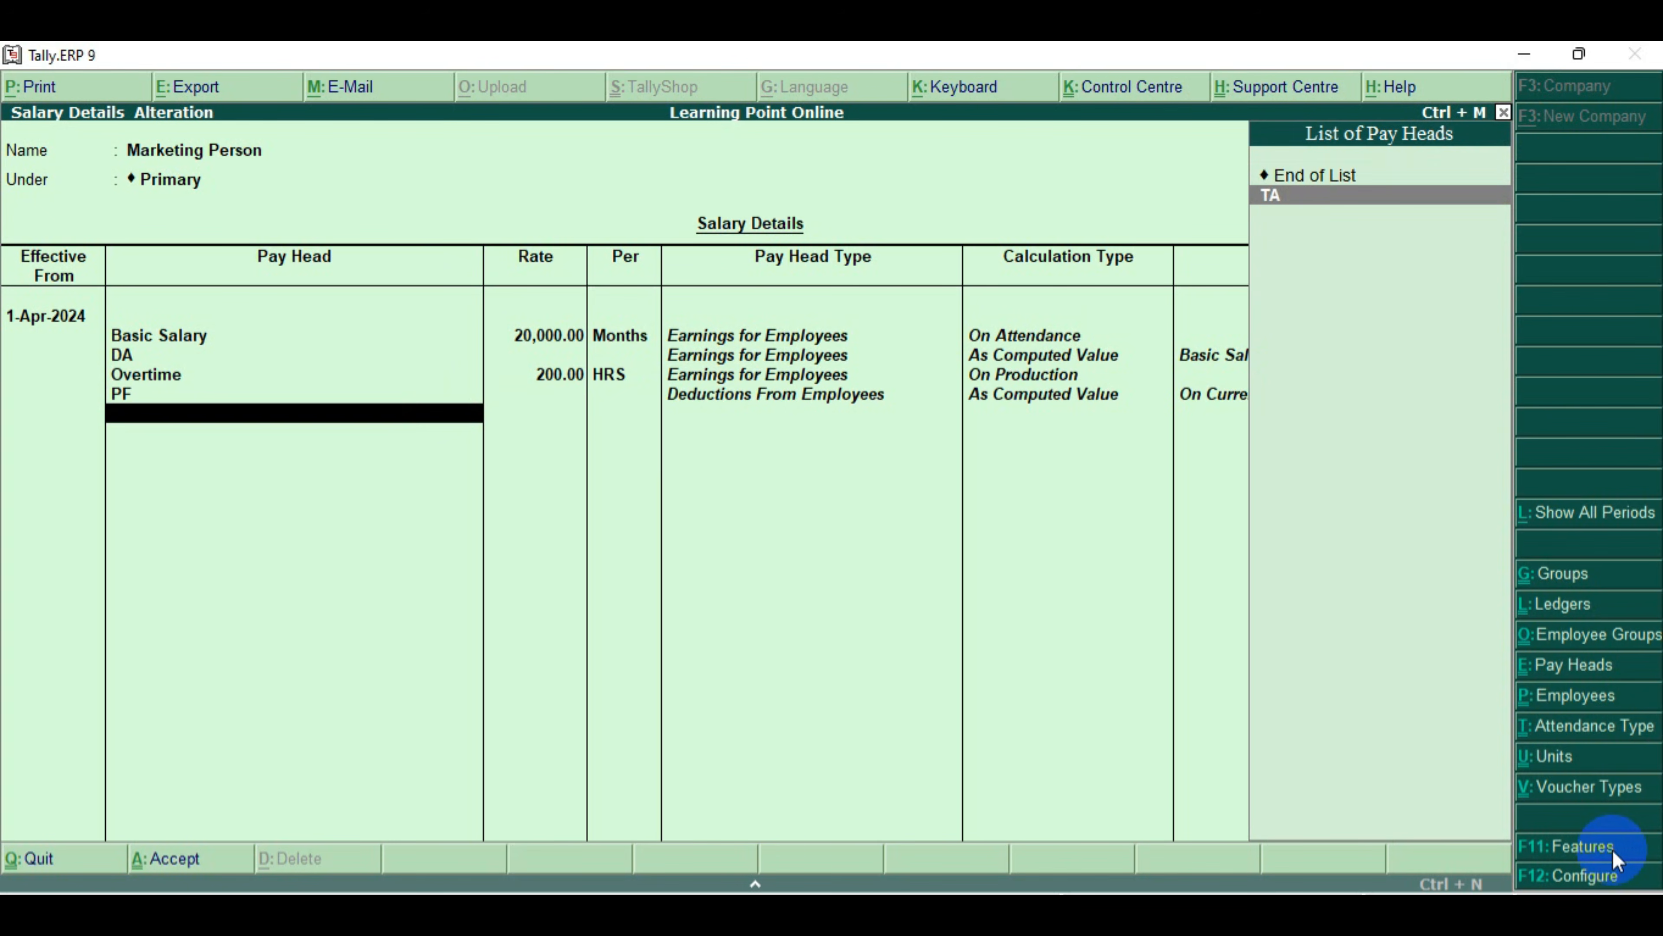
{"action": "key", "text": "Return"}
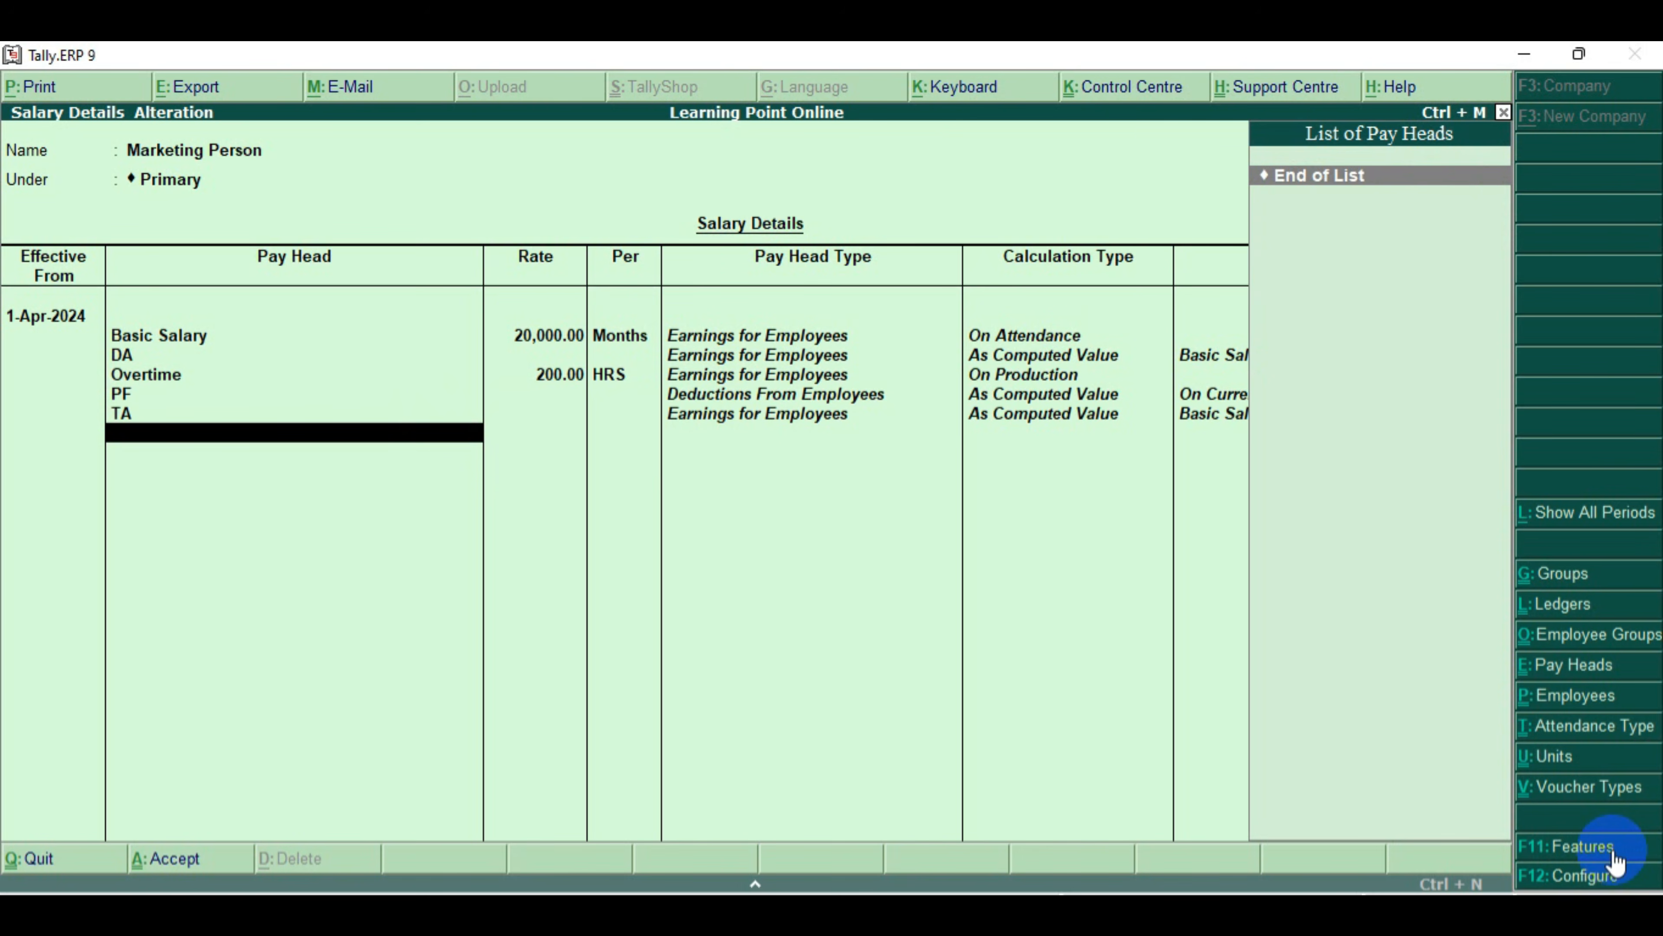
{"action": "key", "text": "Return"}
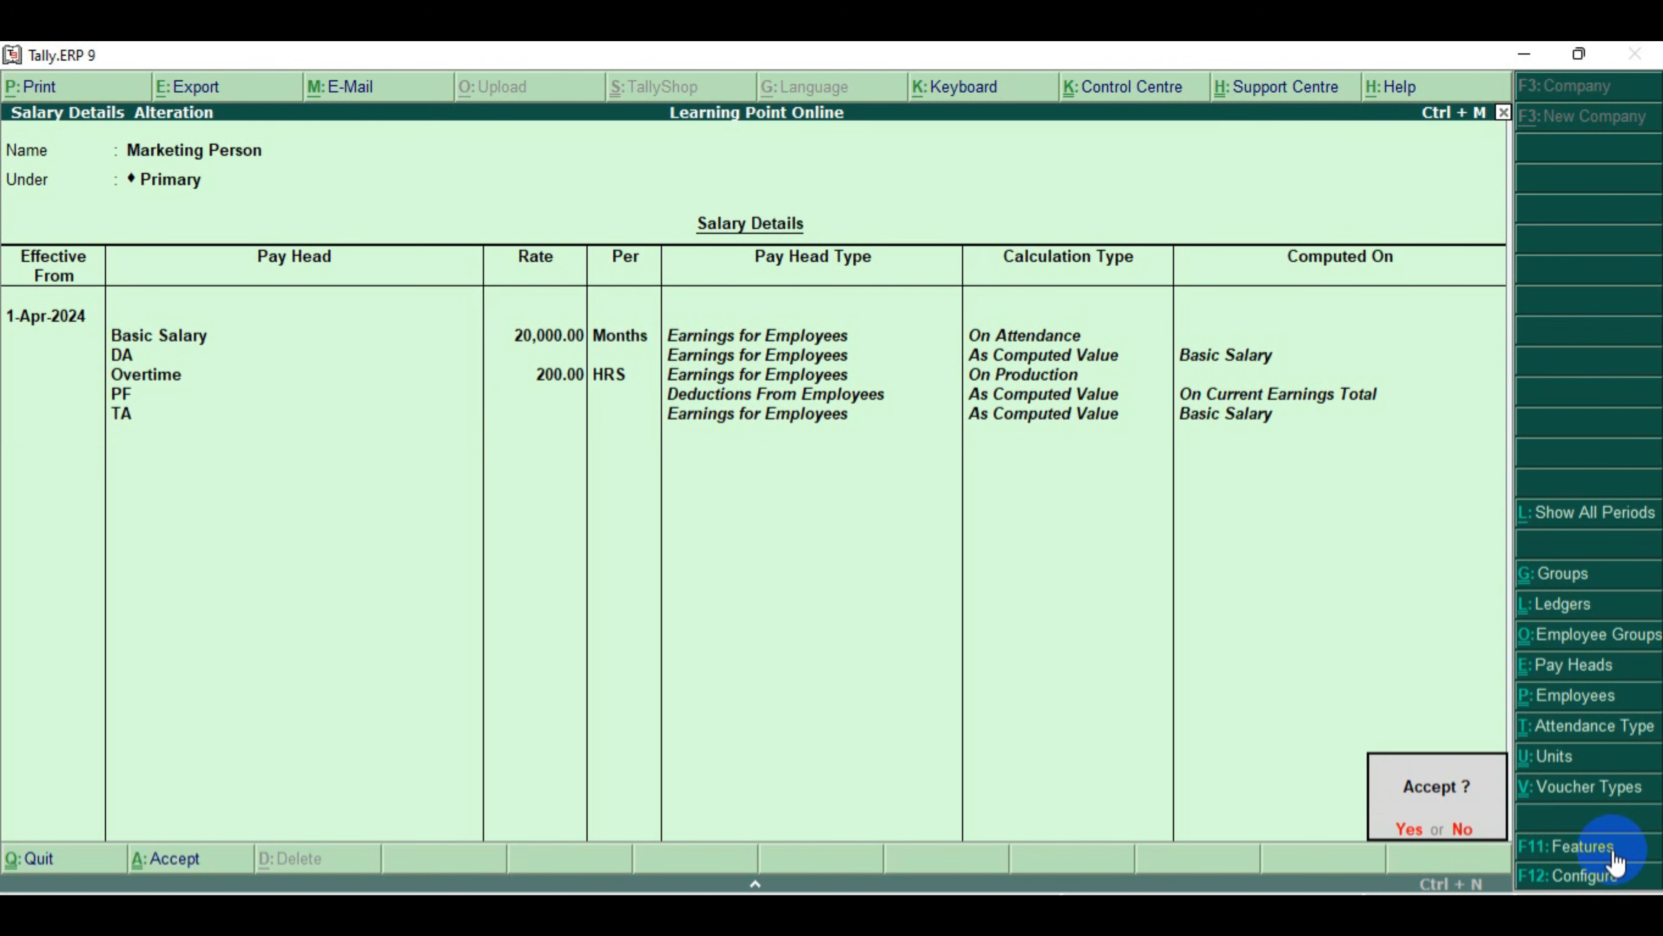
{"action": "key", "text": "Return"}
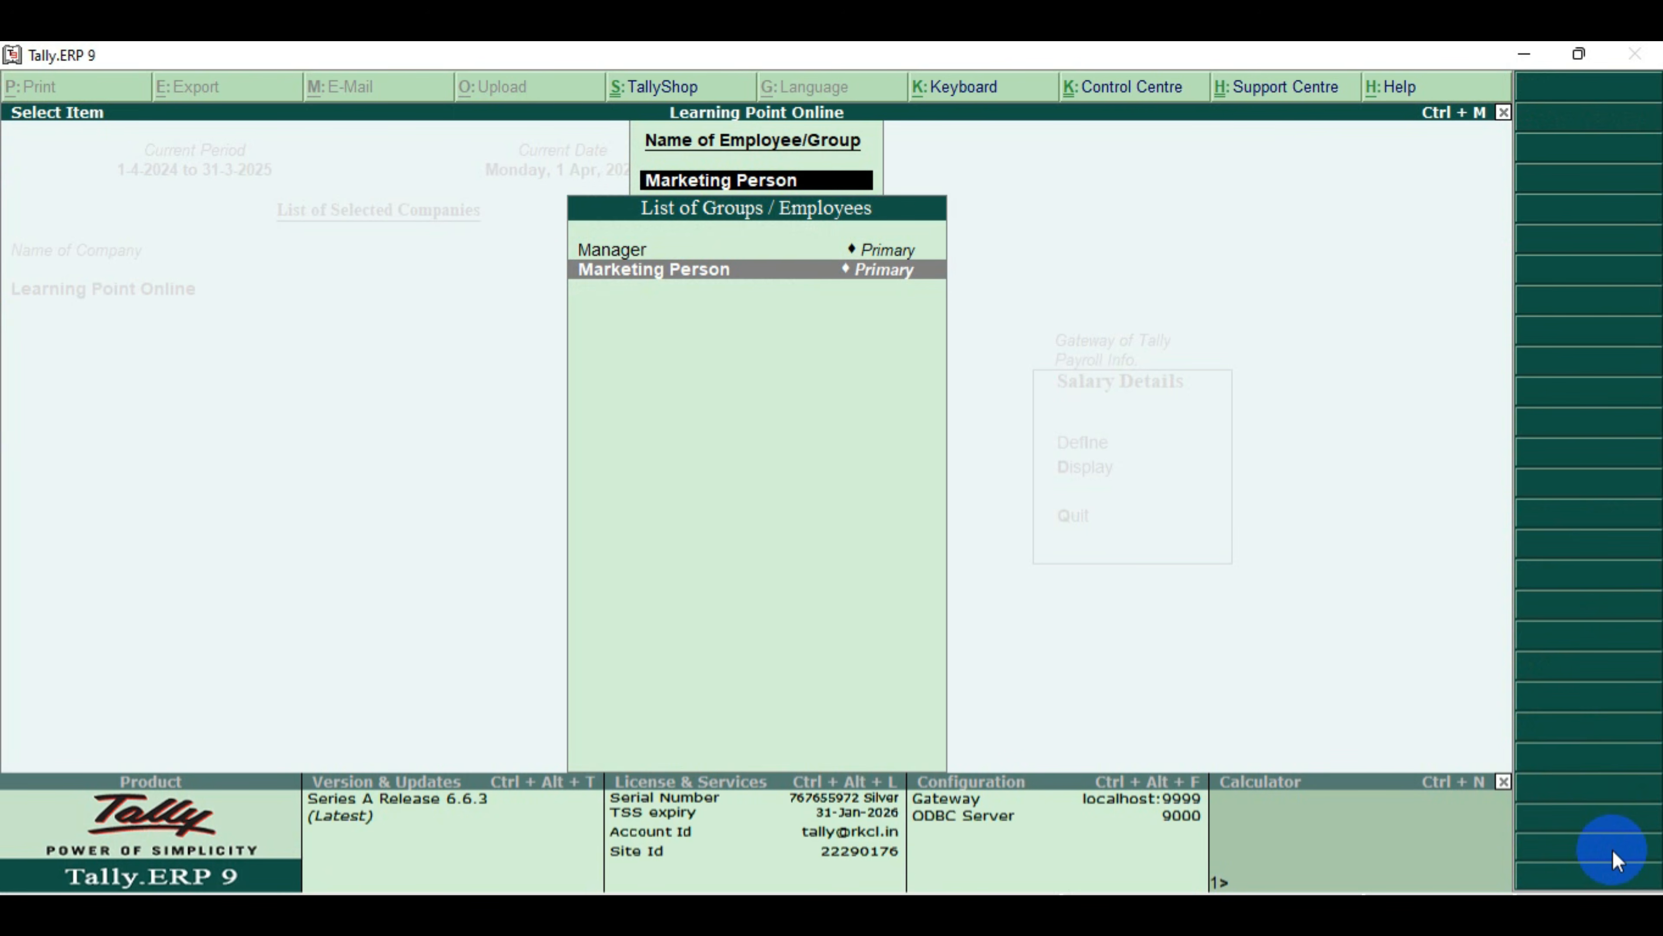
Leave the salary details and open the creation form for a single employee from the payroll masters
{"action": "key", "text": "Escape"}
{"action": "key", "text": "Escape"}
{"action": "key", "text": "Escape"}
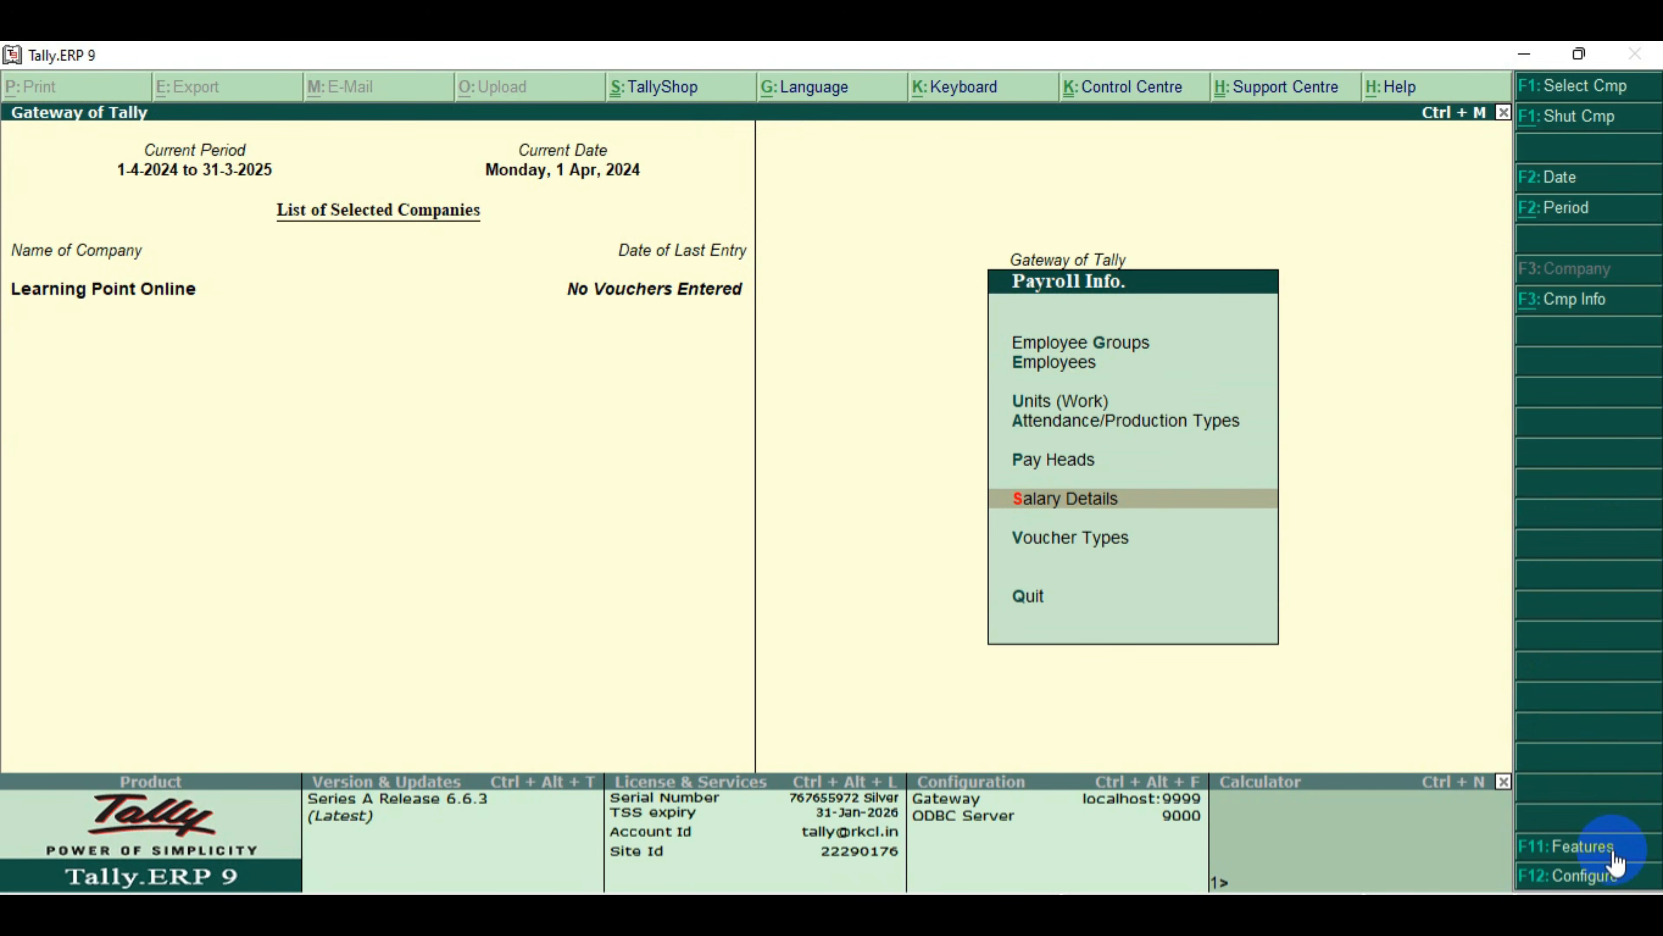
{"action": "key", "text": "Up"}
{"action": "key", "text": "Up"}
{"action": "key", "text": "Up"}
{"action": "key", "text": "Up"}
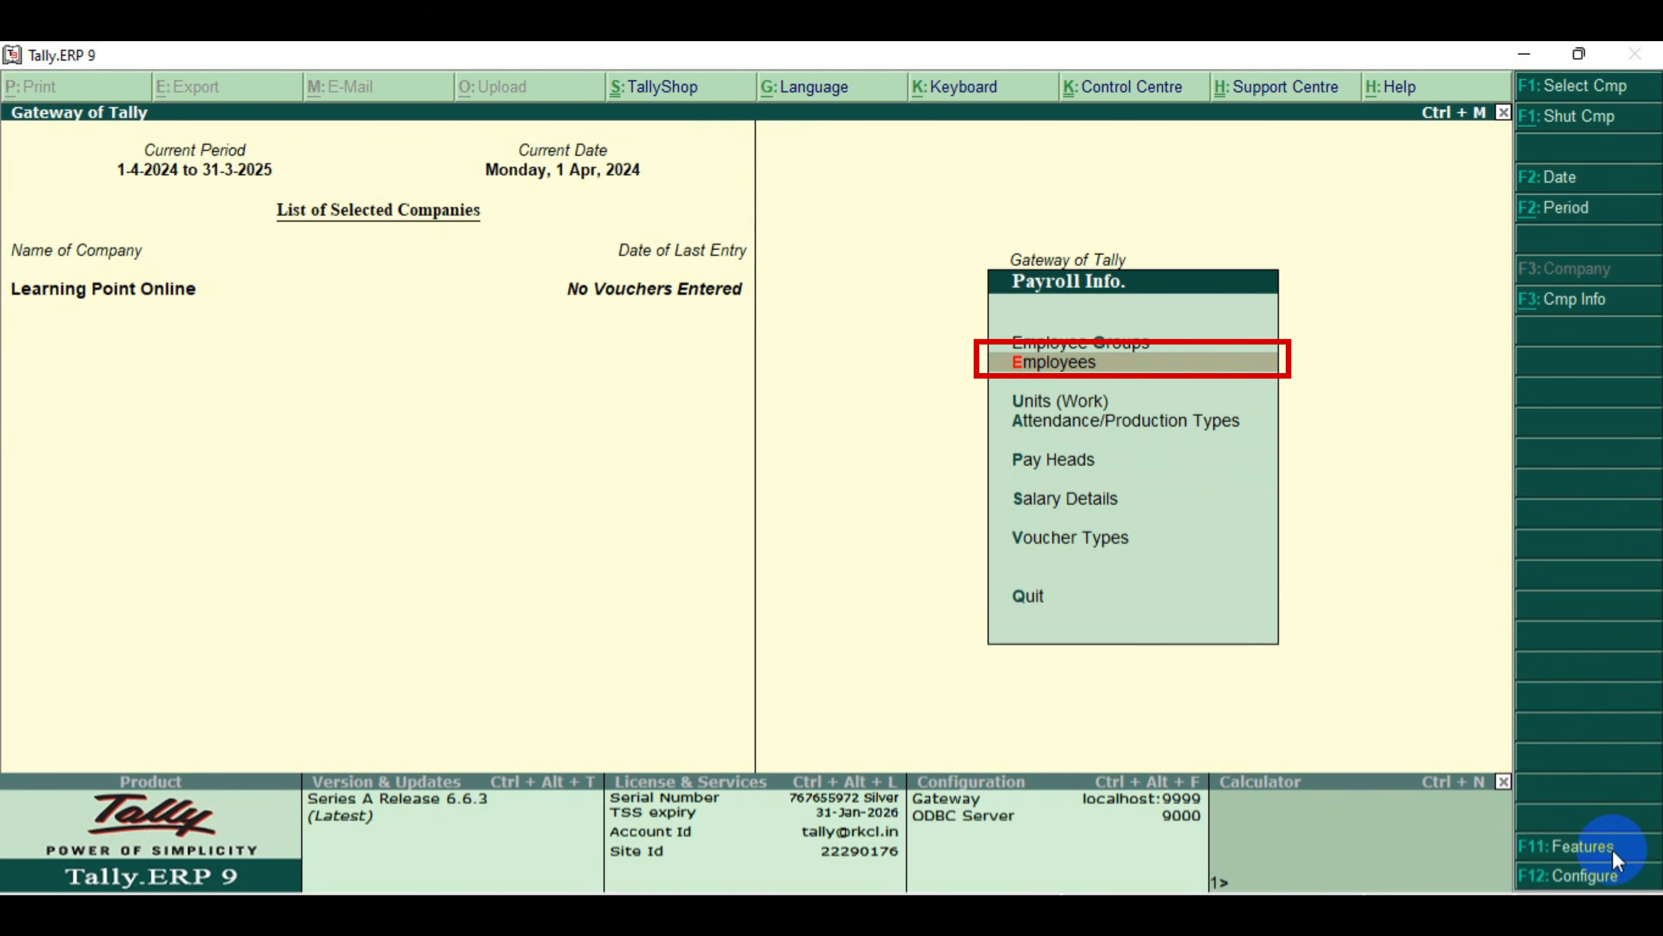
{"action": "key", "text": "Return"}
{"action": "key", "text": "Return"}
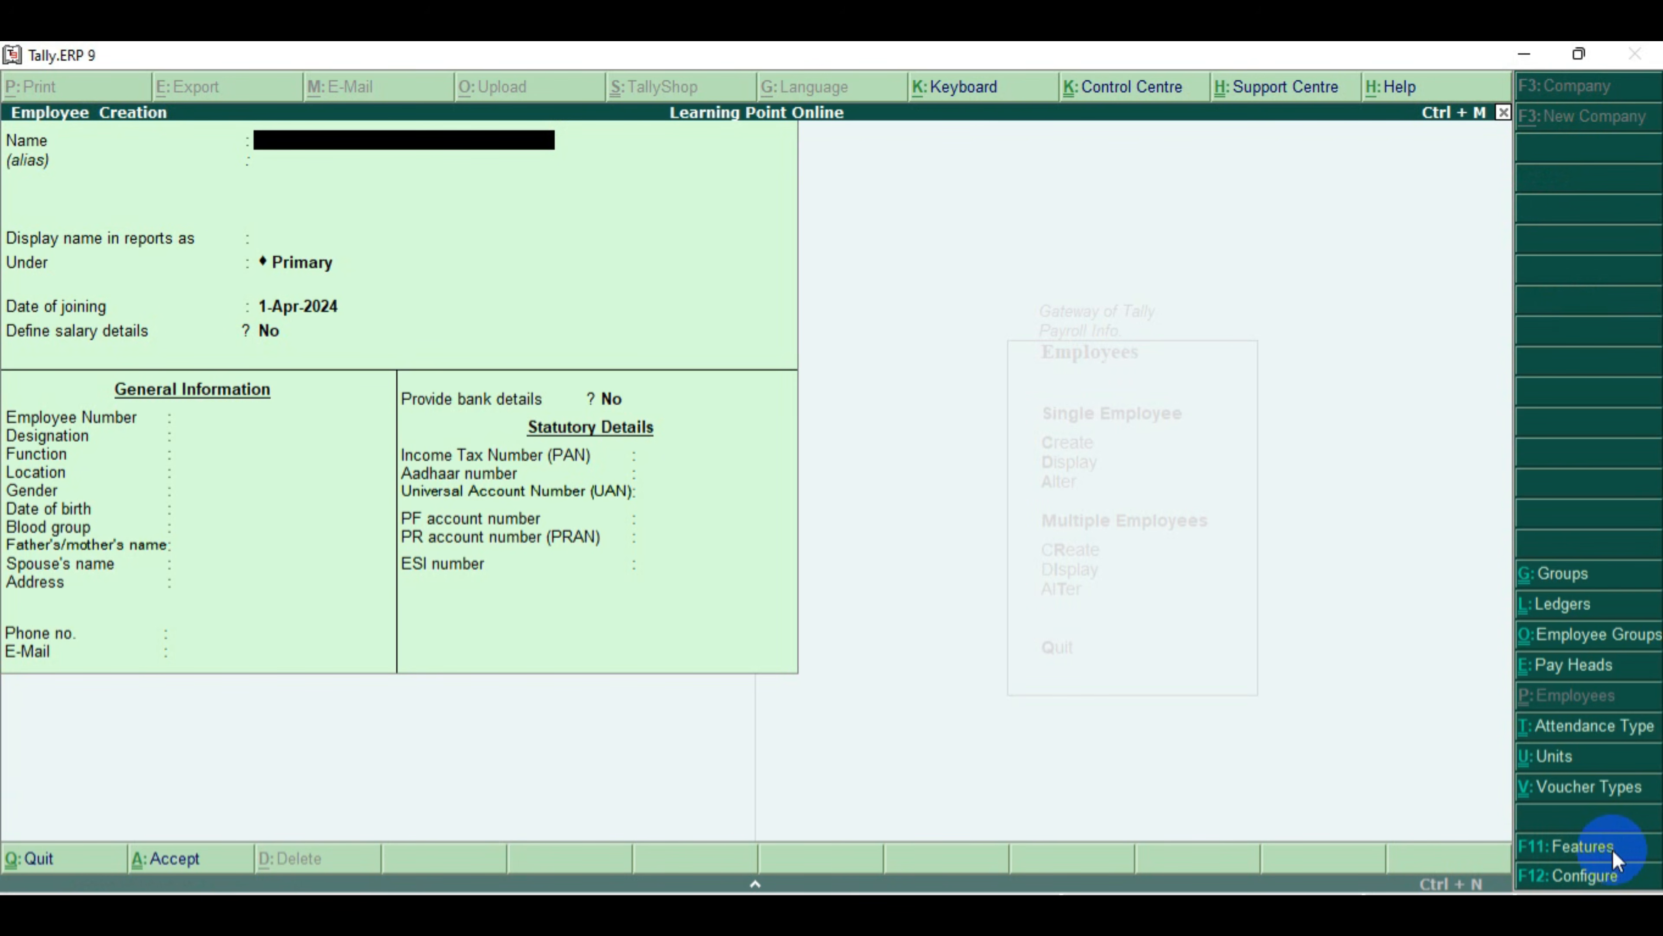
Enter the employee's full name, place the employee under the Manager group and keep 1-Apr-2024 as the date of joining
{"action": "type", "text": "Ajay"}
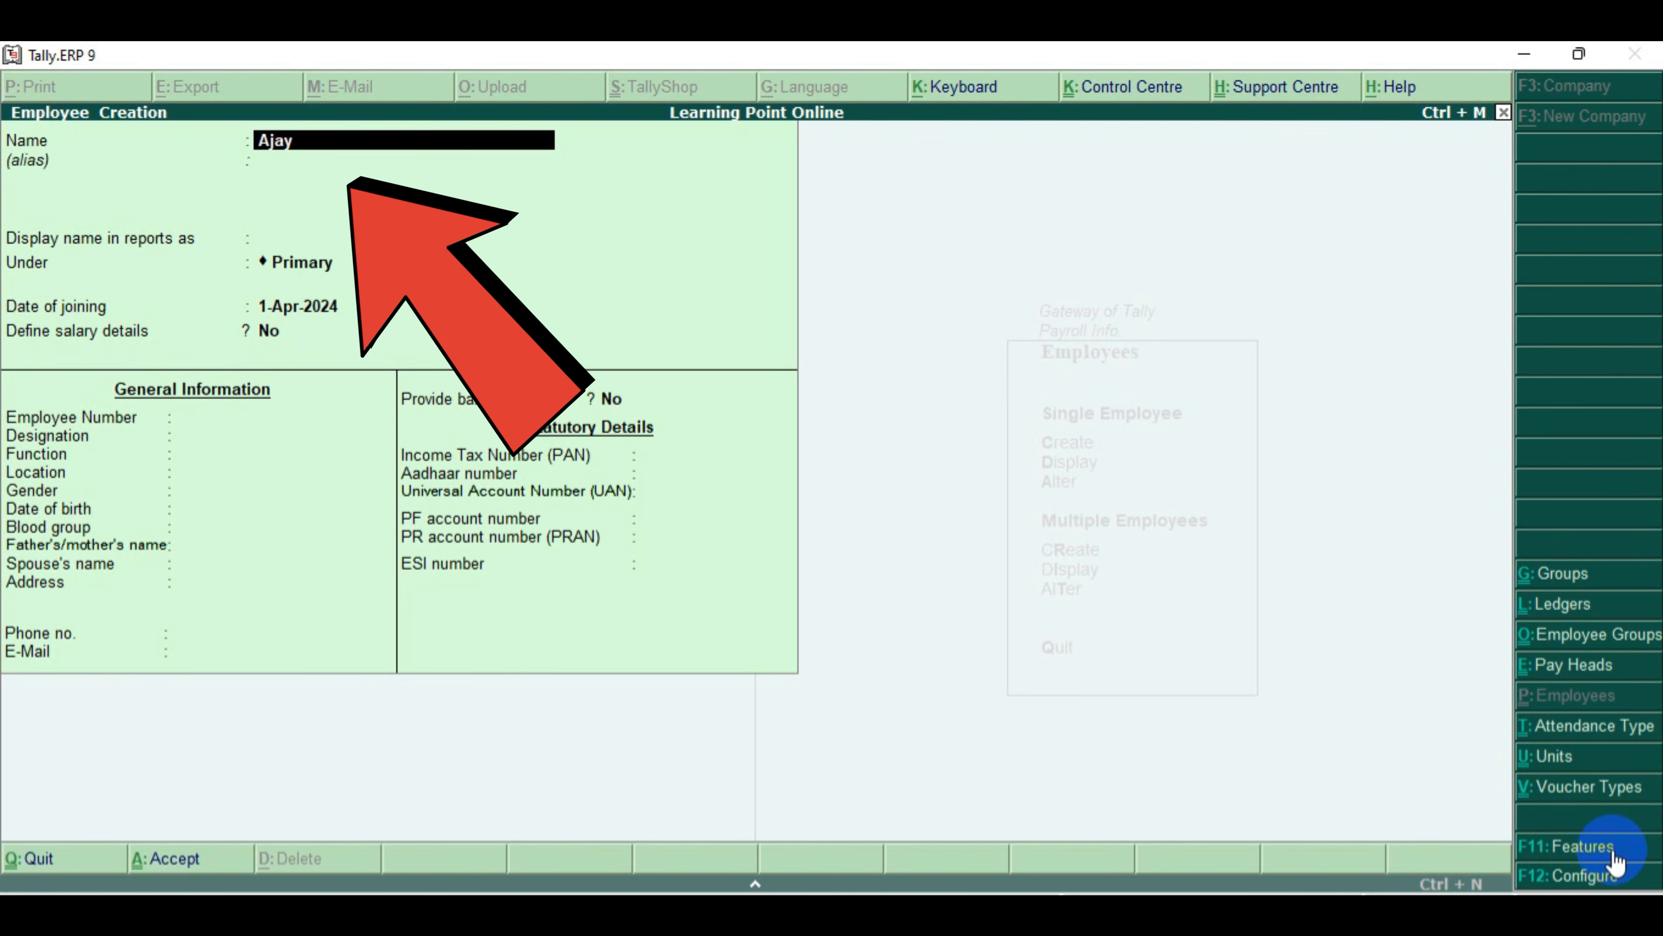
{"action": "type", "text": " Sharma"}
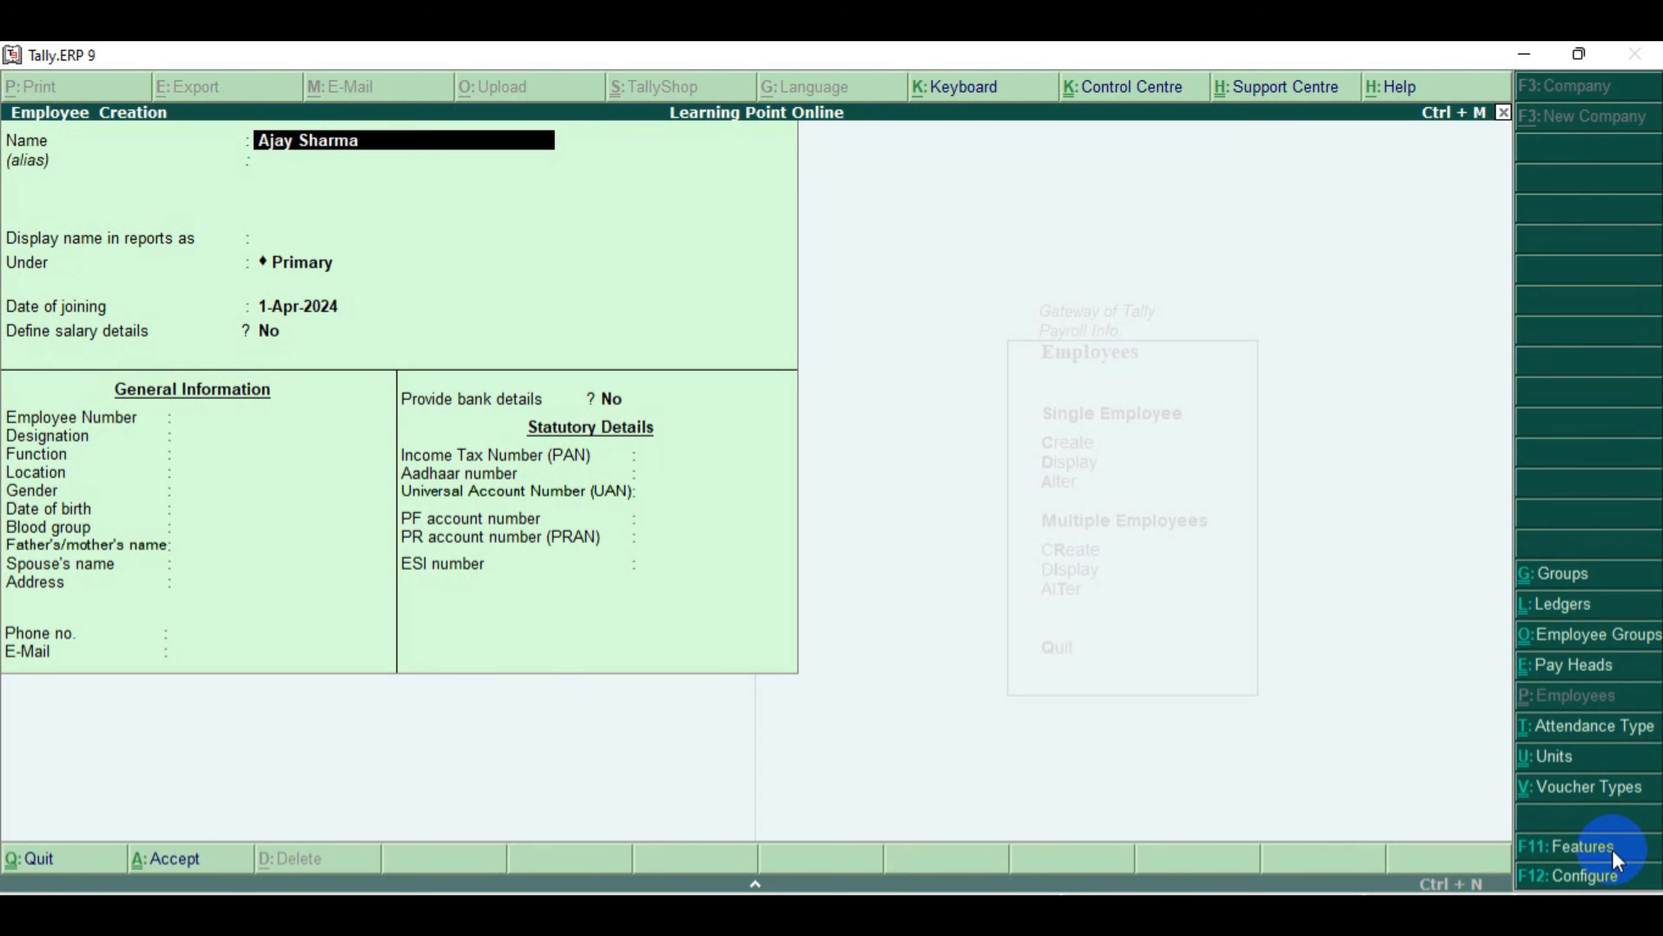
{"action": "key", "text": "Return"}
{"action": "key", "text": "Return"}
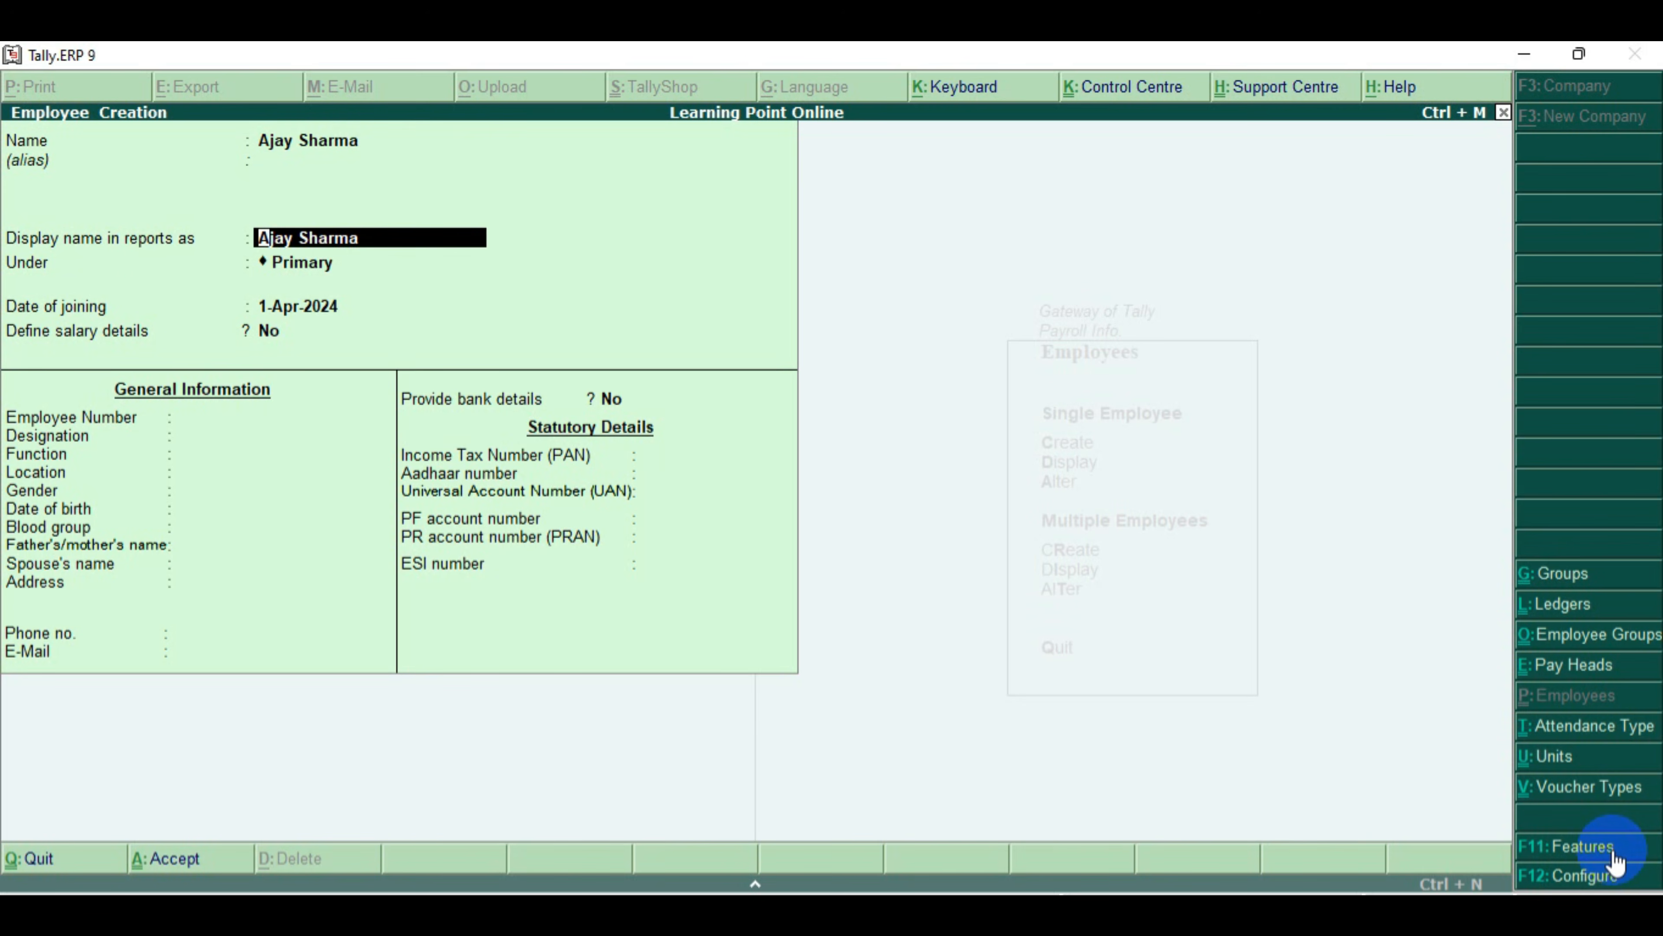
{"action": "key", "text": "Return"}
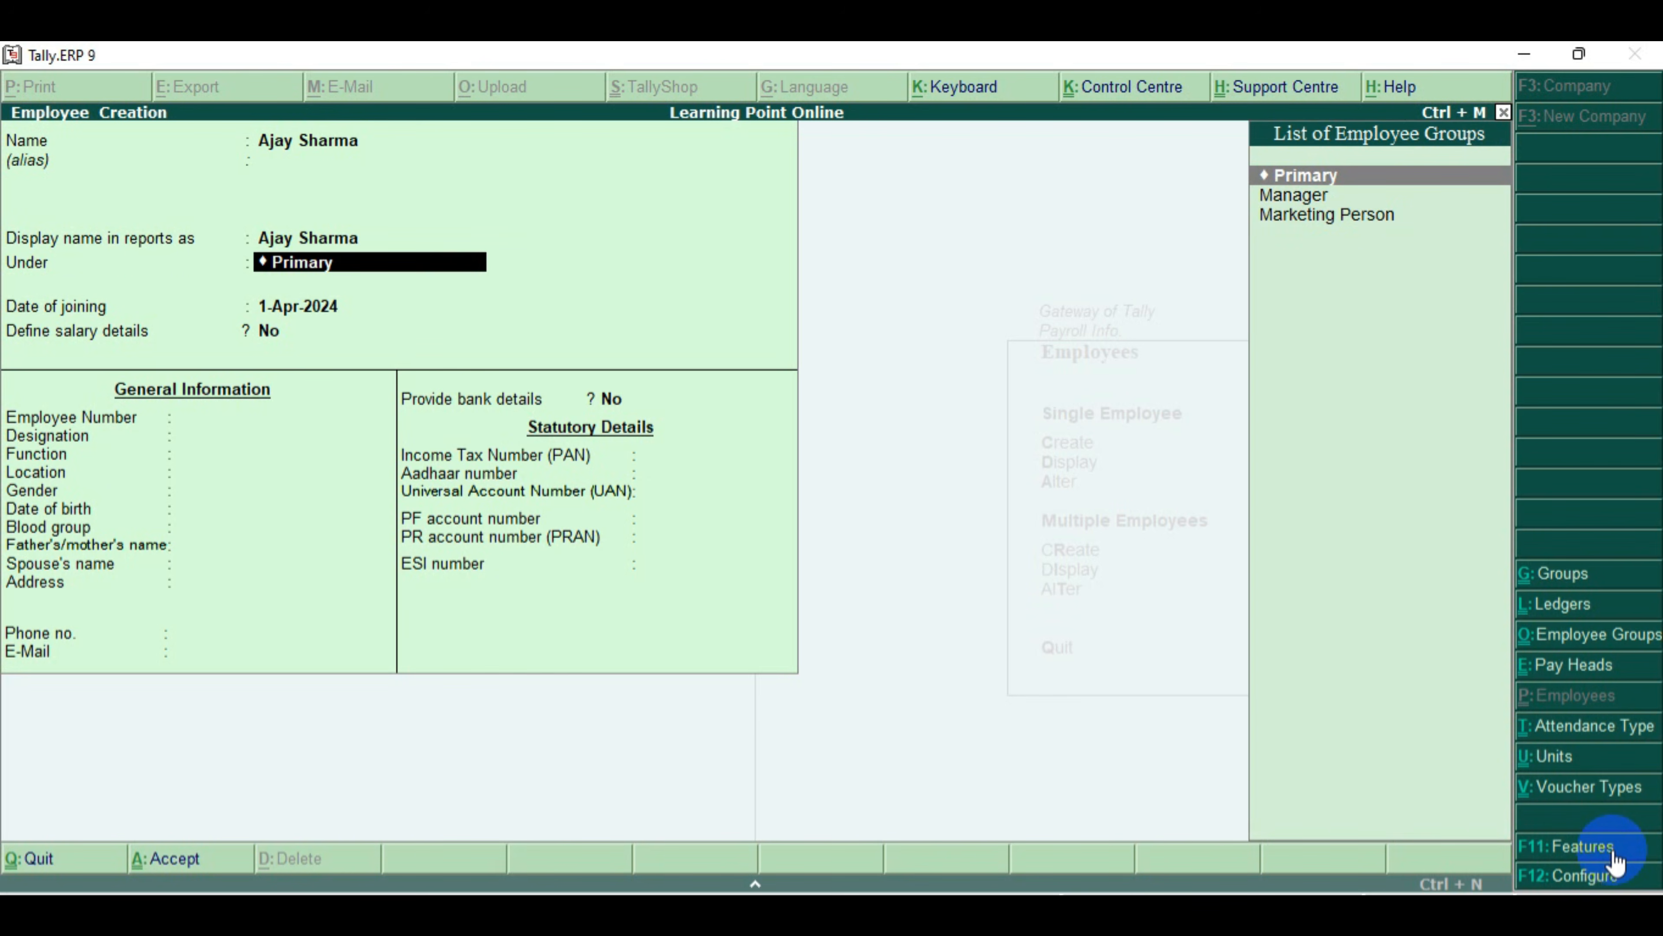
{"action": "key", "text": "Down"}
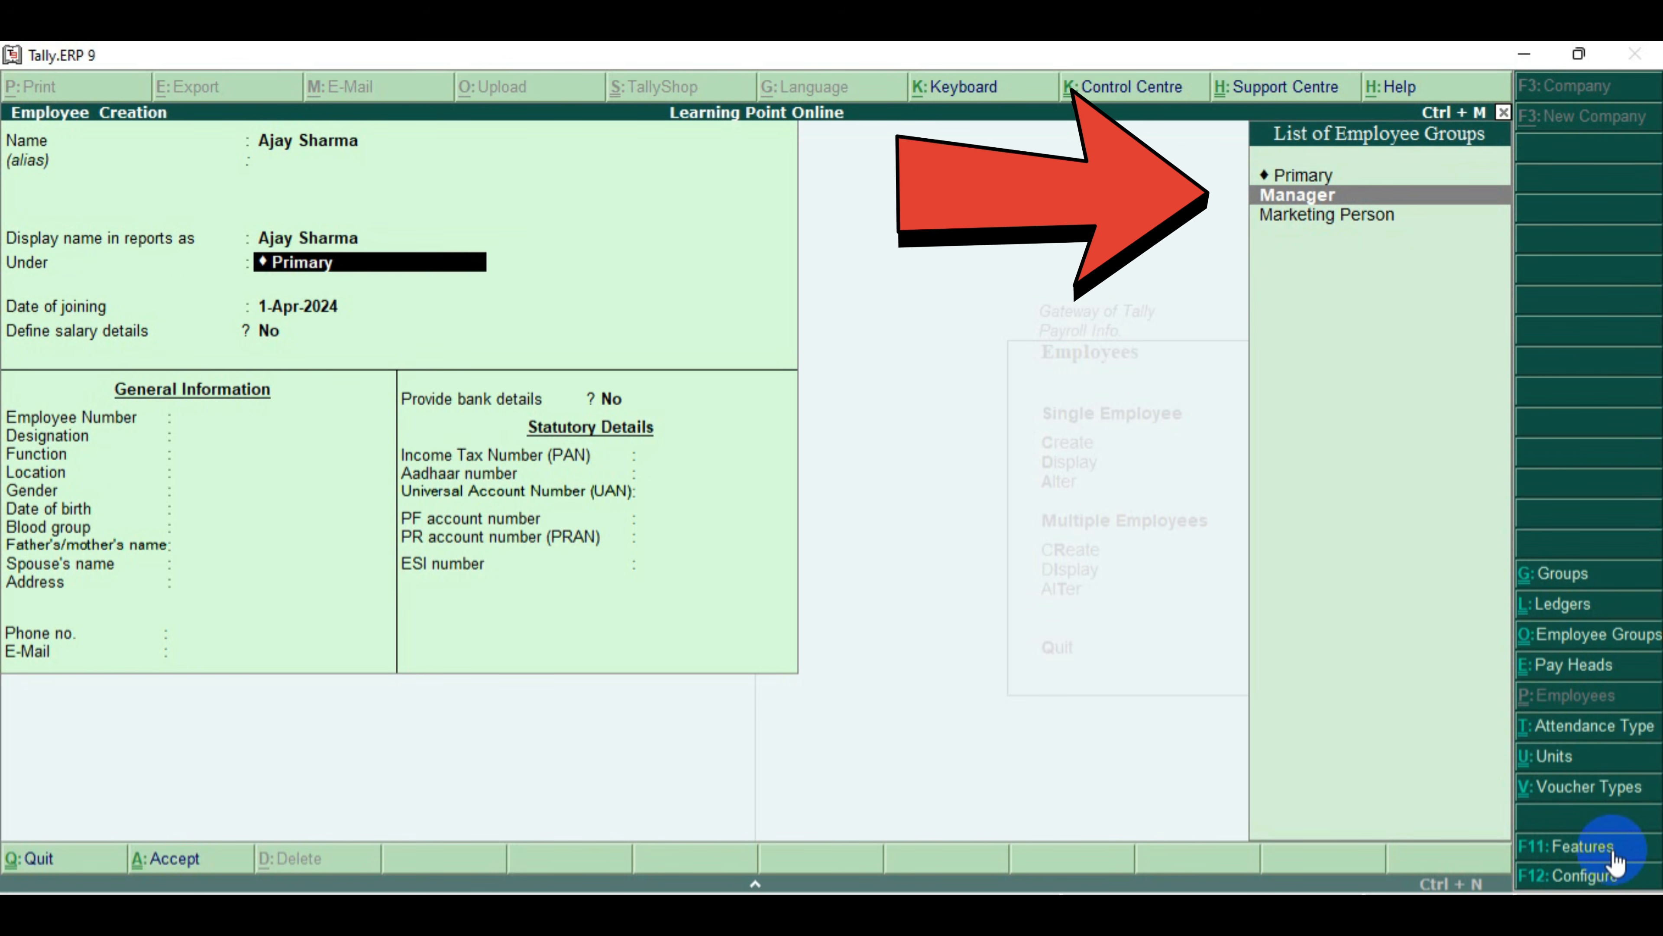
{"action": "key", "text": "Return"}
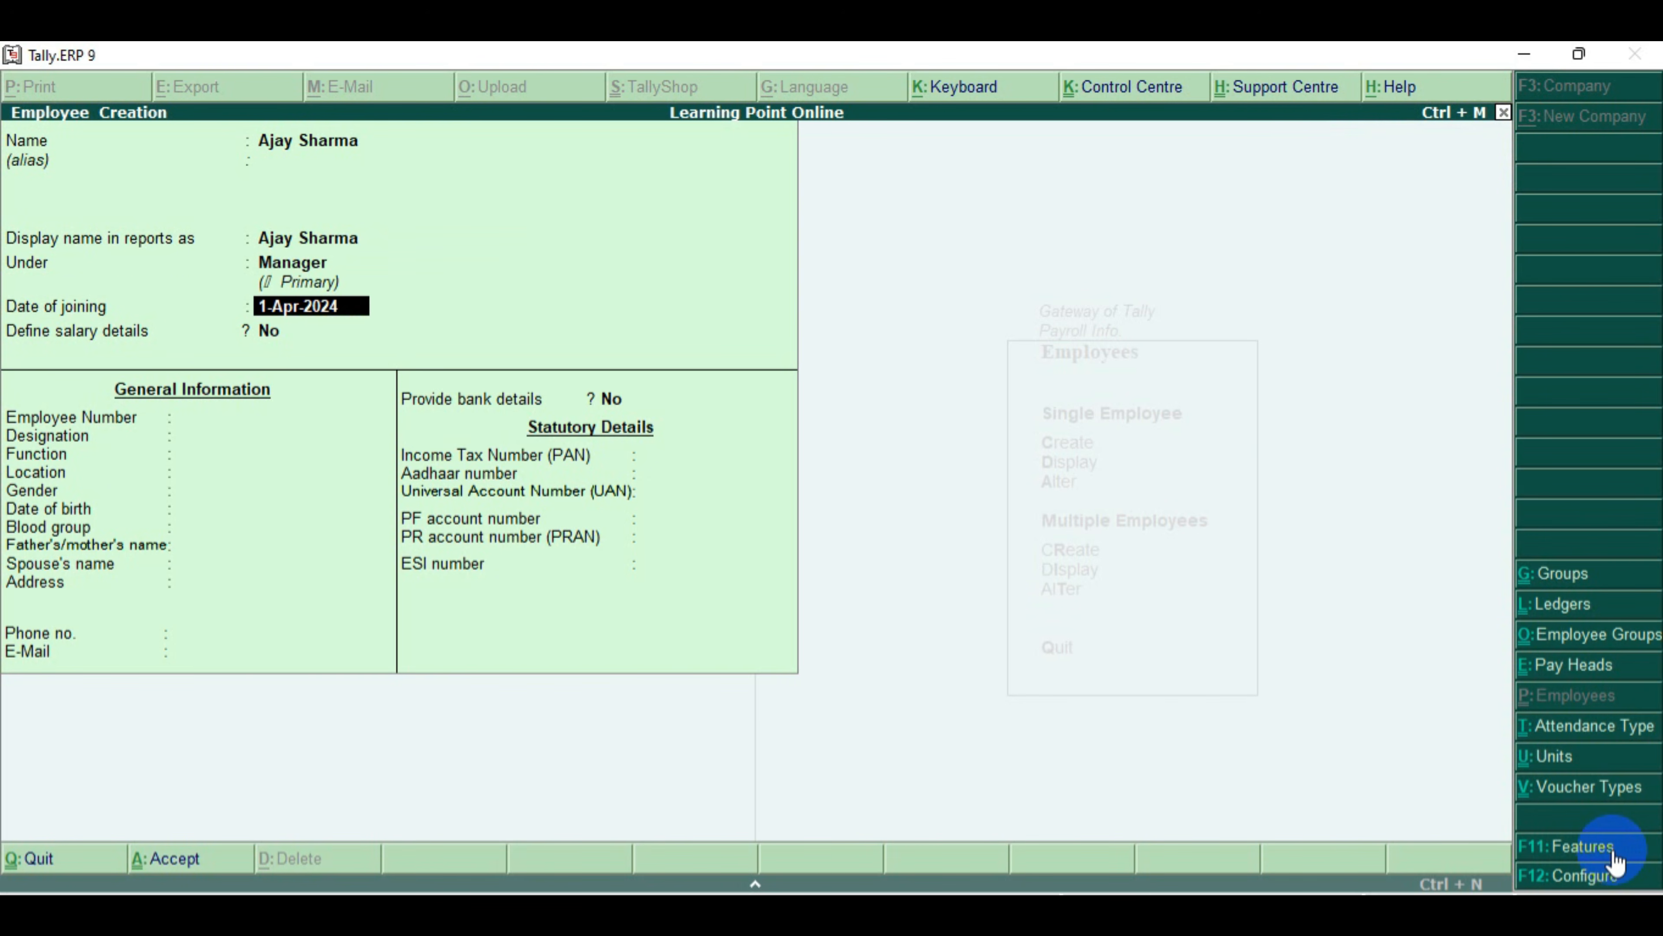
{"action": "key", "text": "Return"}
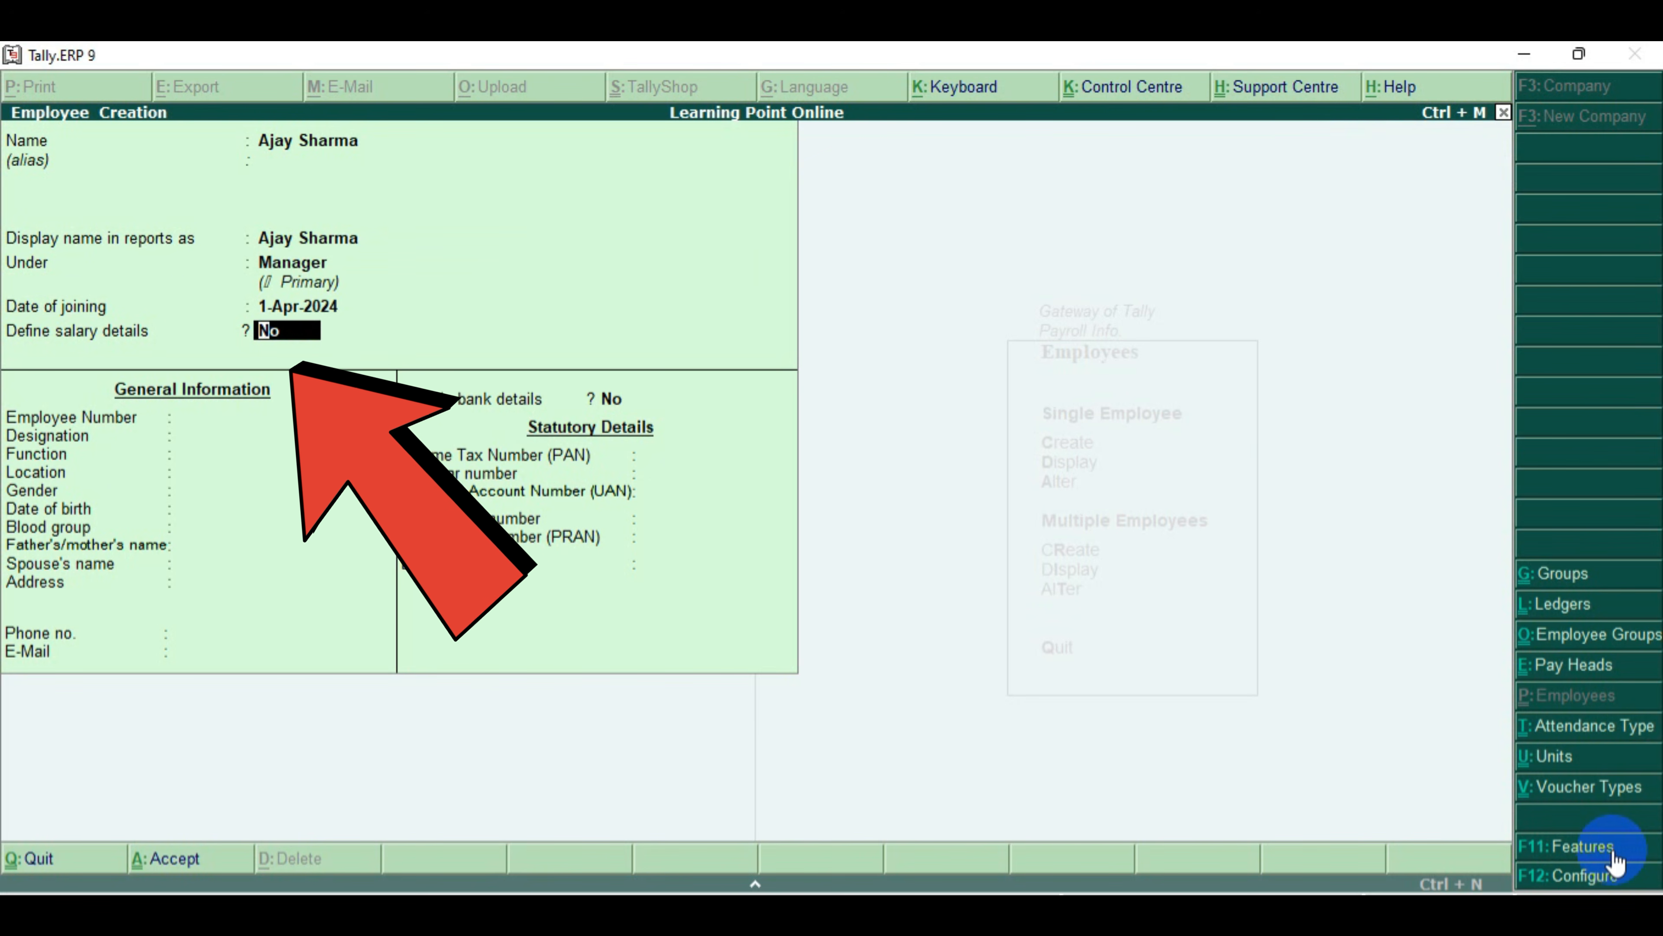
Enable defining salary details for the new employee and fill them with Copy From Parent Value
{"action": "type", "text": "y"}
{"action": "key", "text": "Return"}
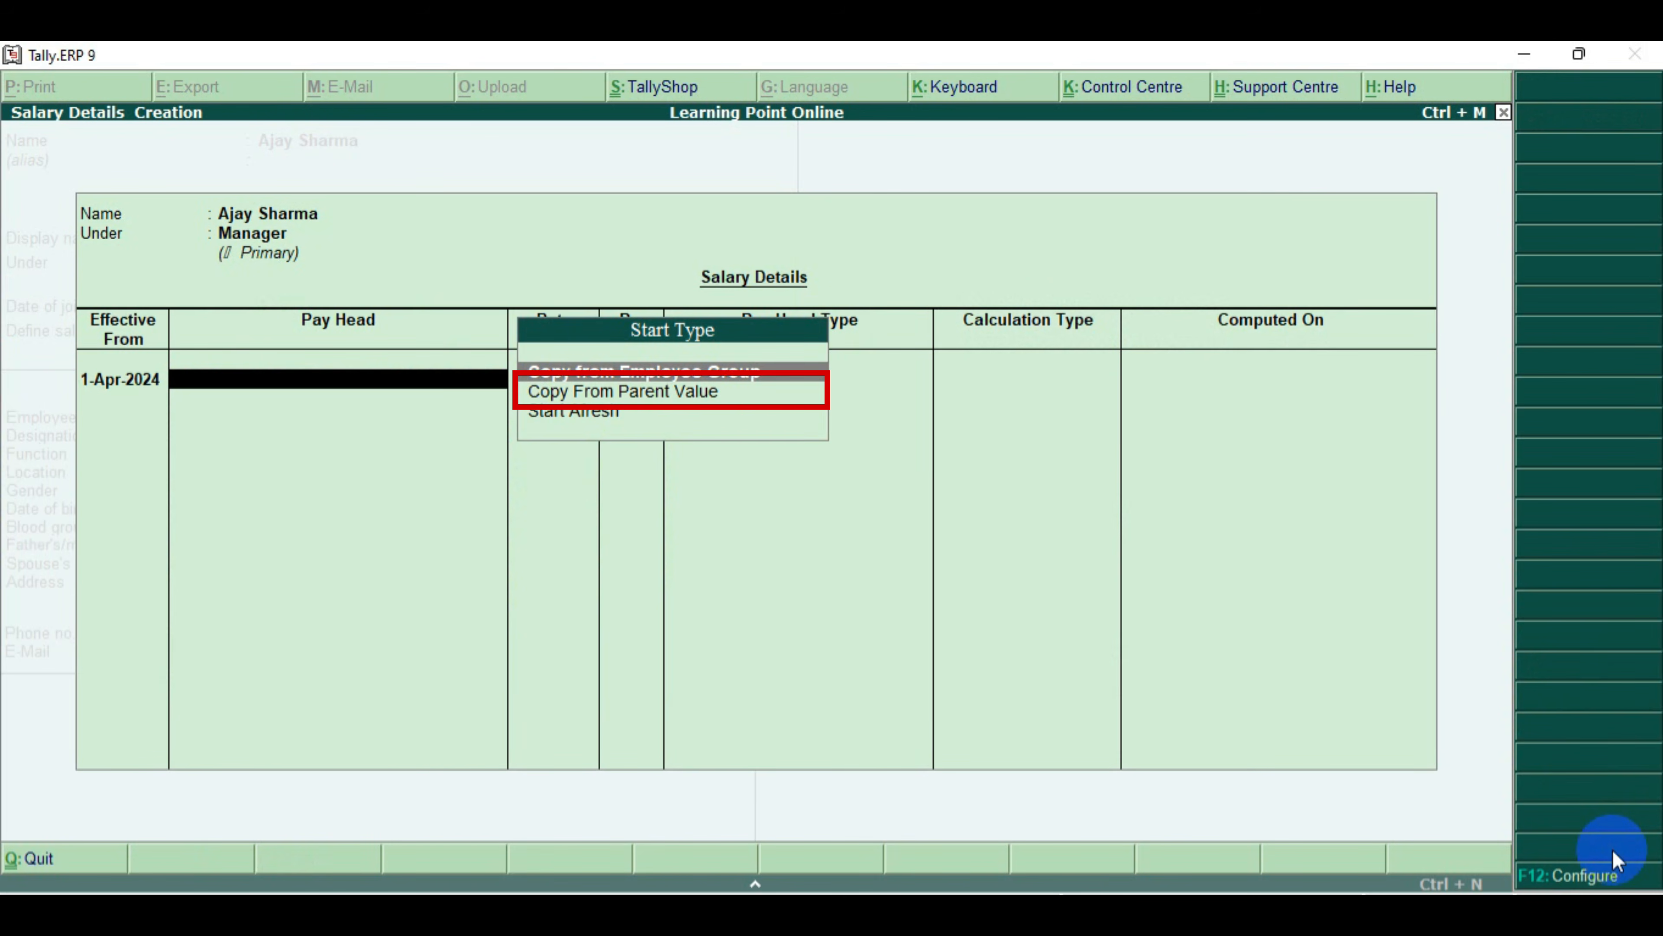
{"action": "key", "text": "Down"}
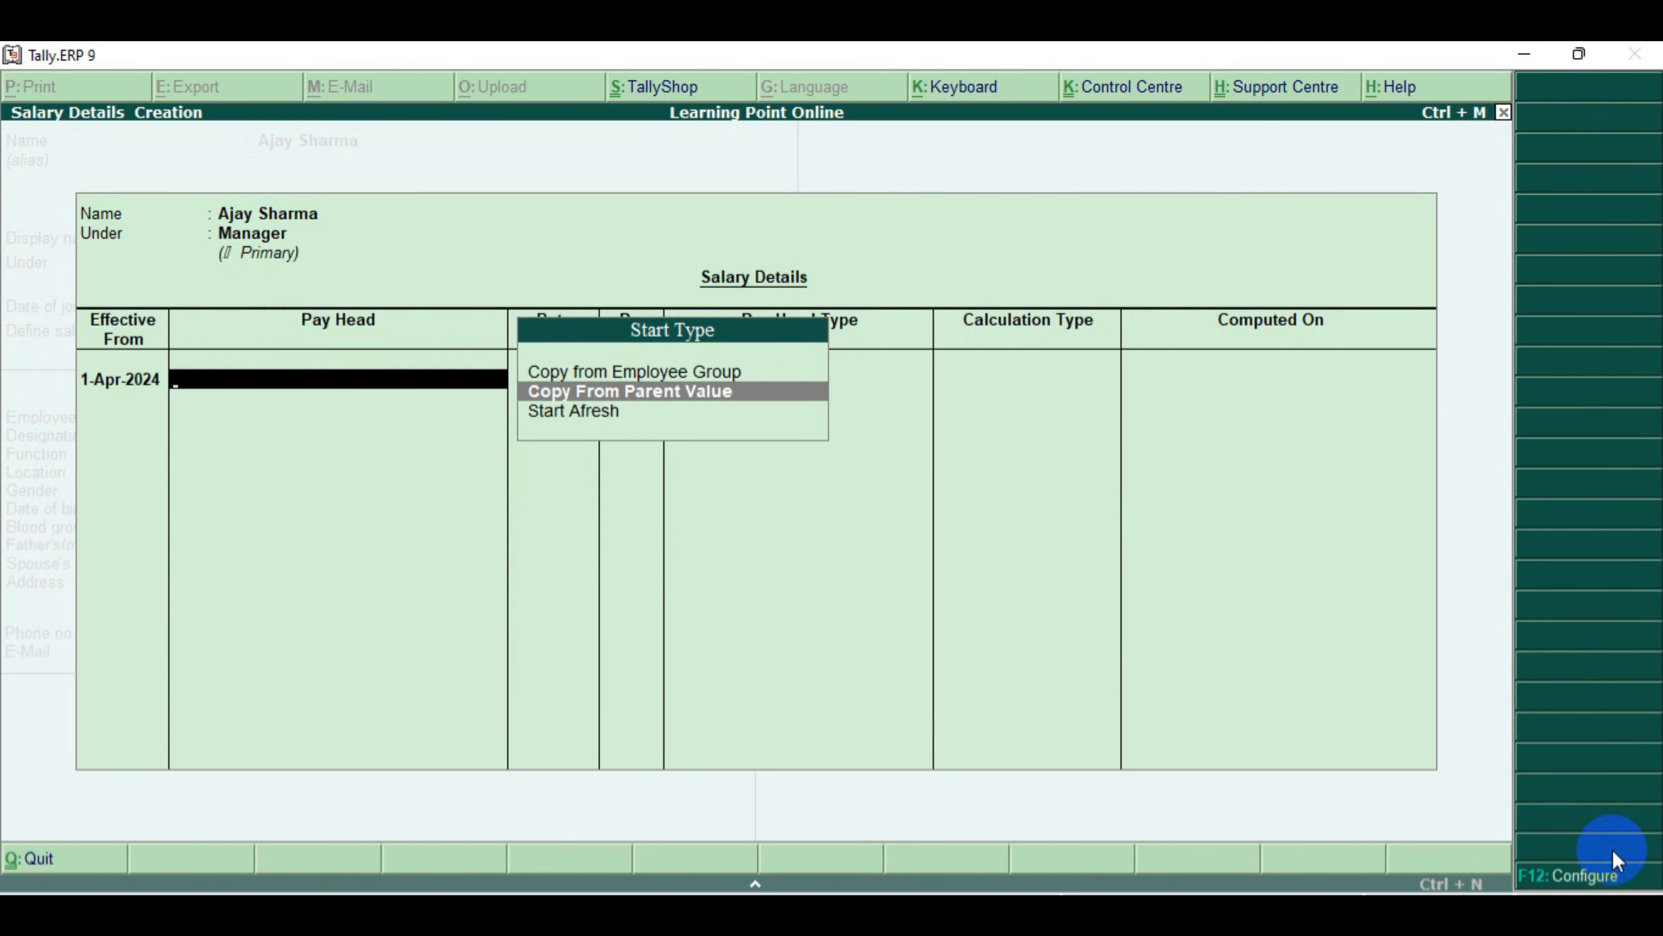
{"action": "key", "text": "Return"}
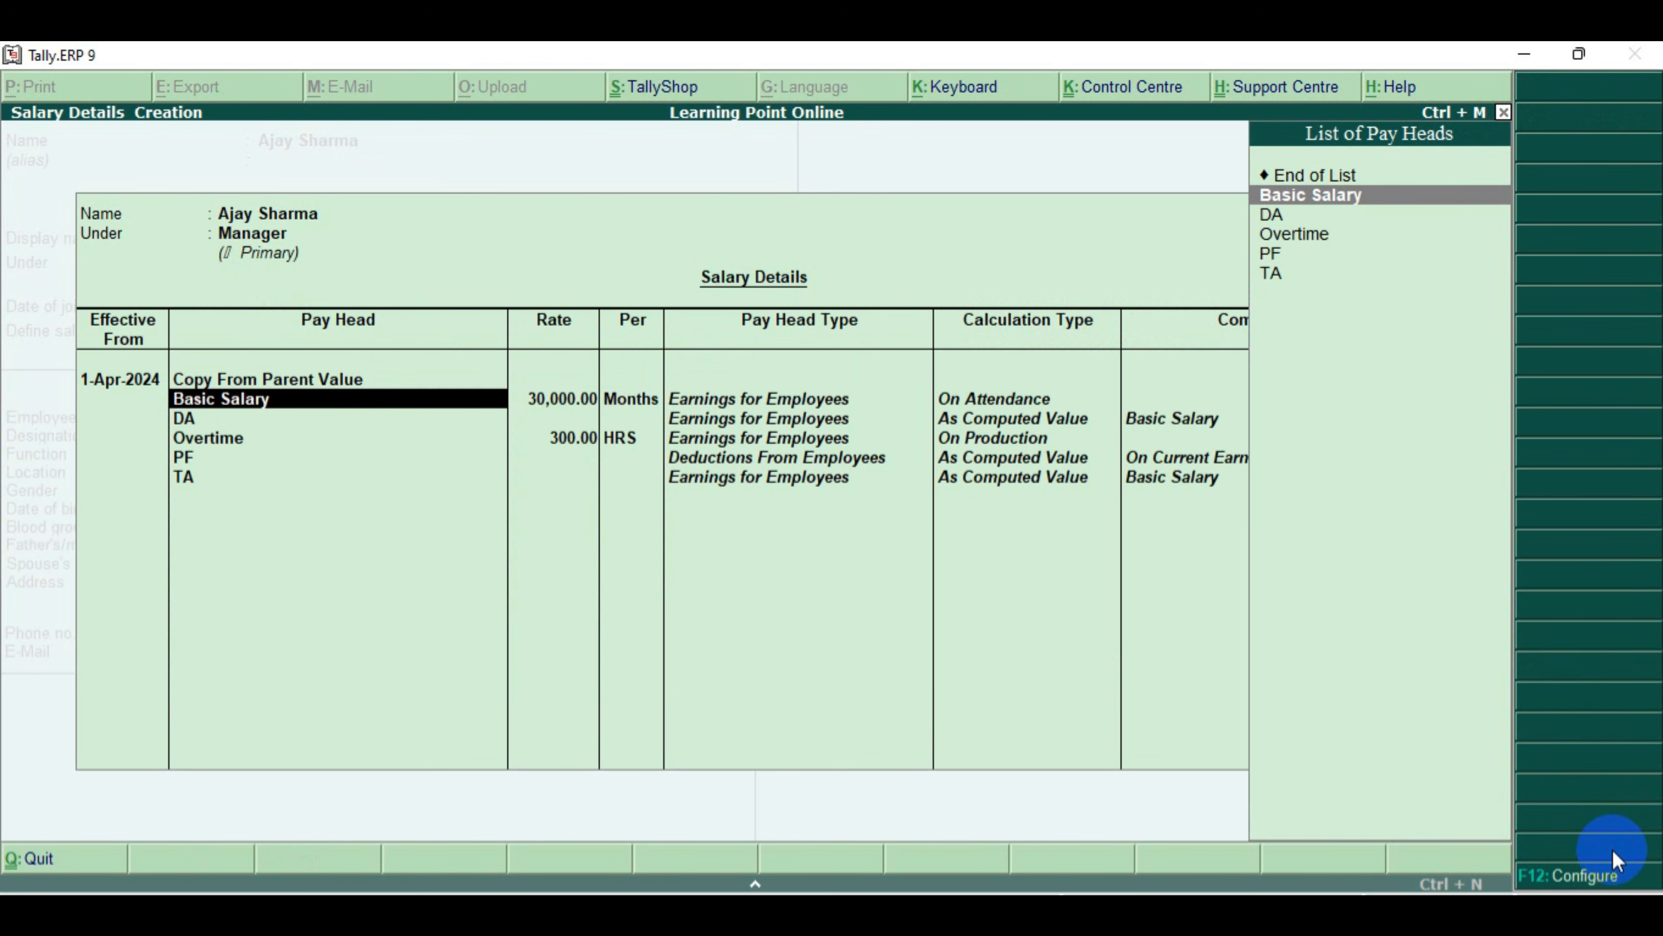
Accept all the copied pay heads and rates unchanged and finish the employee's salary details
{"action": "key", "text": "Return"}
{"action": "key", "text": "Return"}
{"action": "key", "text": "Return"}
{"action": "key", "text": "Return"}
{"action": "key", "text": "Return"}
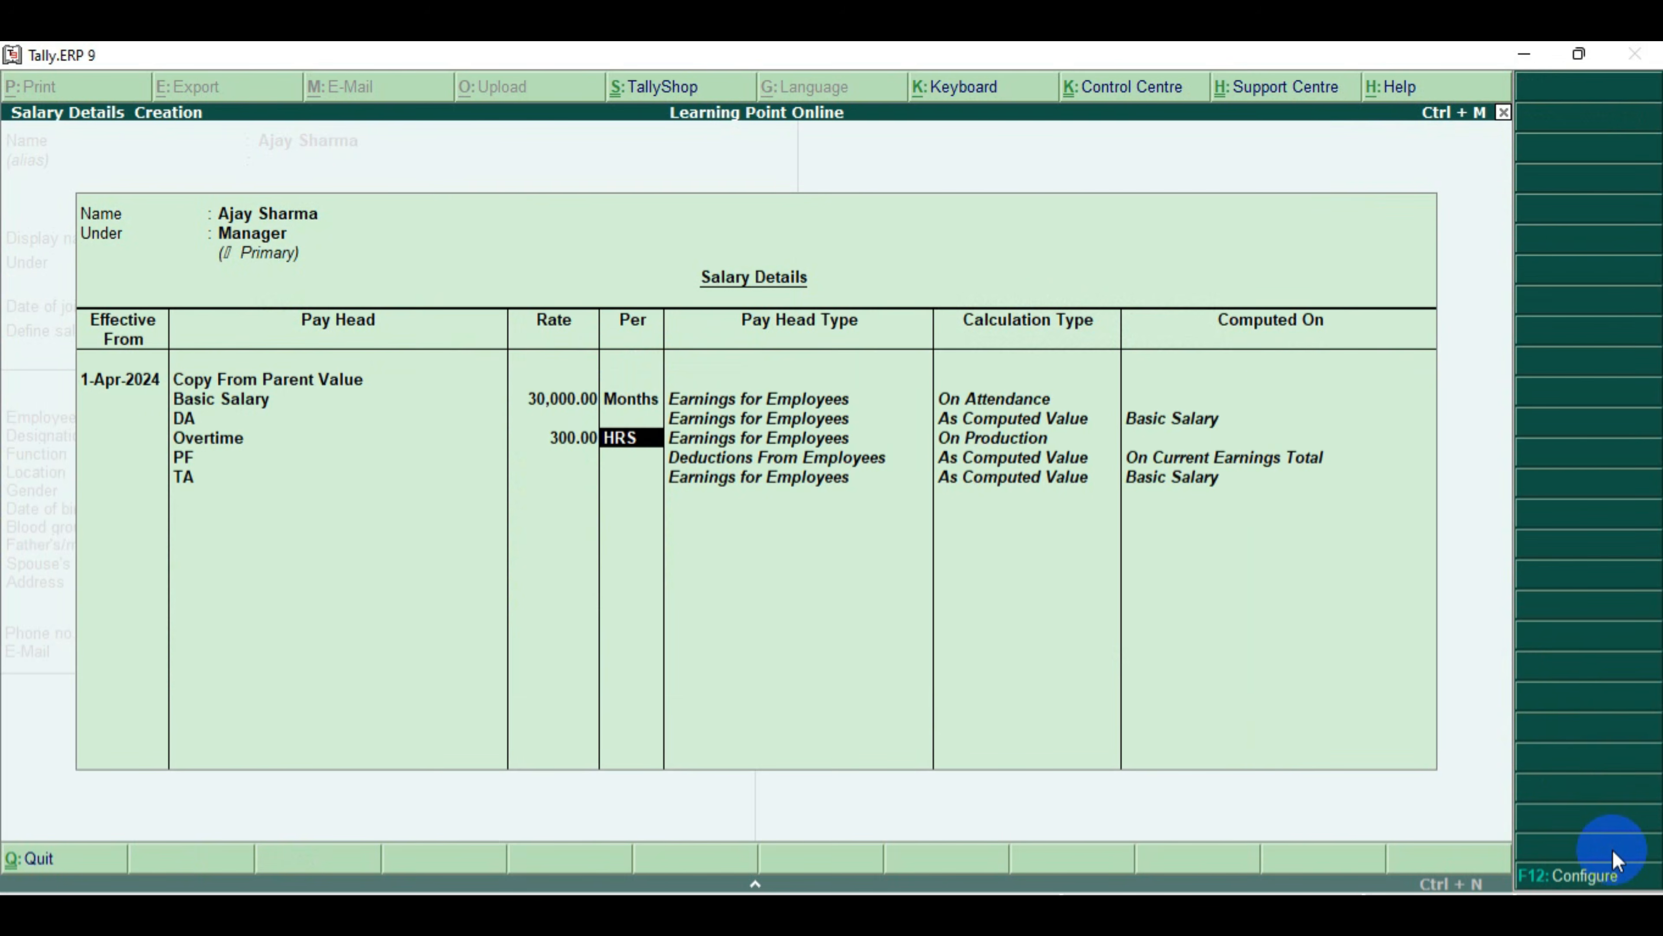
{"action": "key", "text": "Return"}
{"action": "key", "text": "Return"}
{"action": "key", "text": "Return"}
{"action": "key", "text": "Return"}
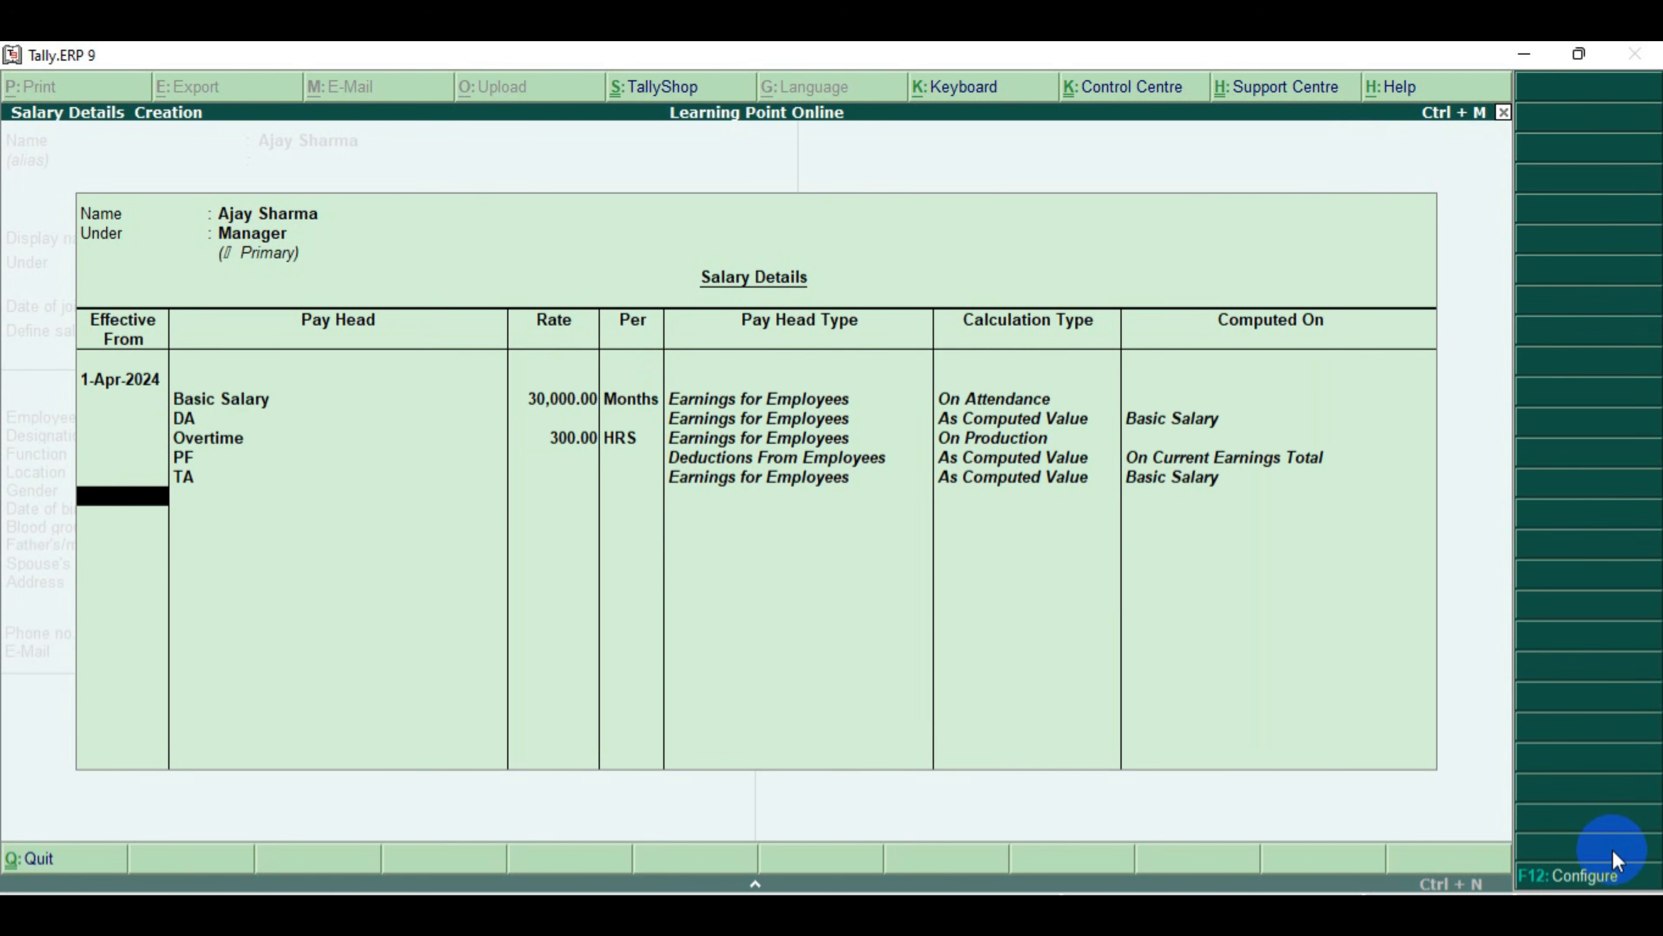
{"action": "key", "text": "Return"}
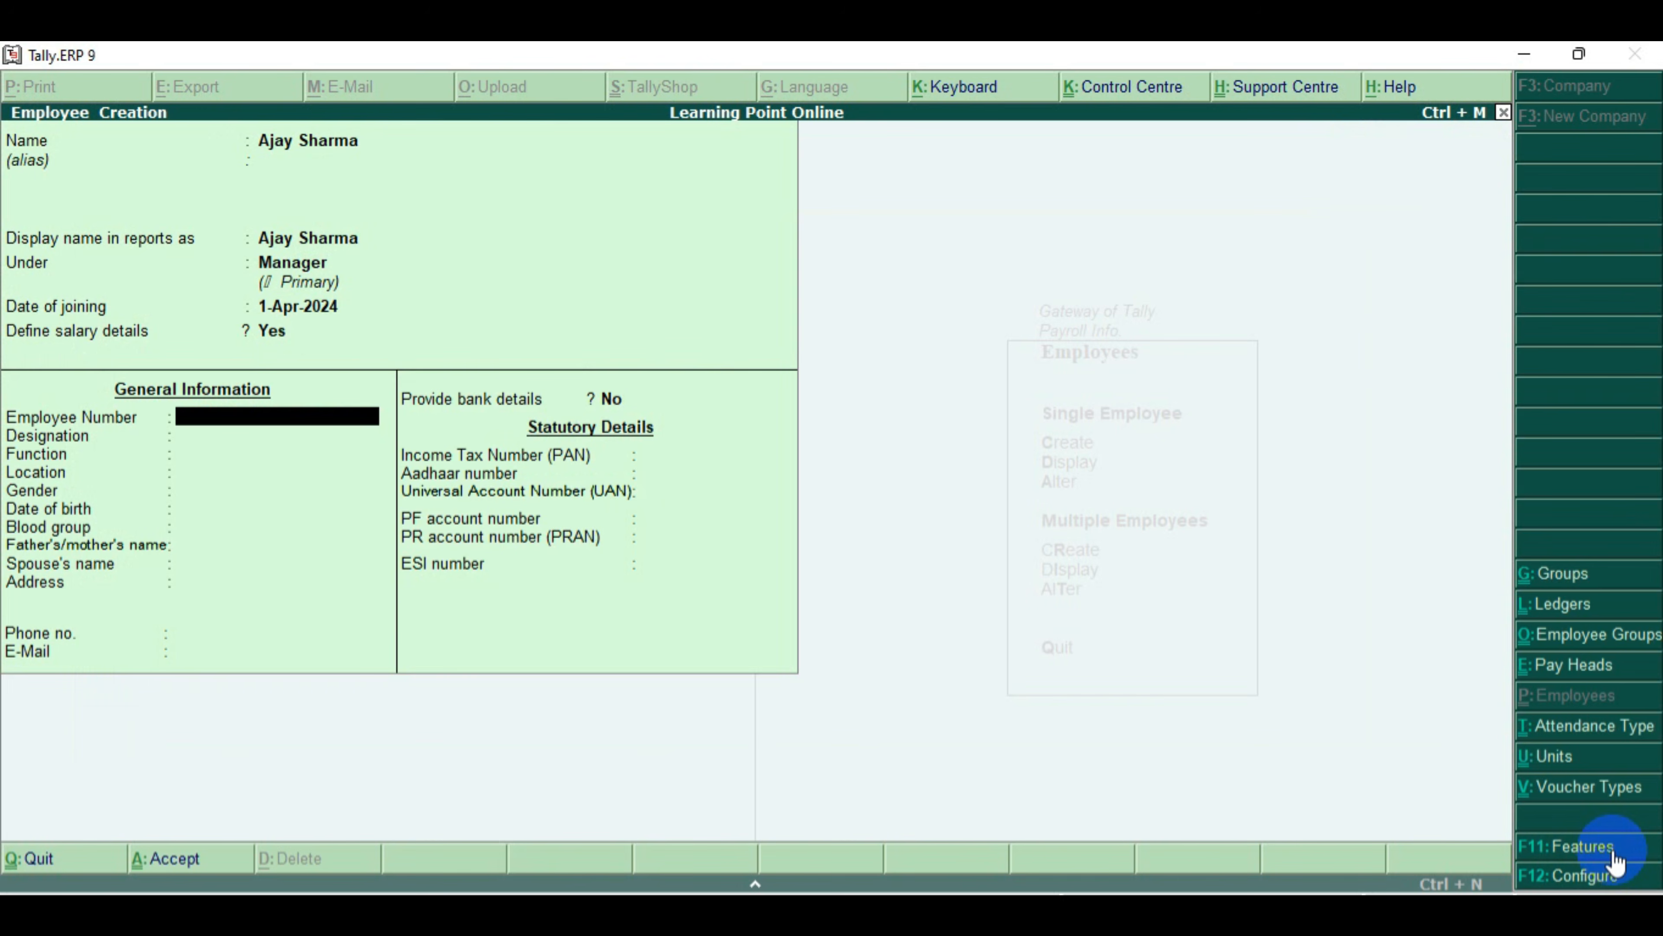
Enter the employee number for the Manager-group employee, leave the remaining general, bank and statutory details at their defaults and save the employee
{"action": "type", "text": "101"}
{"action": "key", "text": "Return"}
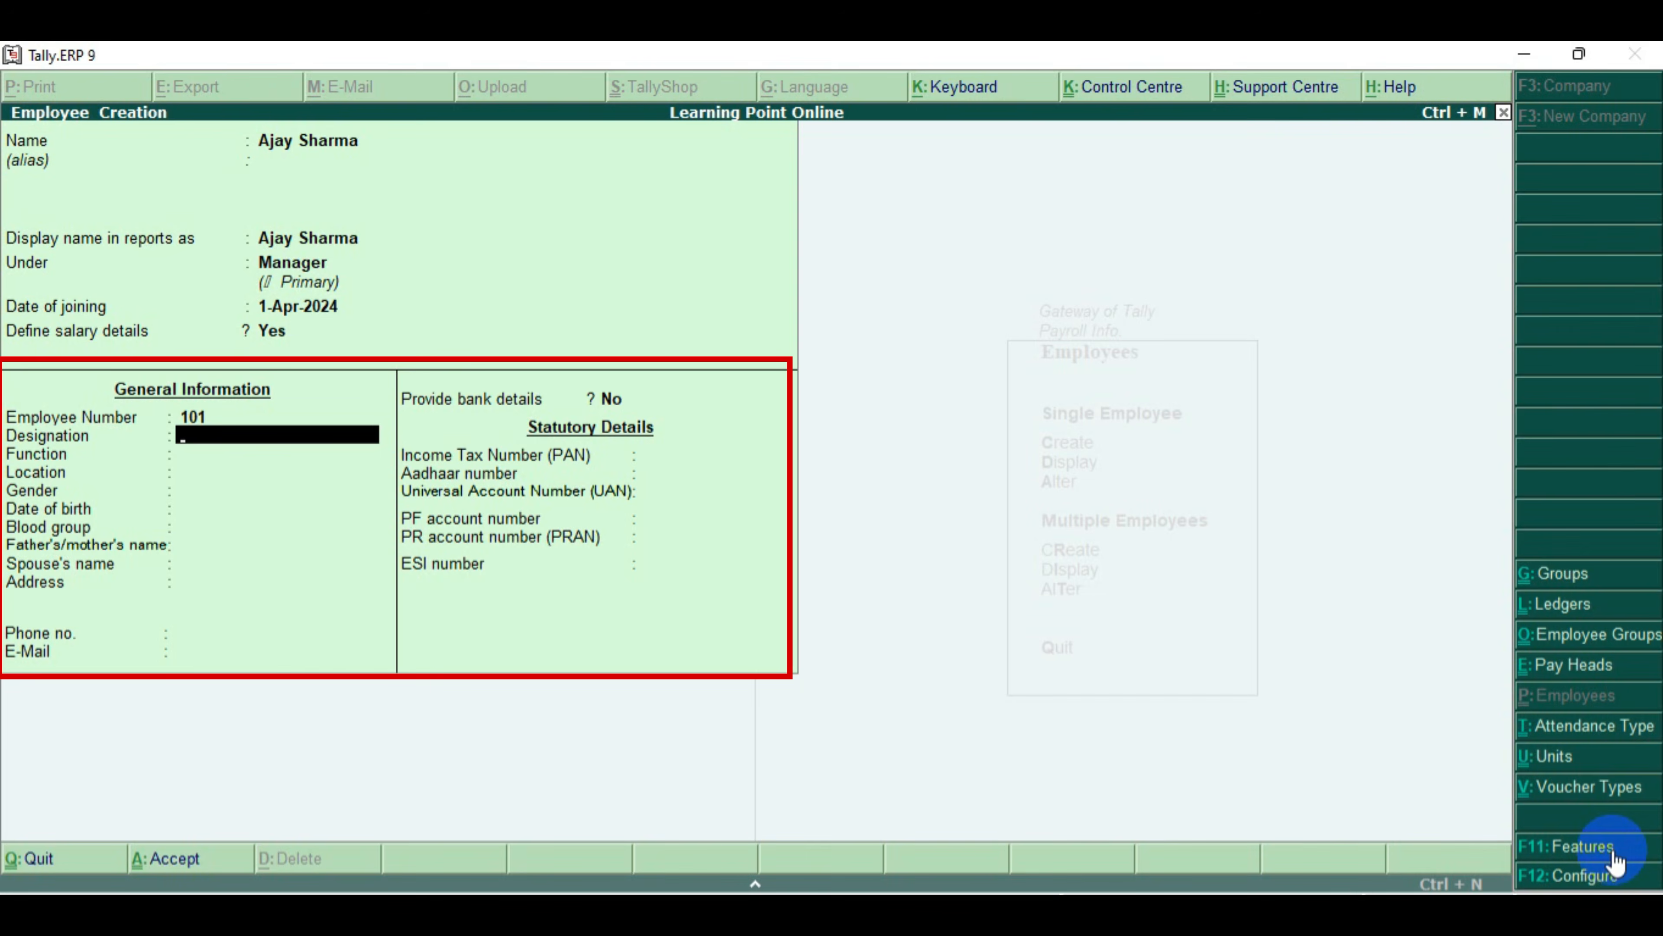
{"action": "key", "text": "Return"}
{"action": "key", "text": "Return"}
{"action": "key", "text": "Return"}
{"action": "key", "text": "Return"}
{"action": "key", "text": "Return"}
{"action": "key", "text": "Return"}
{"action": "key", "text": "Return"}
{"action": "key", "text": "Return"}
{"action": "key", "text": "Return"}
{"action": "key", "text": "Return"}
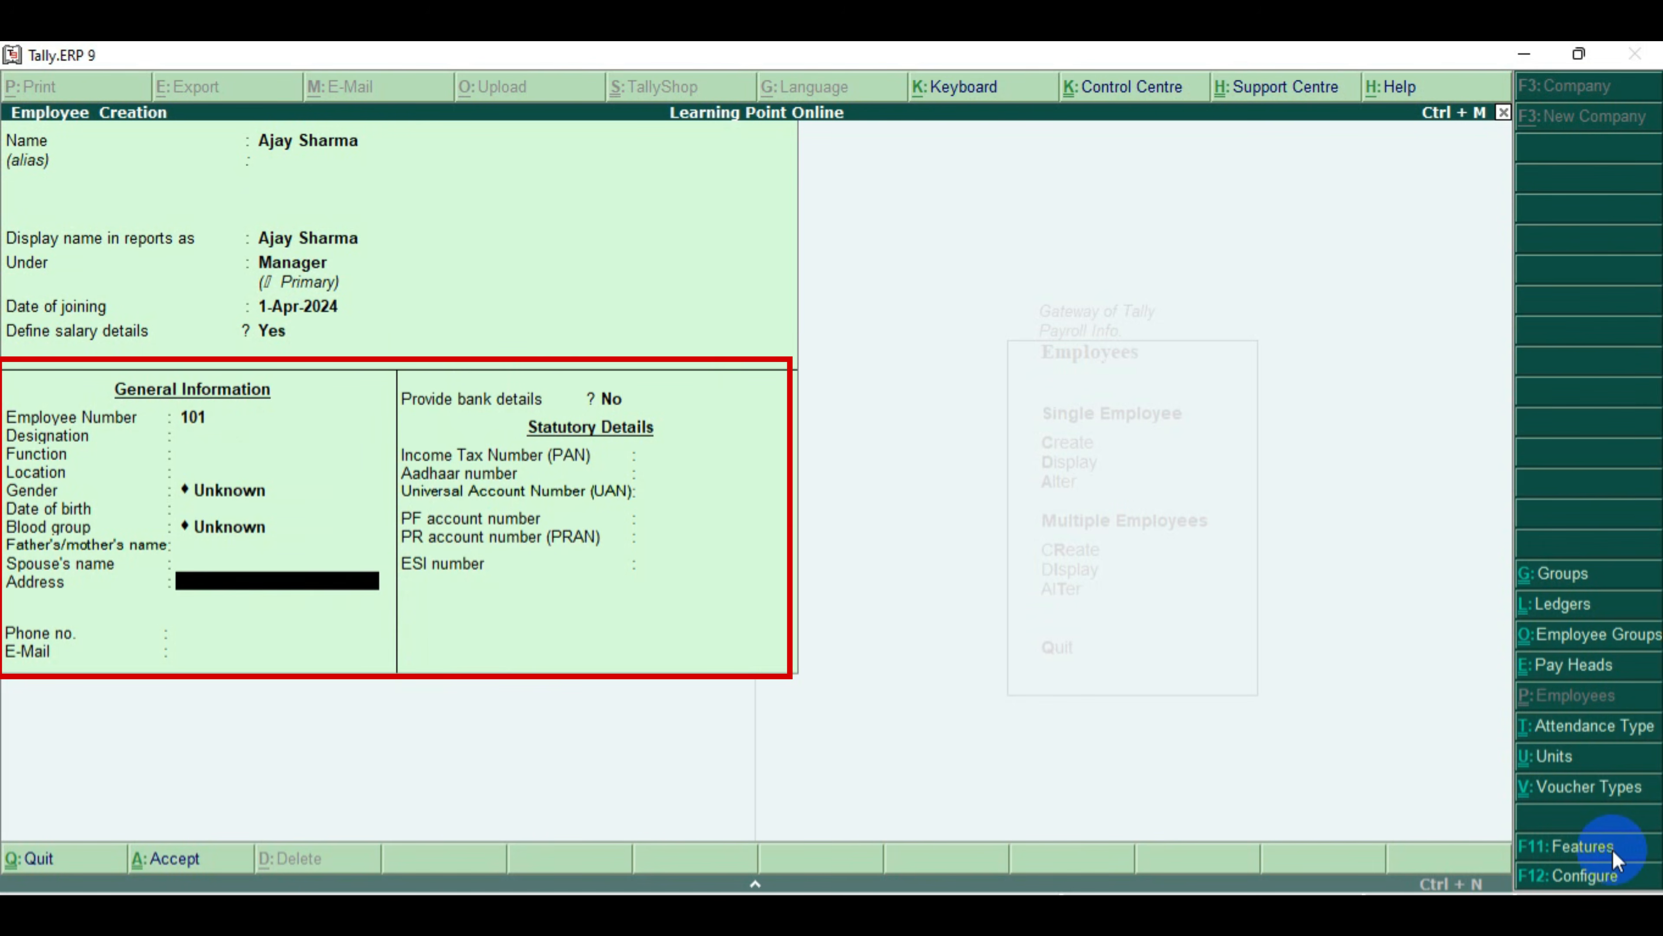
{"action": "key", "text": "Return"}
{"action": "key", "text": "Return"}
{"action": "key", "text": "Return"}
{"action": "key", "text": "Return"}
{"action": "key", "text": "Return"}
{"action": "key", "text": "Return"}
{"action": "key", "text": "Return"}
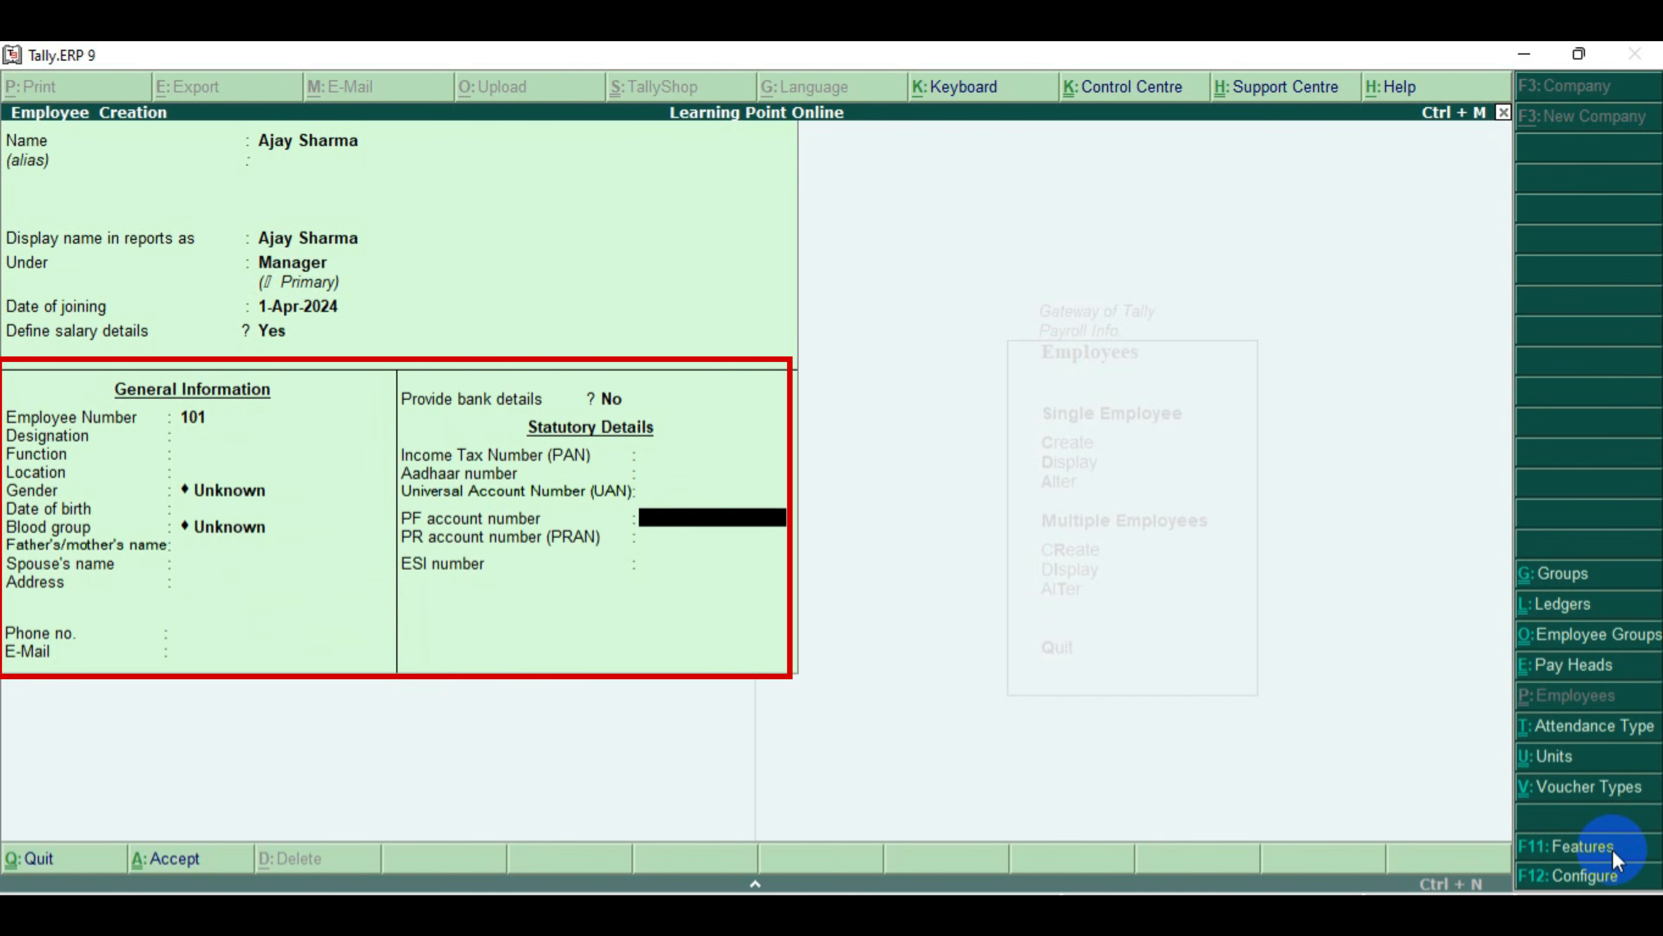
{"action": "key", "text": "Return"}
{"action": "key", "text": "Return"}
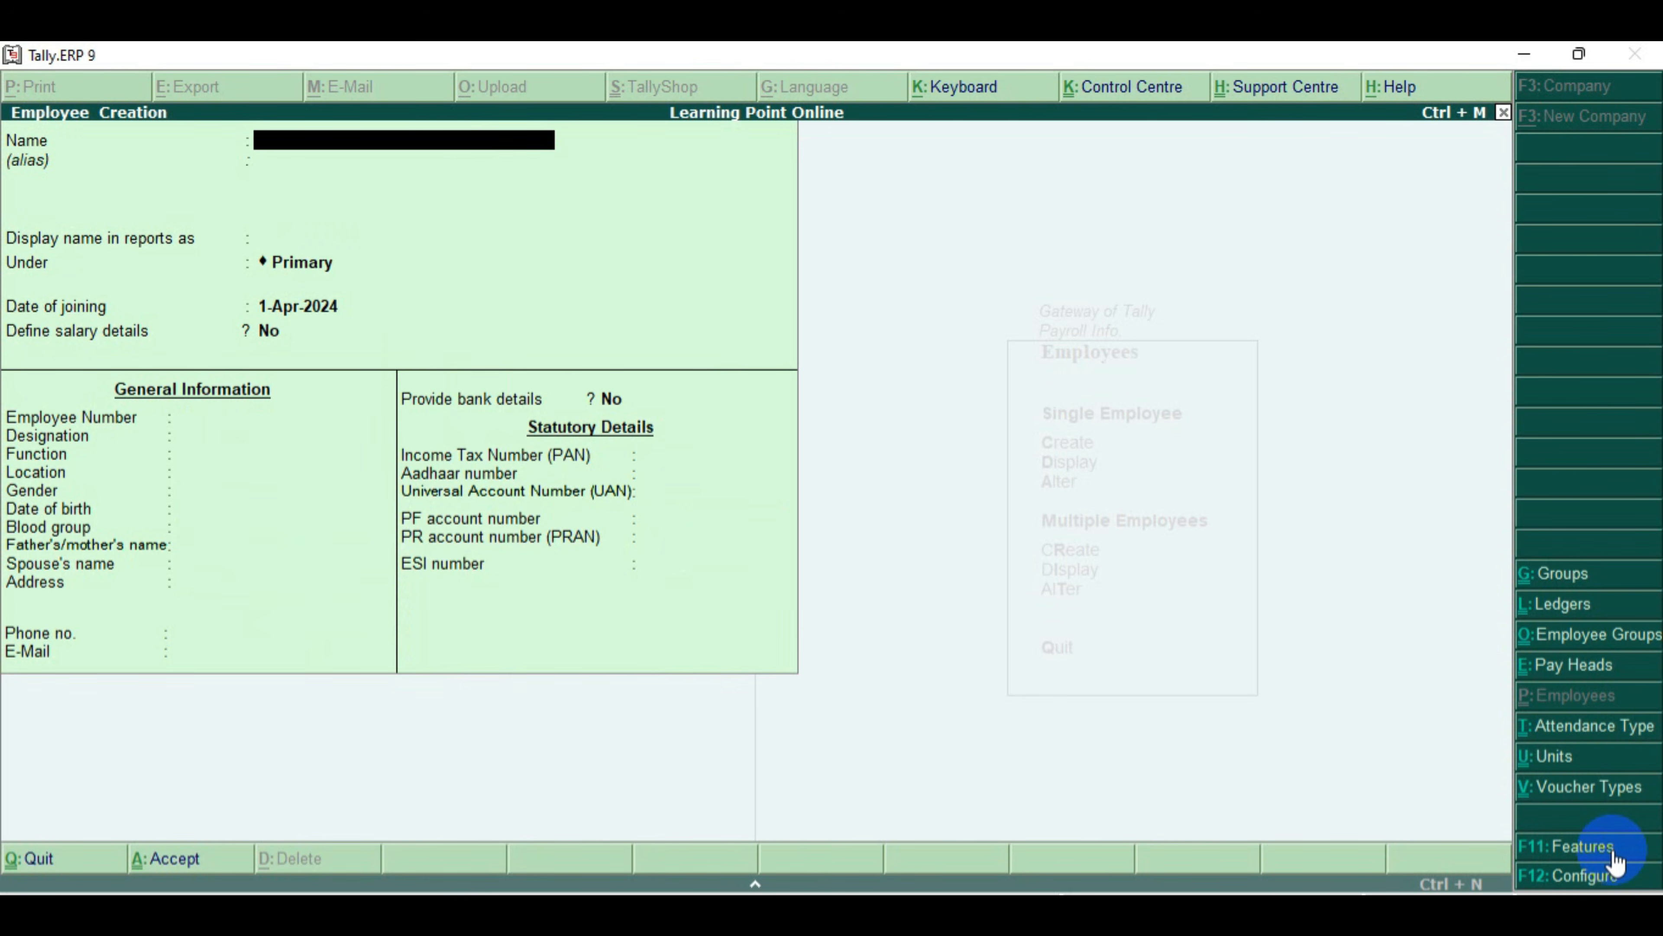
Enter the second employee's name and place the employee under the Marketing Person group
{"action": "type", "text": "Vijay"}
{"action": "key", "text": "Return"}
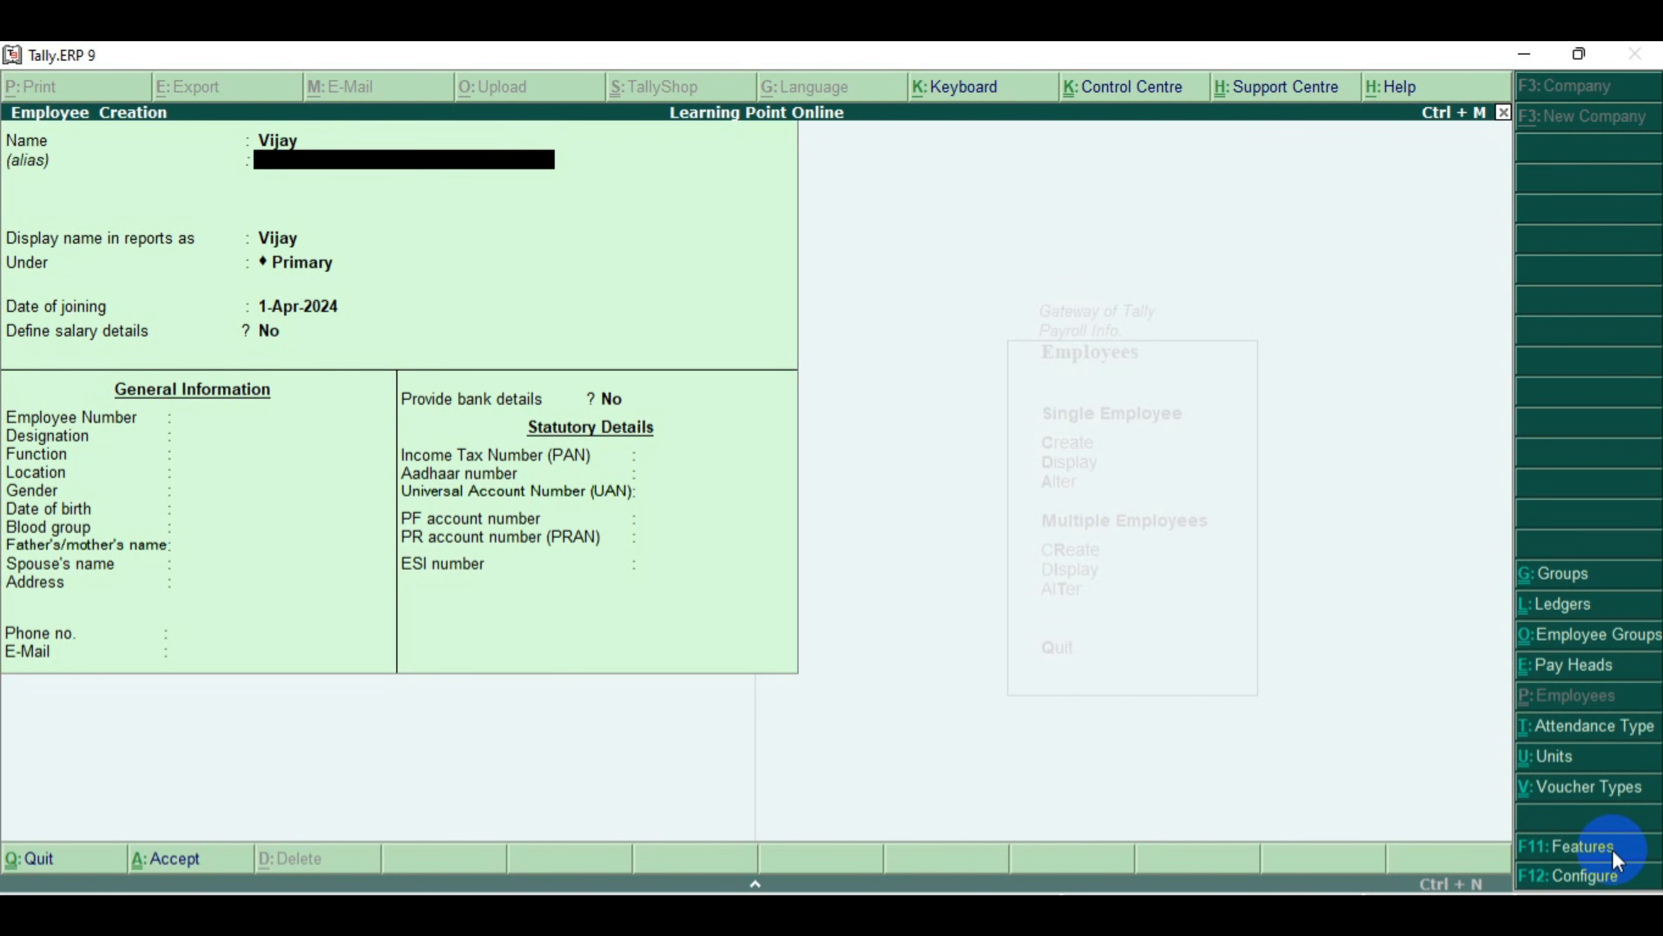
{"action": "key", "text": "Return"}
{"action": "key", "text": "Return"}
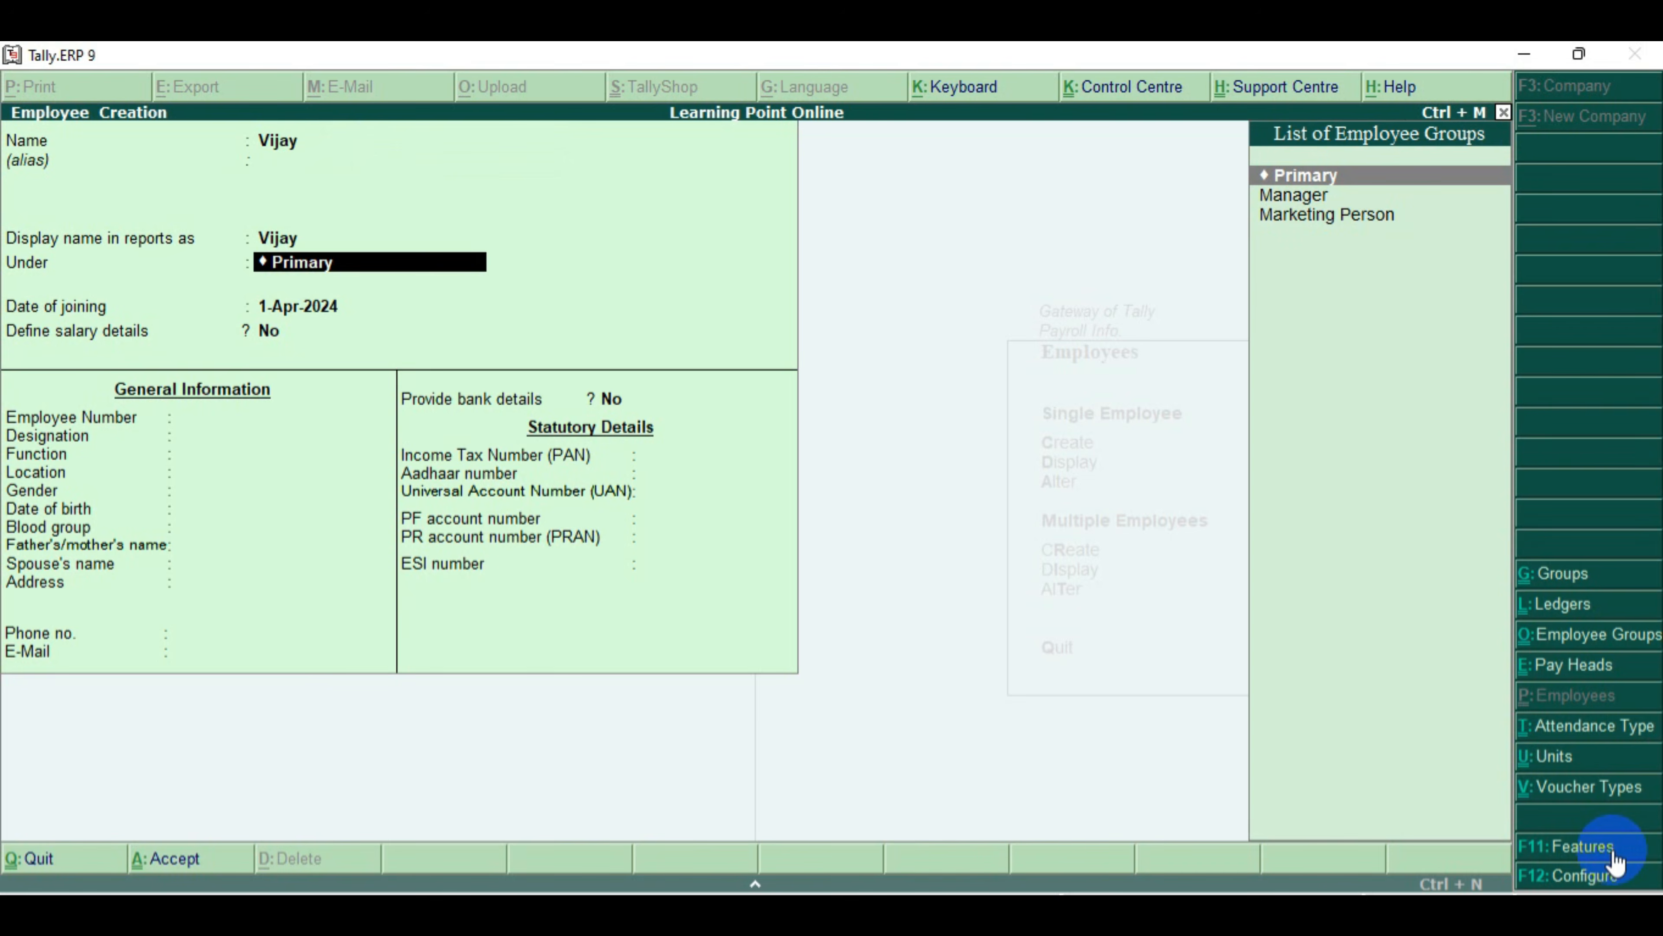
{"action": "key", "text": "Down"}
{"action": "key", "text": "Down"}
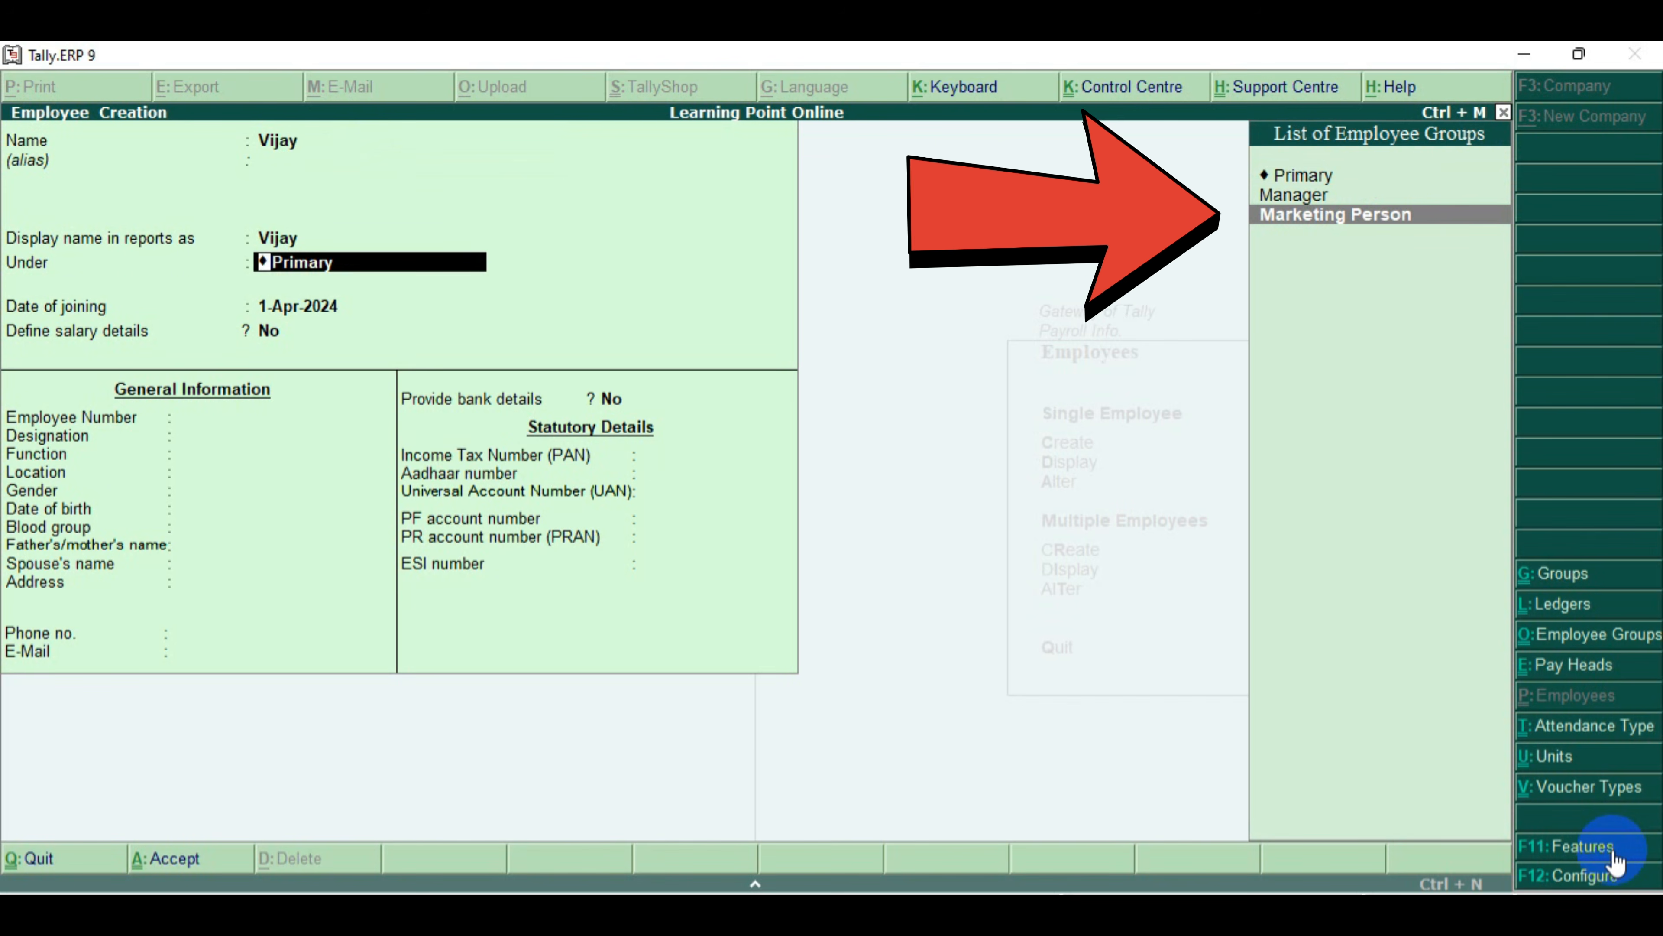
{"action": "key", "text": "Return"}
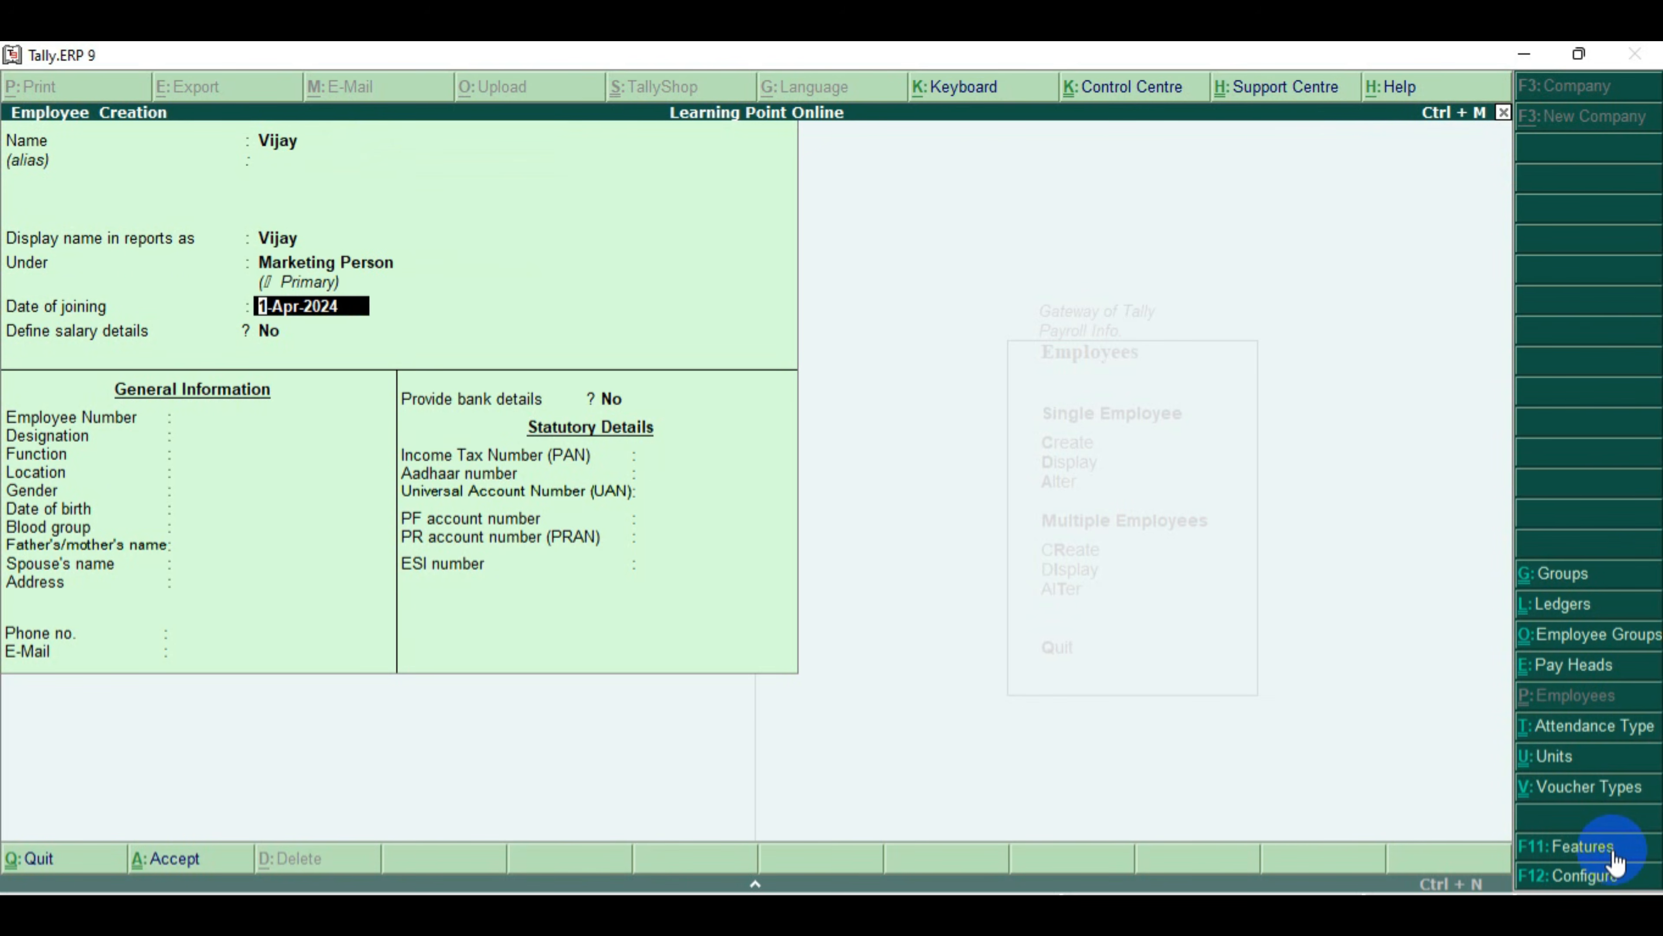
Keep 1-Apr-2024 as the second employee's date of joining and enable defining salary details
{"action": "key", "text": "Return"}
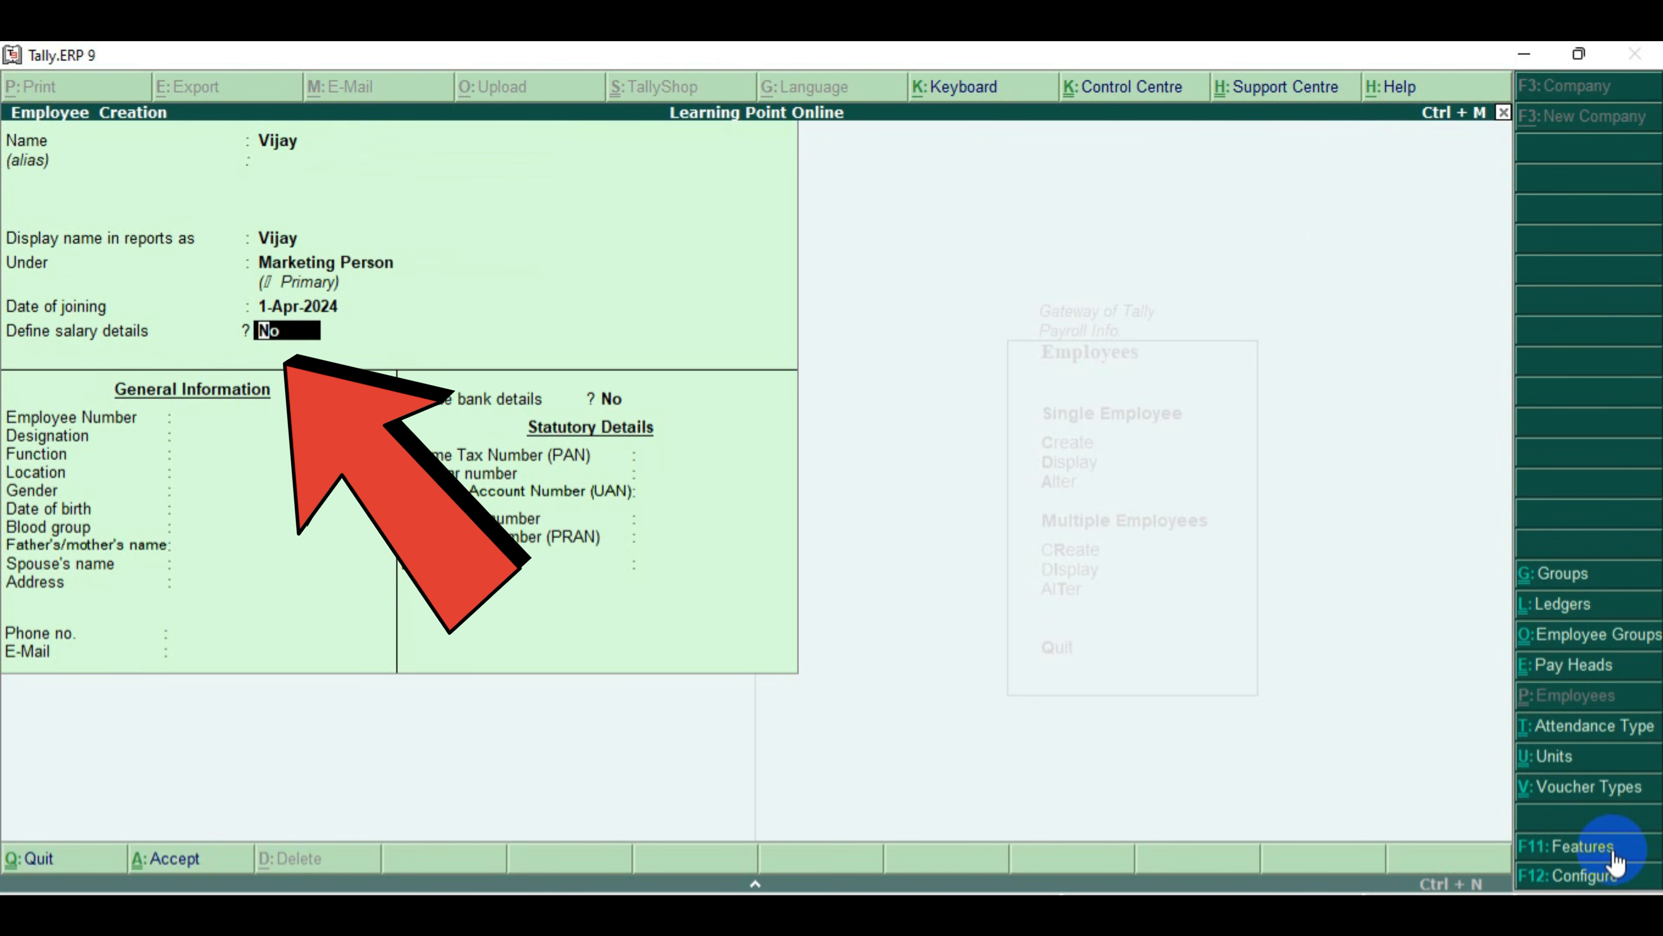
{"action": "type", "text": "y"}
{"action": "key", "text": "Return"}
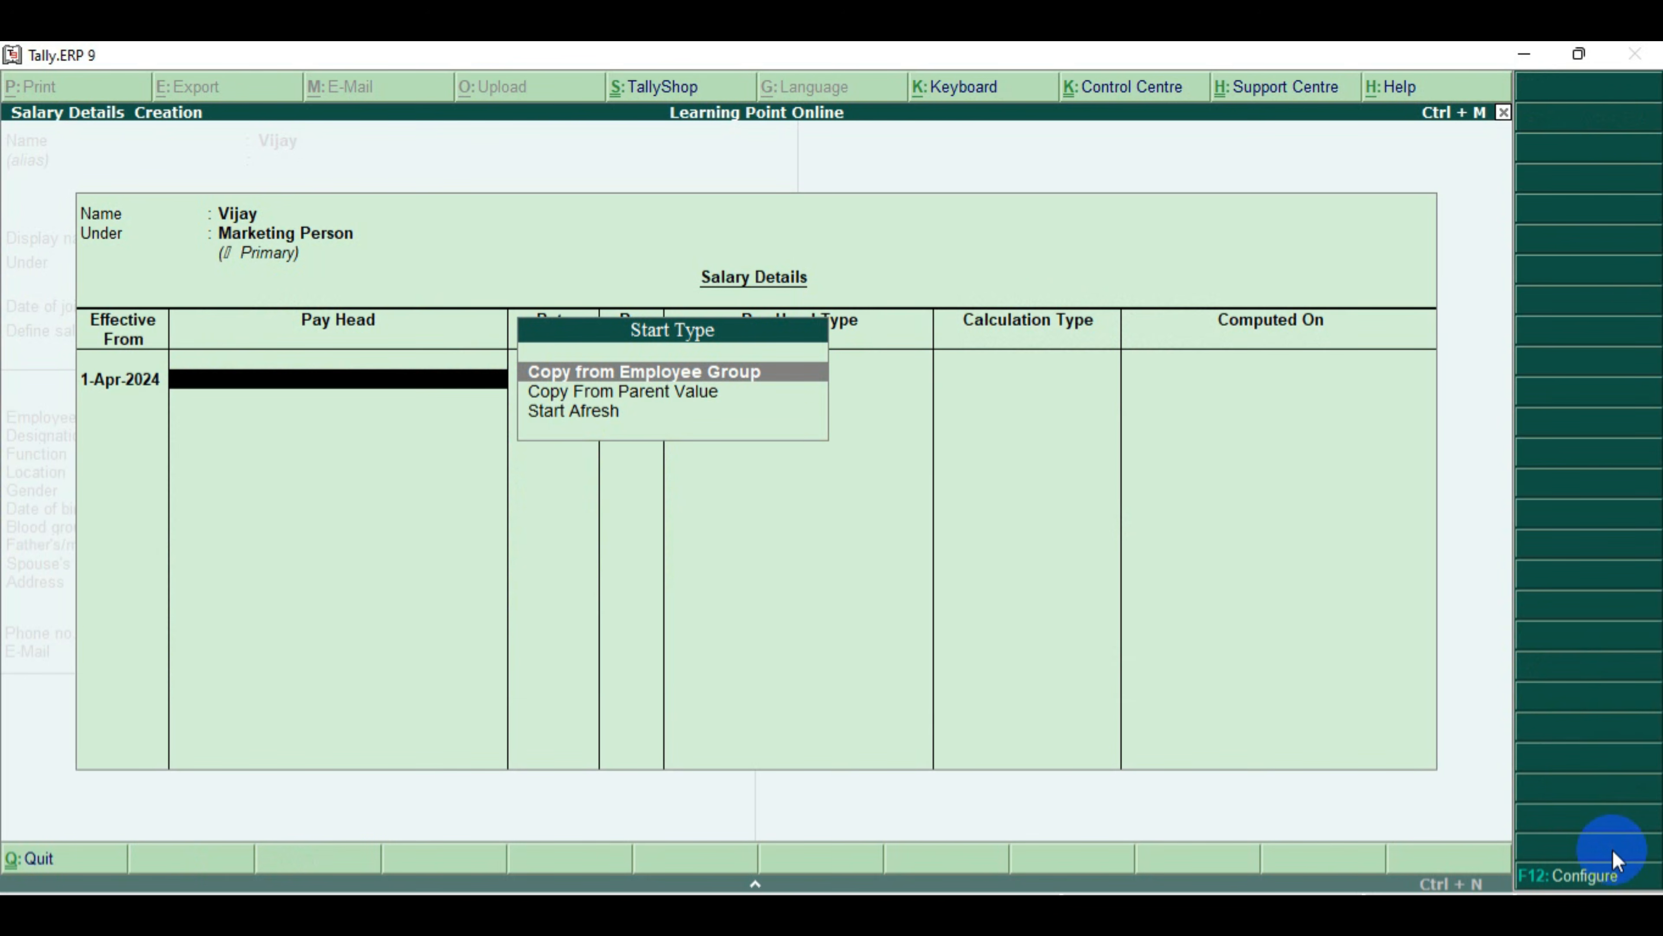
{"action": "key", "text": "Down"}
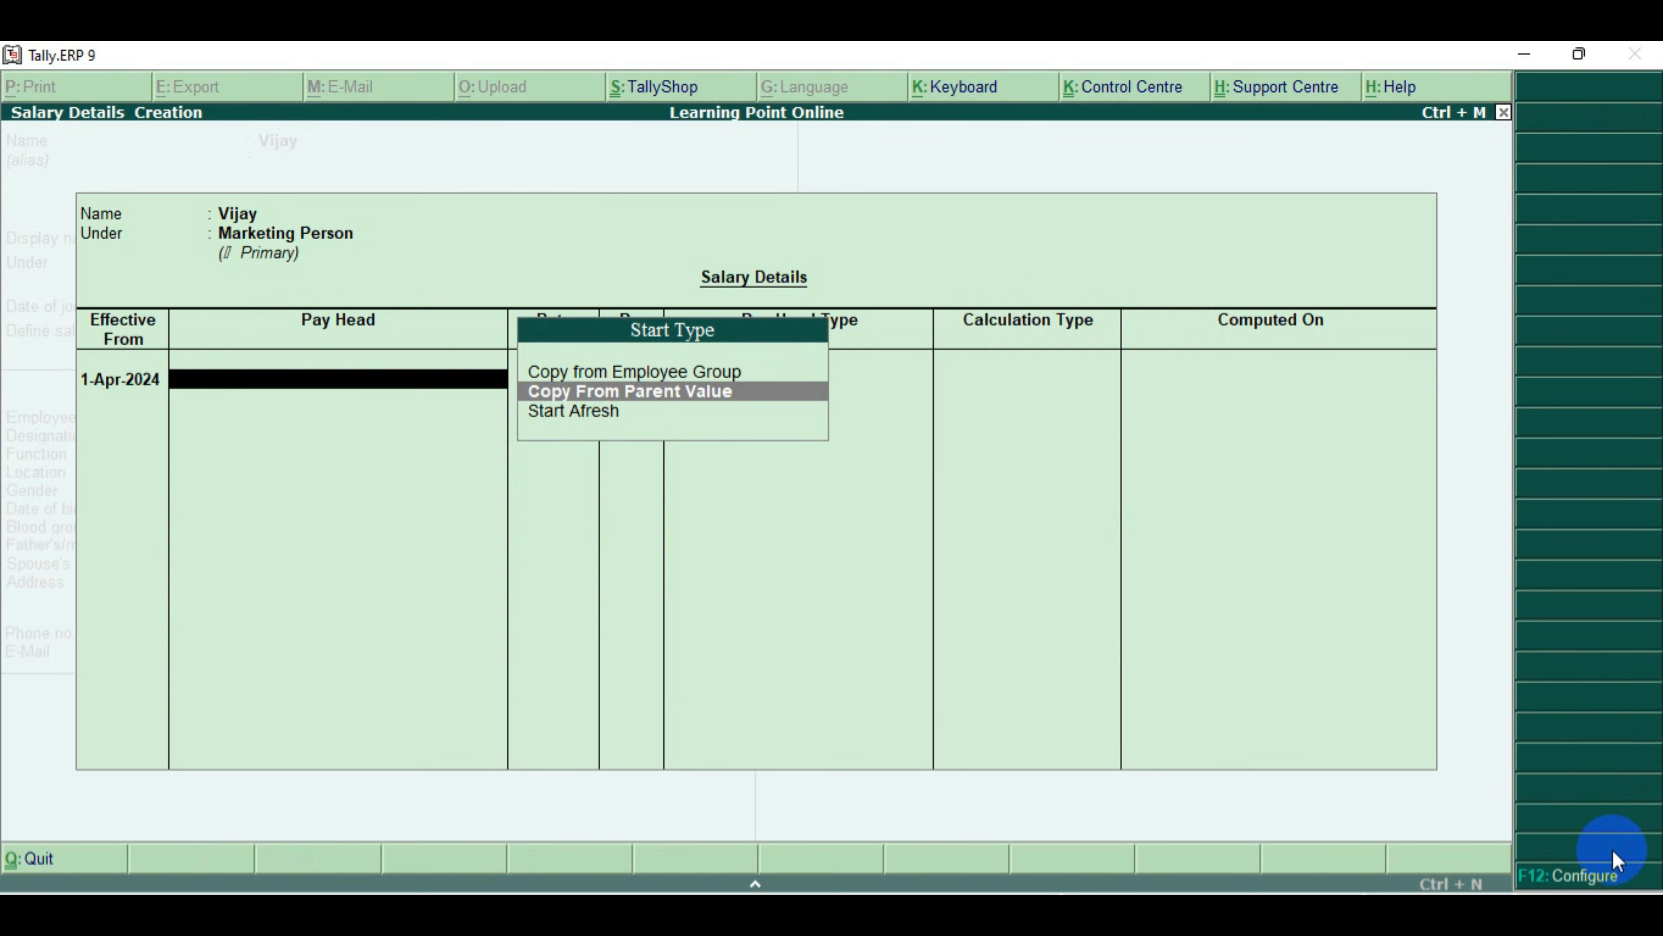
{"action": "key", "text": "Down"}
{"action": "key", "text": "Return"}
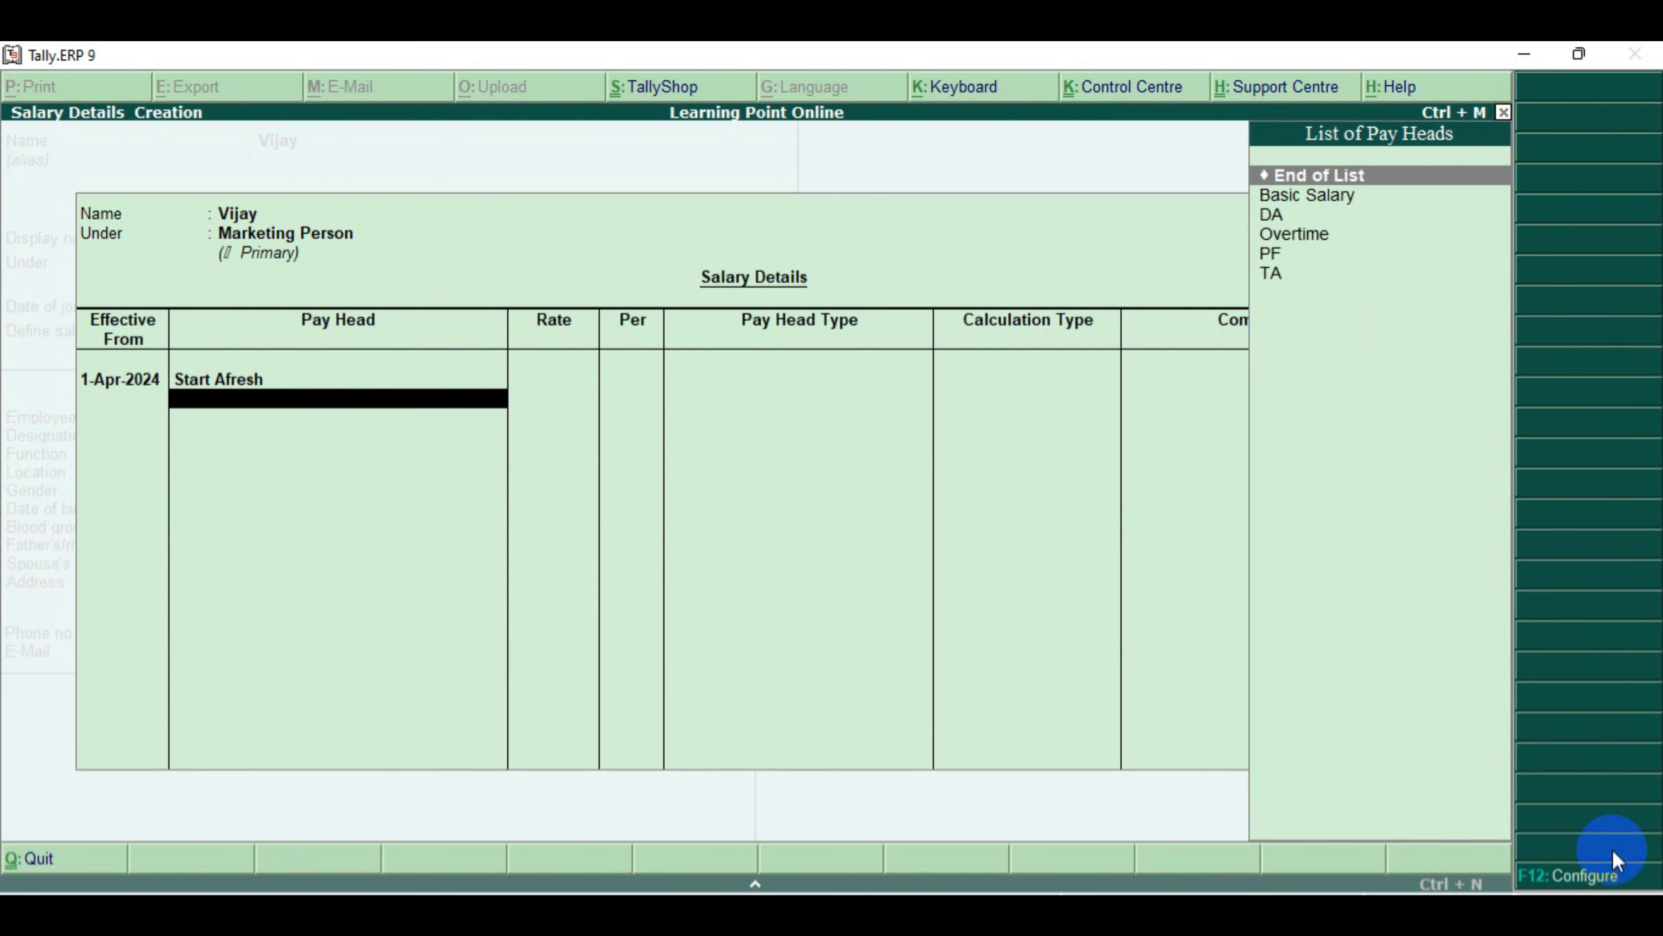
{"action": "key", "text": "Down"}
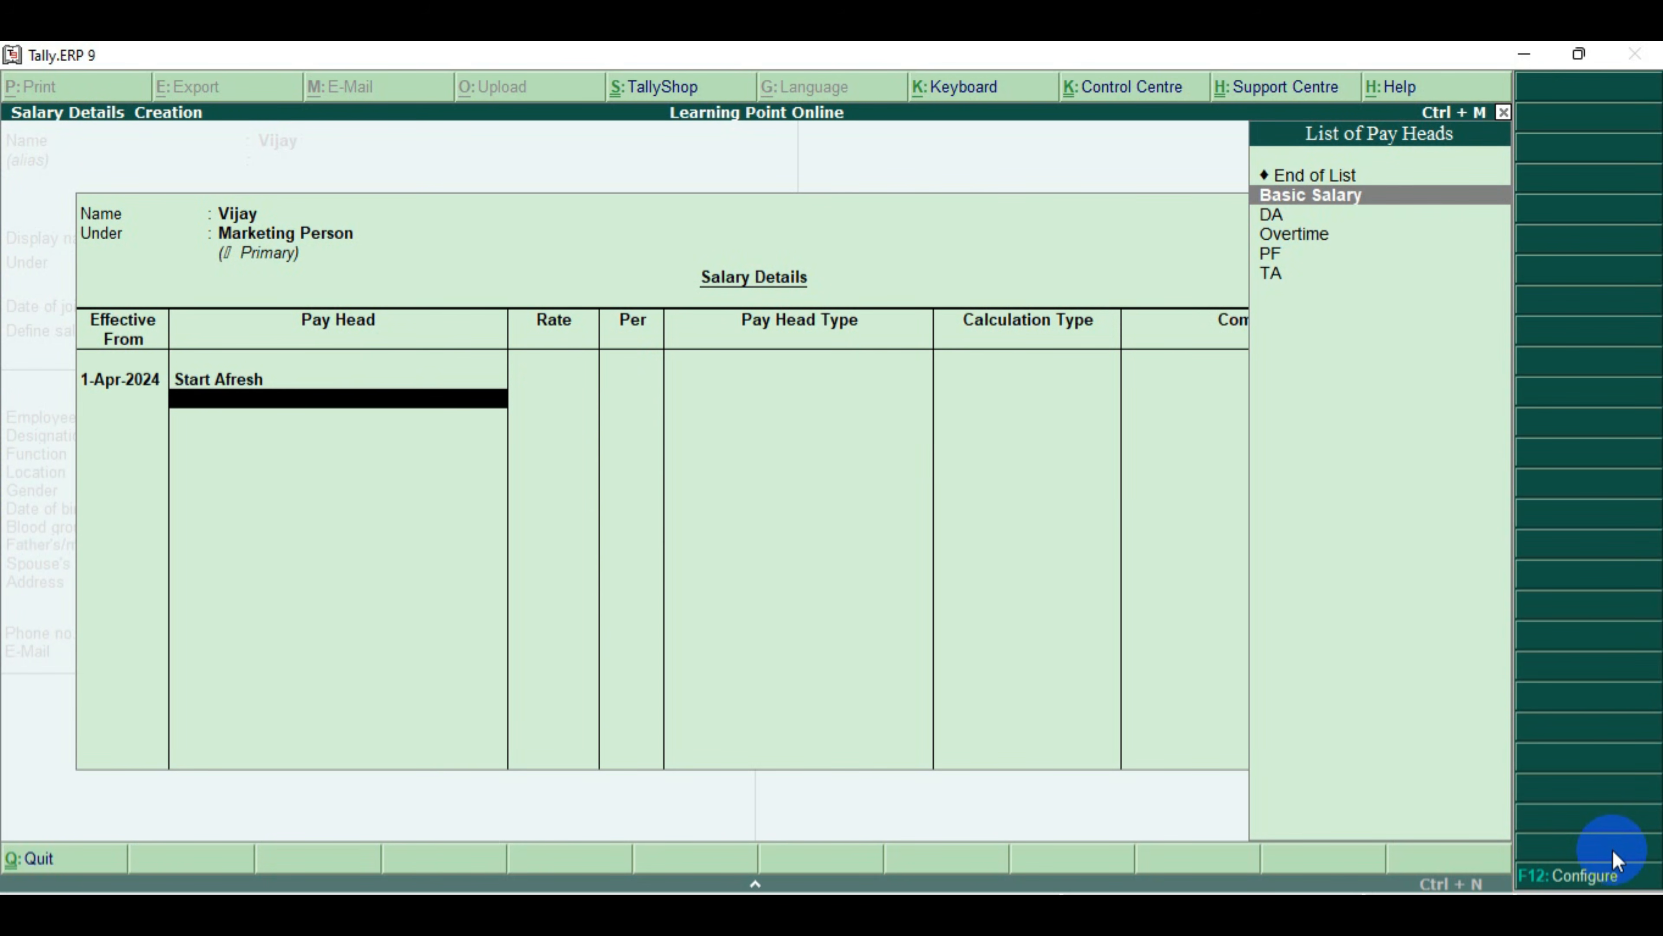
{"action": "key", "text": "BackSpace"}
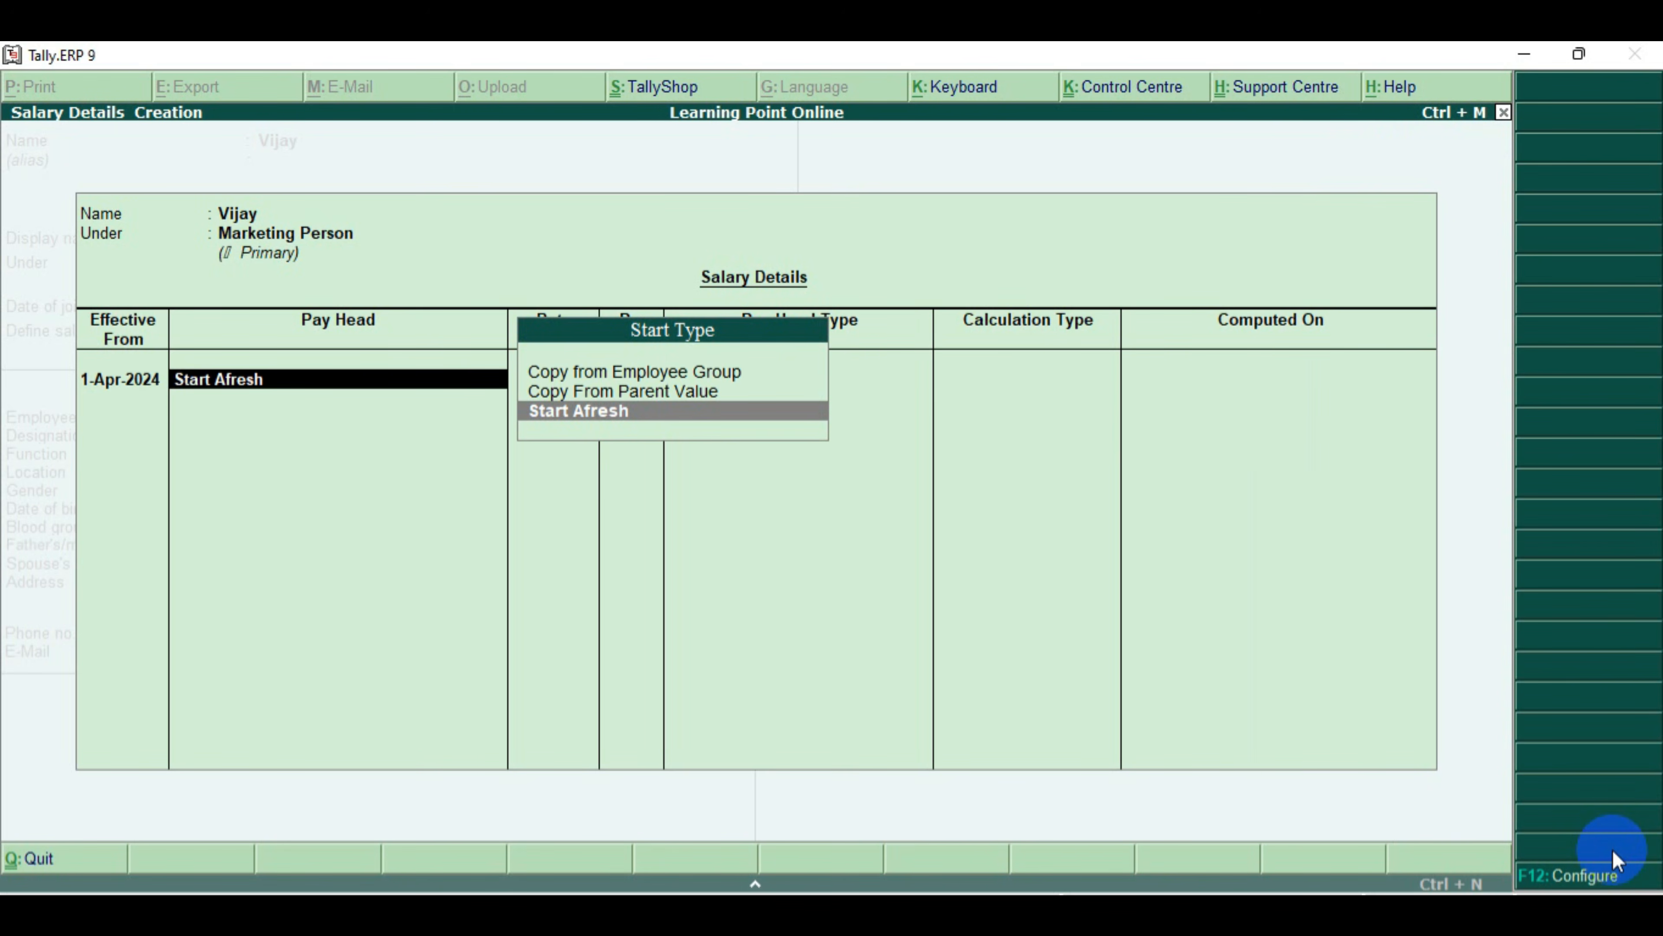
Fill the Marketing Person employee's salary details with Copy From Parent Value and accept all copied pay heads and rates unchanged
{"action": "key", "text": "Up"}
{"action": "key", "text": "Return"}
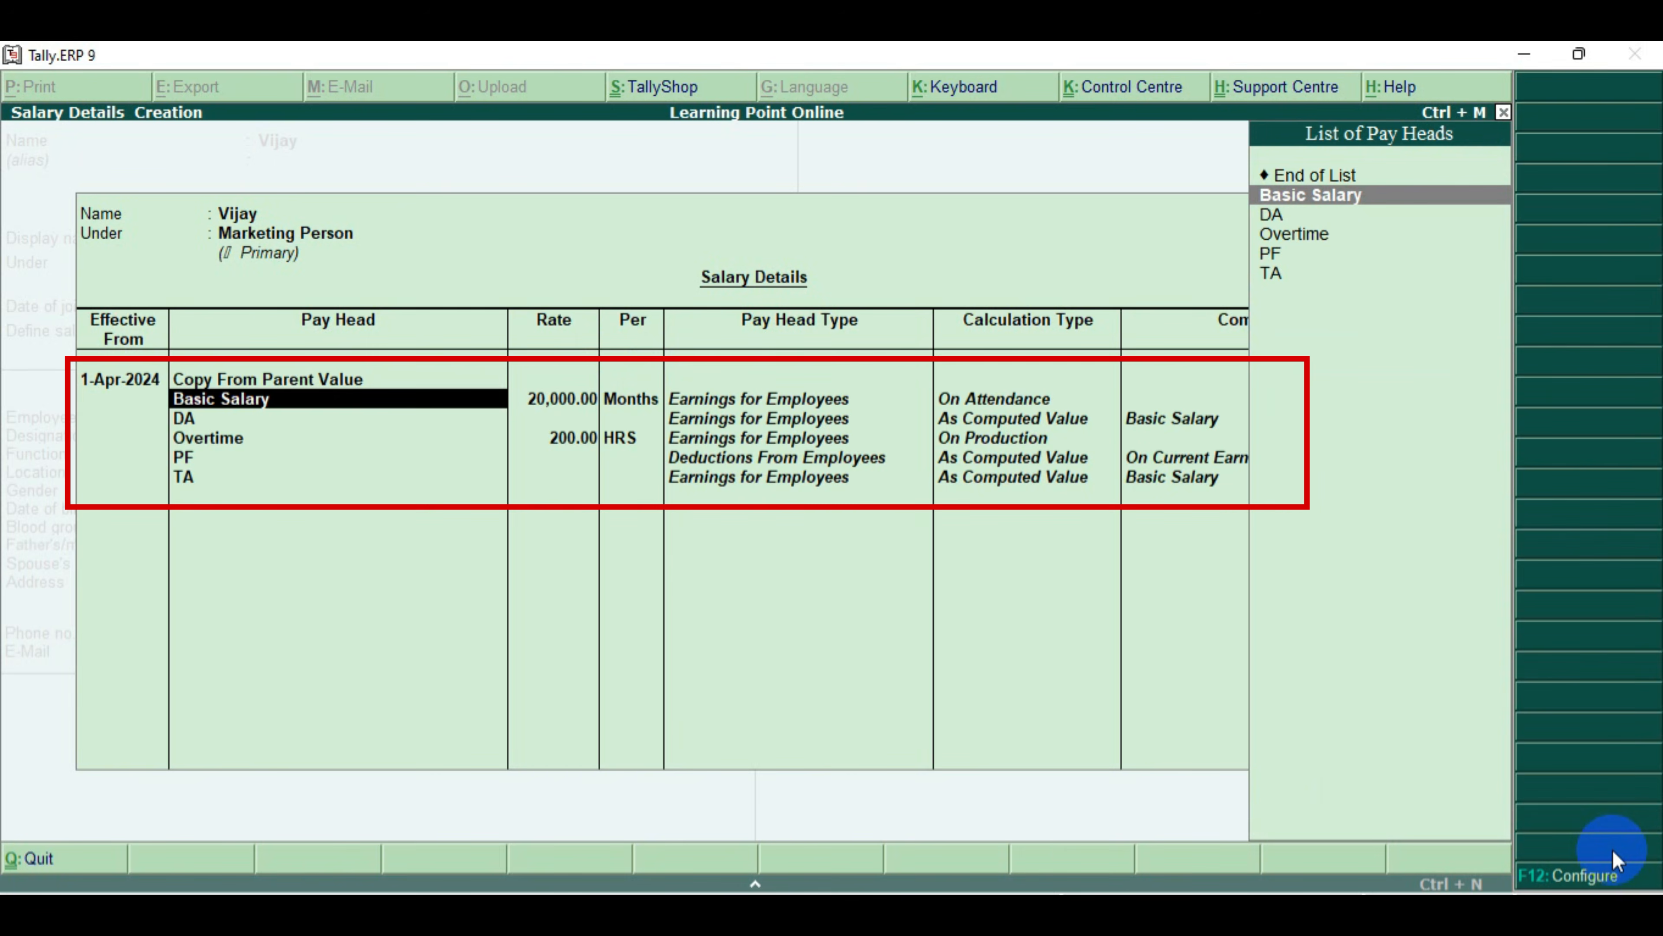
{"action": "key", "text": "Return"}
{"action": "key", "text": "Return"}
{"action": "key", "text": "Return"}
{"action": "key", "text": "Return"}
{"action": "key", "text": "Return"}
{"action": "key", "text": "Return"}
{"action": "key", "text": "Return"}
{"action": "key", "text": "Return"}
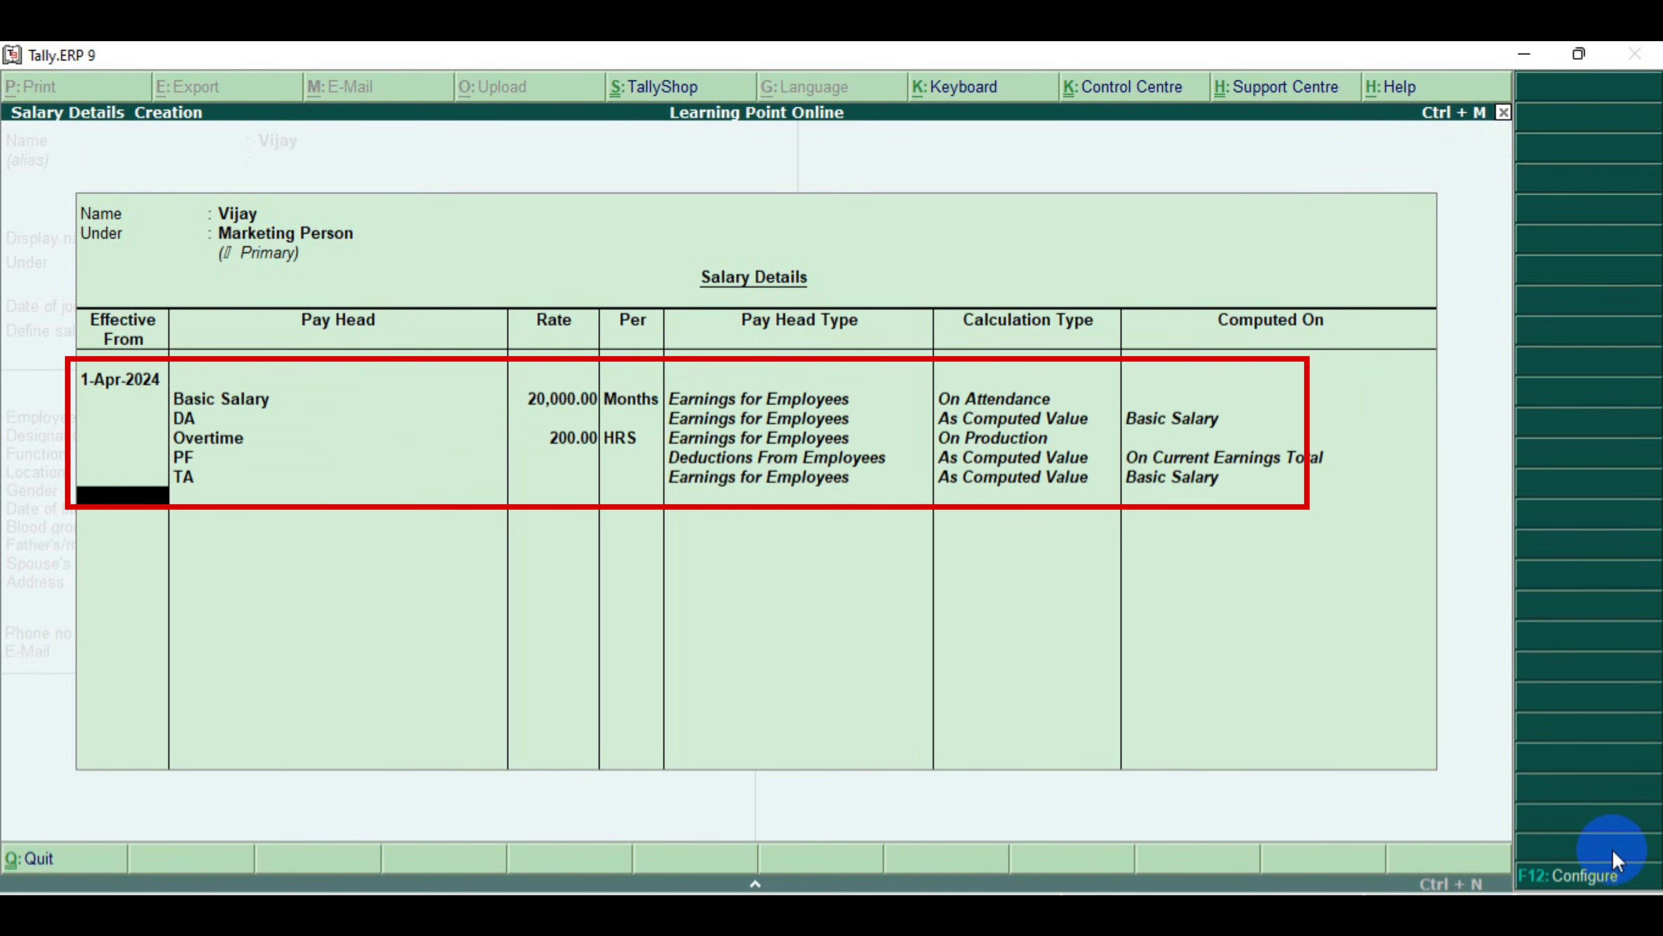
{"action": "key", "text": "Return"}
Enter the Marketing Person employee's employee number, keep the remaining details at their defaults and save the employee
{"action": "type", "text": "102"}
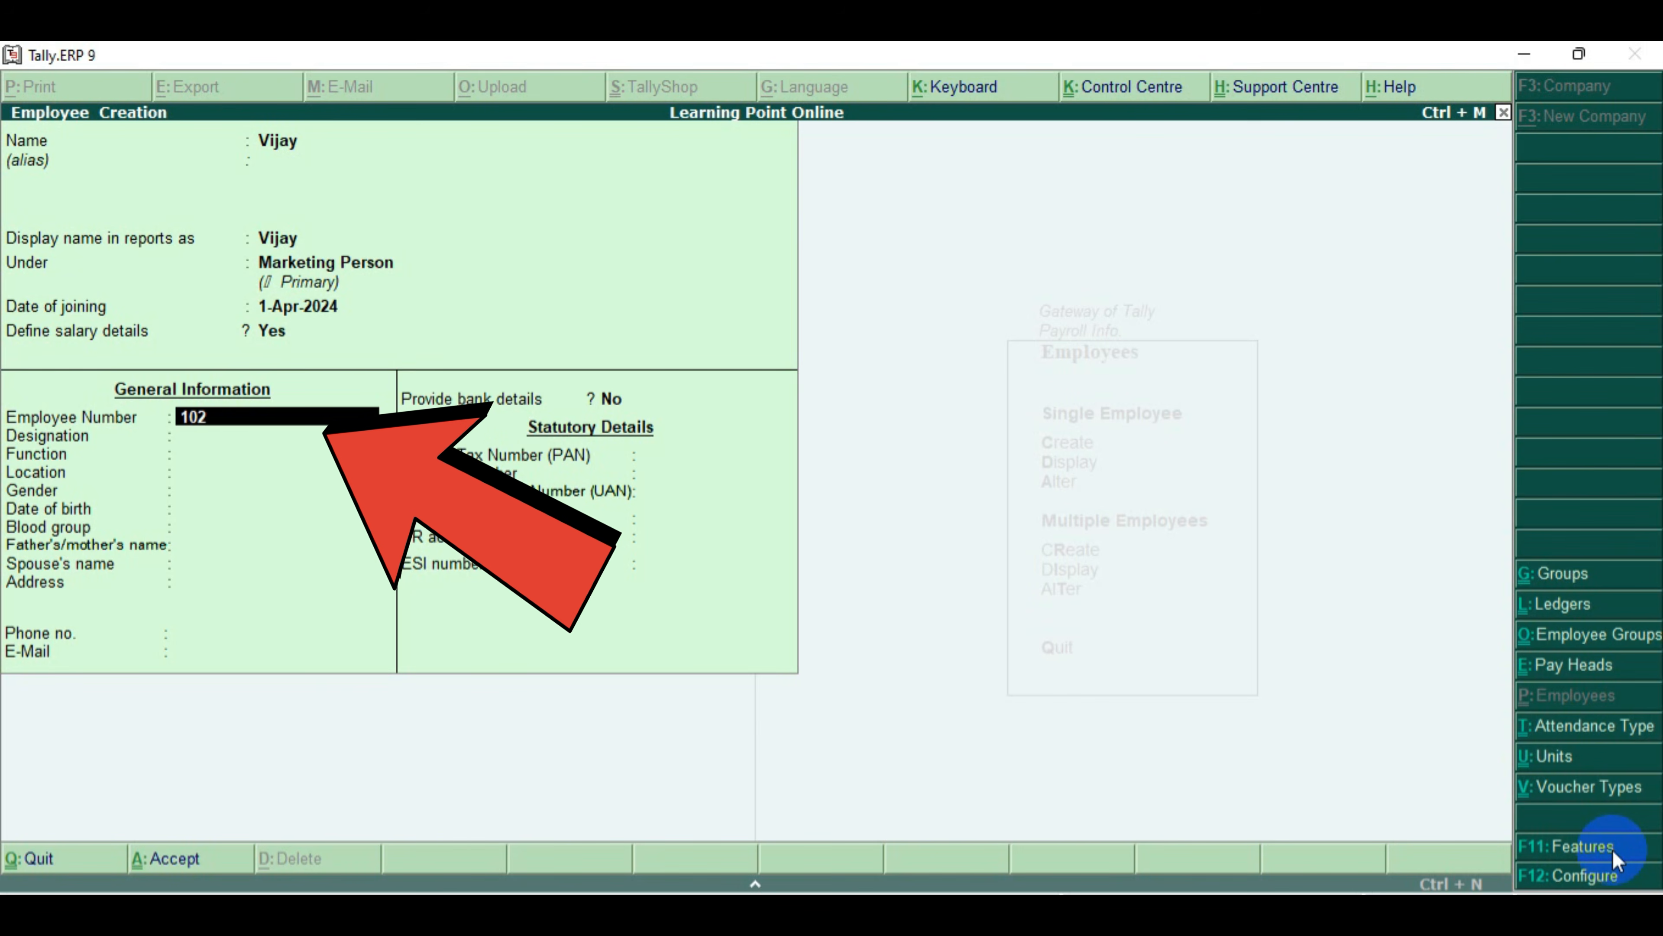
{"action": "key", "text": "Return"}
{"action": "key", "text": "Return"}
{"action": "key", "text": "Return"}
{"action": "key", "text": "Return"}
{"action": "key", "text": "Return"}
{"action": "key", "text": "Return"}
{"action": "key", "text": "Return"}
{"action": "key", "text": "Return"}
{"action": "key", "text": "Return"}
{"action": "key", "text": "Return"}
{"action": "key", "text": "Return"}
{"action": "key", "text": "Return"}
{"action": "key", "text": "Return"}
{"action": "key", "text": "Return"}
{"action": "key", "text": "Return"}
{"action": "key", "text": "Return"}
{"action": "key", "text": "Return"}
{"action": "key", "text": "Return"}
{"action": "key", "text": "Return"}
{"action": "key", "text": "Return"}
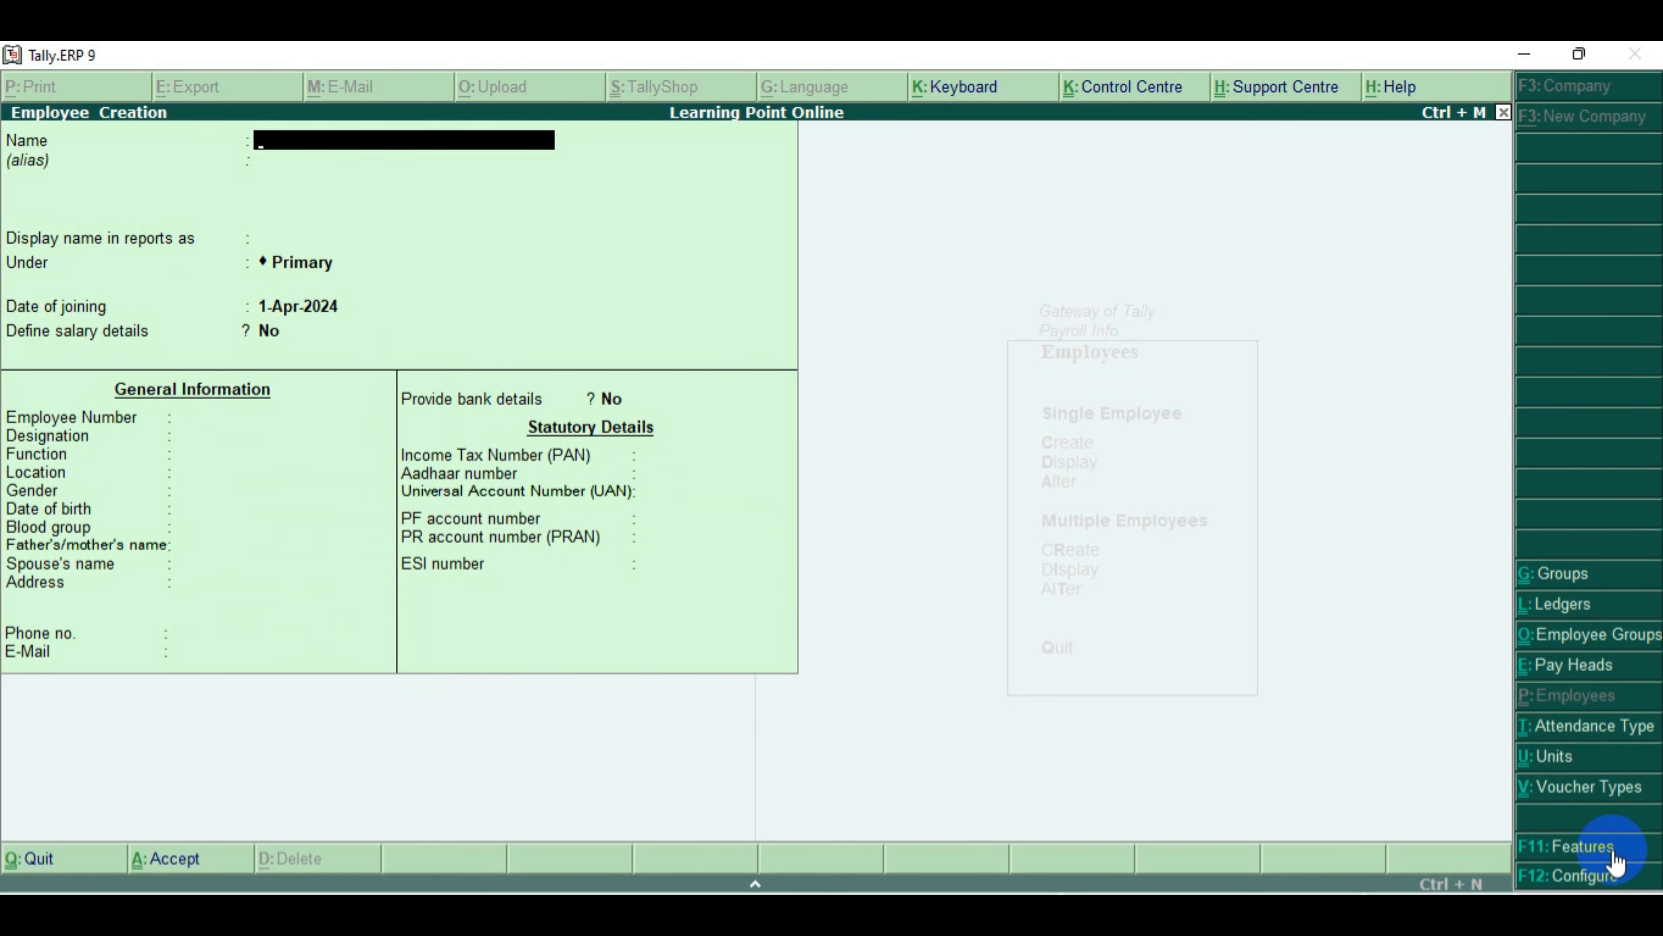
Leave employee creation, return to the Gateway of Tally and open Payroll Vouchers
{"action": "key", "text": "Escape"}
{"action": "key", "text": "y"}
{"action": "key", "text": "Escape"}
{"action": "key", "text": "Escape"}
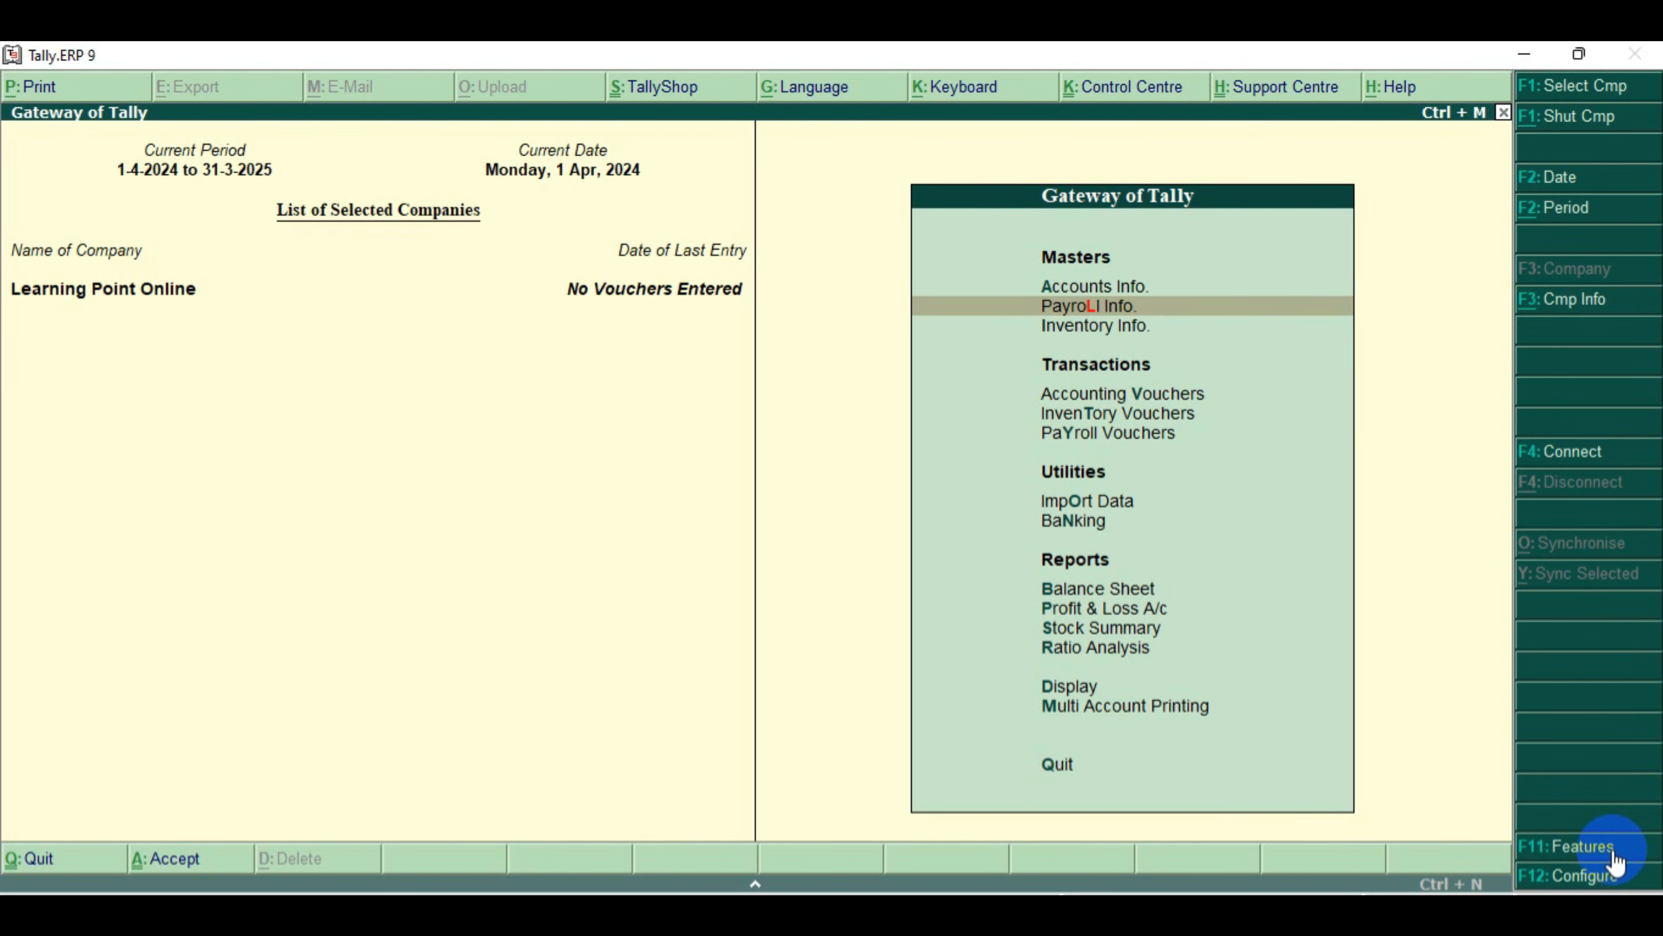
{"action": "key", "text": "Down"}
{"action": "key", "text": "Down"}
{"action": "key", "text": "Down"}
{"action": "key", "text": "Down"}
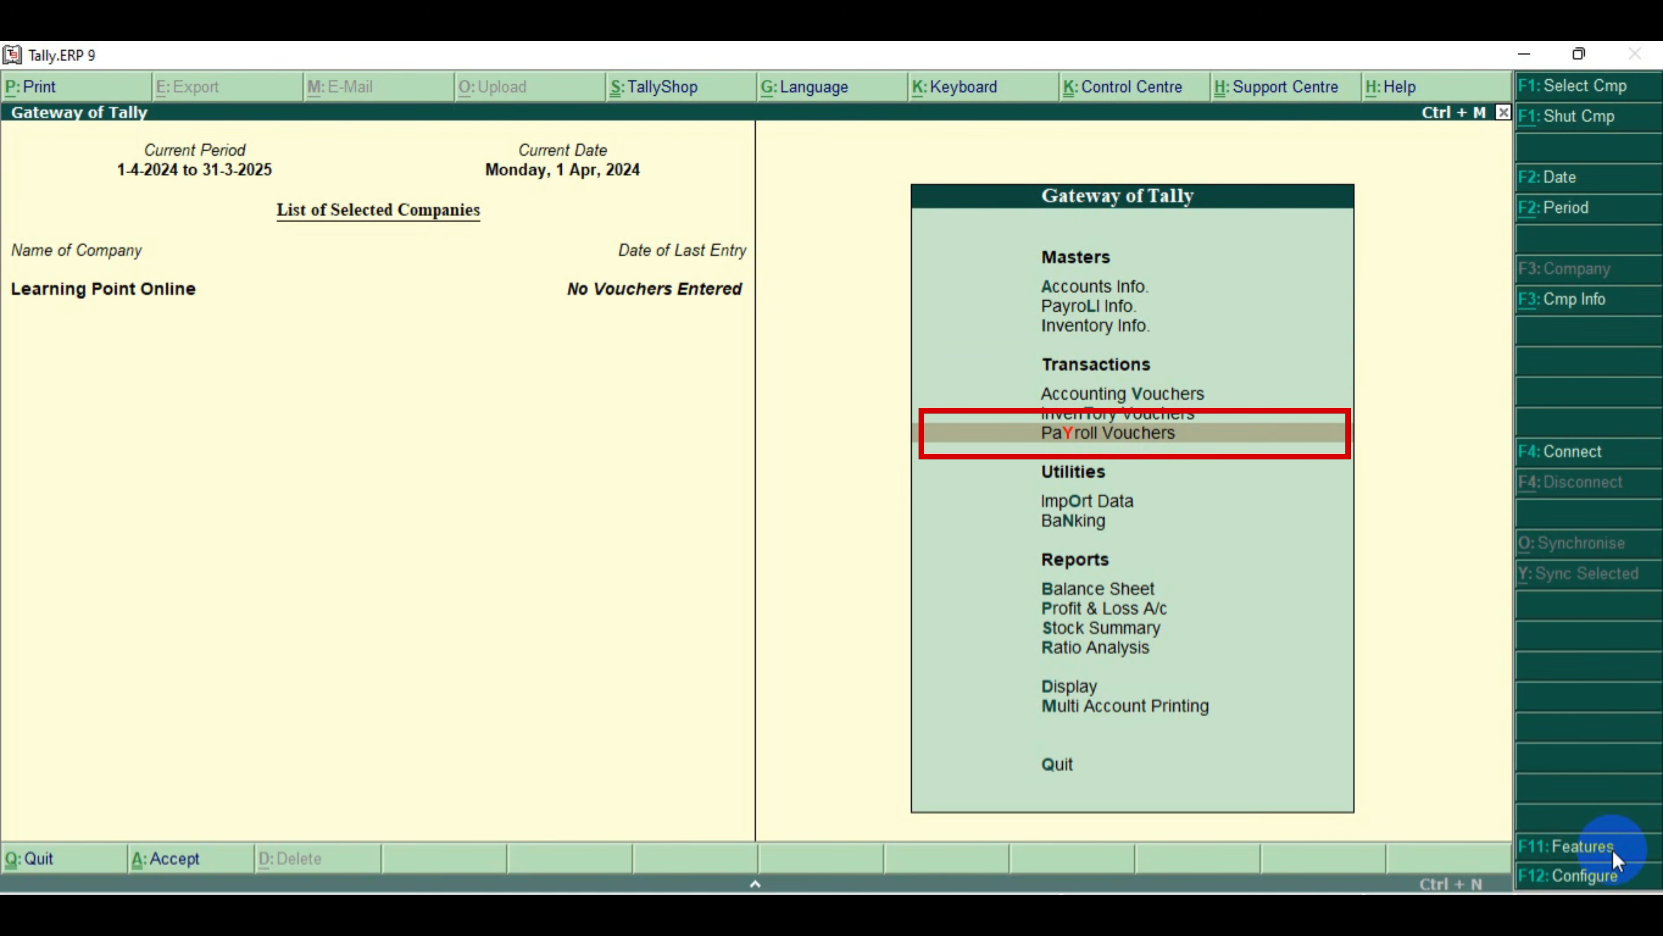
{"action": "key", "text": "Return"}
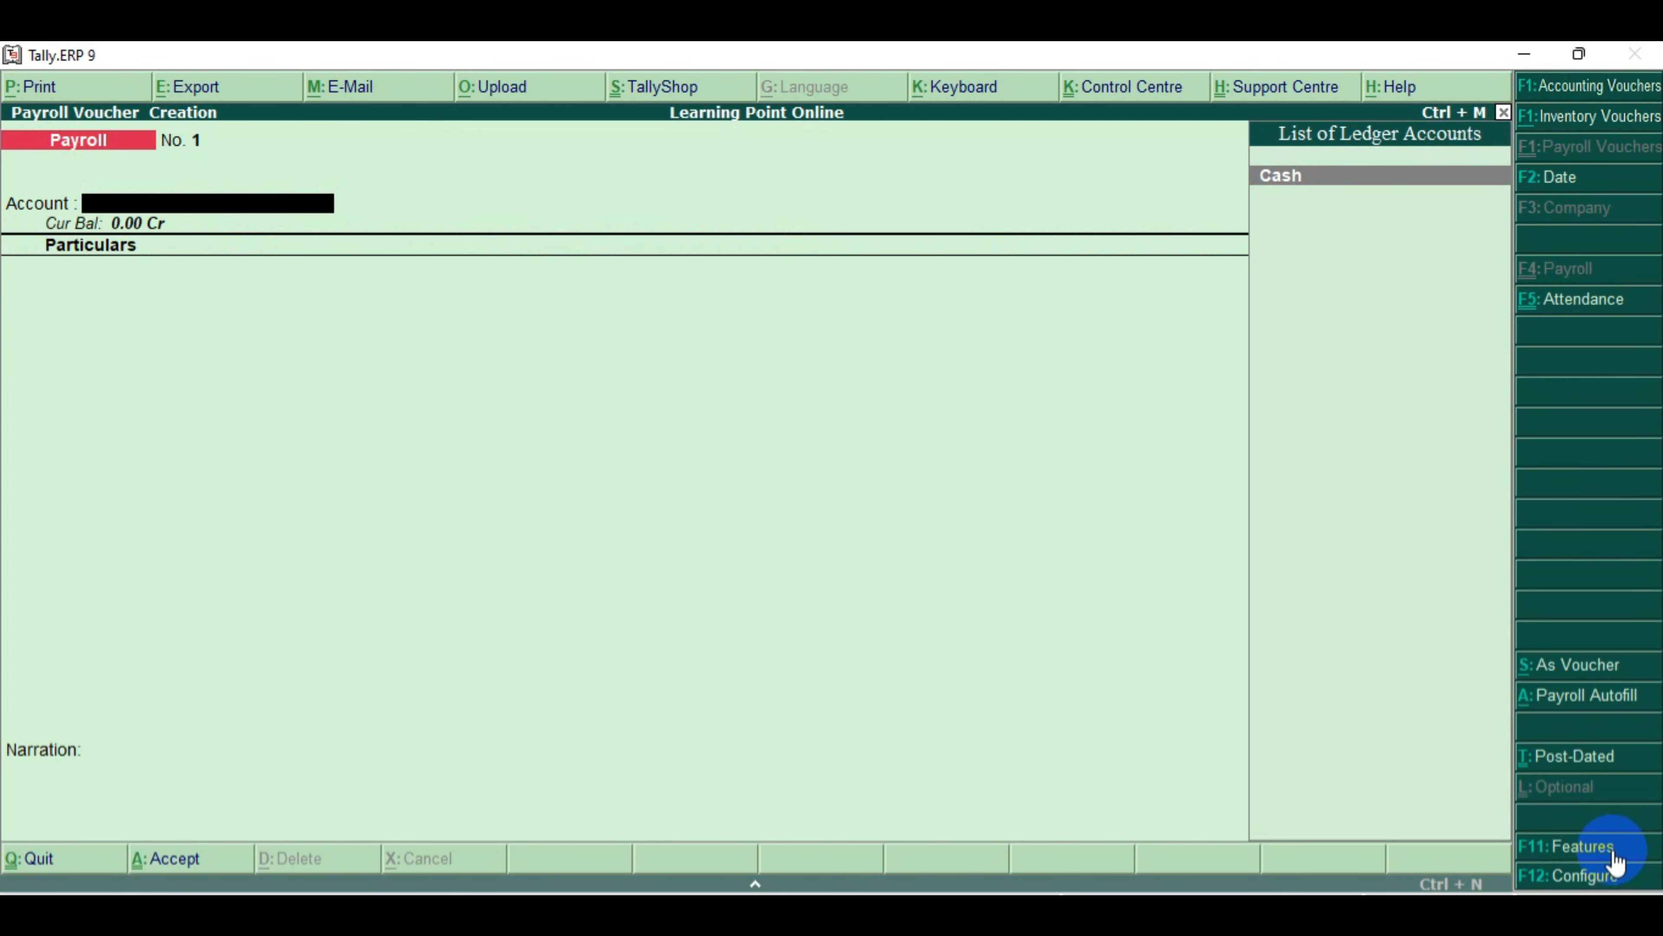
Set the voucher date to 1-Apr-2024 and switch to an Attendance voucher
{"action": "key", "text": "F2"}
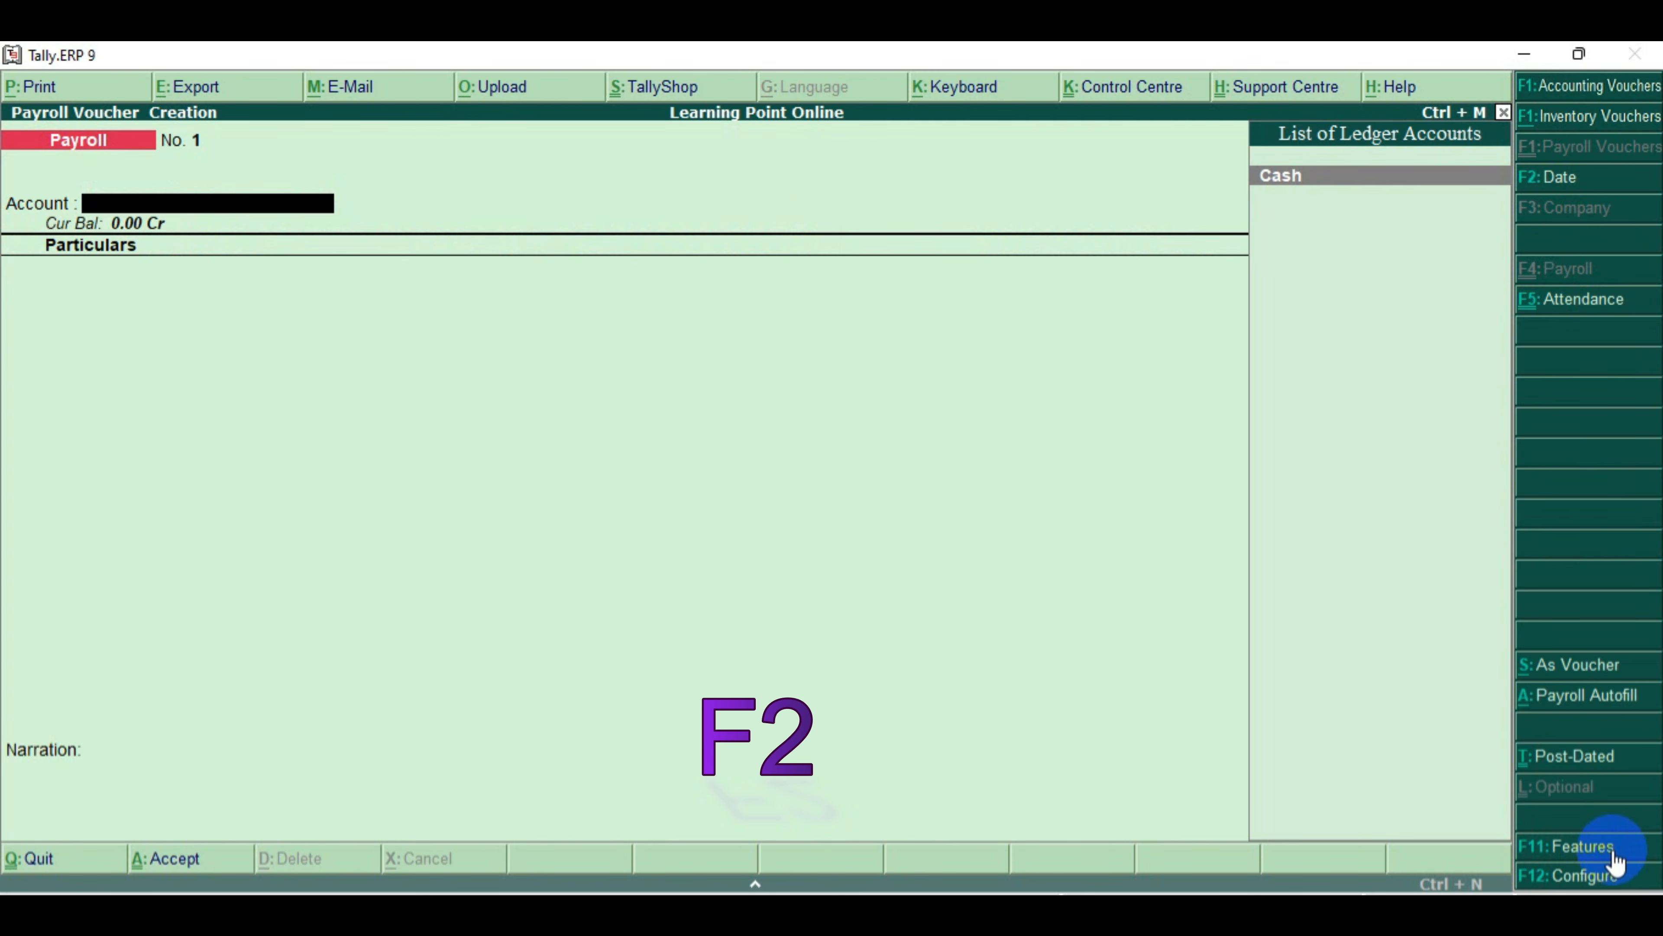
{"action": "type", "text": "1.4.24"}
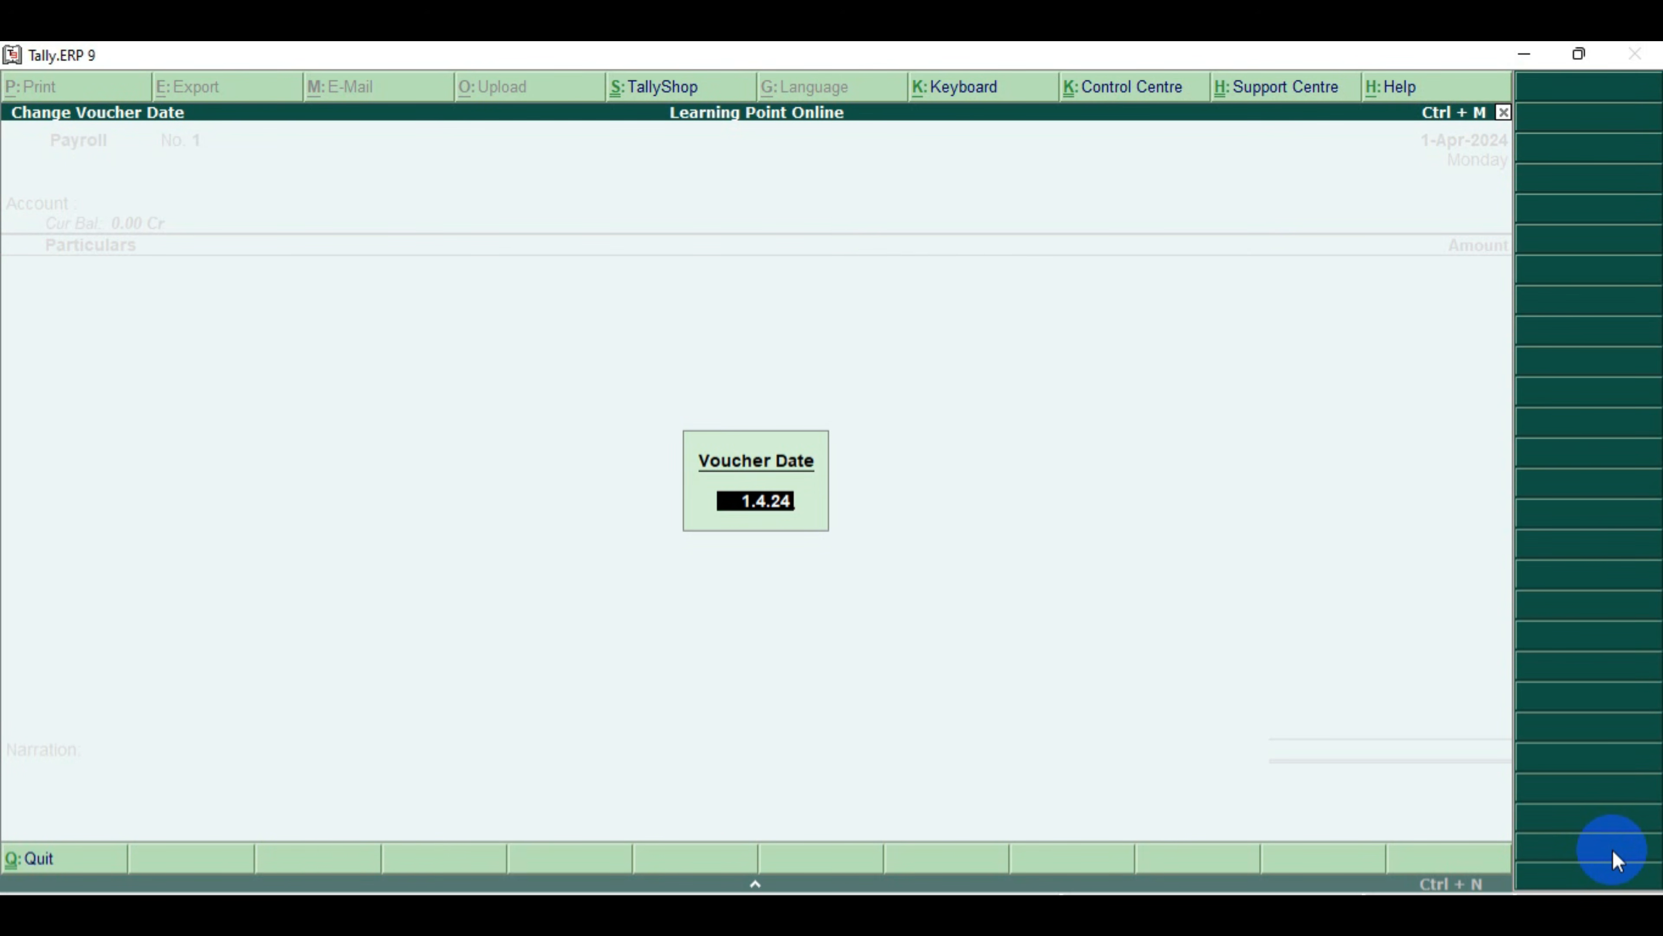
{"action": "key", "text": "Return"}
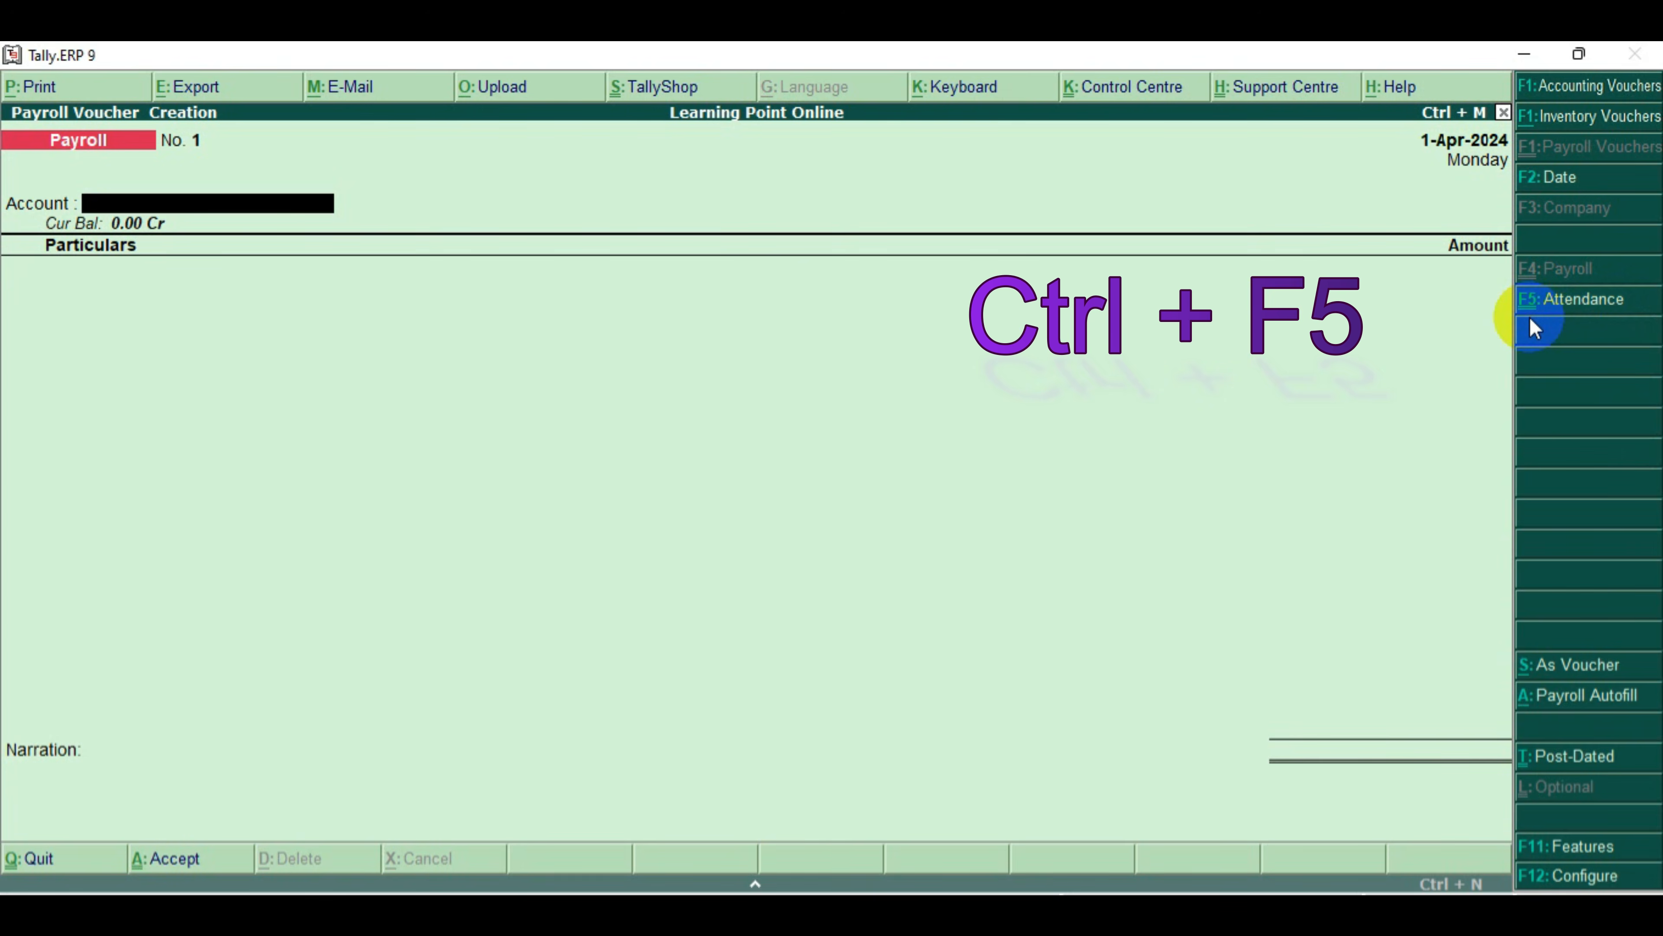
{"action": "key", "text": "ctrl+F5"}
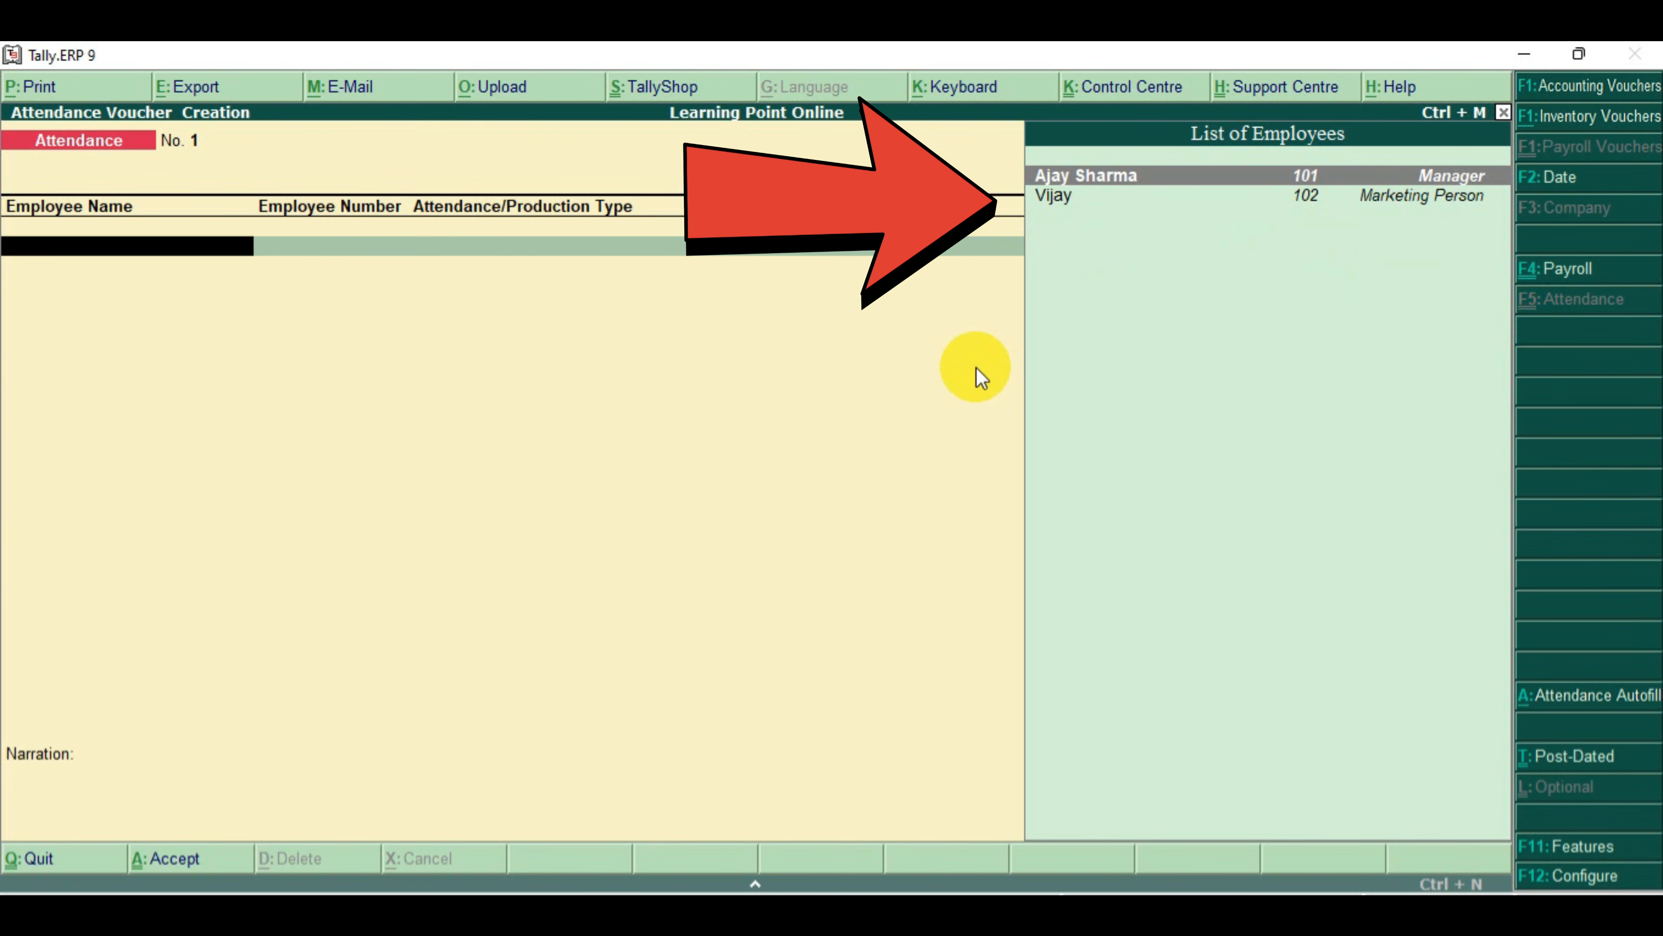
Record 5 days of Absent for the Manager-group employee in the attendance voucher
{"action": "key", "text": "Return"}
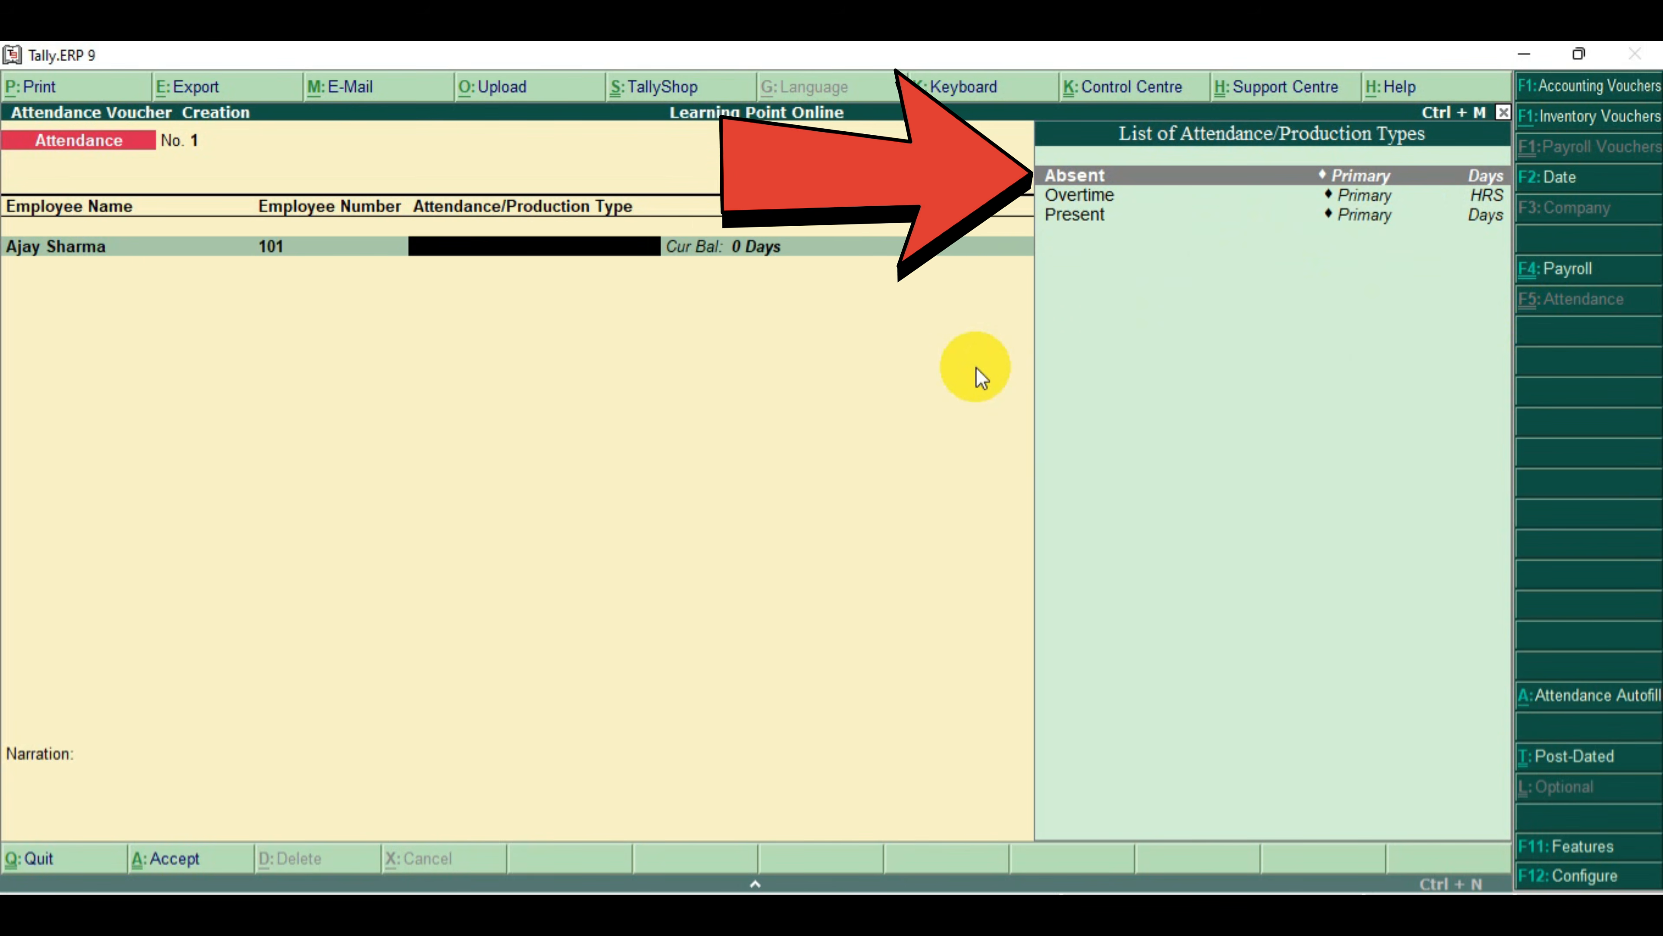
{"action": "key", "text": "Return"}
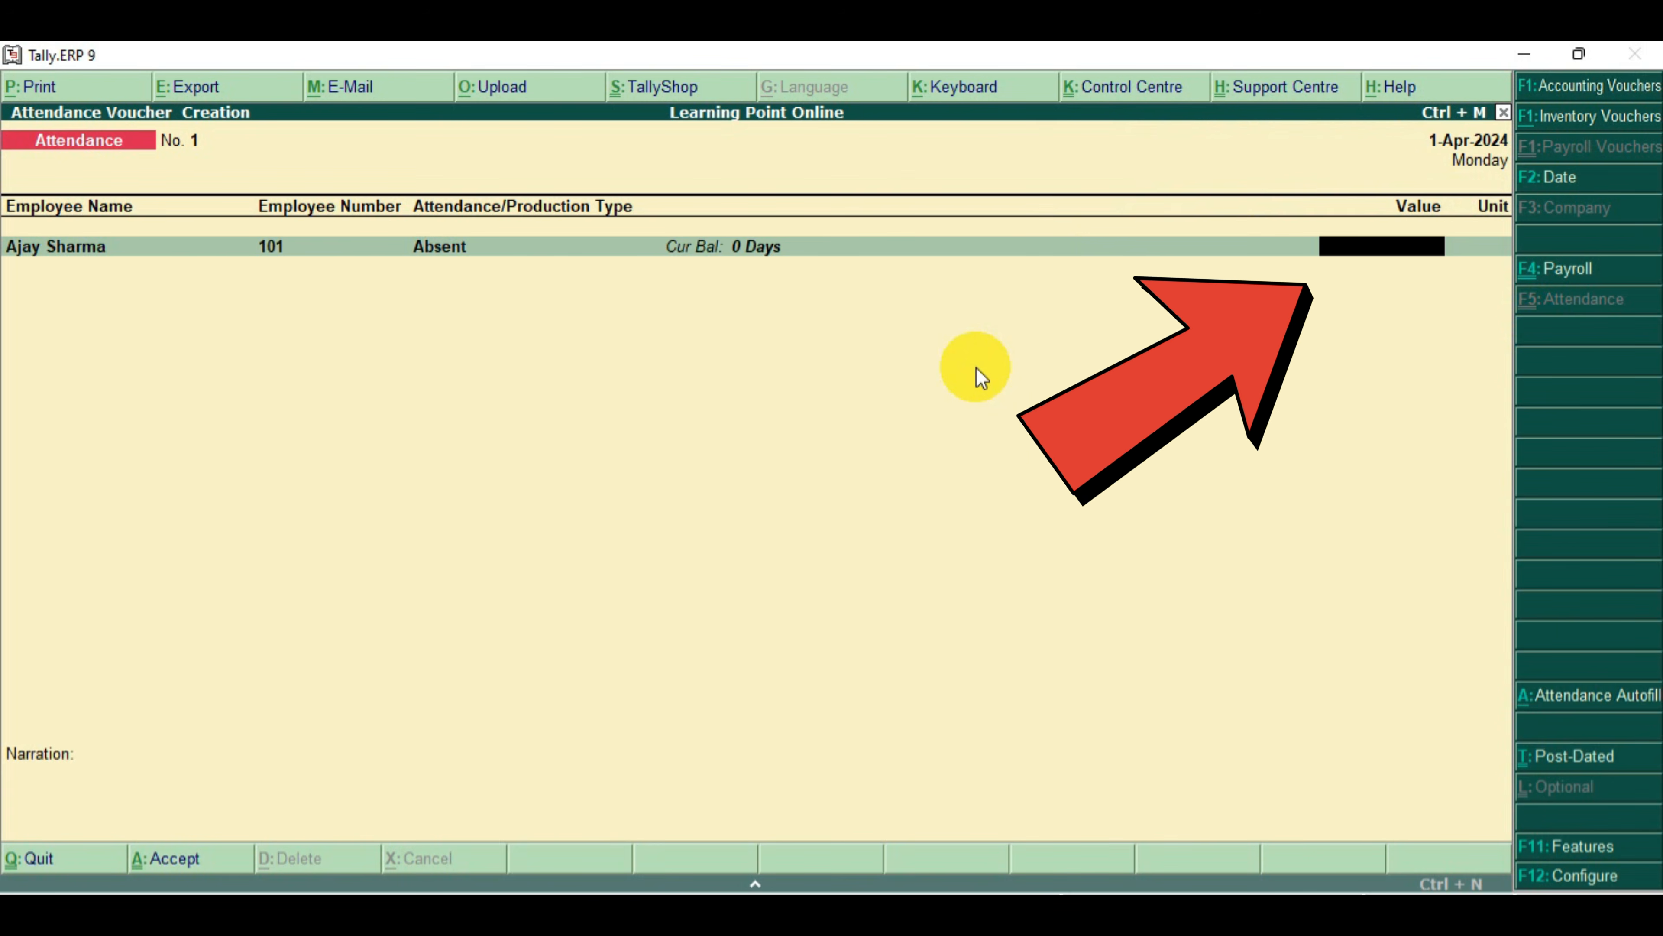
{"action": "type", "text": "5"}
{"action": "key", "text": "Return"}
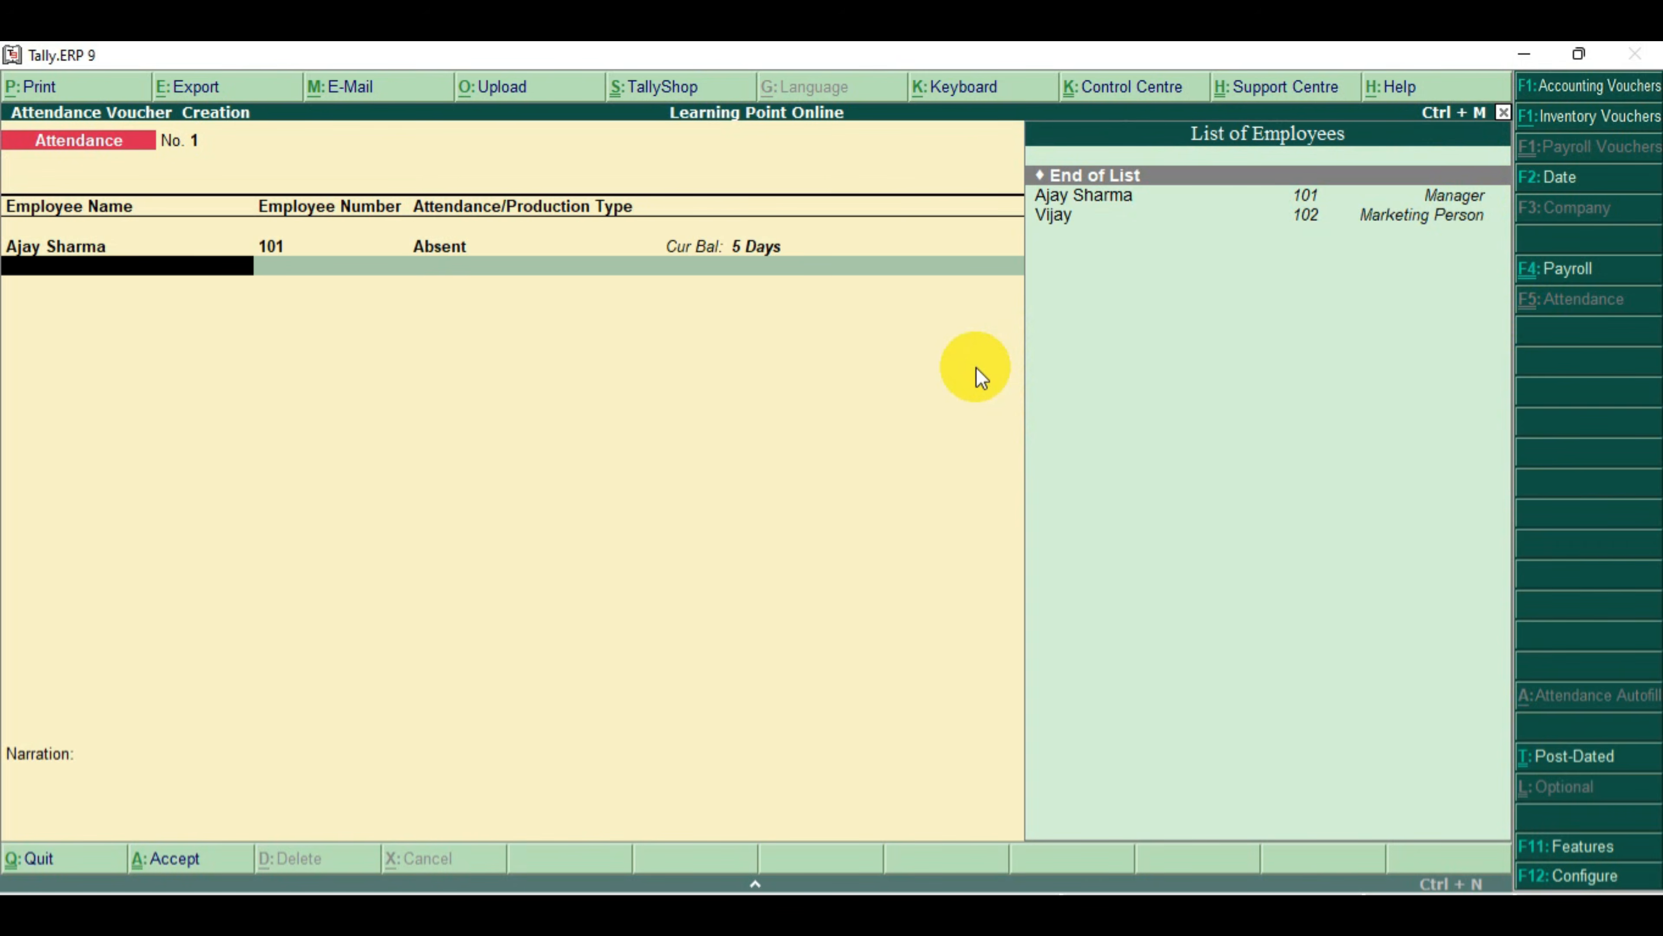
Add a second attendance line for the Manager-group employee with 50 HRS of Overtime
{"action": "key", "text": "Down"}
{"action": "key", "text": "Return"}
{"action": "key", "text": "Down"}
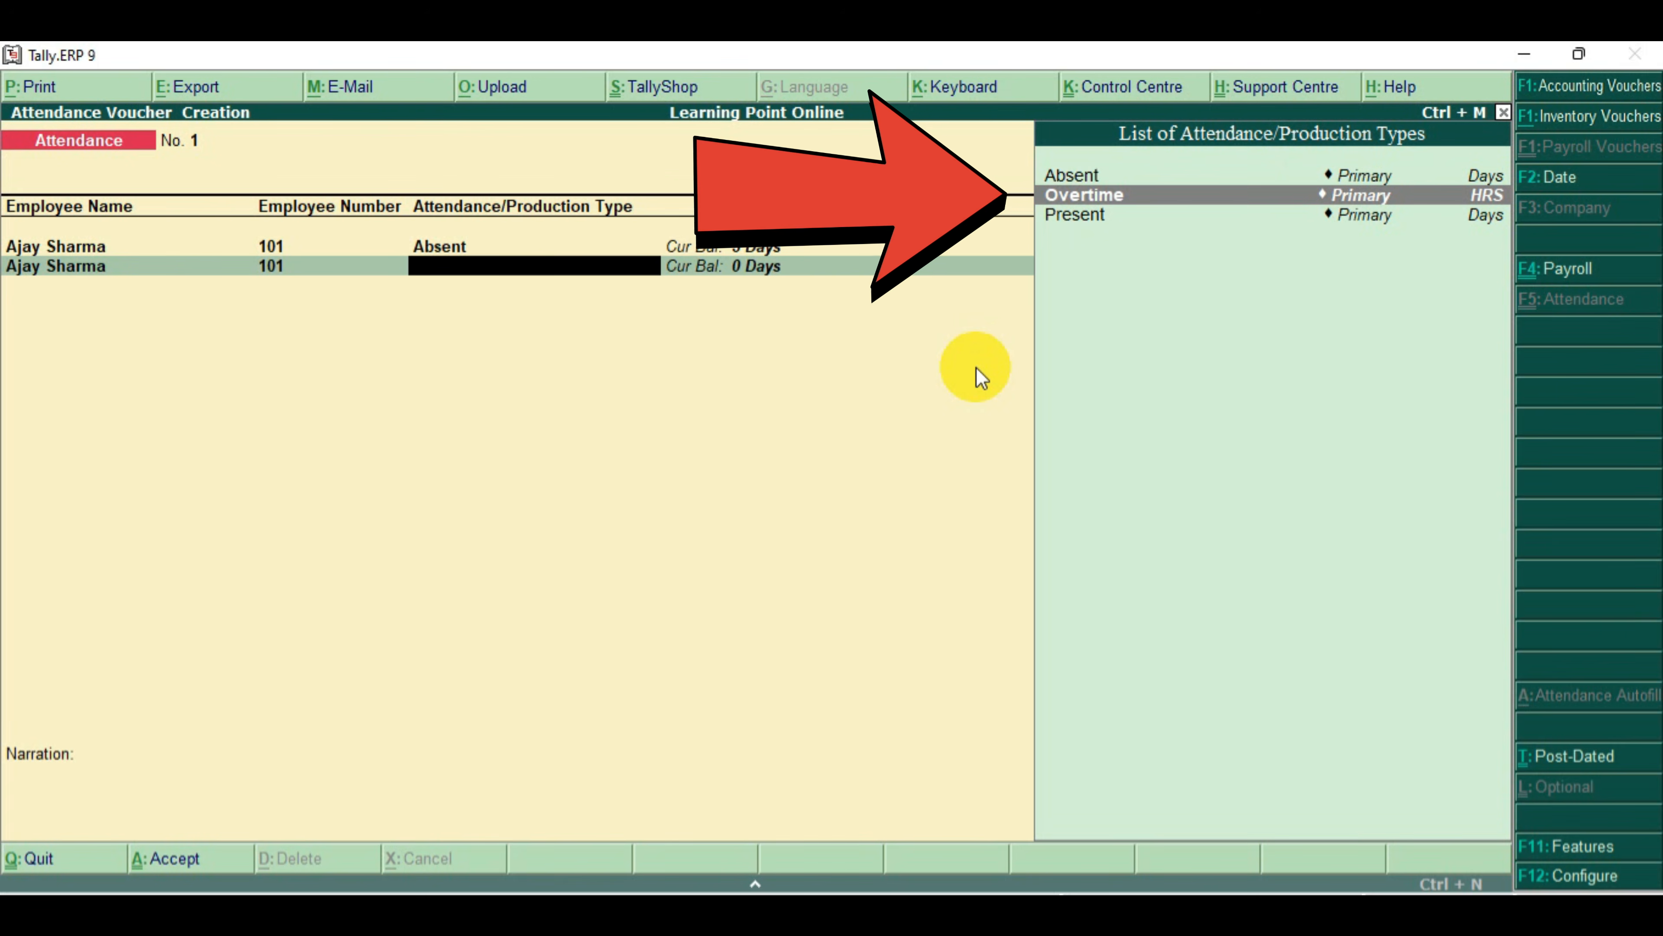
{"action": "key", "text": "Return"}
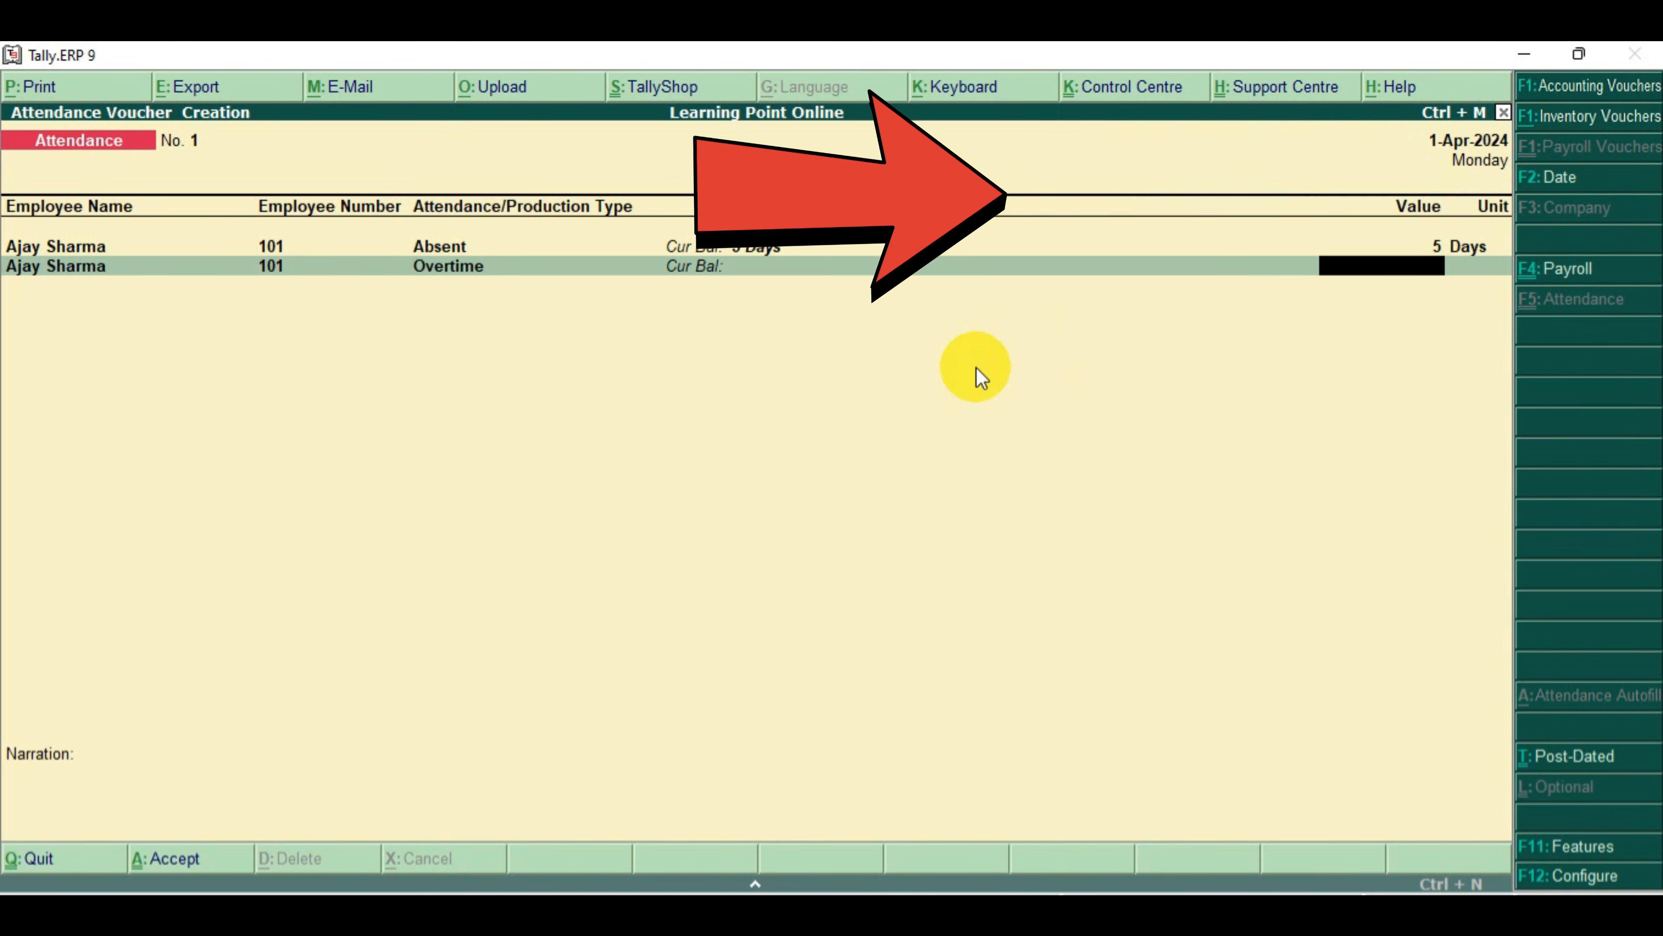
{"action": "type", "text": "50"}
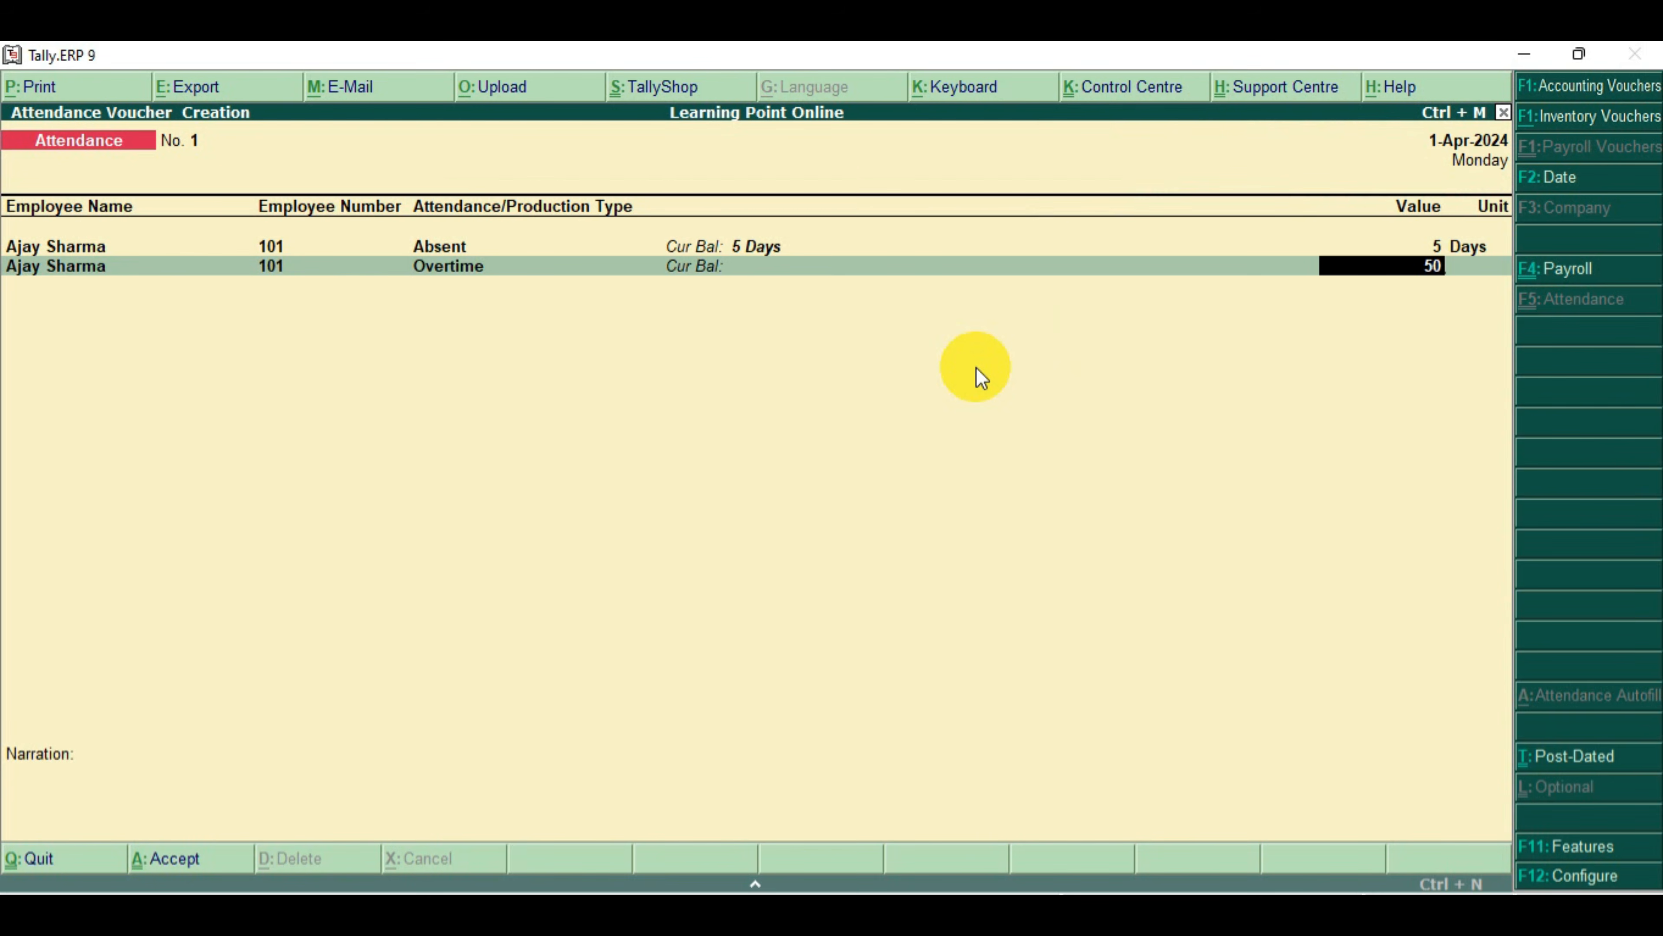
{"action": "key", "text": "Return"}
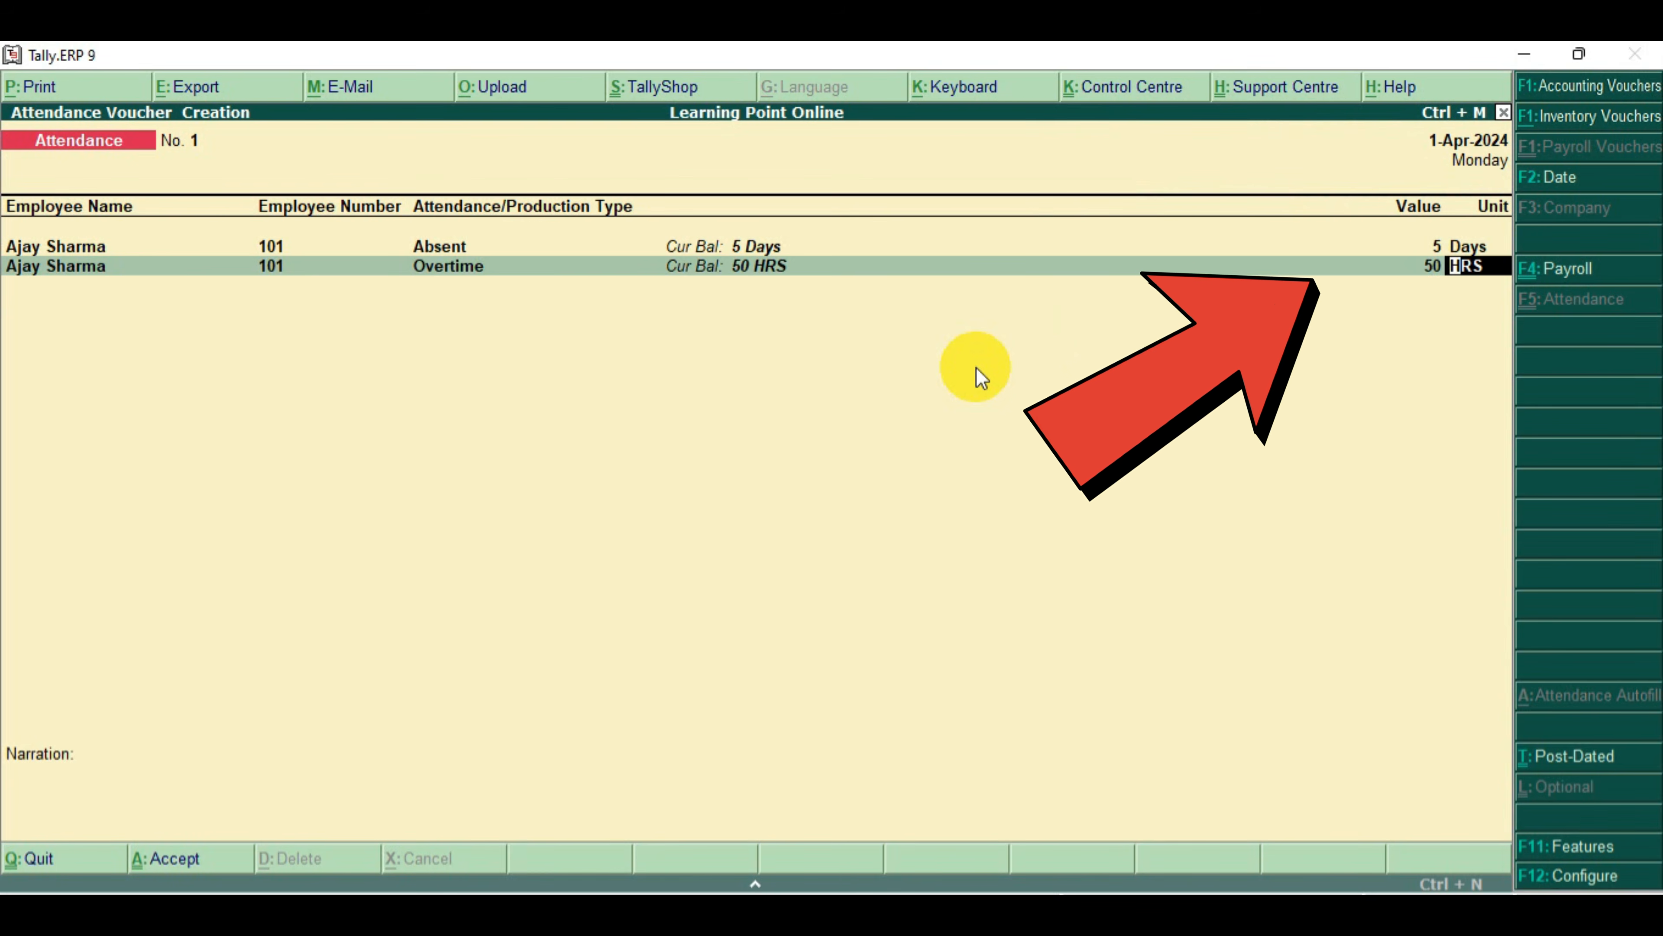
{"action": "key", "text": "Return"}
Add an attendance line for the Marketing Person employee with 4 days of Absent
{"action": "key", "text": "Down"}
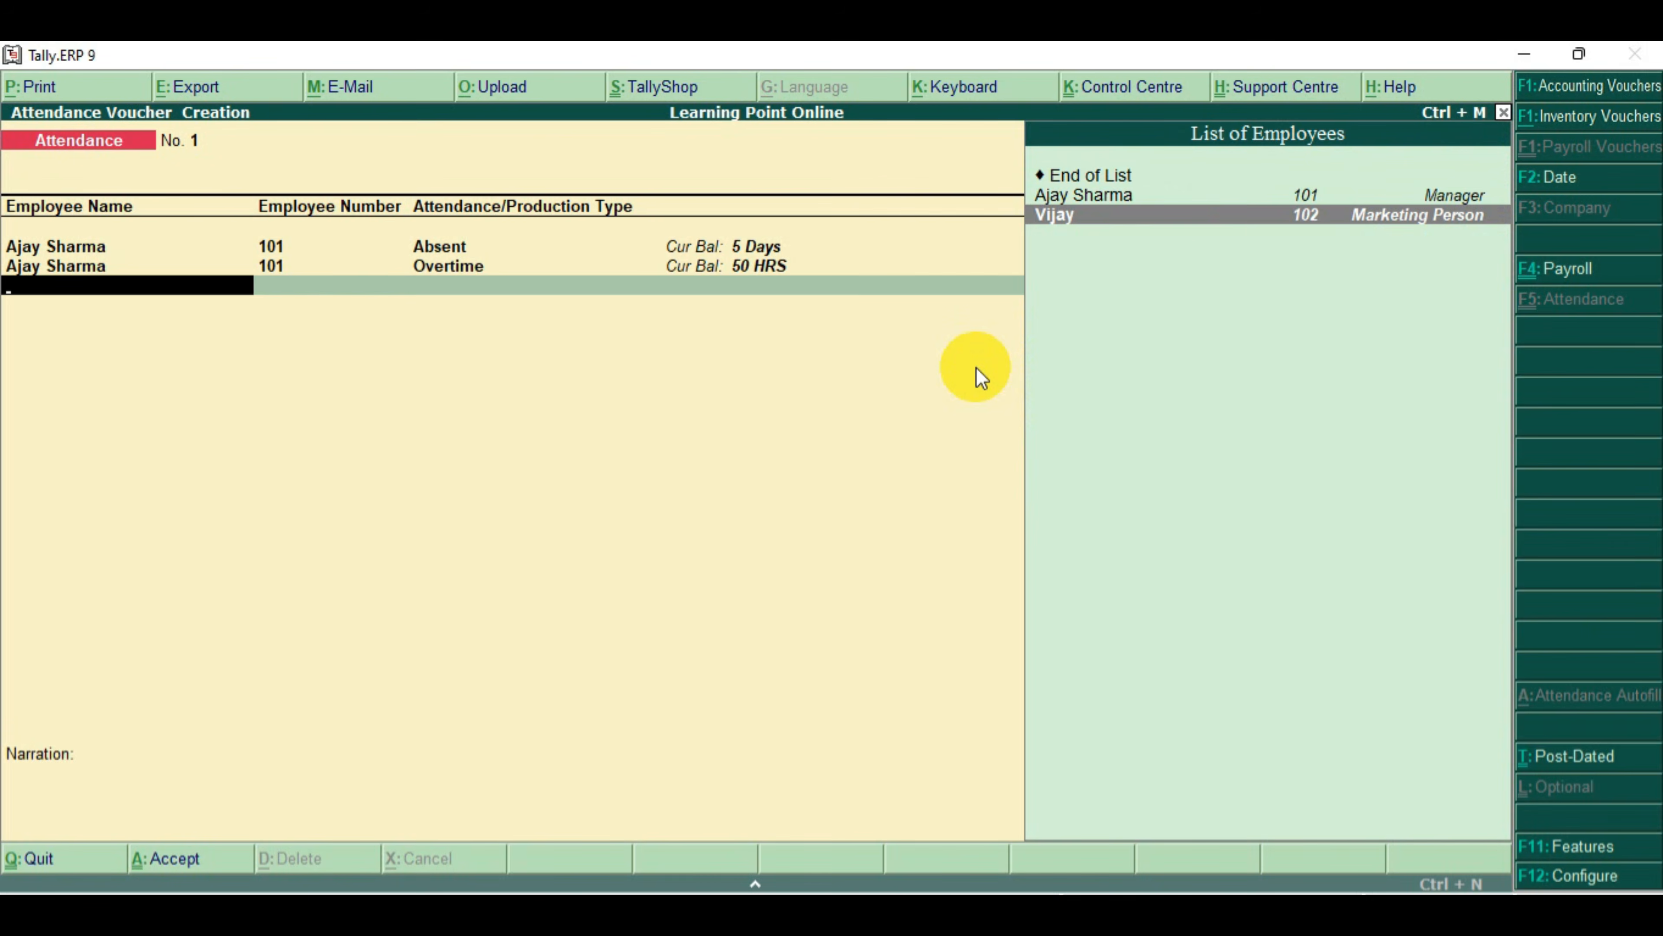
{"action": "key", "text": "Return"}
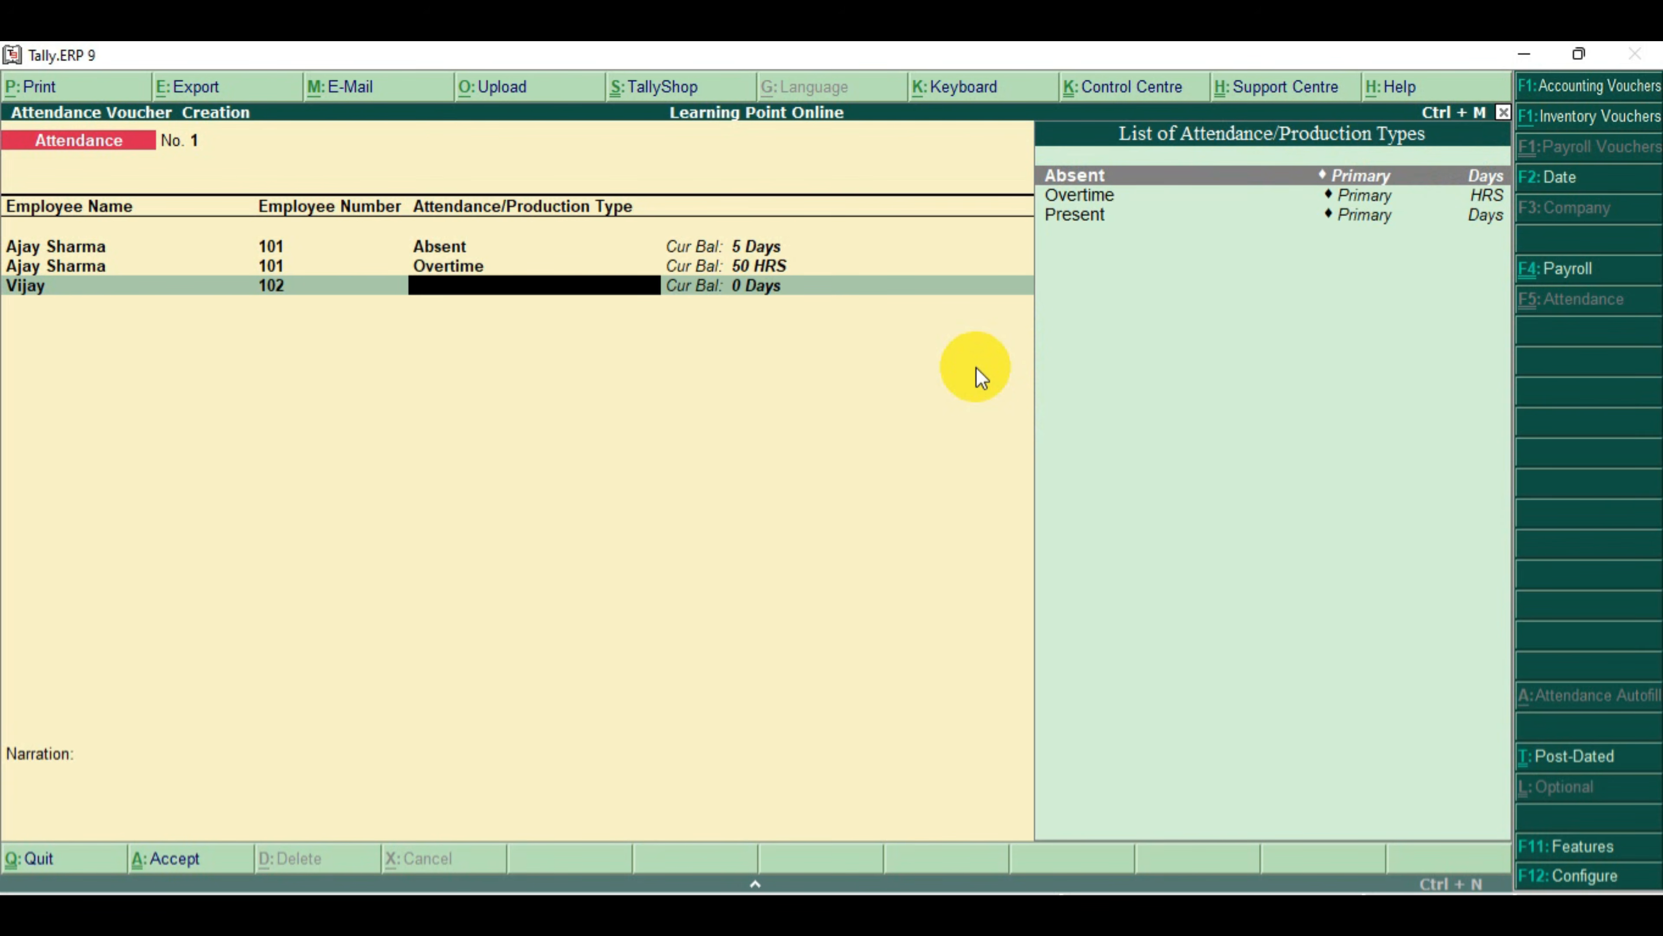
{"action": "key", "text": "Down"}
{"action": "key", "text": "Down"}
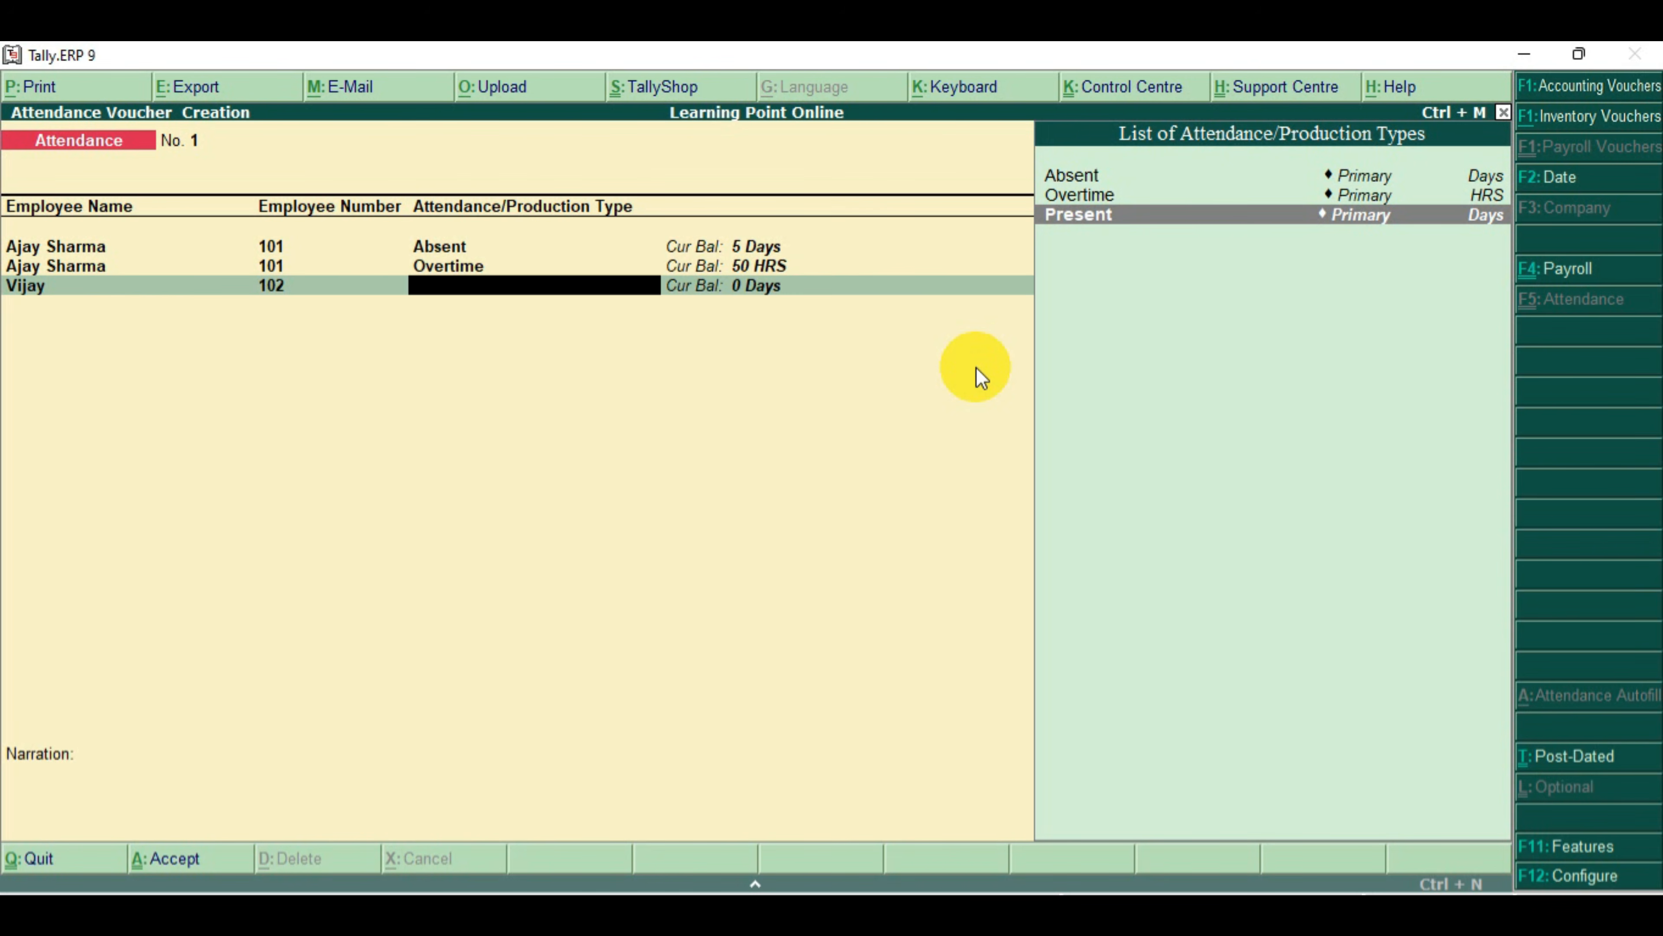
{"action": "key", "text": "Up"}
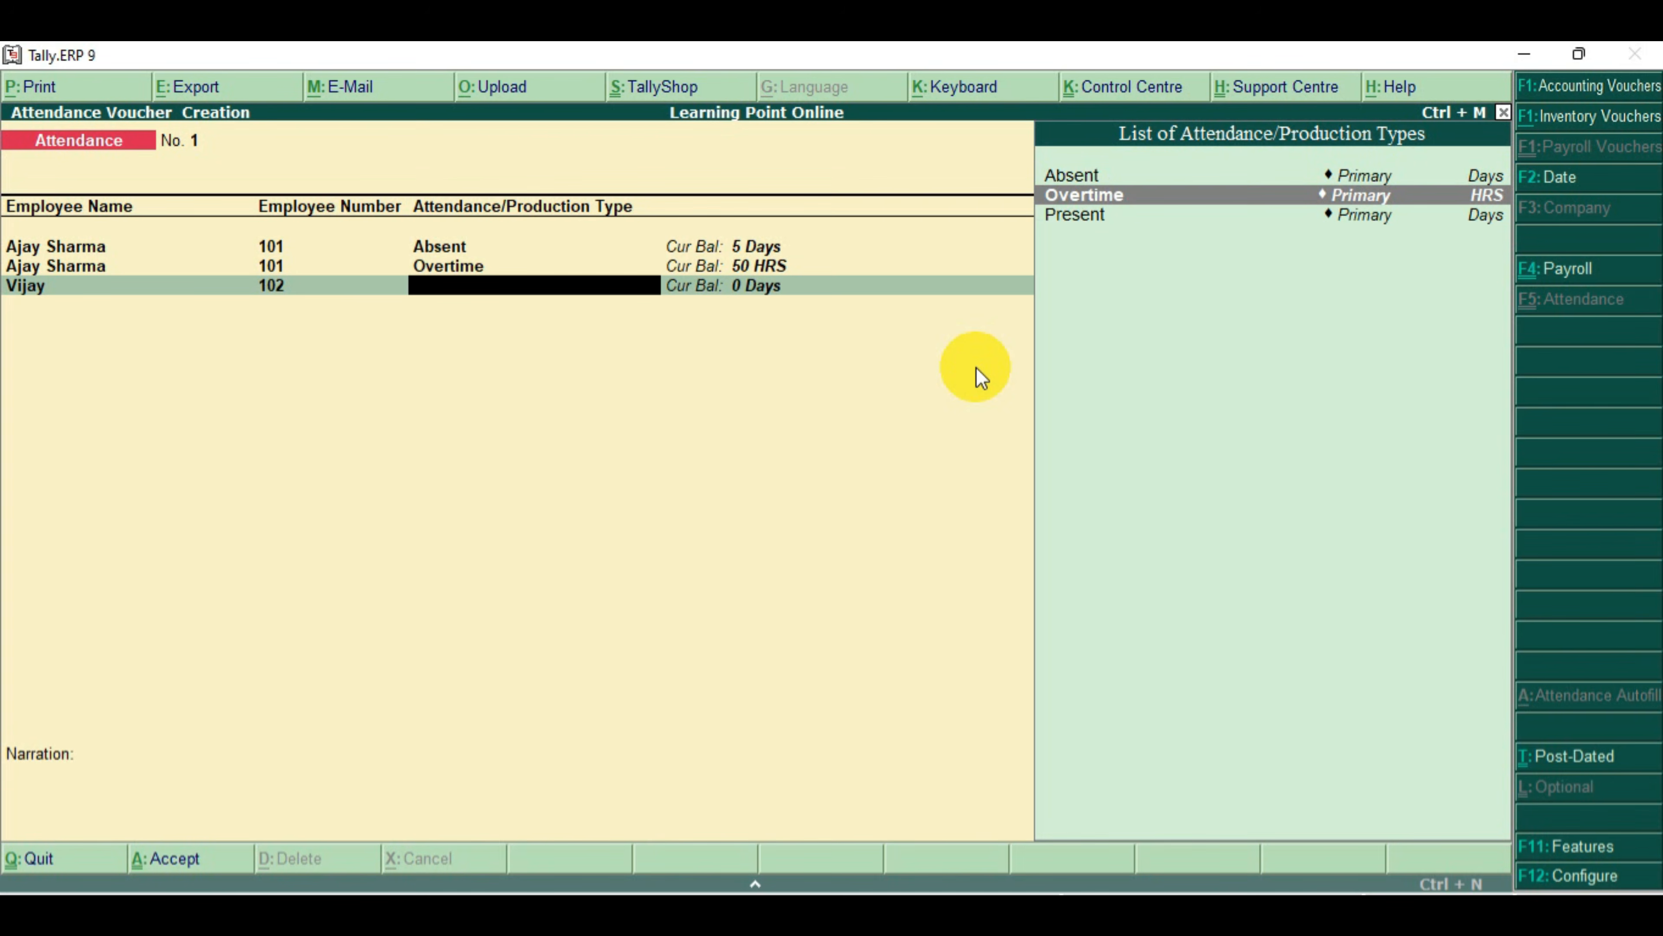
{"action": "key", "text": "Up"}
{"action": "key", "text": "Return"}
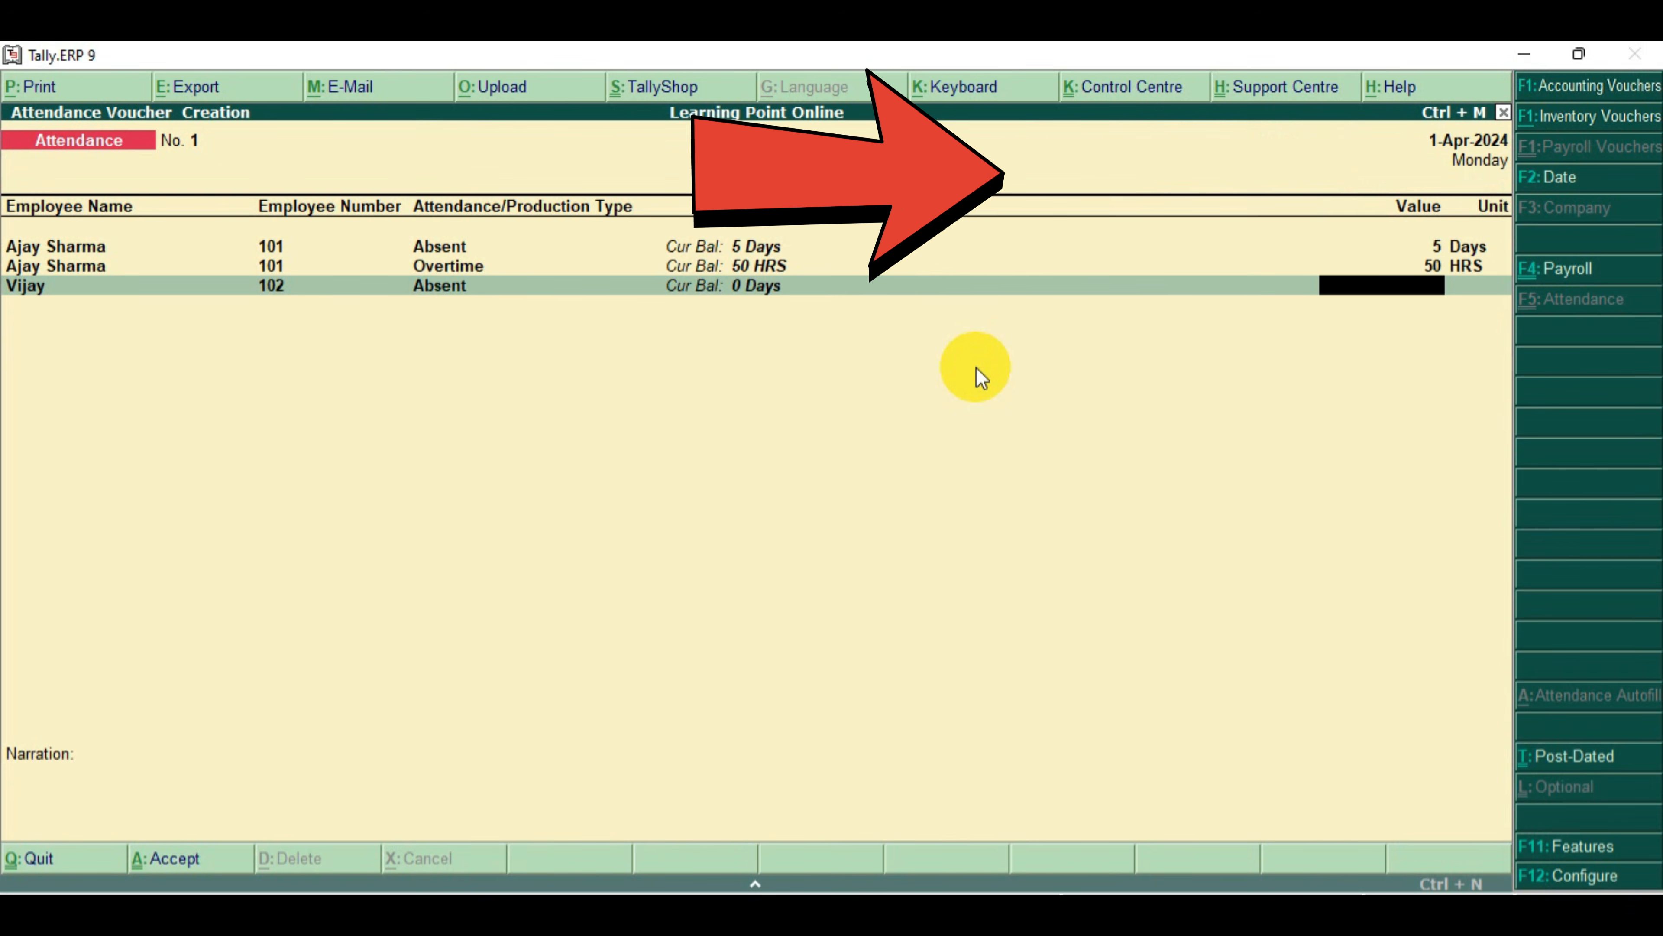
{"action": "type", "text": "2"}
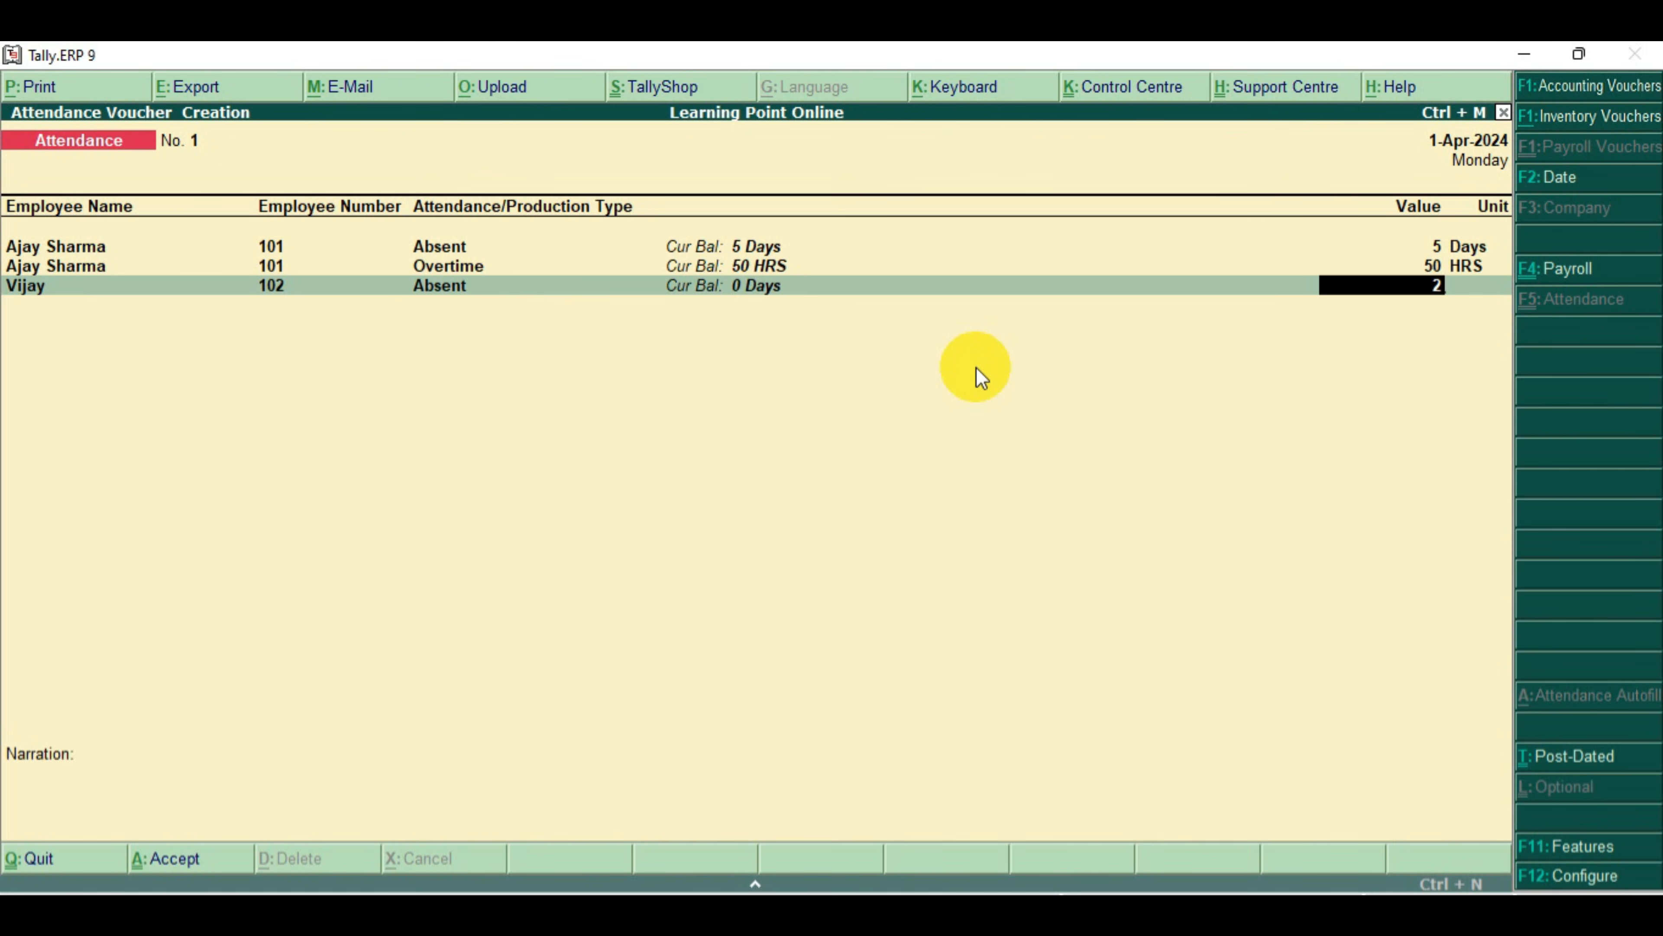
{"action": "key", "text": "BackSpace"}
{"action": "type", "text": "4"}
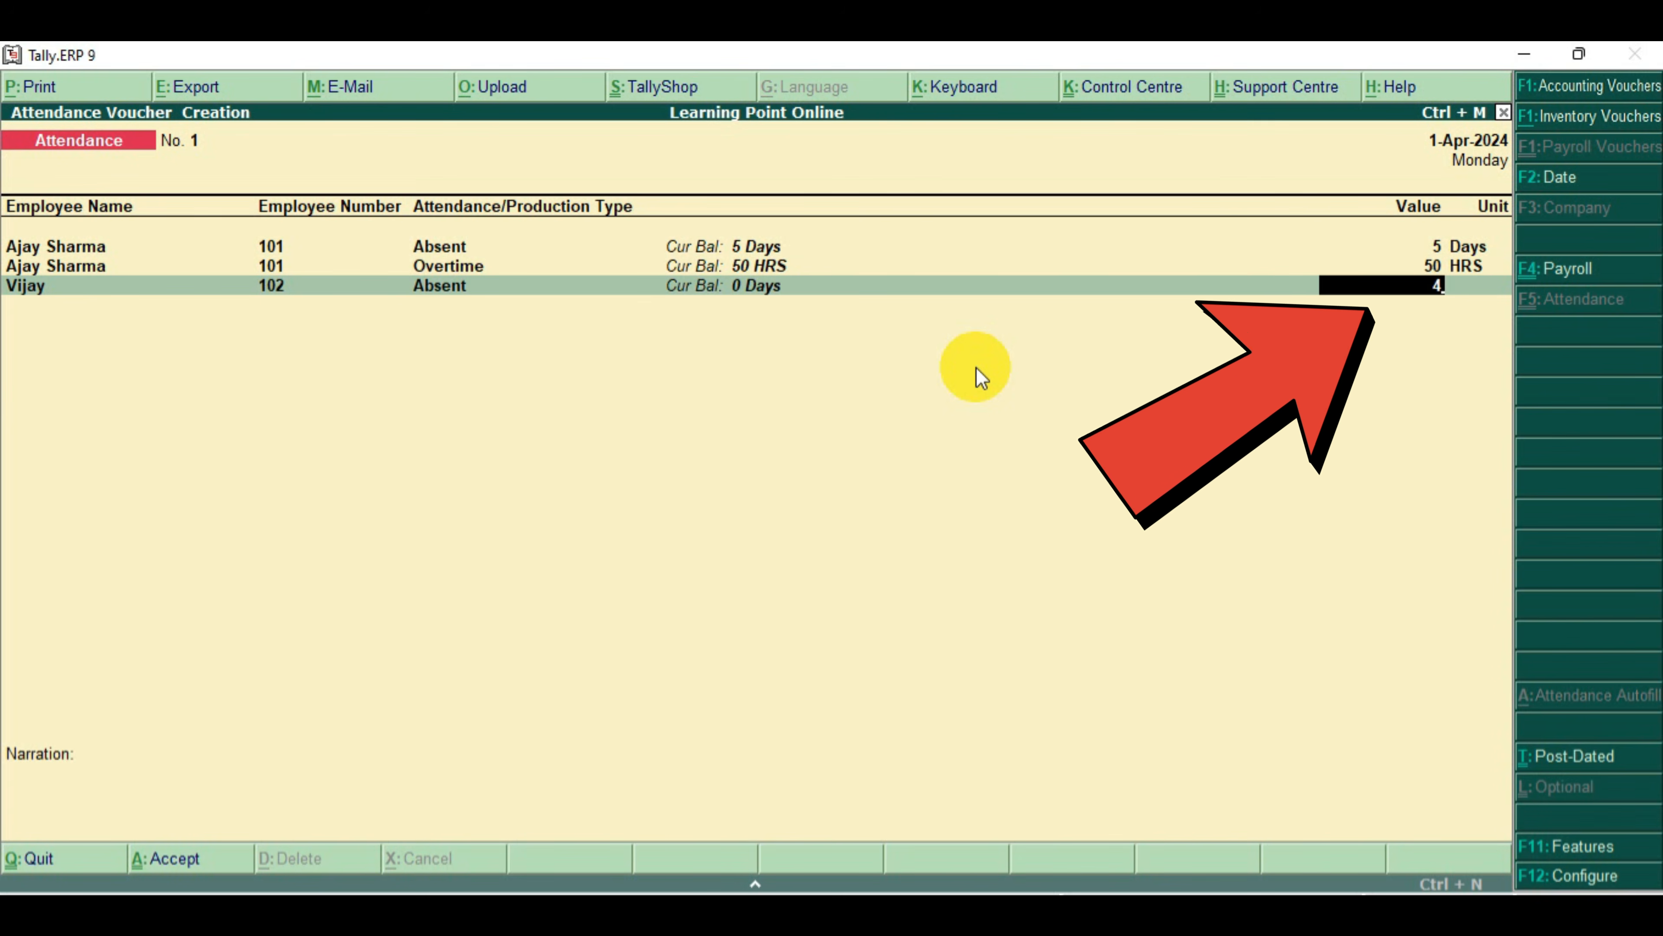
{"action": "key", "text": "Return"}
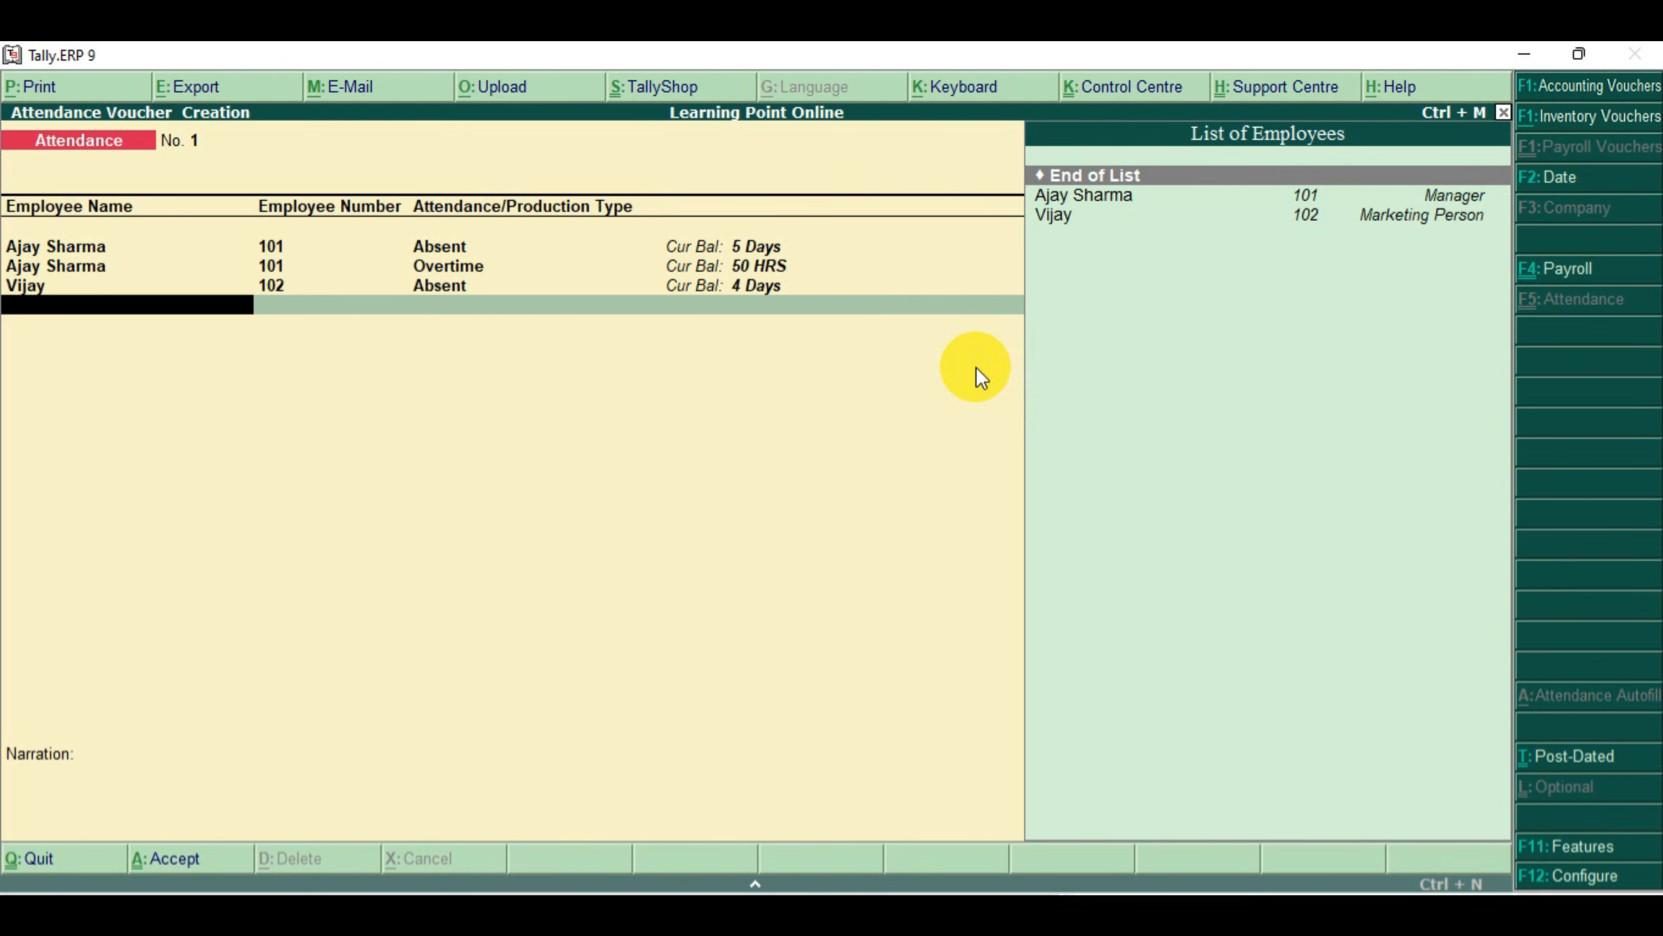
Add a second attendance line for the Marketing Person employee with 20 HRS of Overtime
{"action": "key", "text": "Down"}
{"action": "key", "text": "Down"}
{"action": "key", "text": "Return"}
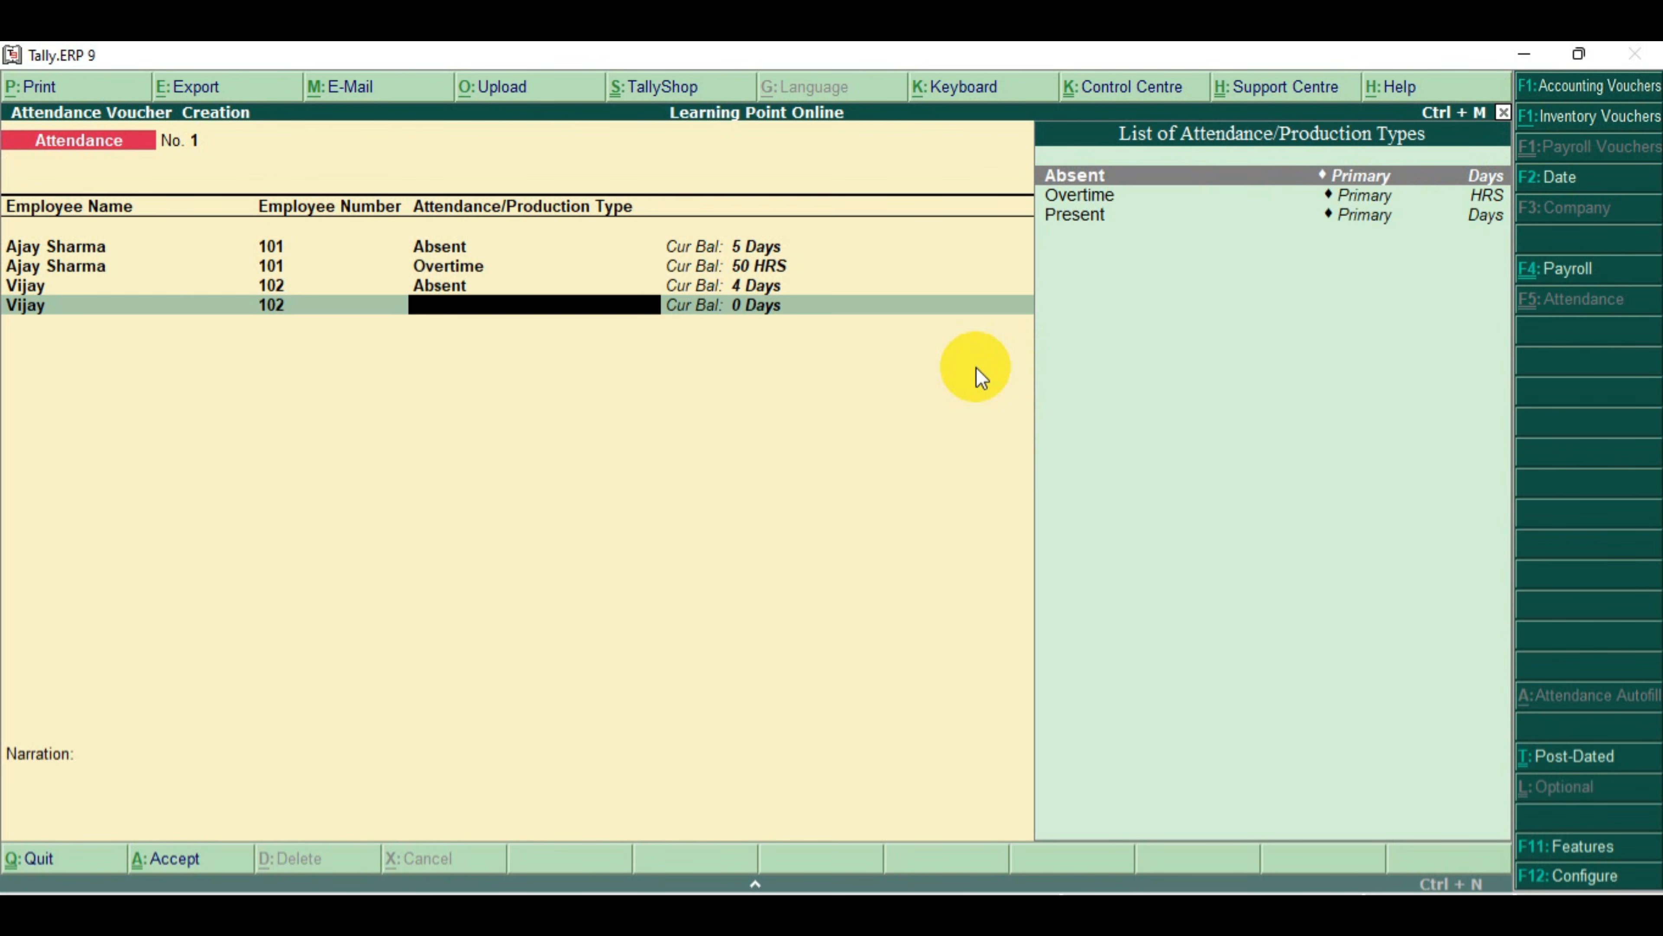
{"action": "key", "text": "Down"}
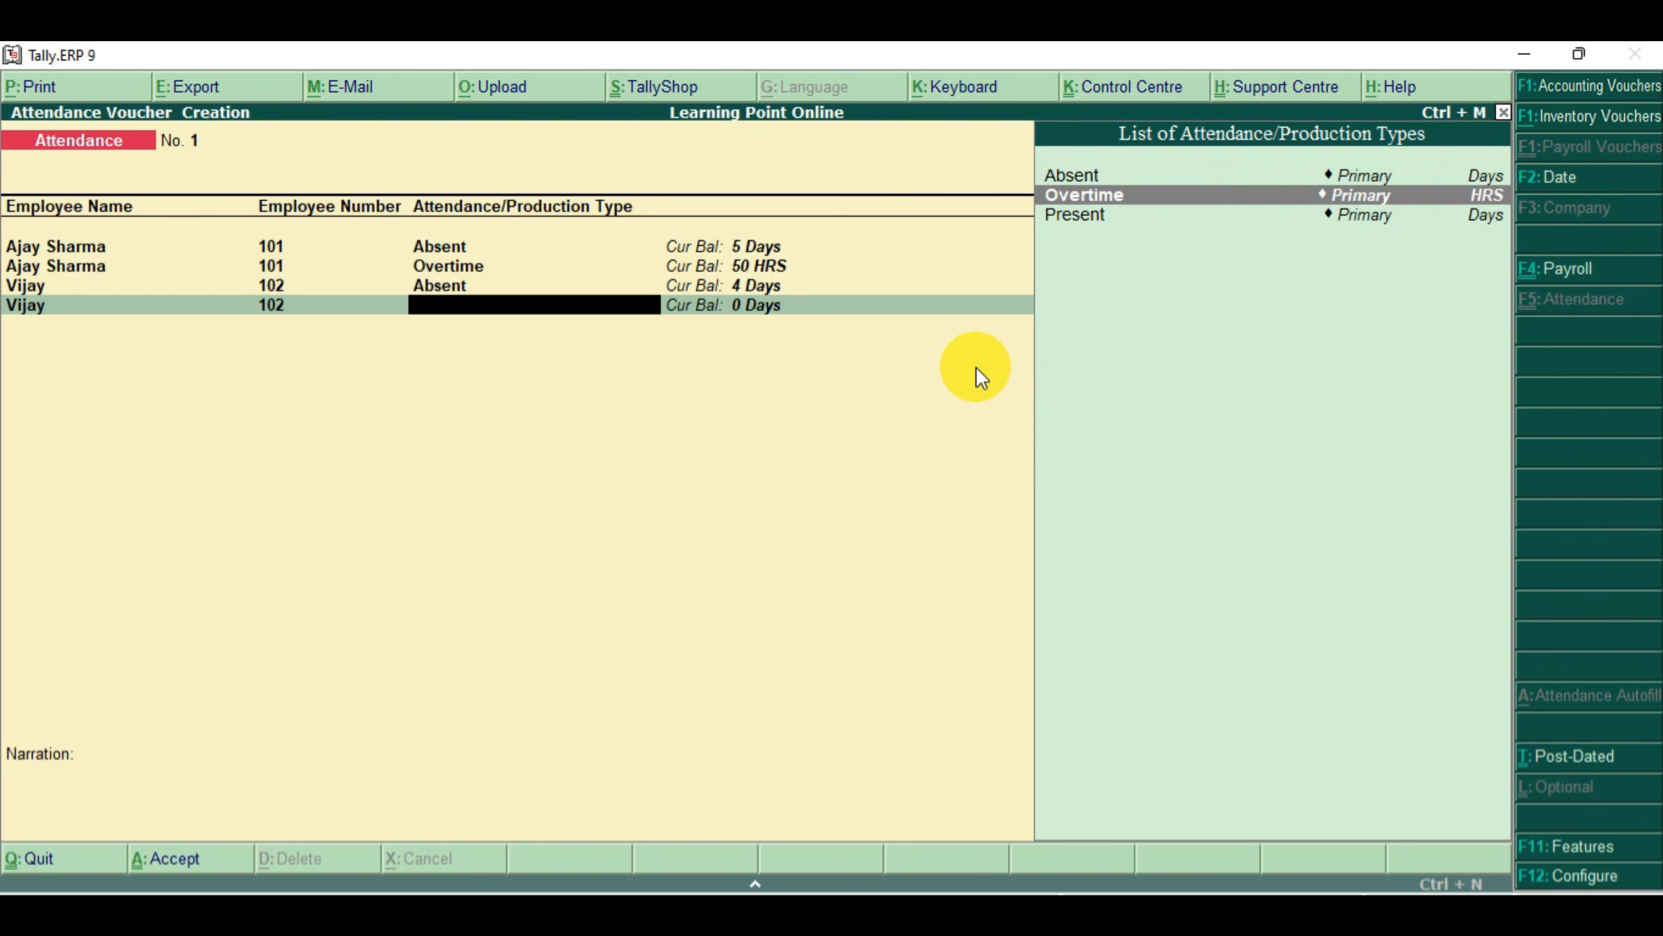
{"action": "key", "text": "Return"}
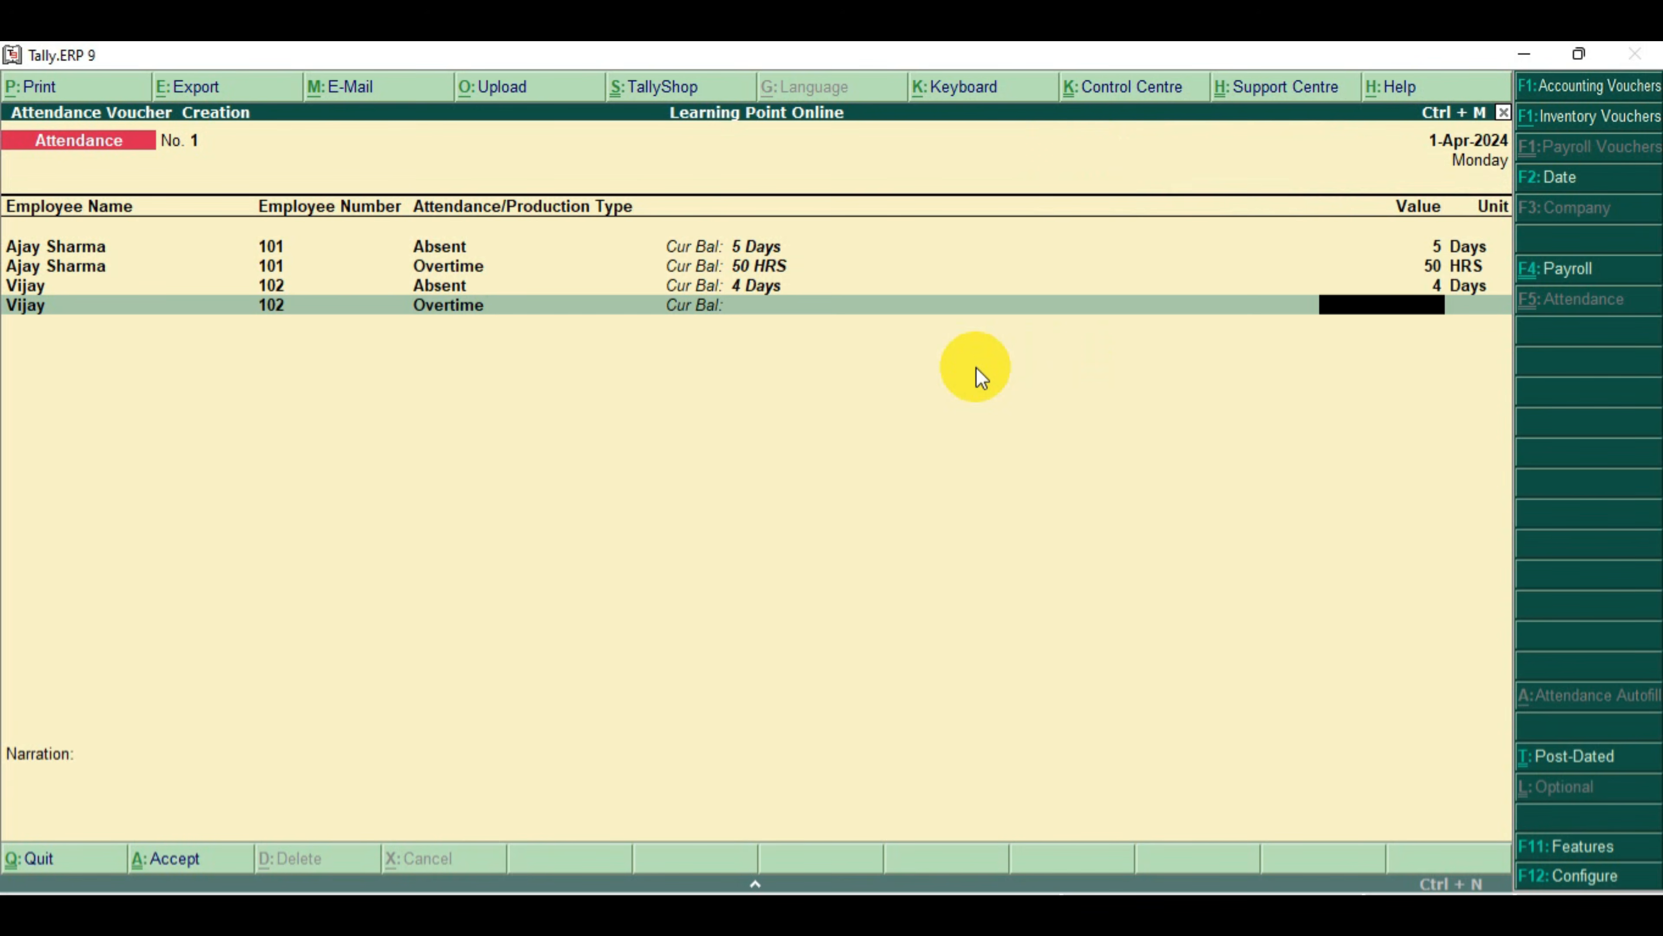
{"action": "type", "text": "20"}
{"action": "key", "text": "Return"}
End the employee entries, leave the narration blank and accept the attendance voucher
{"action": "key", "text": "Return"}
{"action": "key", "text": "Return"}
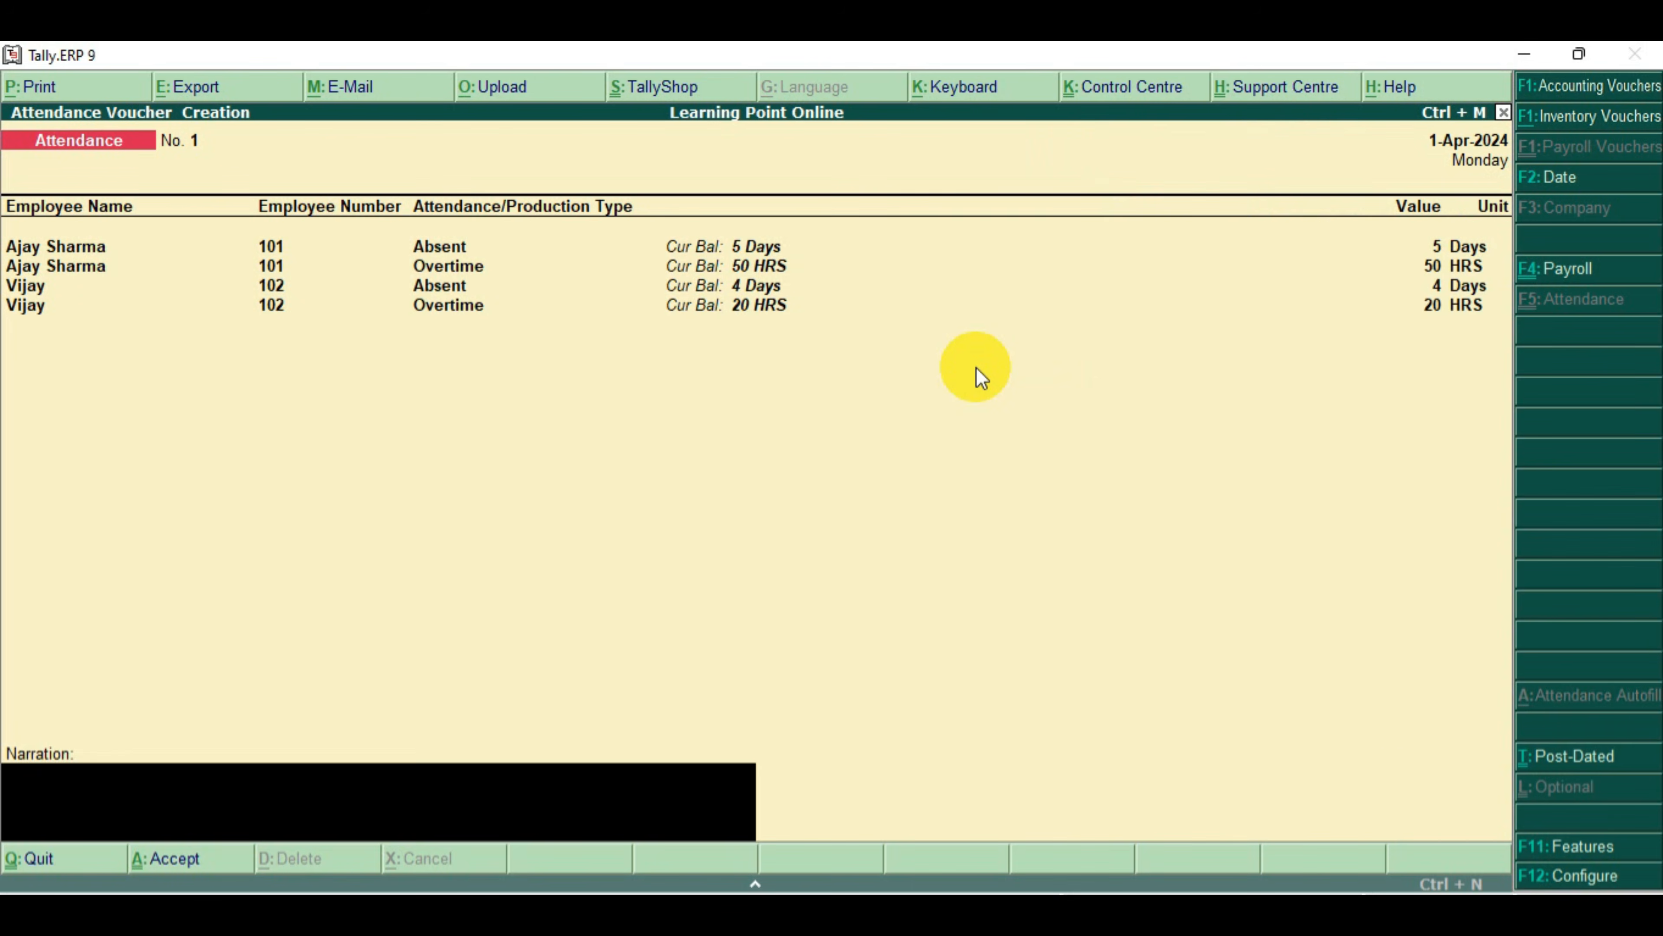
{"action": "key", "text": "Return"}
{"action": "key", "text": "Return"}
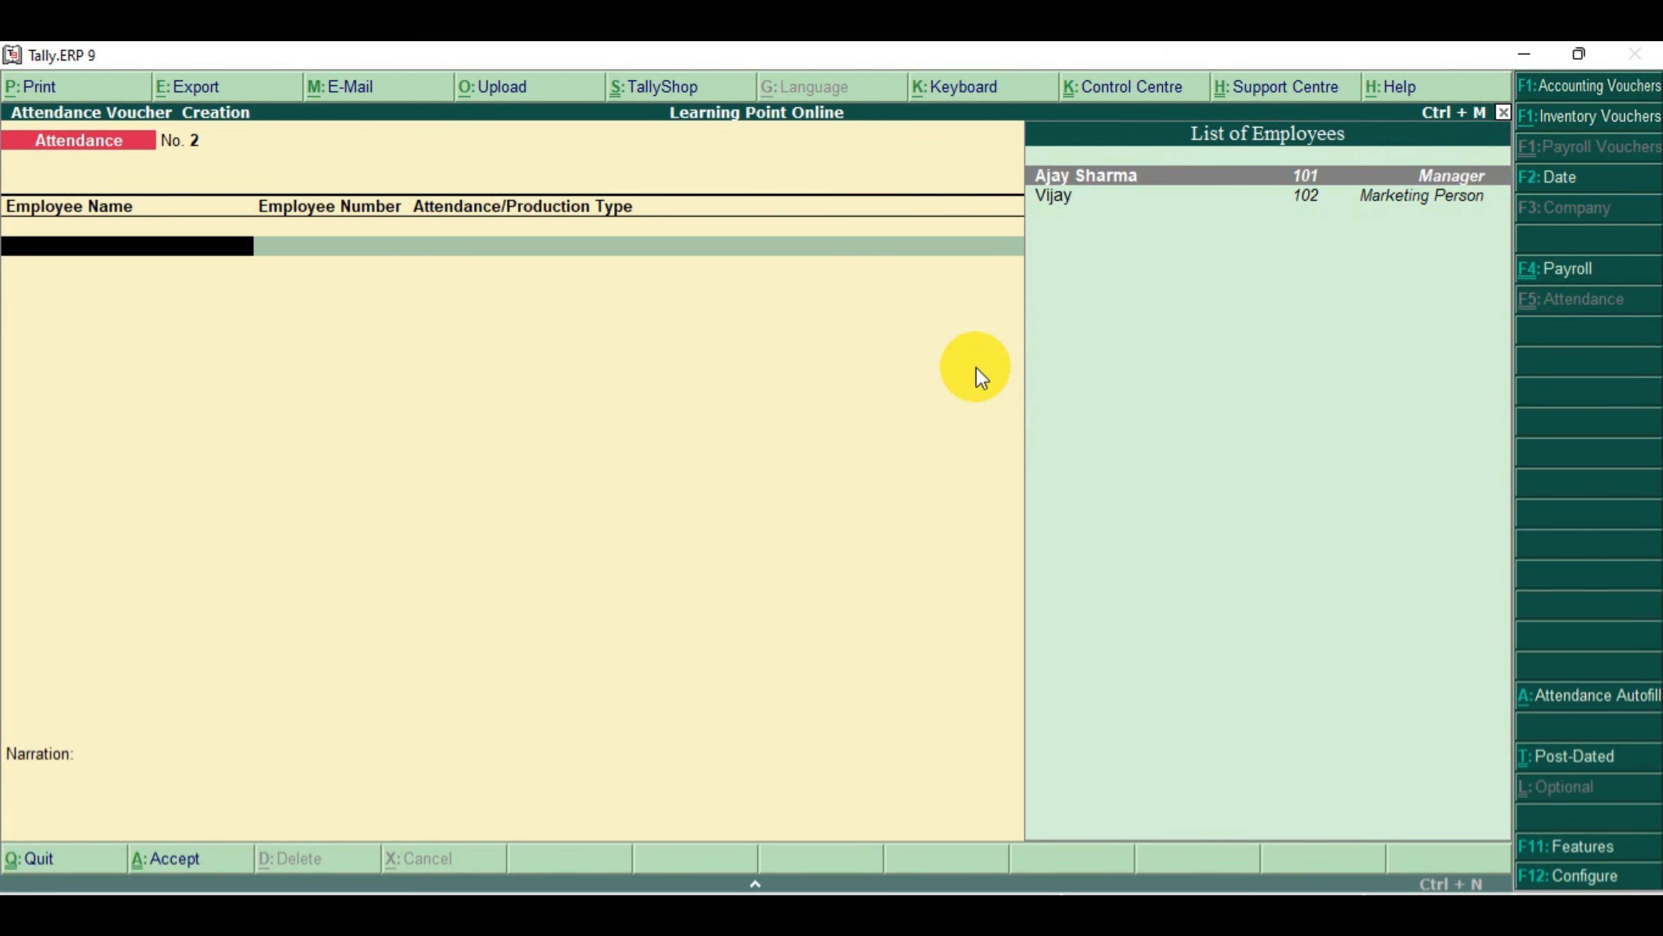
Switch to a Payroll voucher, set its account to Cash and start Payroll Autofill
{"action": "left_click", "coordinate": [1590, 285]}
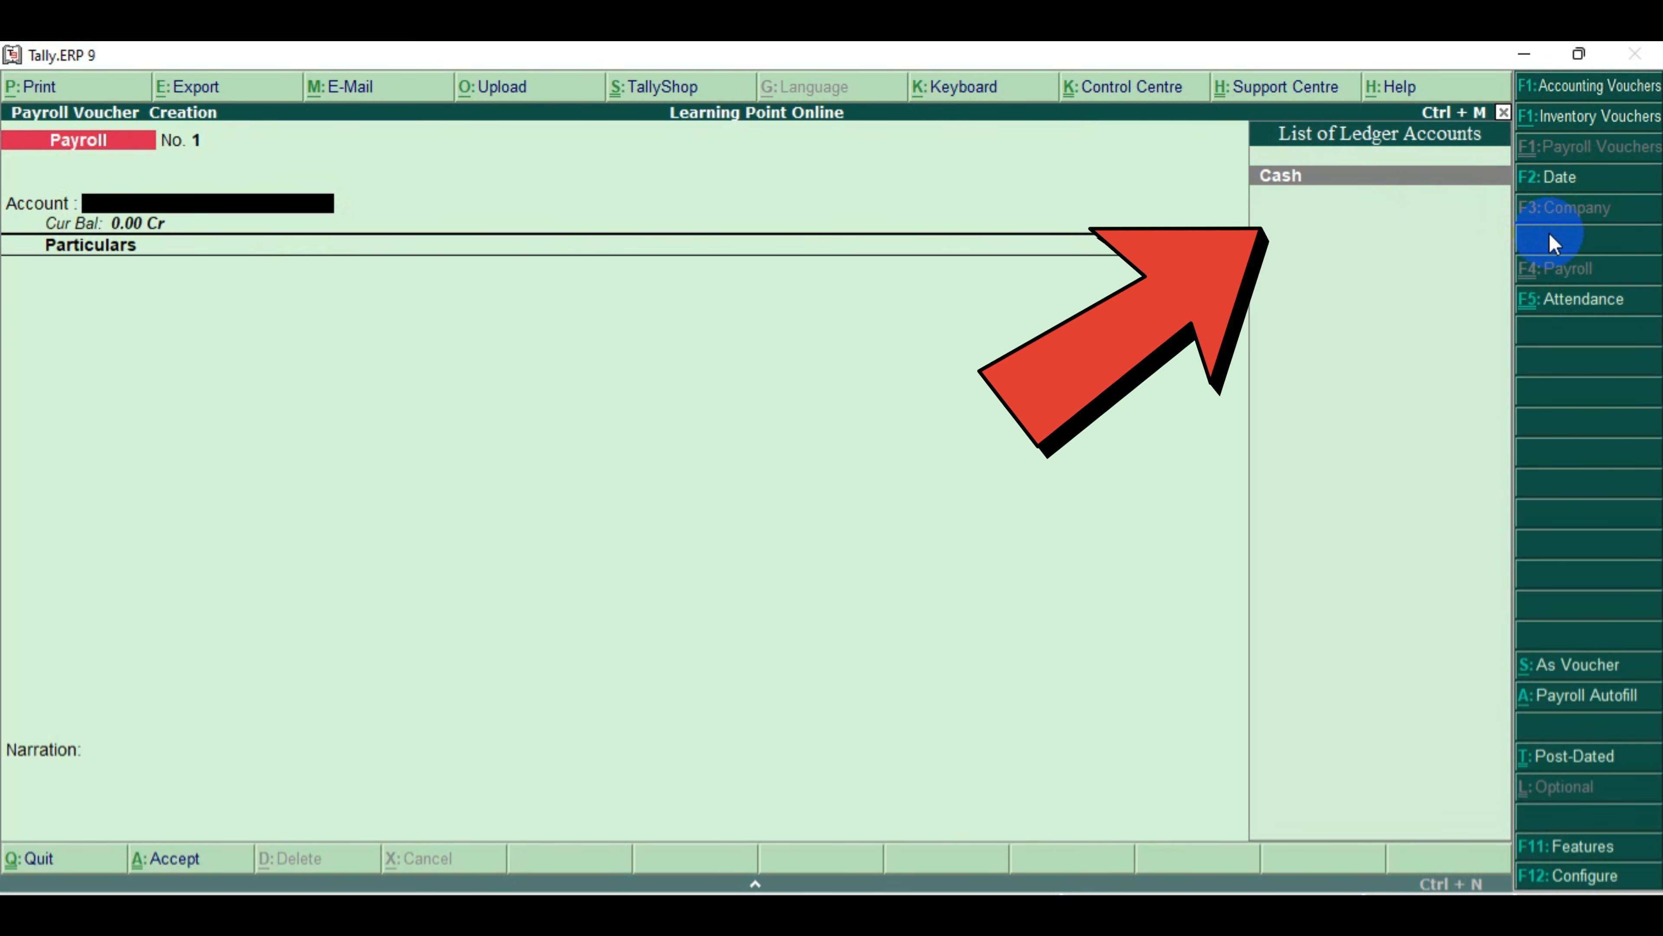
{"action": "key", "text": "Return"}
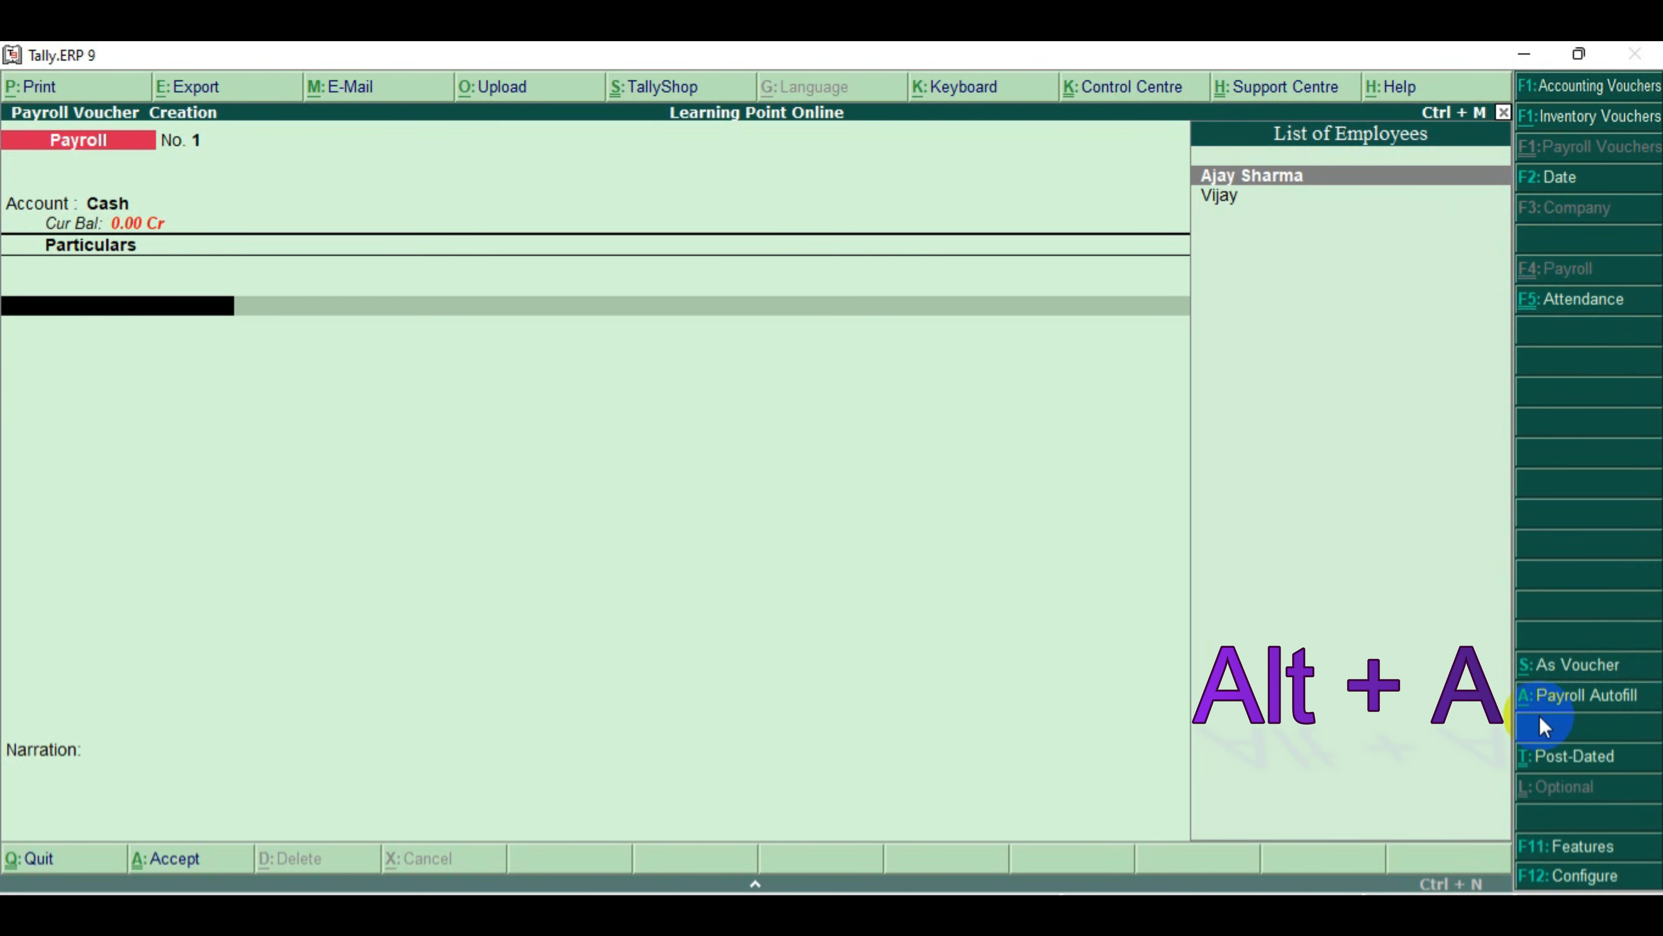
{"action": "key", "text": "alt+a"}
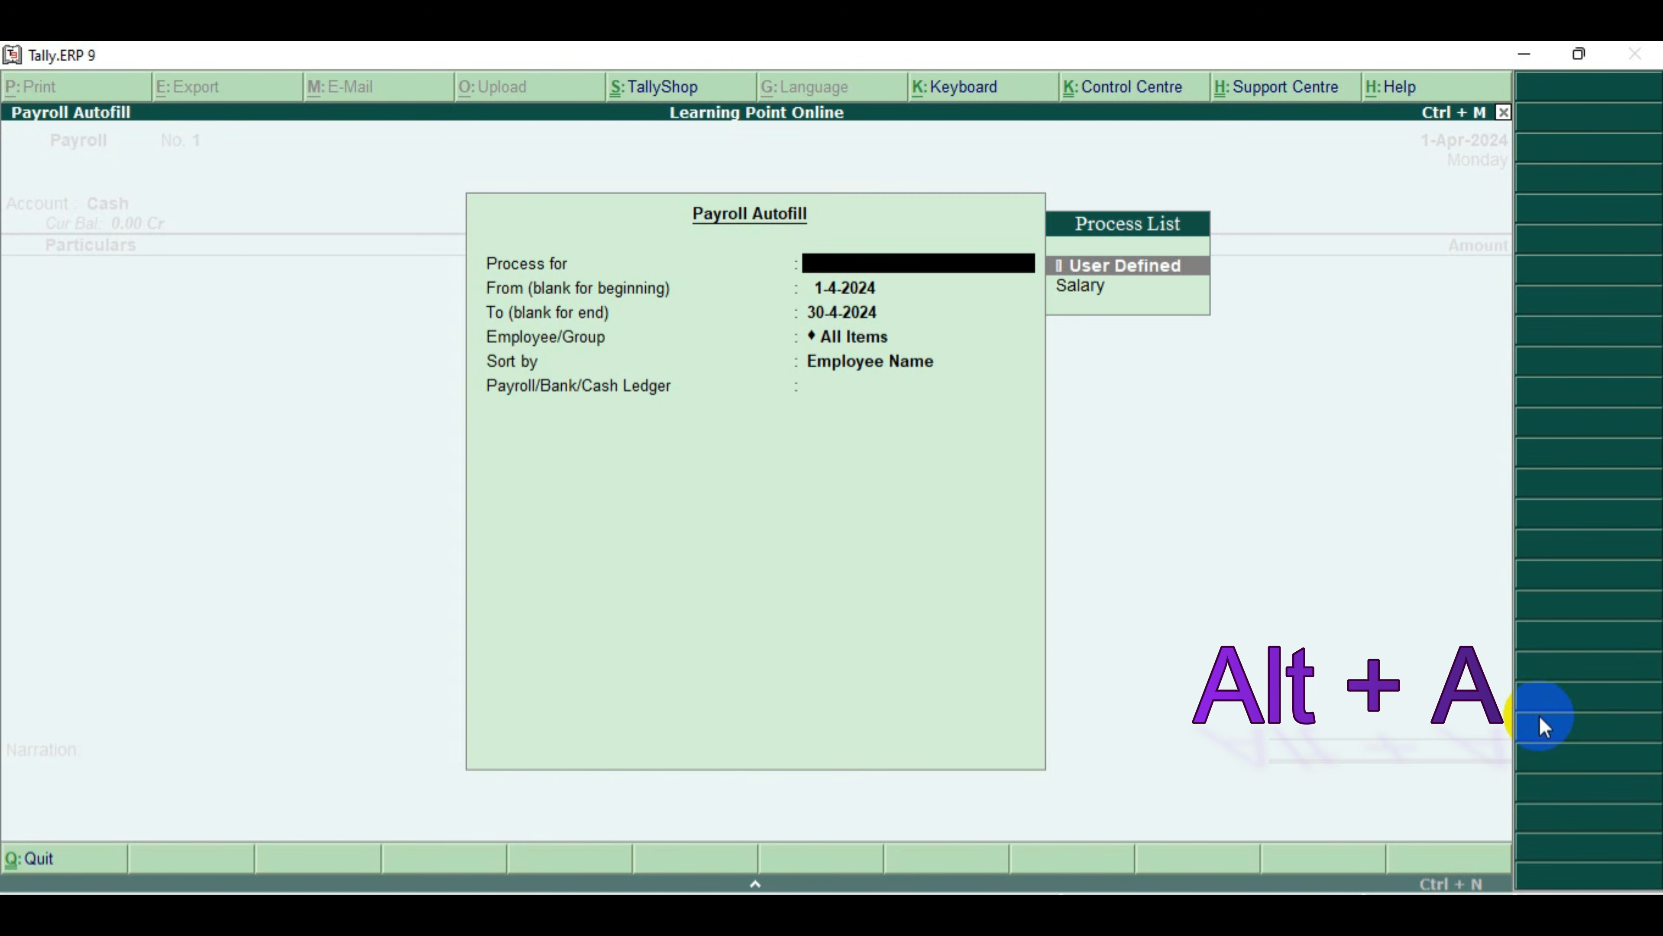
Autofill Salary from 1-4-2024 to 1-5-2024 for All Items, sorted by Employee Name, with the Cash ledger and employees having banking details included
{"action": "key", "text": "Down"}
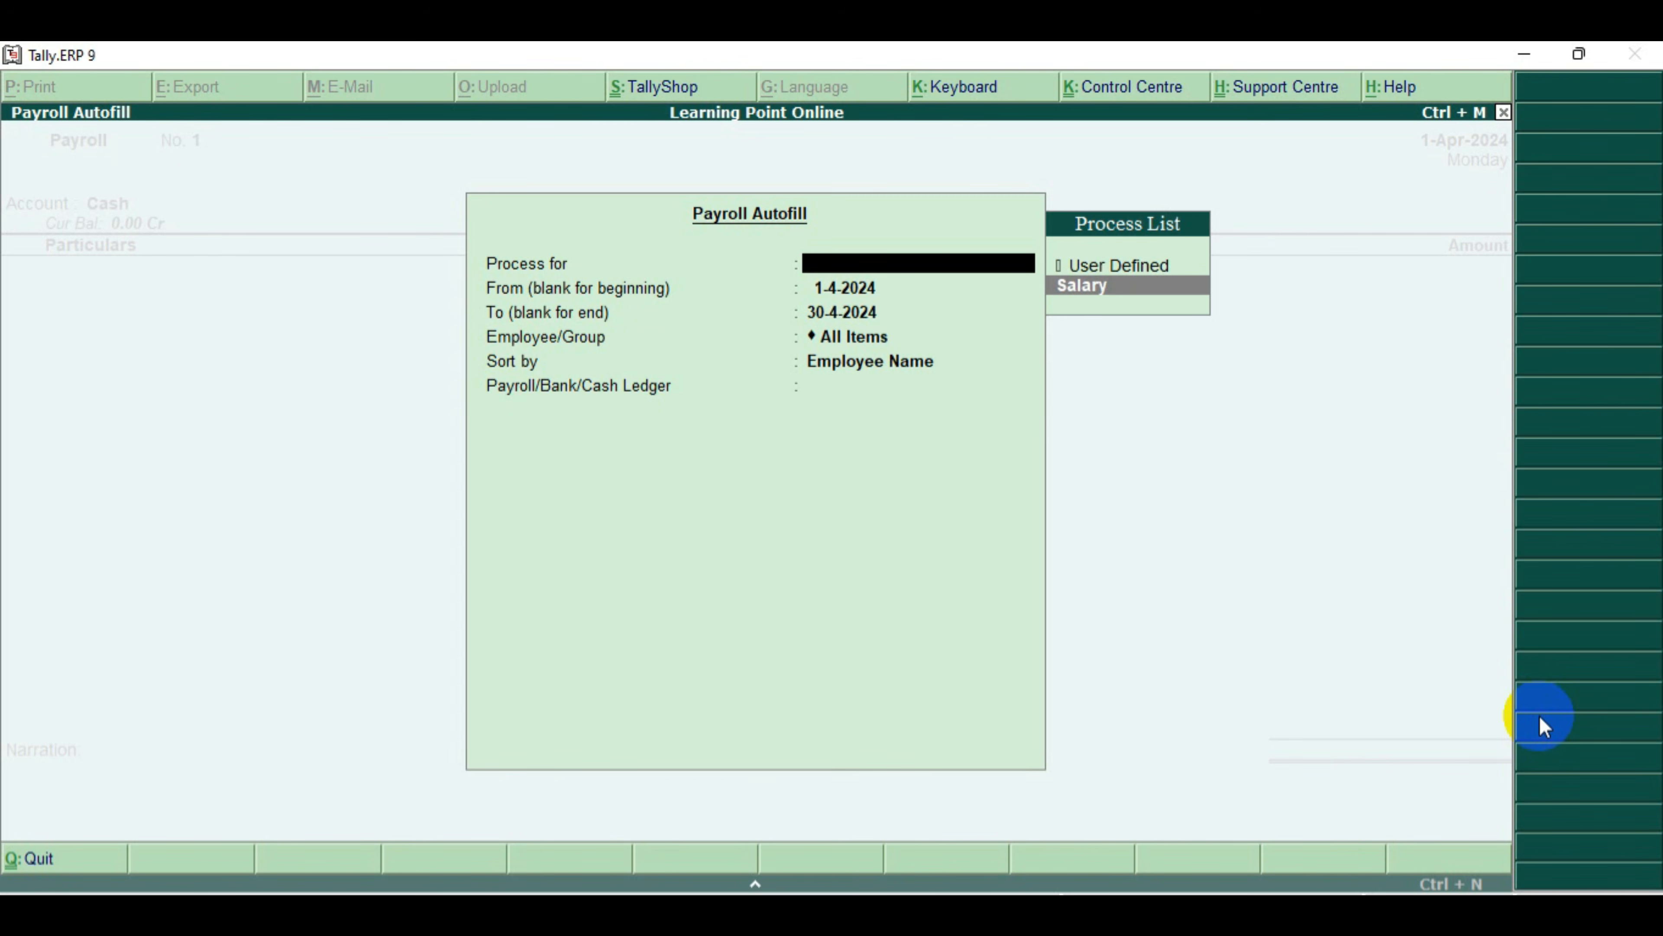
{"action": "key", "text": "Return"}
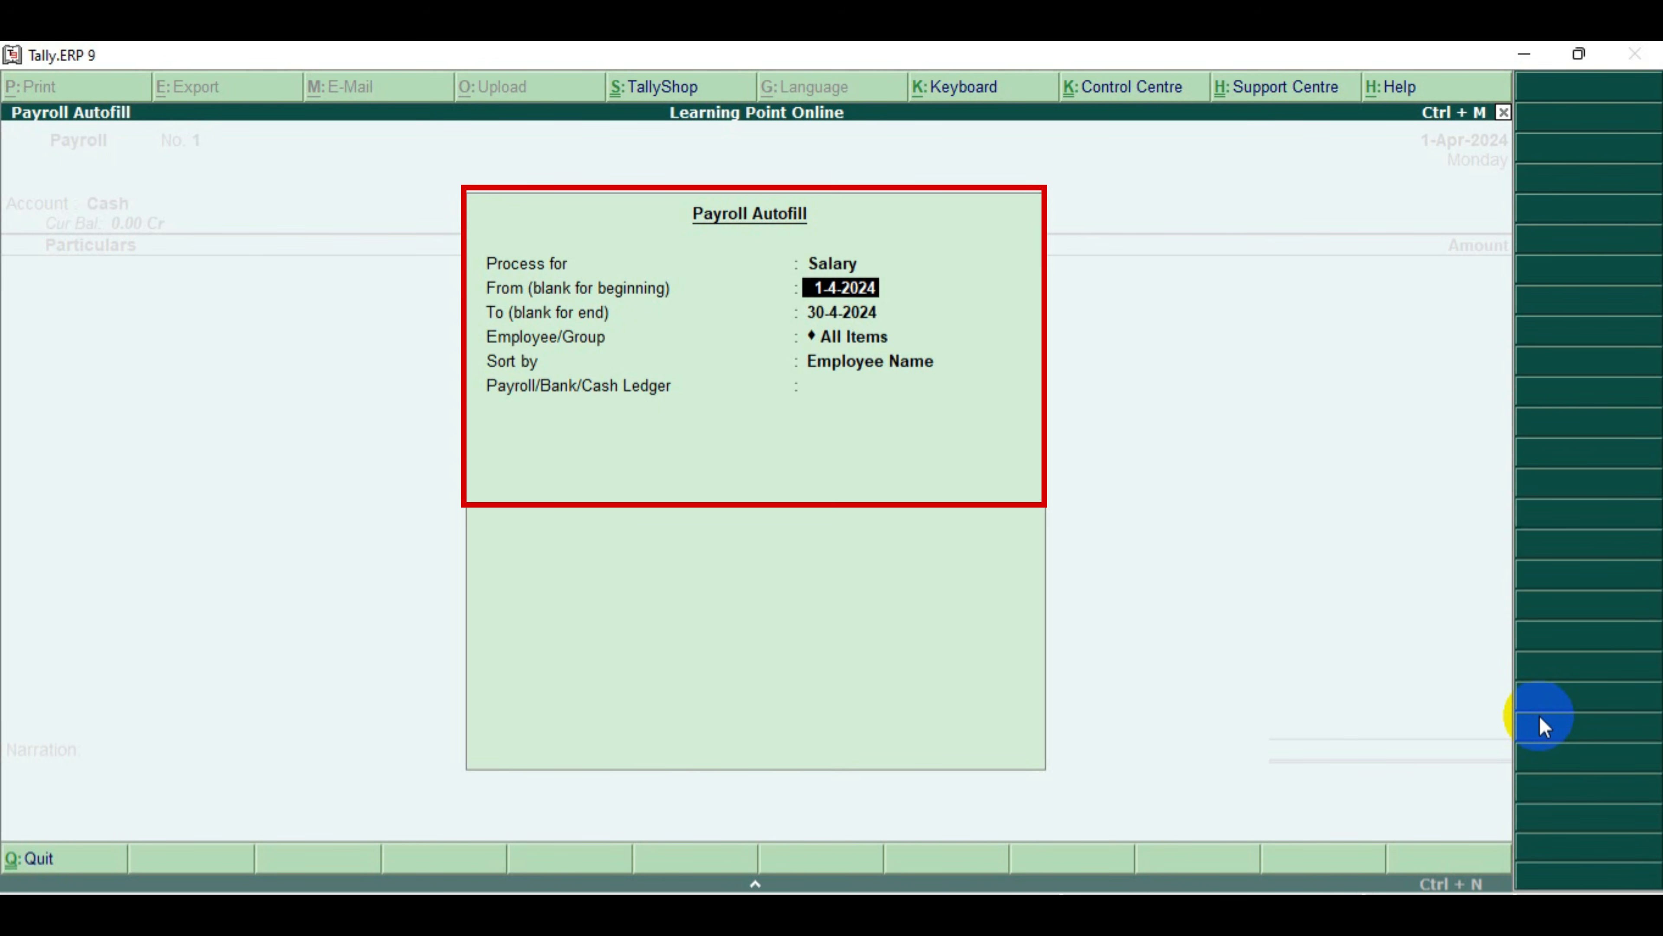
{"action": "key", "text": "Return"}
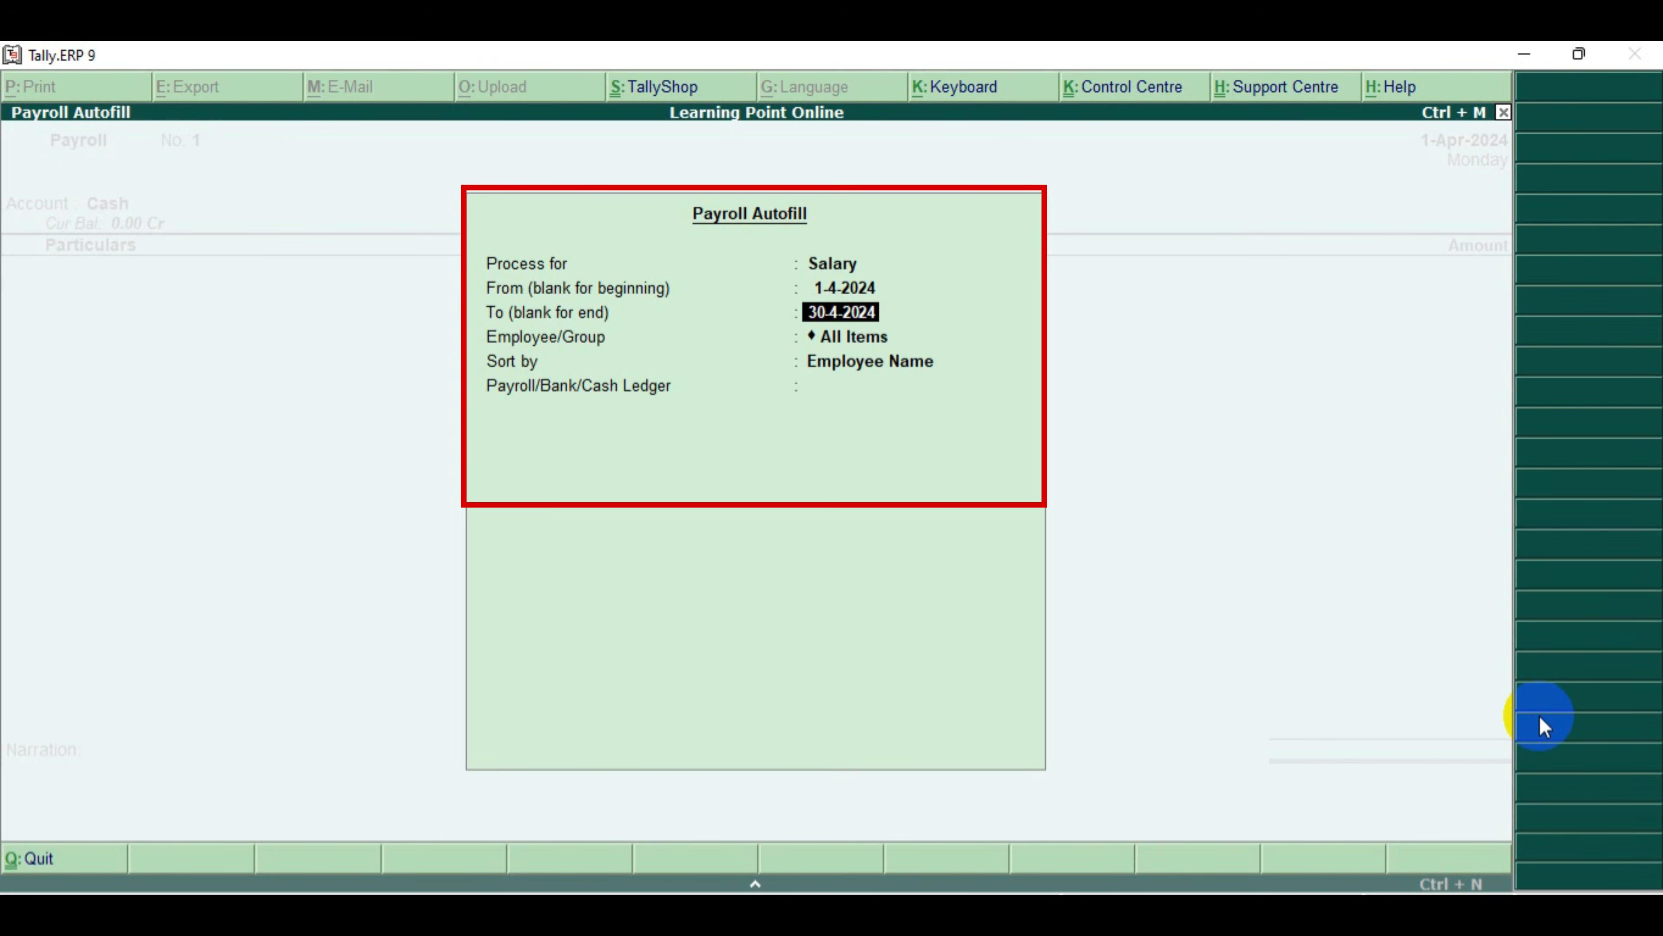
{"action": "type", "text": "1.5.24"}
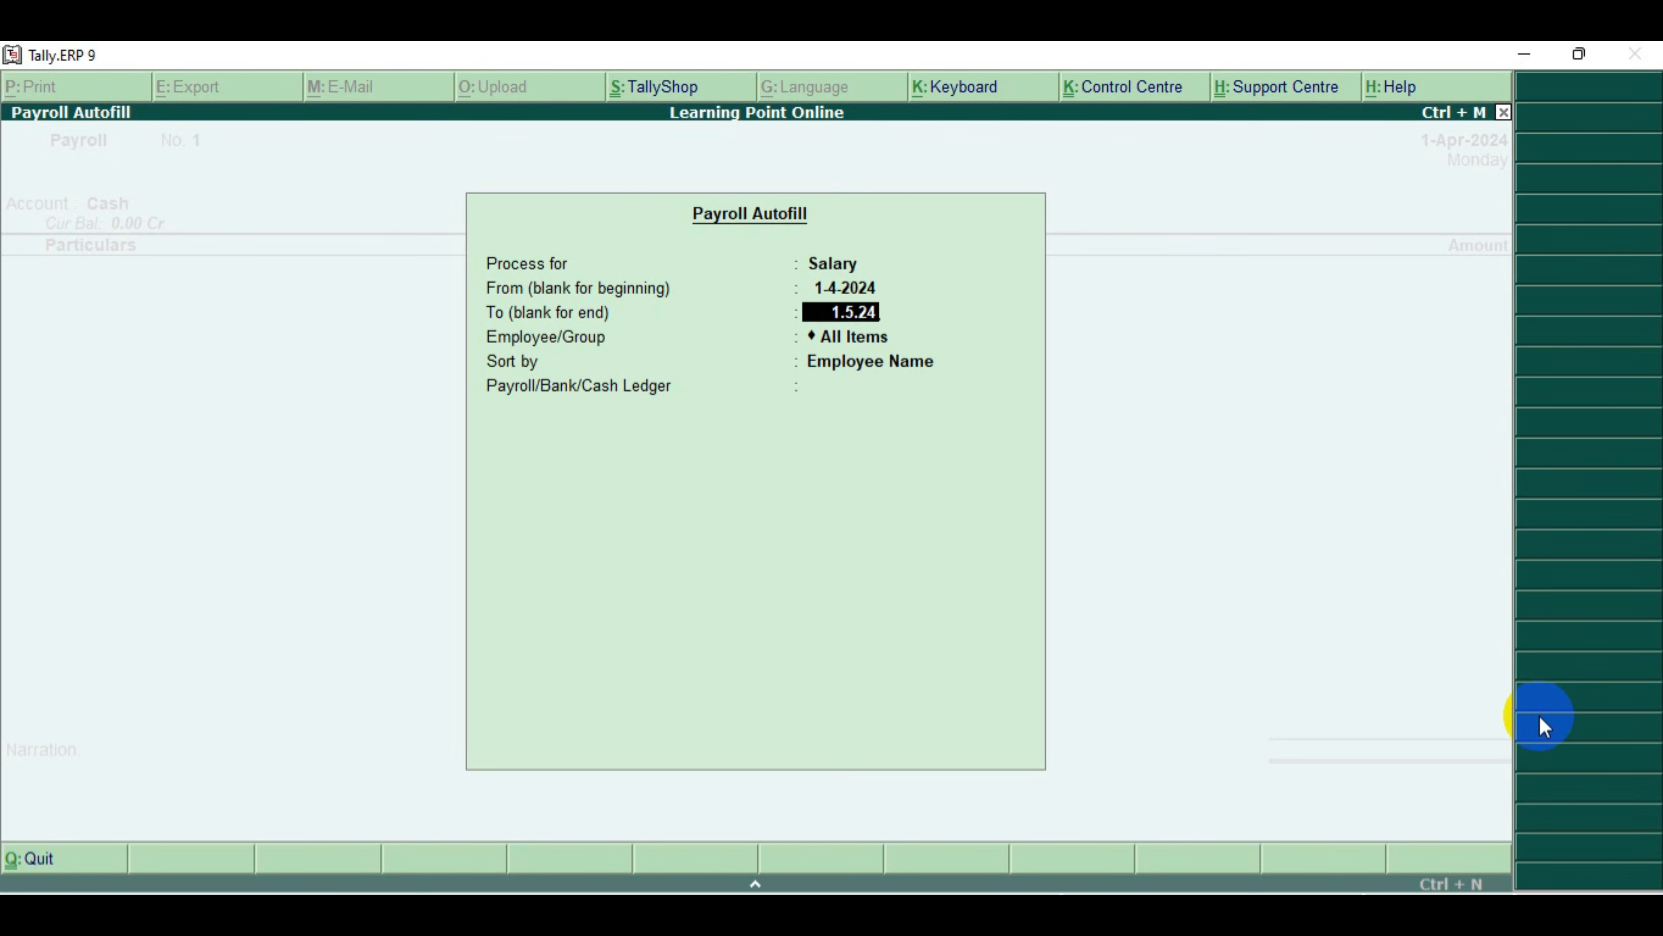
{"action": "key", "text": "Return"}
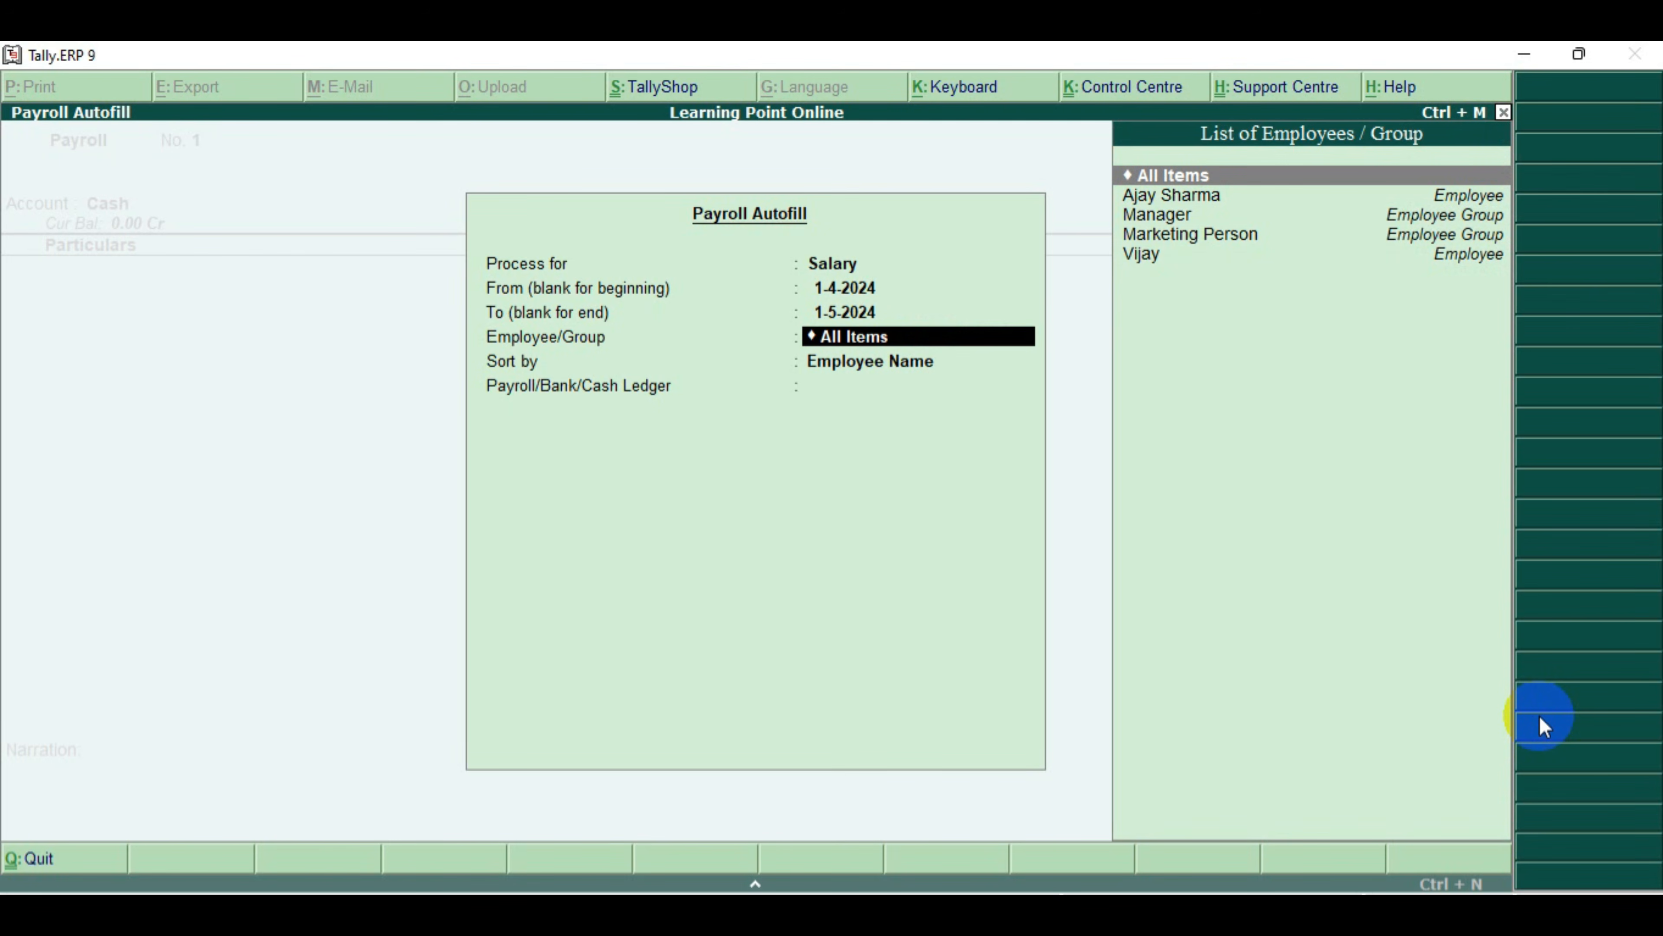
{"action": "key", "text": "Return"}
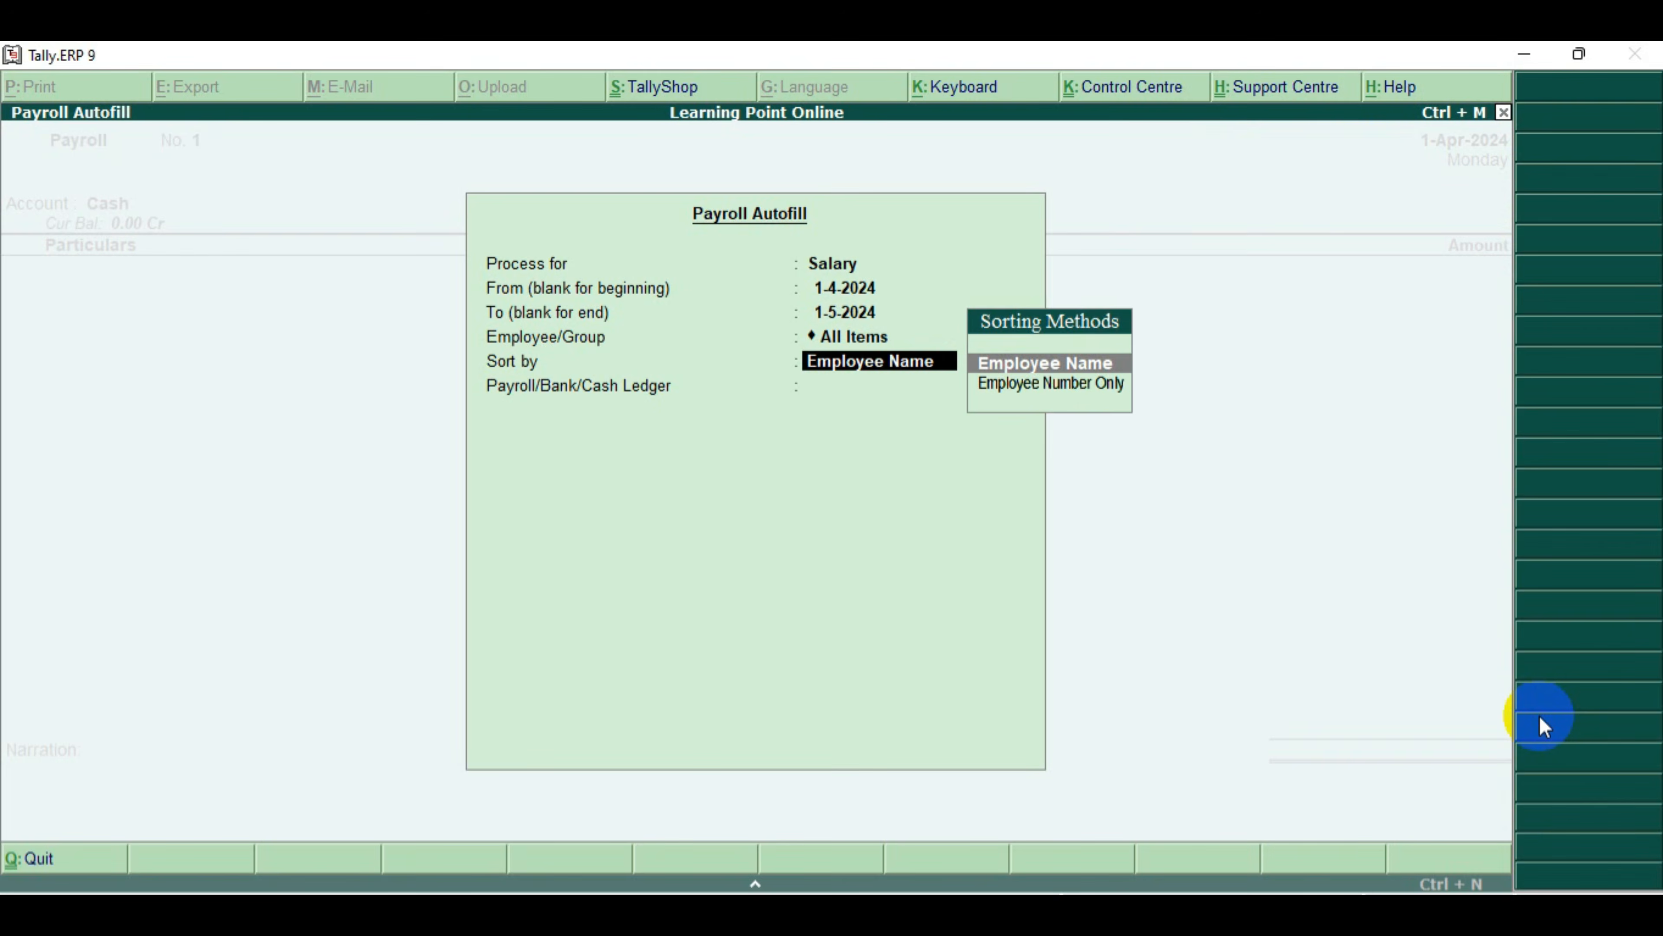
{"action": "key", "text": "Return"}
{"action": "key", "text": "Return"}
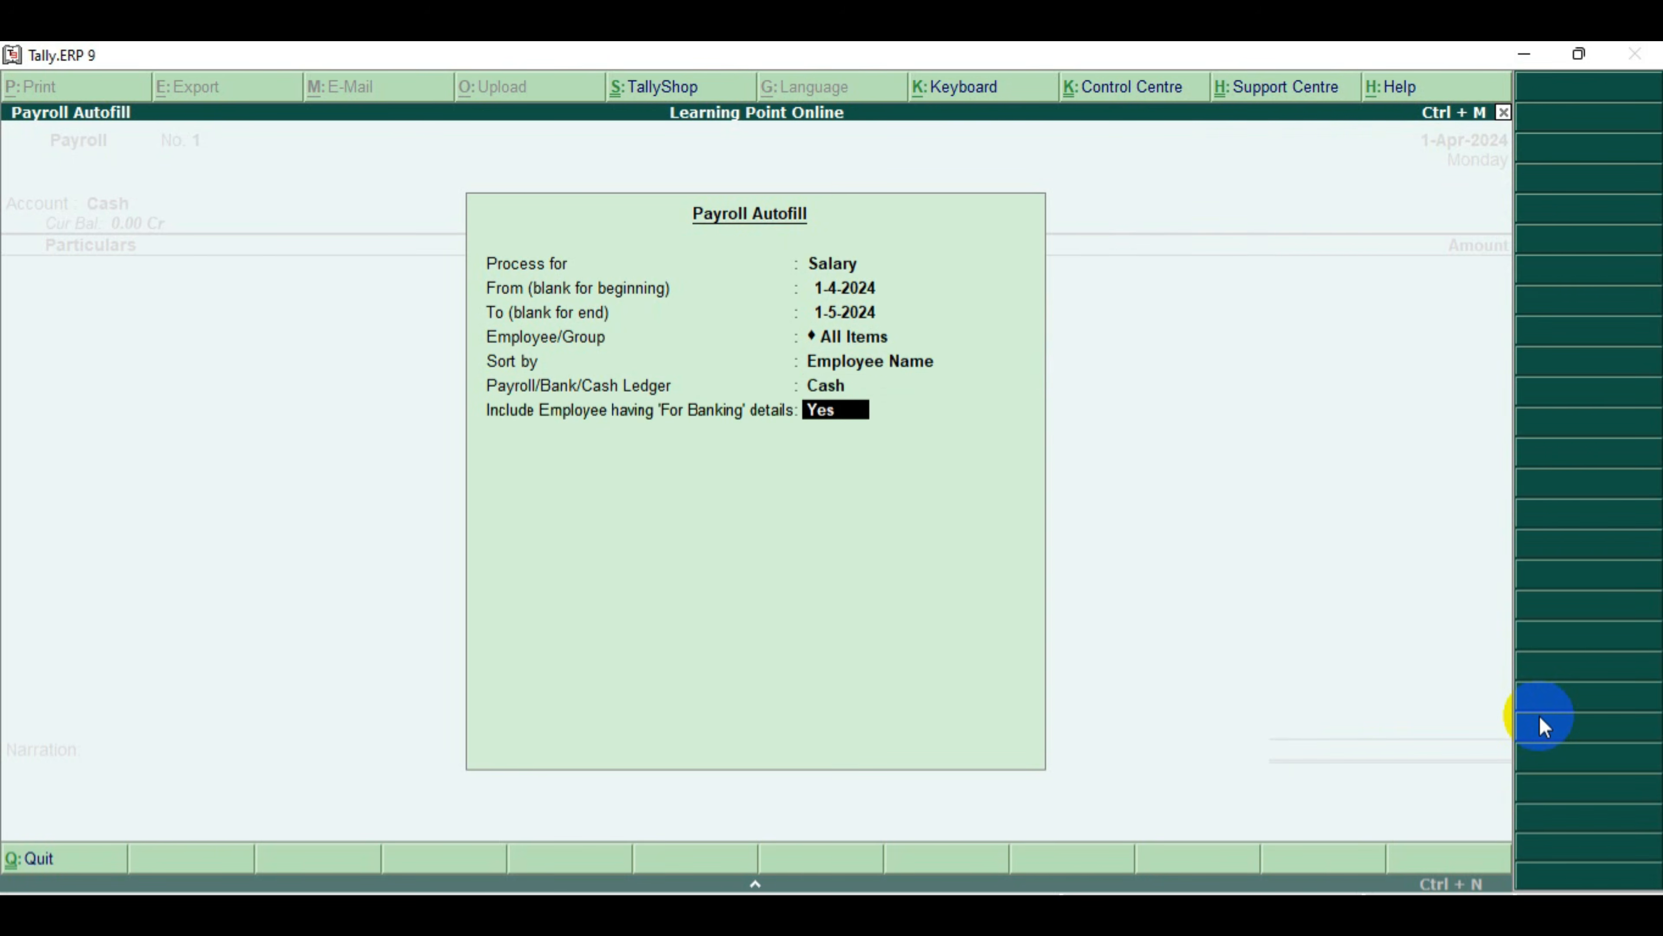
{"action": "key", "text": "Return"}
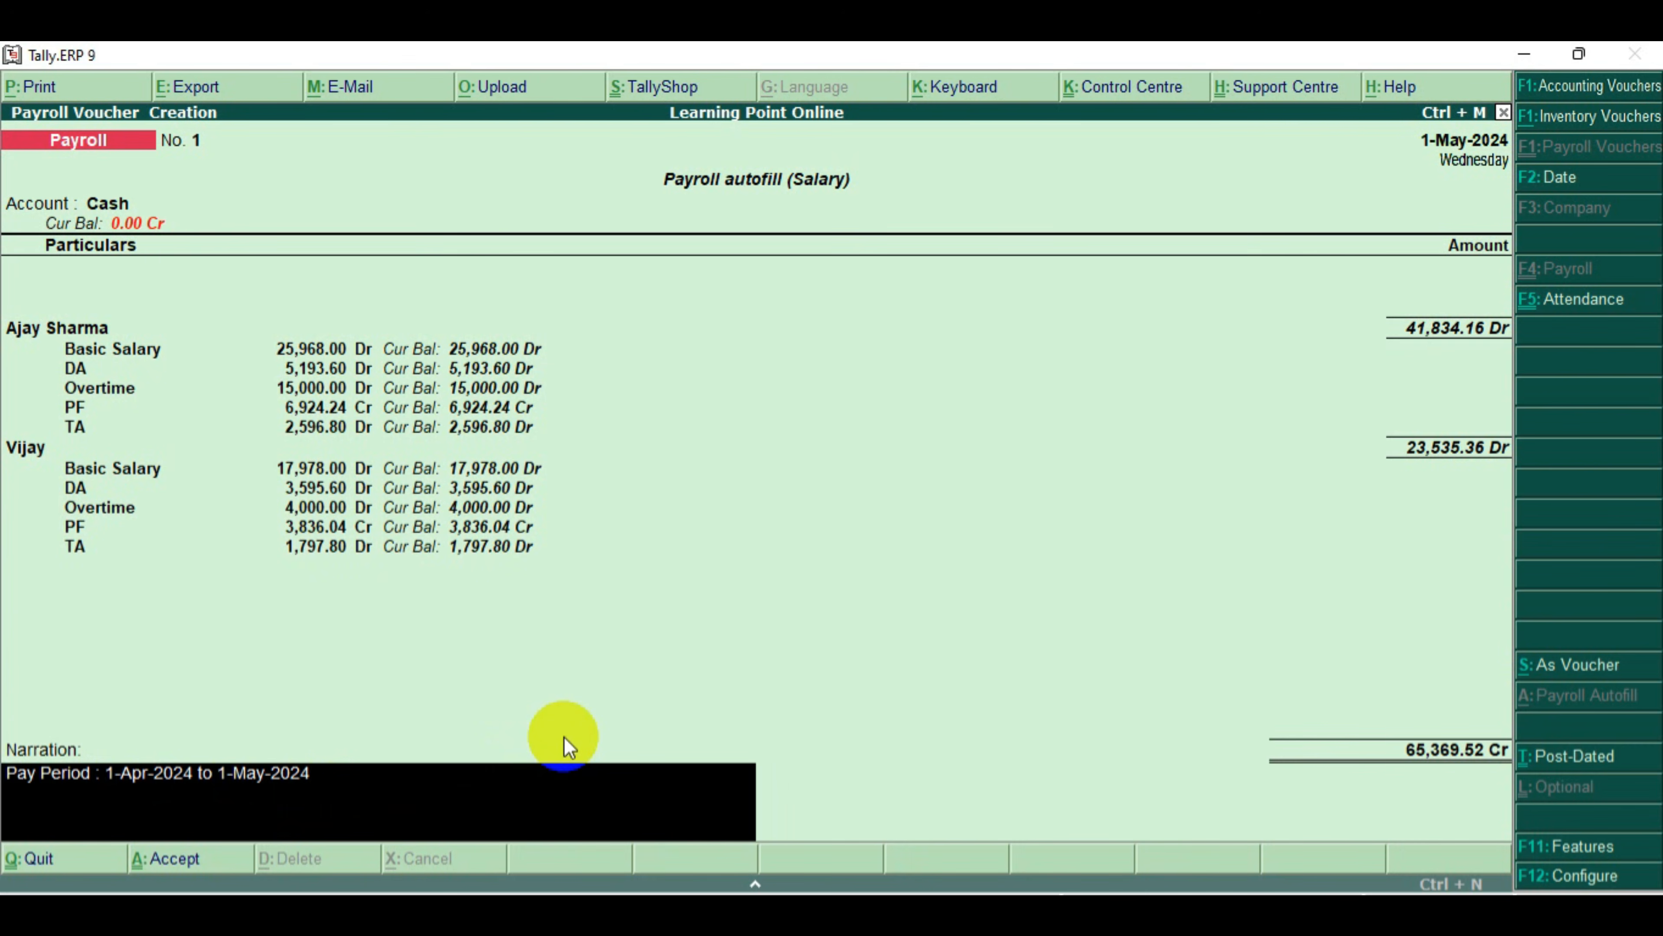
Accept the autofilled salary payroll voucher with its pay period narration and return to the Gateway of Tally
{"action": "key", "text": "Return"}
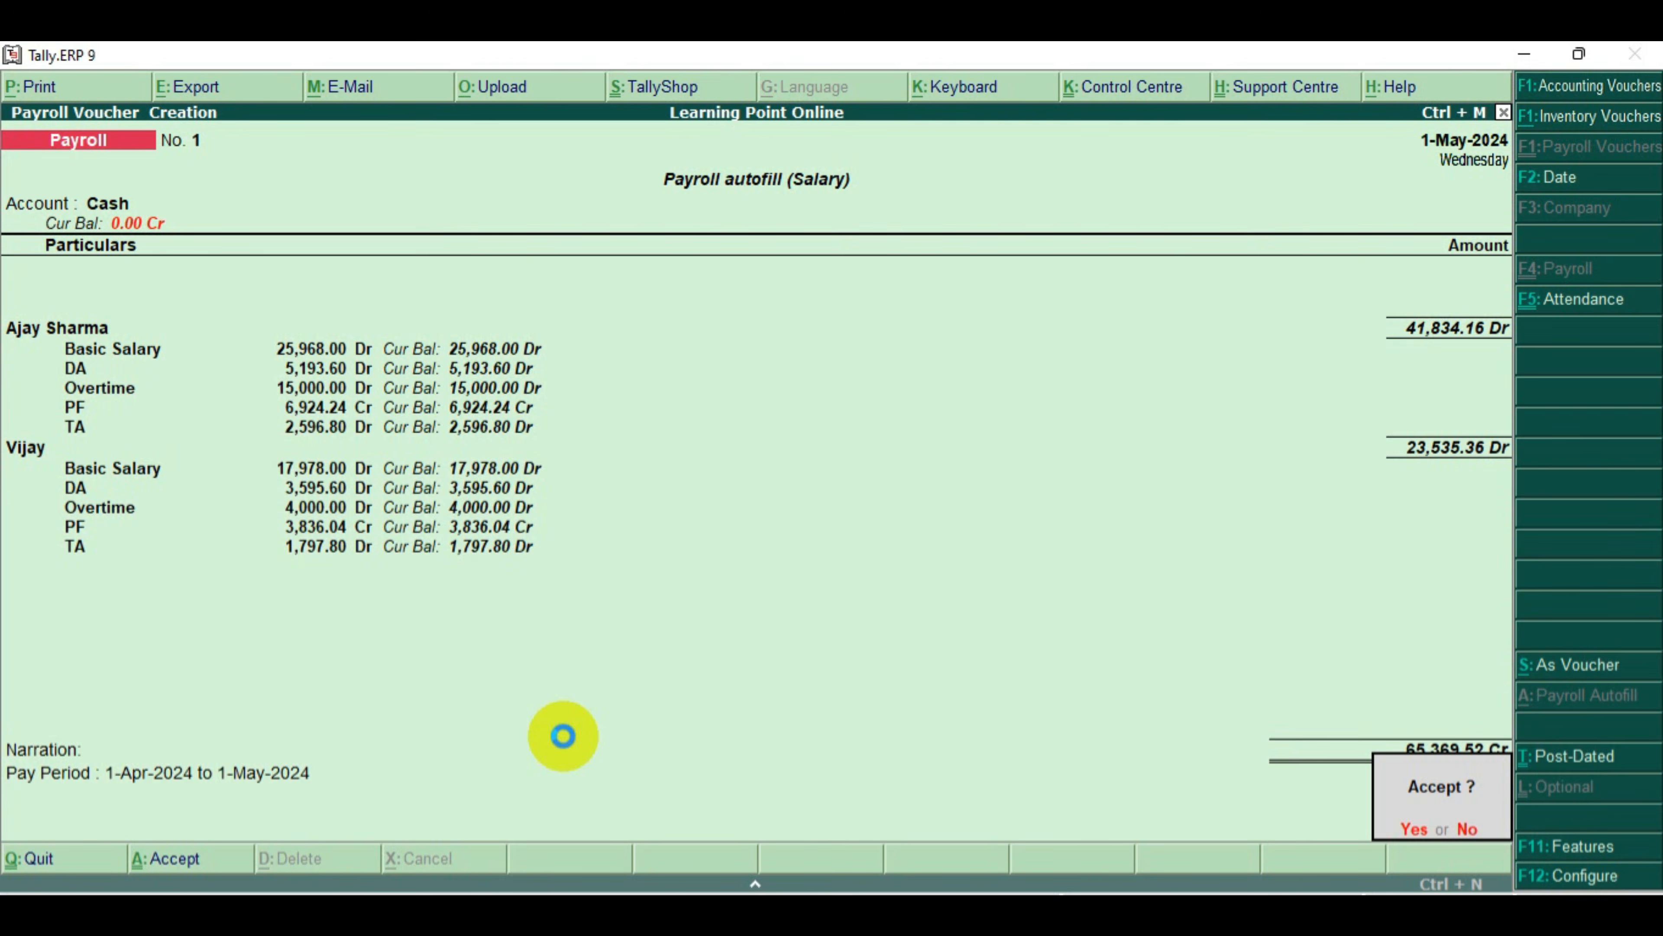
{"action": "key", "text": "Return"}
{"action": "key", "text": "Escape"}
{"action": "key", "text": "Return"}
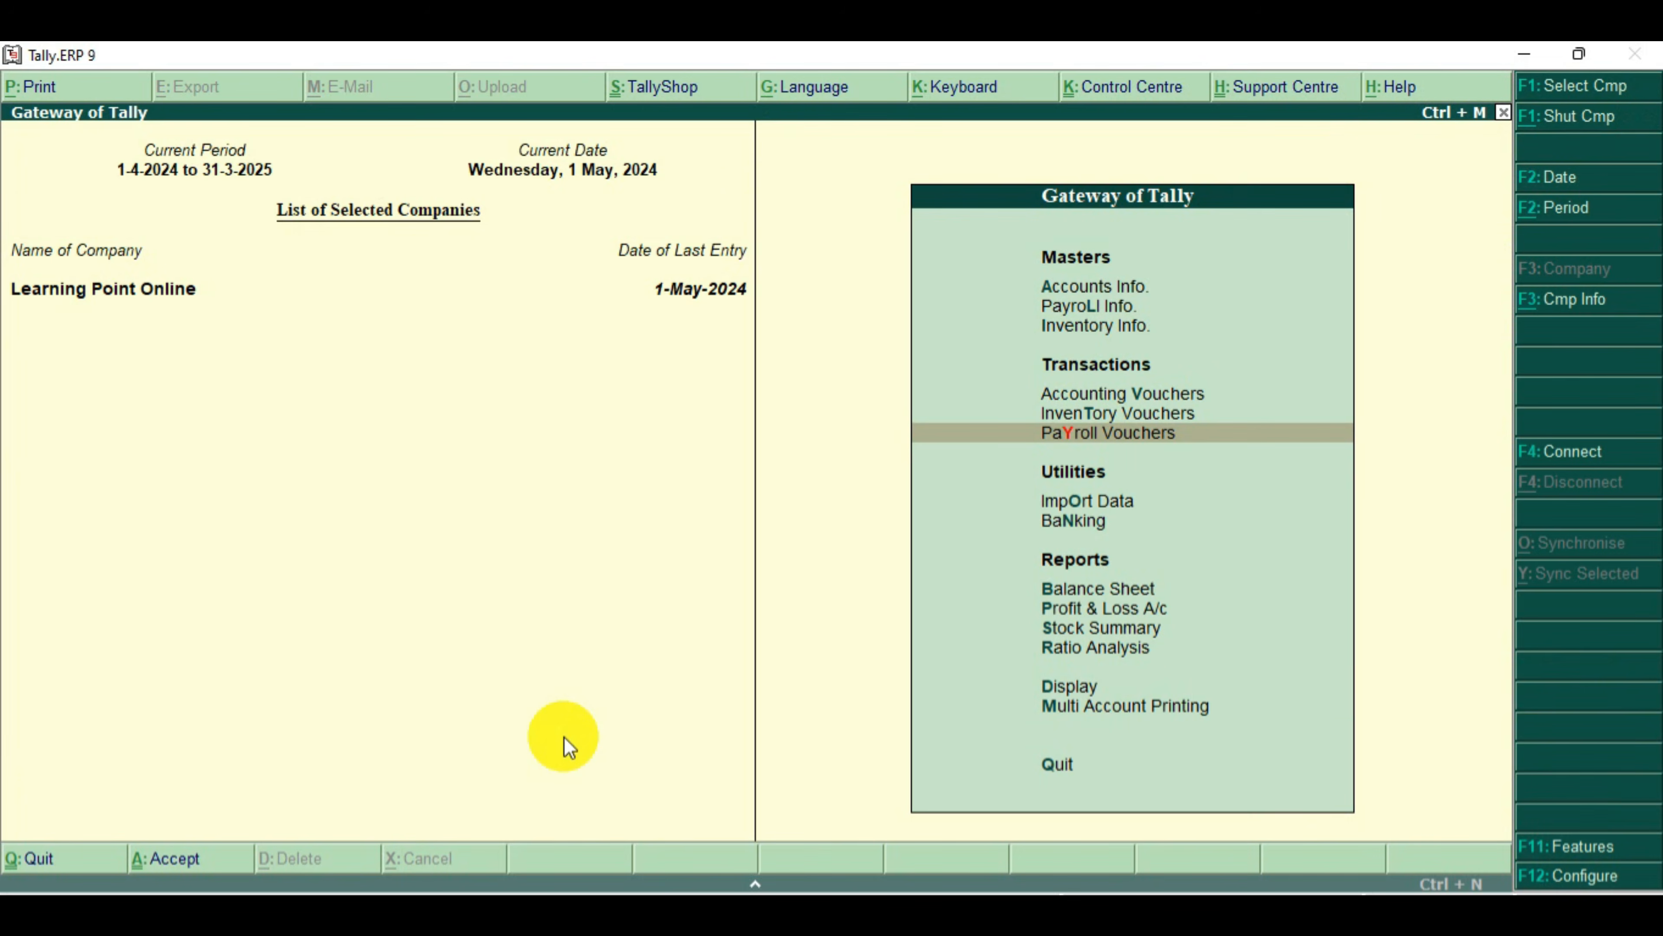
Open the Payroll Reports among the display reports
{"action": "key", "text": "Down"}
{"action": "key", "text": "Down"}
{"action": "key", "text": "Down"}
{"action": "key", "text": "Down"}
{"action": "key", "text": "Down"}
{"action": "key", "text": "Down"}
{"action": "key", "text": "Down"}
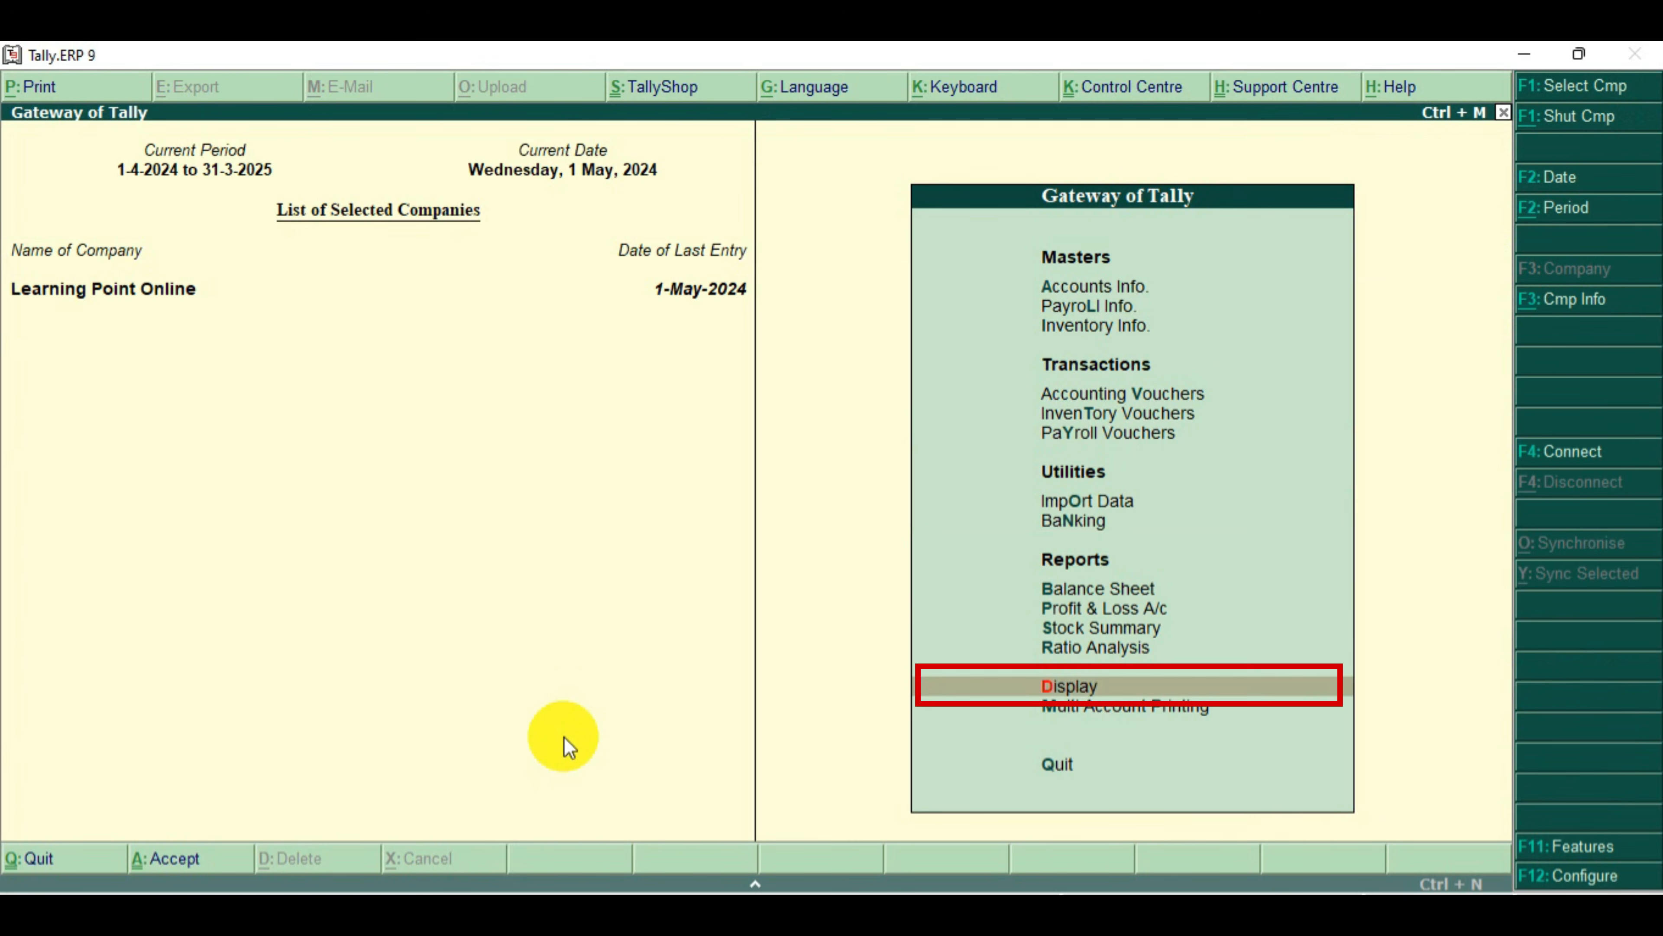
{"action": "key", "text": "Return"}
{"action": "key", "text": "Down"}
{"action": "key", "text": "Down"}
{"action": "key", "text": "Down"}
{"action": "key", "text": "Down"}
{"action": "key", "text": "Down"}
{"action": "key", "text": "Down"}
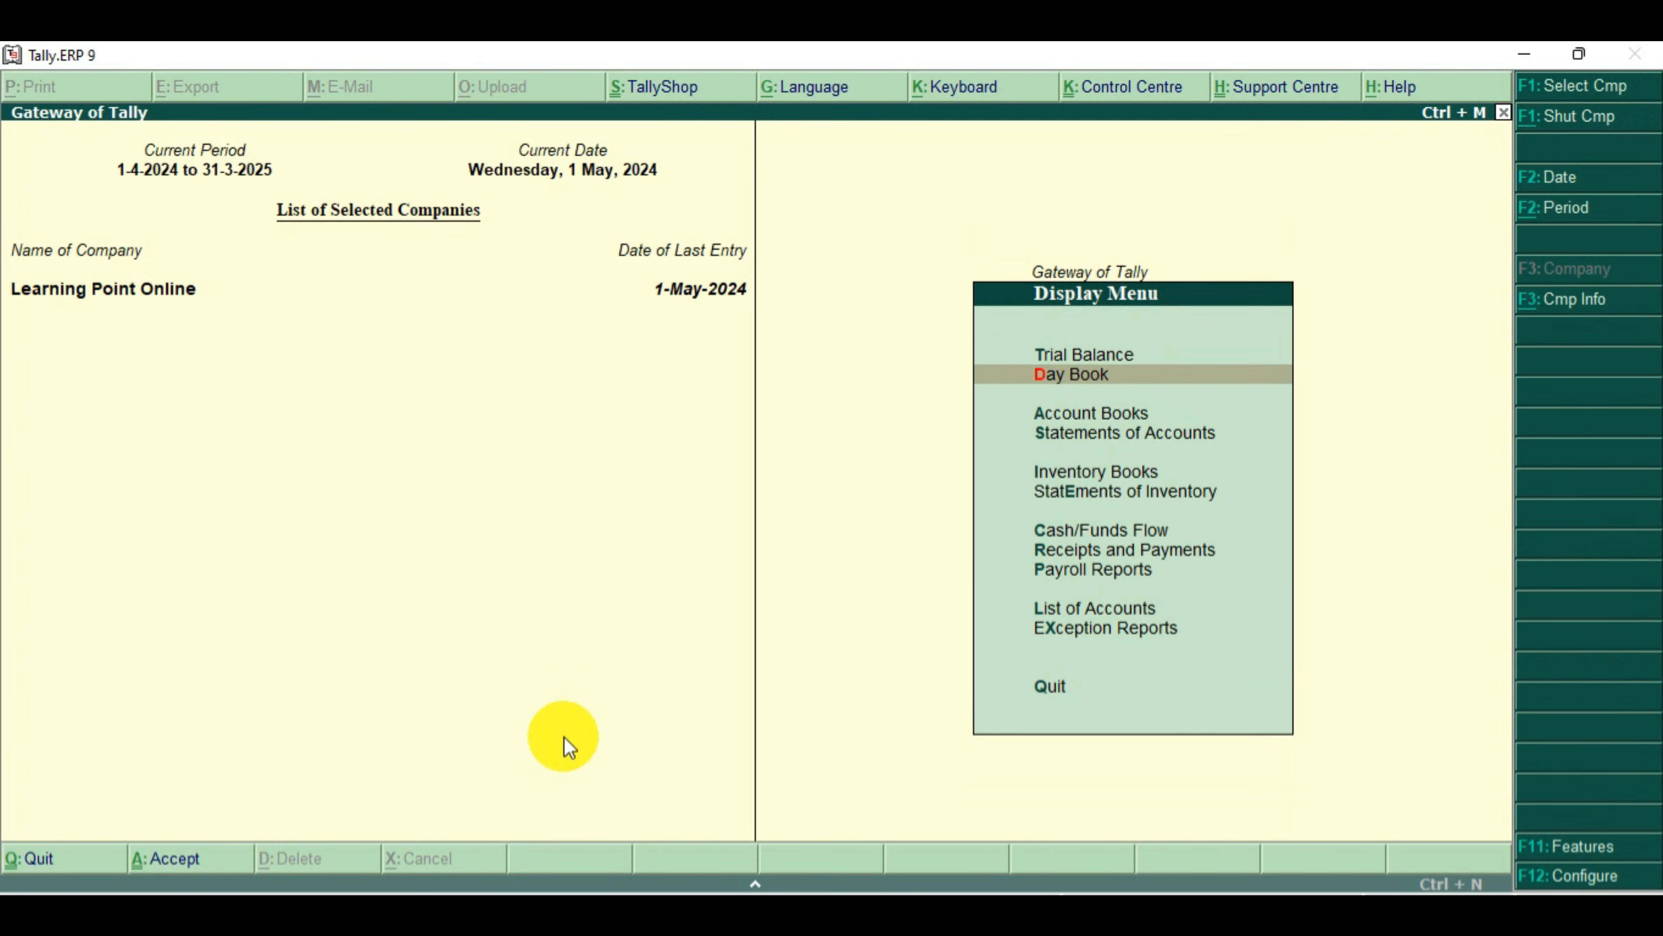
{"action": "key", "text": "Down"}
{"action": "key", "text": "Down"}
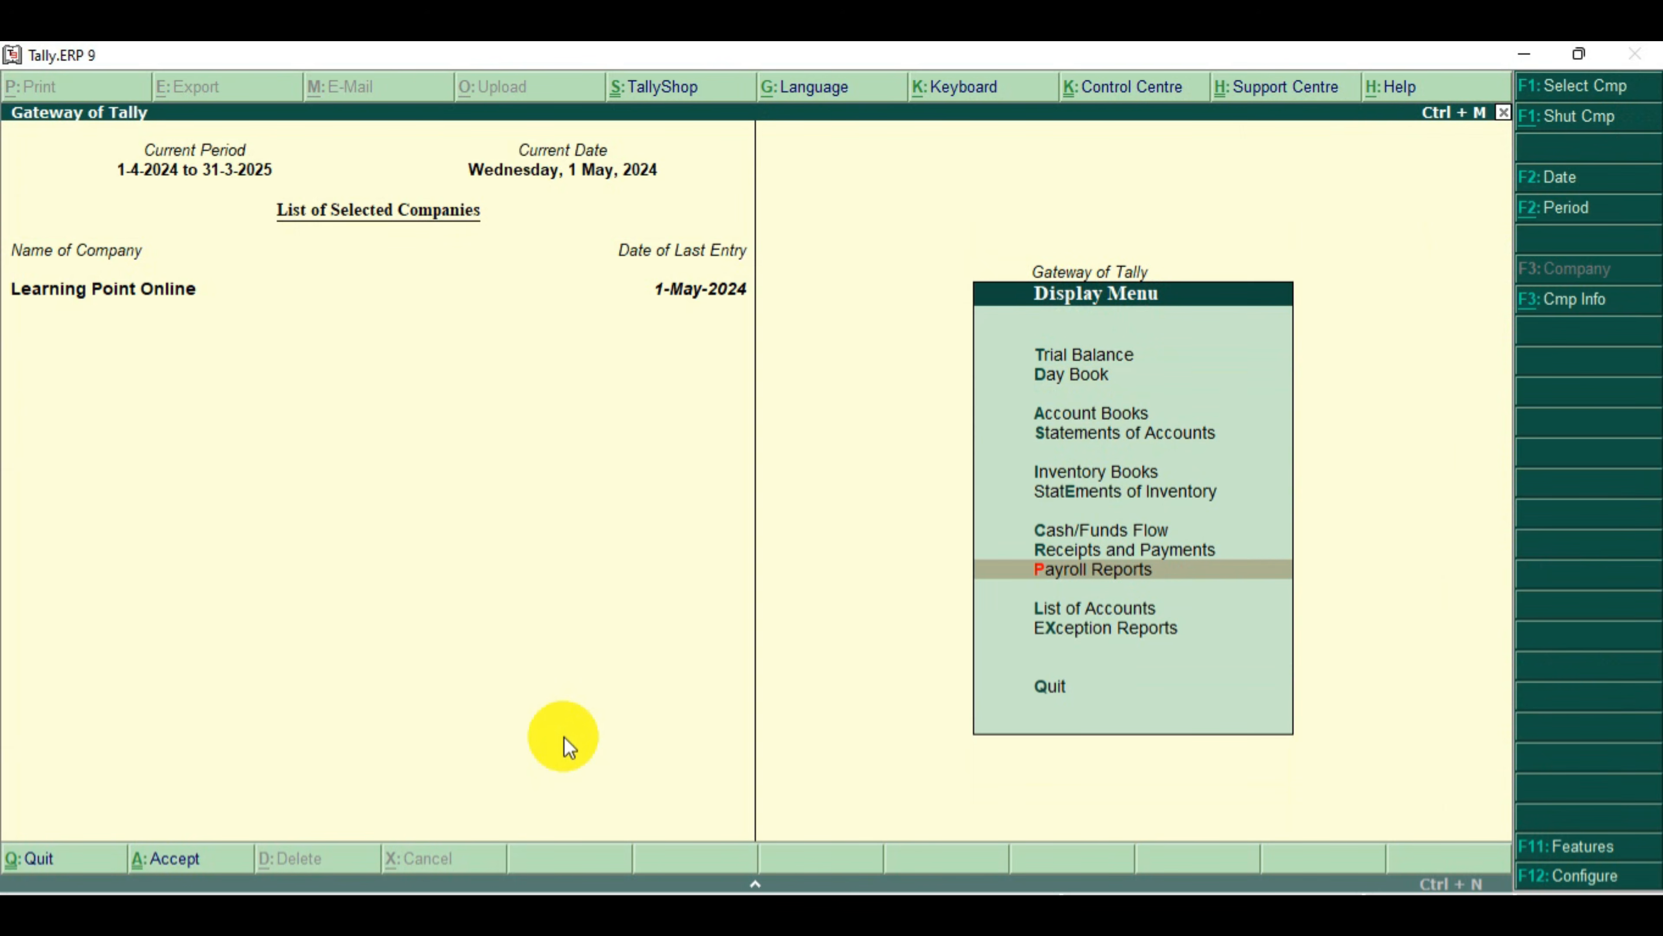
{"action": "key", "text": "Return"}
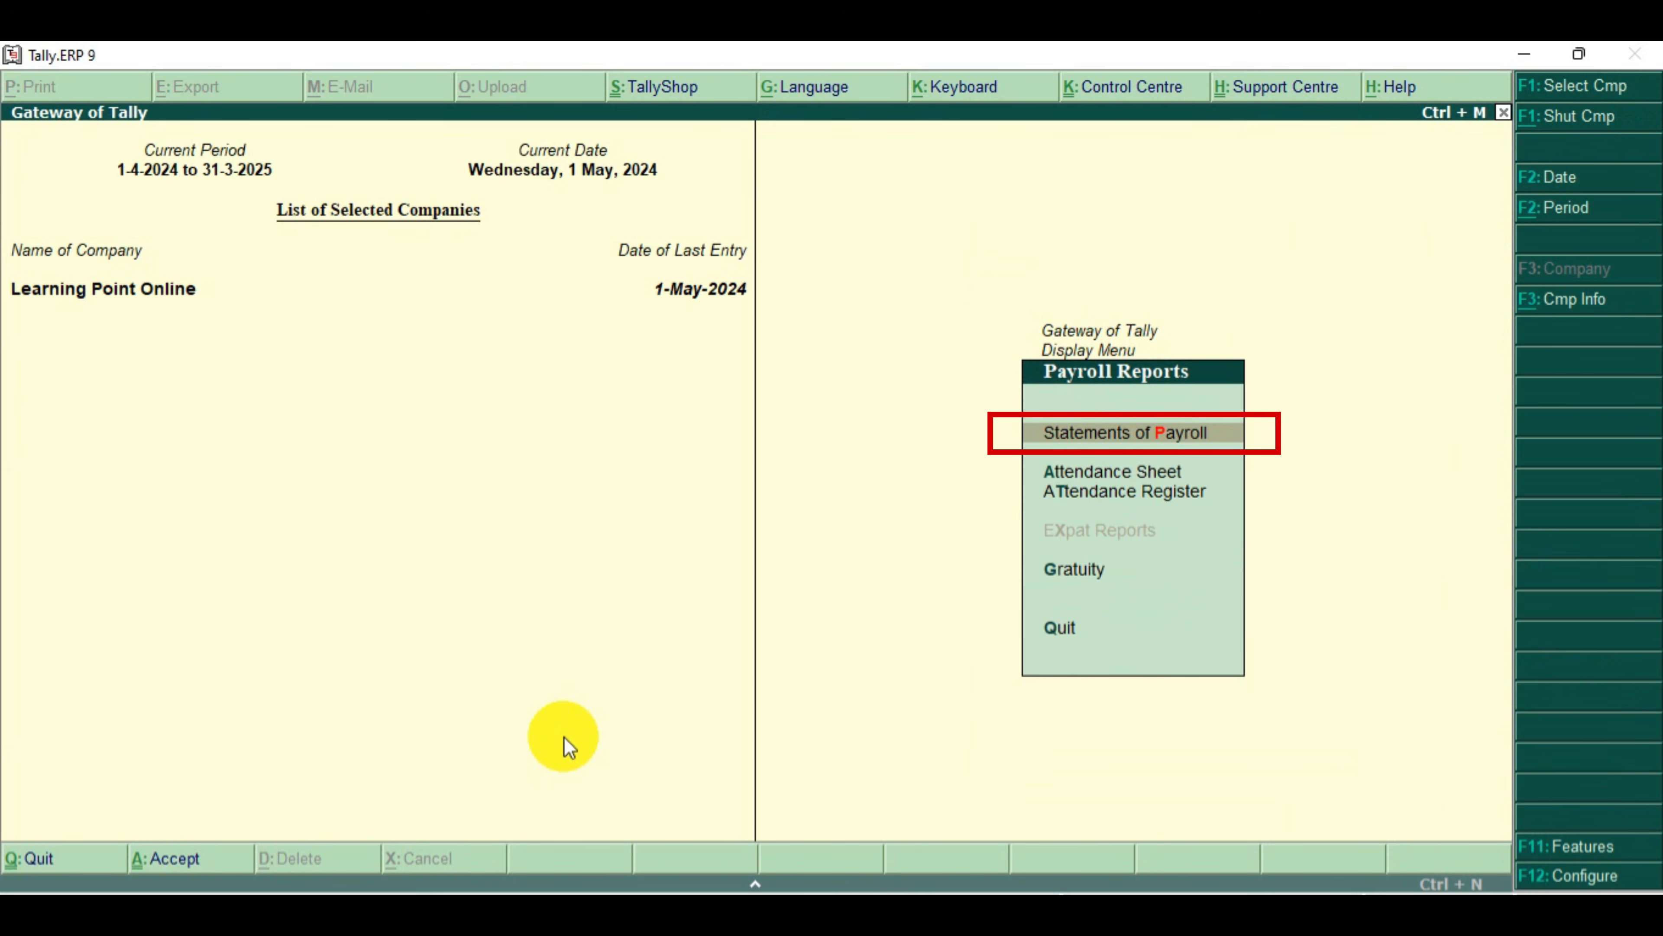
Open the Single Pay Slip of the Marketing Person employee from the Statements of Payroll
{"action": "key", "text": "Return"}
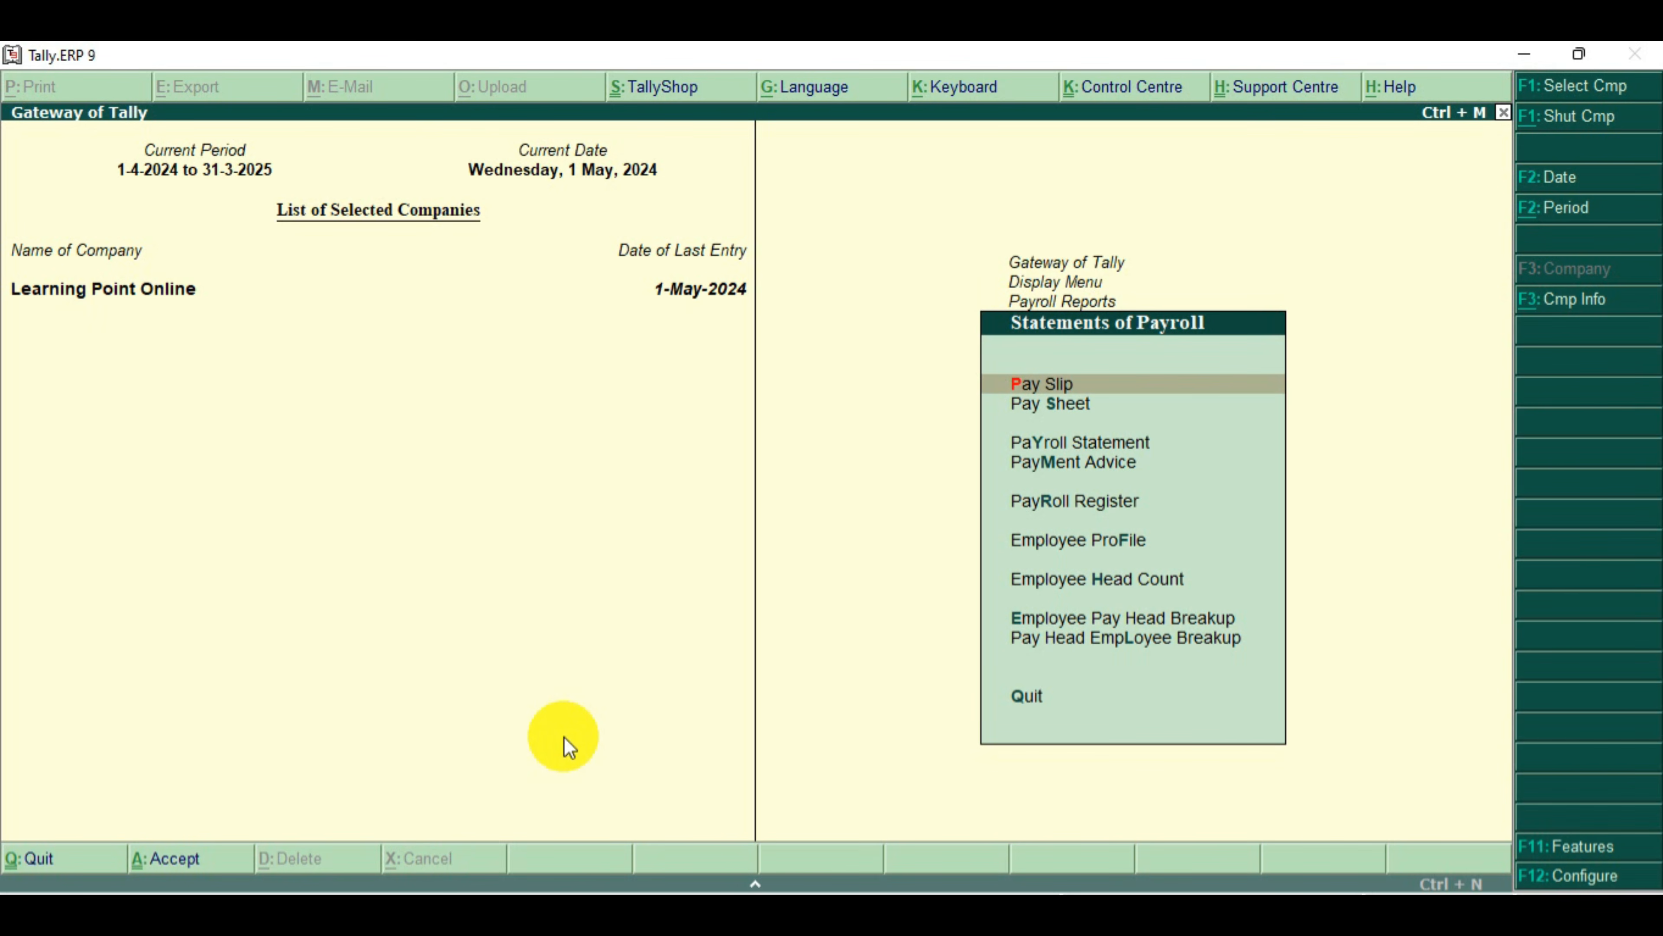
{"action": "key", "text": "Return"}
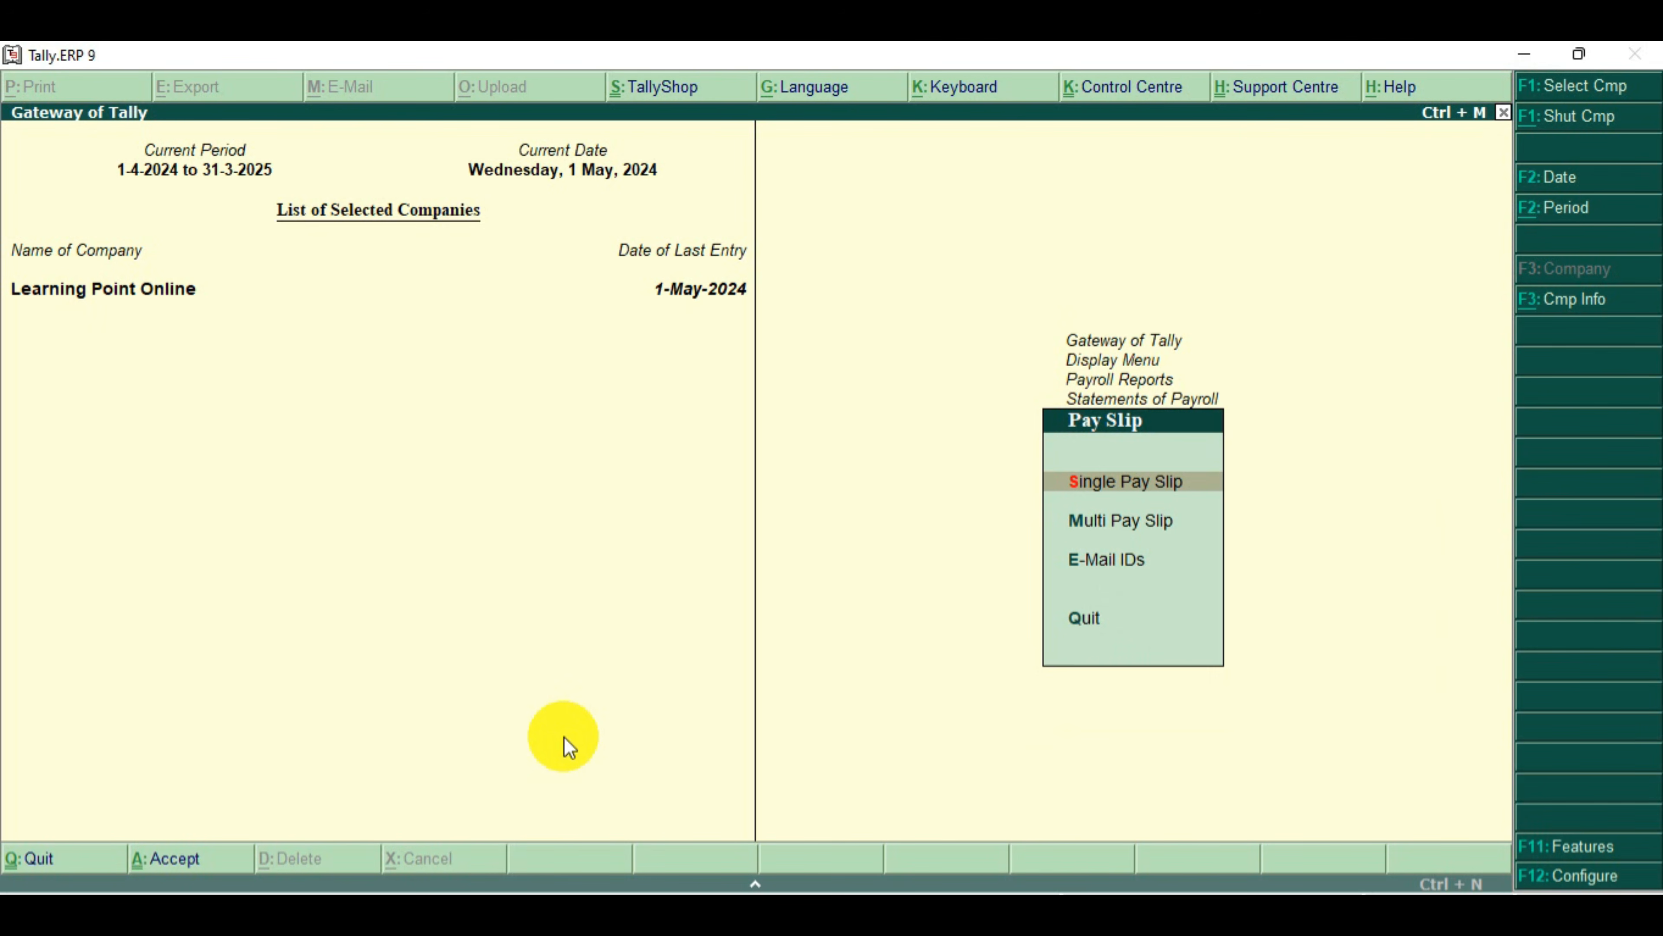
{"action": "key", "text": "Down"}
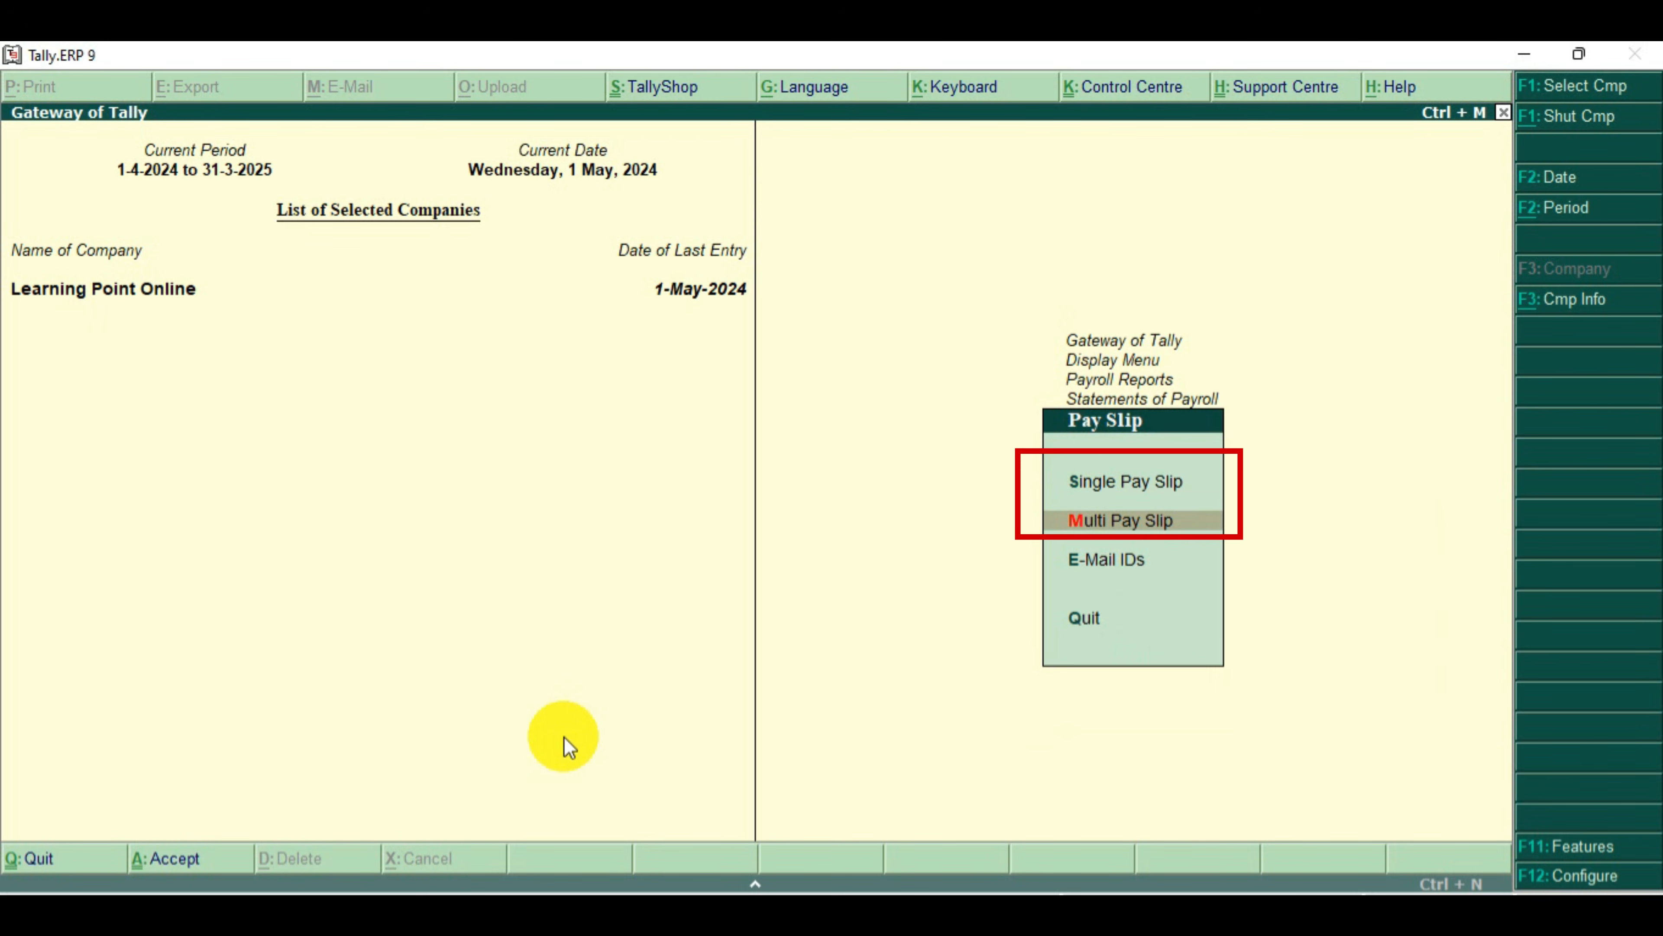
{"action": "key", "text": "Up"}
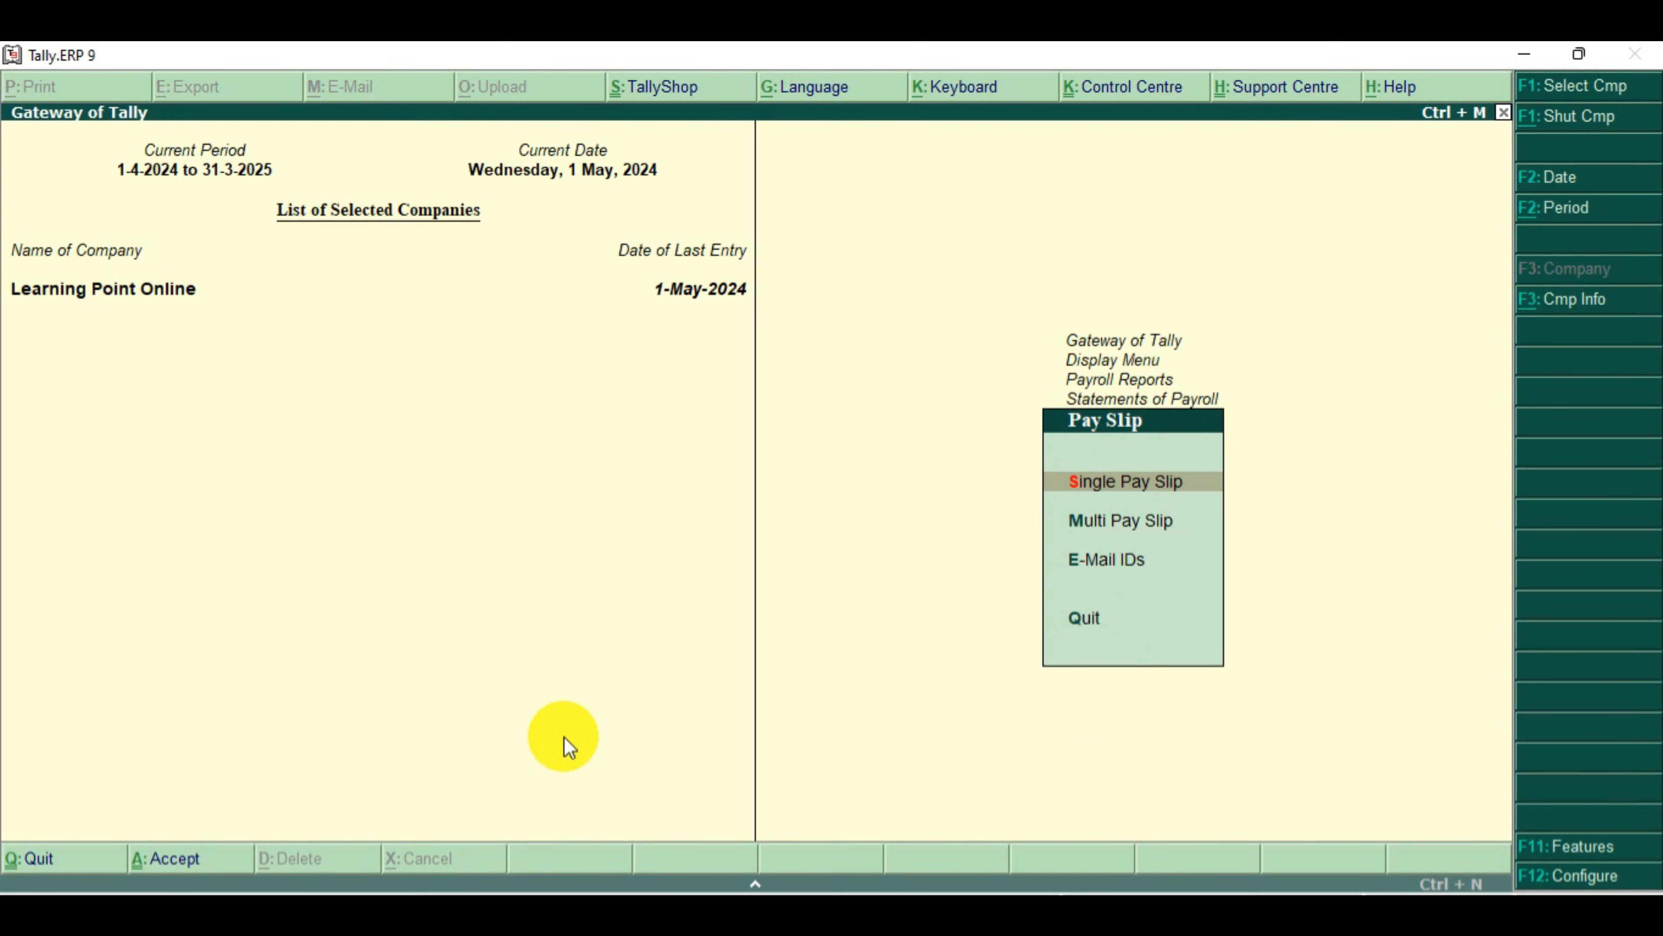
{"action": "key", "text": "Return"}
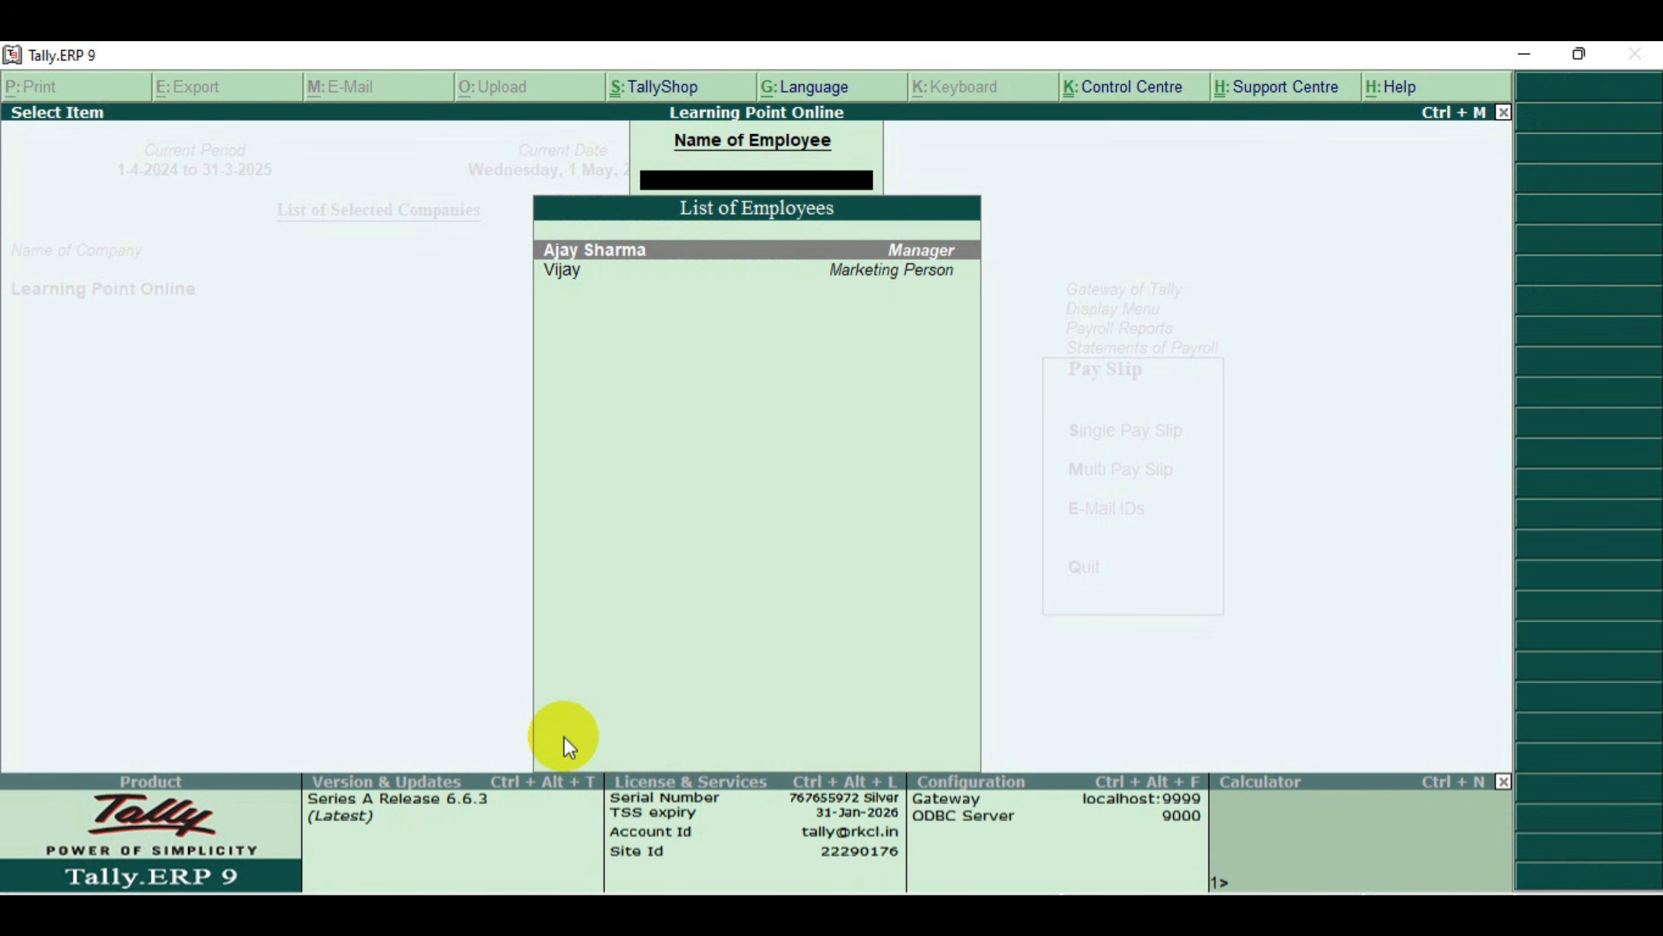
{"action": "key", "text": "Down"}
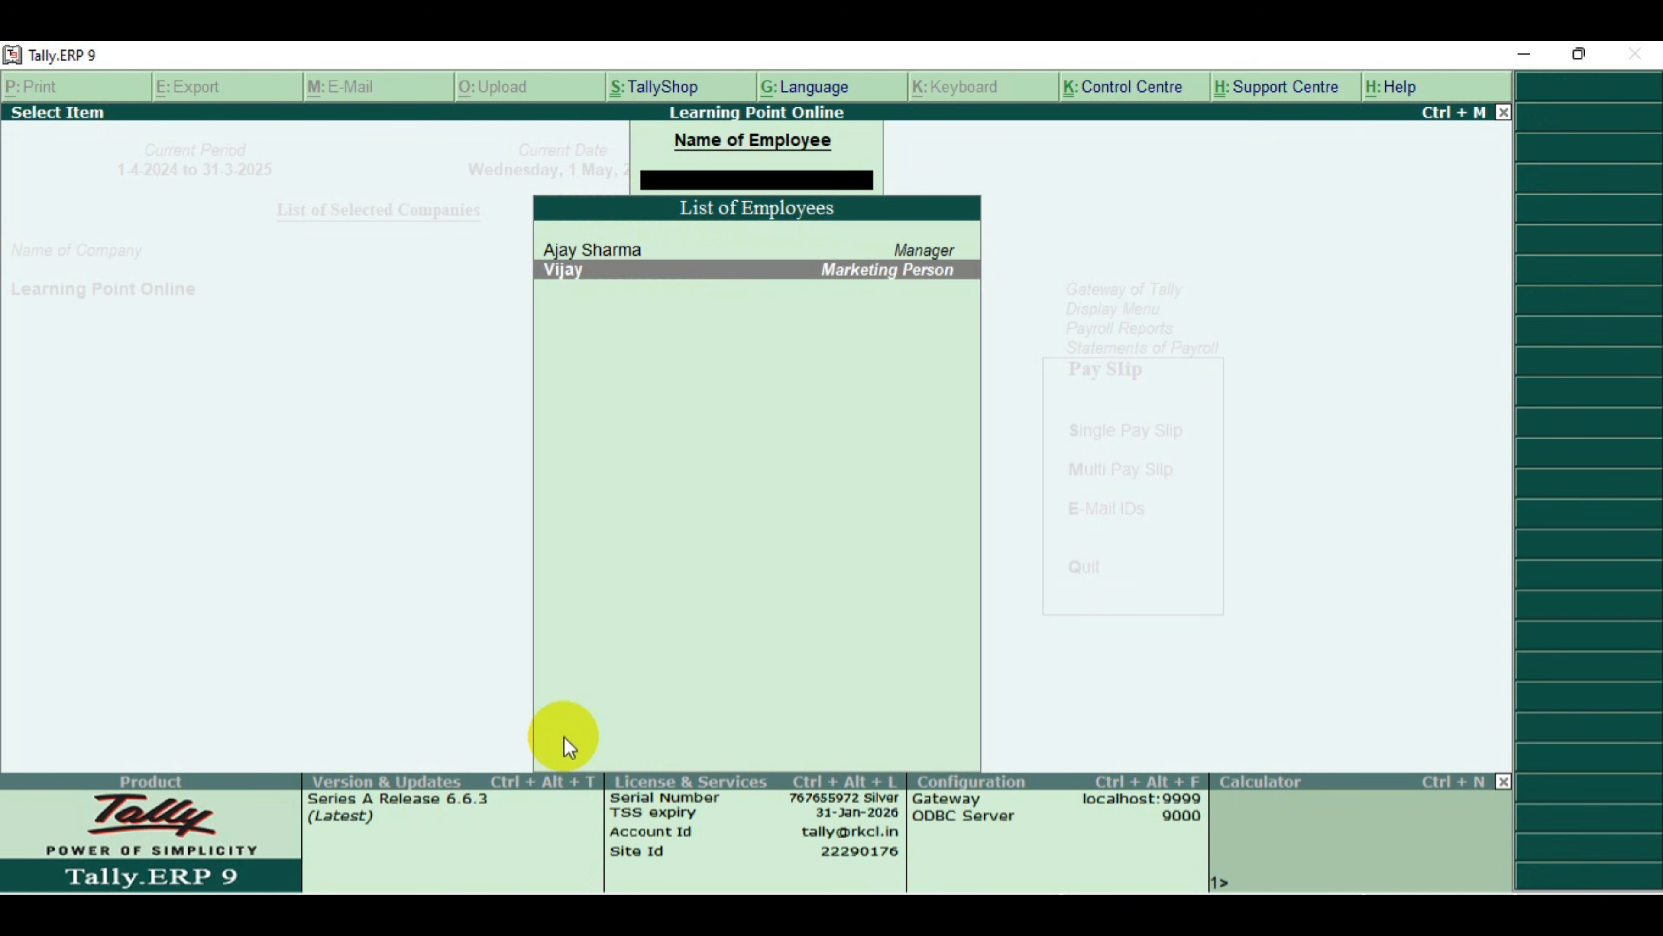
{"action": "key", "text": "Up"}
{"action": "key", "text": "Down"}
{"action": "key", "text": "Return"}
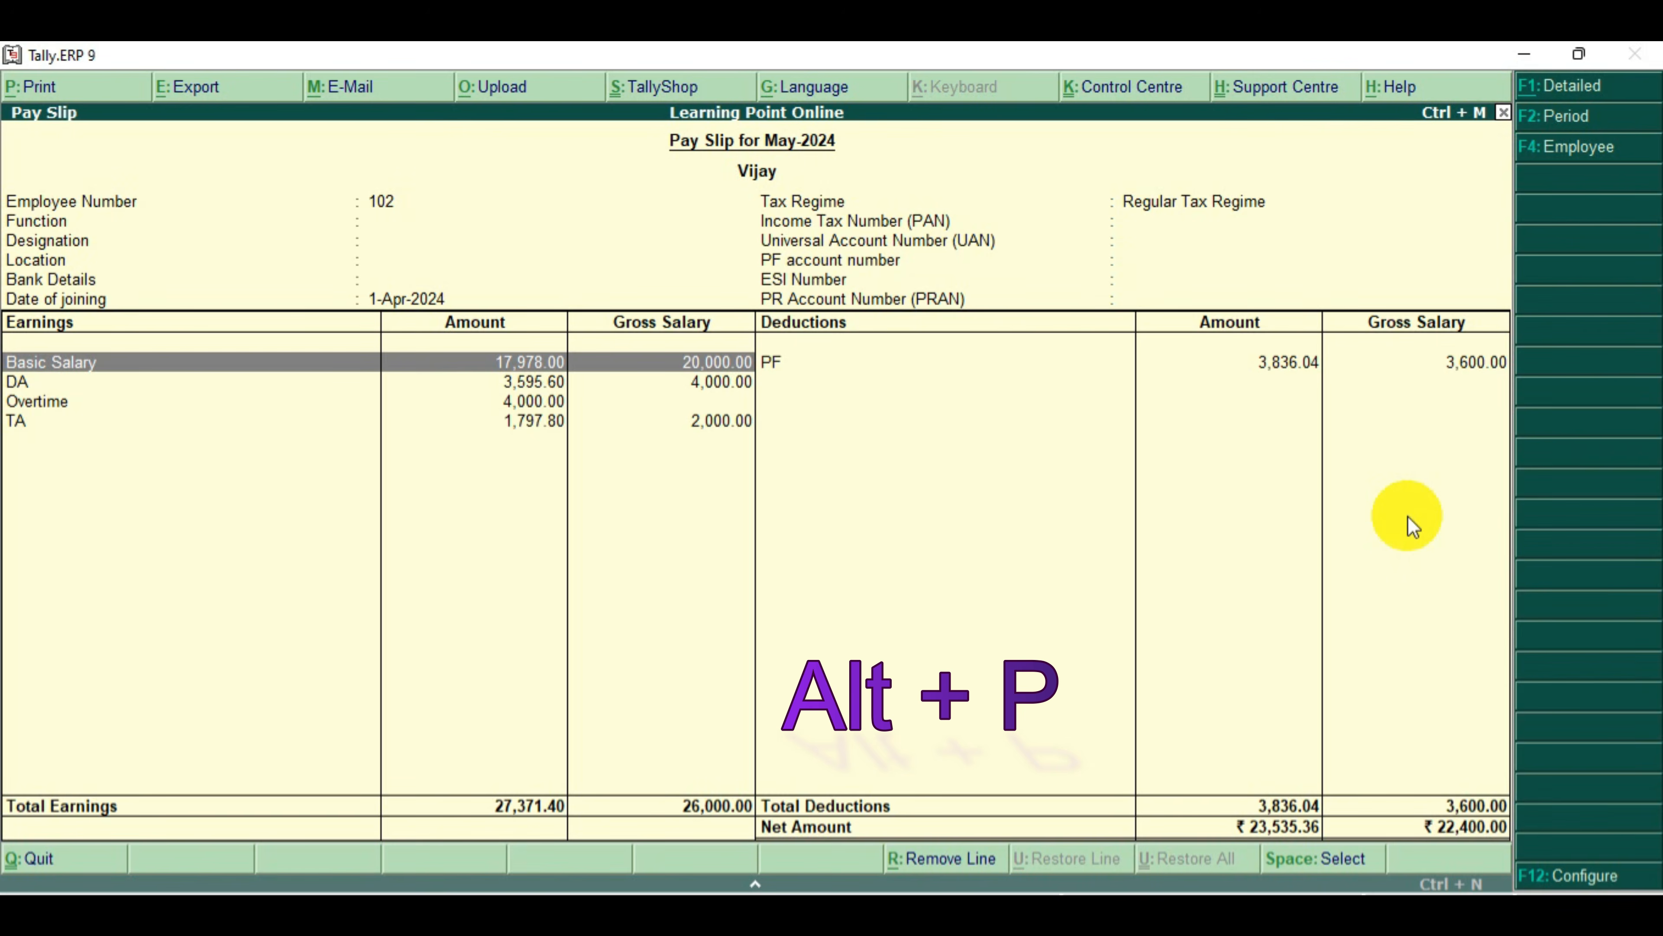
Preview the printout of the Marketing Person employee's pay slip and enlarge it for reading
{"action": "key", "text": "alt+p"}
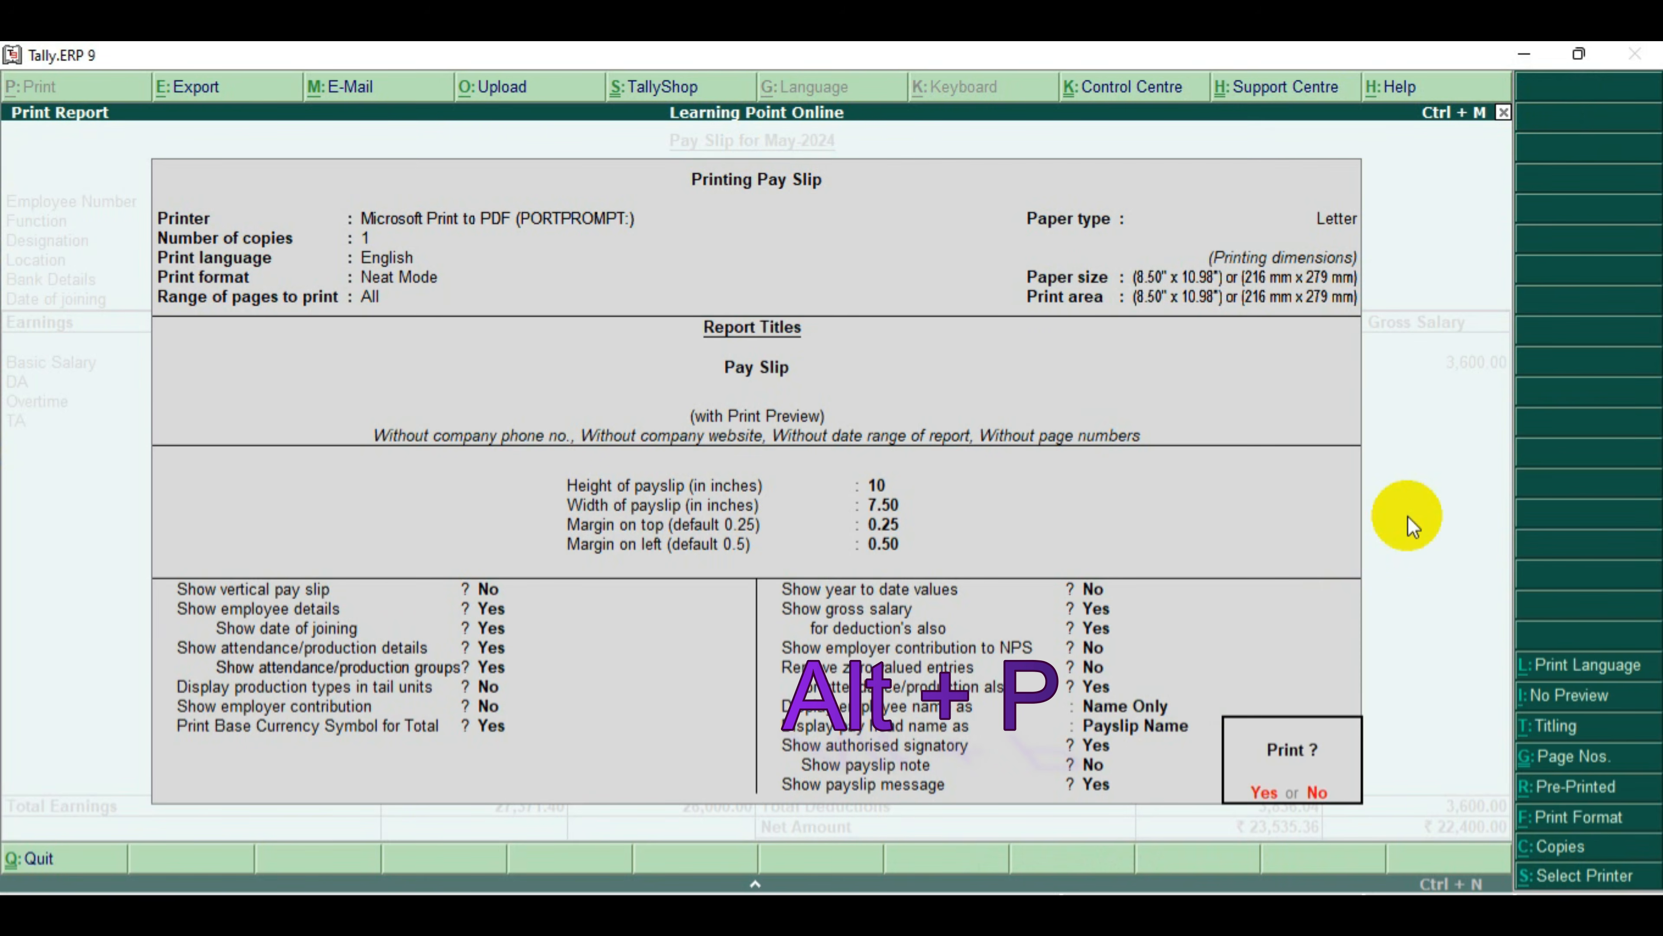
{"action": "key", "text": "Return"}
{"action": "key", "text": "alt+z"}
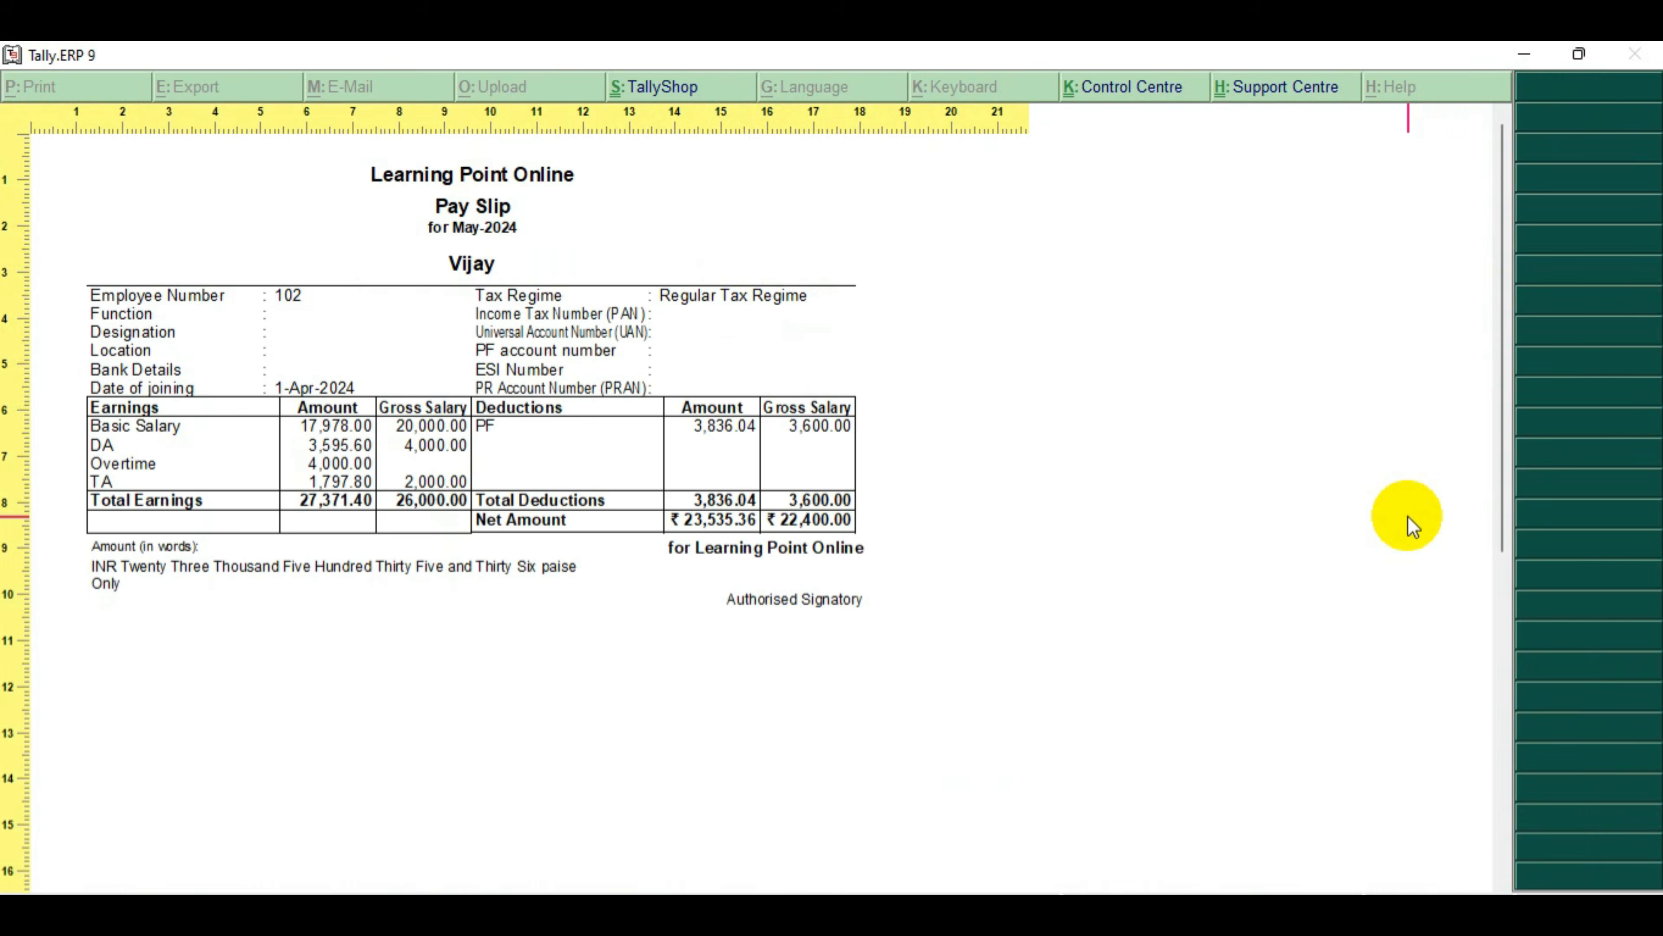
{"action": "key", "text": "alt+z"}
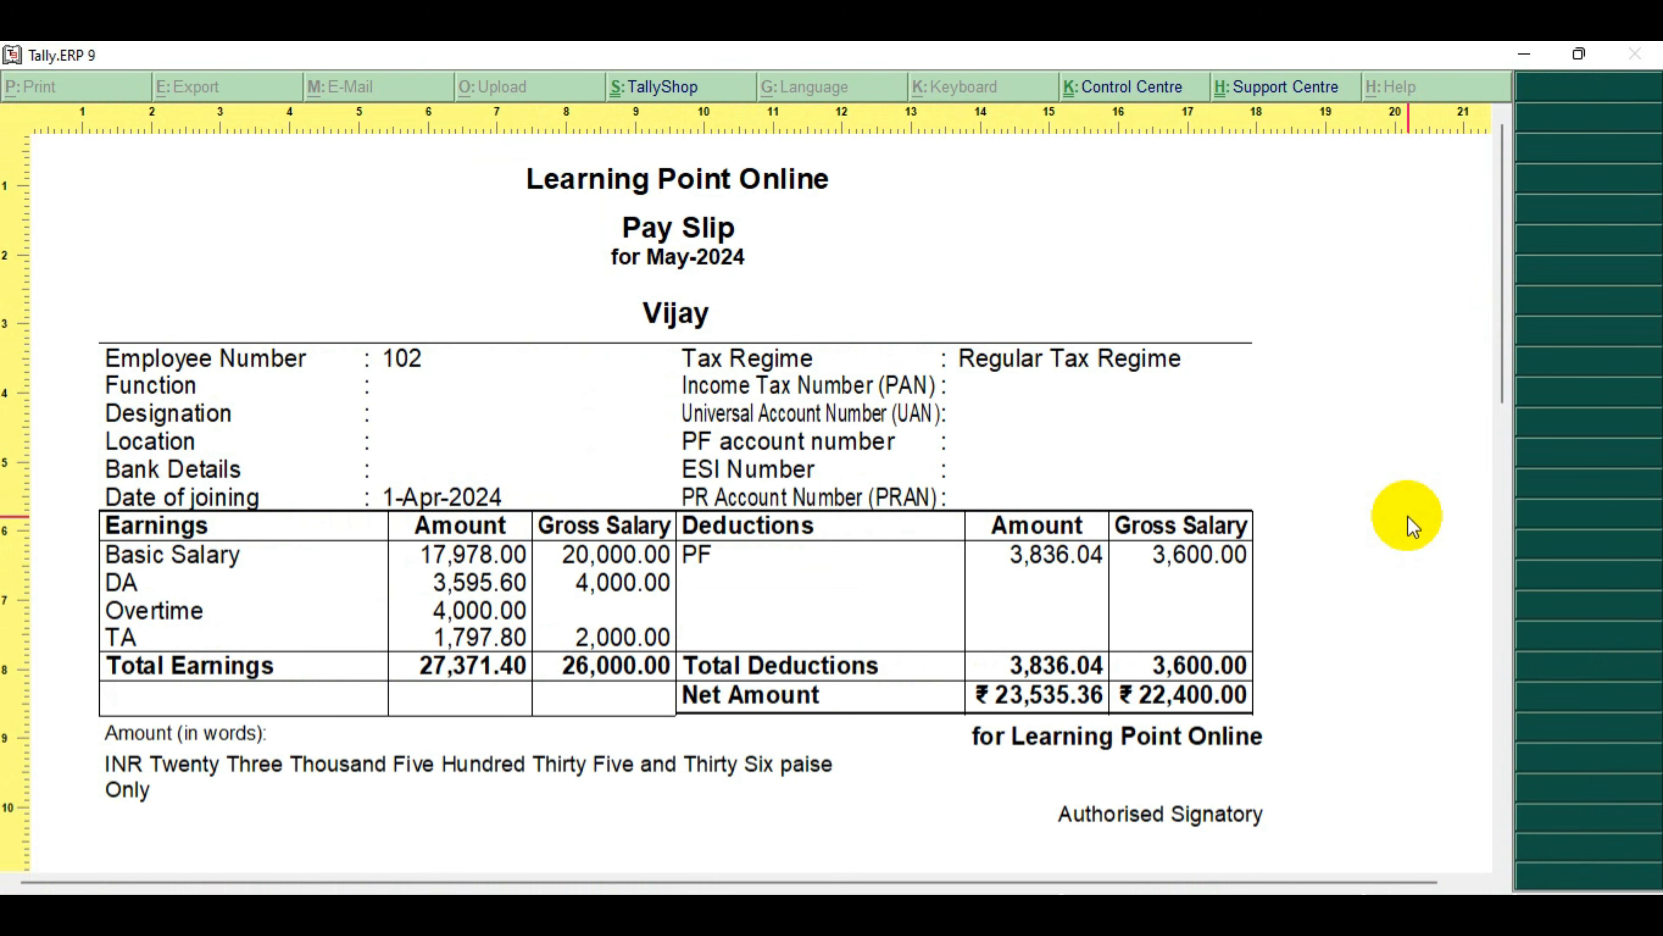